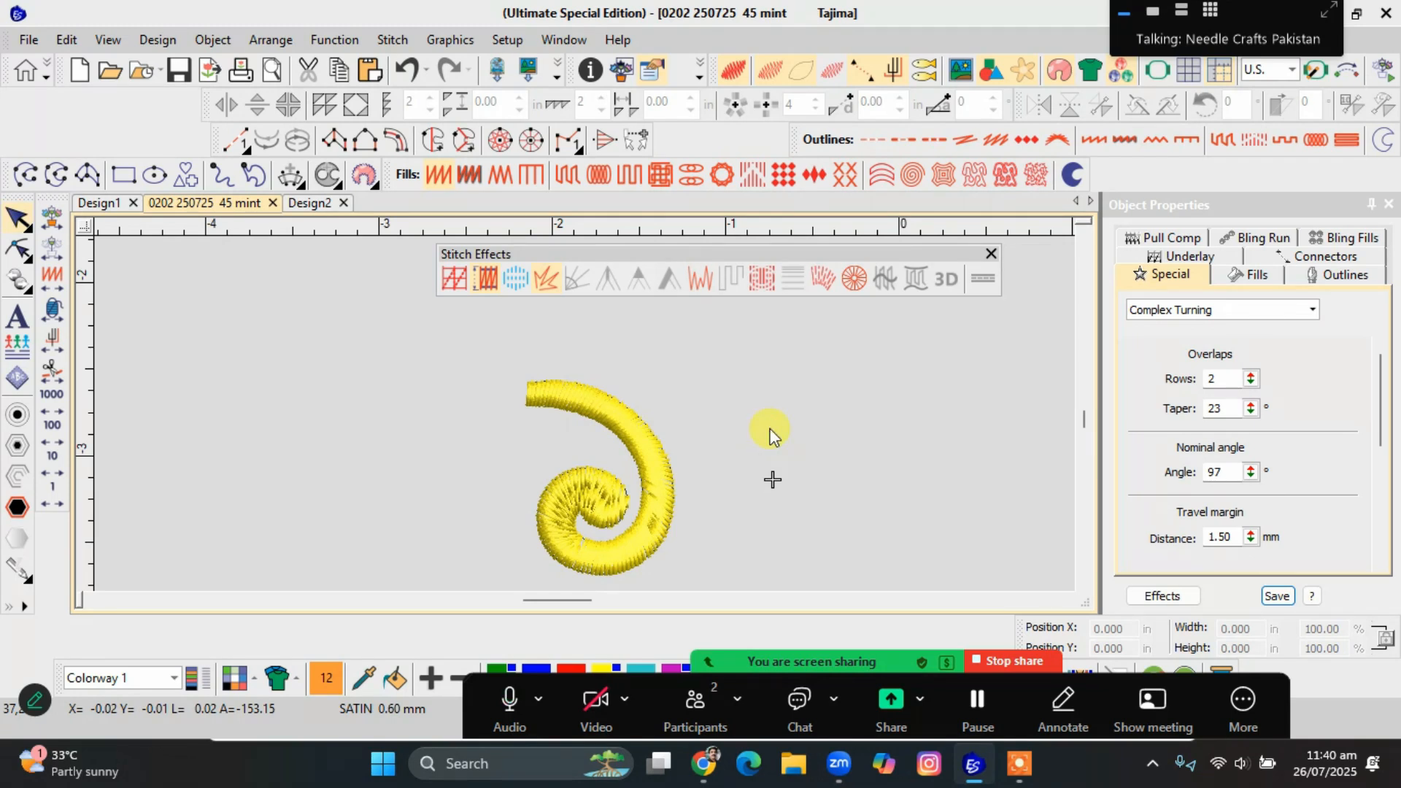
# Admit the waiting participant to the meeting and bring back the rest of the design around the yellow spiral.
pyautogui.scroll(-2, 590, 441)
pyautogui.scroll(3, 569, 422)
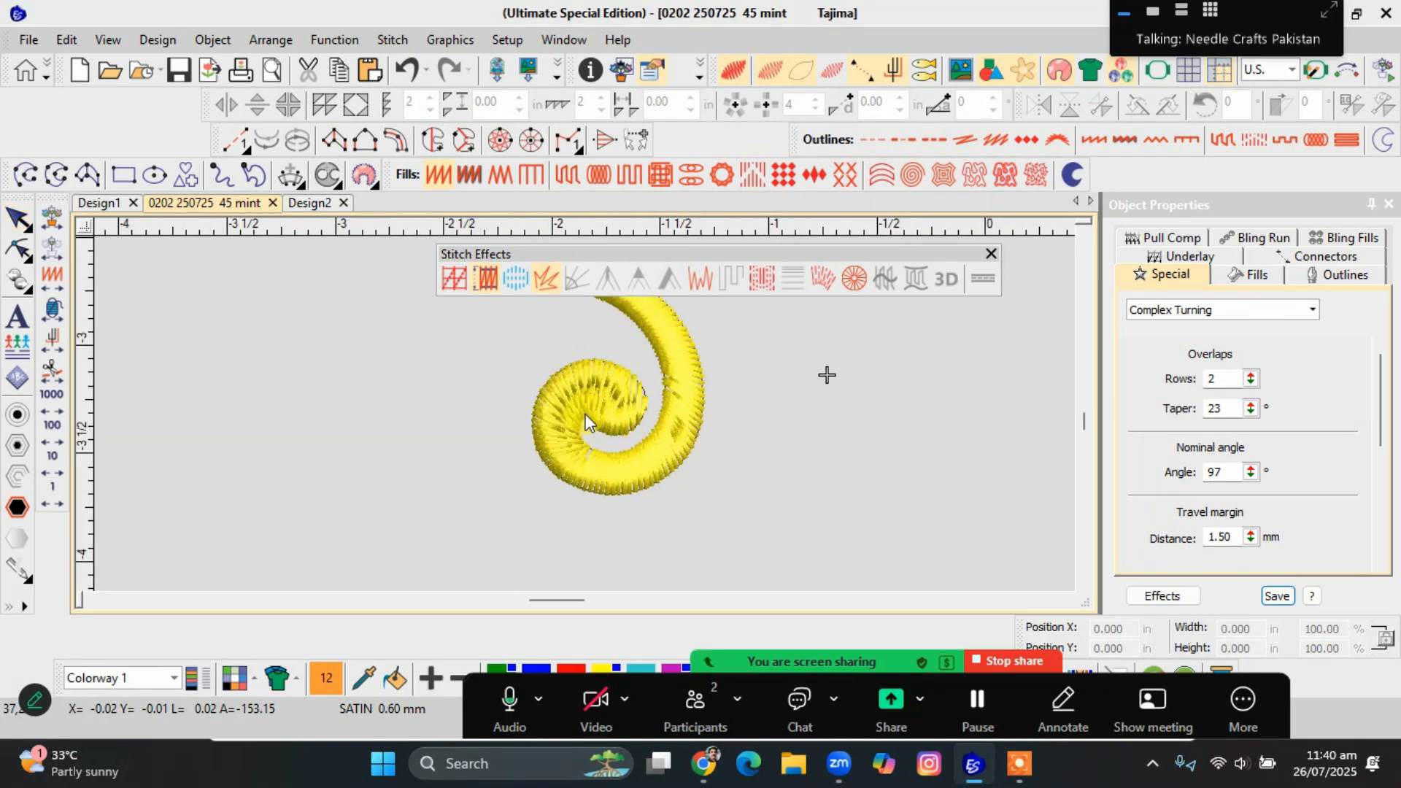
pyautogui.scroll(1, 587, 427)
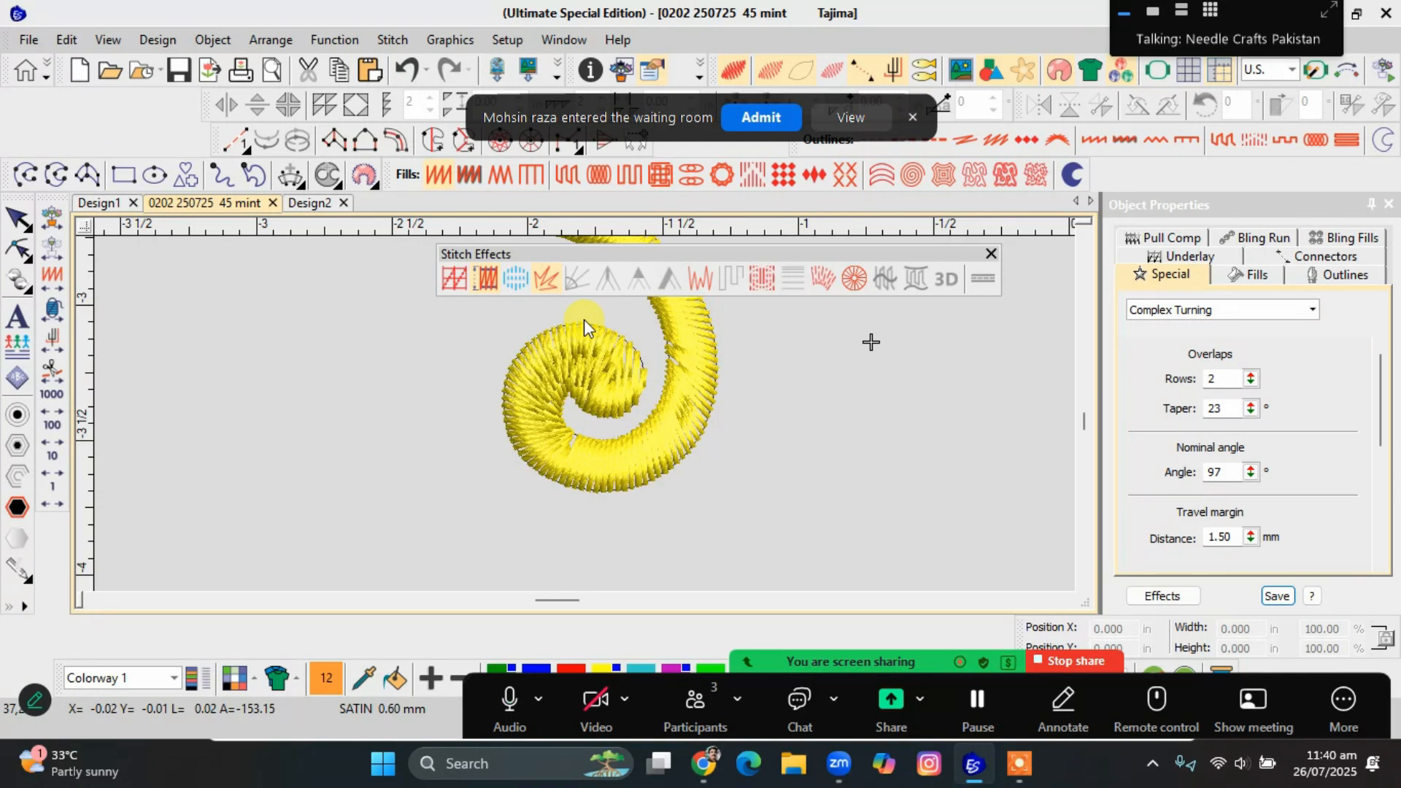
pyautogui.click(762, 118)
pyautogui.hotkey('shift', 's')
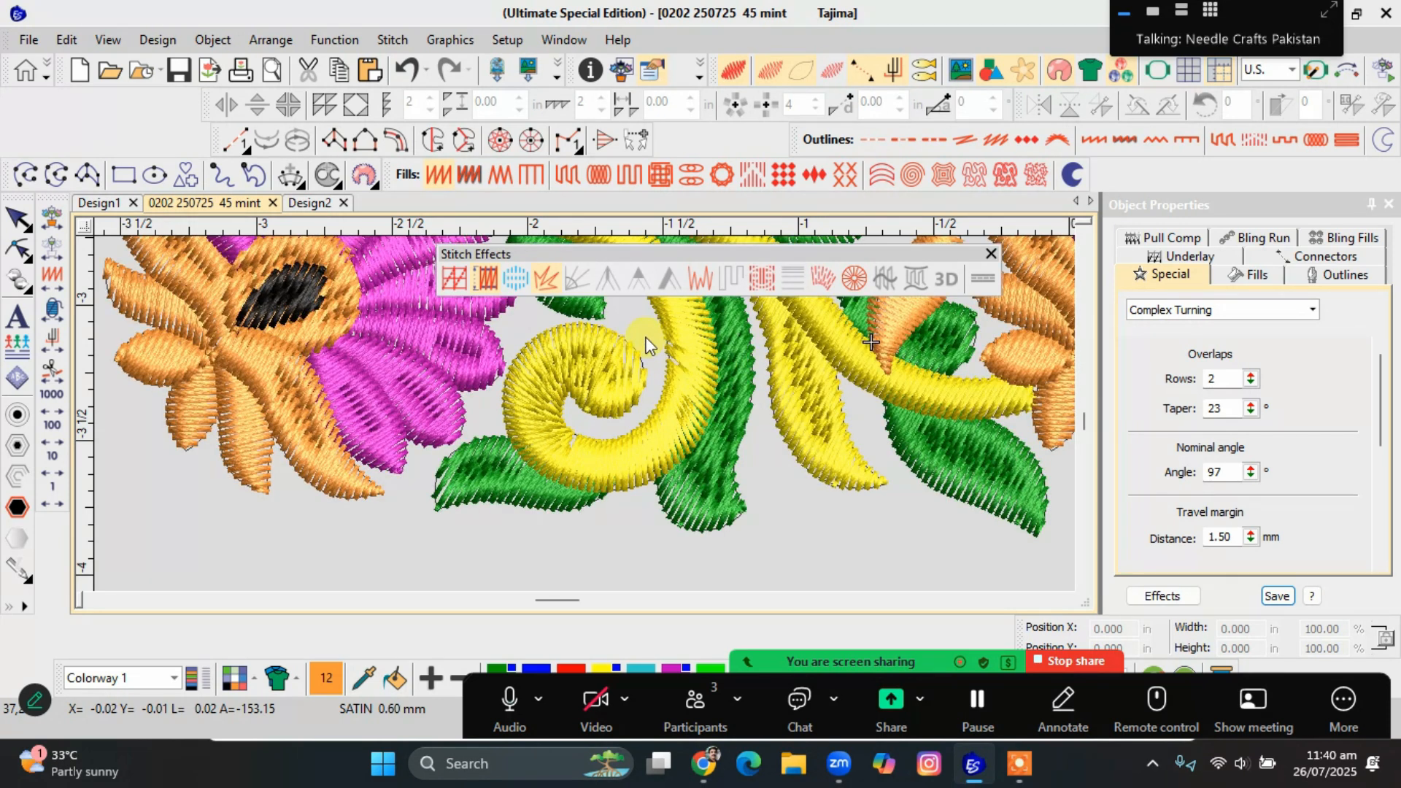
# Isolate the yellow spiral to inspect its stitching, and redisplay the full design.
pyautogui.scroll(-2, 639, 331)
pyautogui.scroll(1, 588, 418)
pyautogui.click(611, 401)
pyautogui.hotkey('shift', 's')
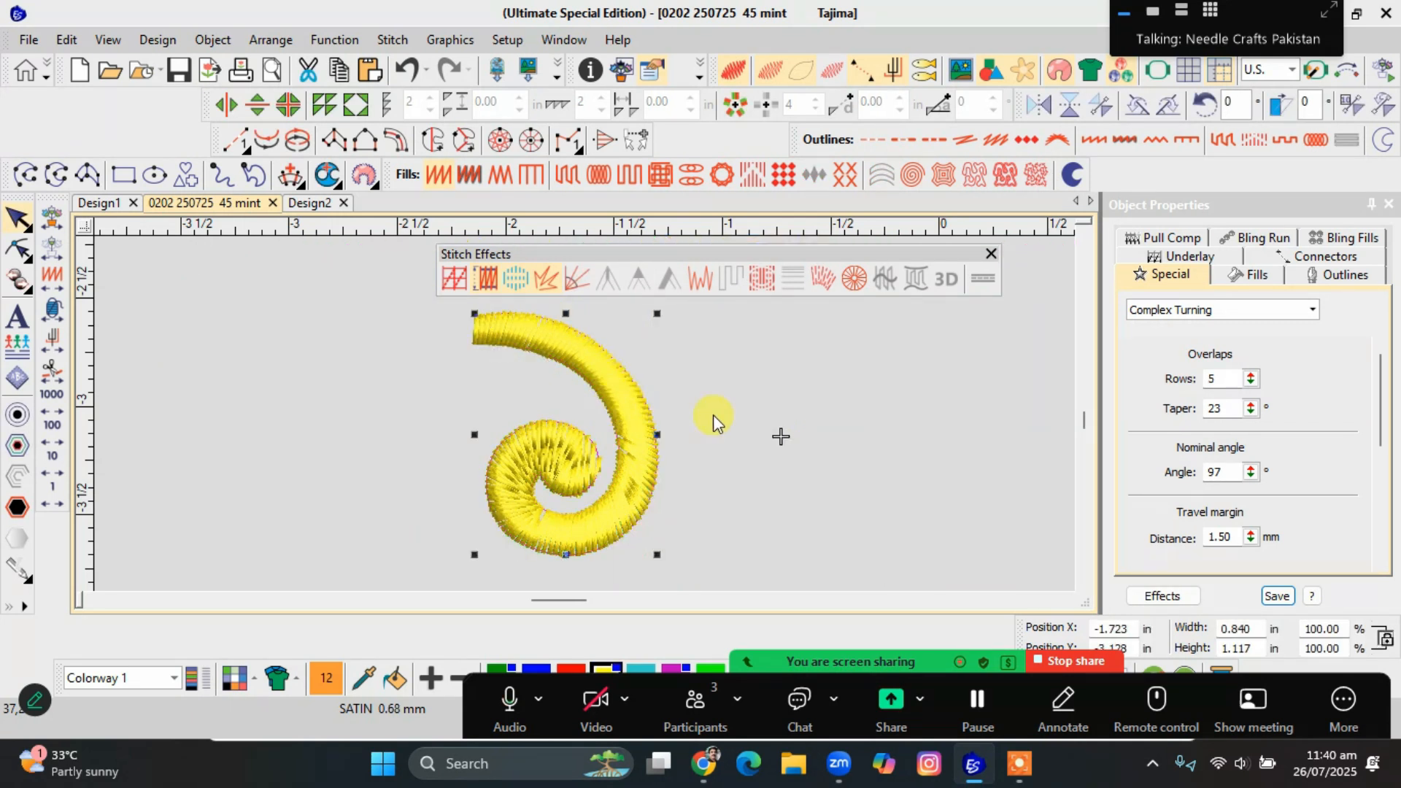
pyautogui.click(790, 426)
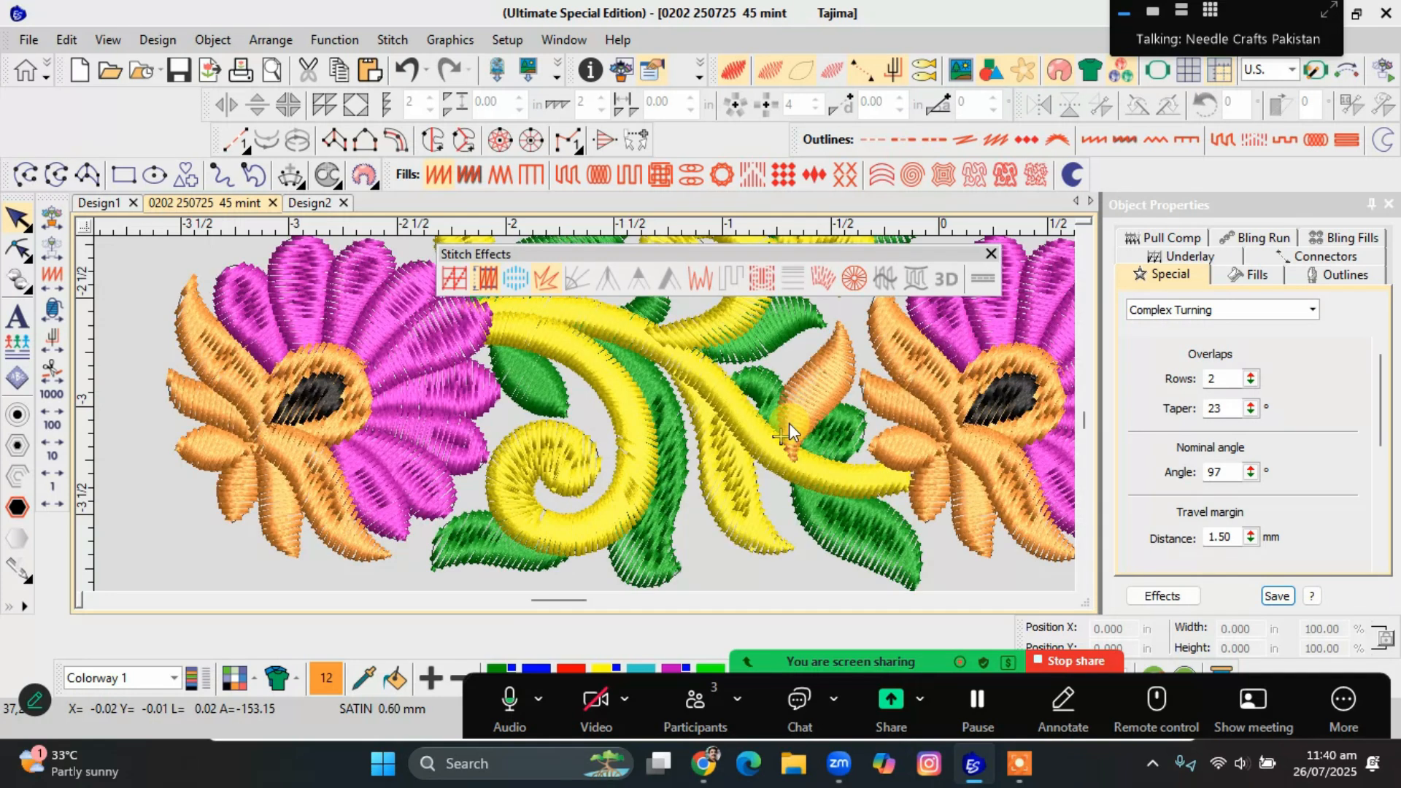
# Isolate the long curved green leaf beside the yellow spiral for editing.
pyautogui.click(649, 582)
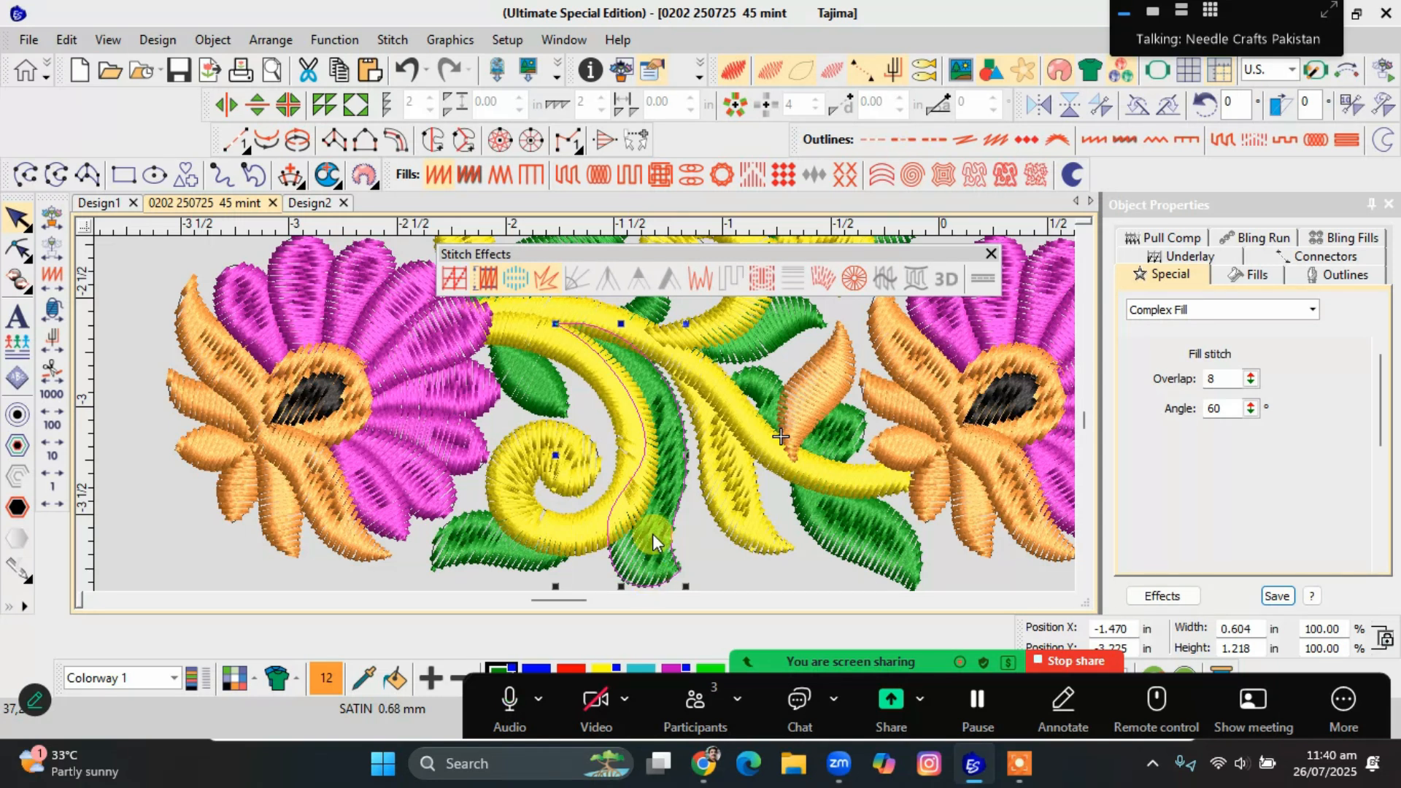
pyautogui.hotkey('shift', 's')
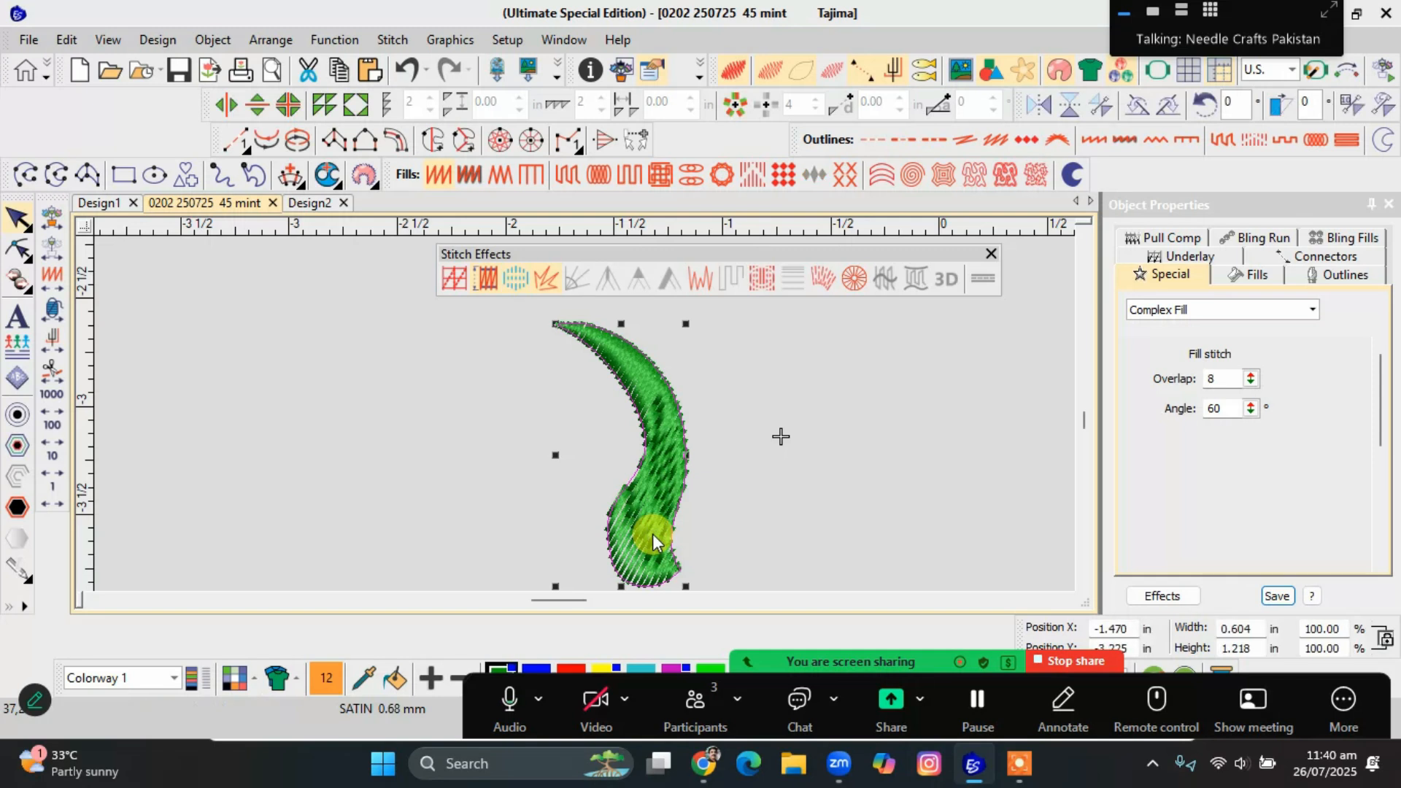
pyautogui.click(764, 664)
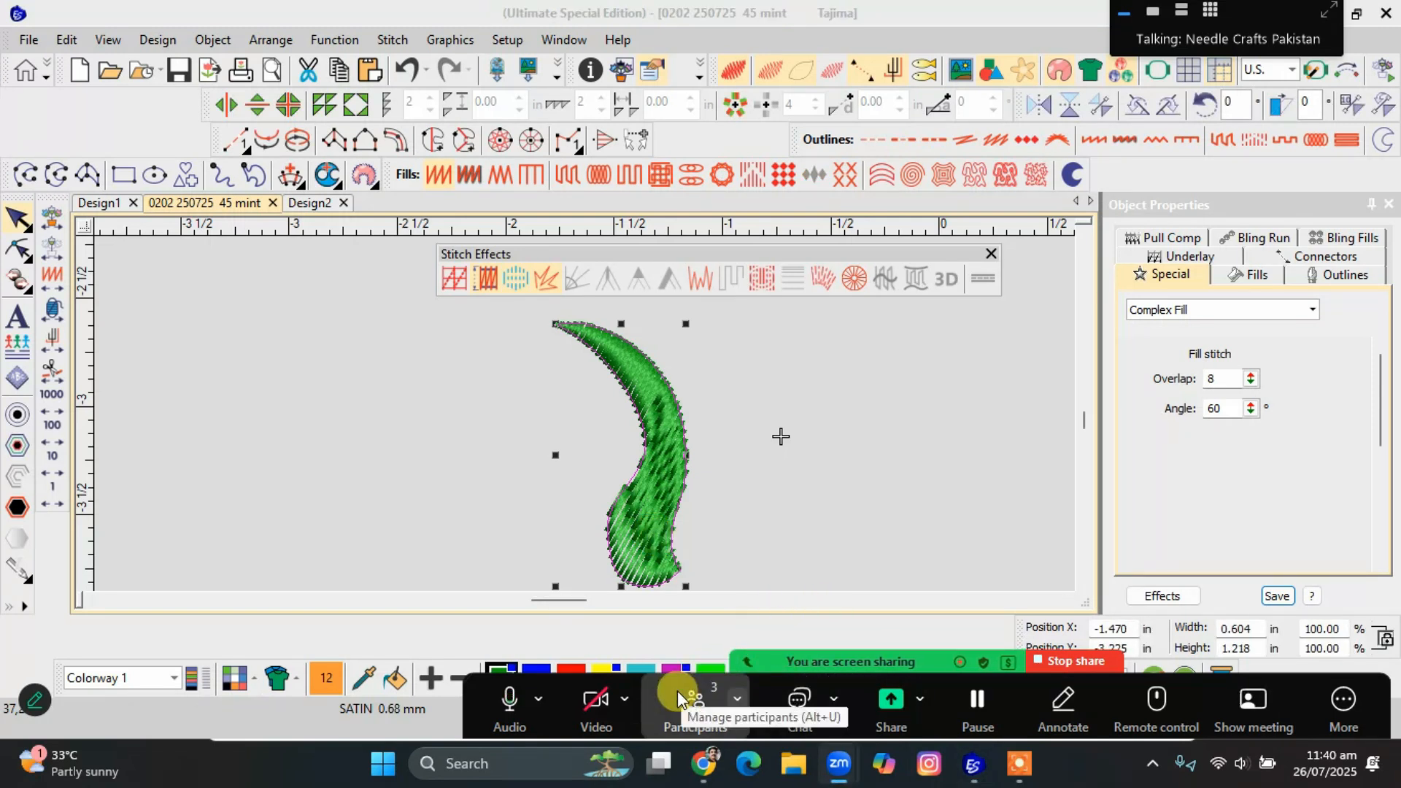
pyautogui.moveTo(672, 689); pyautogui.dragTo(825, 706)
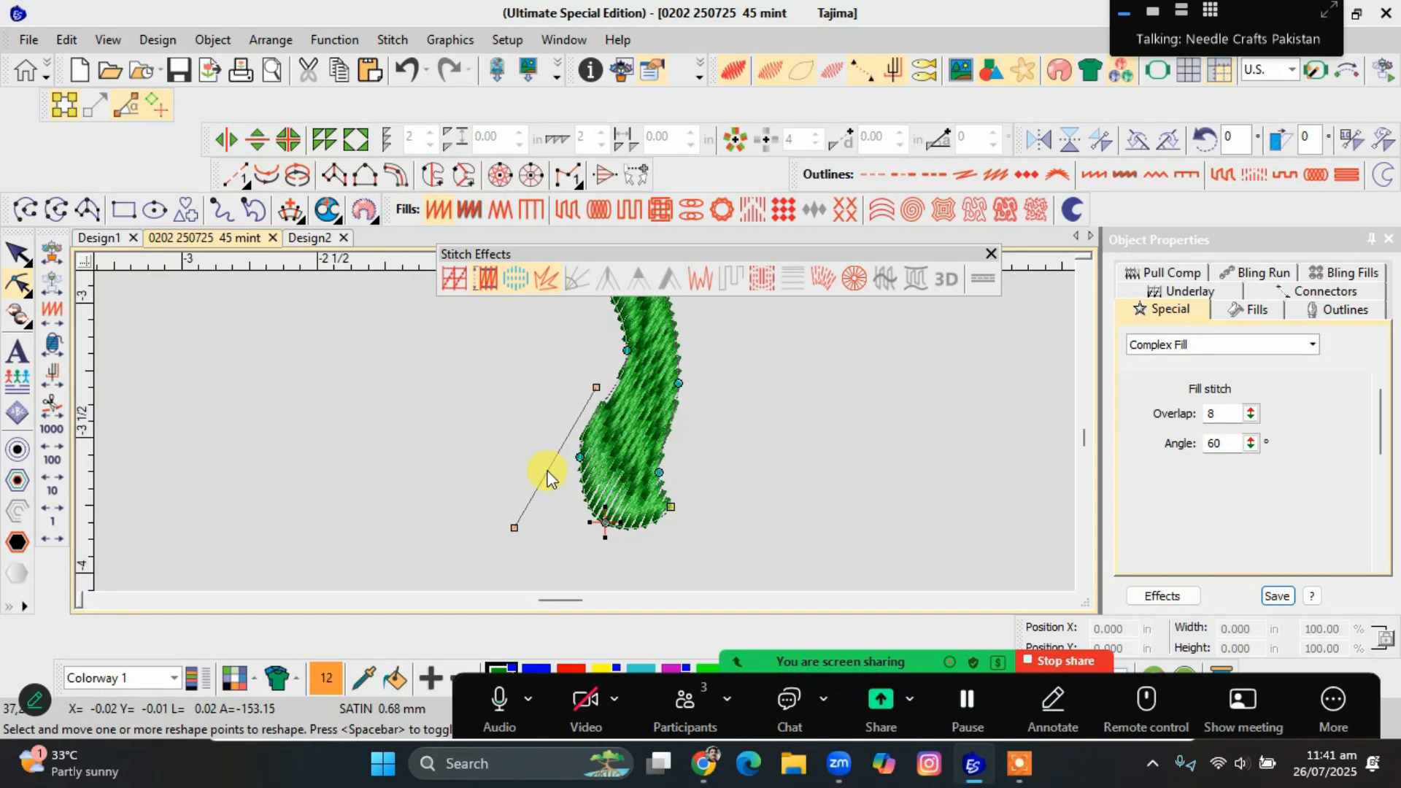
# Try adjusting the green leaf's stitch angle line and inspect the stitching at its lower end.
pyautogui.moveTo(516, 528); pyautogui.dragTo(522, 520)
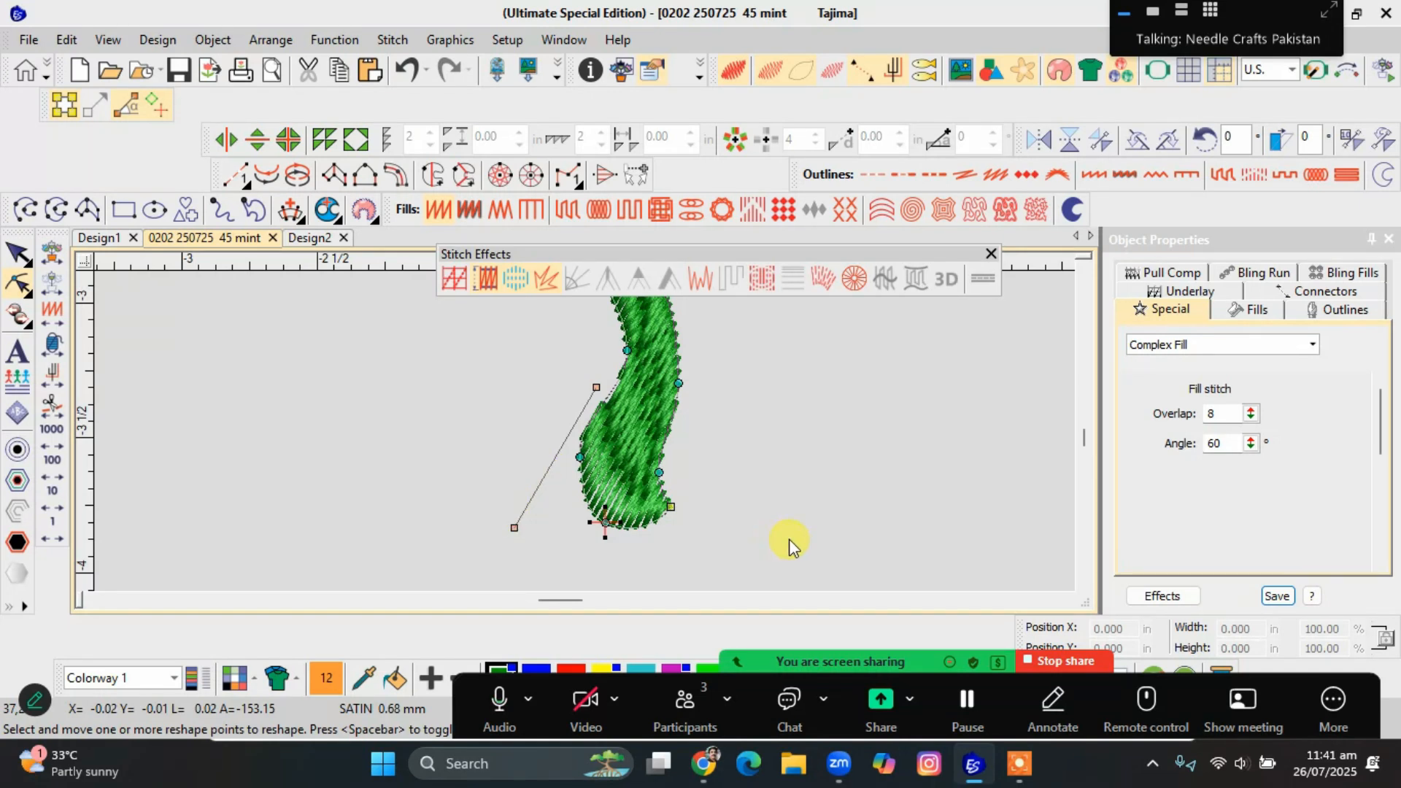
pyautogui.press('Escape')
pyautogui.click(635, 509)
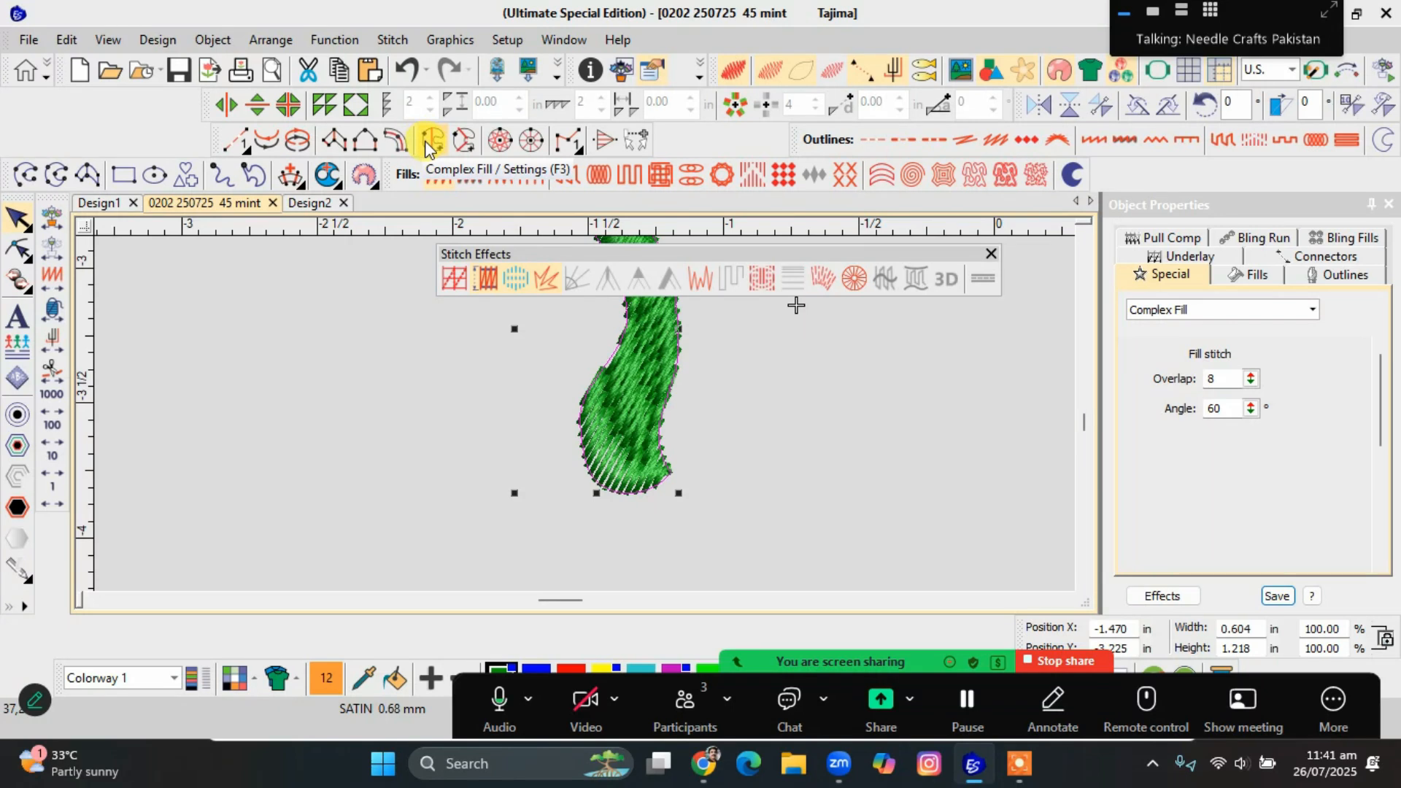
pyautogui.click(759, 440)
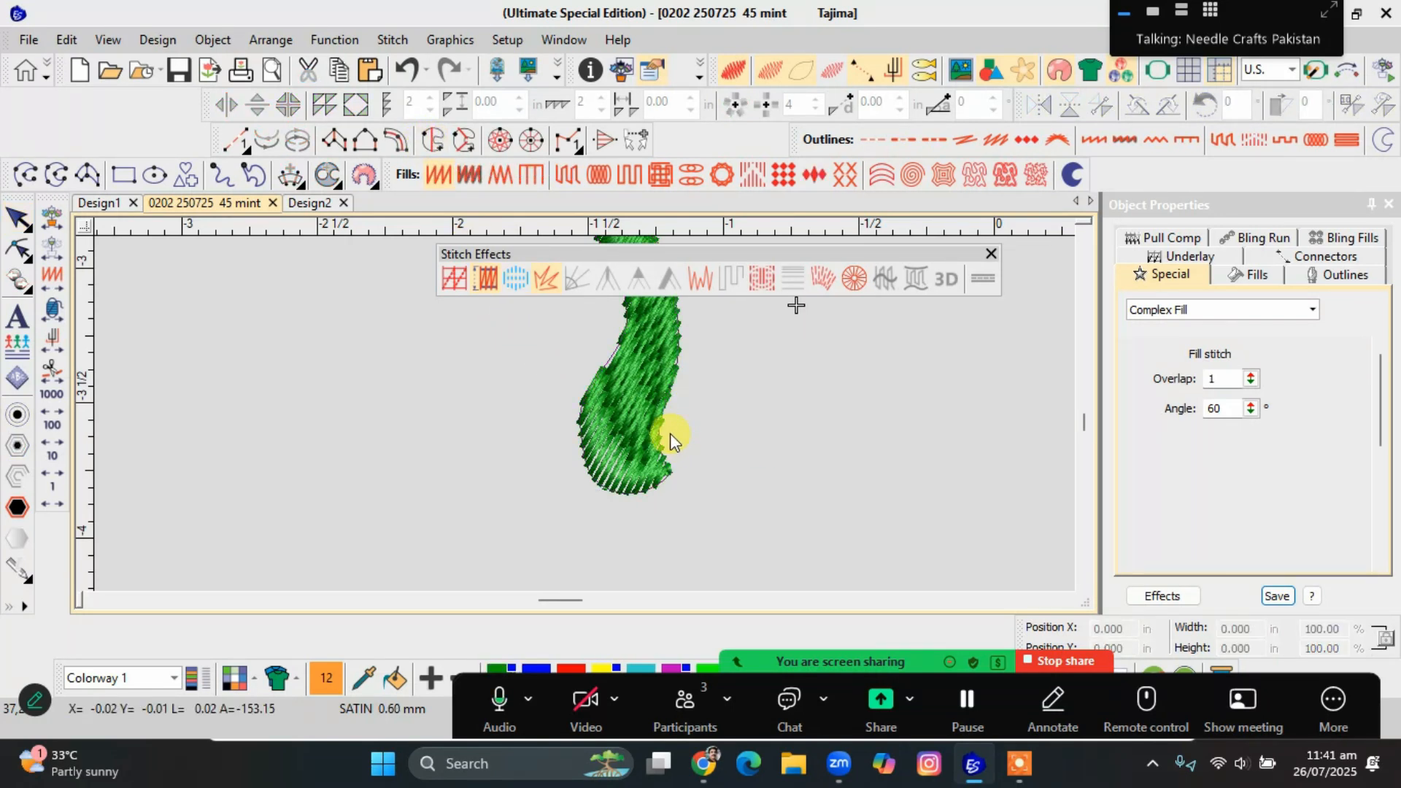
pyautogui.click(638, 434)
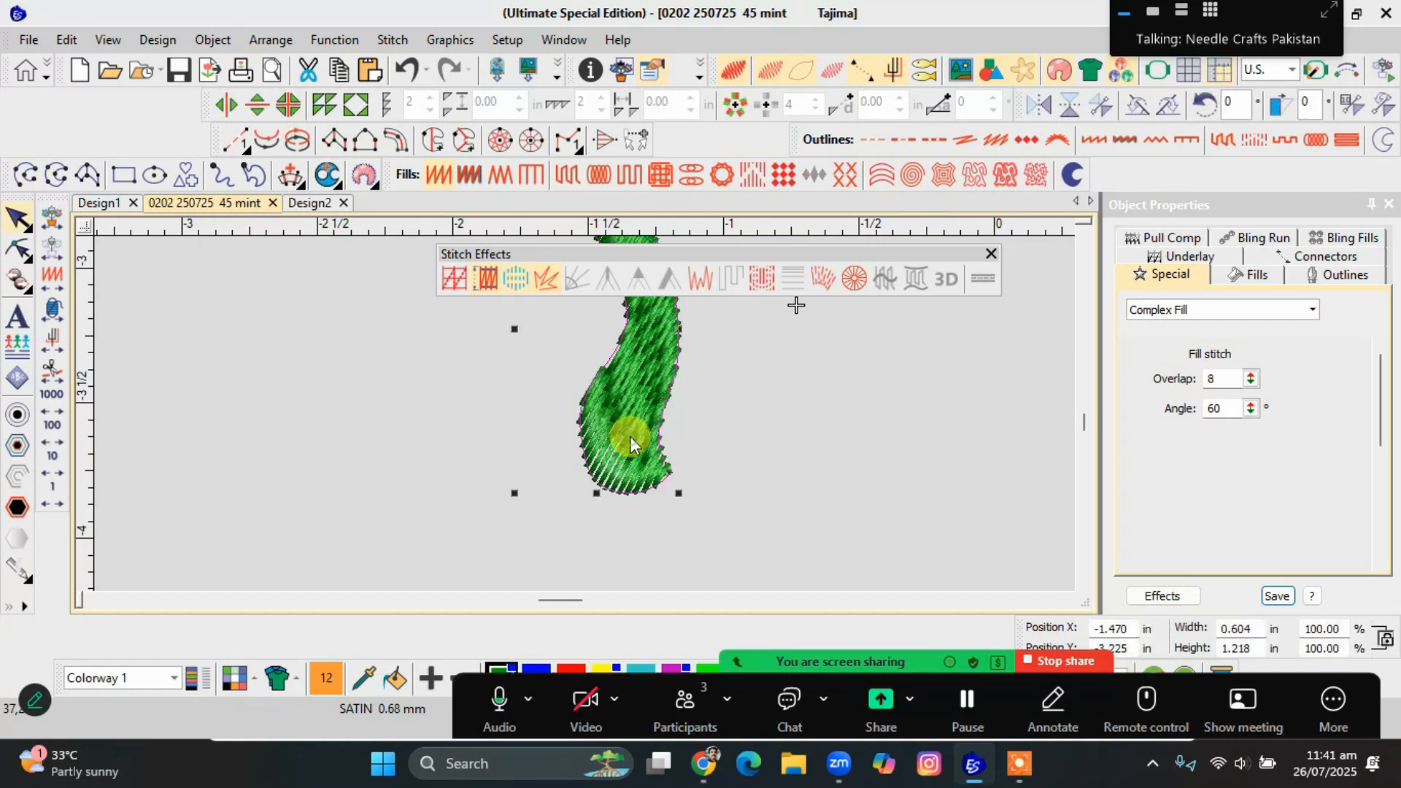
pyautogui.scroll(-1, 613, 431)
pyautogui.scroll(-2, 585, 421)
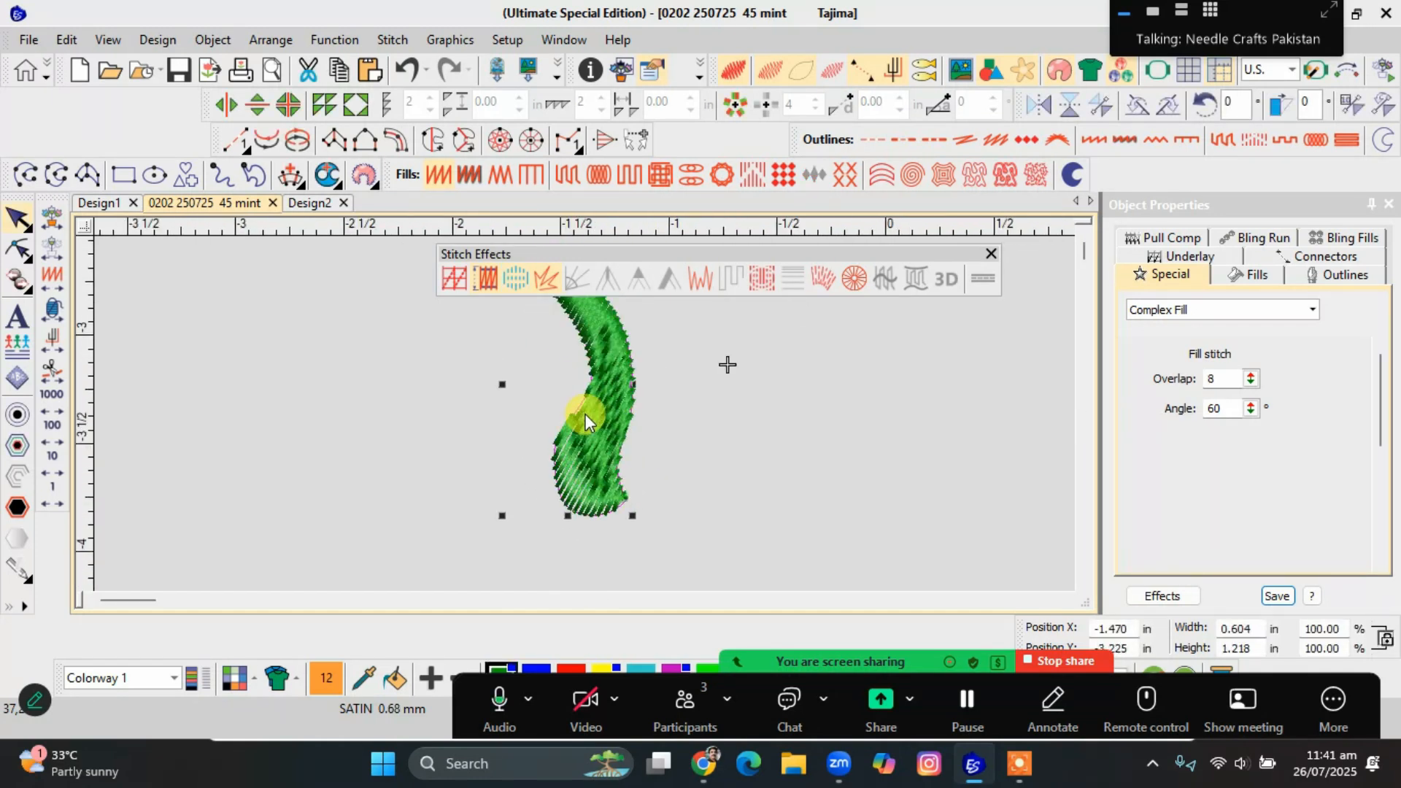
pyautogui.scroll(1, 584, 412)
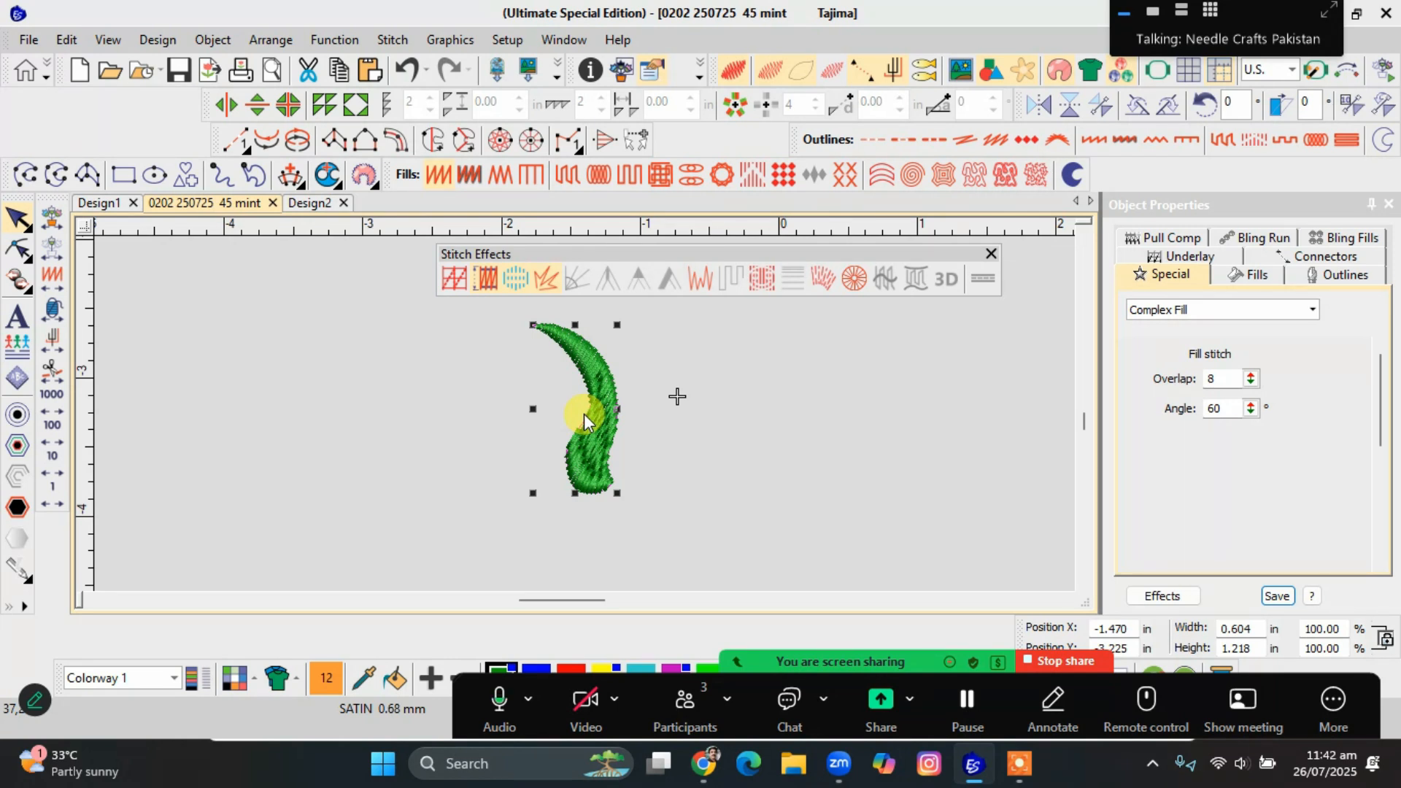
# Reshape the green leaf's fill by rotating its stitch angle line to 16°.
pyautogui.press('h')
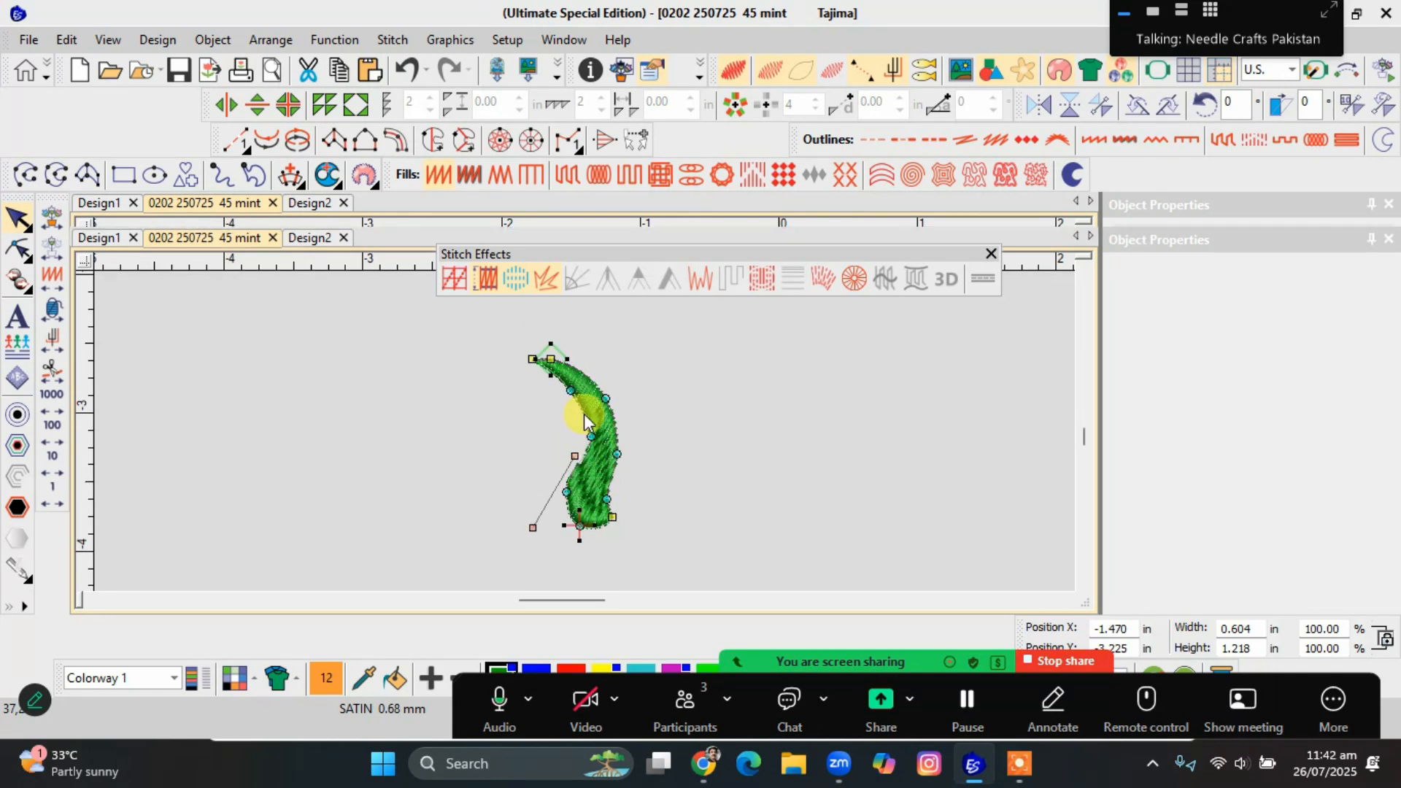
pyautogui.moveTo(573, 452); pyautogui.dragTo(639, 499)
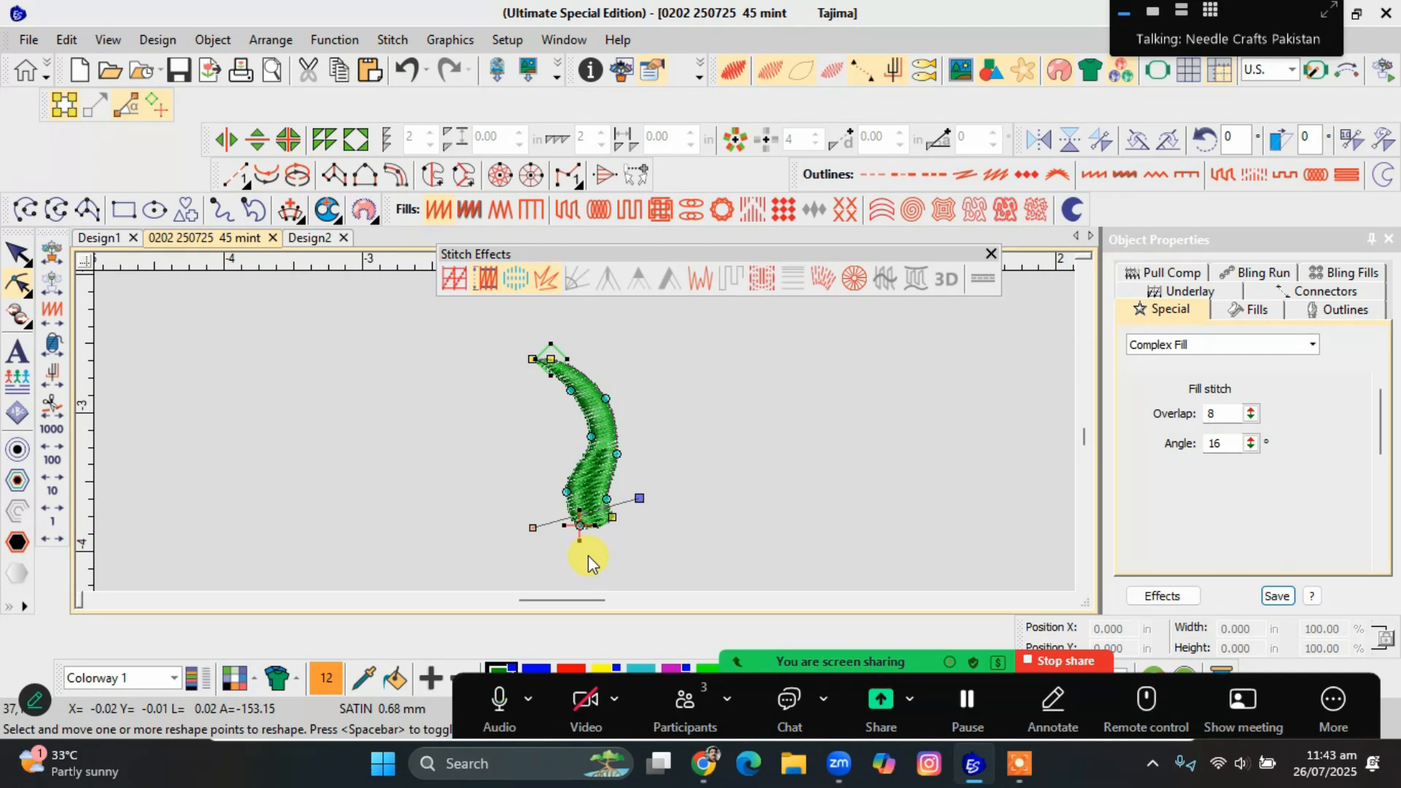
pyautogui.press('Escape')
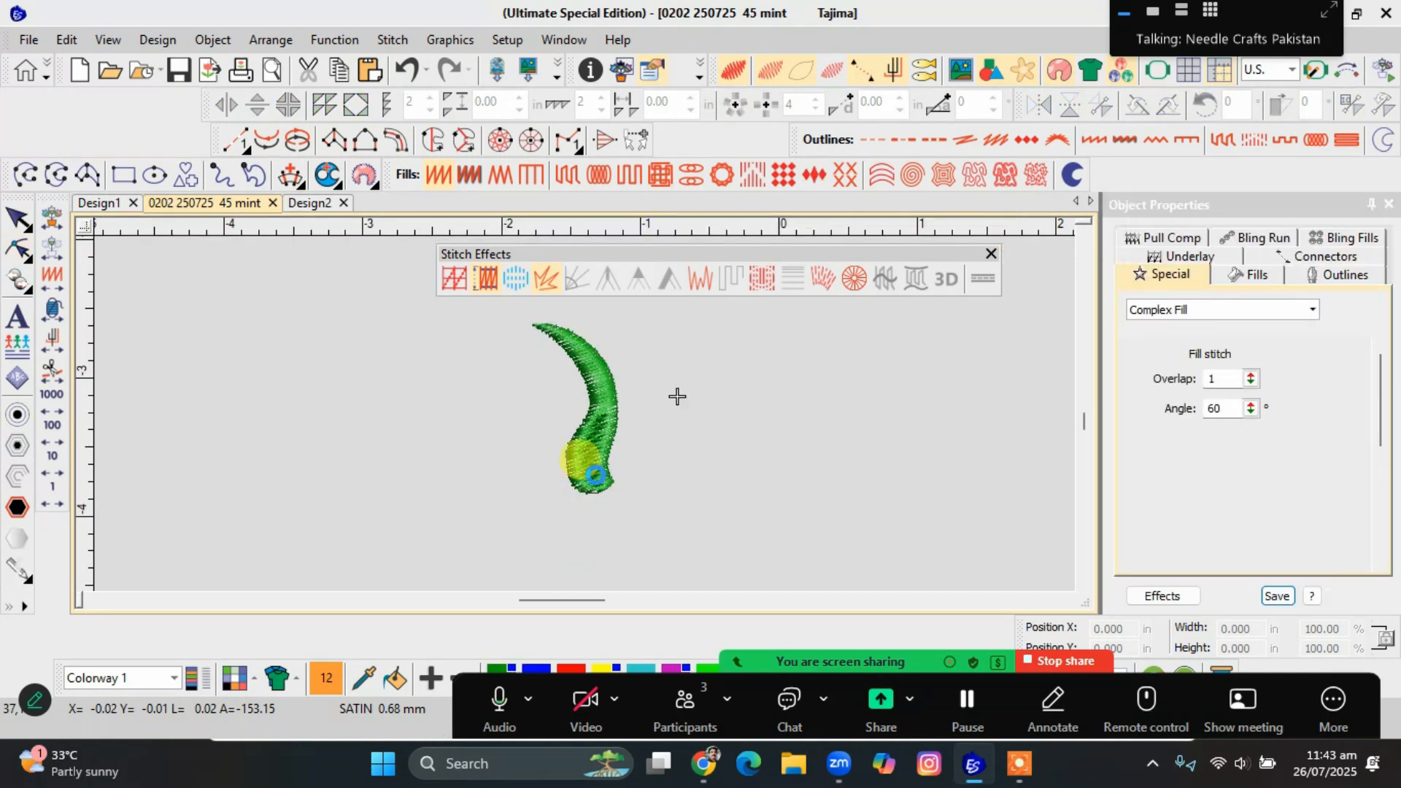
# Move the meeting controls away from the colour palette and keep the green leaf selected.
pyautogui.moveTo(611, 690); pyautogui.dragTo(281, 71)
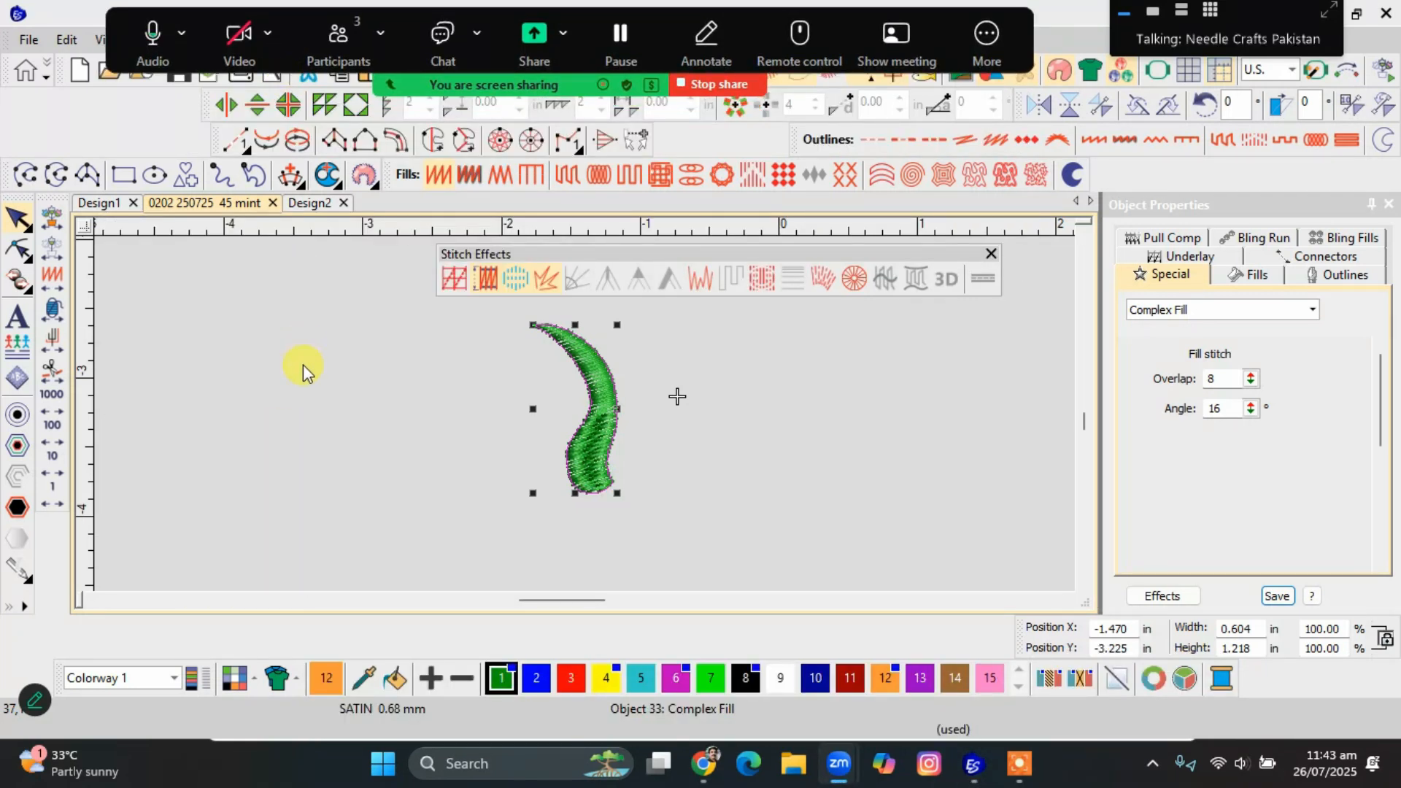
pyautogui.scroll(2, 584, 416)
pyautogui.scroll(-3, 584, 412)
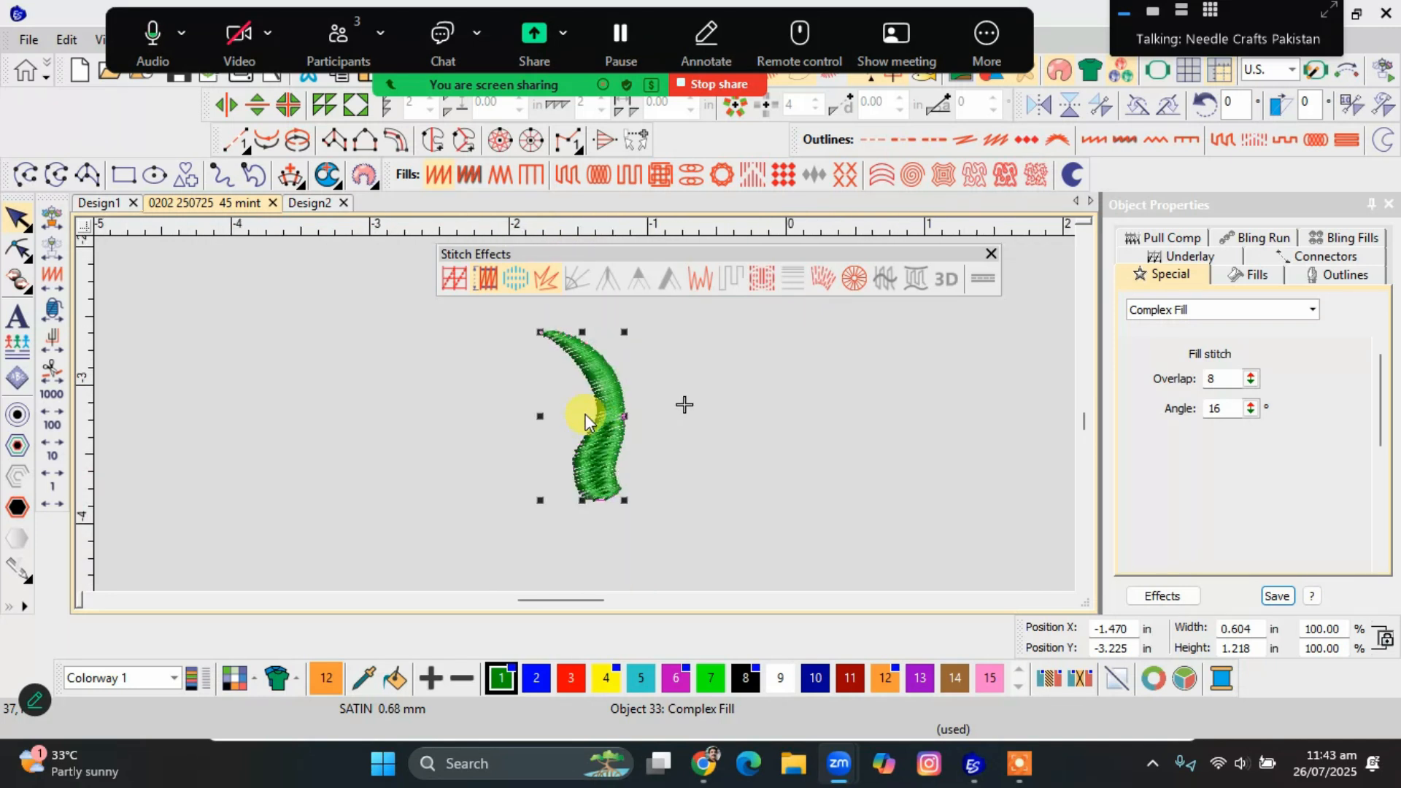
pyautogui.click(606, 434)
pyautogui.click(597, 431)
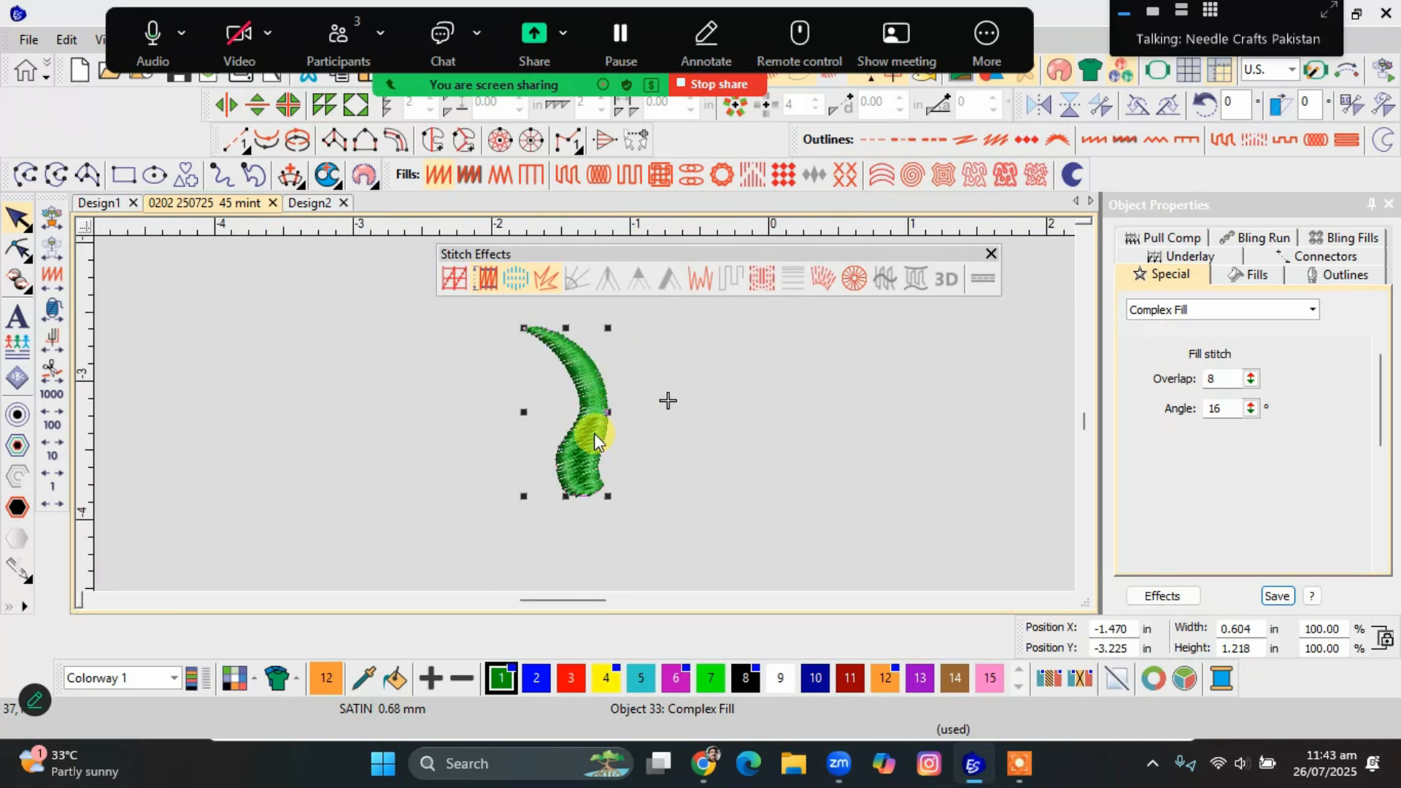
# Add three stitch angle lines across the green leaf, near its upper tip, middle and lower section.
pyautogui.press('h')
pyautogui.press('Escape')
pyautogui.hotkey('ctrl', 'h')
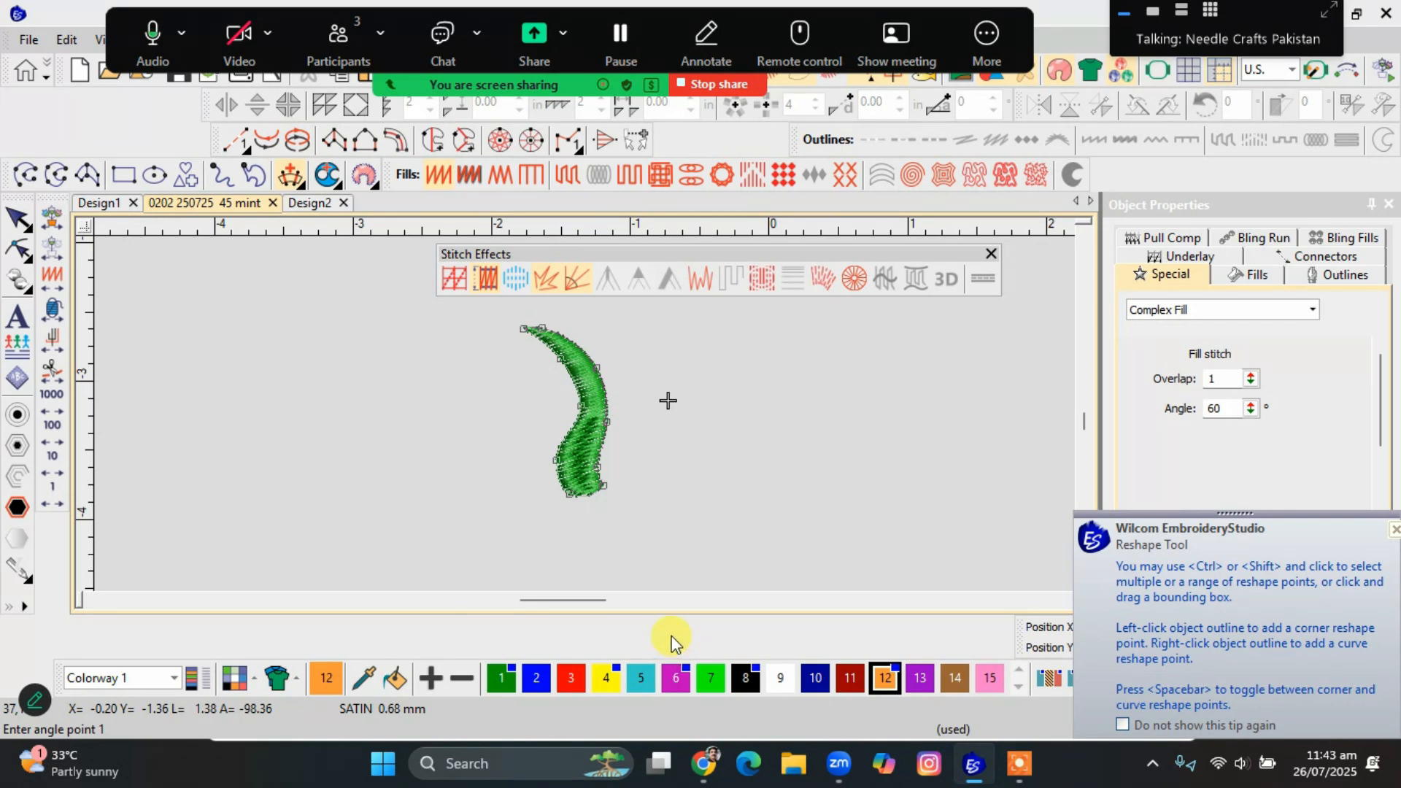
pyautogui.click(530, 351)
pyautogui.click(555, 317)
pyautogui.click(563, 393)
pyautogui.click(617, 380)
pyautogui.click(550, 457)
pyautogui.click(609, 448)
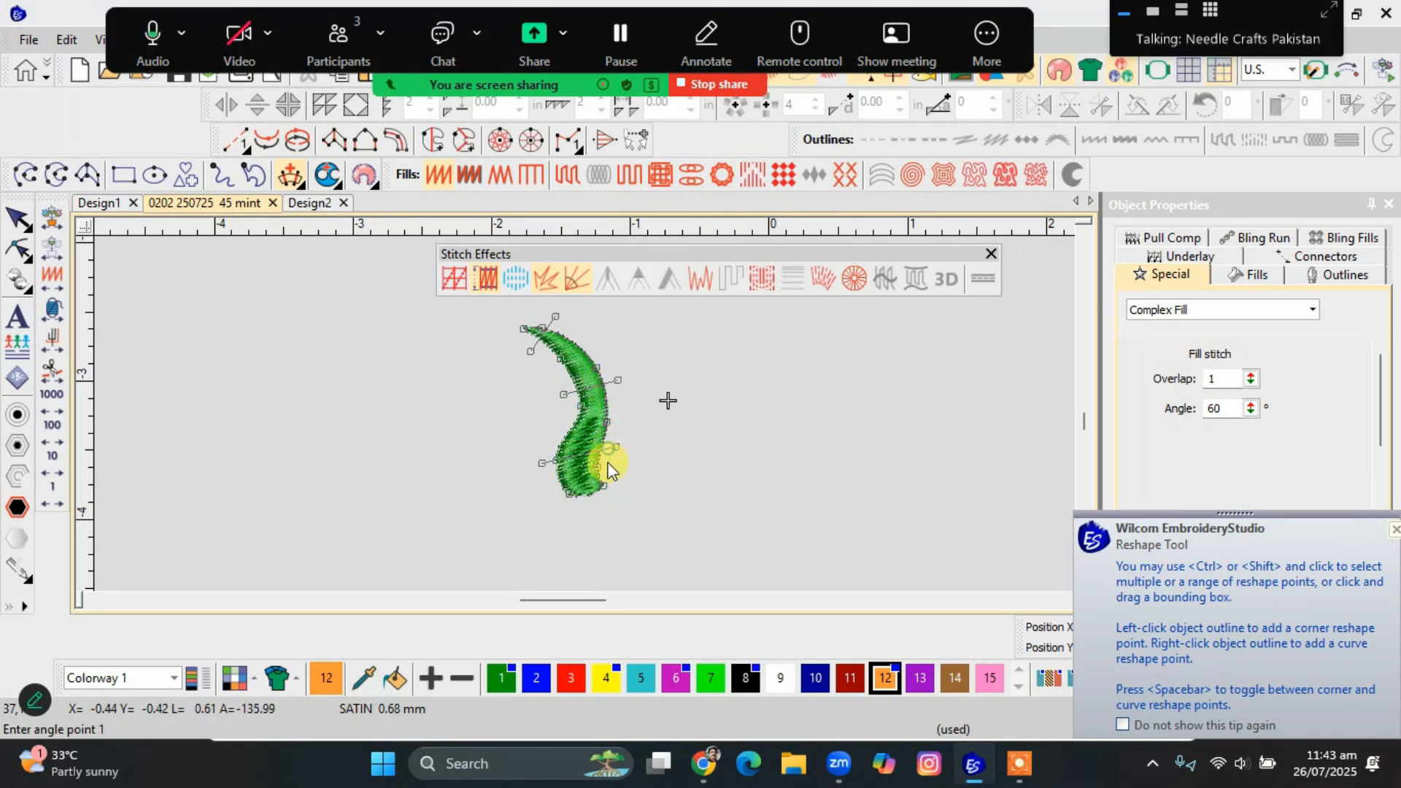
# Add a fourth, steeply slanted stitch angle line across the leaf's lower end and apply the new angles.
pyautogui.scroll(5, 558, 483)
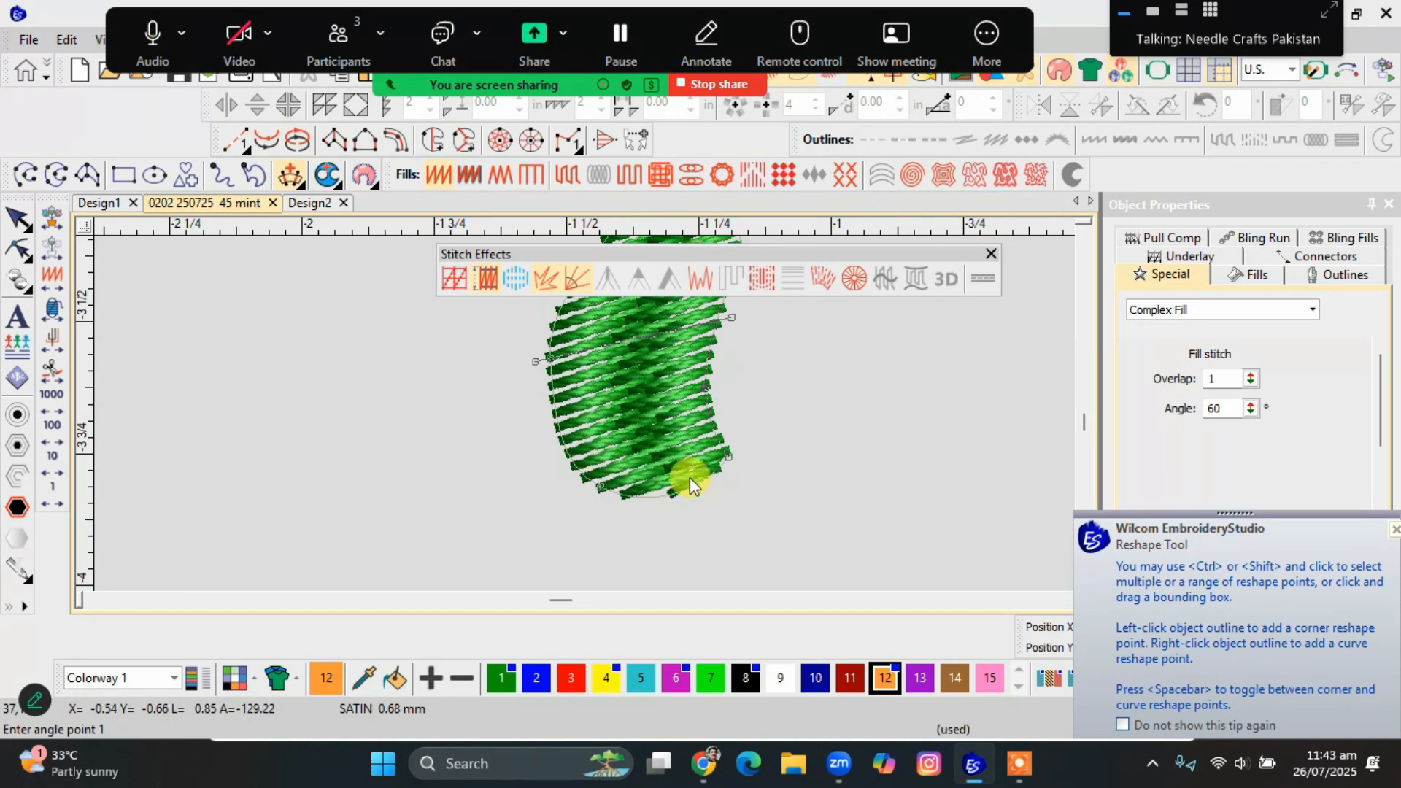
pyautogui.click(651, 512)
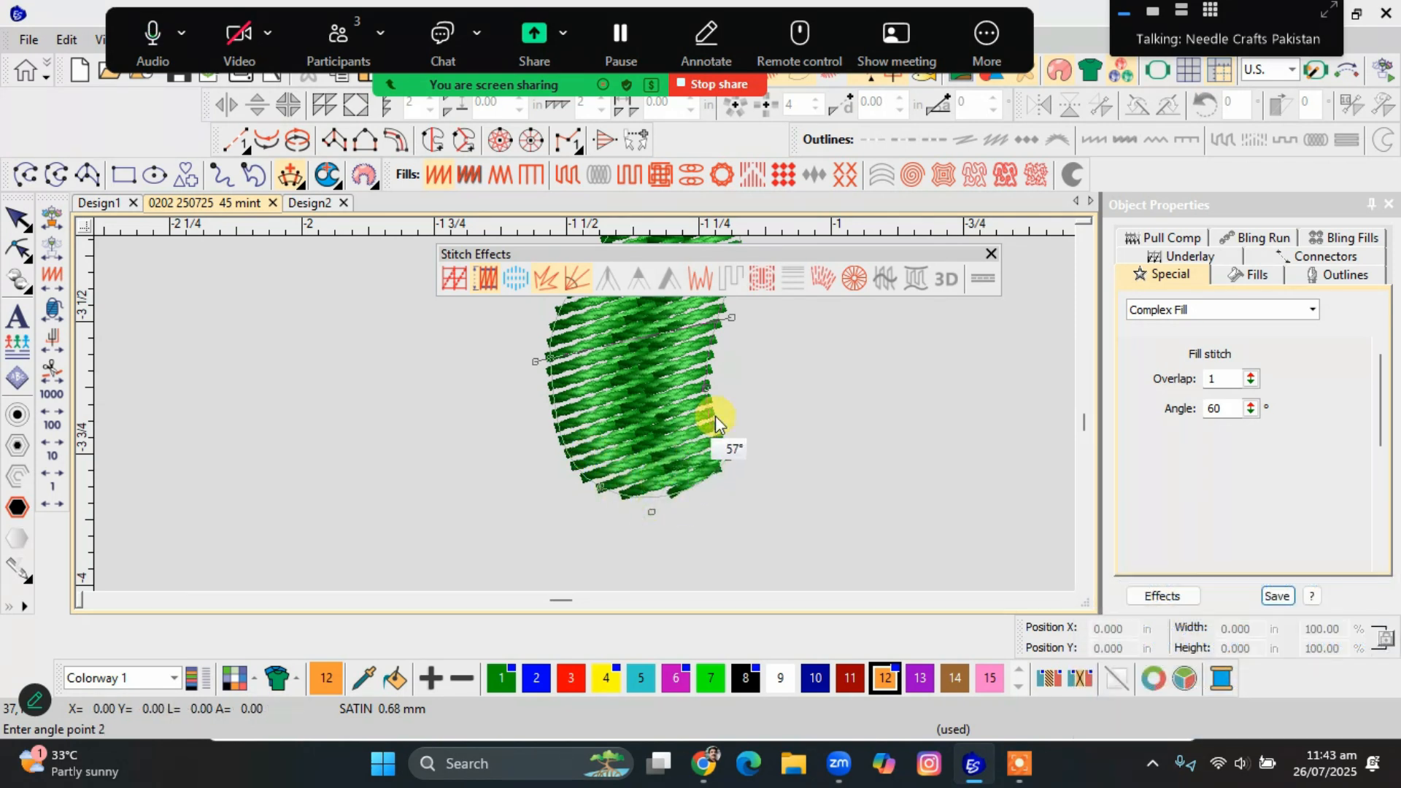
pyautogui.click(728, 400)
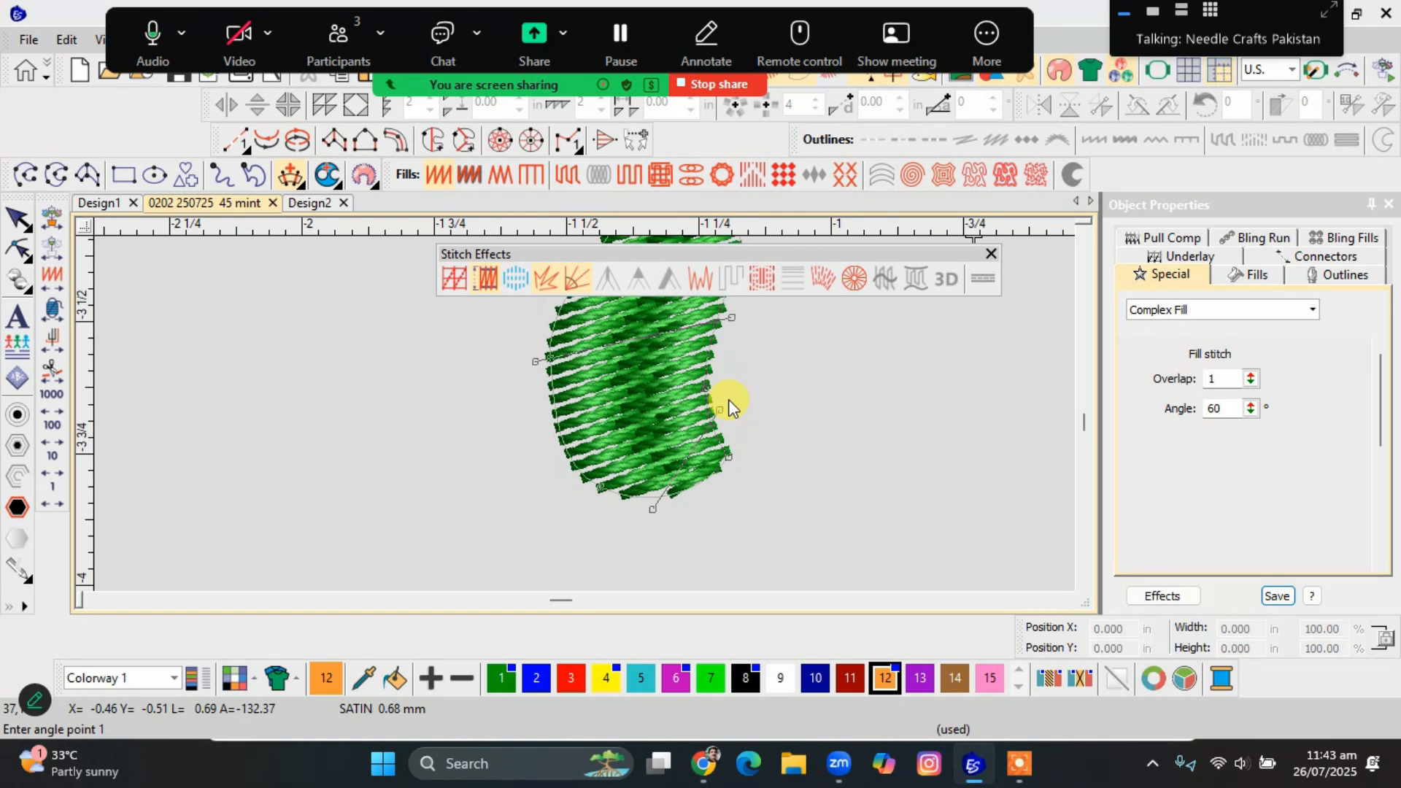
pyautogui.press('Return')
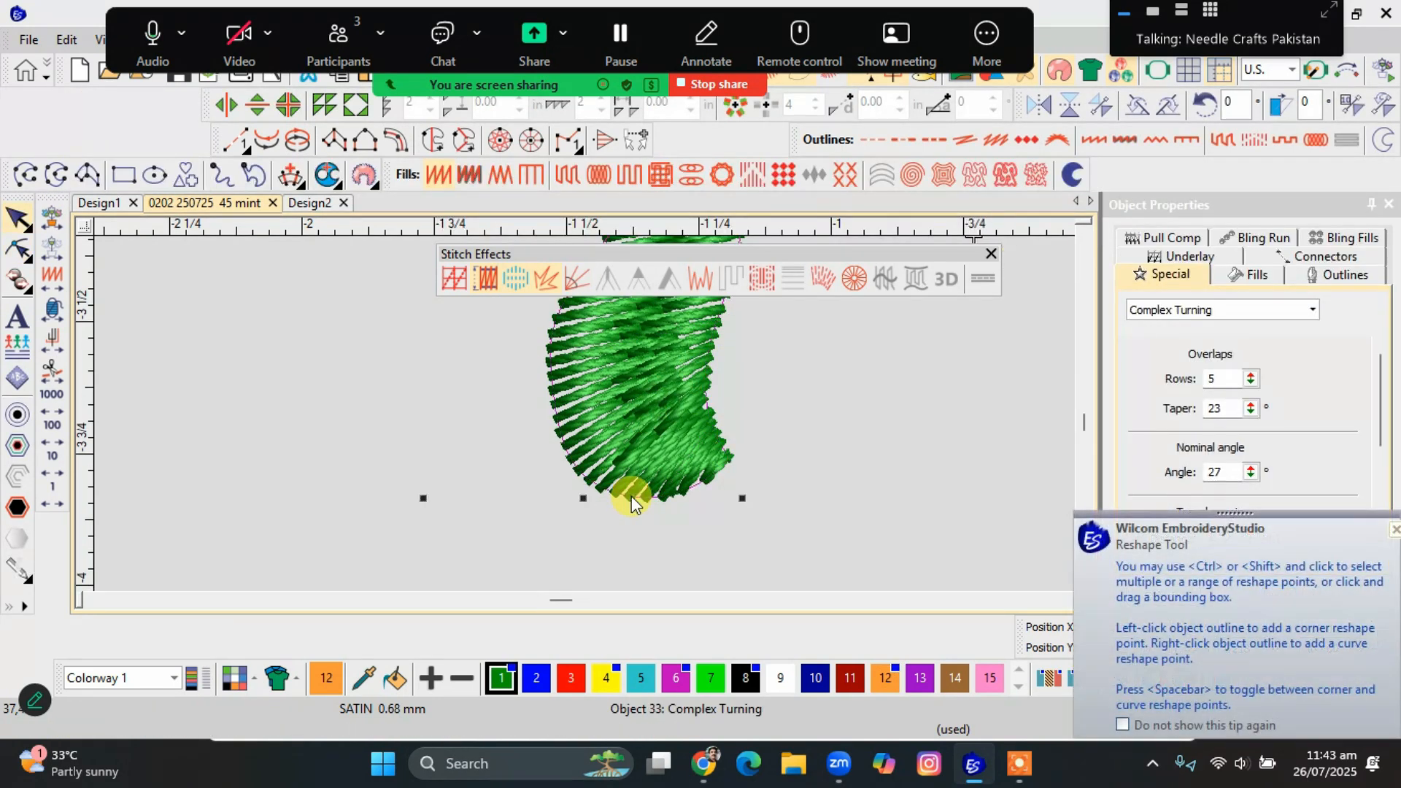
# Reshape the leaf's lower end by adding a curve point on its outline and moving the lower-left outline point slightly upward.
pyautogui.moveTo(599, 521); pyautogui.dragTo(601, 494)
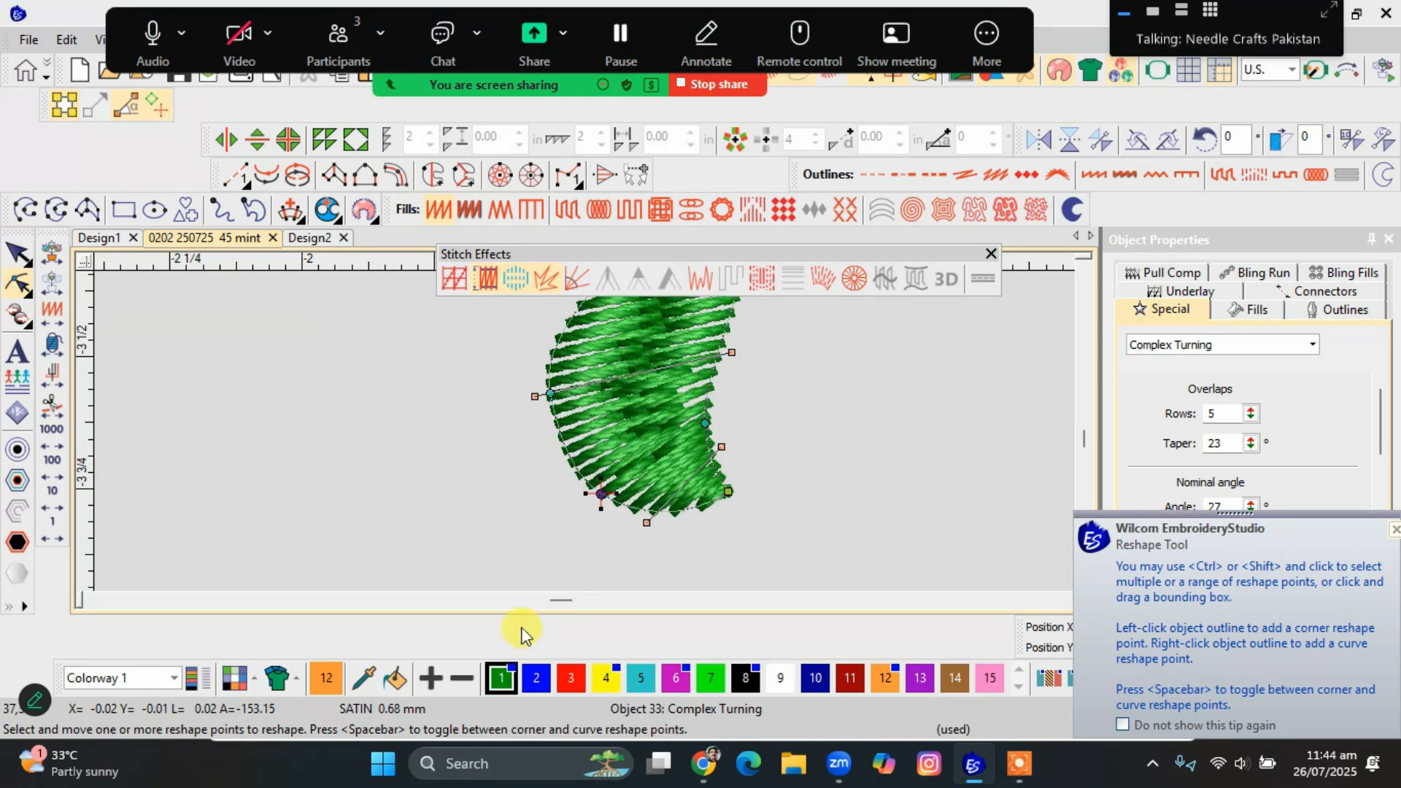
pyautogui.scroll(-1, 539, 385)
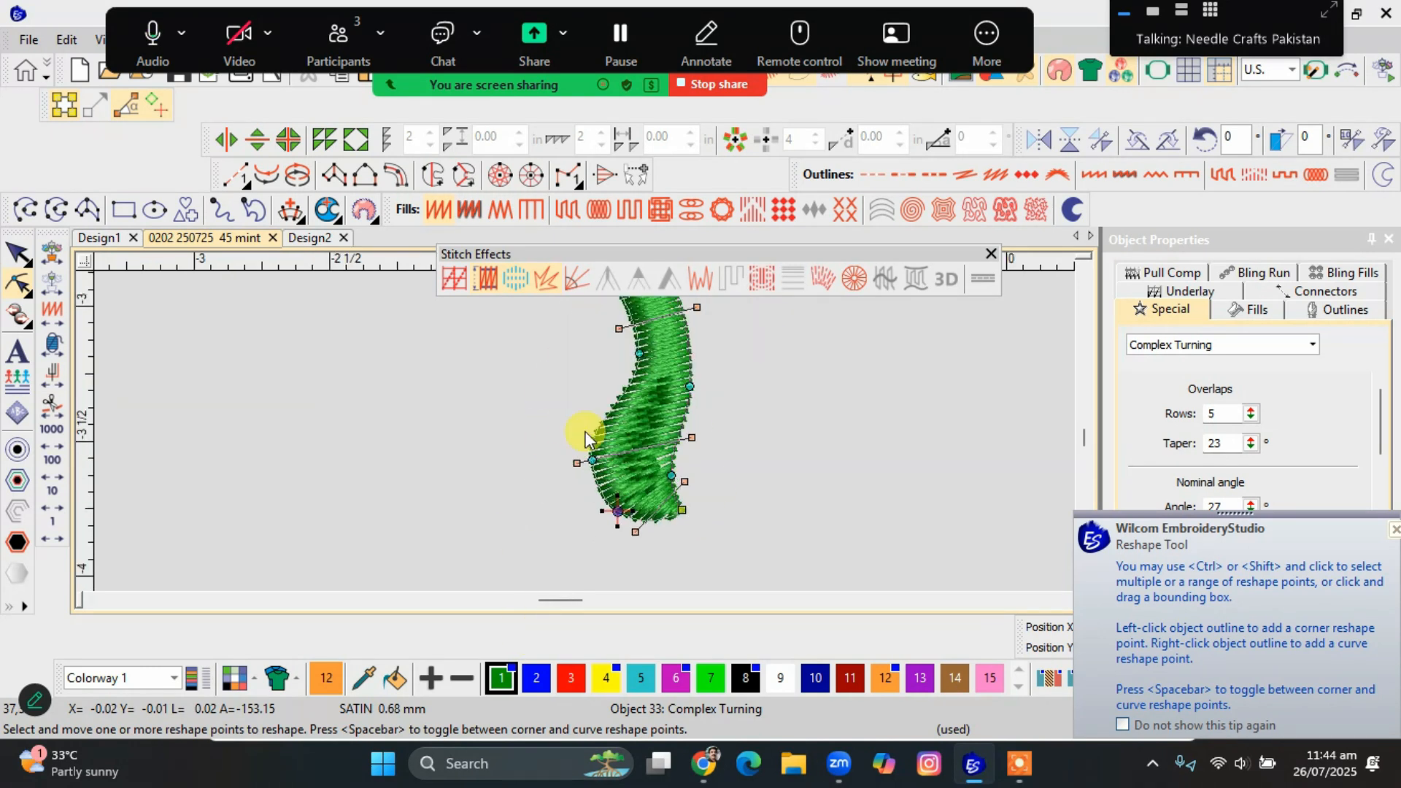
pyautogui.rightClick(601, 494)
pyautogui.moveTo(592, 460); pyautogui.dragTo(598, 451)
pyautogui.click(598, 451)
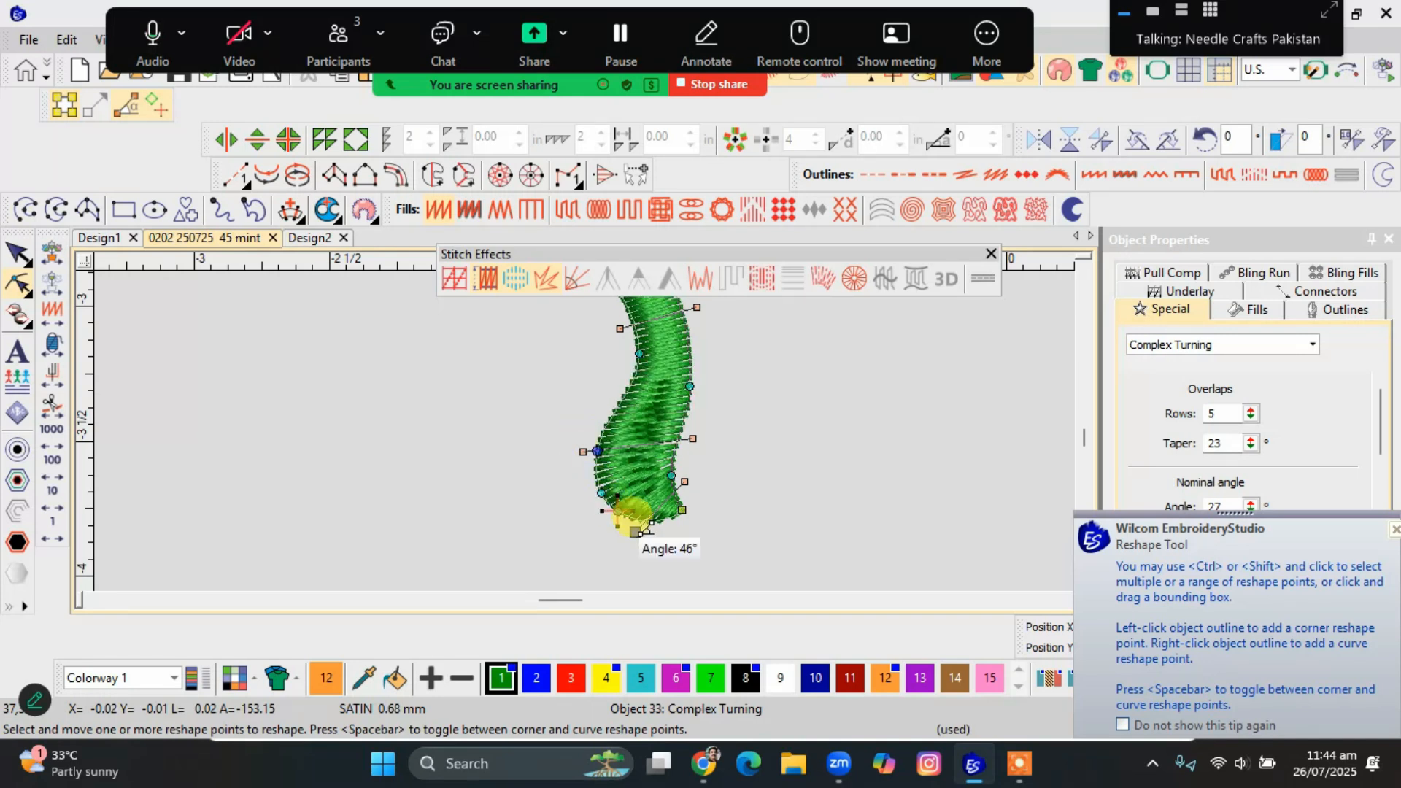
pyautogui.press('Escape')
pyautogui.press('Escape')
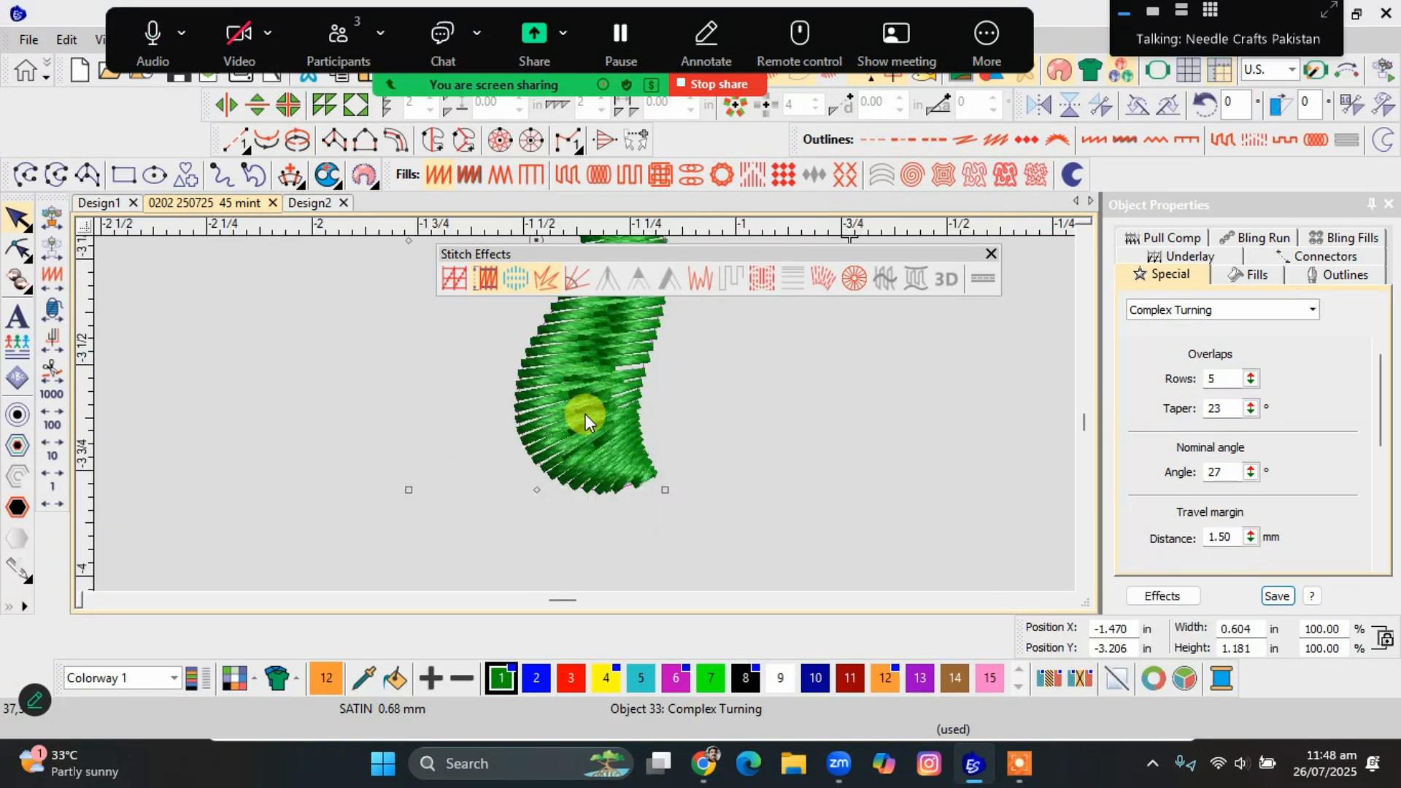
# Redisplay the full design and examine the reworked leaf alongside the flowers and spiral.
pyautogui.scroll(-4, 582, 410)
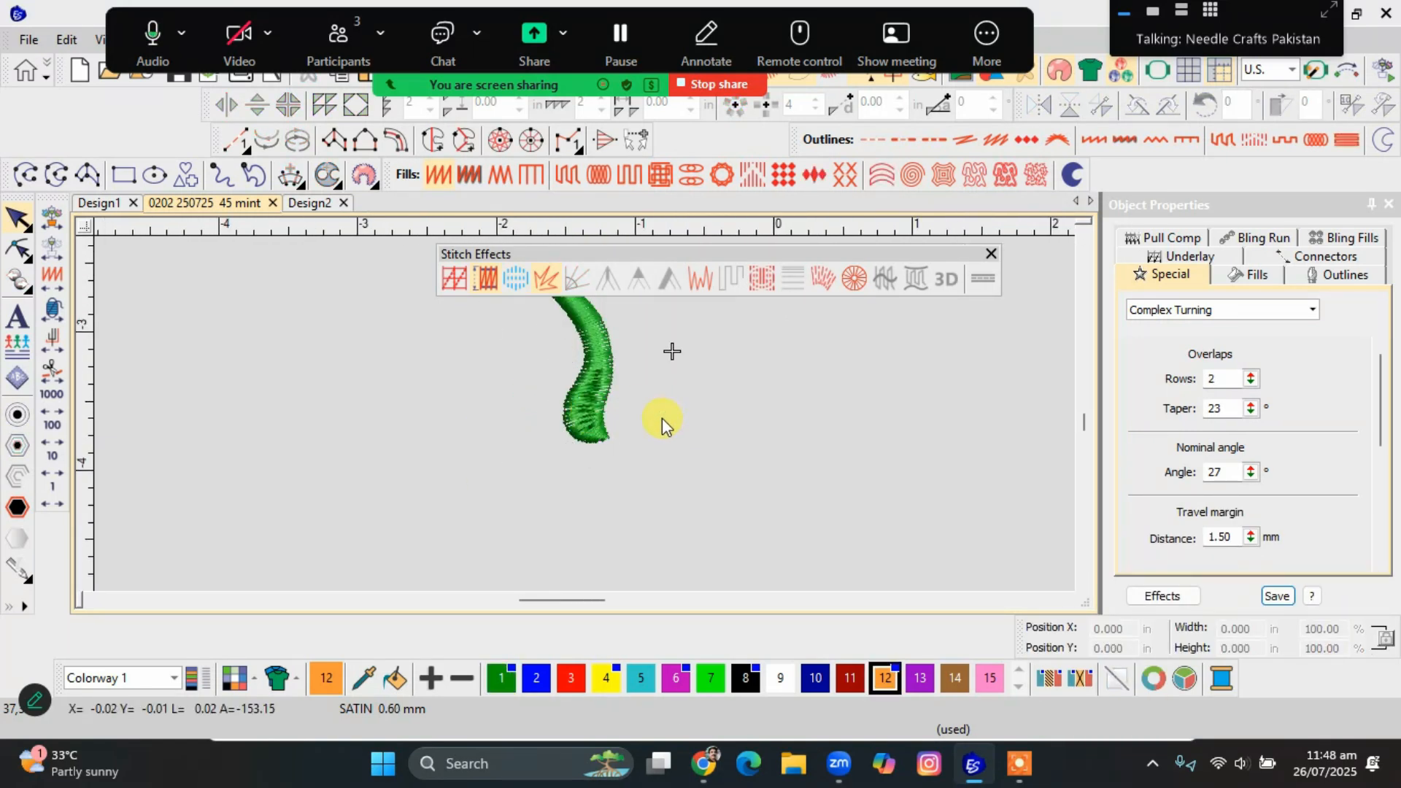
pyautogui.scroll(2, 602, 418)
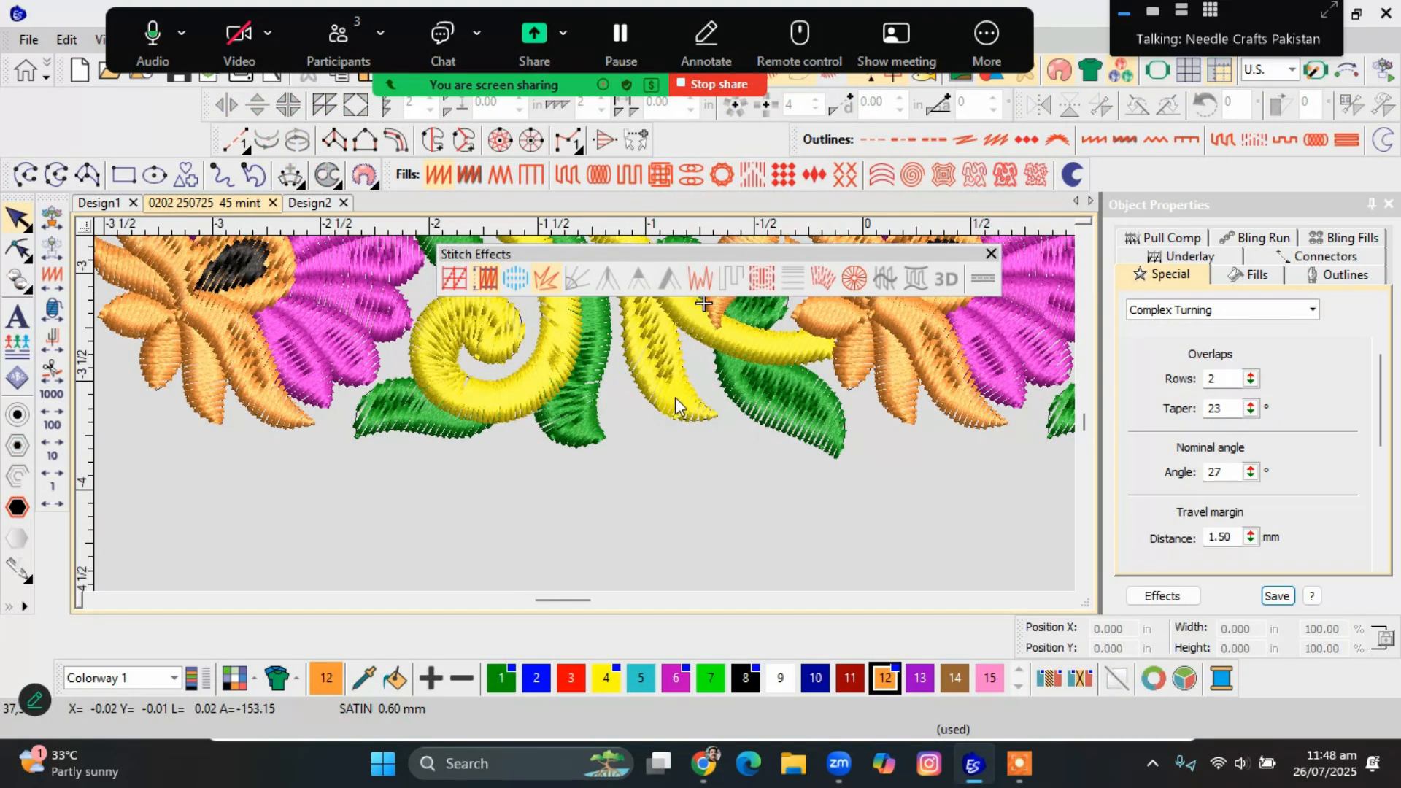
pyautogui.scroll(2, 571, 392)
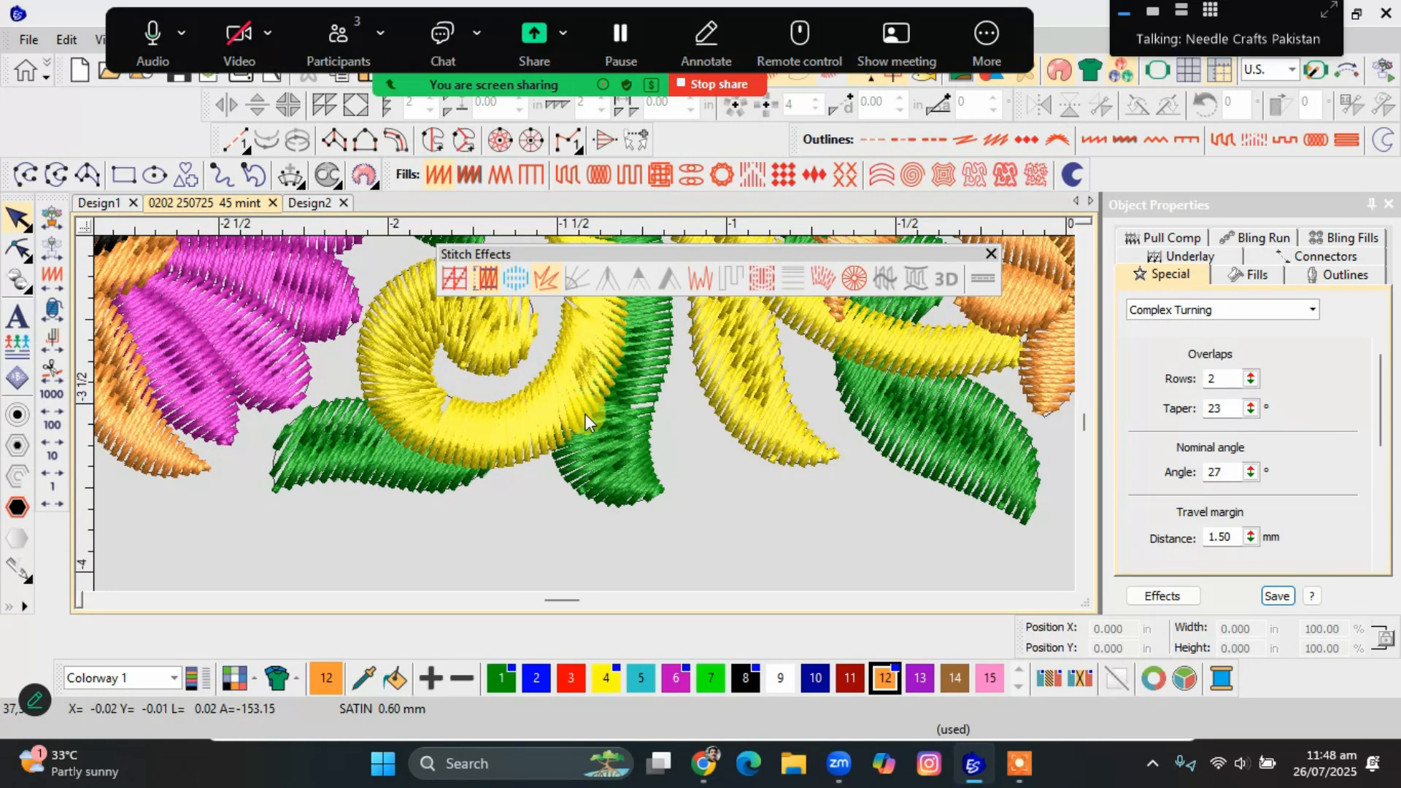
pyautogui.scroll(-3, 586, 422)
pyautogui.scroll(2, 586, 422)
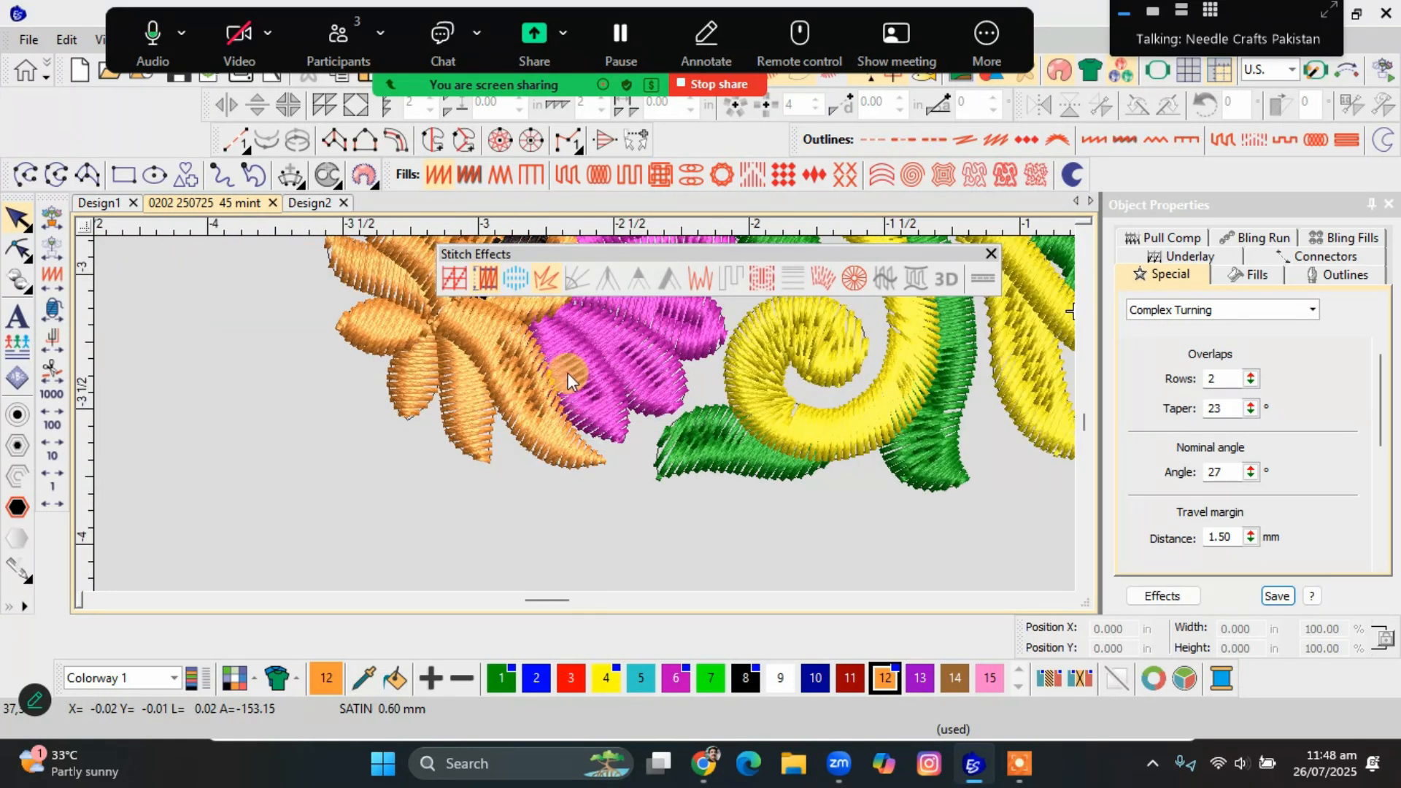
pyautogui.scroll(-3, 569, 387)
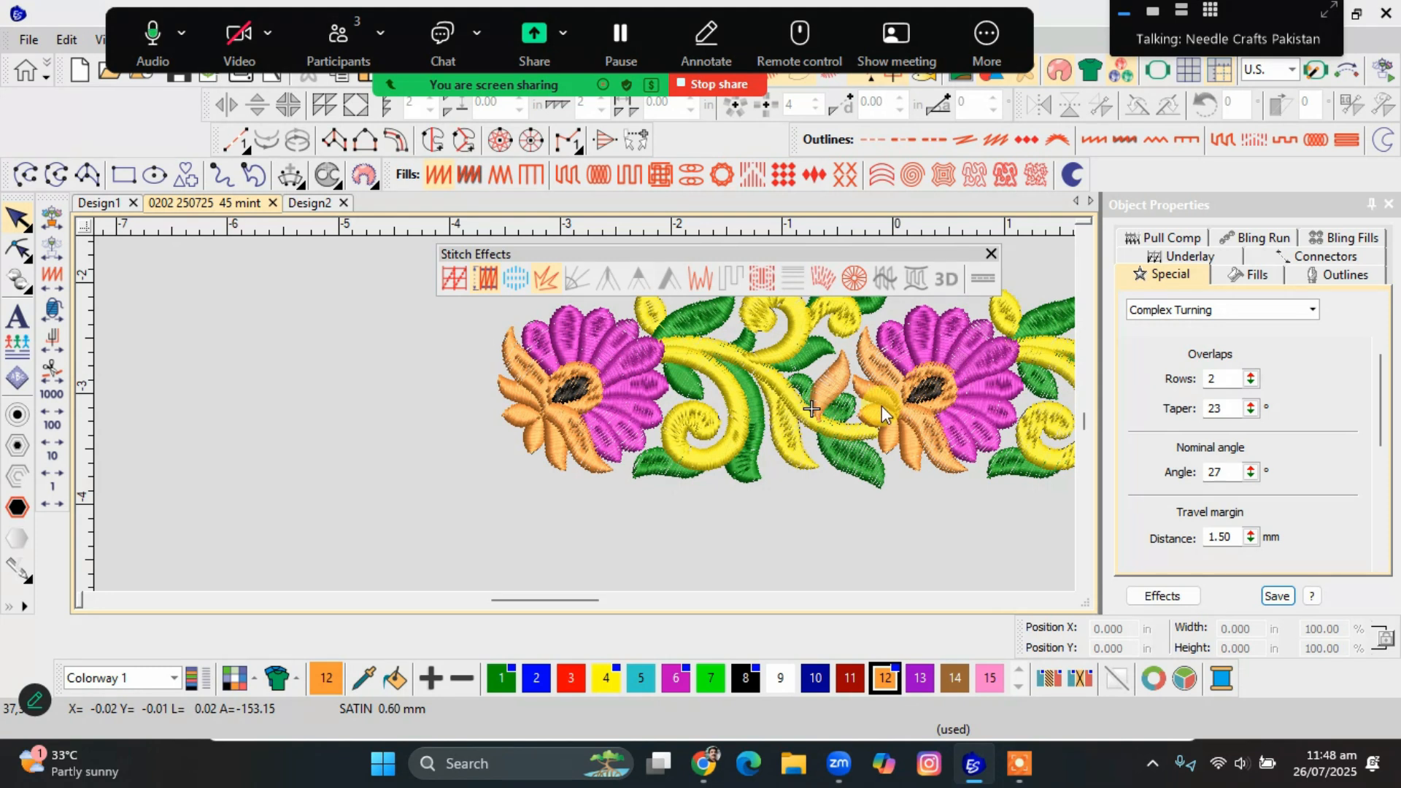
# Isolate the long S-curved yellow stem at the border's right end for a close view.
pyautogui.scroll(-3, 586, 421)
pyautogui.scroll(2, 657, 438)
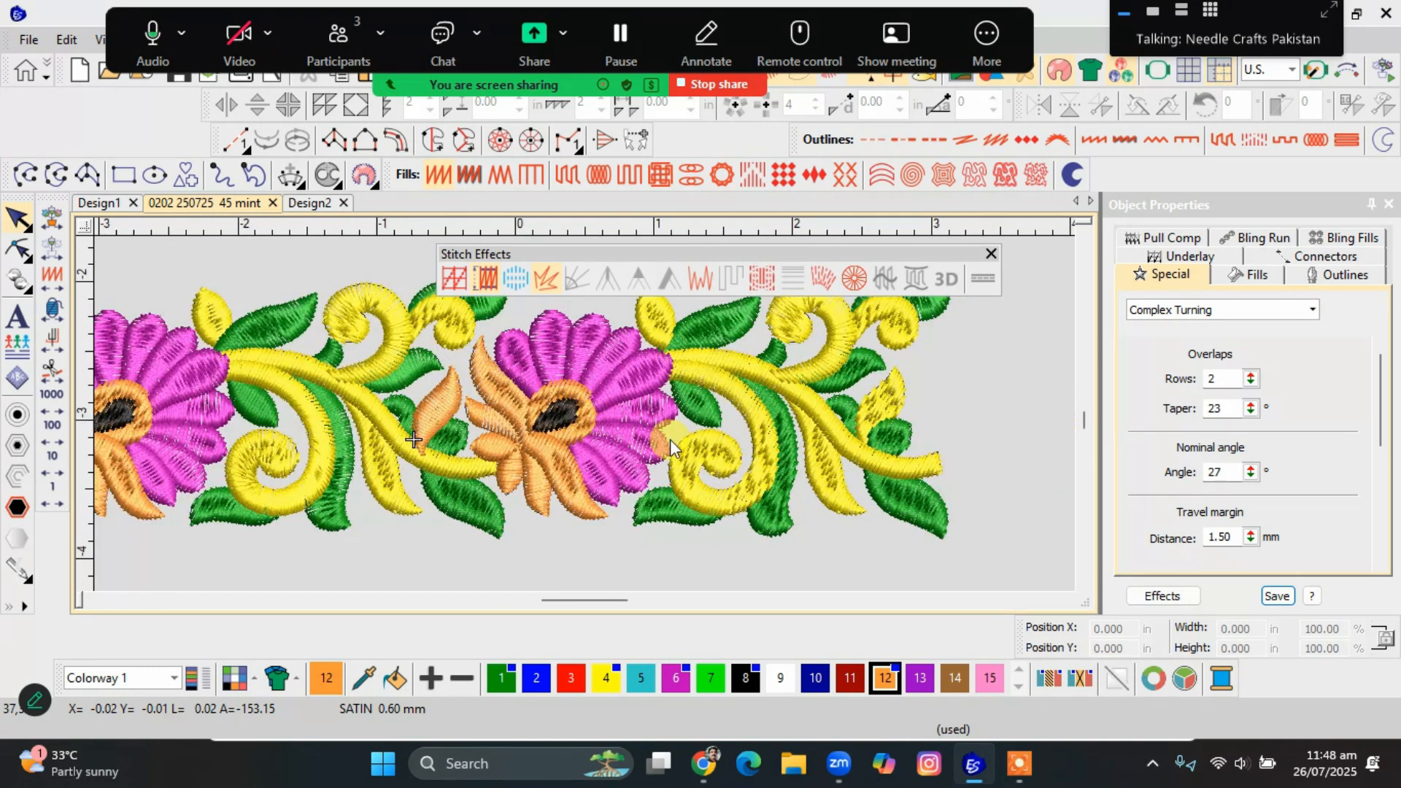
pyautogui.click(843, 444)
pyautogui.hotkey('shift', 's')
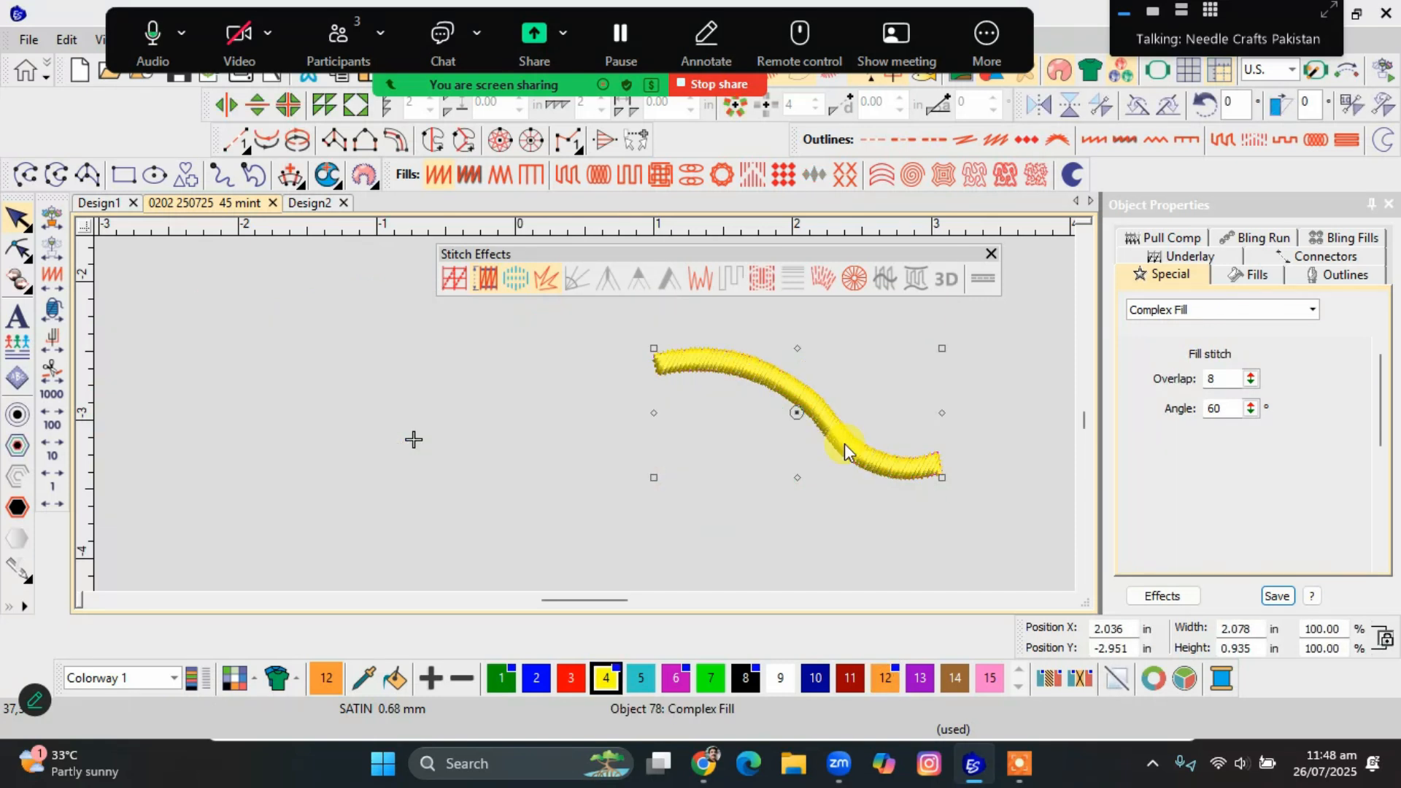
pyautogui.scroll(2, 843, 443)
pyautogui.scroll(-3, 585, 413)
pyautogui.scroll(2, 585, 414)
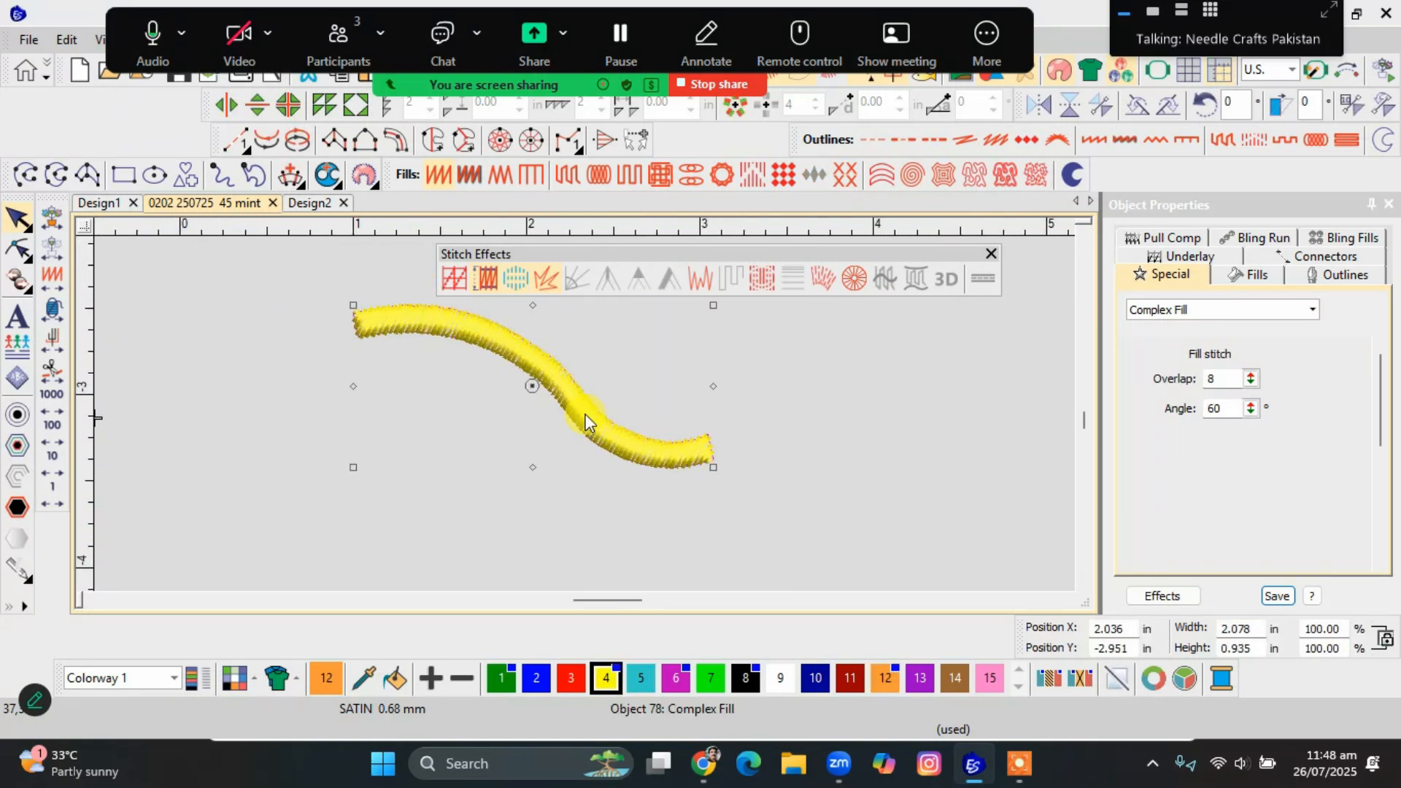
pyautogui.scroll(2, 585, 421)
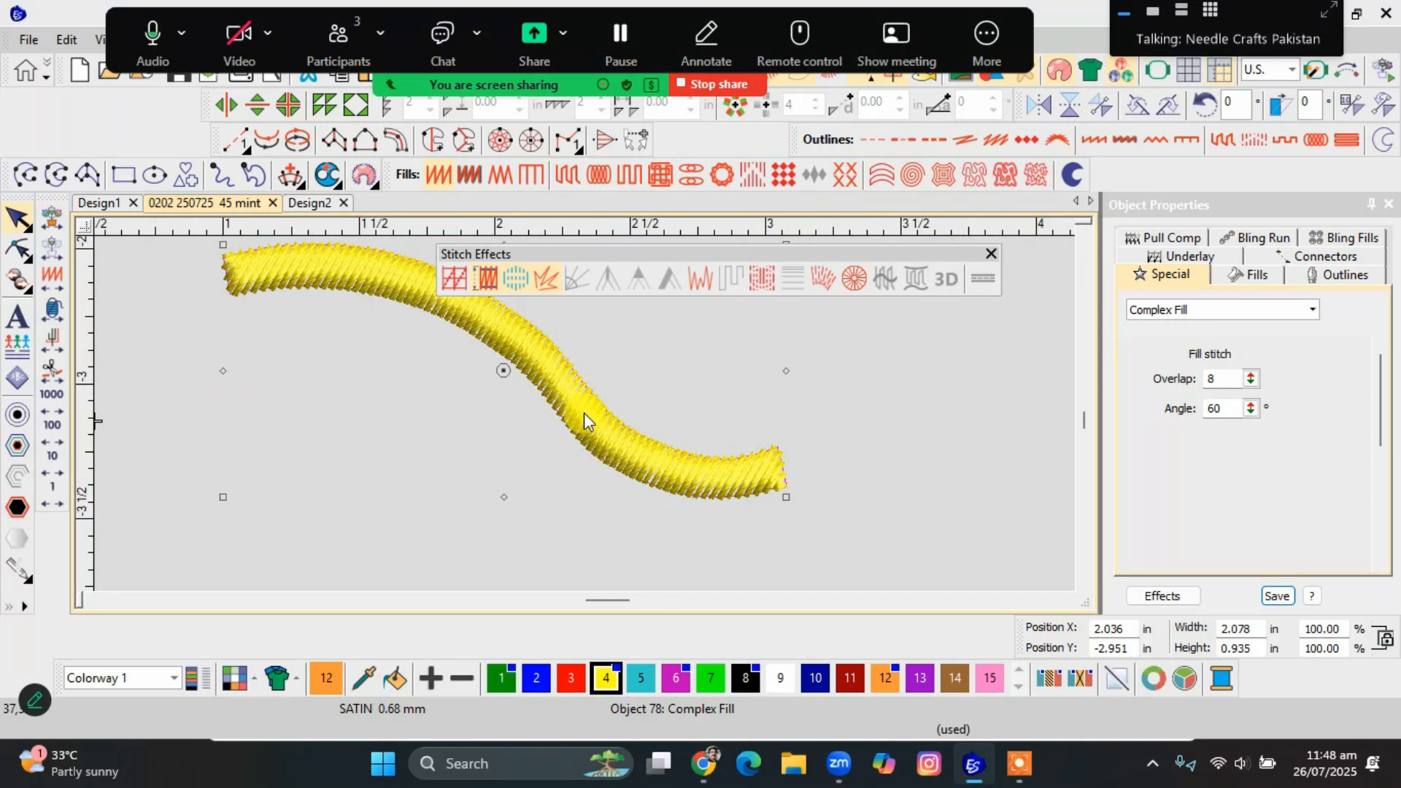
# Inspect the yellow stem's outline points and single stitch angle line in reshape mode.
pyautogui.press('h')
pyautogui.scroll(-2, 562, 437)
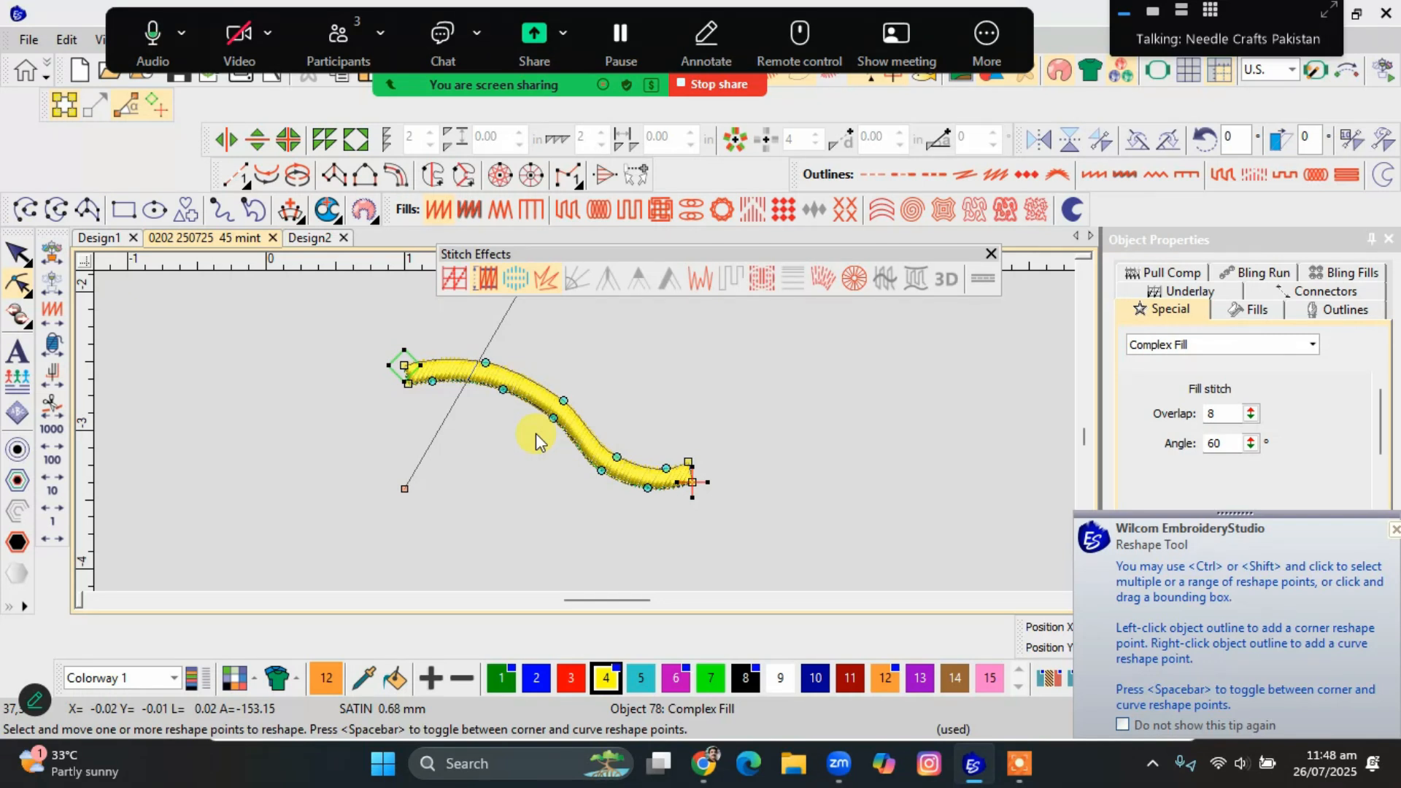
pyautogui.press('Escape')
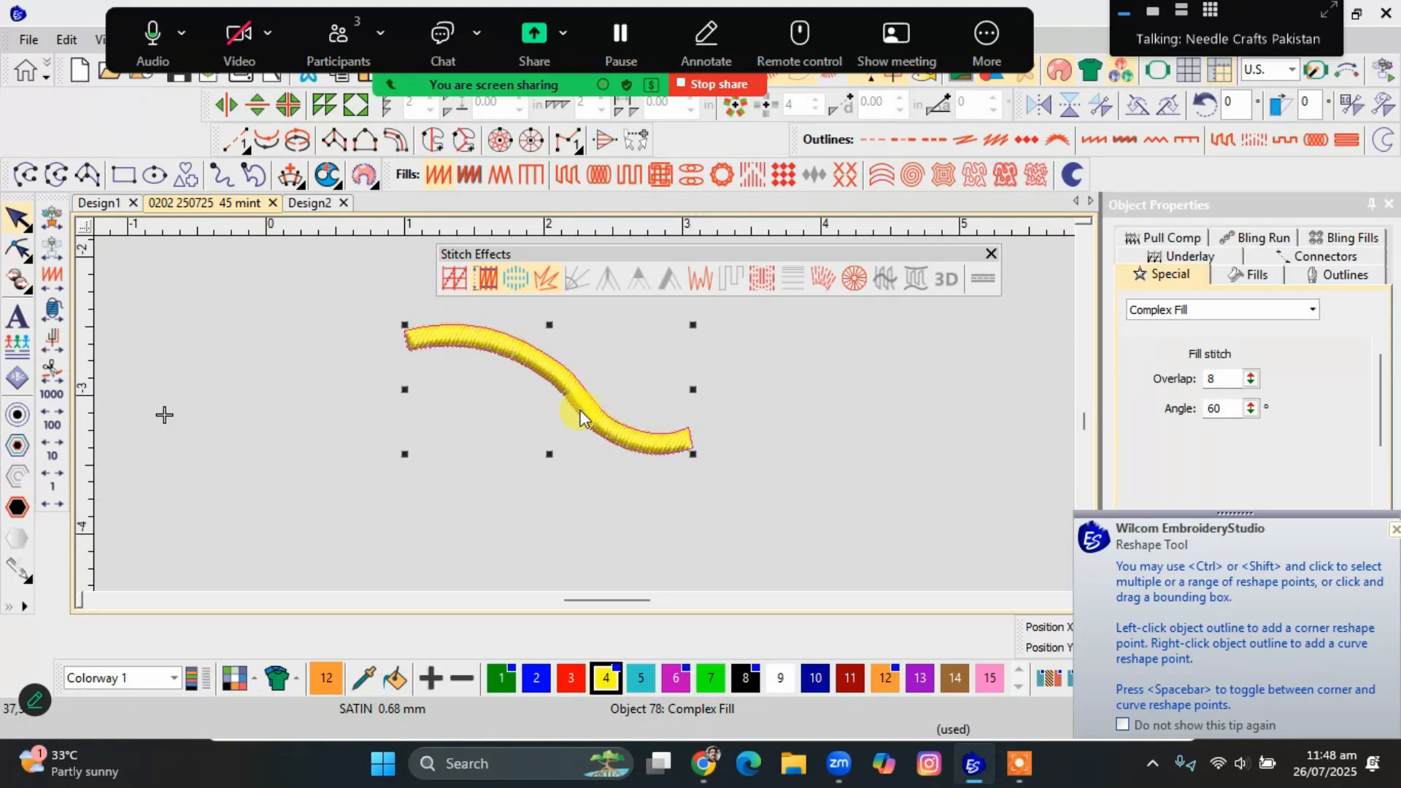
# Add three stitch angle lines across the yellow stem, near its left end, middle and right end, and apply them.
pyautogui.hotkey('ctrl', 'h')
pyautogui.click(421, 322)
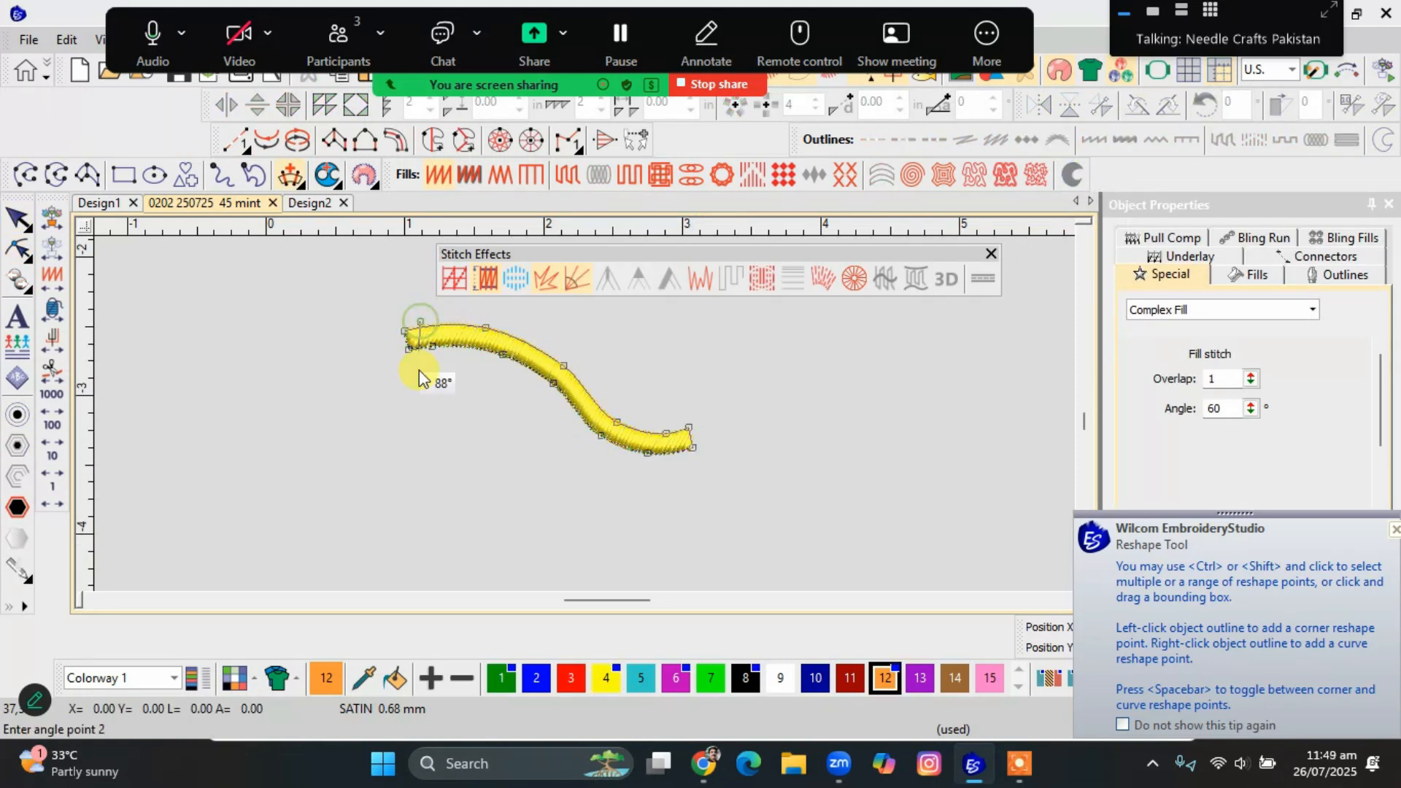
pyautogui.click(425, 379)
pyautogui.click(532, 338)
pyautogui.click(463, 486)
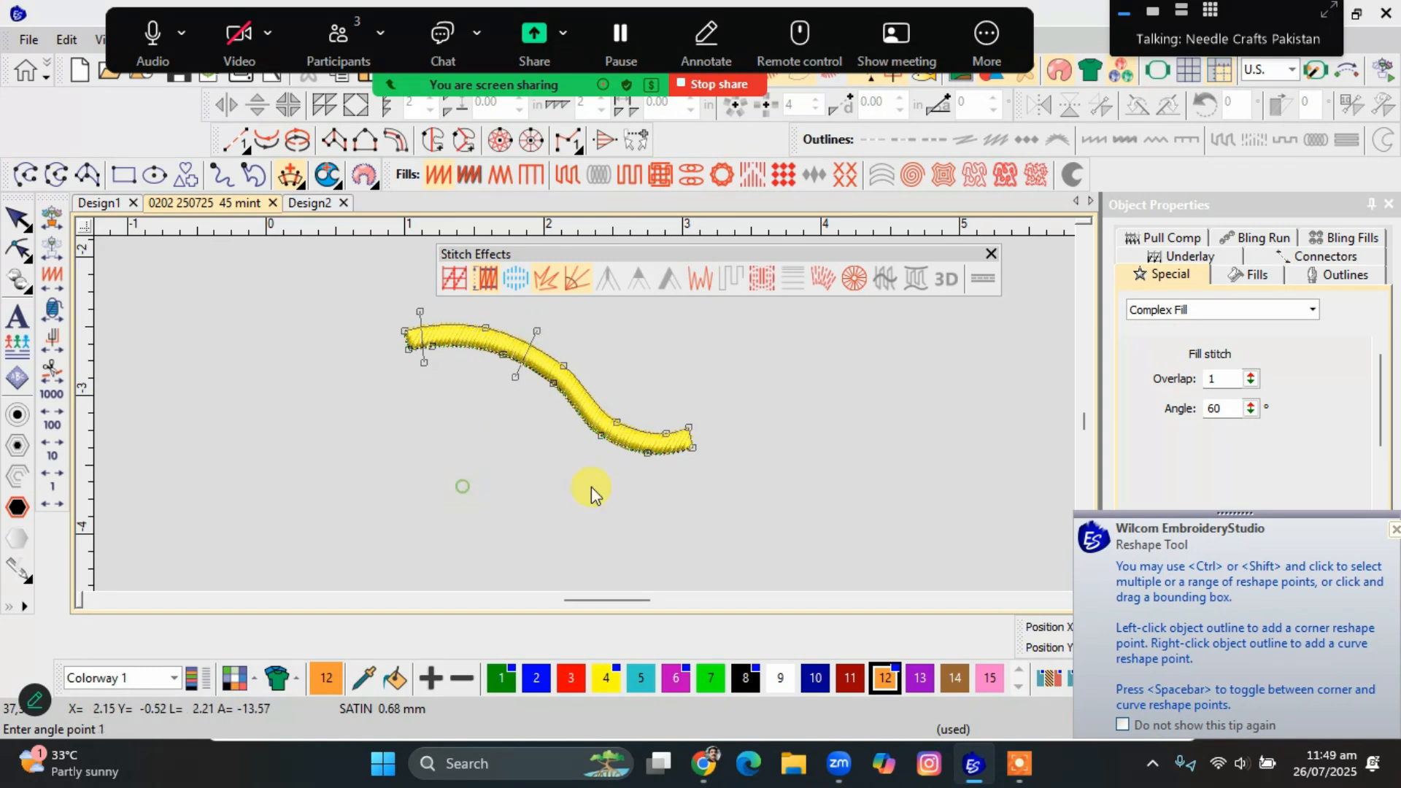
pyautogui.click(672, 426)
pyautogui.click(680, 489)
pyautogui.press('Return')
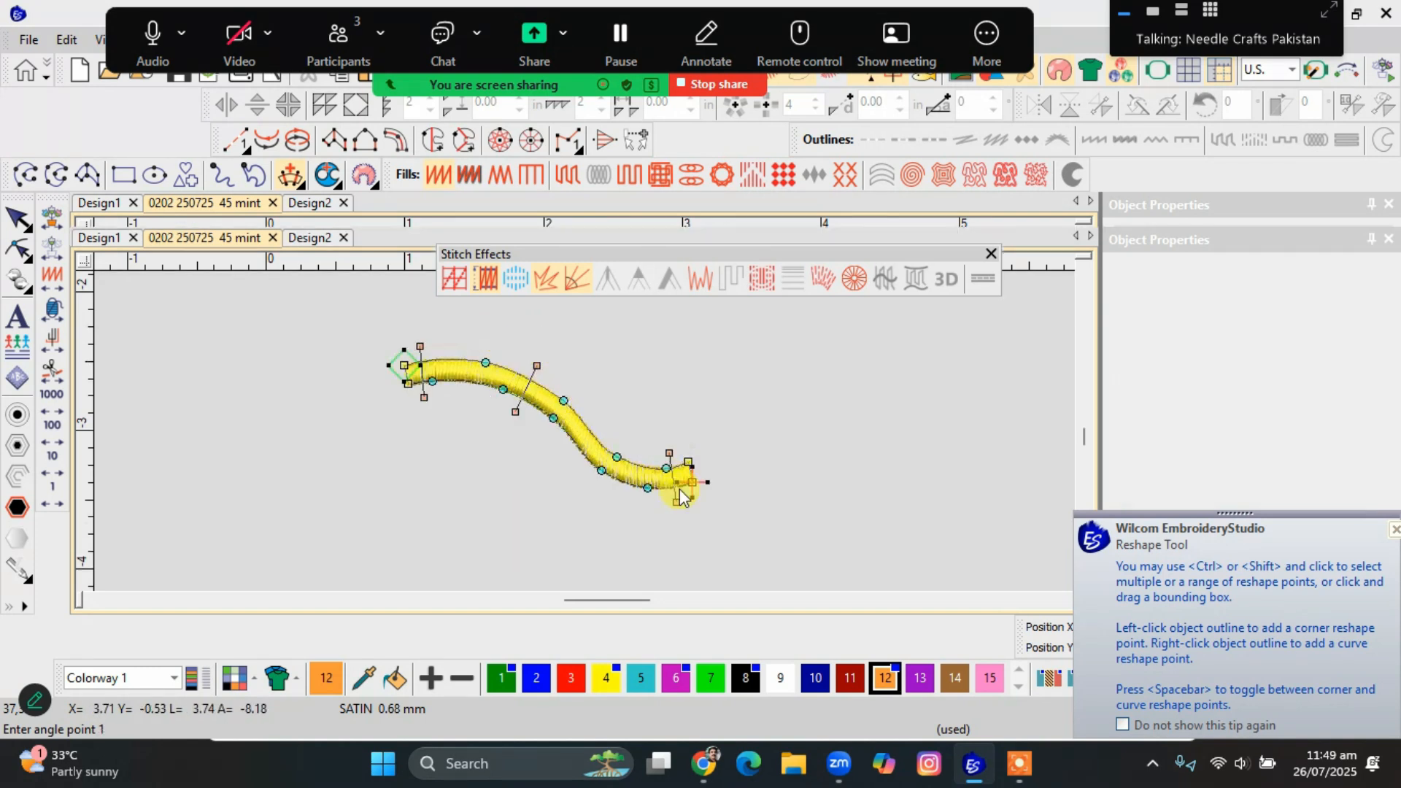
pyautogui.press('Escape')
# Examine the turned stitches at both ends of the yellow stem and redisplay the full design.
pyautogui.scroll(4, 587, 418)
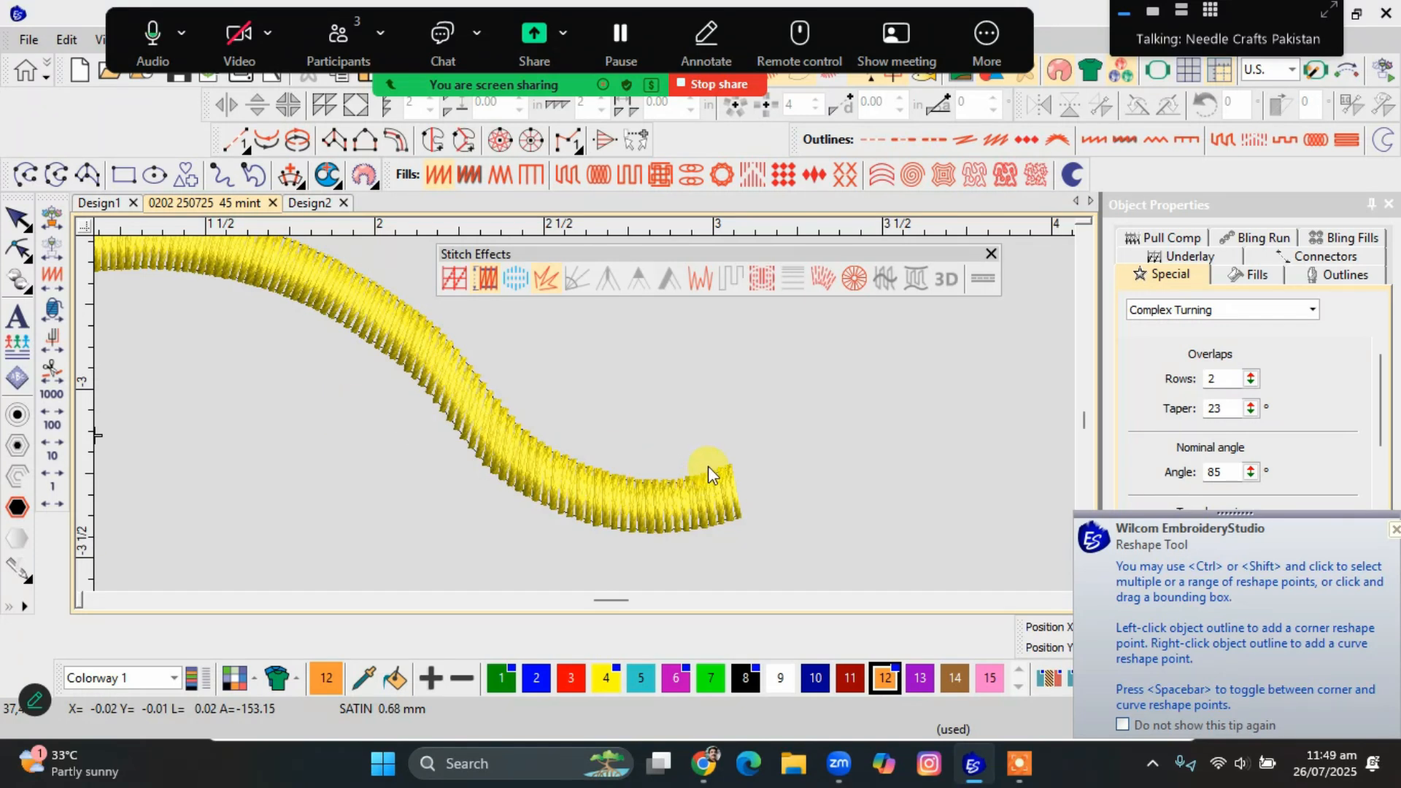
pyautogui.scroll(-3, 707, 467)
pyautogui.scroll(1, 245, 306)
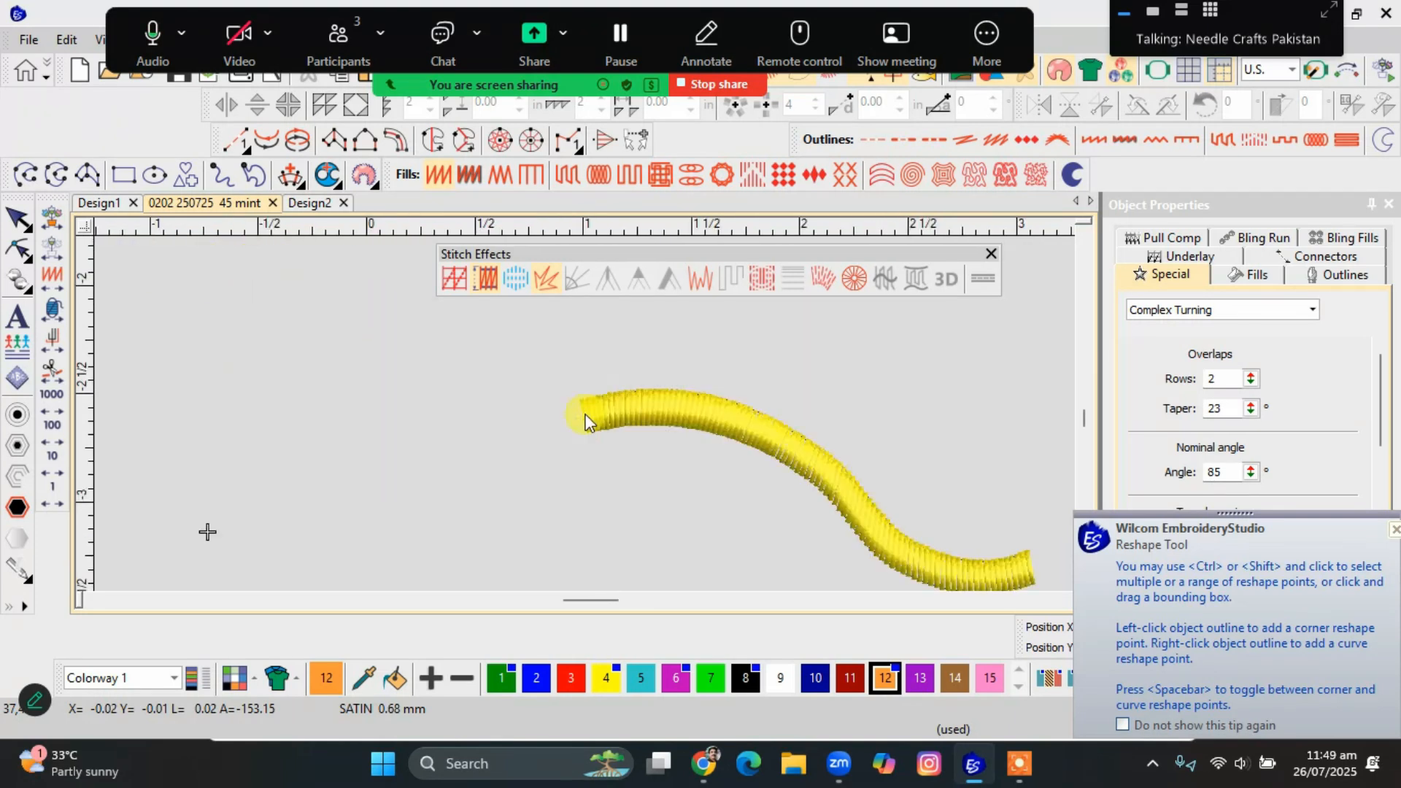
pyautogui.scroll(2, 586, 421)
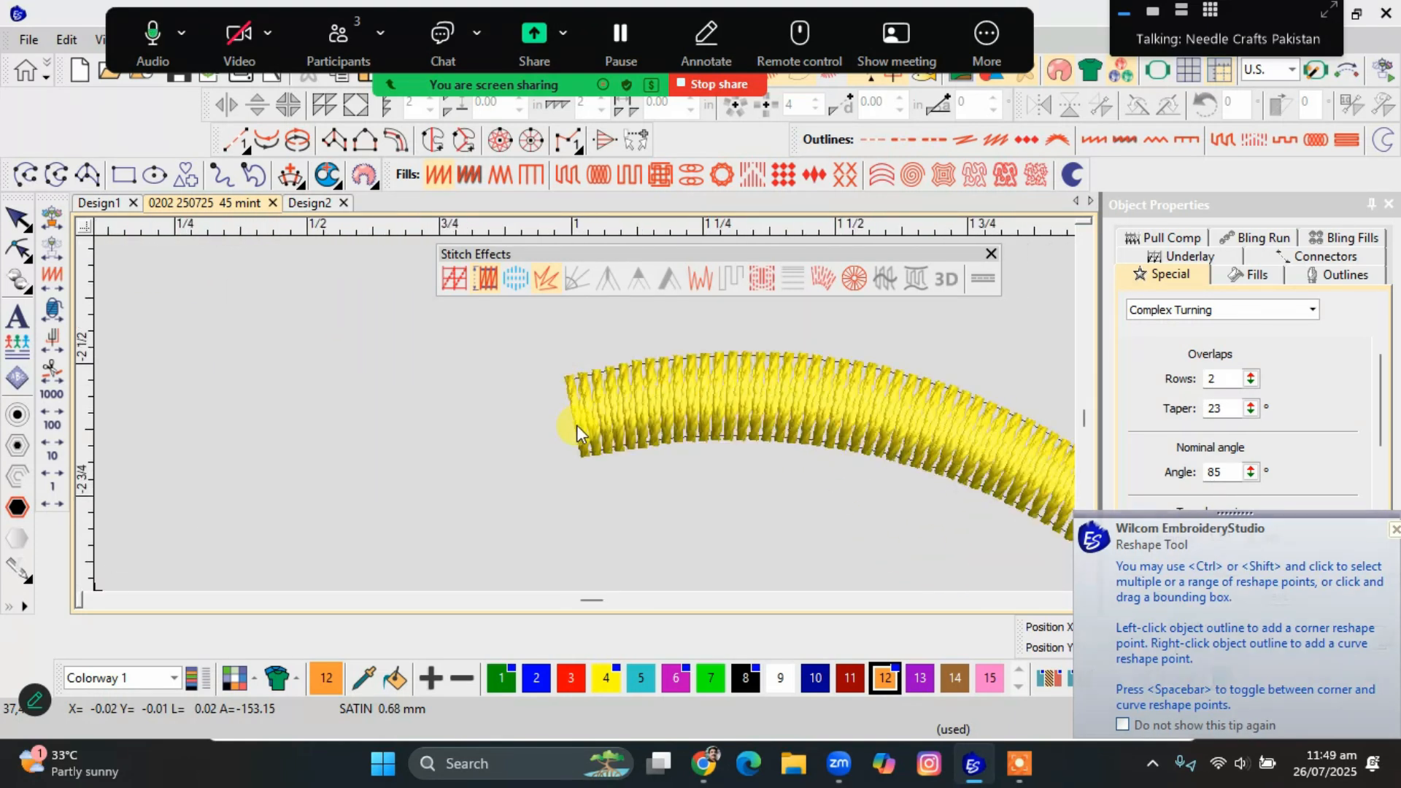
pyautogui.scroll(-3, 582, 431)
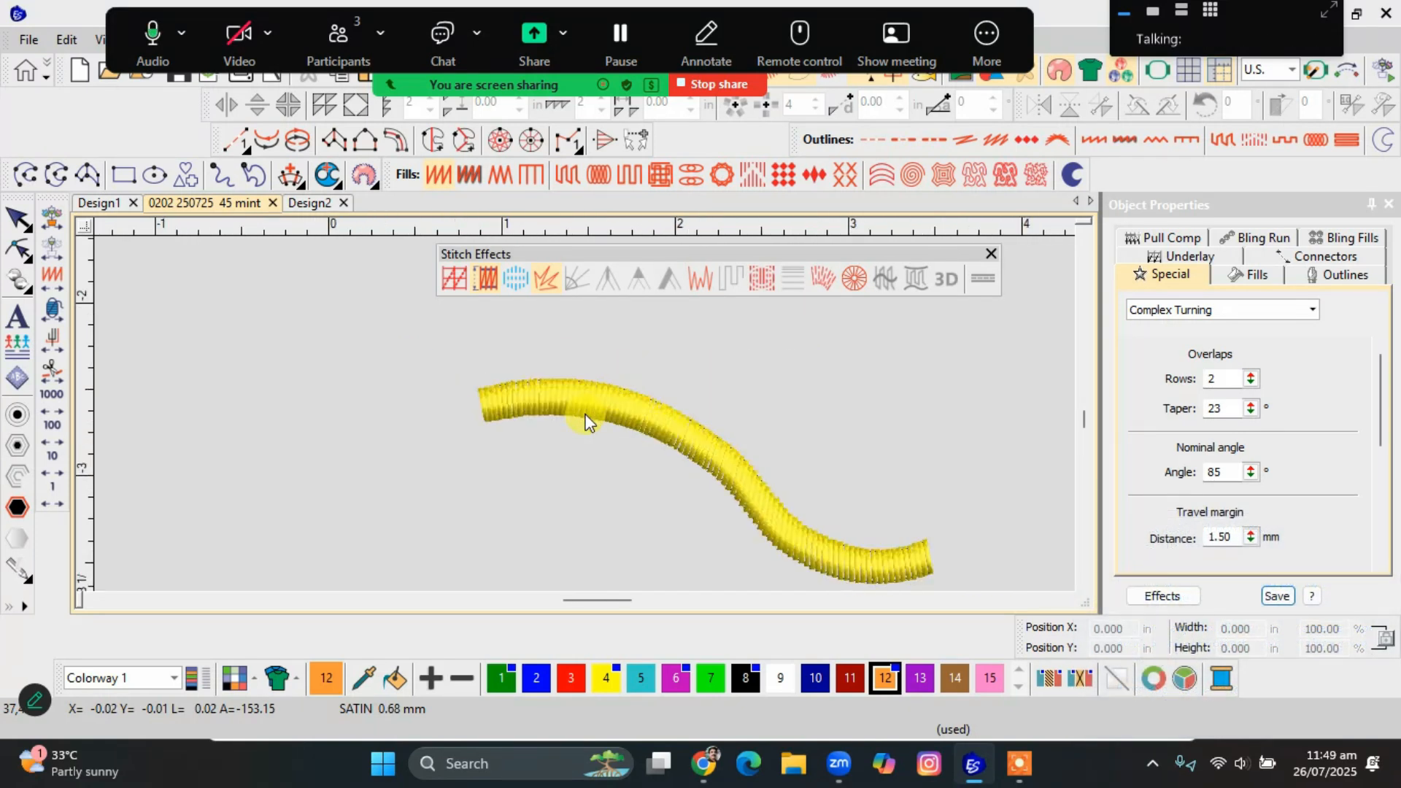
pyautogui.hotkey('ctrl', 'z')
pyautogui.hotkey('ctrl', 'z')
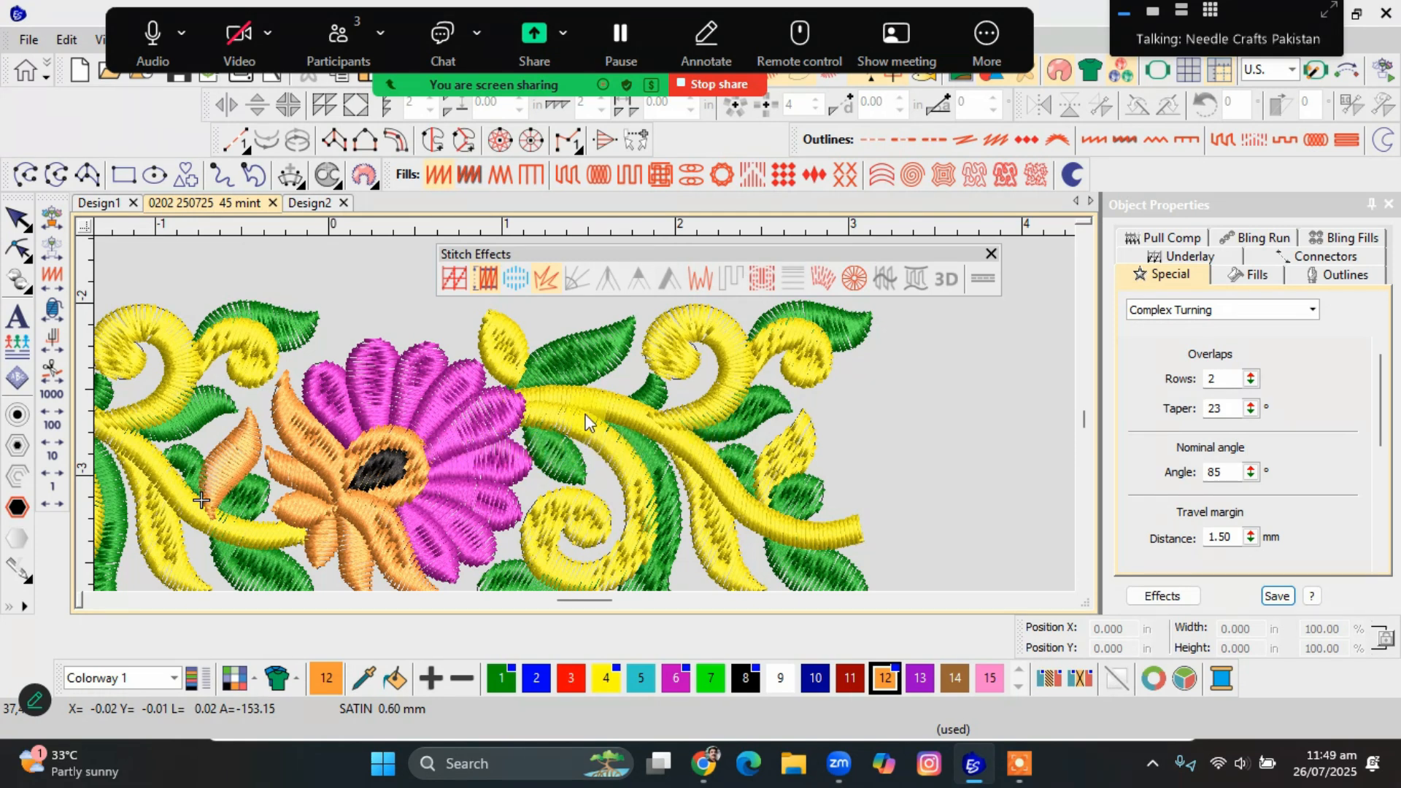
# Inspect the right flower's black centre and the orange circle around it, viewing the circle alone before redisplaying everything.
pyautogui.scroll(4, 577, 422)
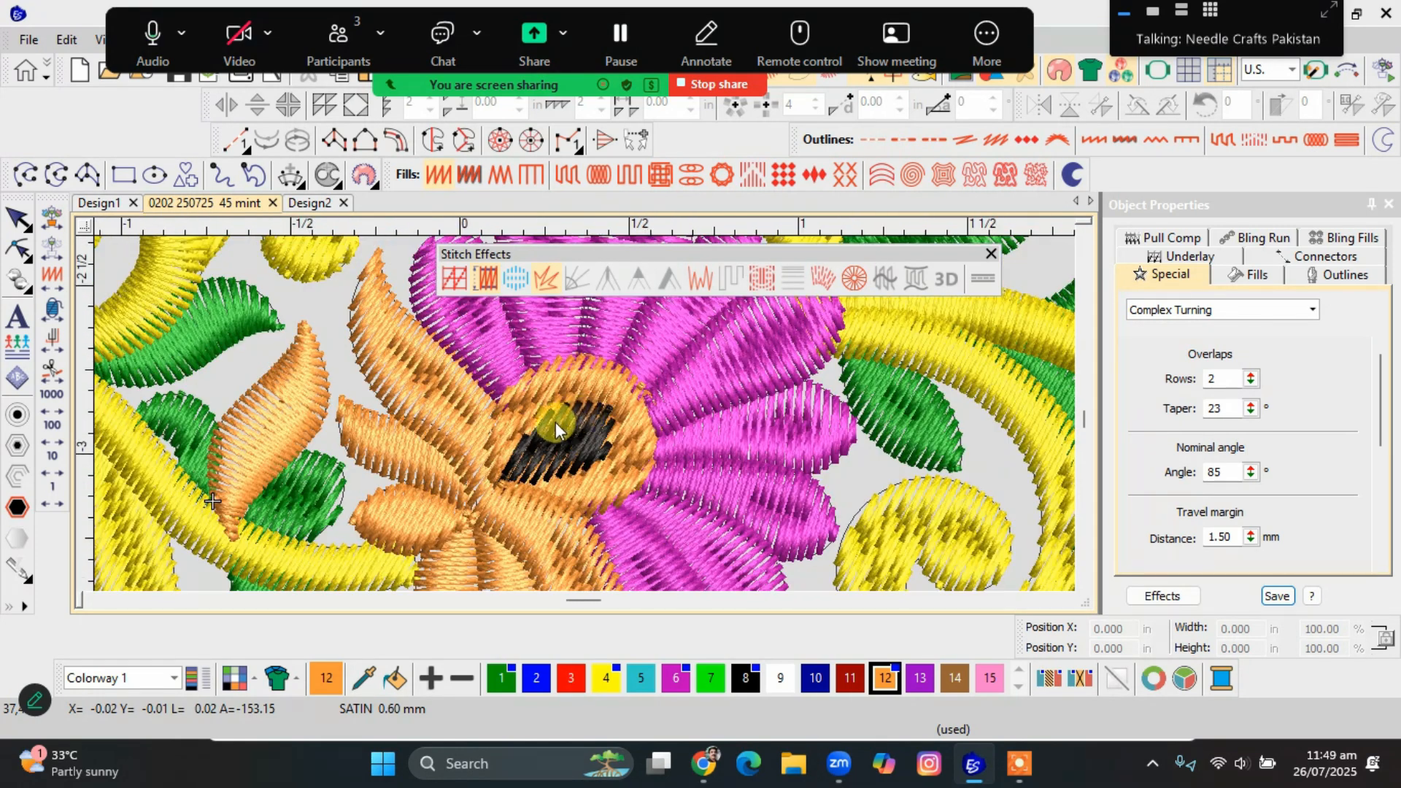
pyautogui.click(545, 435)
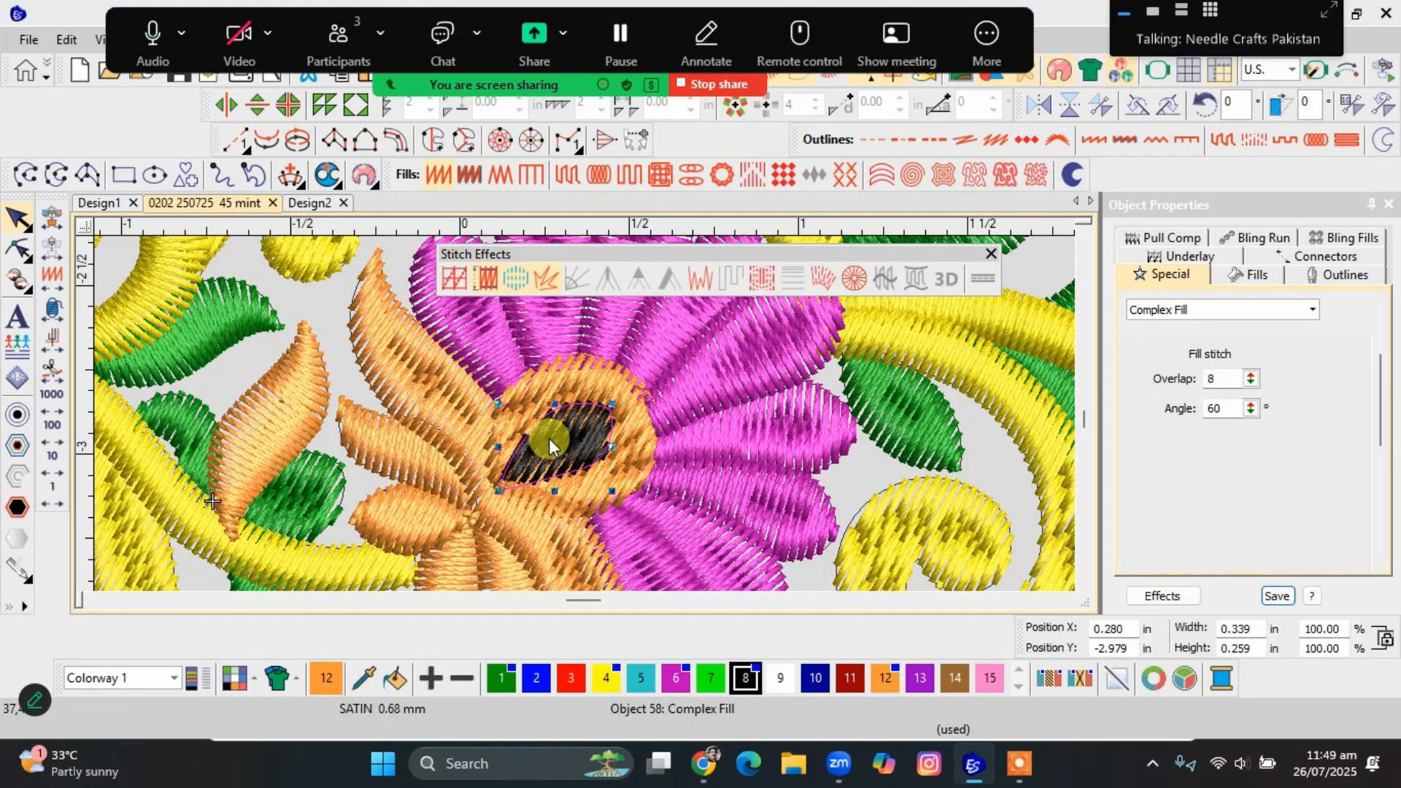
pyautogui.click(561, 383)
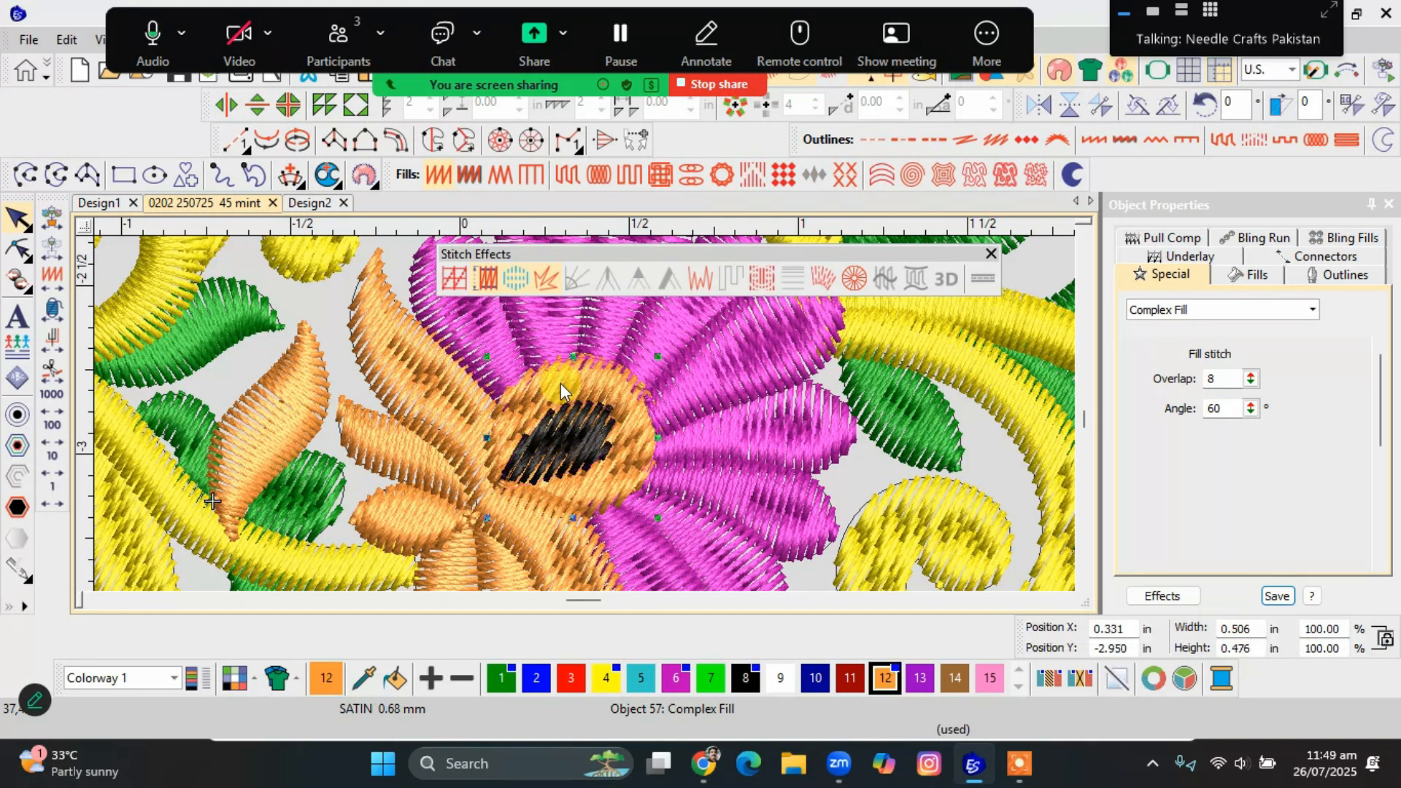
pyautogui.scroll(1, 584, 422)
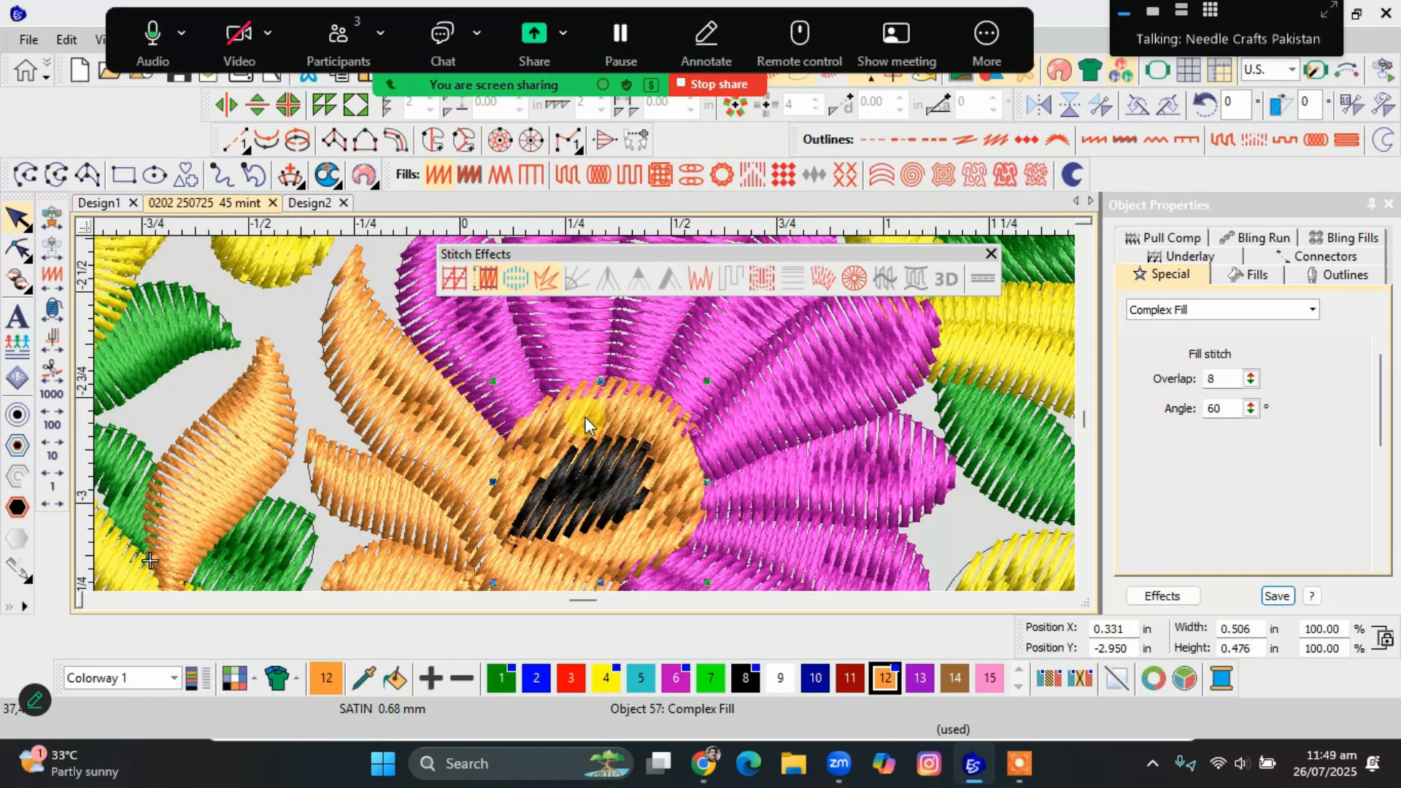
pyautogui.hotkey('shift', 's')
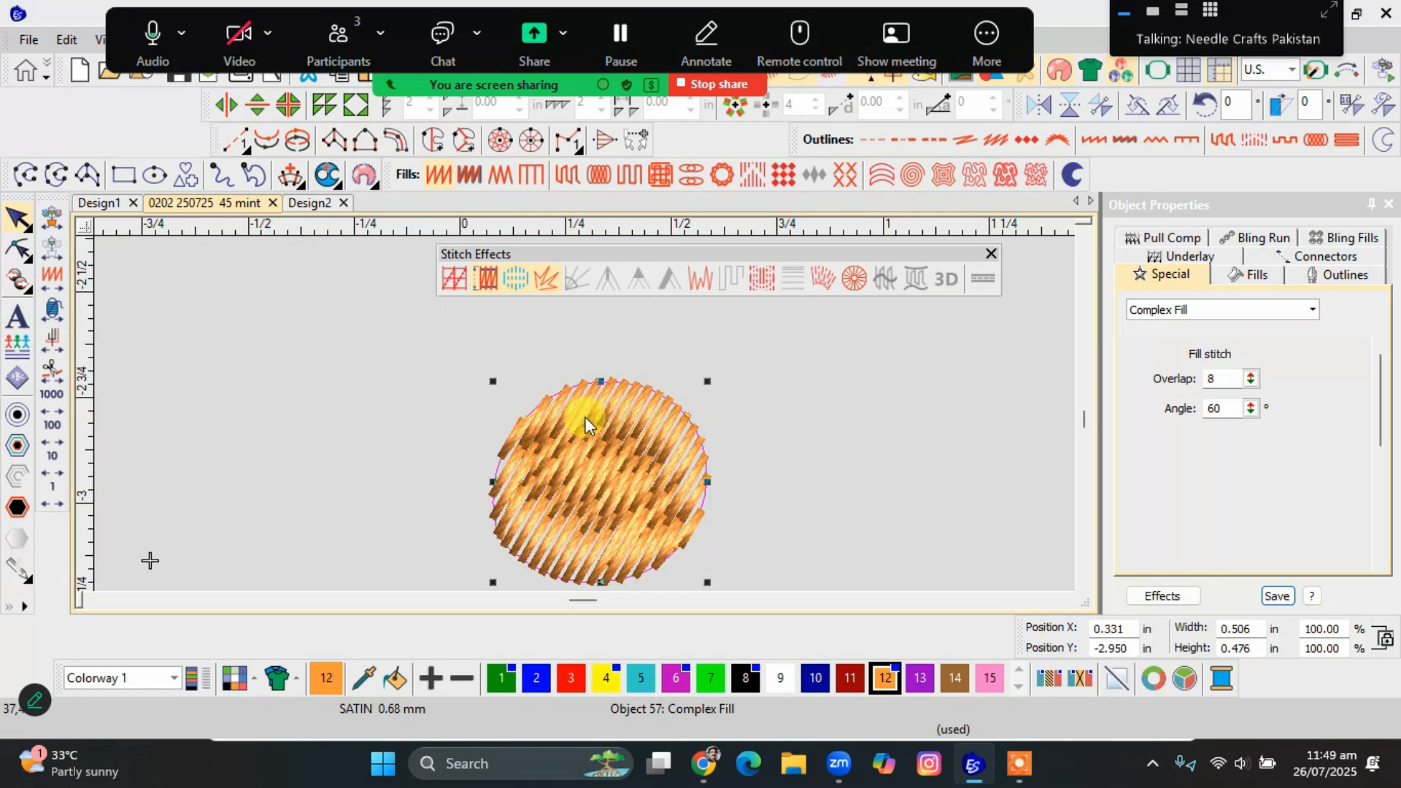
pyautogui.press('Escape')
pyautogui.hotkey('shift', 's')
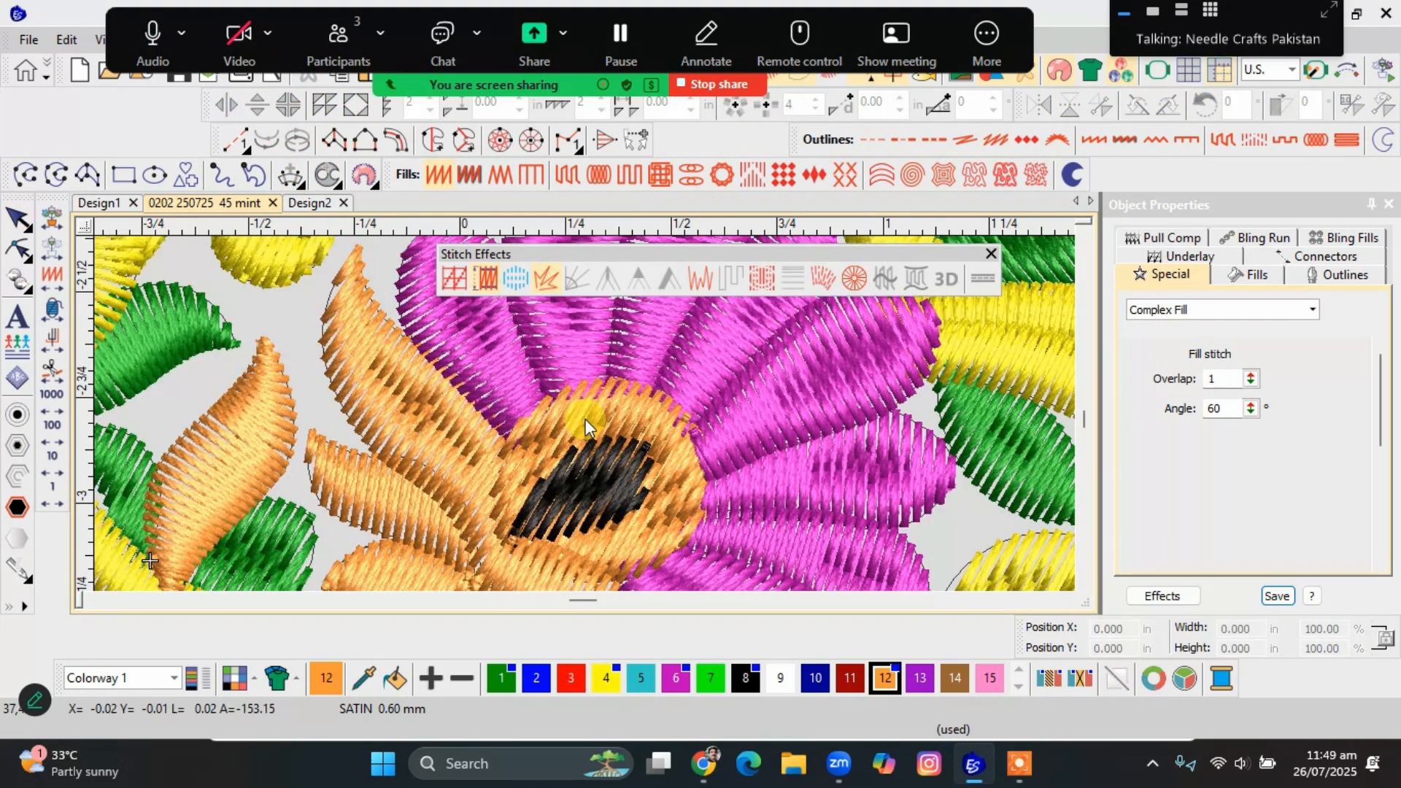
# Hide the stitches and outlines to study the flower centre in the background artwork, and show the stitches again.
pyautogui.press('s')
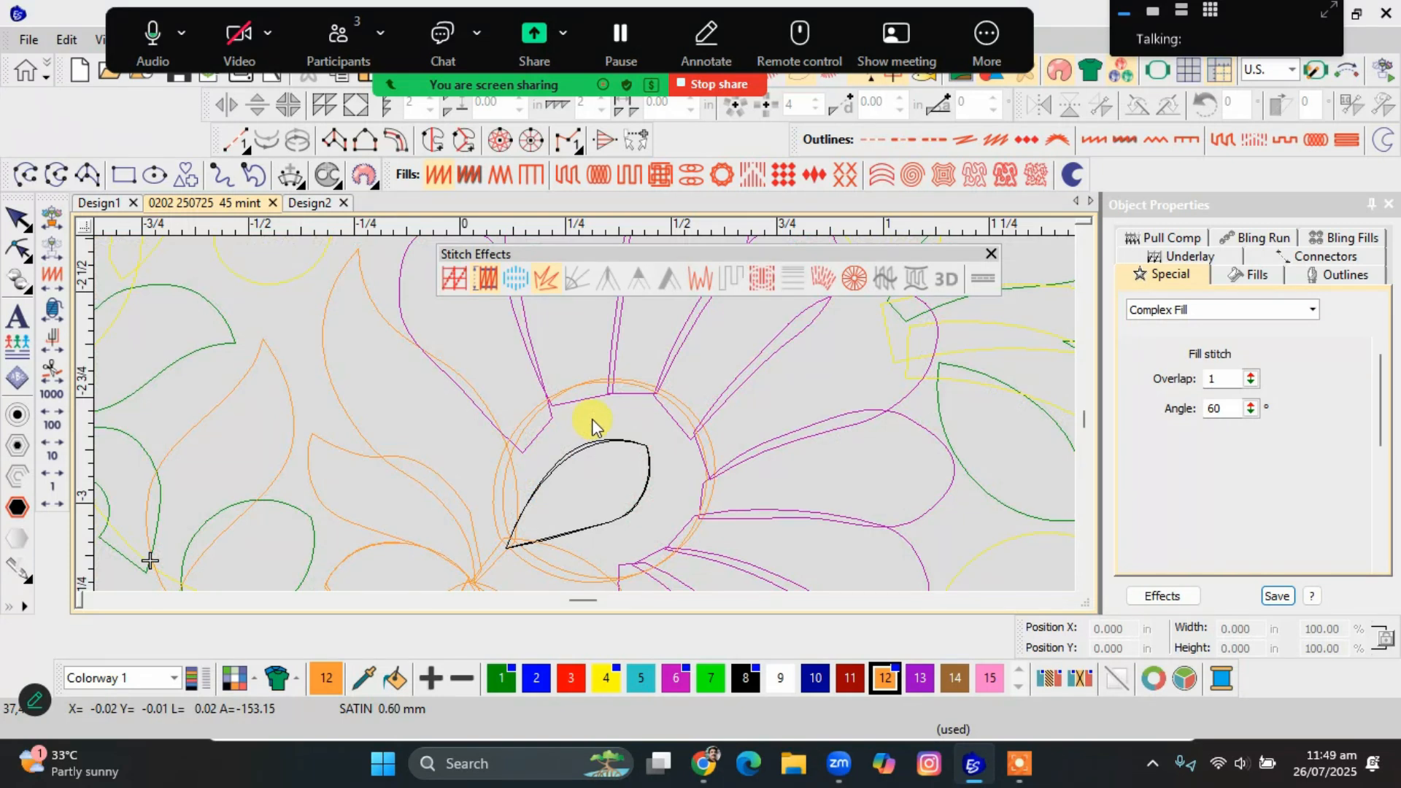
pyautogui.press('d')
pyautogui.press('l')
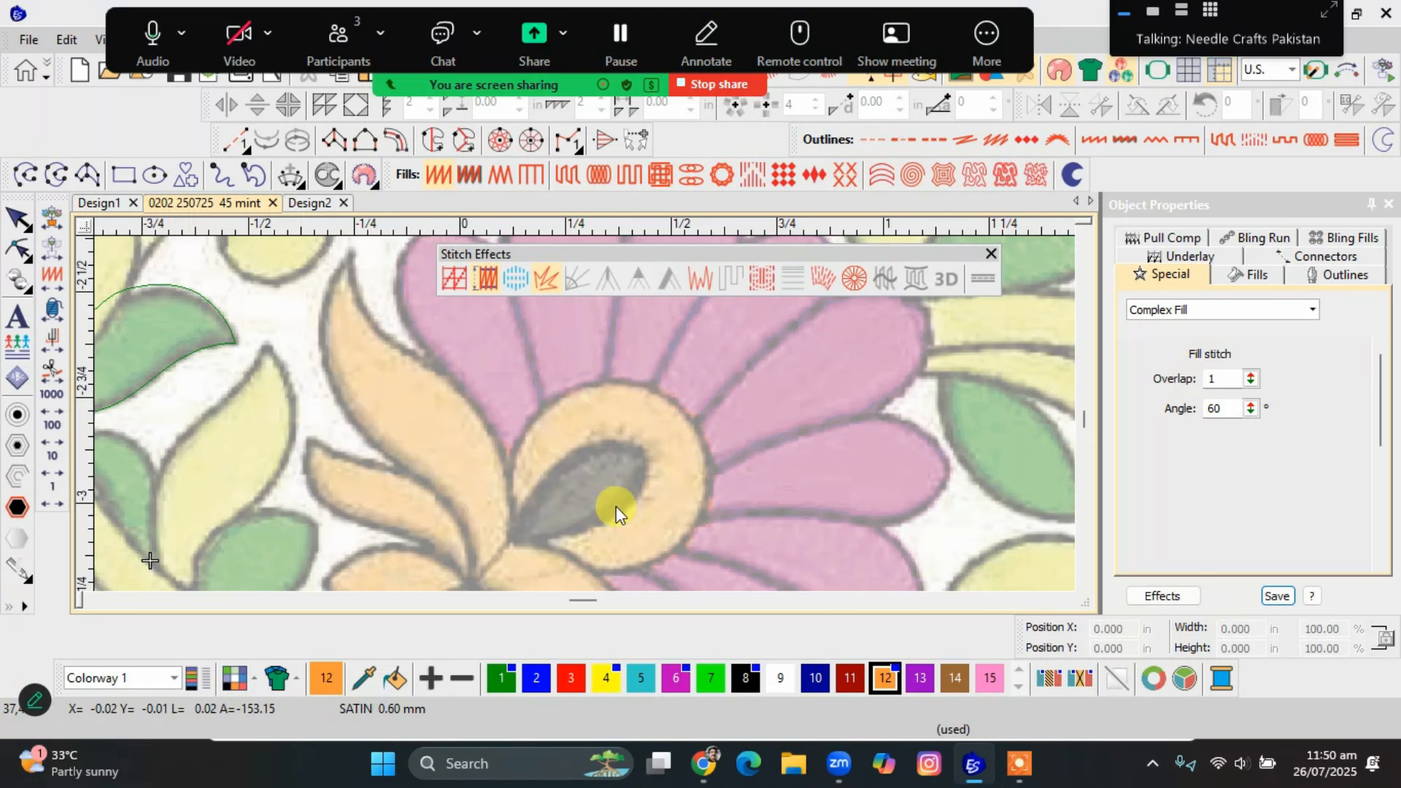
pyautogui.scroll(-2, 616, 505)
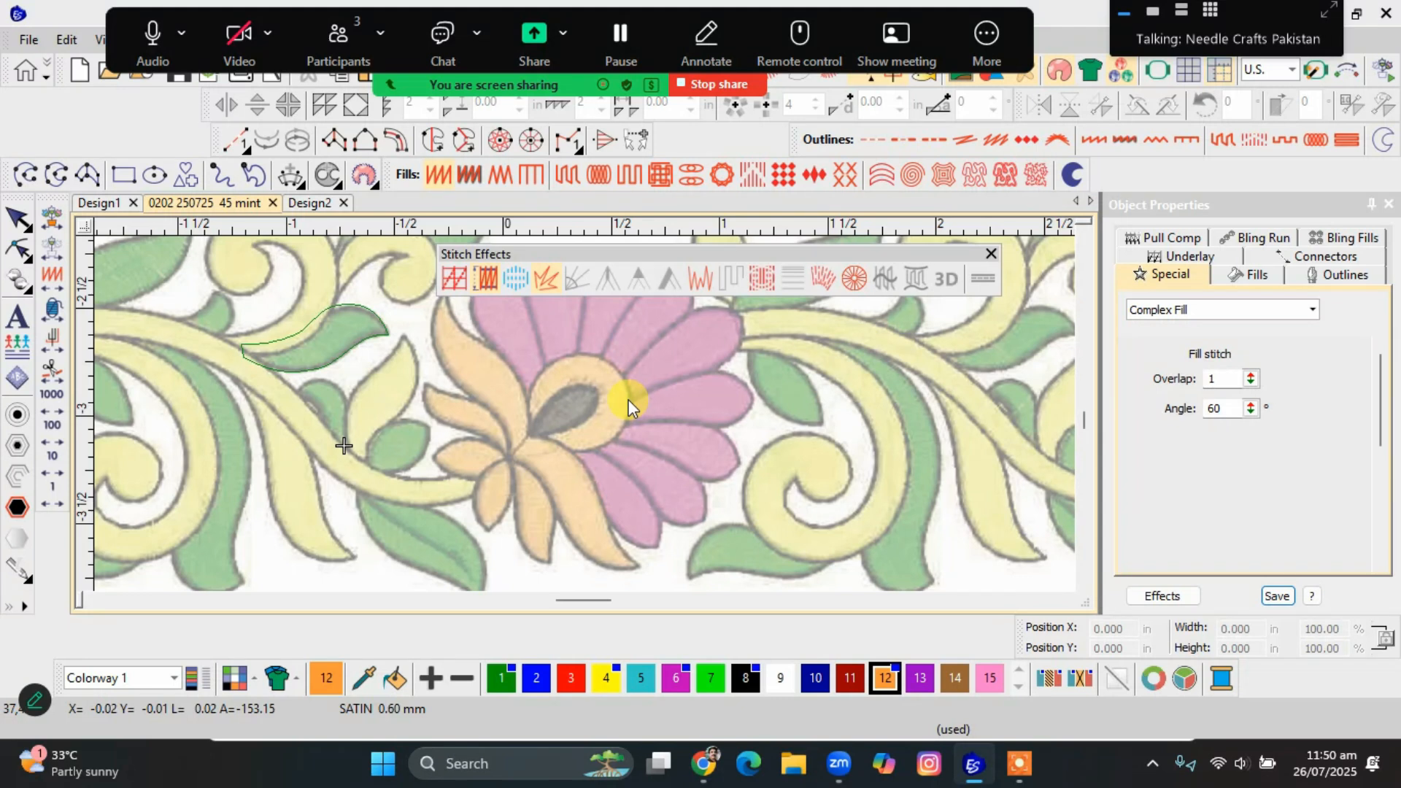
pyautogui.press('s')
pyautogui.scroll(-1, 488, 434)
pyautogui.scroll(-2, 376, 406)
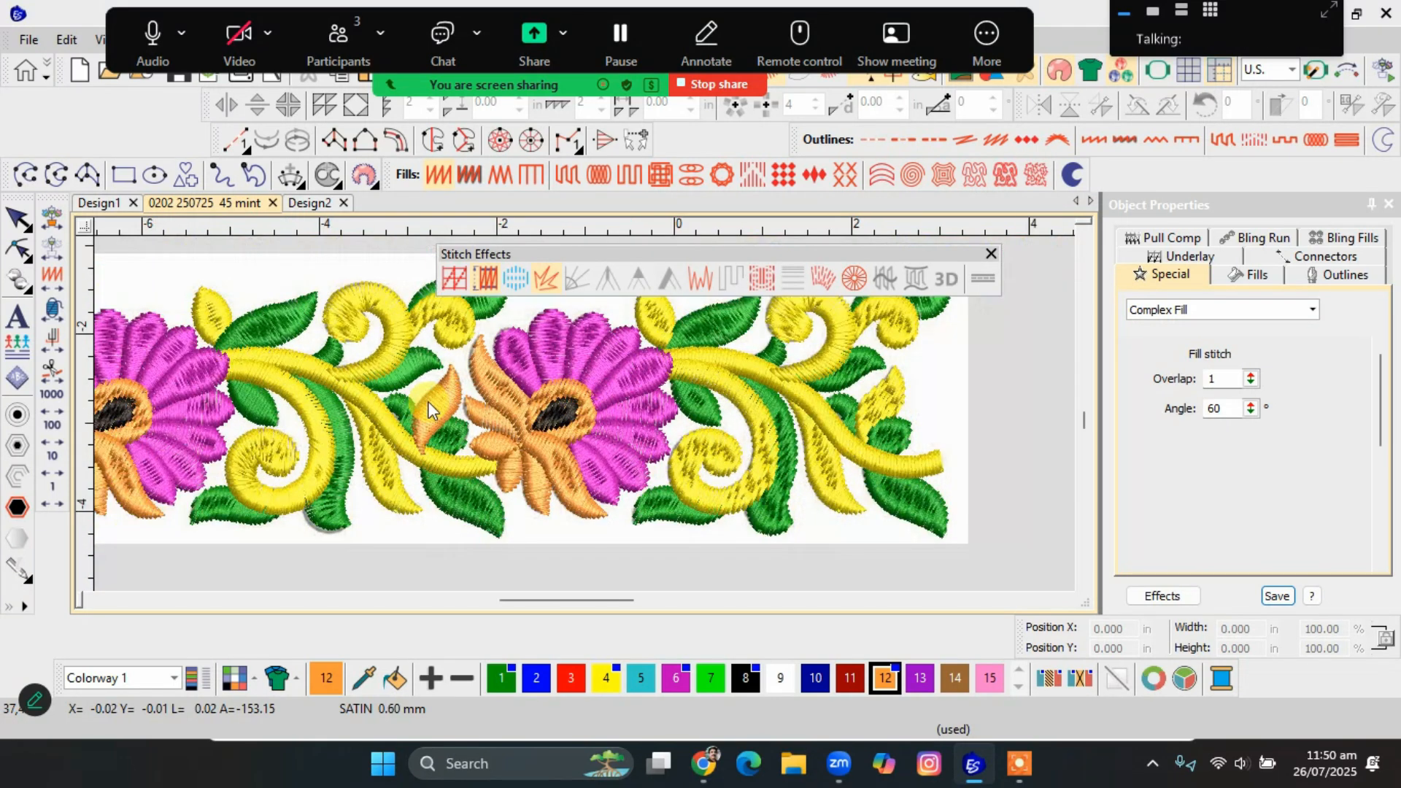
# Inspect the stitching of the small yellow leaf and the green leaf beside it, above the left flower.
pyautogui.scroll(2, 428, 408)
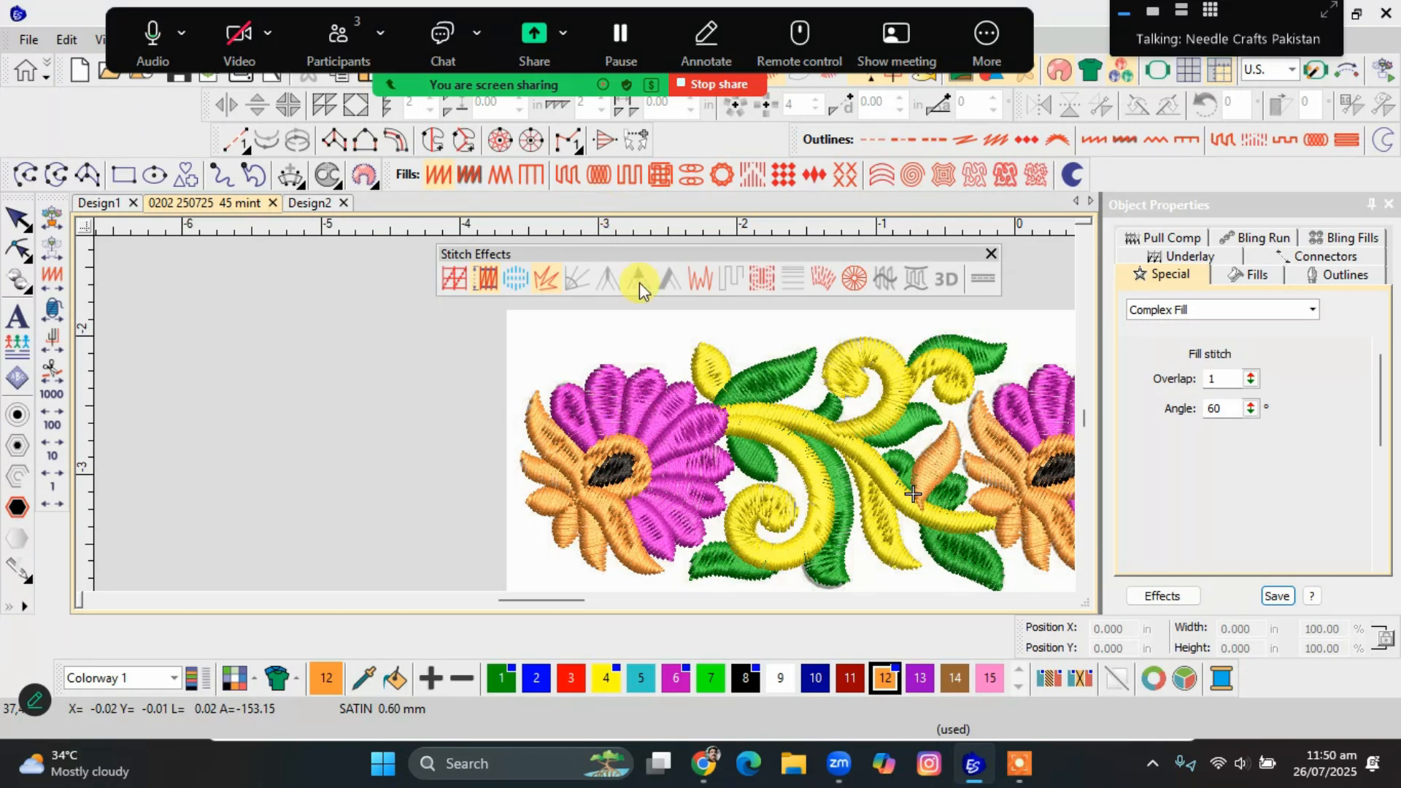
pyautogui.scroll(2, 755, 383)
pyautogui.scroll(3, 585, 422)
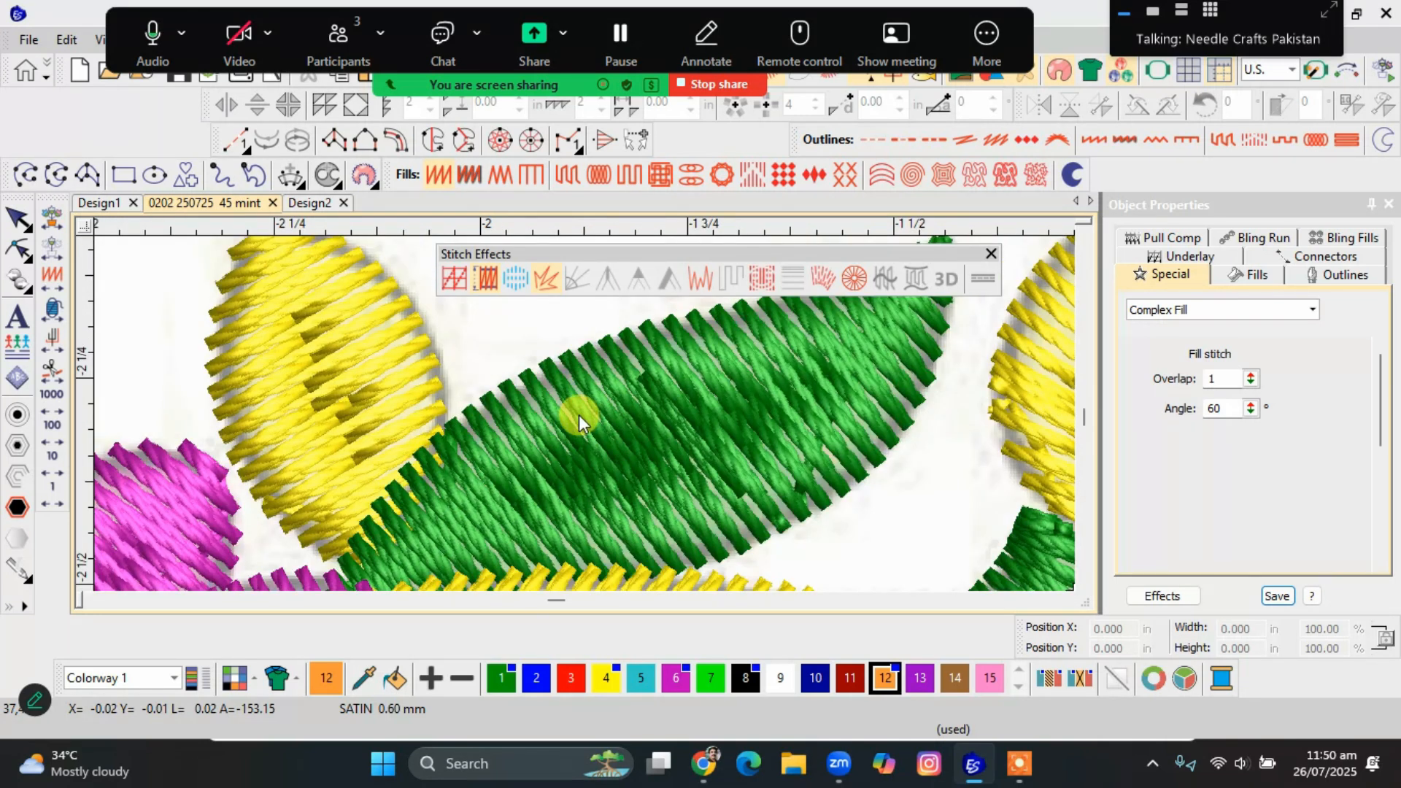
pyautogui.click(343, 396)
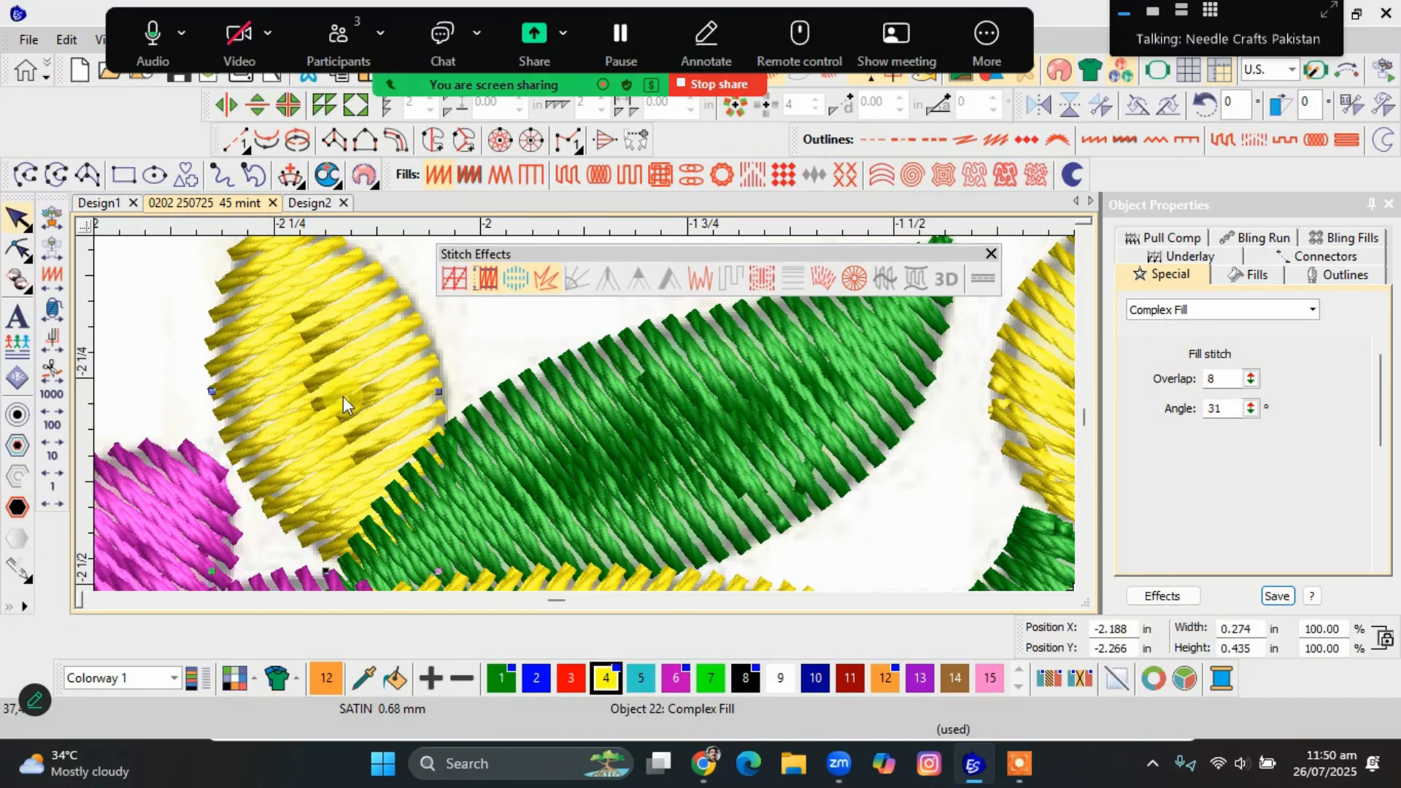
pyautogui.click(553, 418)
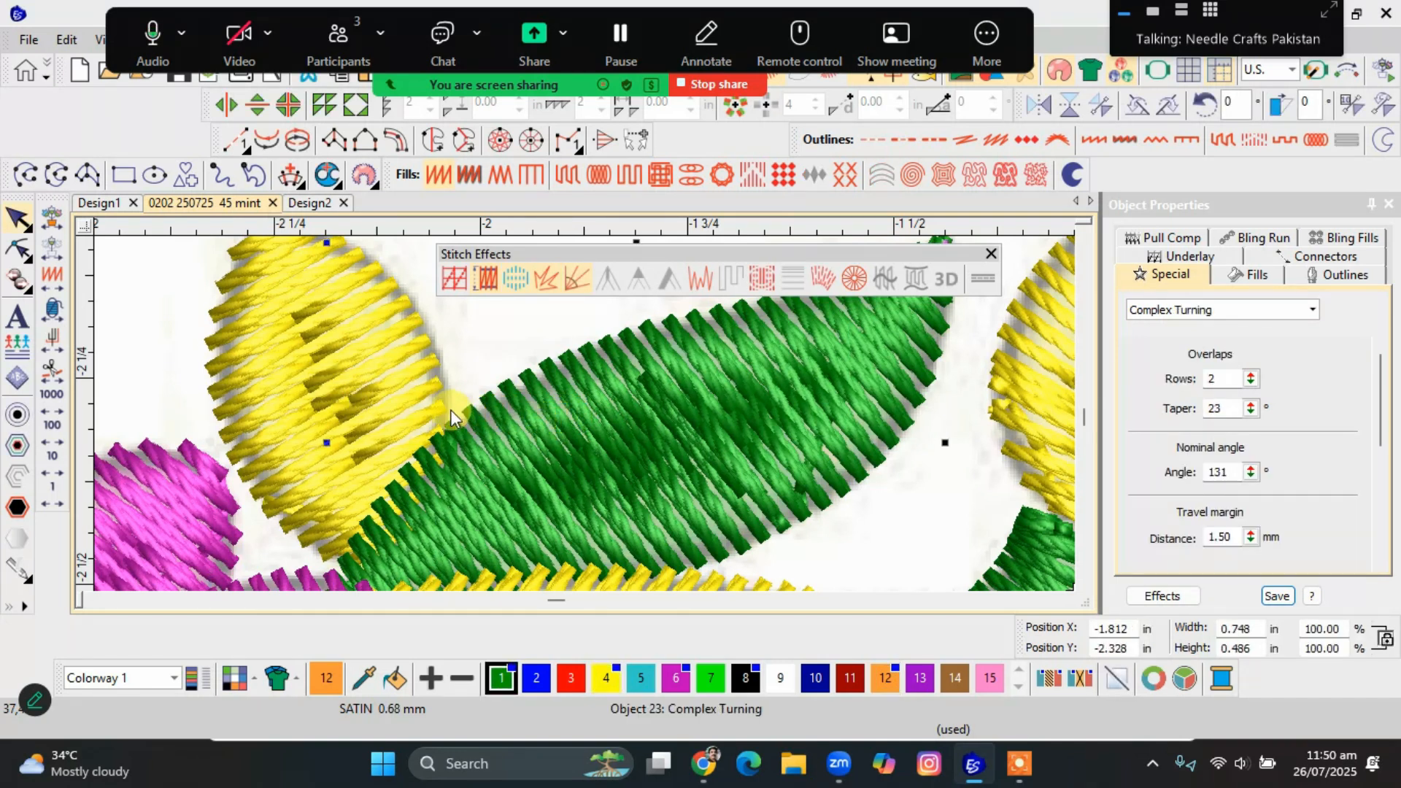
pyautogui.scroll(-3, 449, 410)
pyautogui.click(416, 386)
pyautogui.scroll(-5, 416, 386)
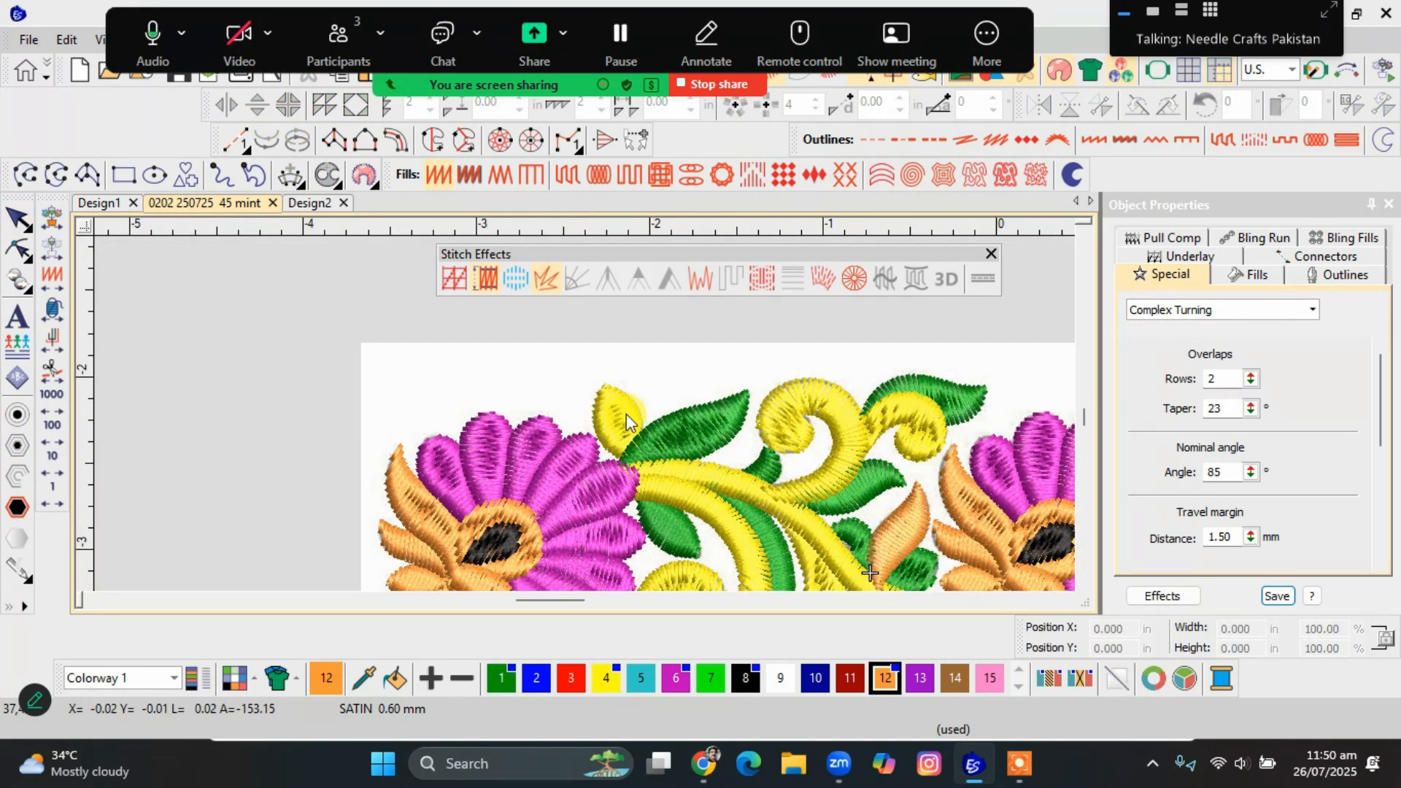
# Show only the small yellow leaf, the adjoining green leaf and the background artwork, and examine where the leaves meet.
pyautogui.click(570, 376)
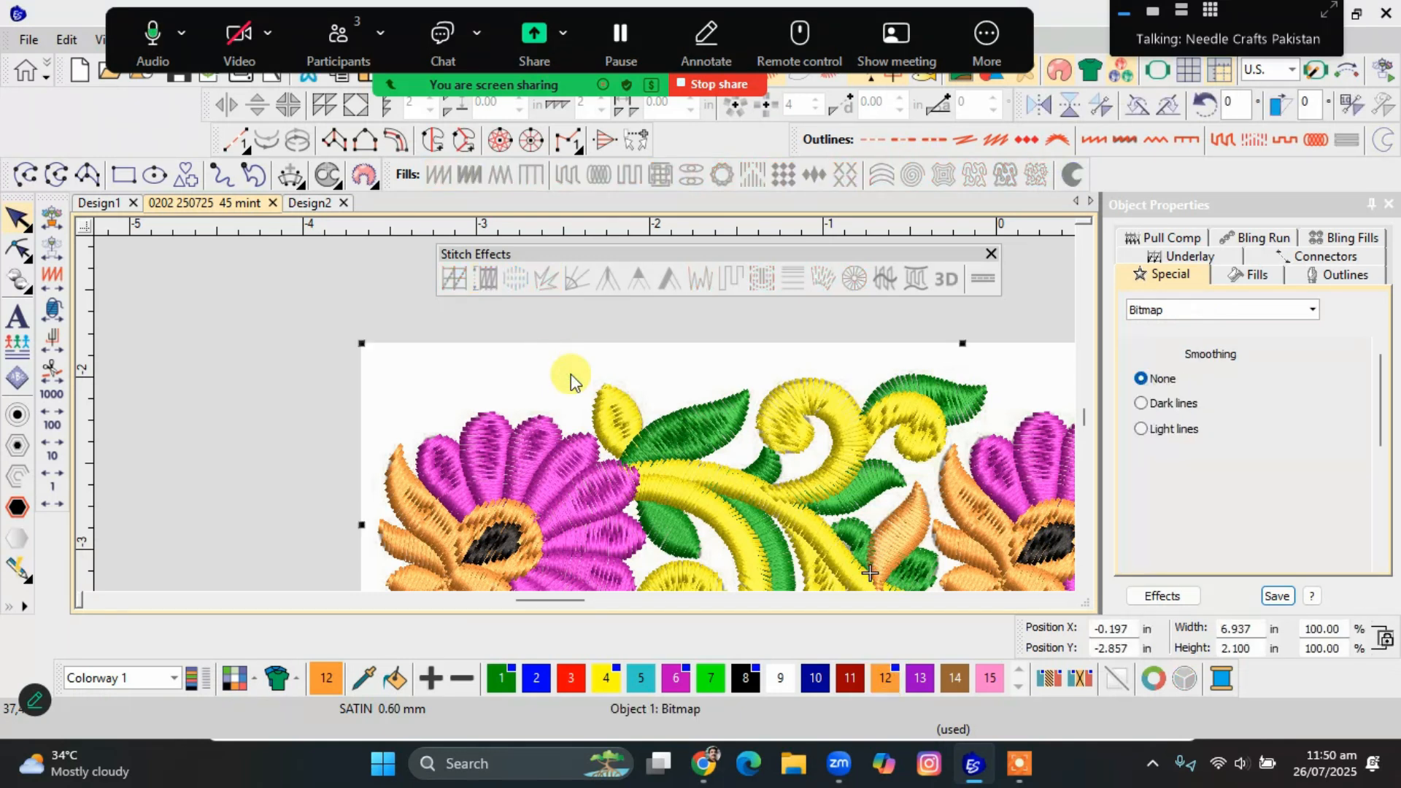
pyautogui.keyDown('ctrl'); pyautogui.click(610, 412); pyautogui.keyUp('ctrl')
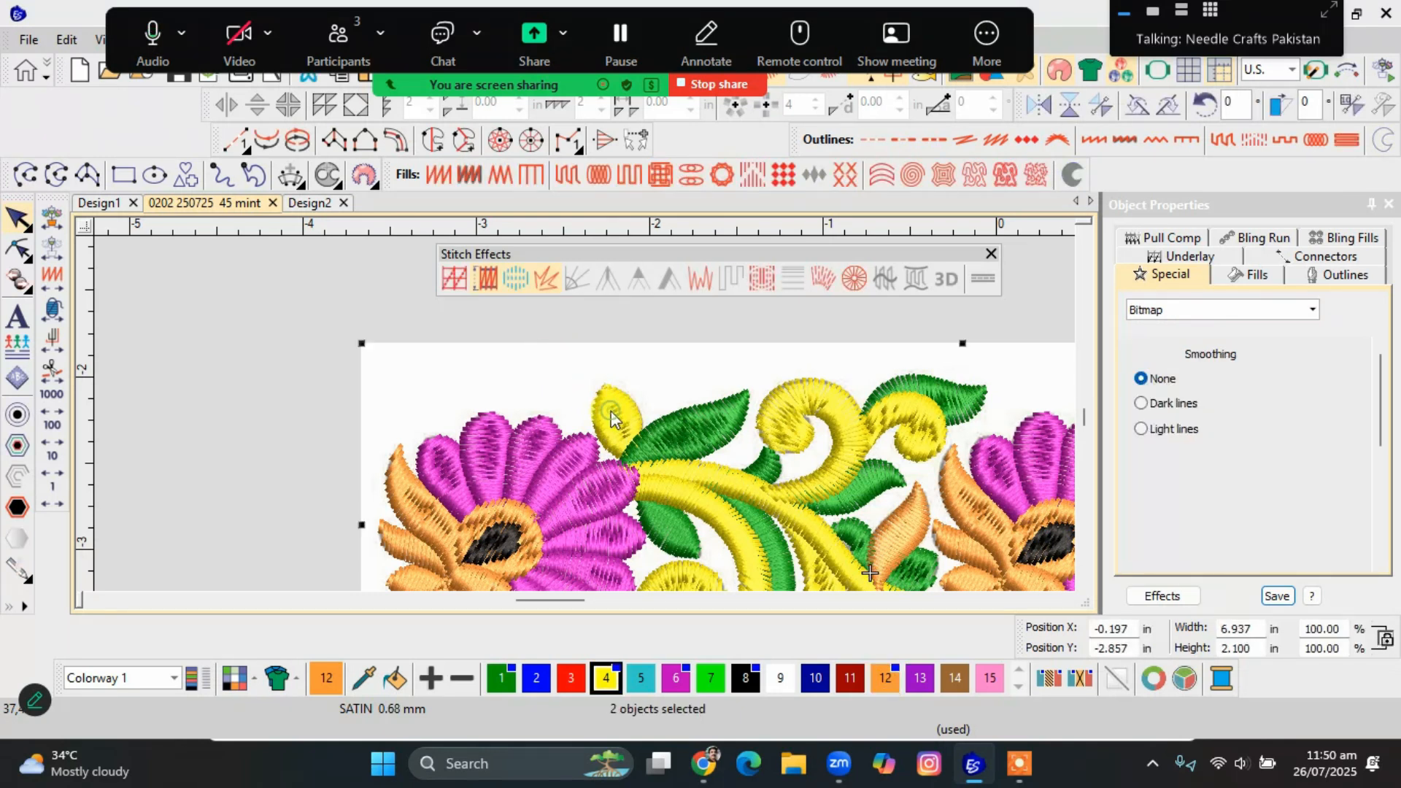
pyautogui.keyDown('ctrl'); pyautogui.click(697, 426); pyautogui.keyUp('ctrl')
pyautogui.hotkey('shift', 's')
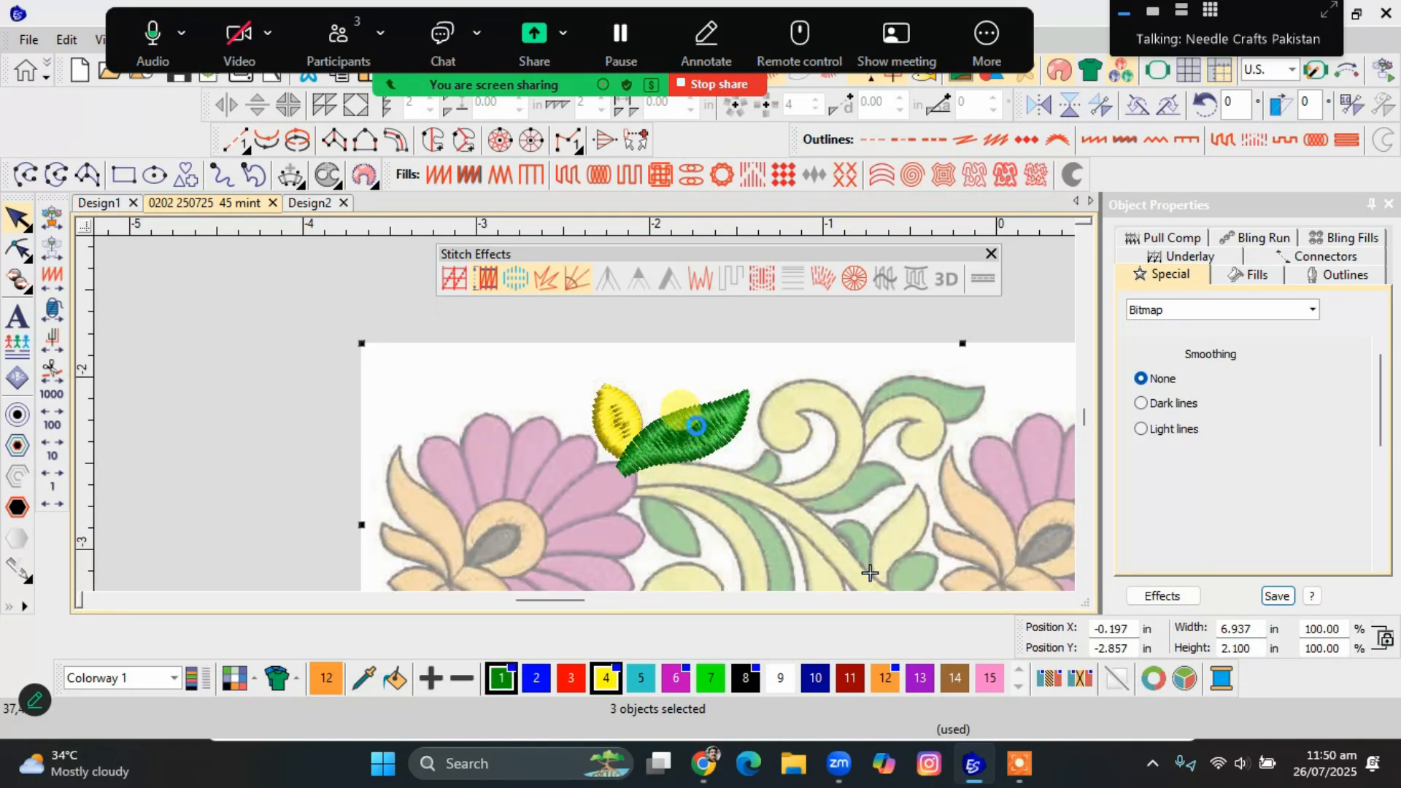
pyautogui.press('Escape')
pyautogui.scroll(1, 698, 426)
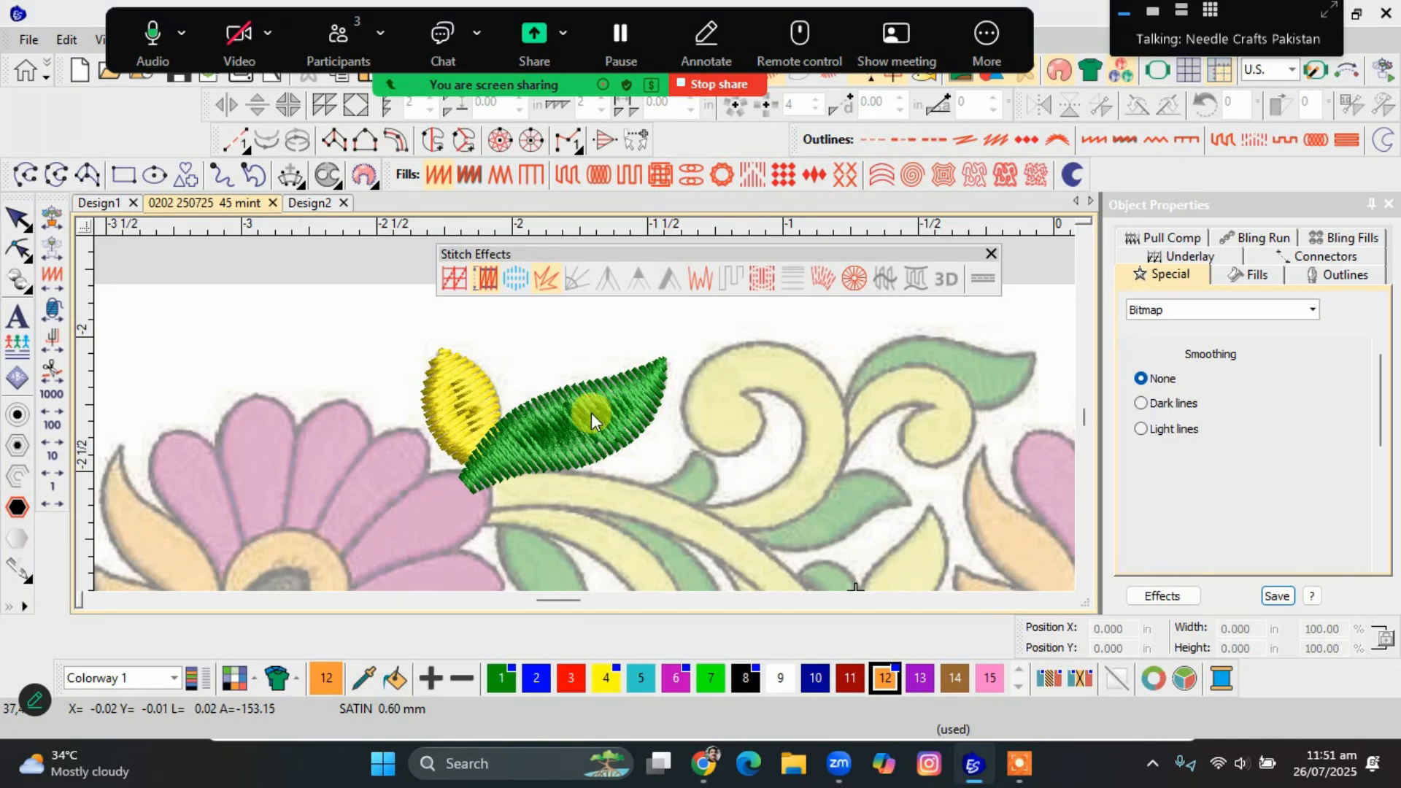
pyautogui.scroll(2, 583, 412)
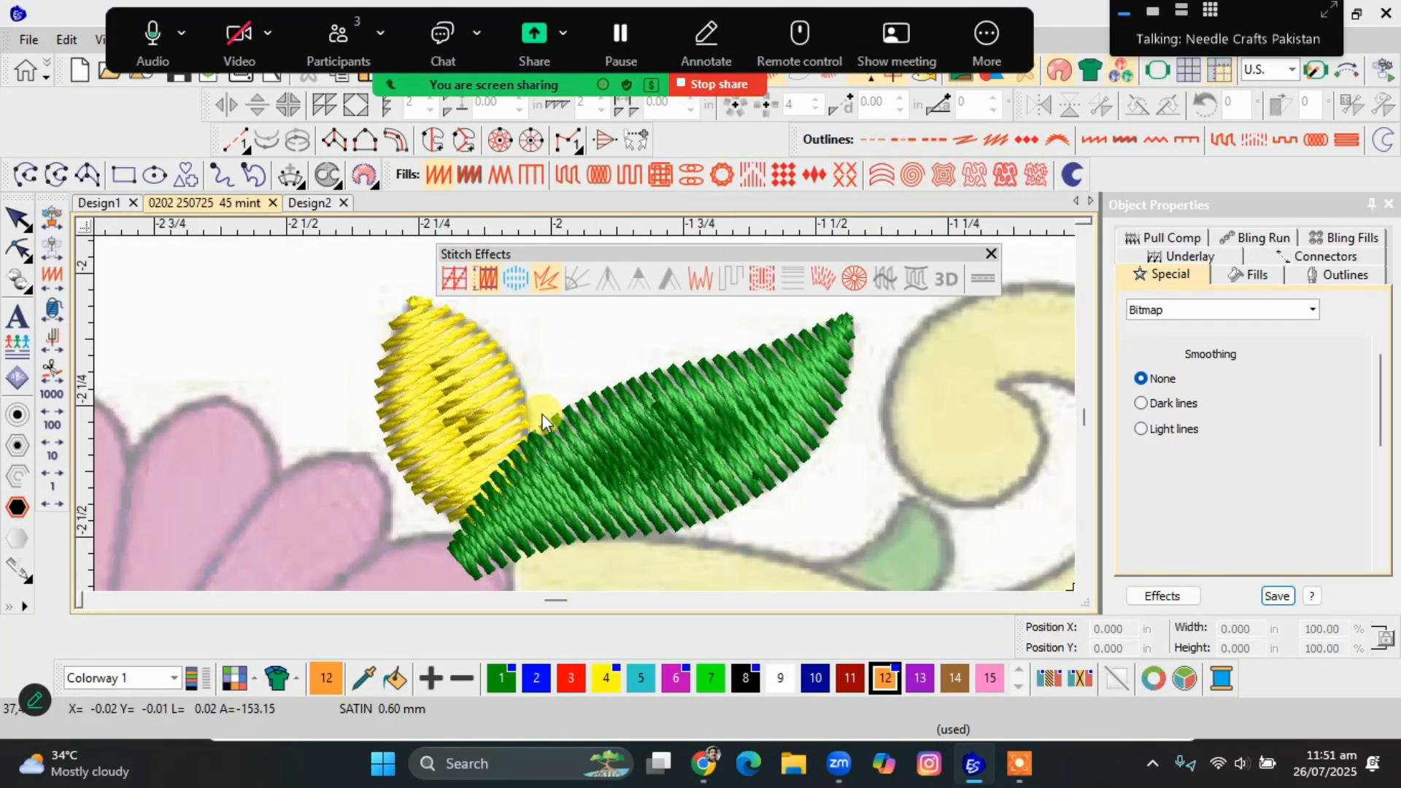
pyautogui.scroll(2, 541, 413)
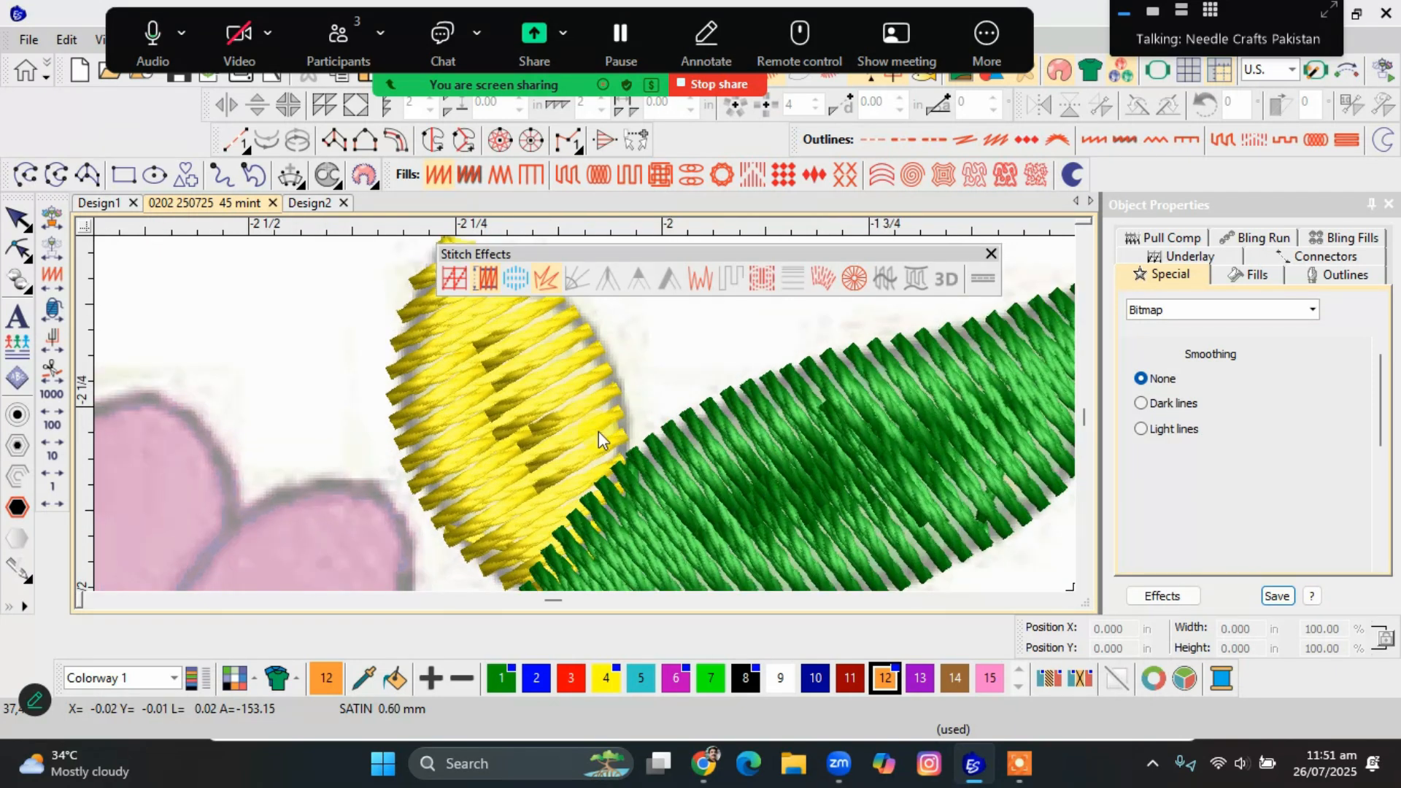
# Create one Triple Run offset outline with 0.000 in spacing around the green leaf, and another around the small yellow leaf.
pyautogui.scroll(-2, 598, 431)
pyautogui.click(617, 451)
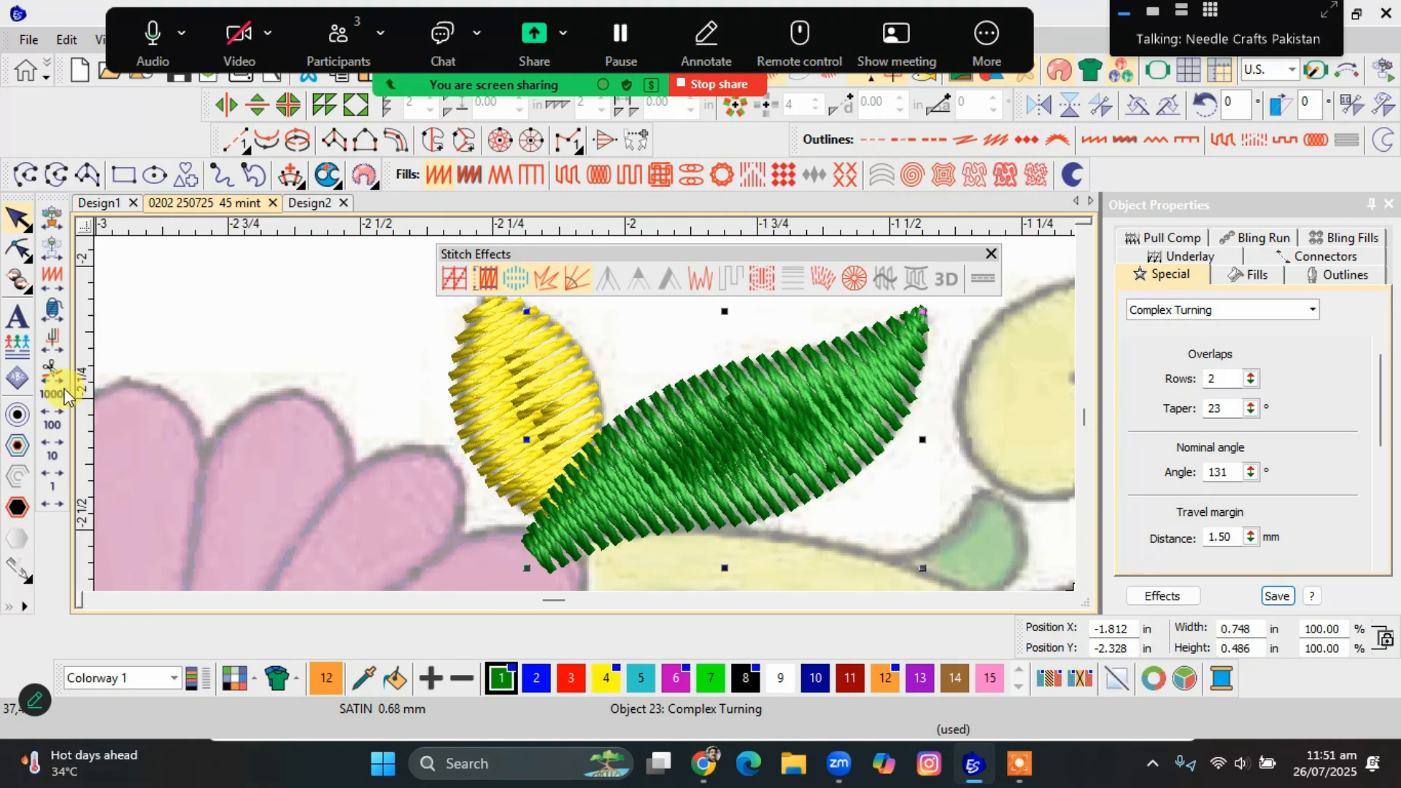
pyautogui.click(19, 415)
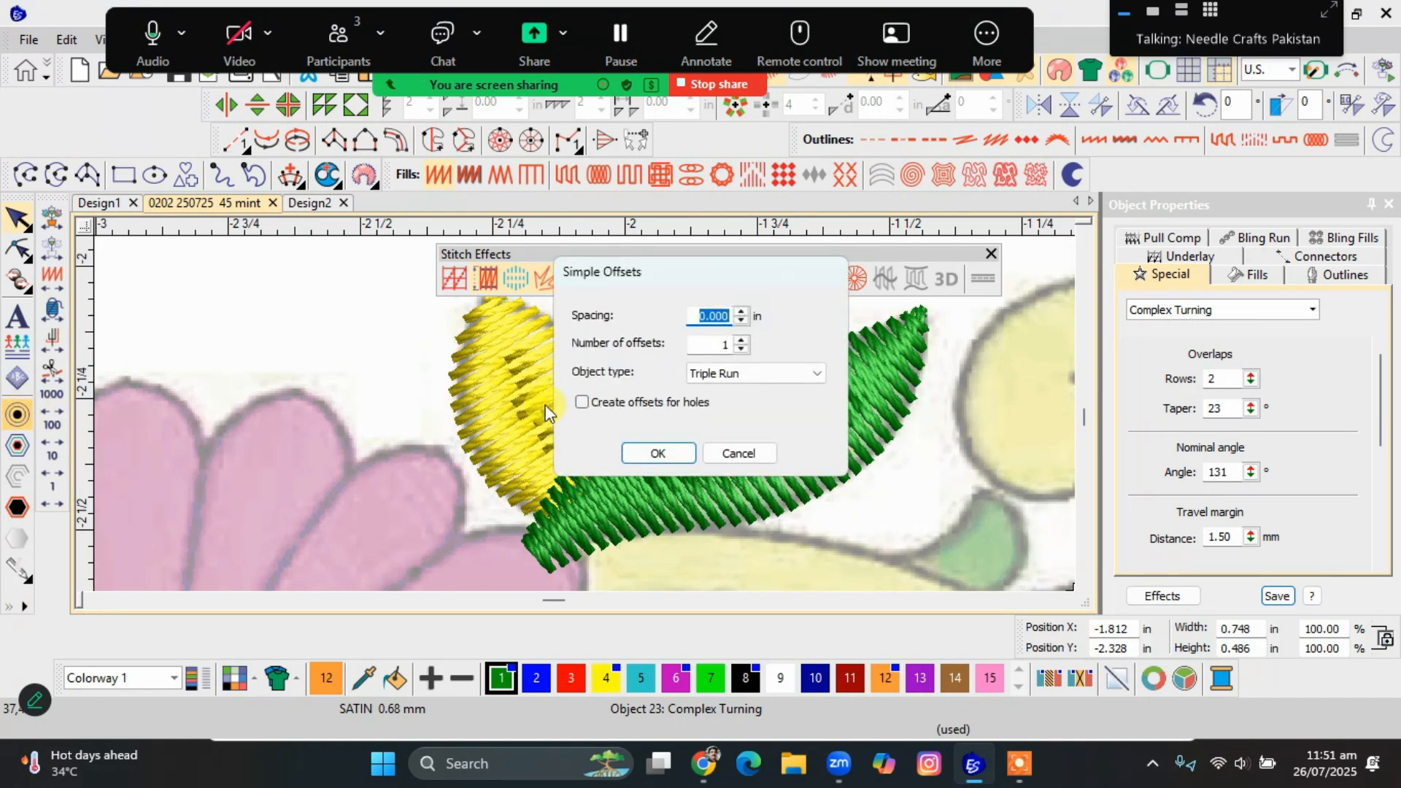
pyautogui.click(656, 450)
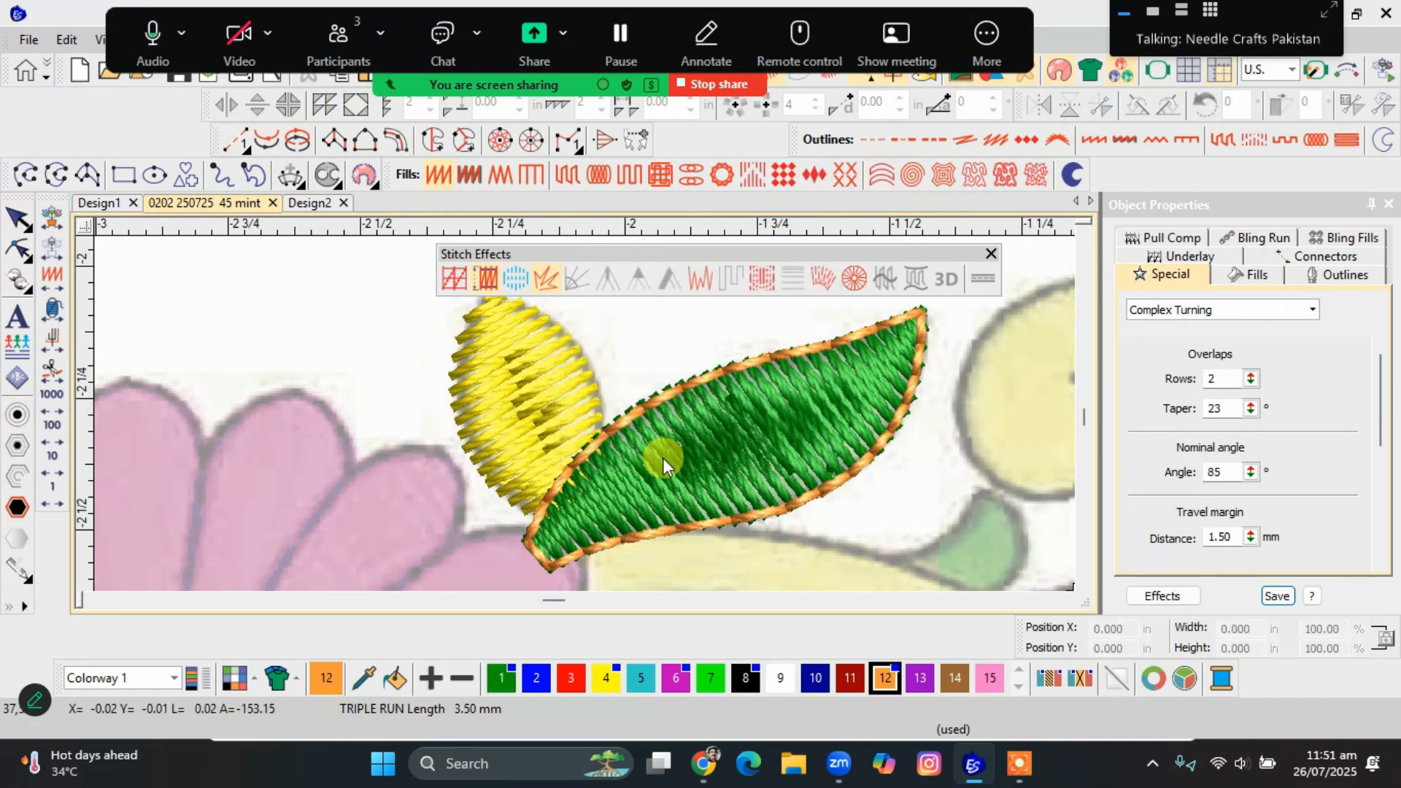
pyautogui.click(589, 397)
pyautogui.click(22, 416)
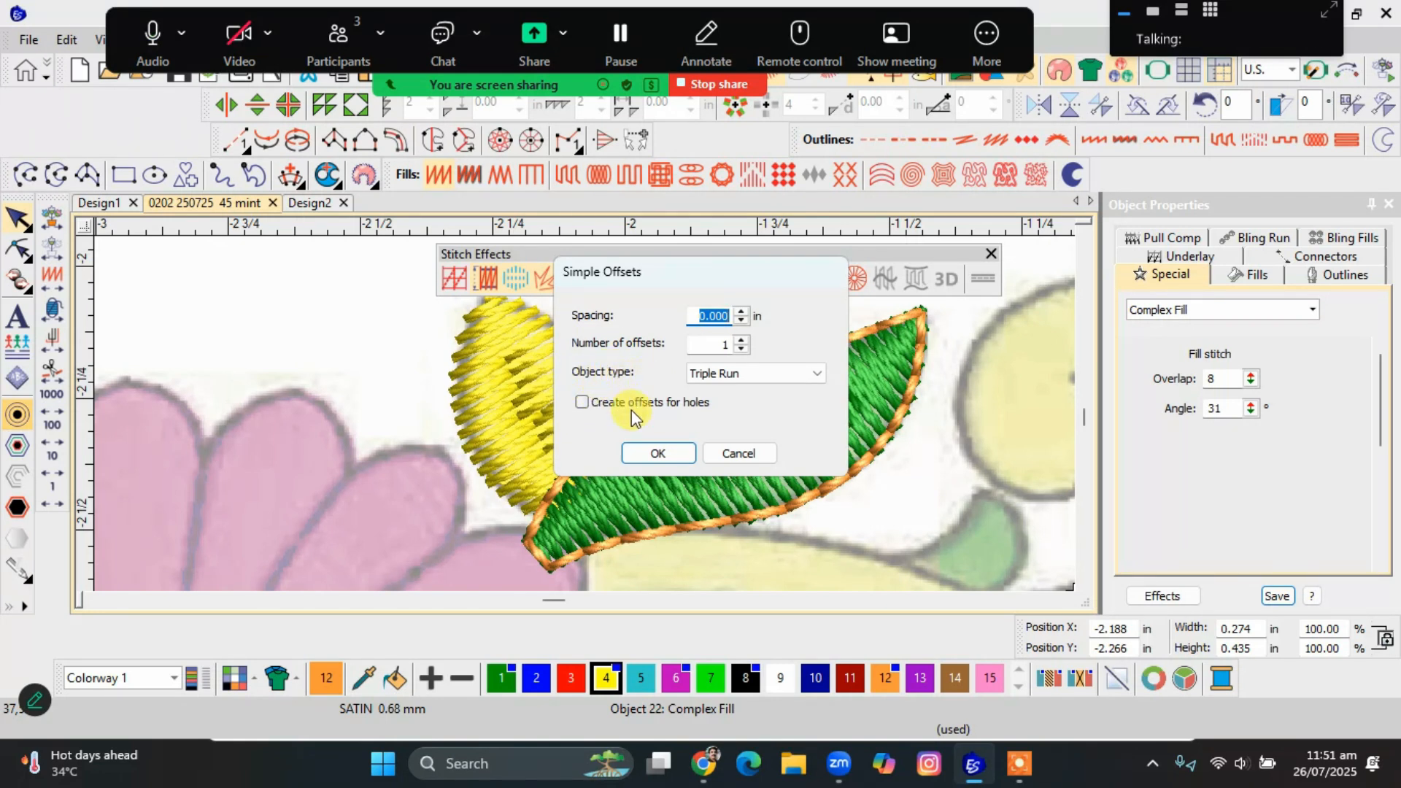
pyautogui.click(636, 450)
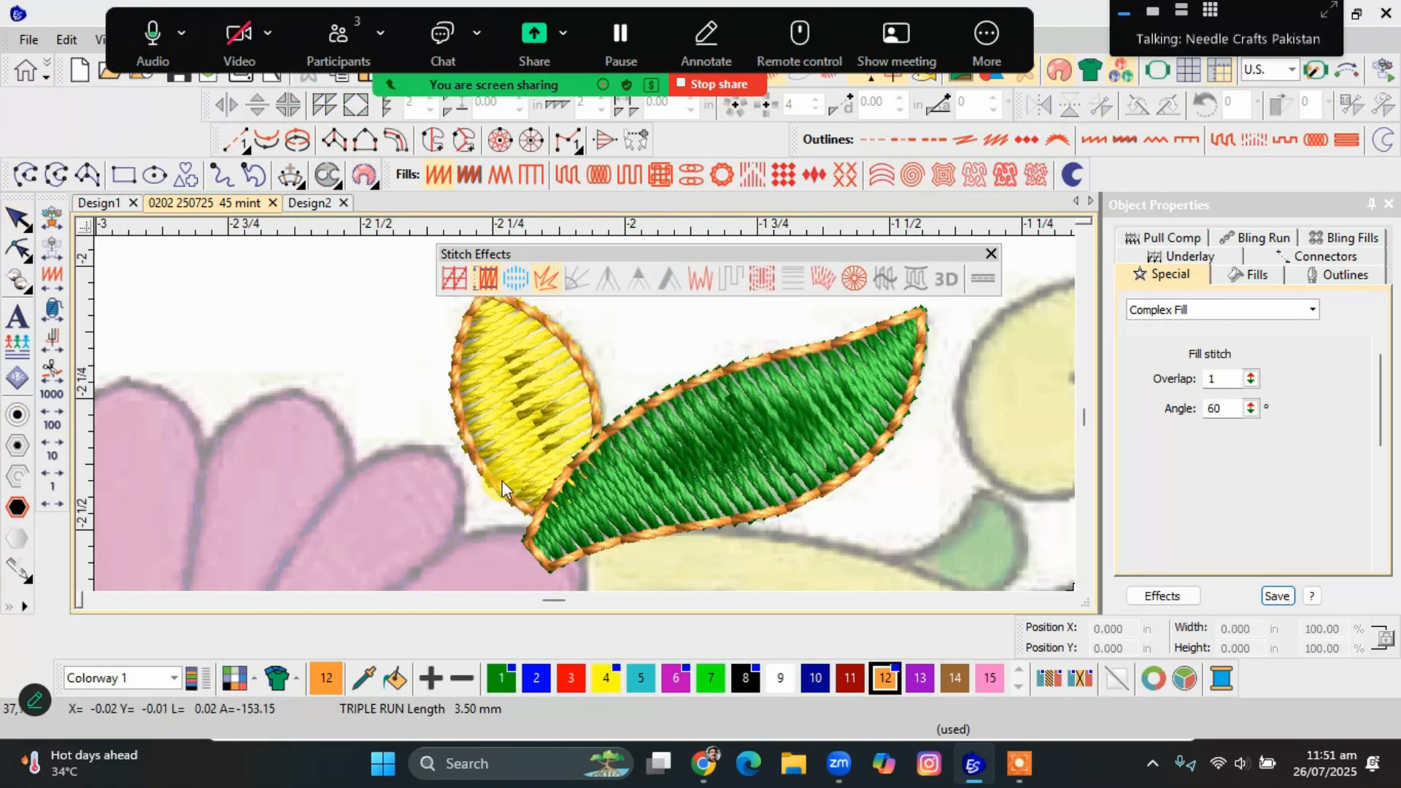
# Move the yellow leaf's offset outline aside and back, and delete that outline.
pyautogui.moveTo(492, 487); pyautogui.dragTo(232, 482)
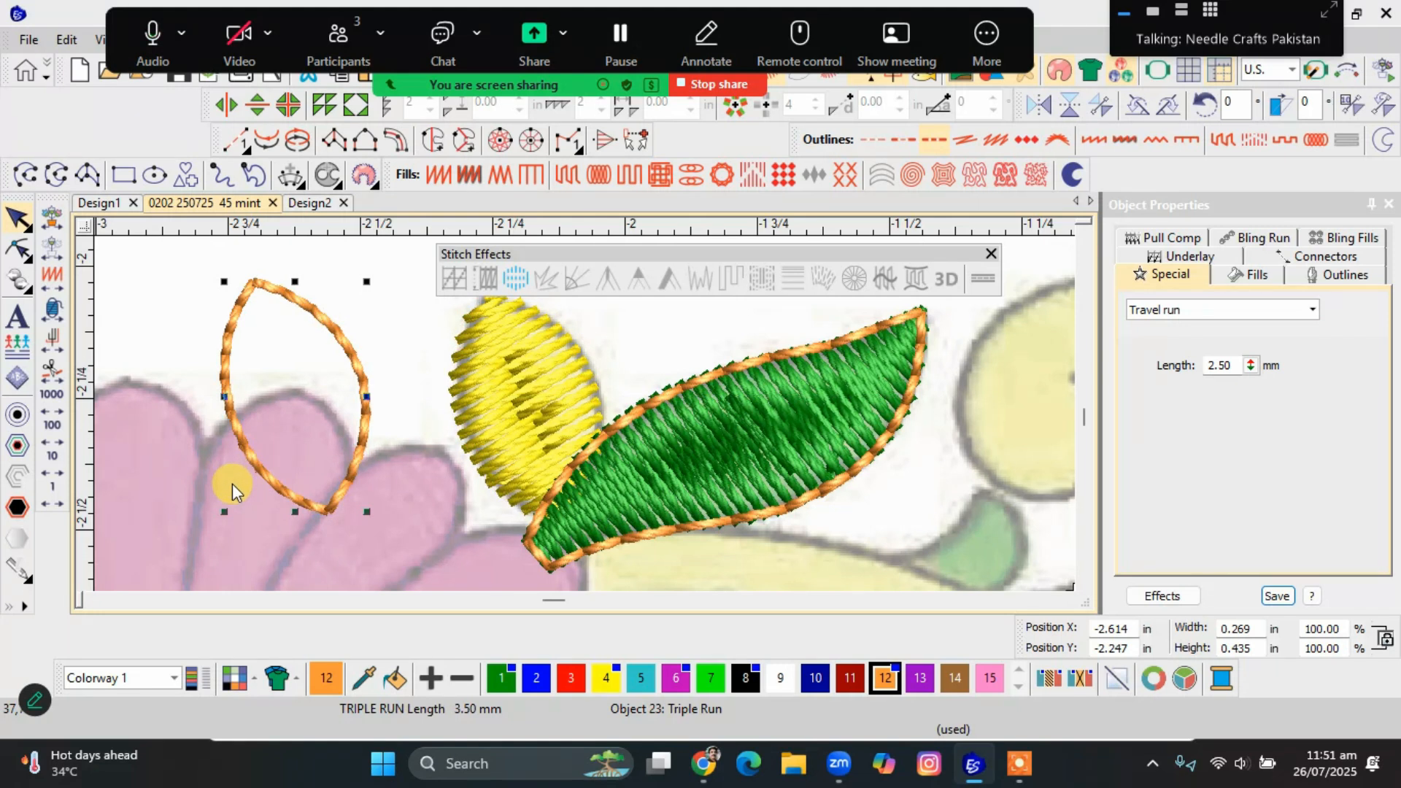
pyautogui.hotkey('ctrl', 'z')
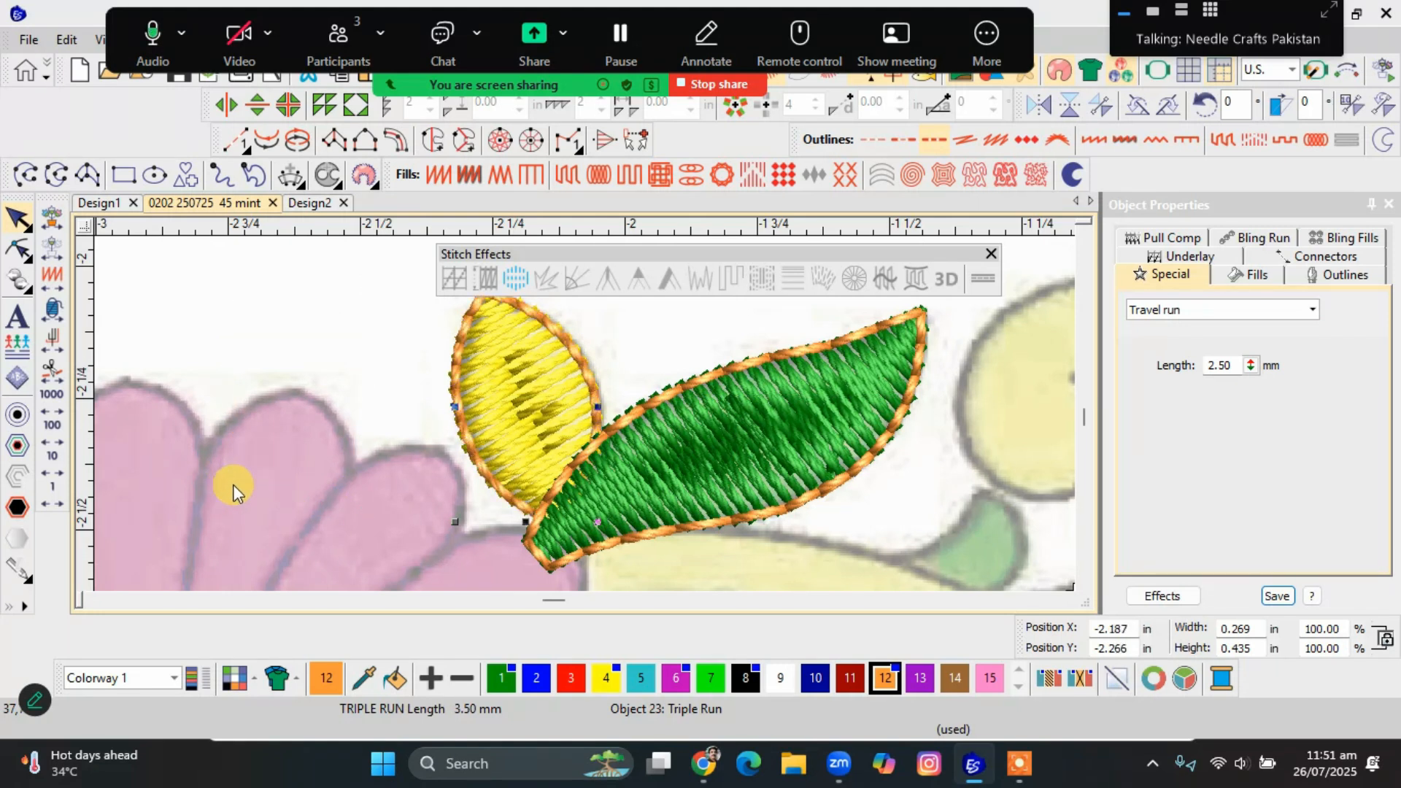
pyautogui.click(354, 469)
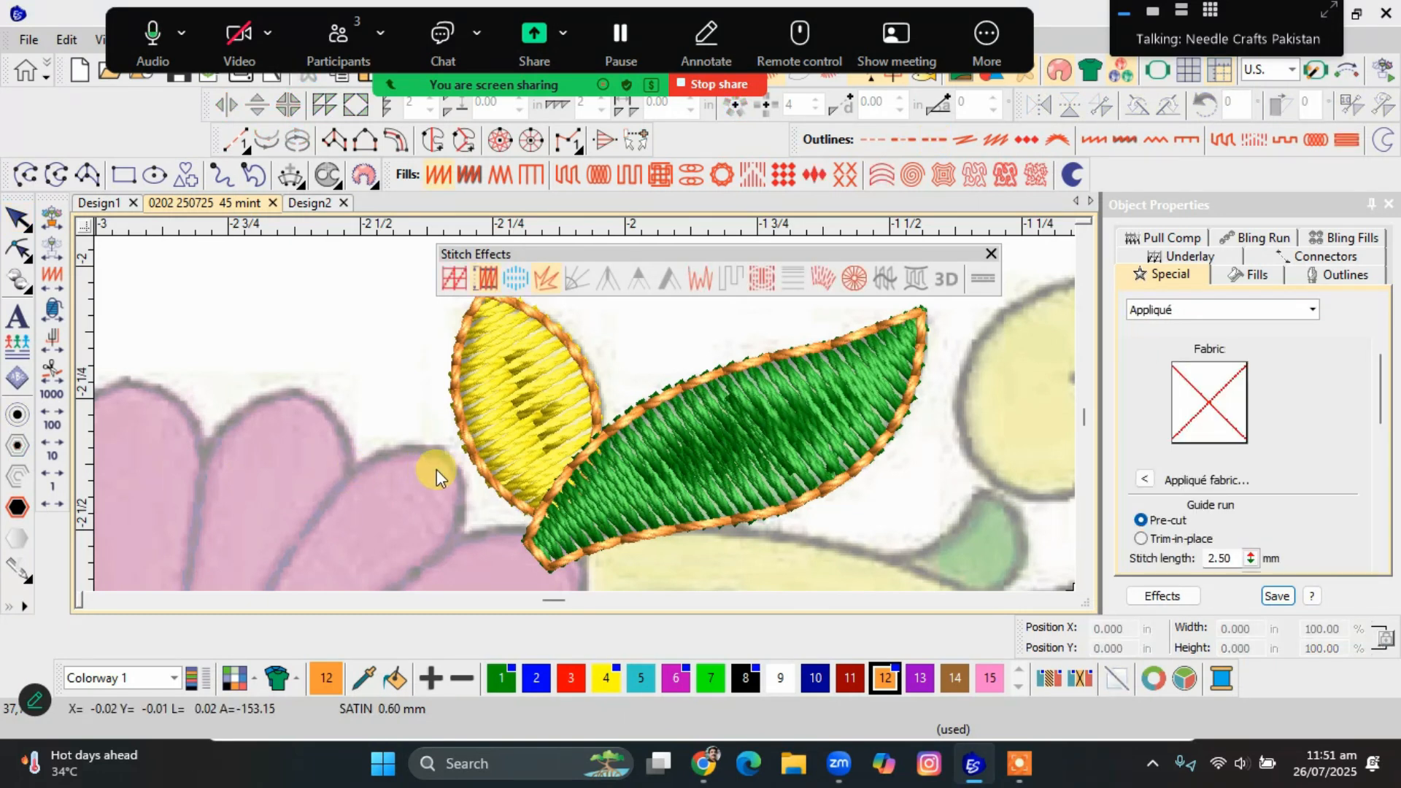
pyautogui.click(486, 485)
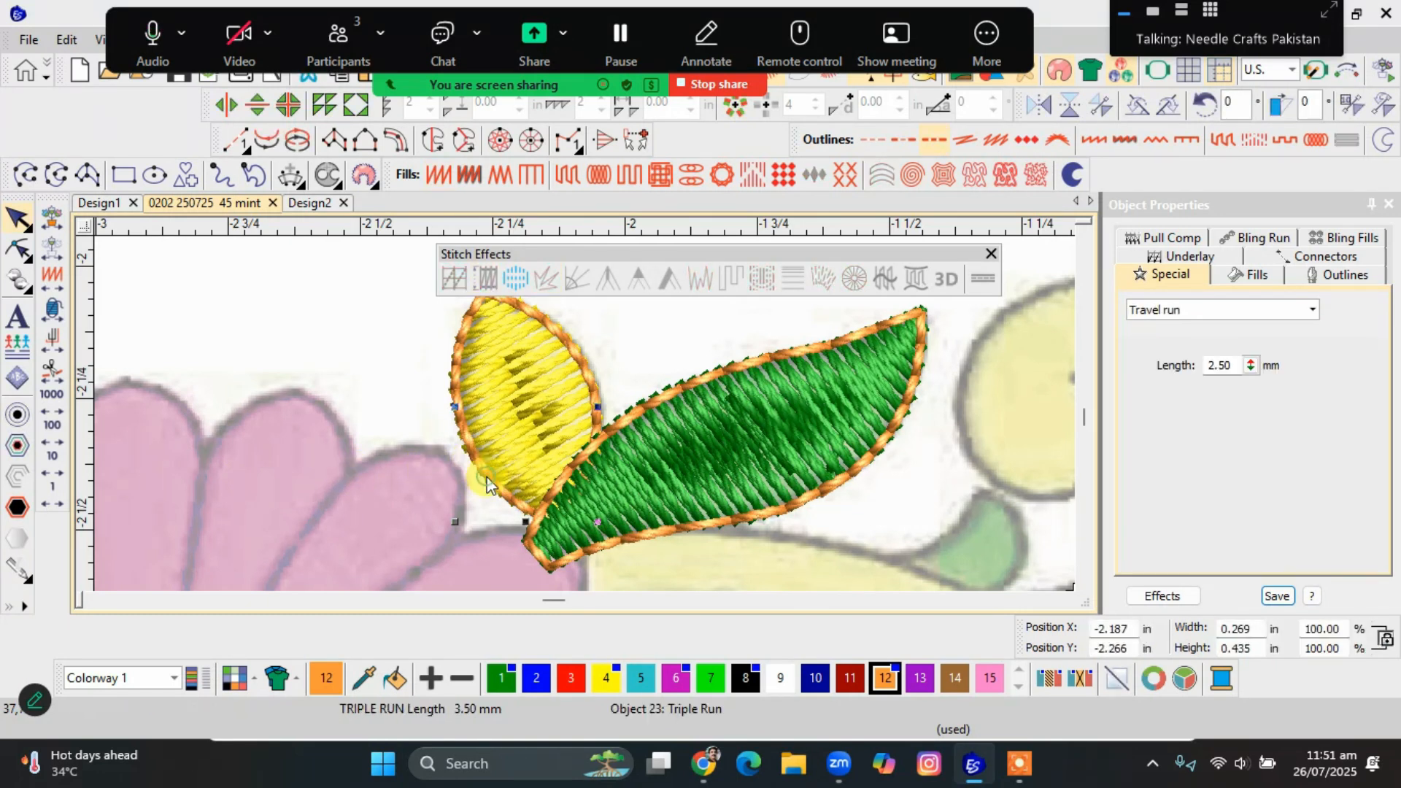
pyautogui.scroll(2, 585, 414)
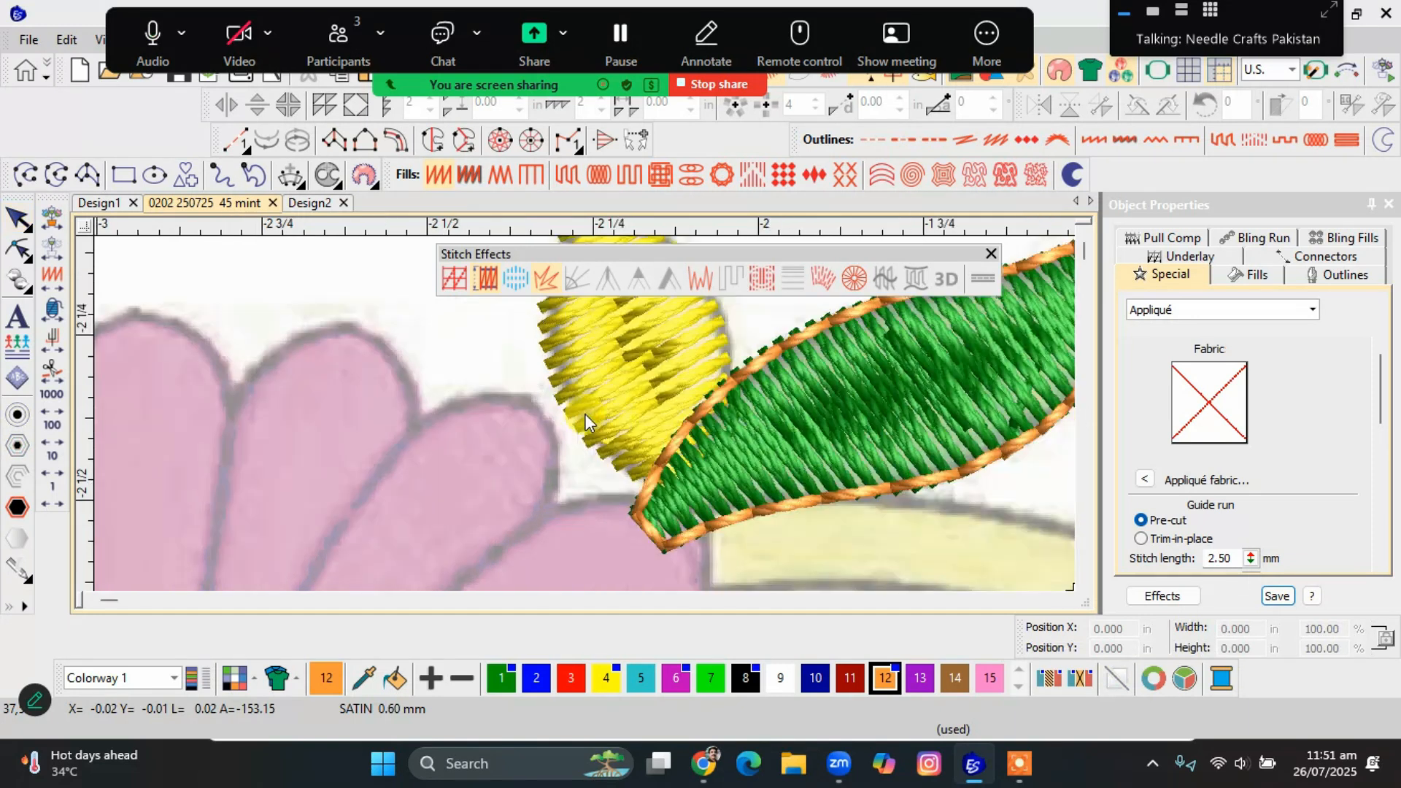
# Hide the stitches to compare both leaf outlines with the artwork, and hide the background artwork.
pyautogui.scroll(-2, 585, 414)
pyautogui.scroll(3, 585, 416)
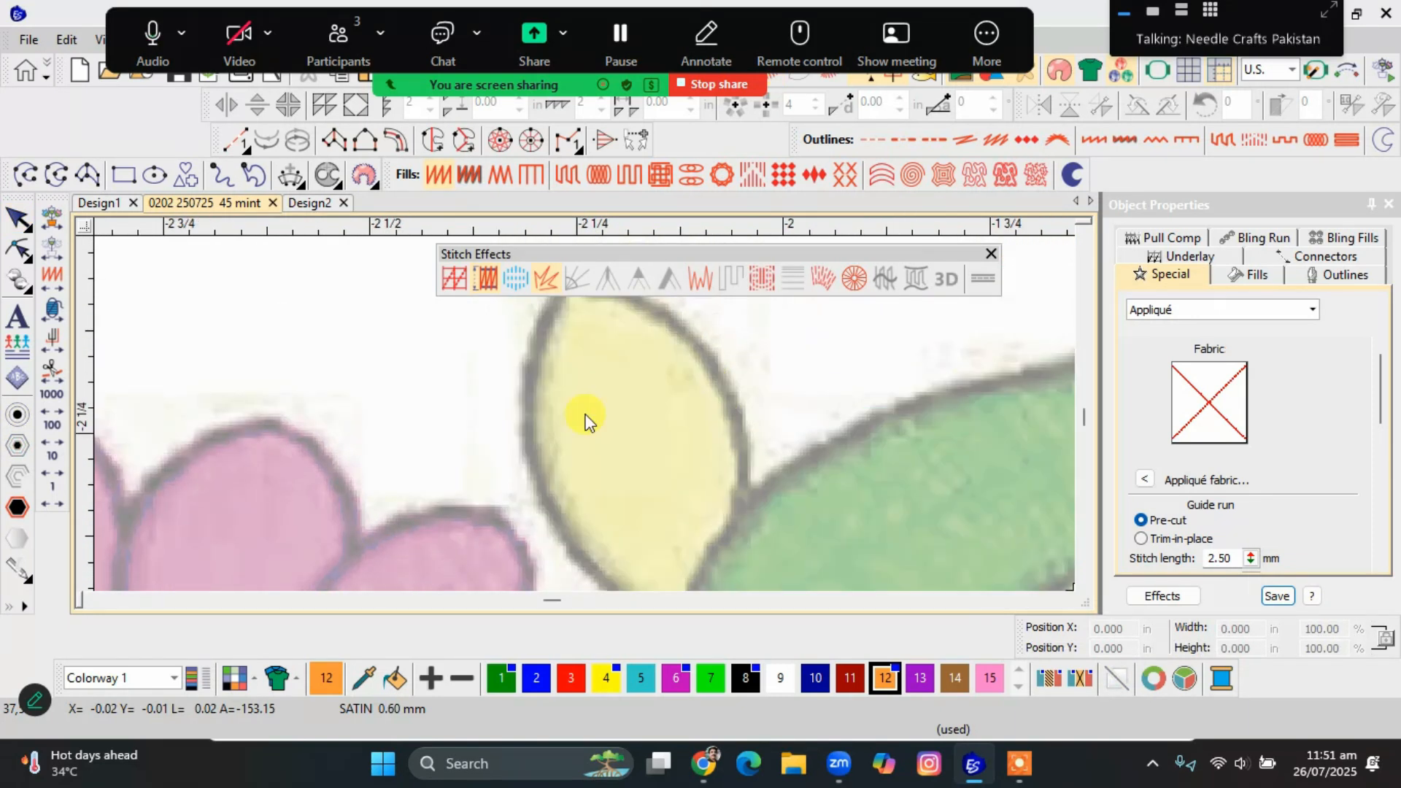
pyautogui.scroll(-2, 585, 416)
pyautogui.scroll(1, 584, 414)
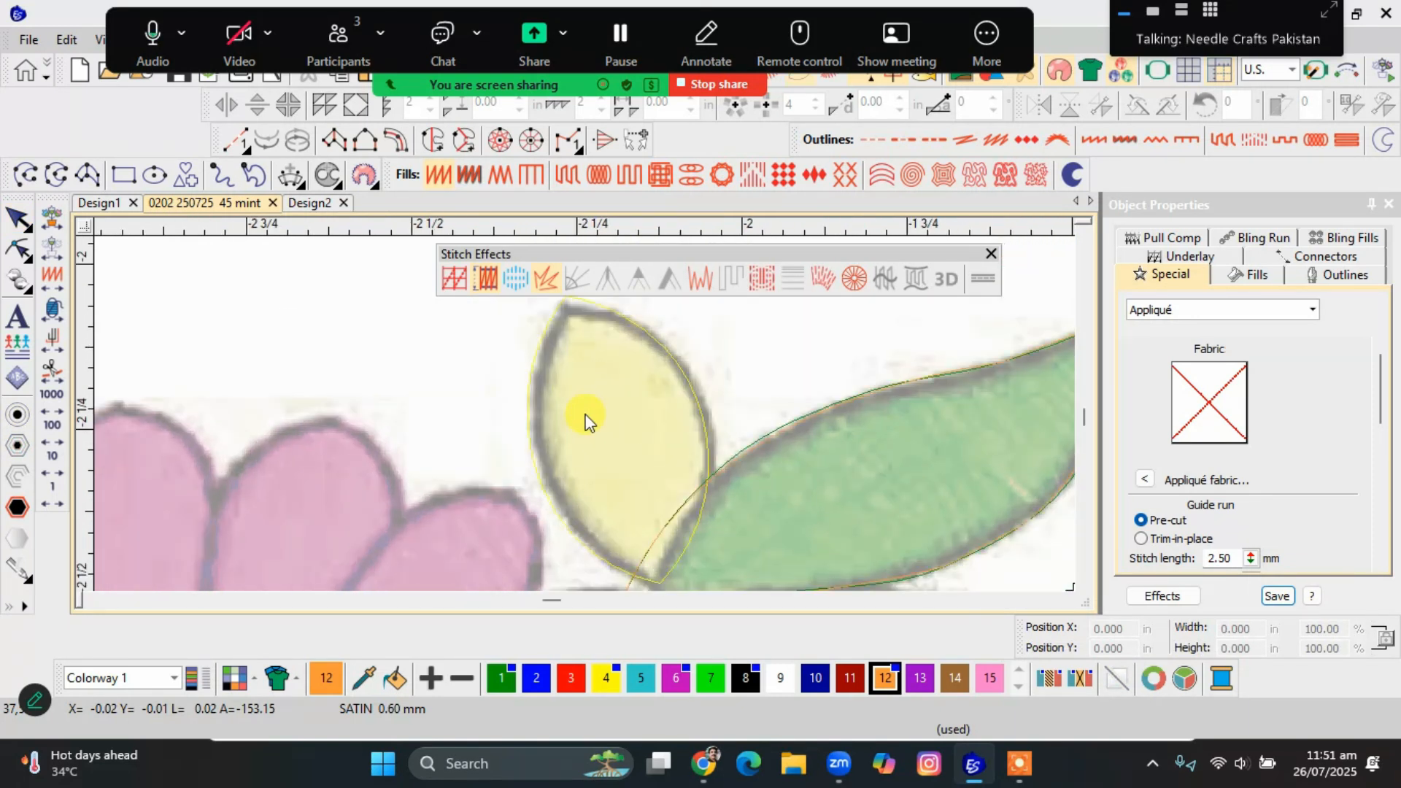
pyautogui.press('d')
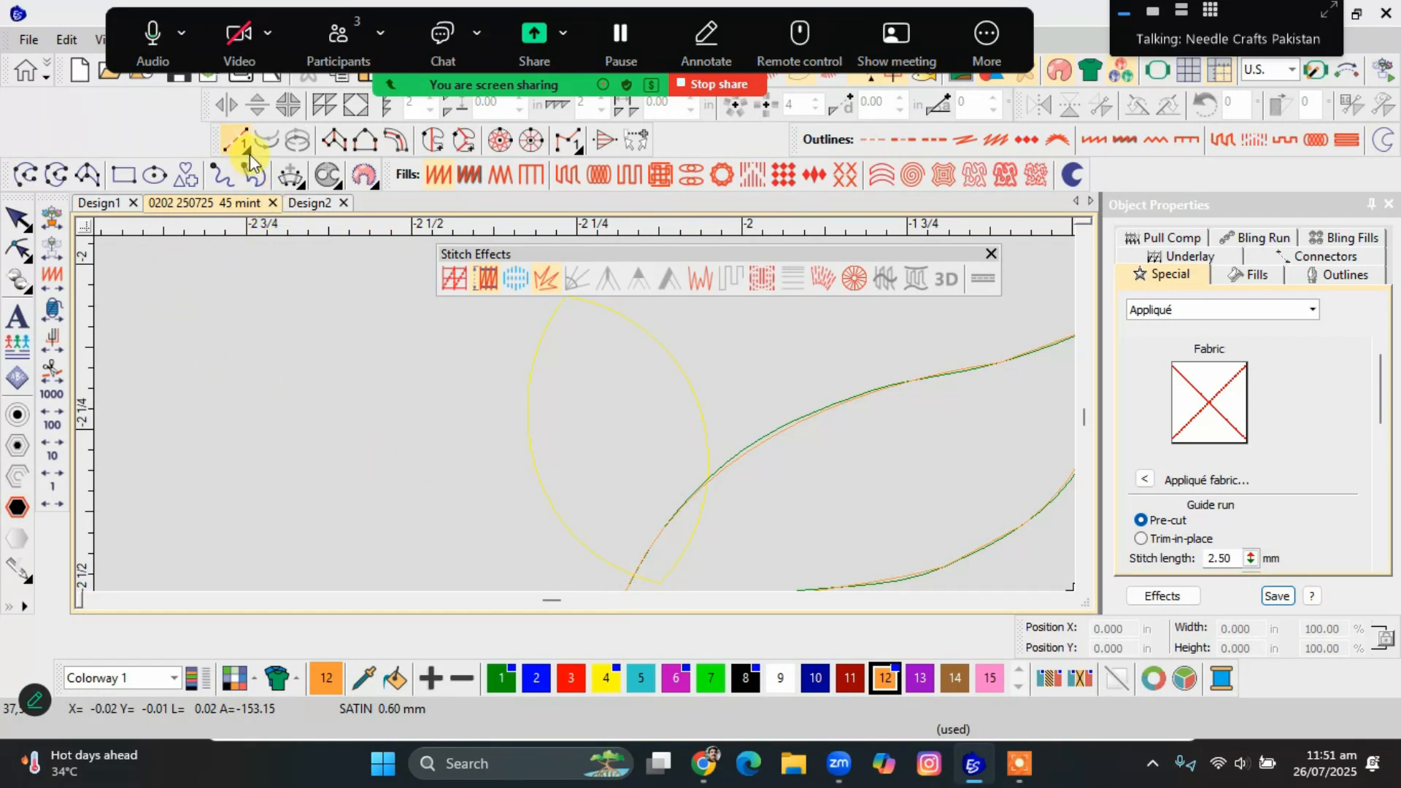
# Digitize a Triple Run outline along the yellow leaf's exposed edge, starting where it meets the green leaf, and show the stitches again.
pyautogui.click(264, 175)
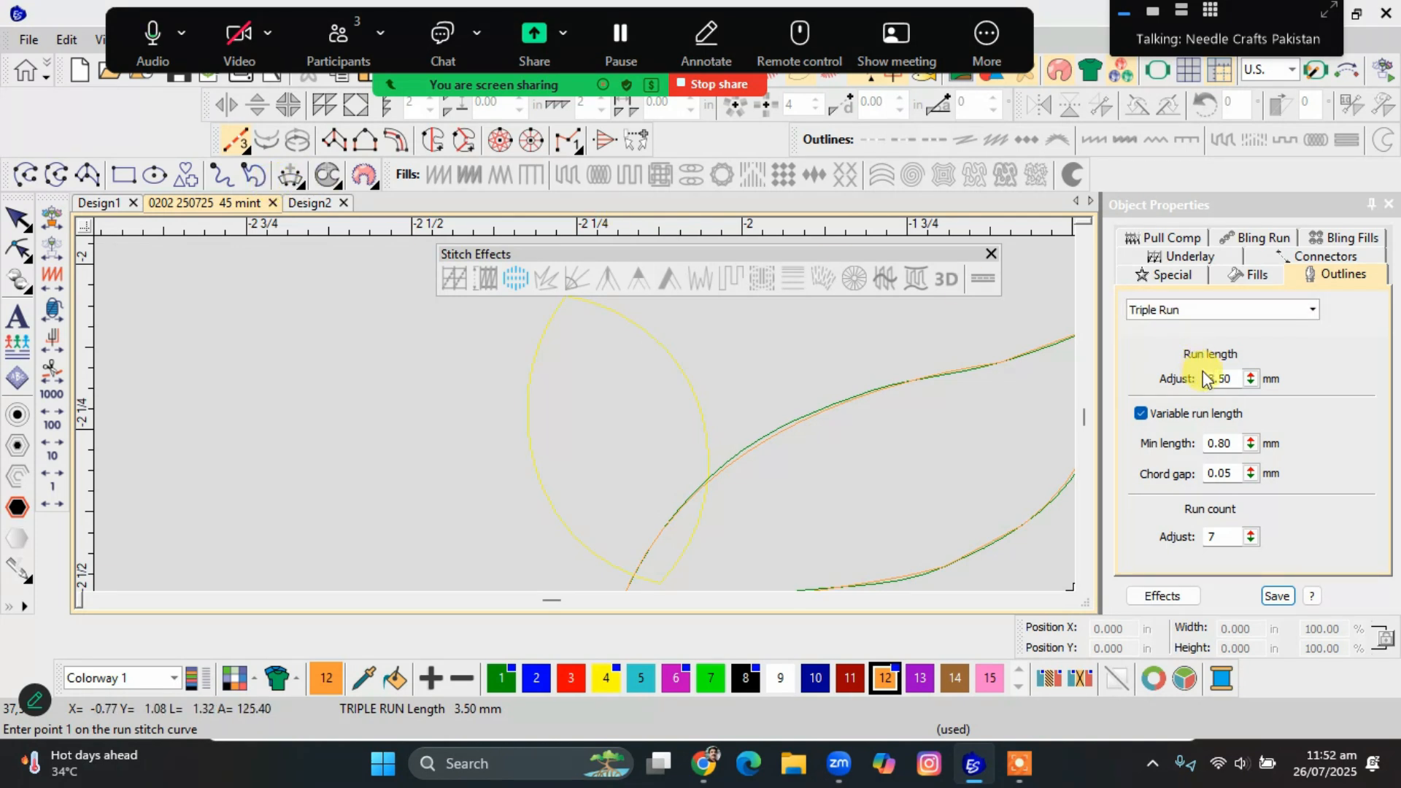
pyautogui.click(238, 137)
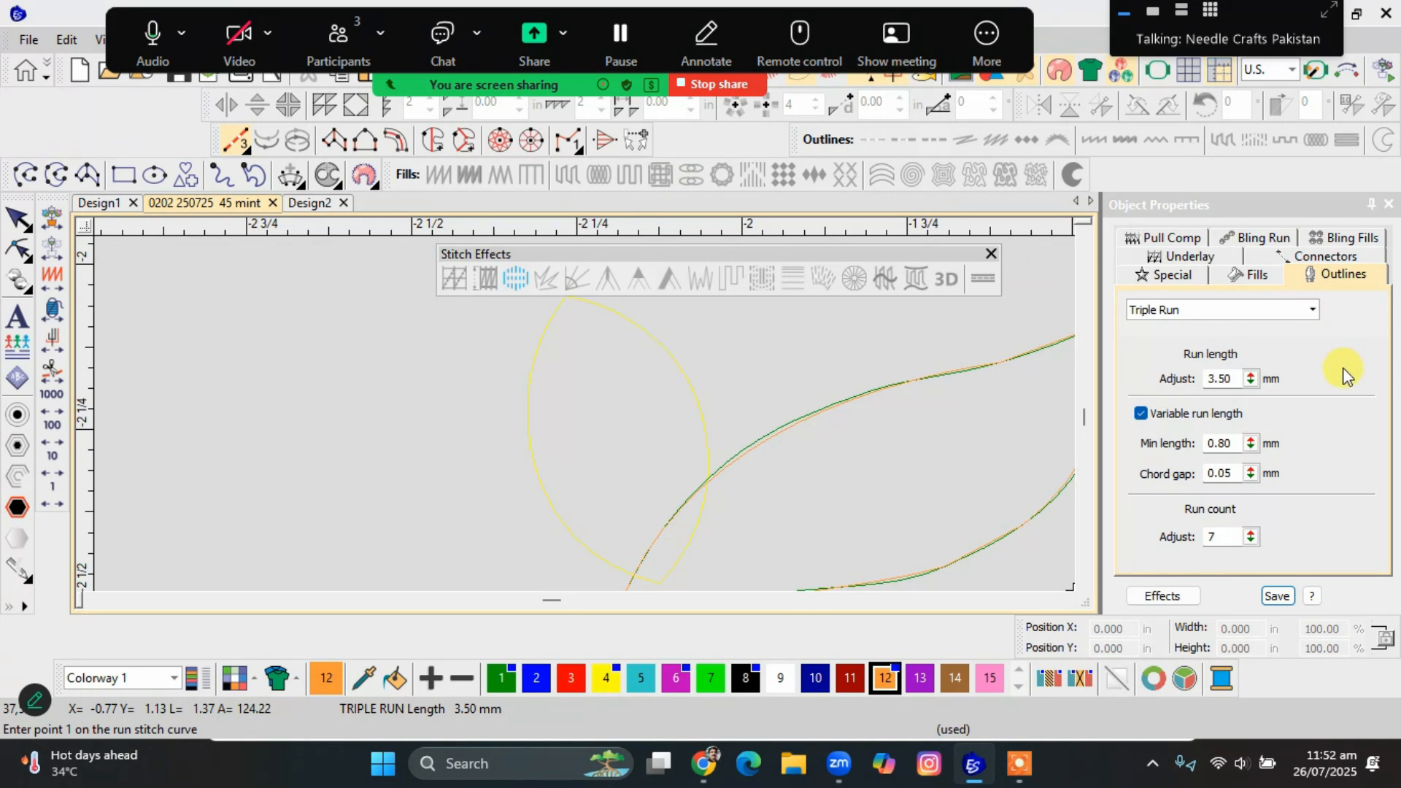
pyautogui.click(707, 478)
pyautogui.click(701, 405)
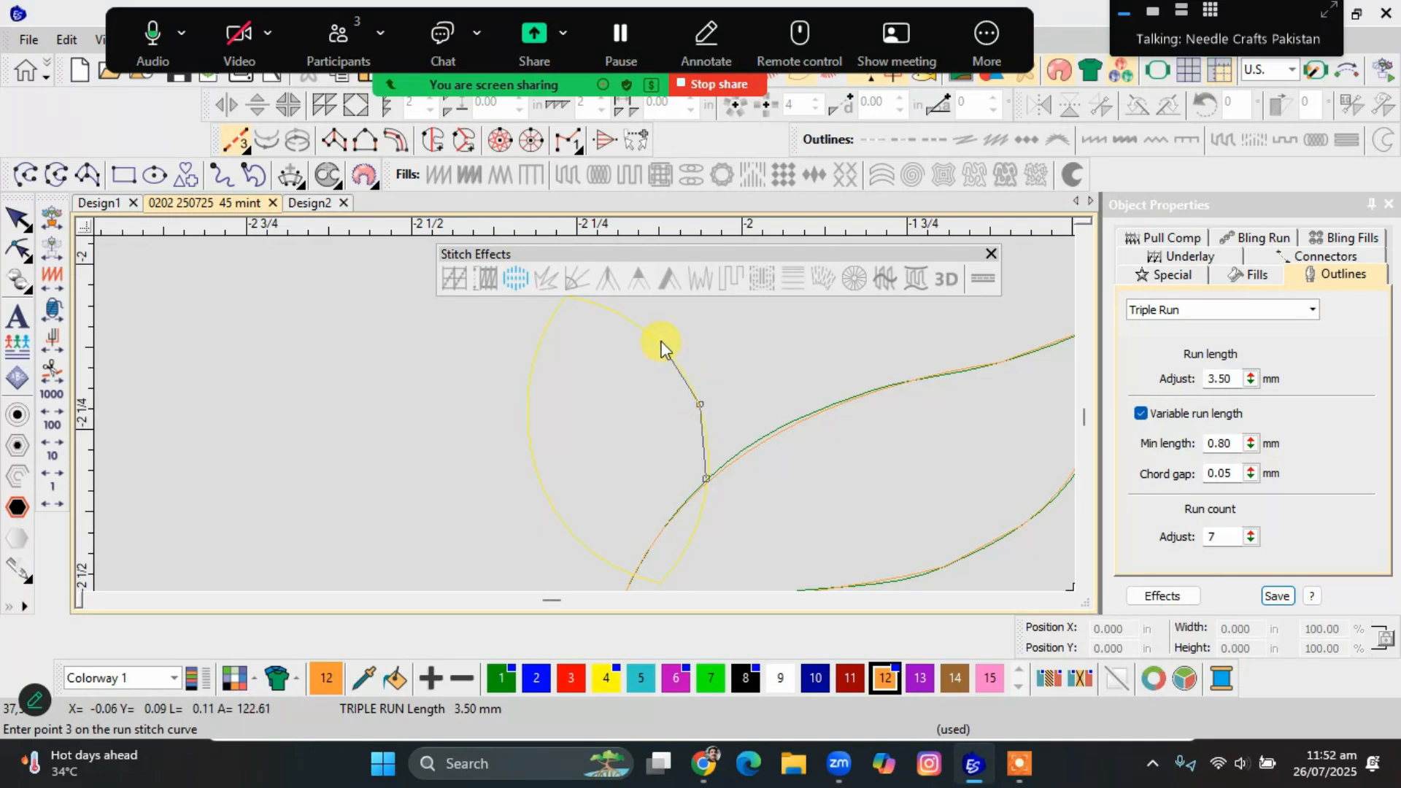
pyautogui.click(645, 332)
pyautogui.scroll(-1, 573, 350)
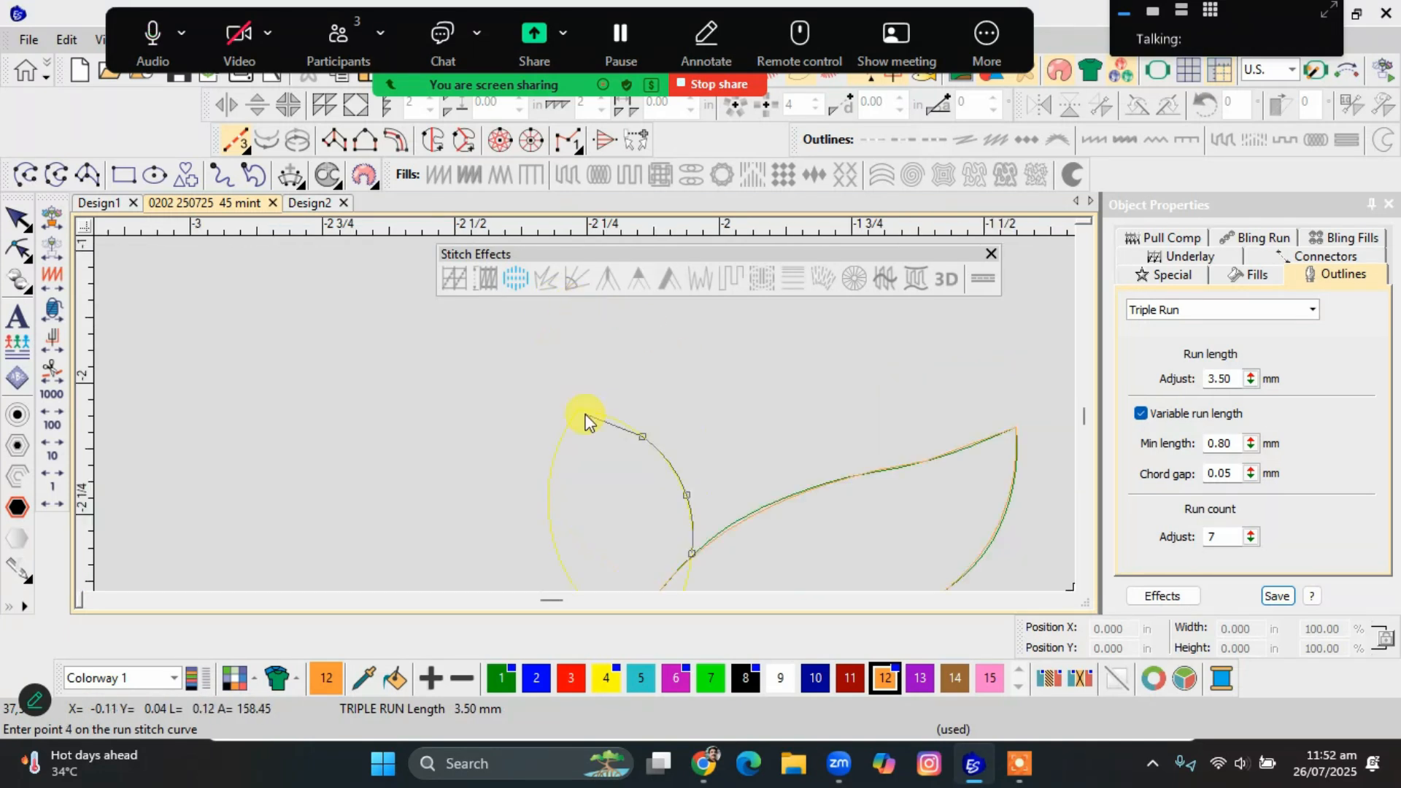
pyautogui.click(582, 412)
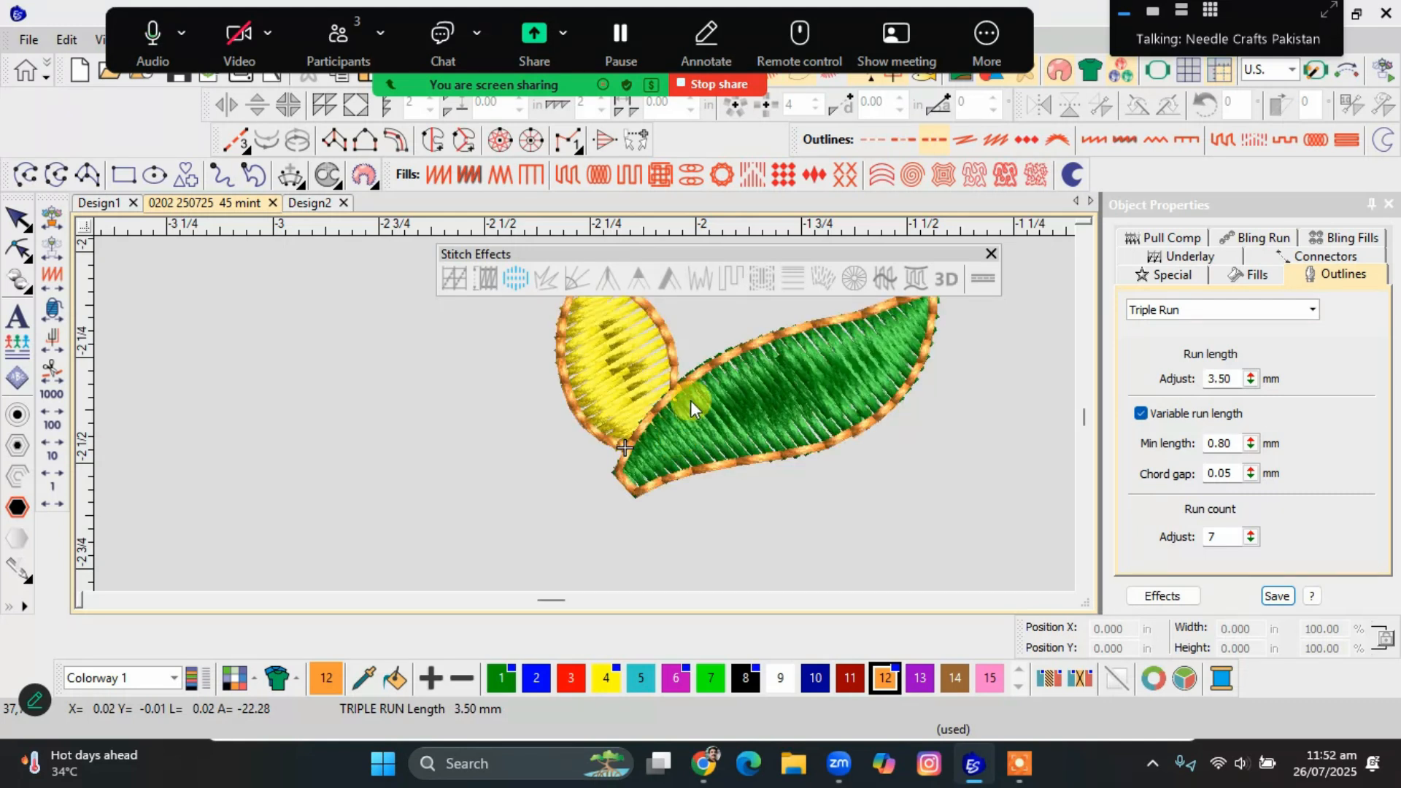
pyautogui.click(671, 378)
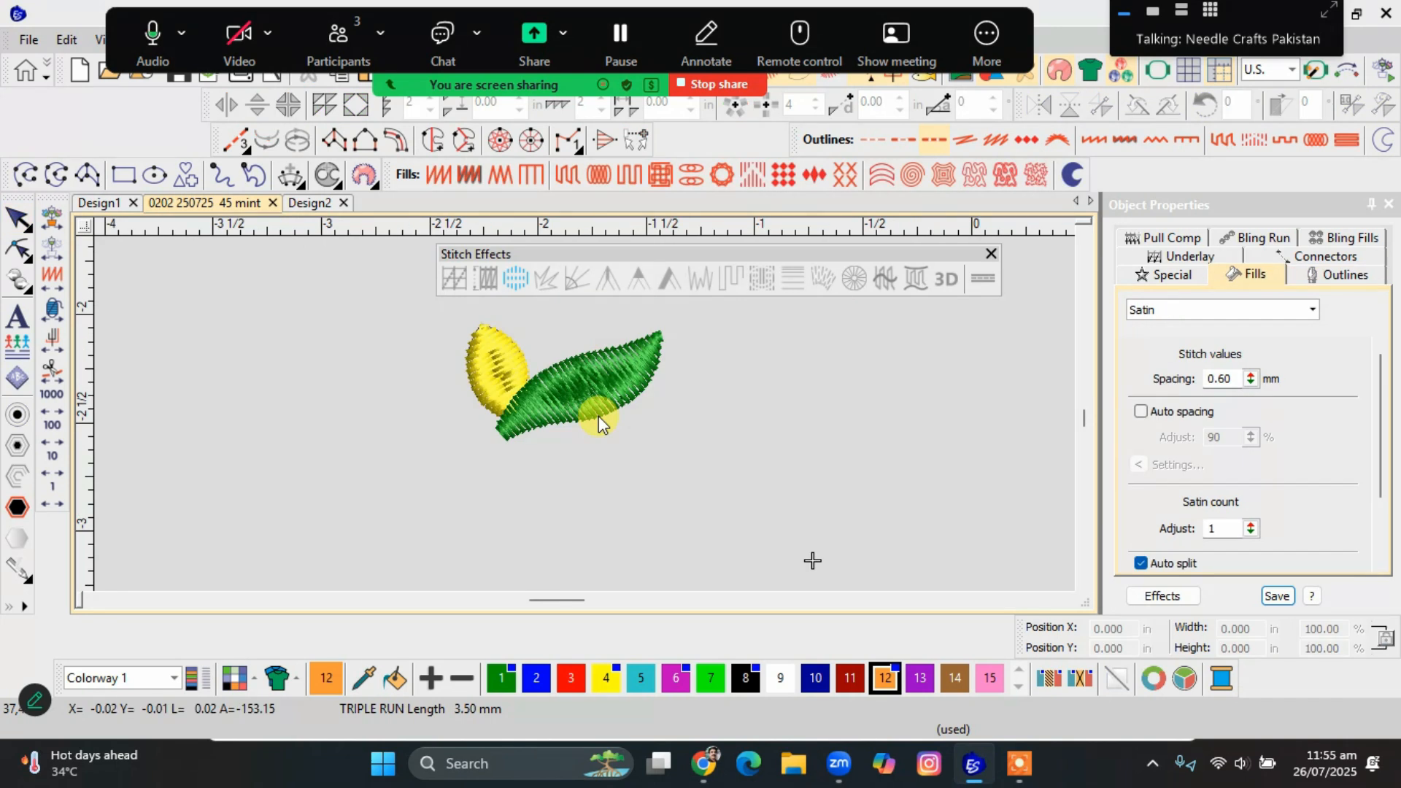
# Redisplay all objects and examine the whole border as stitches, as outlines over the artwork, and as outlines alone.
pyautogui.press('t')
pyautogui.press('t')
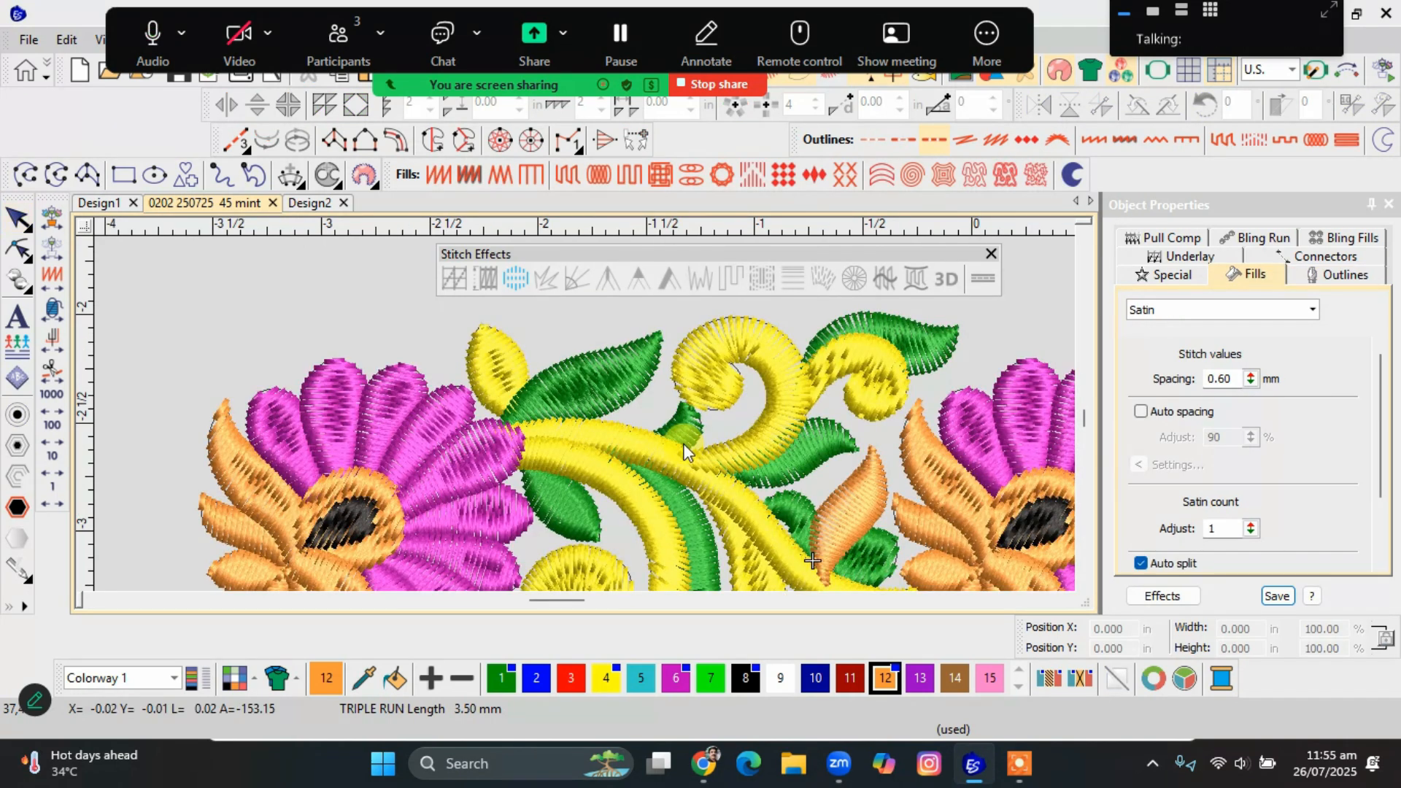
pyautogui.scroll(-2, 684, 450)
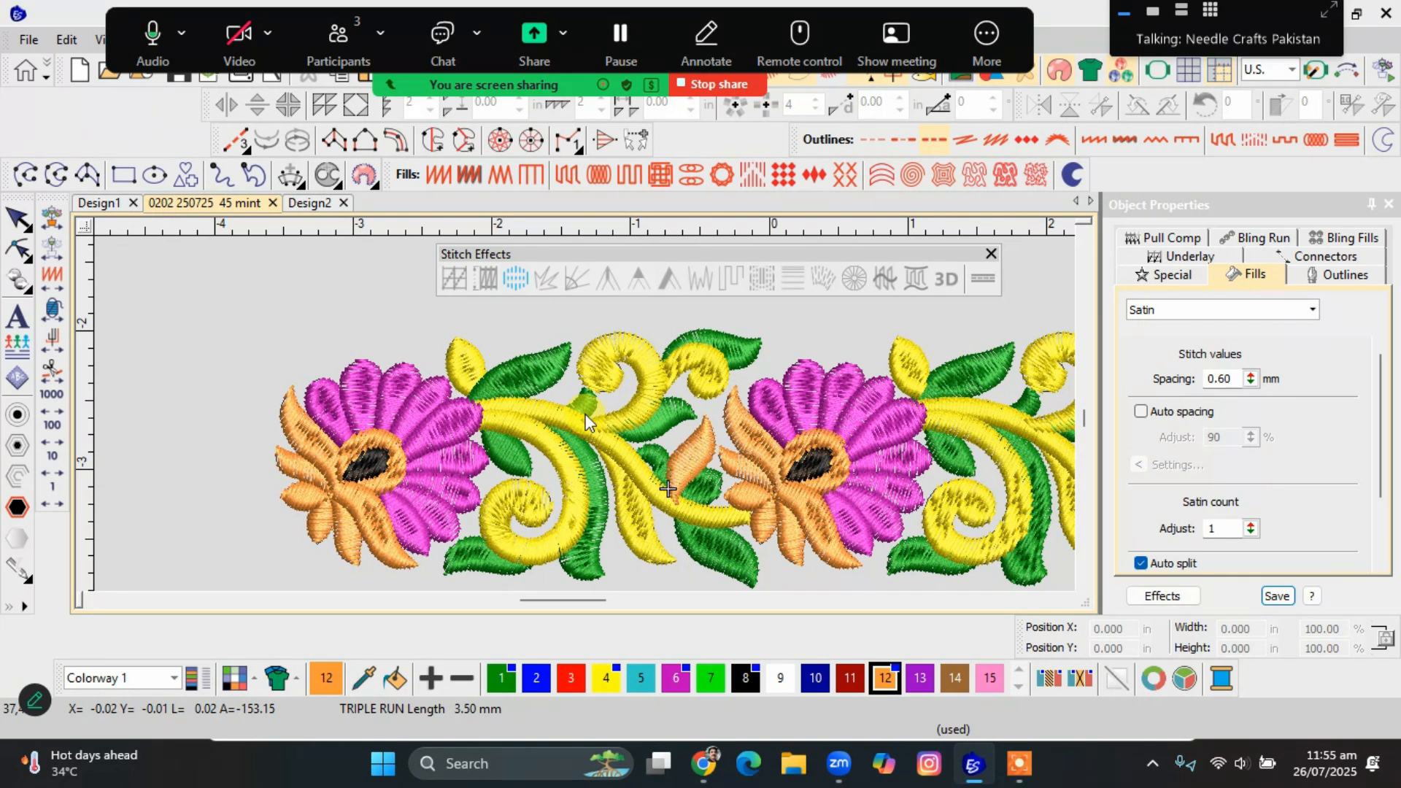
pyautogui.press('s')
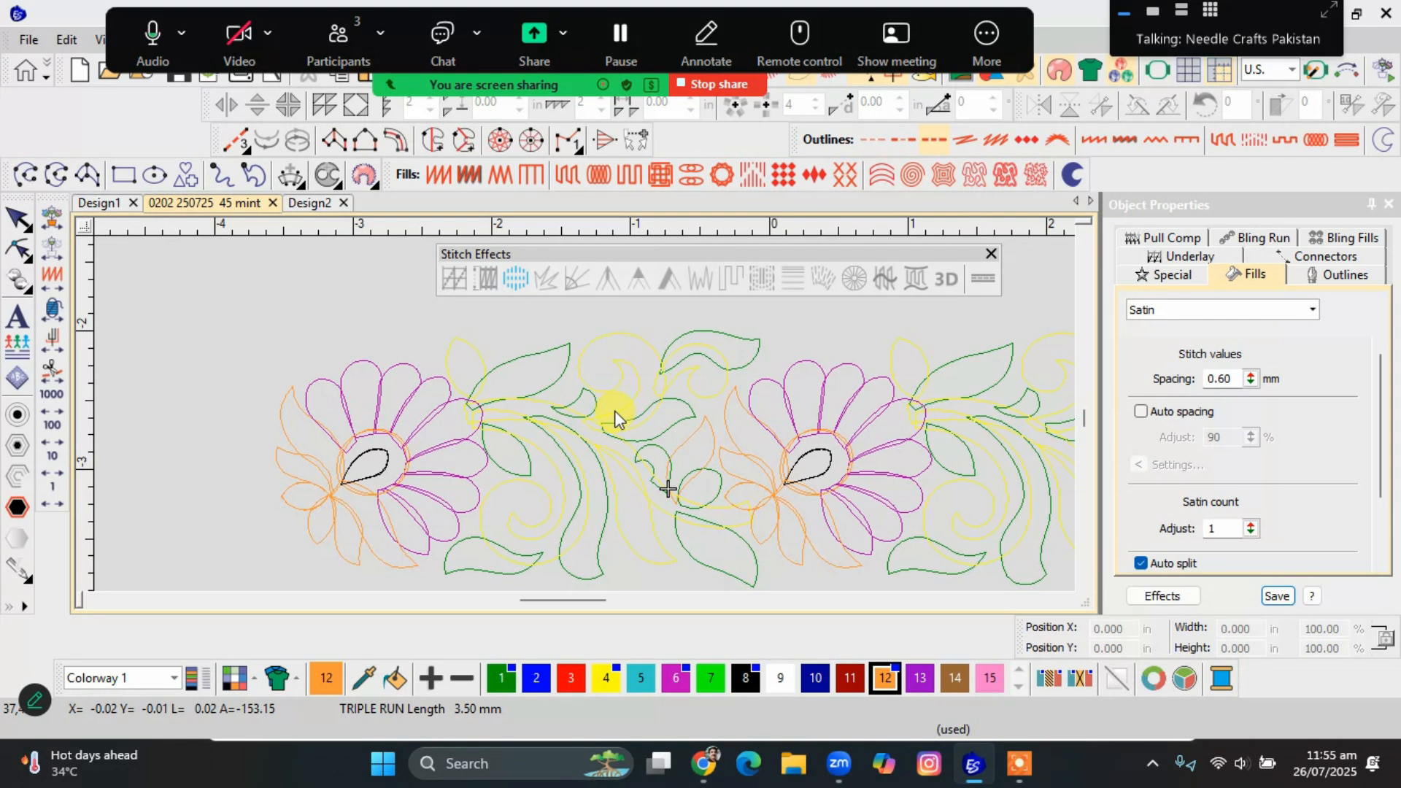
pyautogui.press('s')
pyautogui.scroll(2, 577, 387)
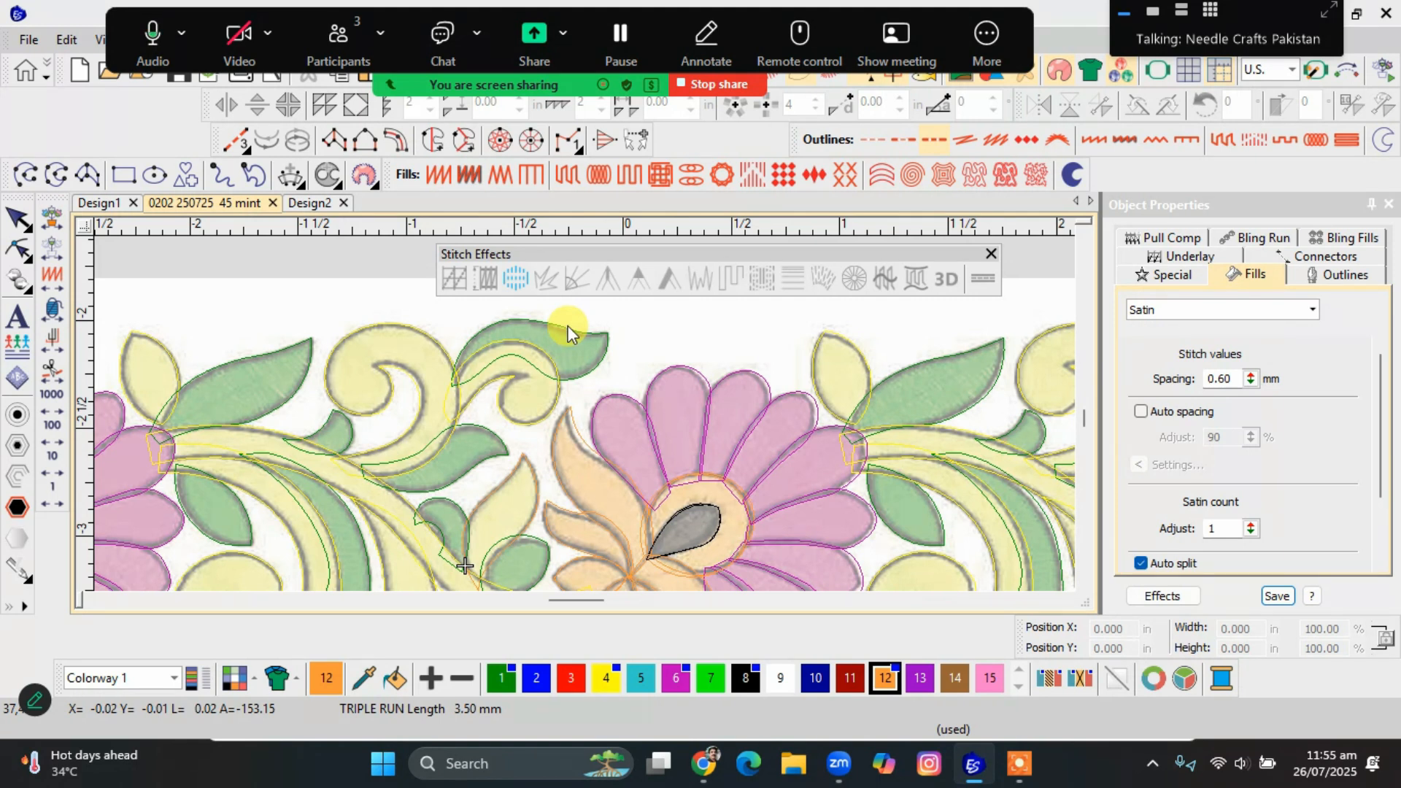
pyautogui.press('d')
pyautogui.scroll(-5, 586, 412)
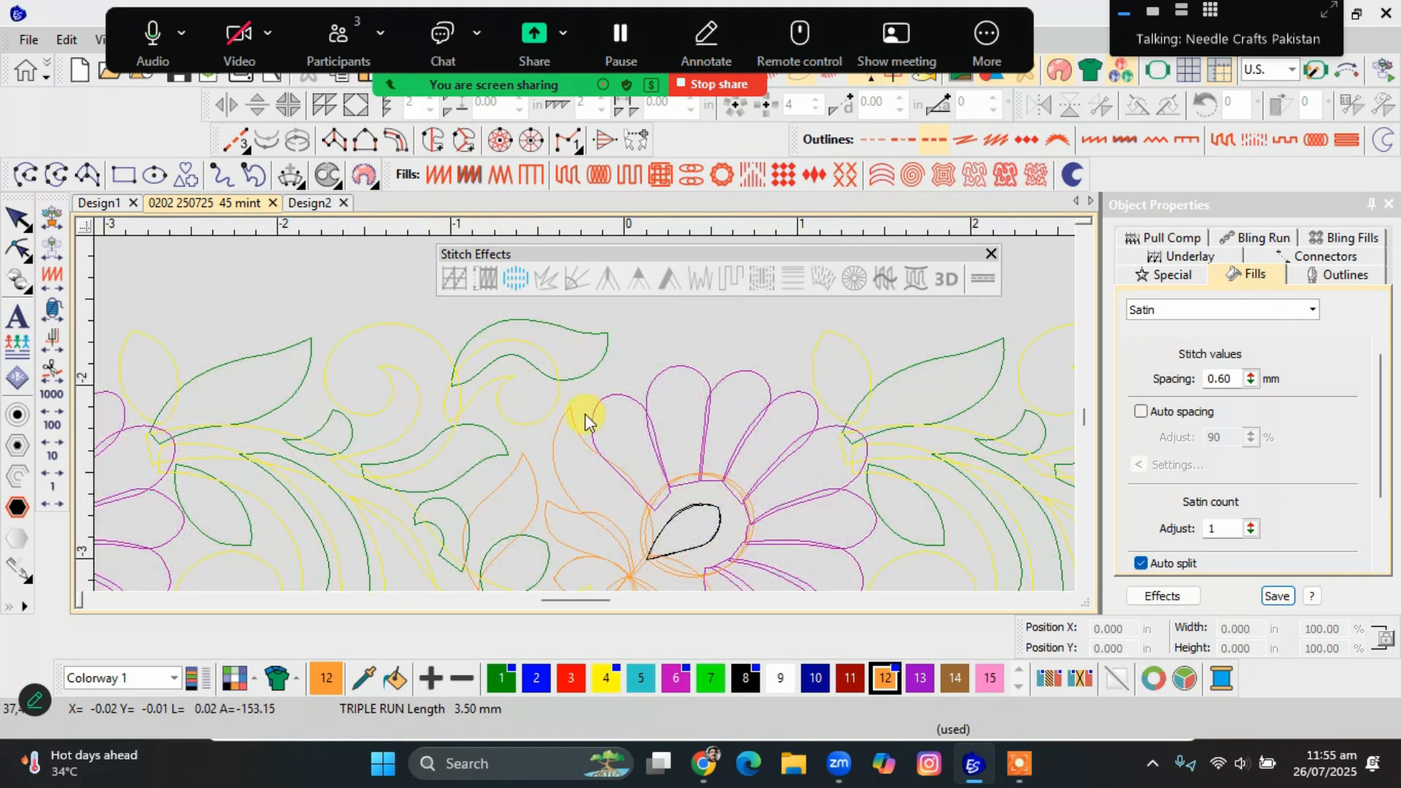
pyautogui.press('s')
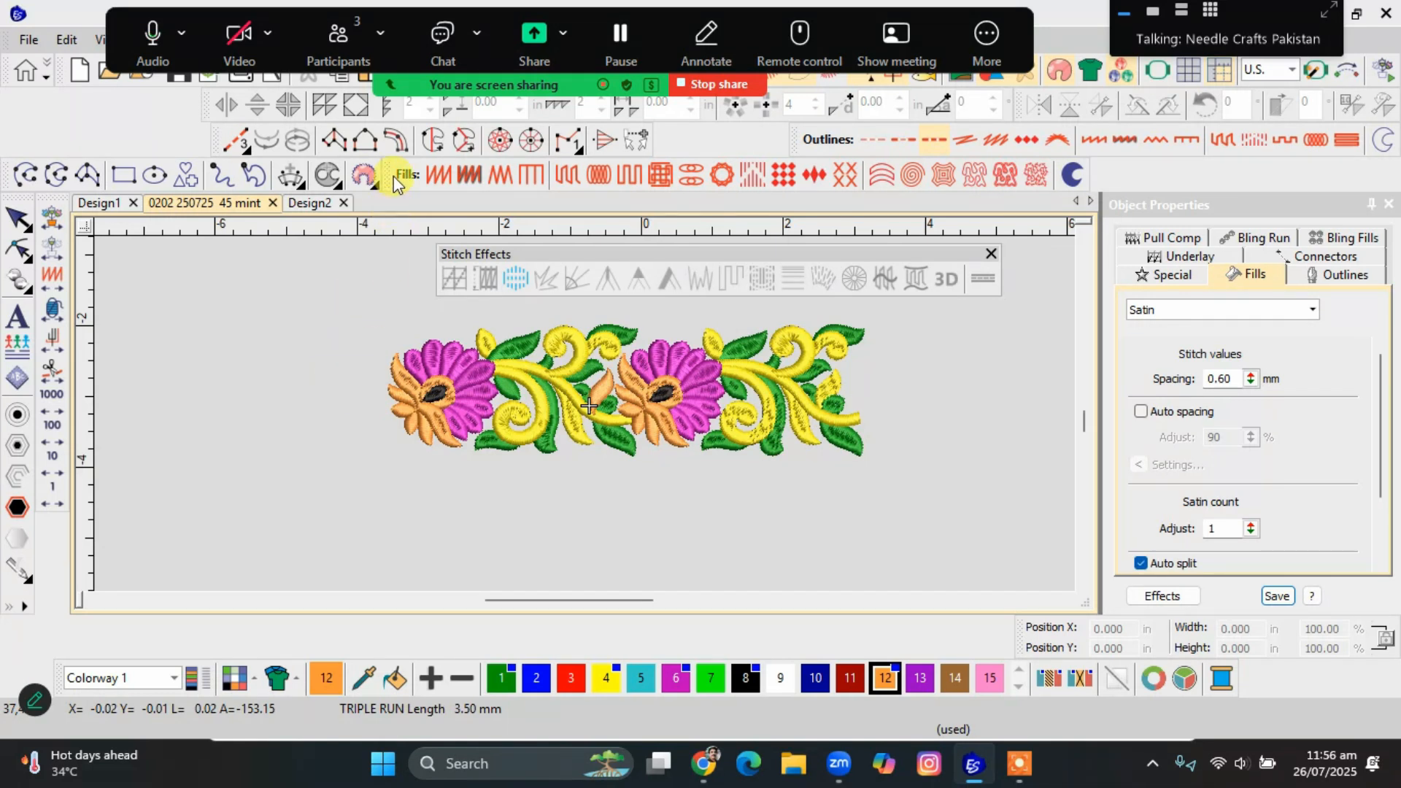
# Float the Fill Stitch Types toolbar, place it with Stitch Effects below the design, and show the Satin fill's description.
pyautogui.moveTo(387, 176); pyautogui.dragTo(289, 310)
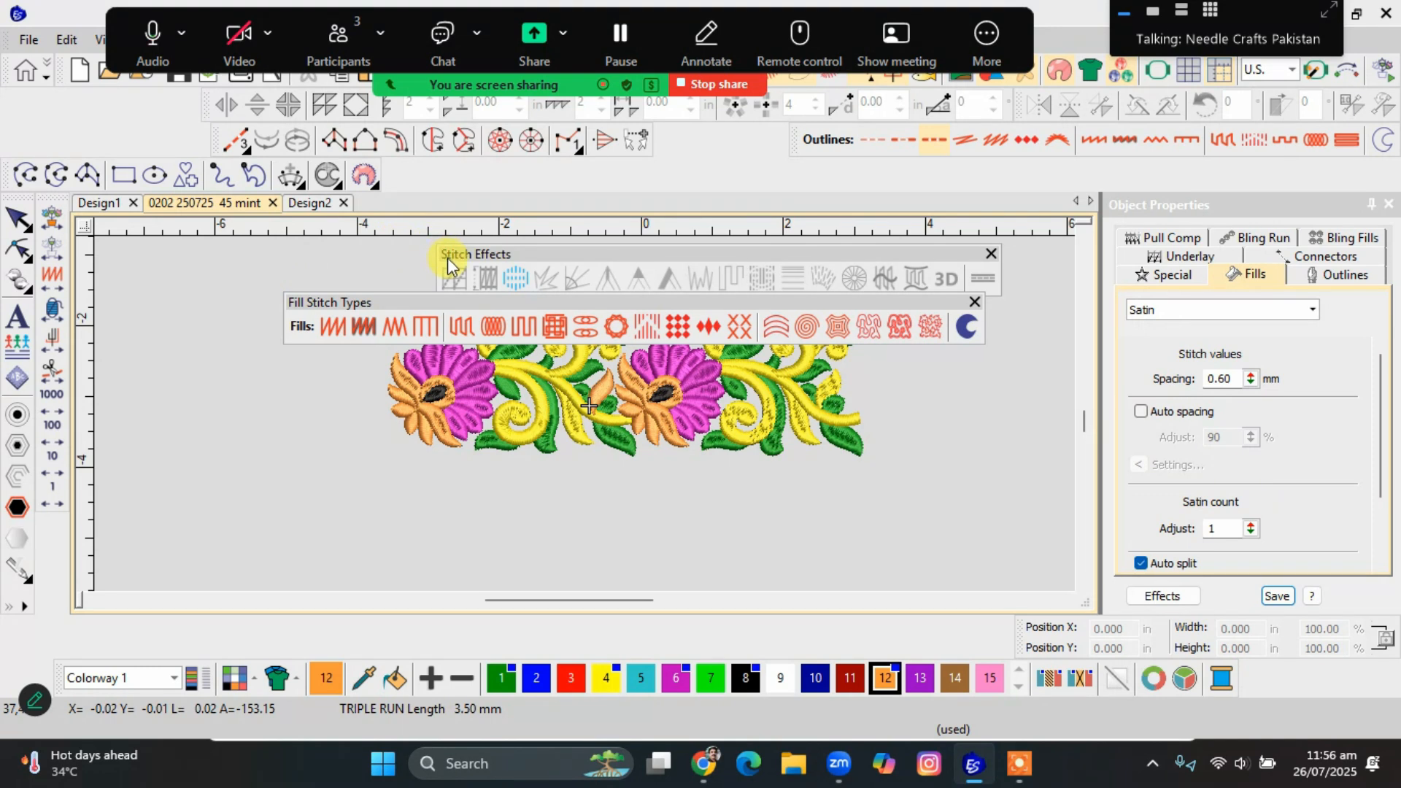
pyautogui.moveTo(459, 255); pyautogui.dragTo(237, 541)
pyautogui.moveTo(322, 303); pyautogui.dragTo(276, 482)
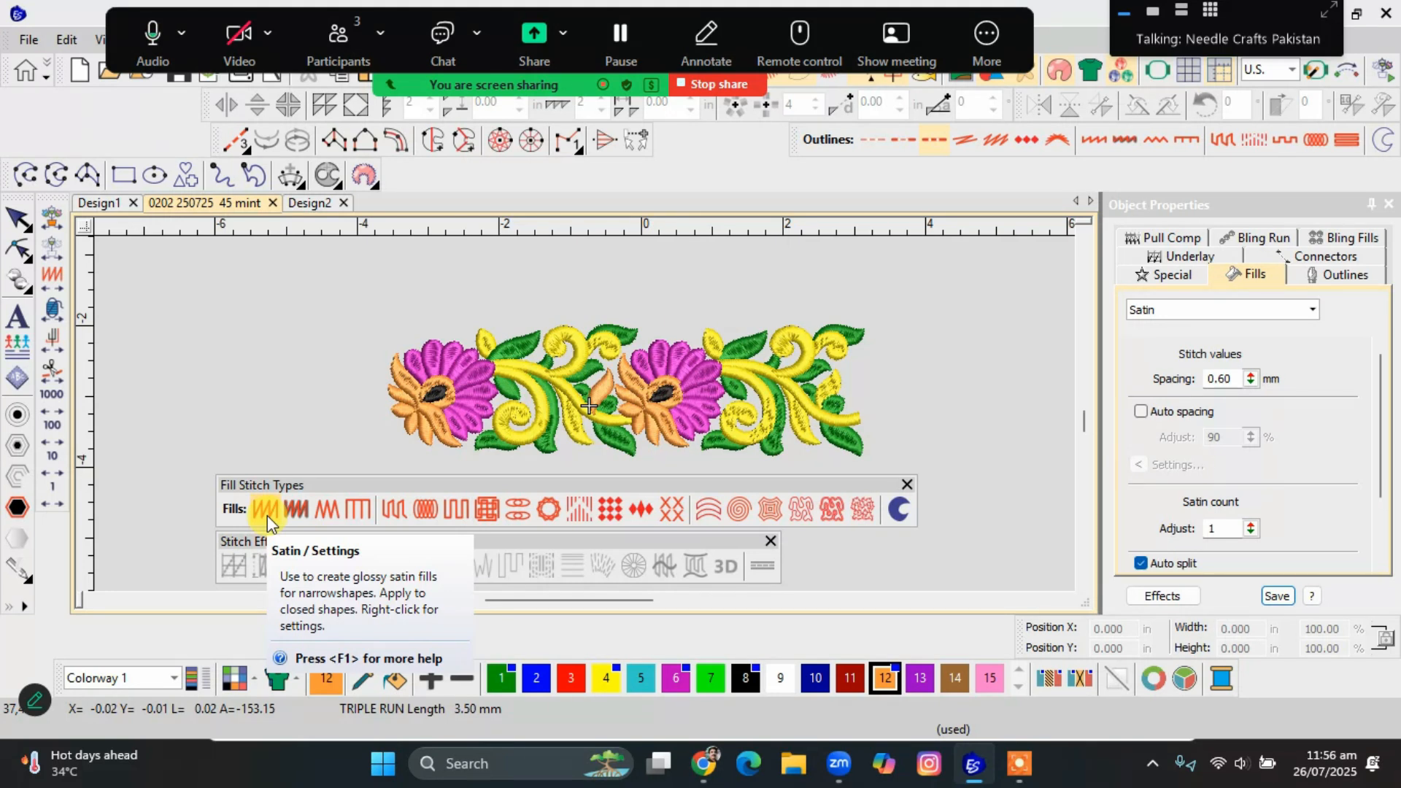
pyautogui.click(267, 515)
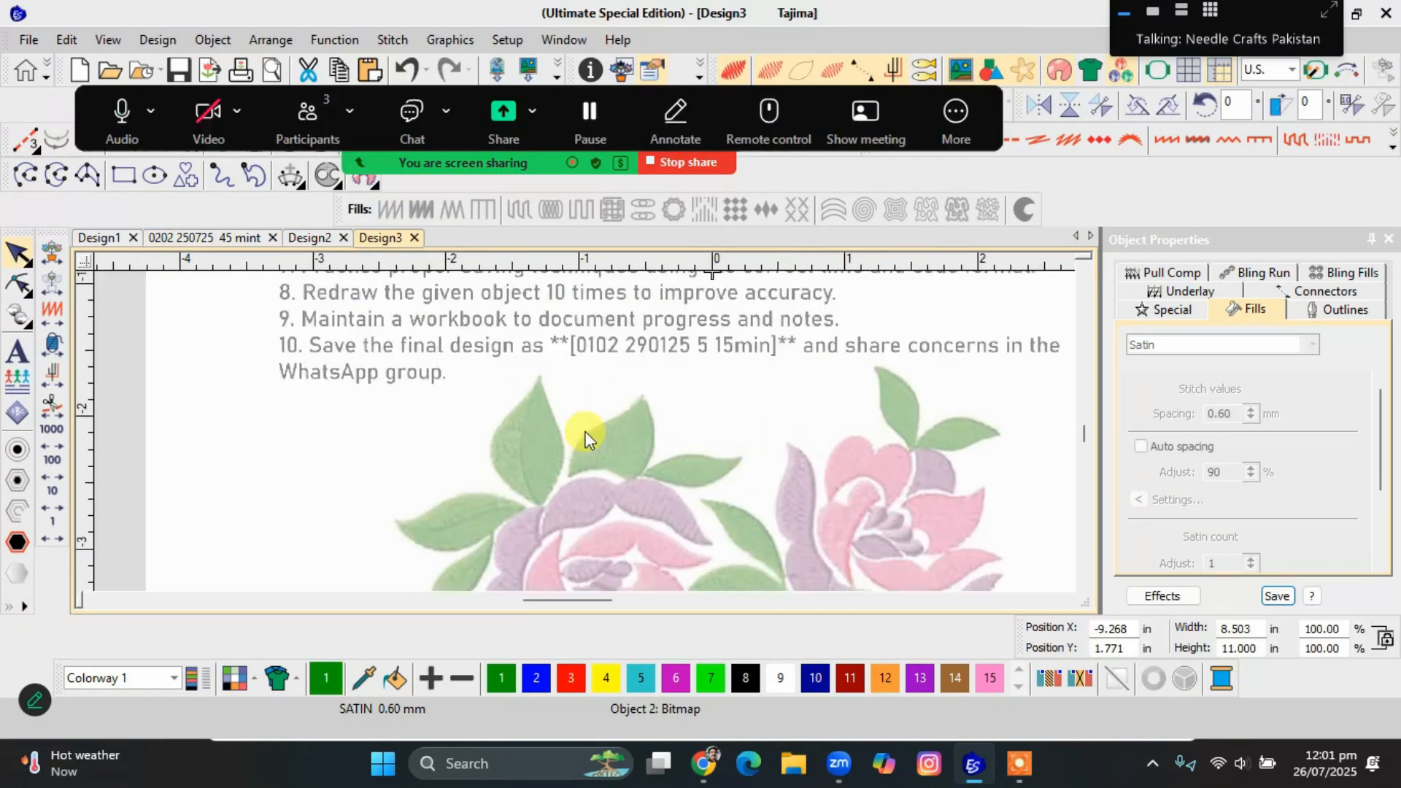
# In Design3, digitize the closed boundary of the middle green leaf above the purple petals as a Complex Turning satin shape.
pyautogui.scroll(3, 583, 434)
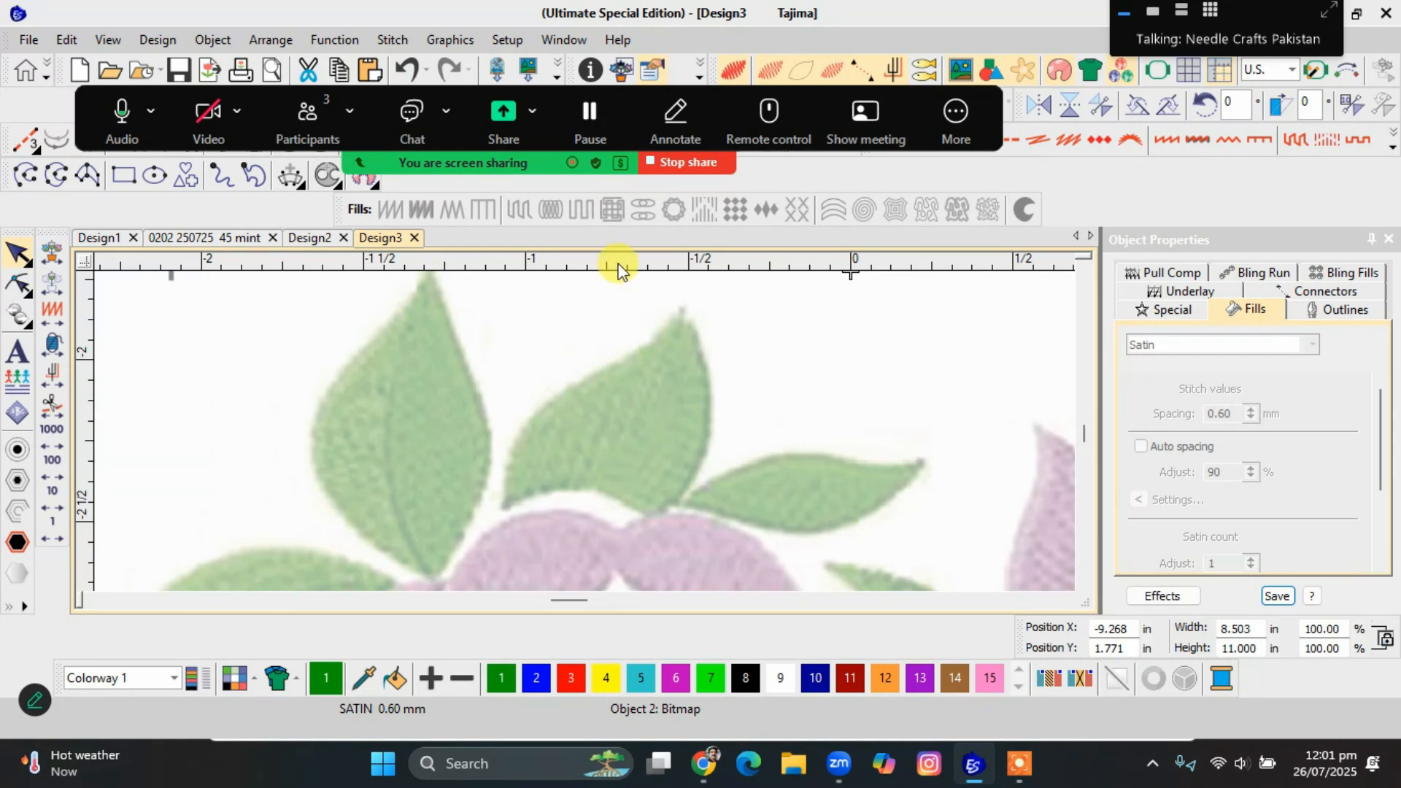
pyautogui.press('k')
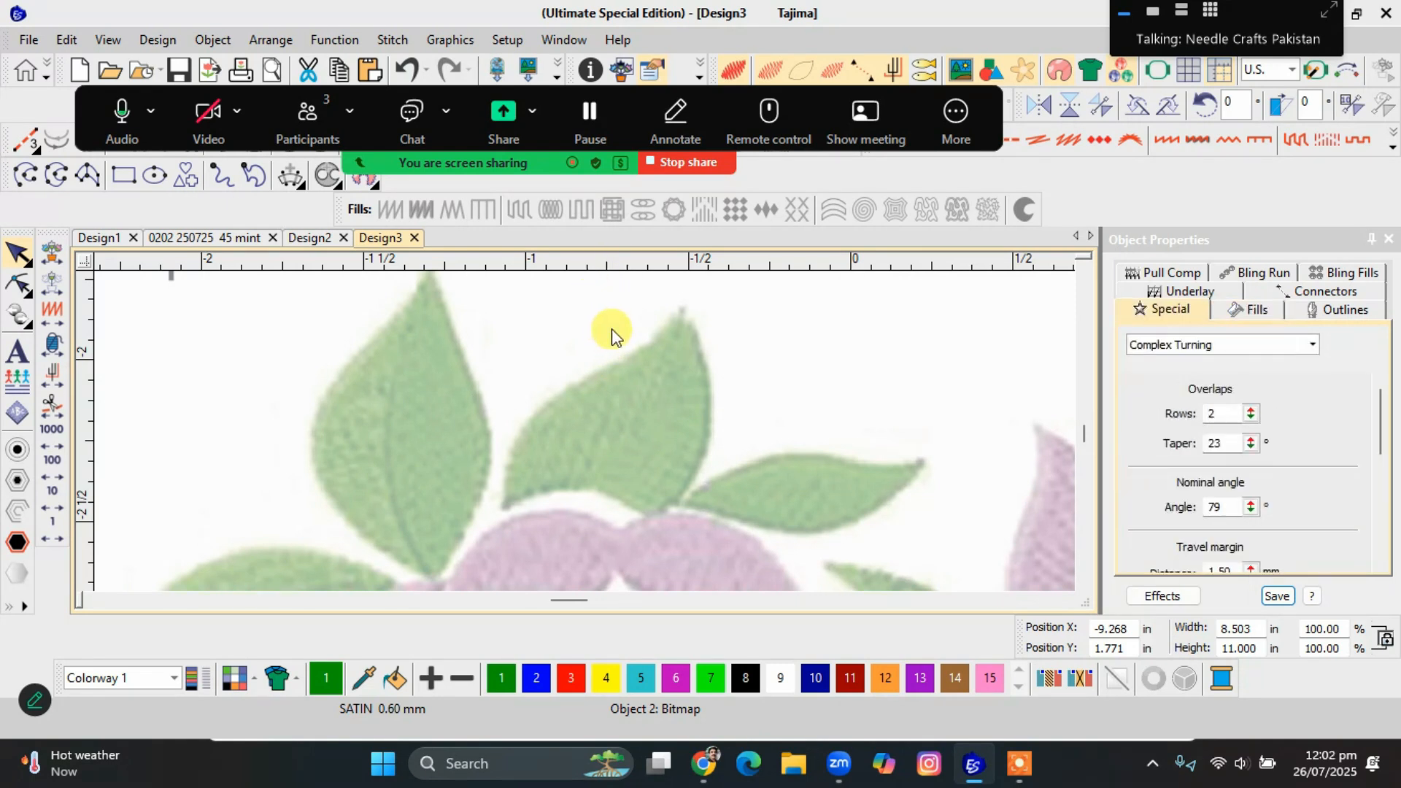
pyautogui.click(502, 511)
pyautogui.click(520, 432)
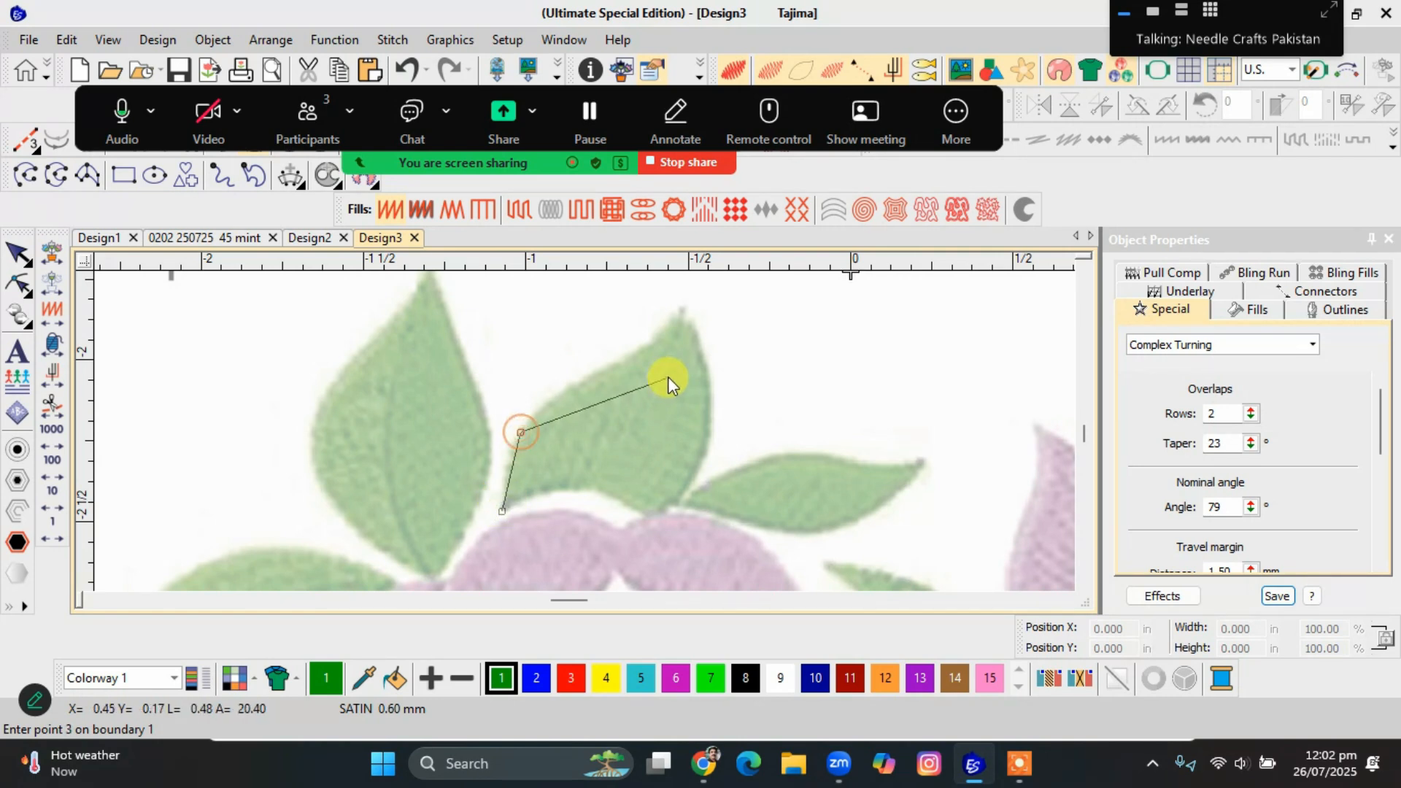
pyautogui.click(652, 338)
pyautogui.click(684, 308)
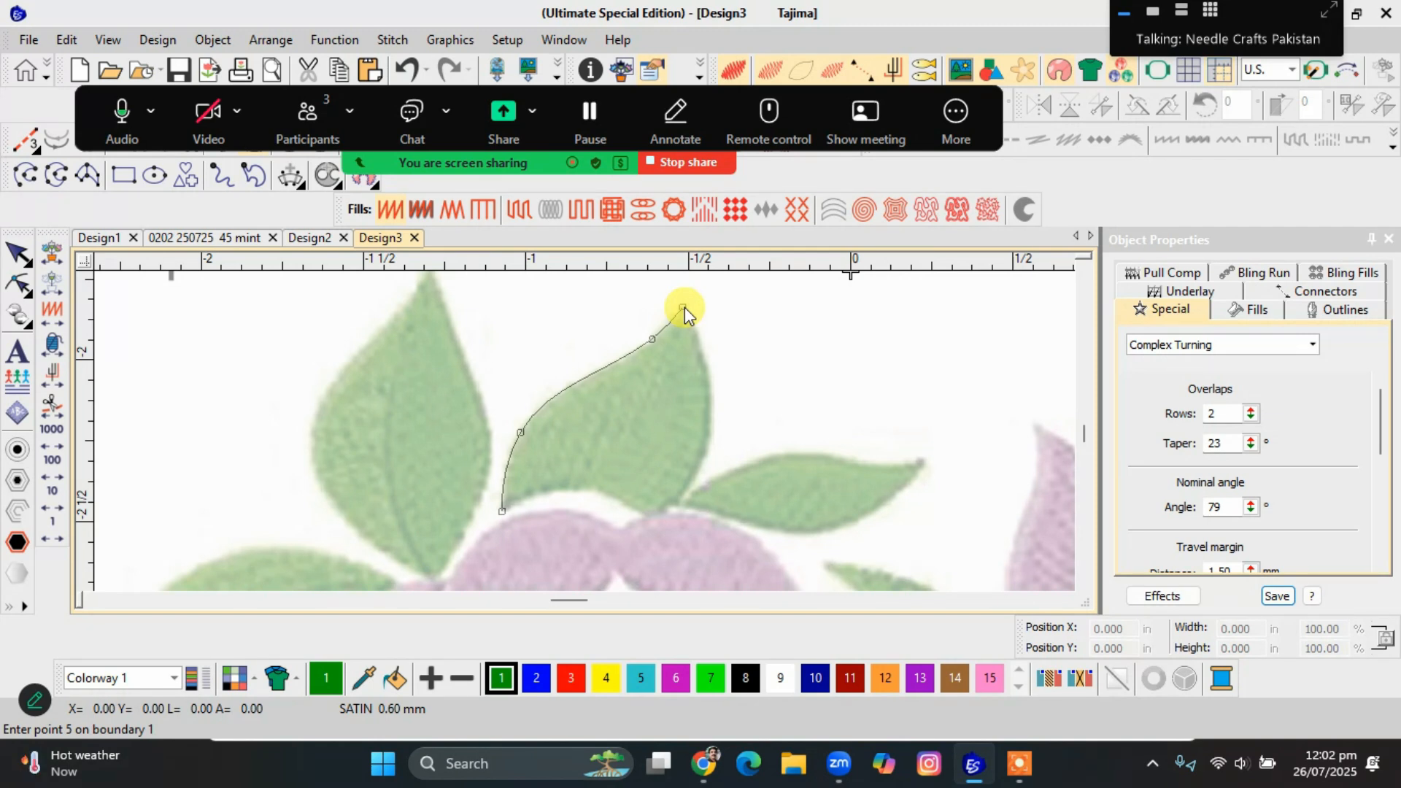
pyautogui.click(713, 419)
pyautogui.click(655, 520)
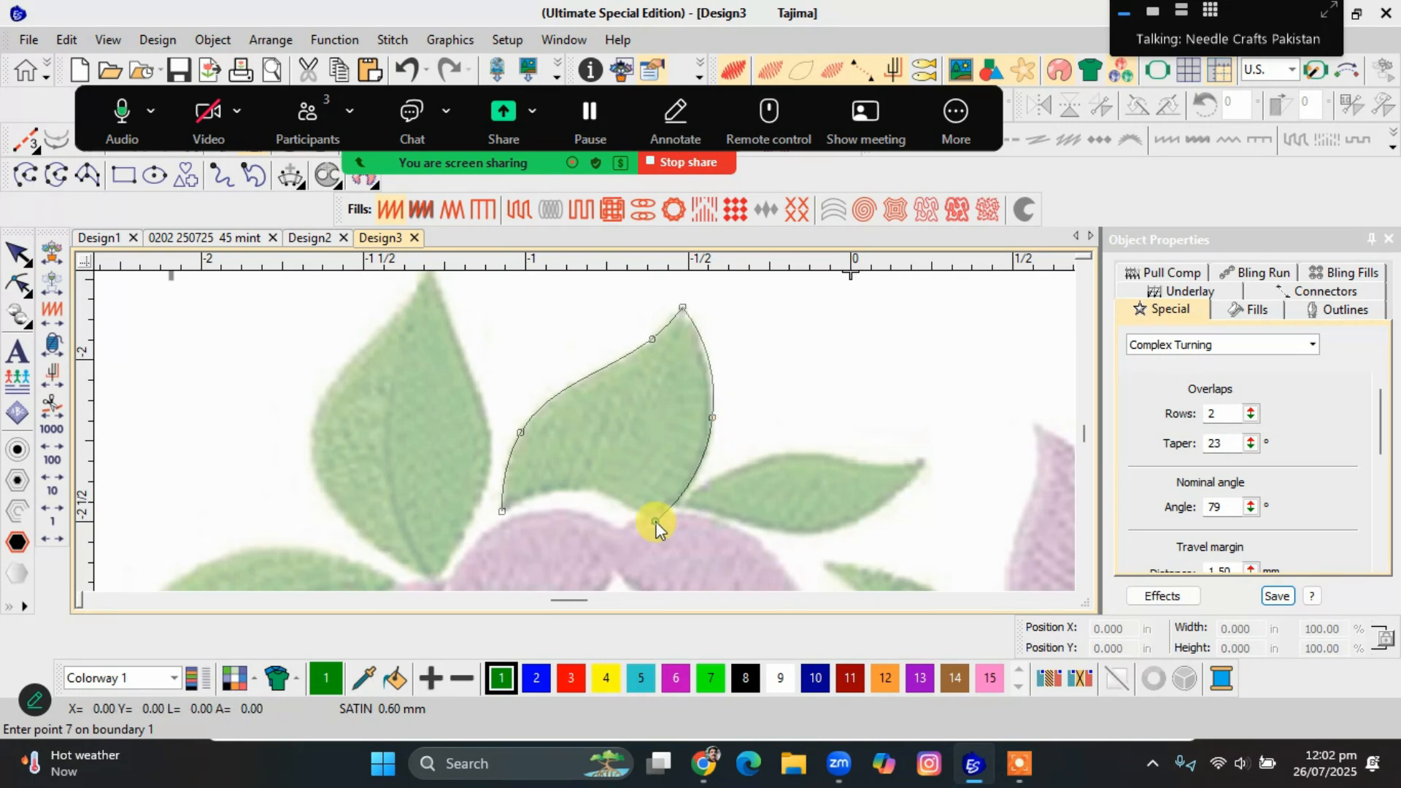
pyautogui.click(580, 491)
pyautogui.click(501, 512)
pyautogui.press('Return')
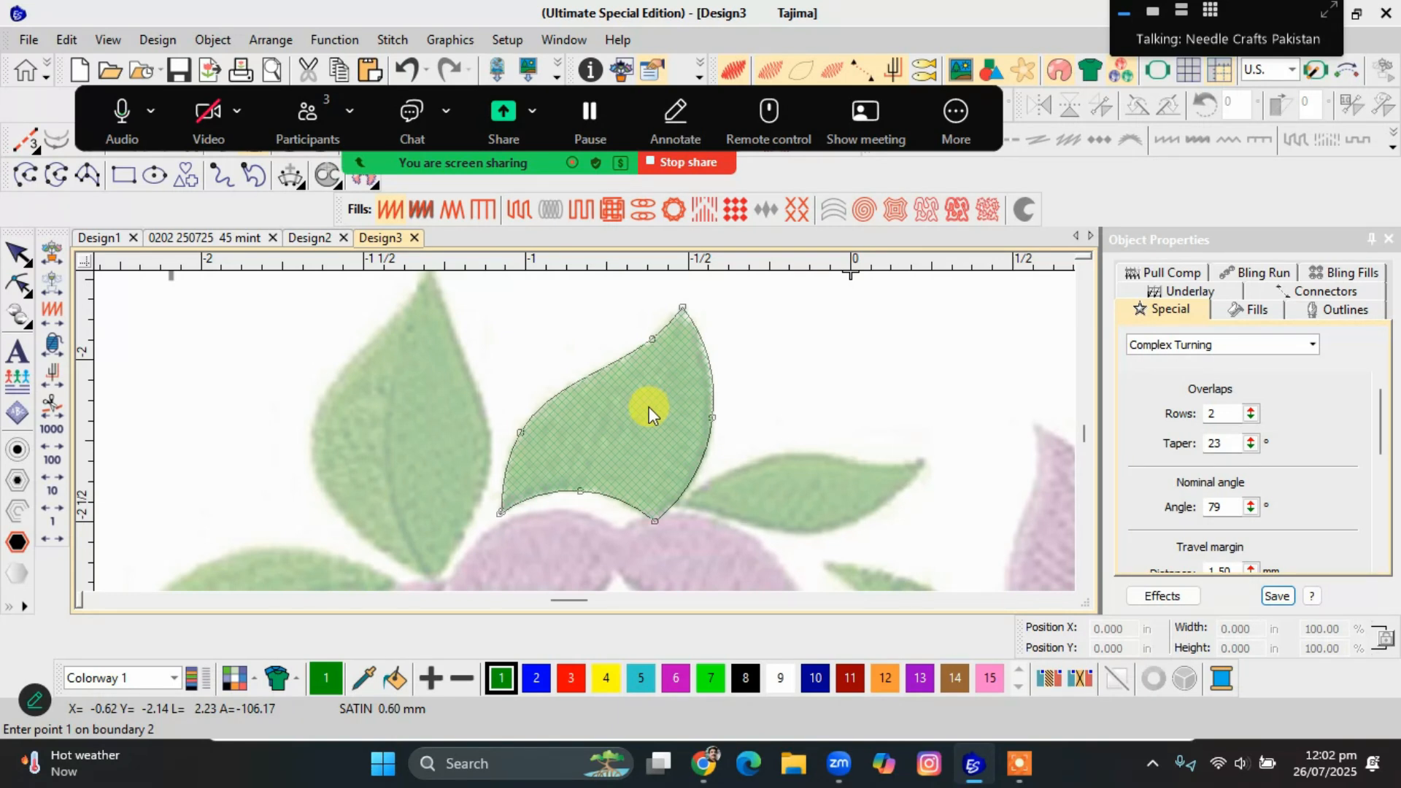
# Digitize a curved, leaf-shaped inner boundary as a hole in the left half of the green satin leaf.
pyautogui.click(588, 452)
pyautogui.click(593, 419)
pyautogui.click(644, 388)
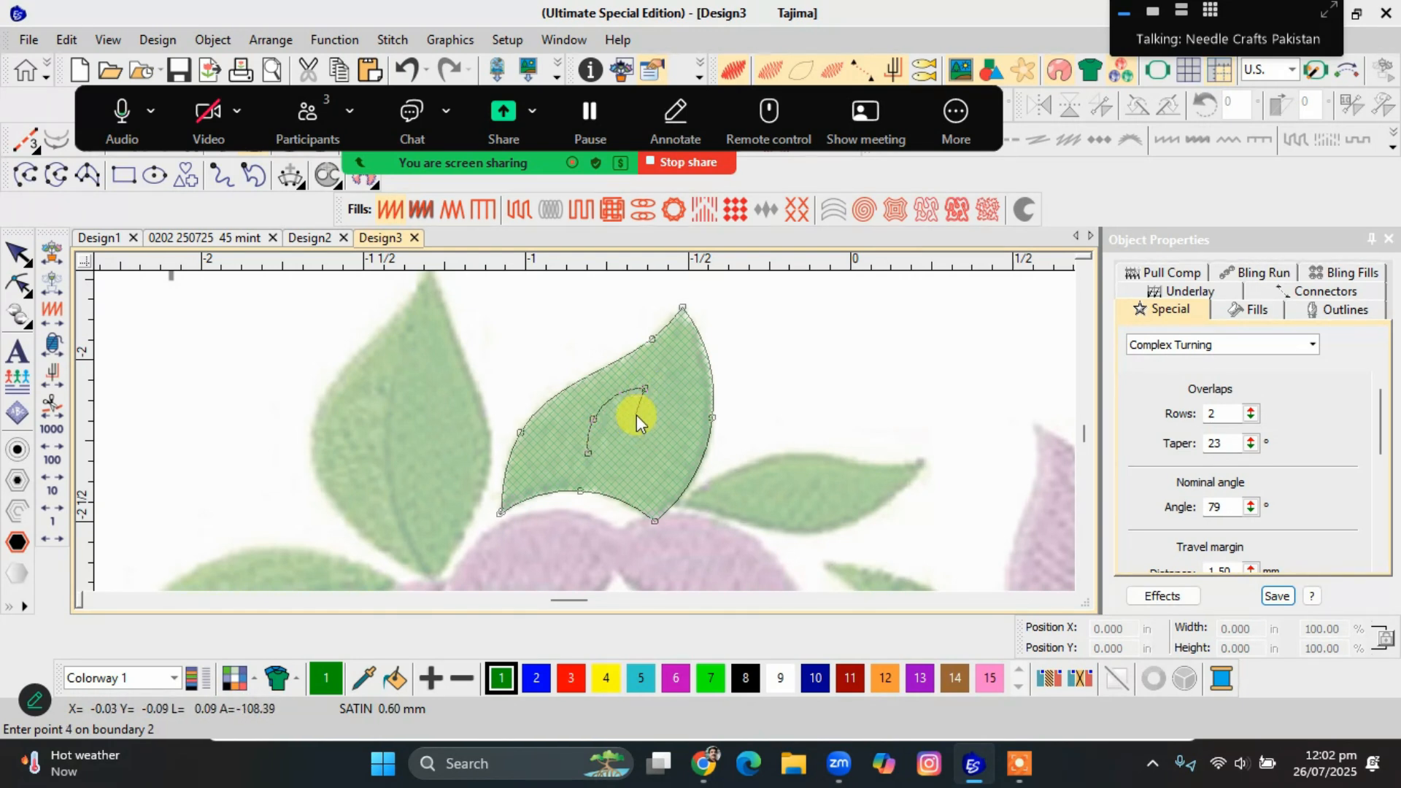
pyautogui.click(634, 417)
pyautogui.click(628, 447)
pyautogui.click(594, 457)
pyautogui.press('Return')
# Add a second, round hole boundary beside the first one, near the green leaf's right edge.
pyautogui.click(660, 438)
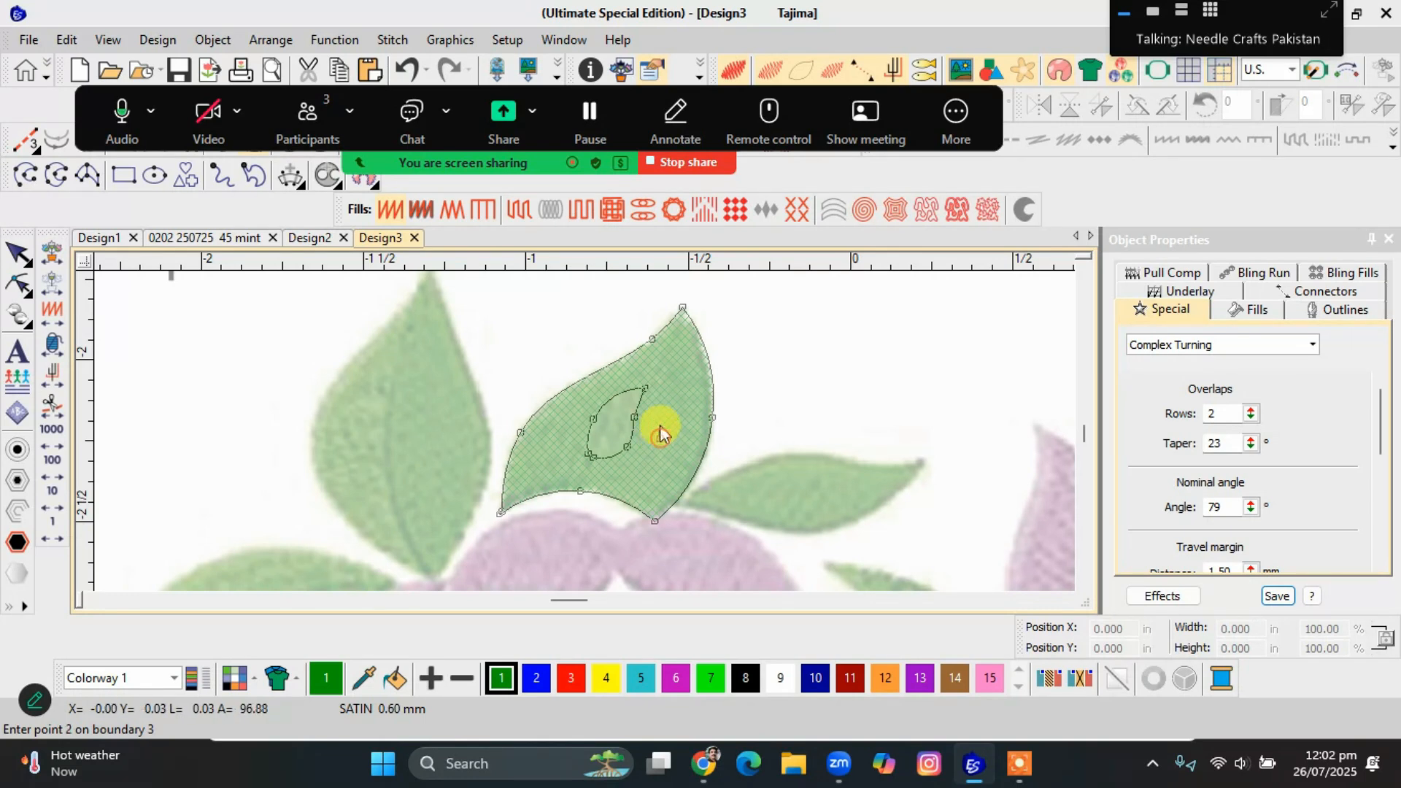
pyautogui.click(659, 395)
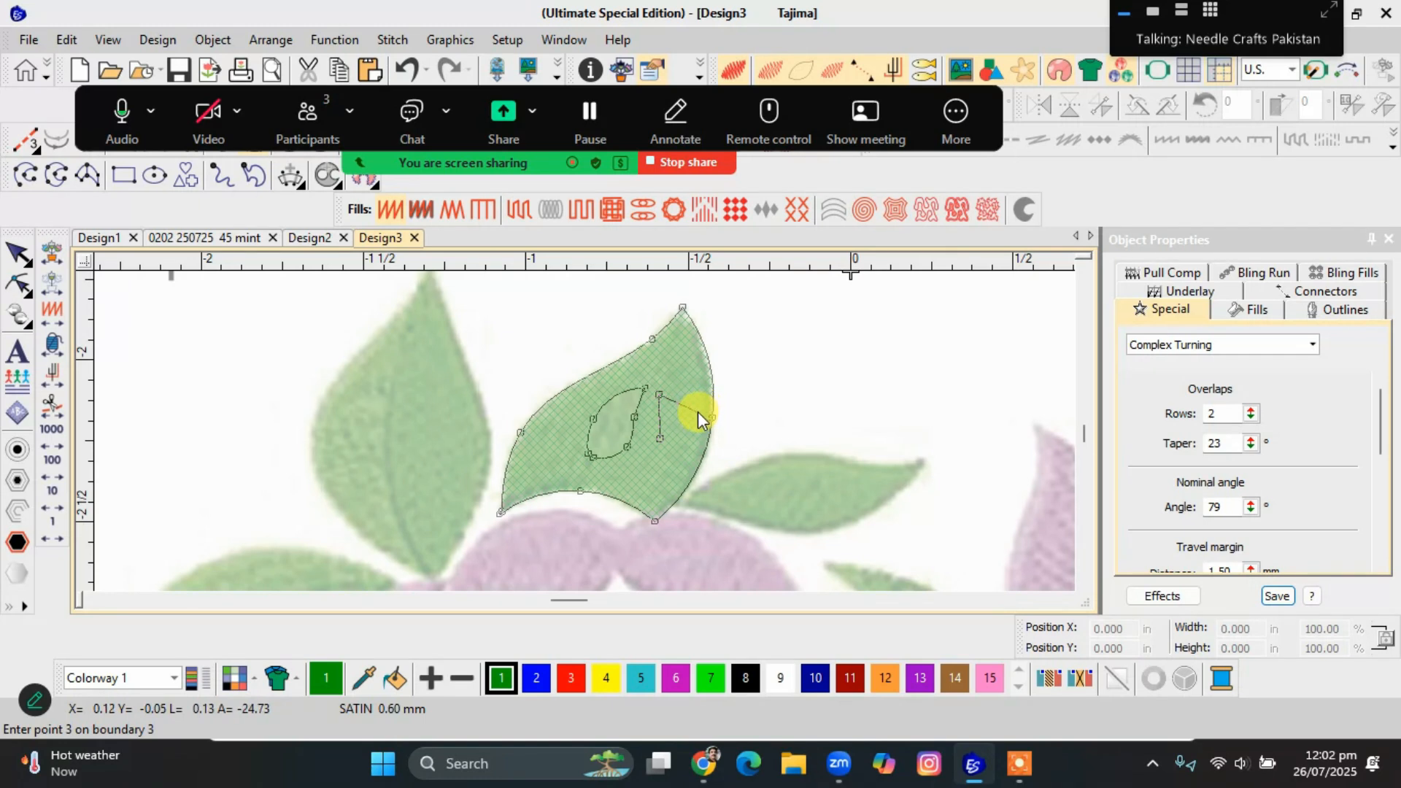
pyautogui.click(699, 410)
pyautogui.press('Return')
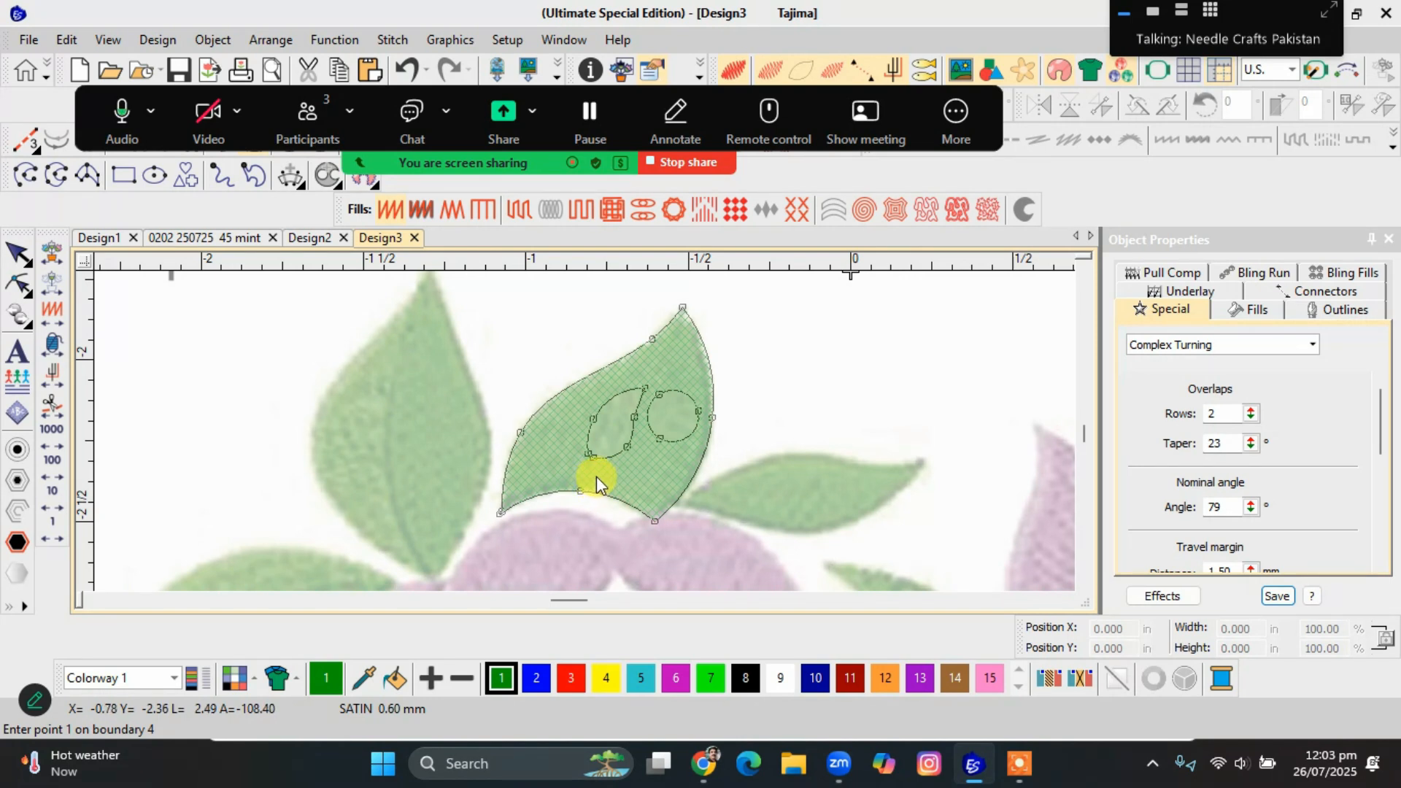
# Finish the boundaries and place the stitch entry point on the leaf's left edge and the exit point near its lower right corner.
pyautogui.press('Return')
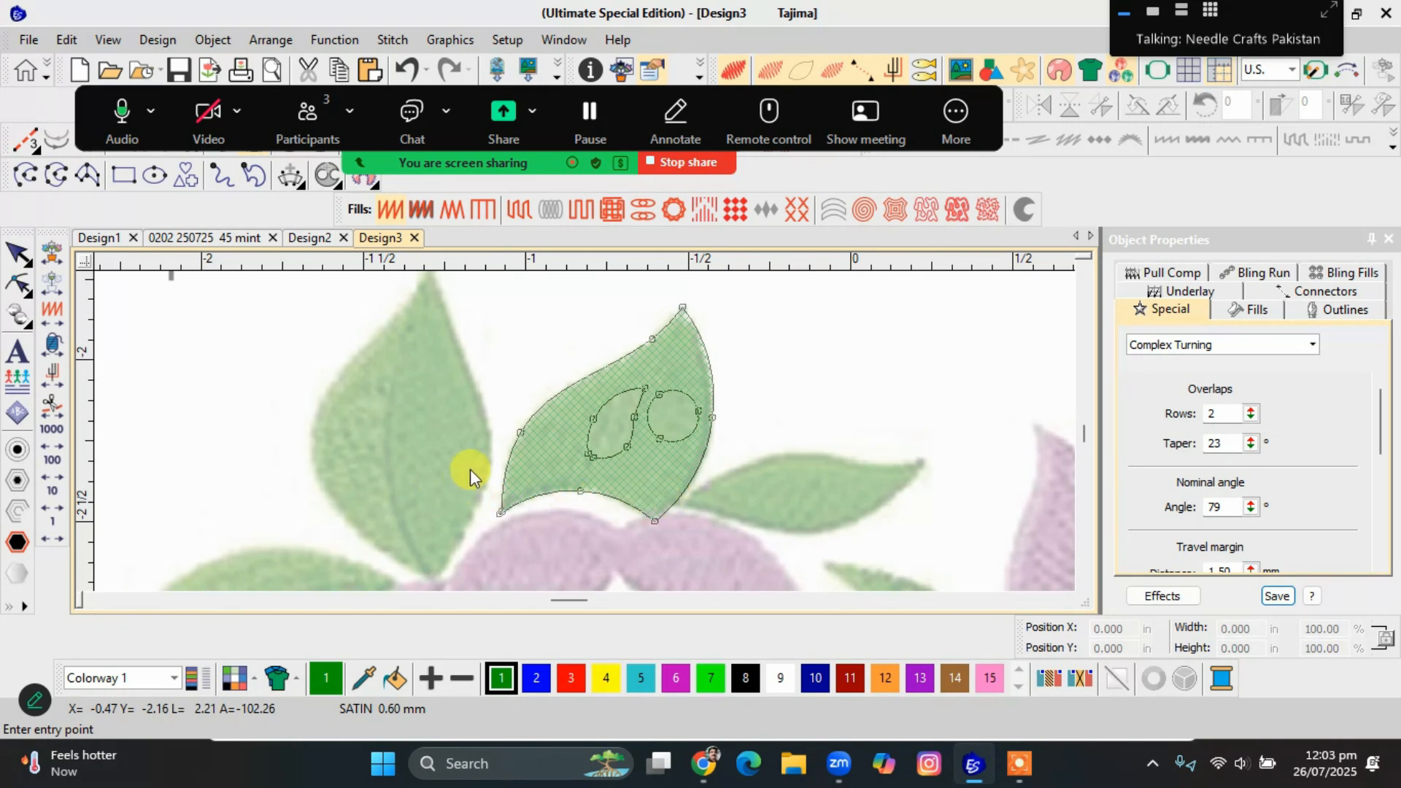
pyautogui.click(510, 457)
pyautogui.click(676, 496)
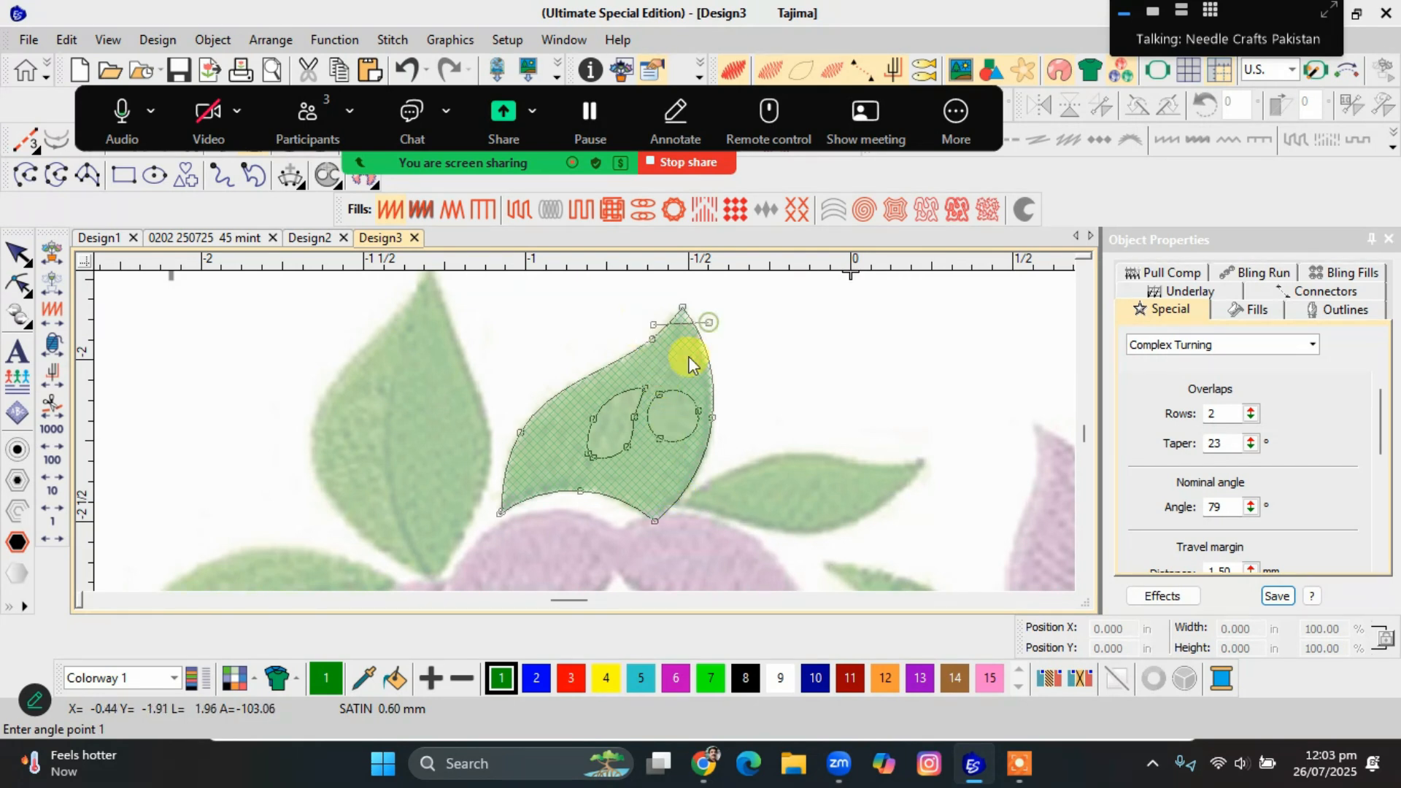
# Add stitch angle lines across the leaf's middle and base below the one at its tip, and generate the turning satin stitches.
pyautogui.click(580, 365)
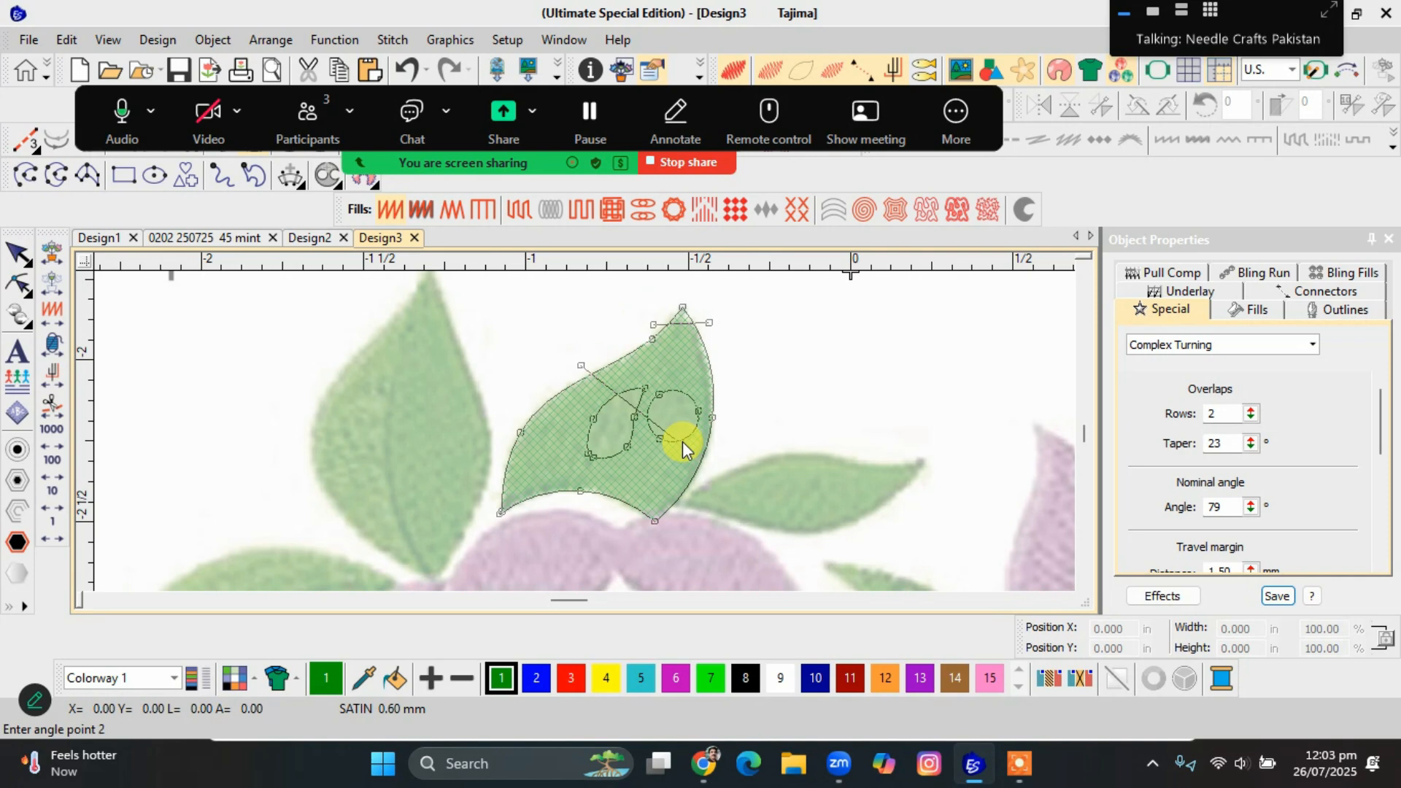
pyautogui.click(682, 441)
pyautogui.click(493, 483)
pyautogui.click(703, 485)
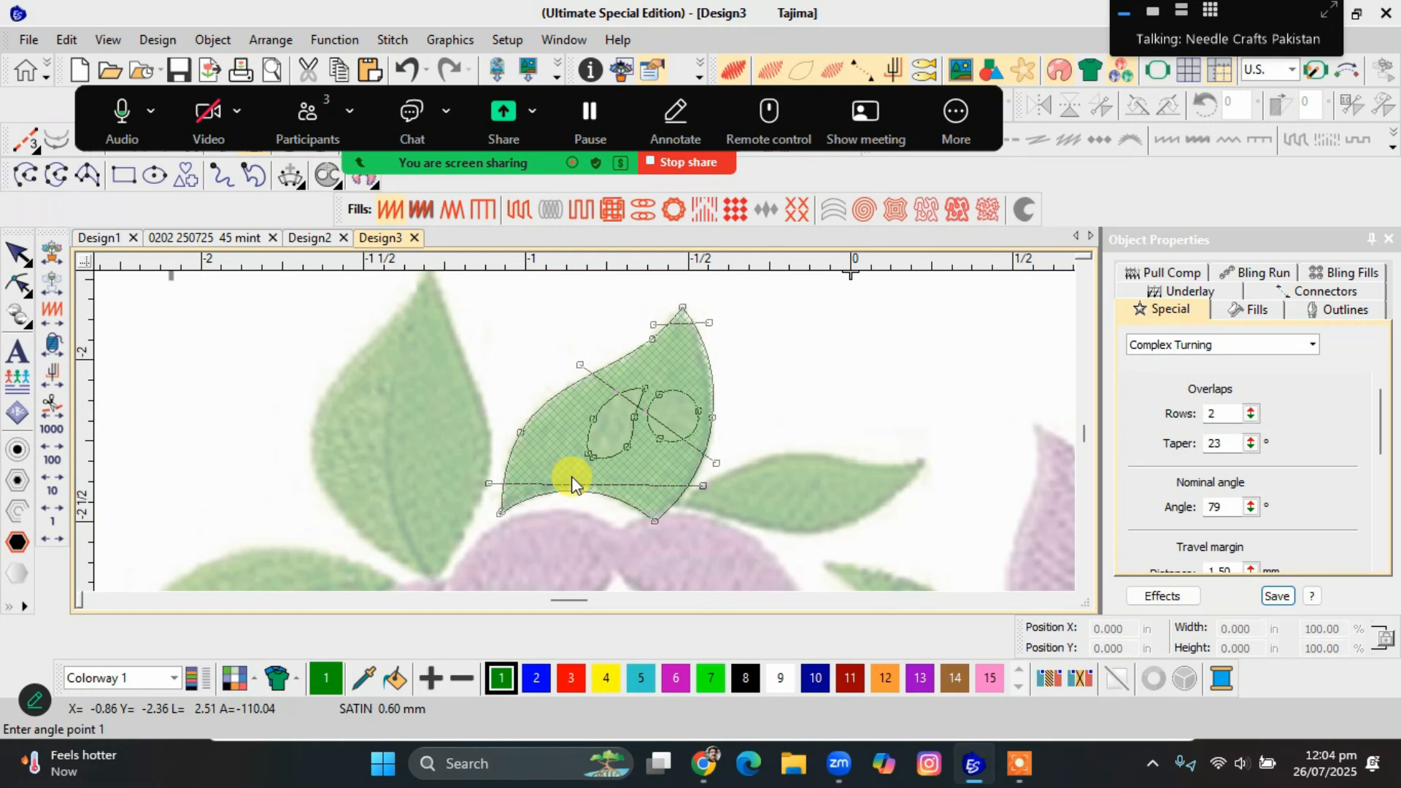
pyautogui.press('Return')
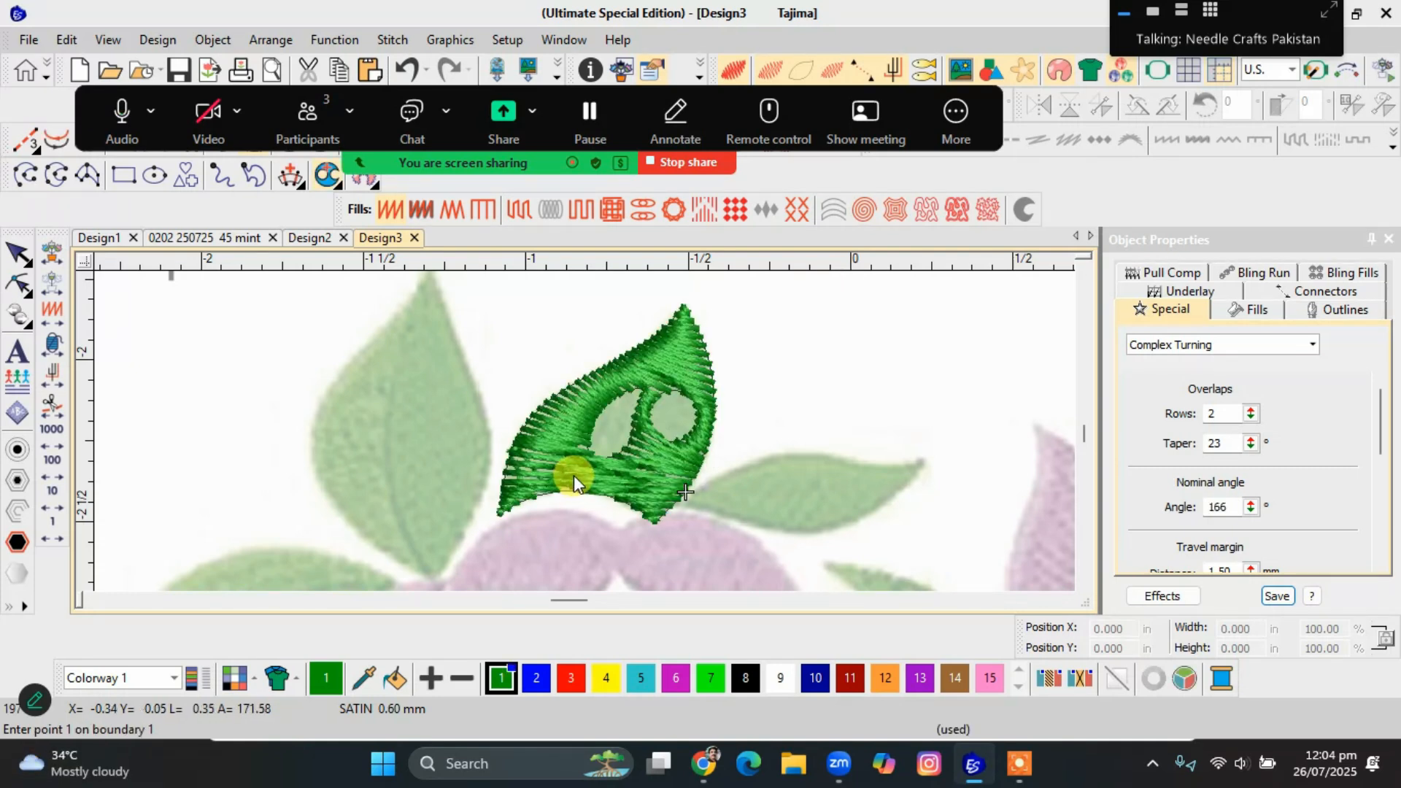
pyautogui.press('Escape')
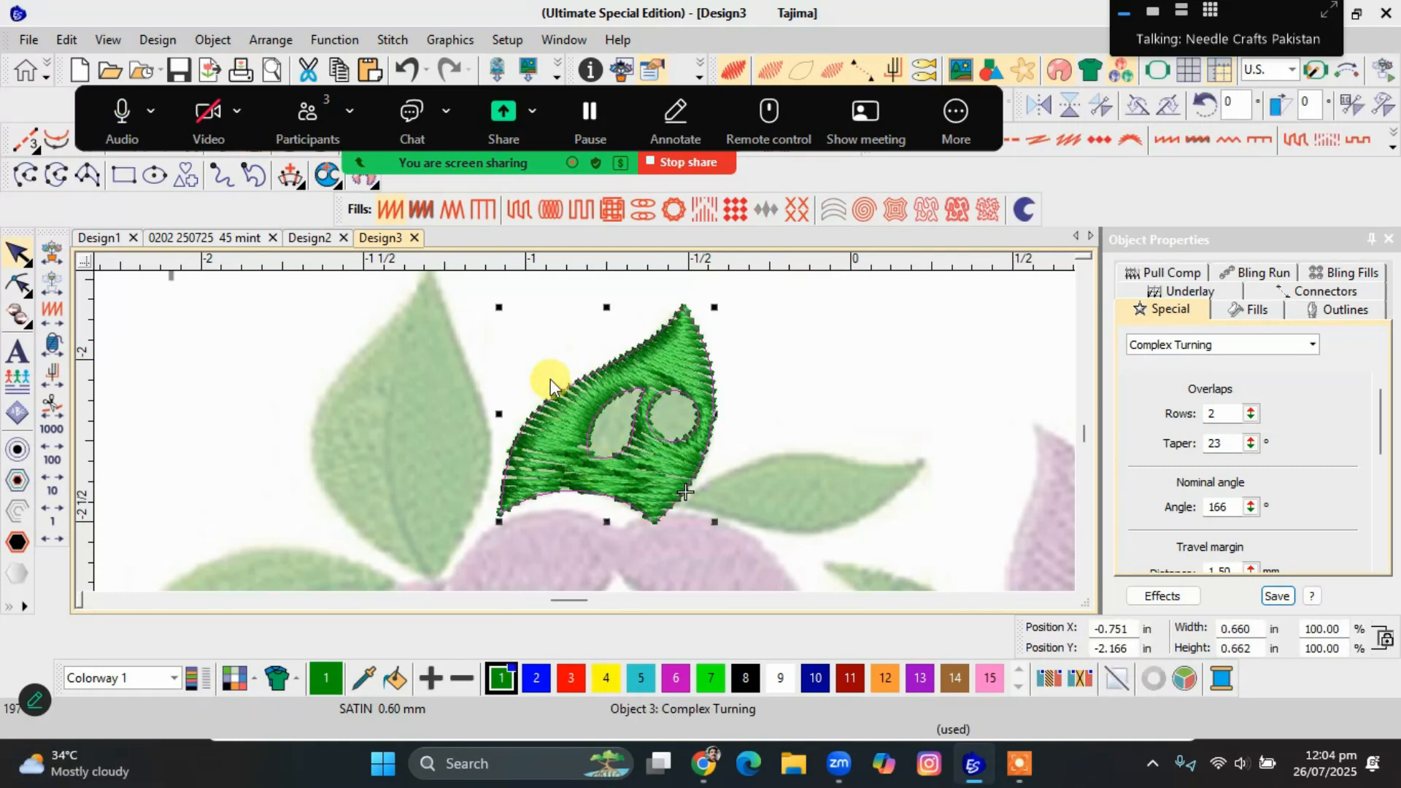
# Change the leaf's fill from Satin to Tatami and enlarge it proportionally to about 1.67 in wide.
pyautogui.click(518, 210)
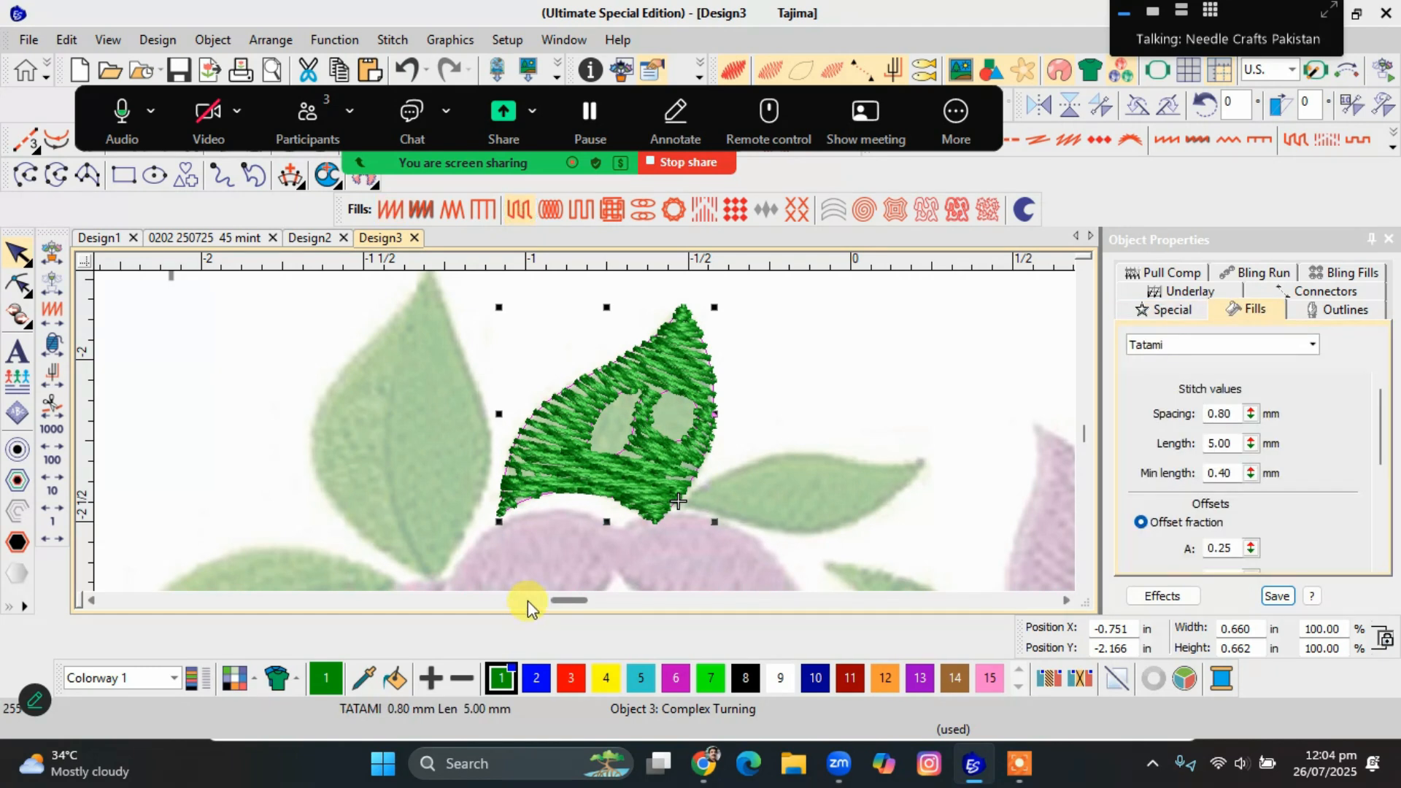
pyautogui.scroll(-1, 585, 437)
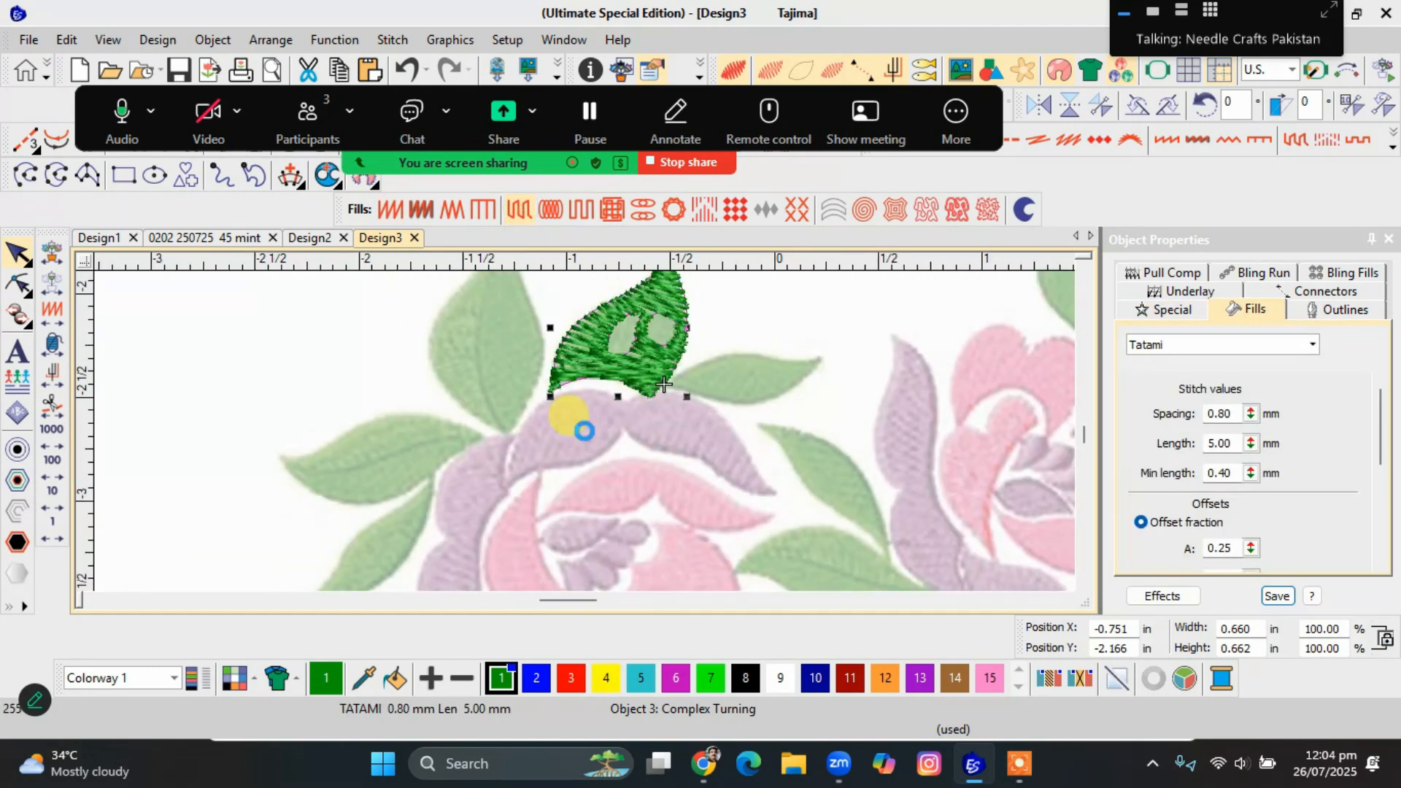
pyautogui.moveTo(686, 397); pyautogui.dragTo(752, 538)
pyautogui.scroll(-1, 584, 430)
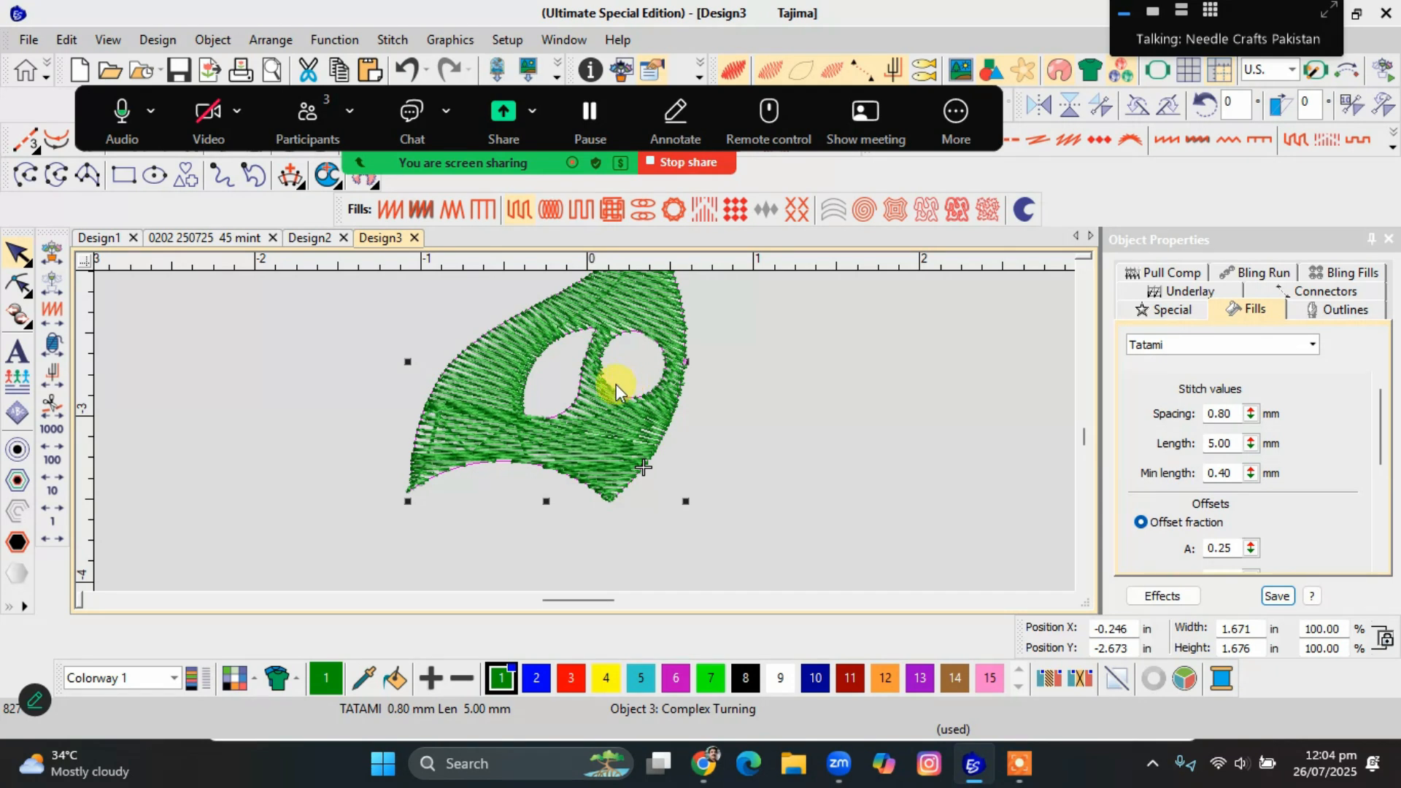
pyautogui.scroll(1, 616, 384)
# Reshape the leaf by deleting the boundary points of both inner holes.
pyautogui.click(583, 431)
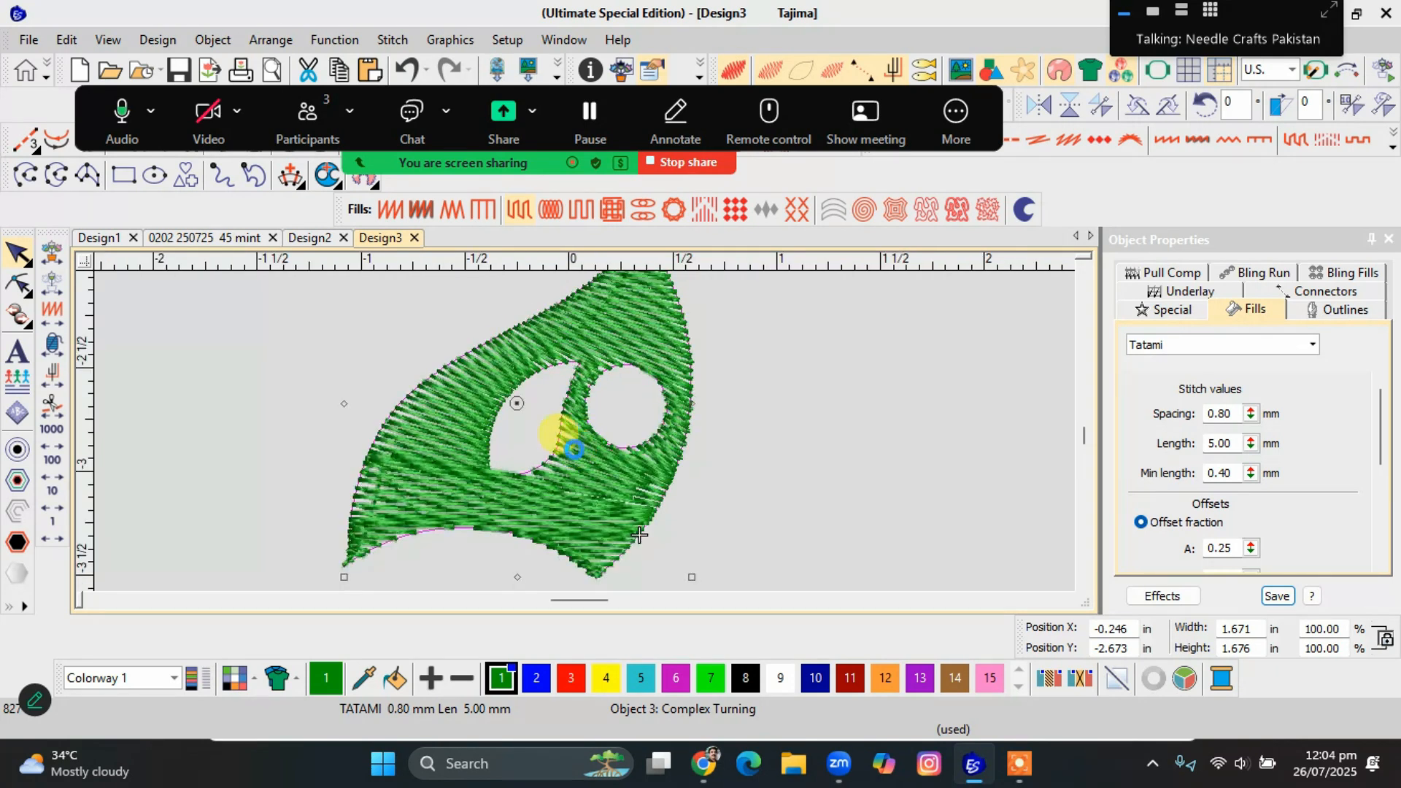
pyautogui.press('h')
pyautogui.moveTo(580, 379); pyautogui.dragTo(470, 527)
pyautogui.press('Delete')
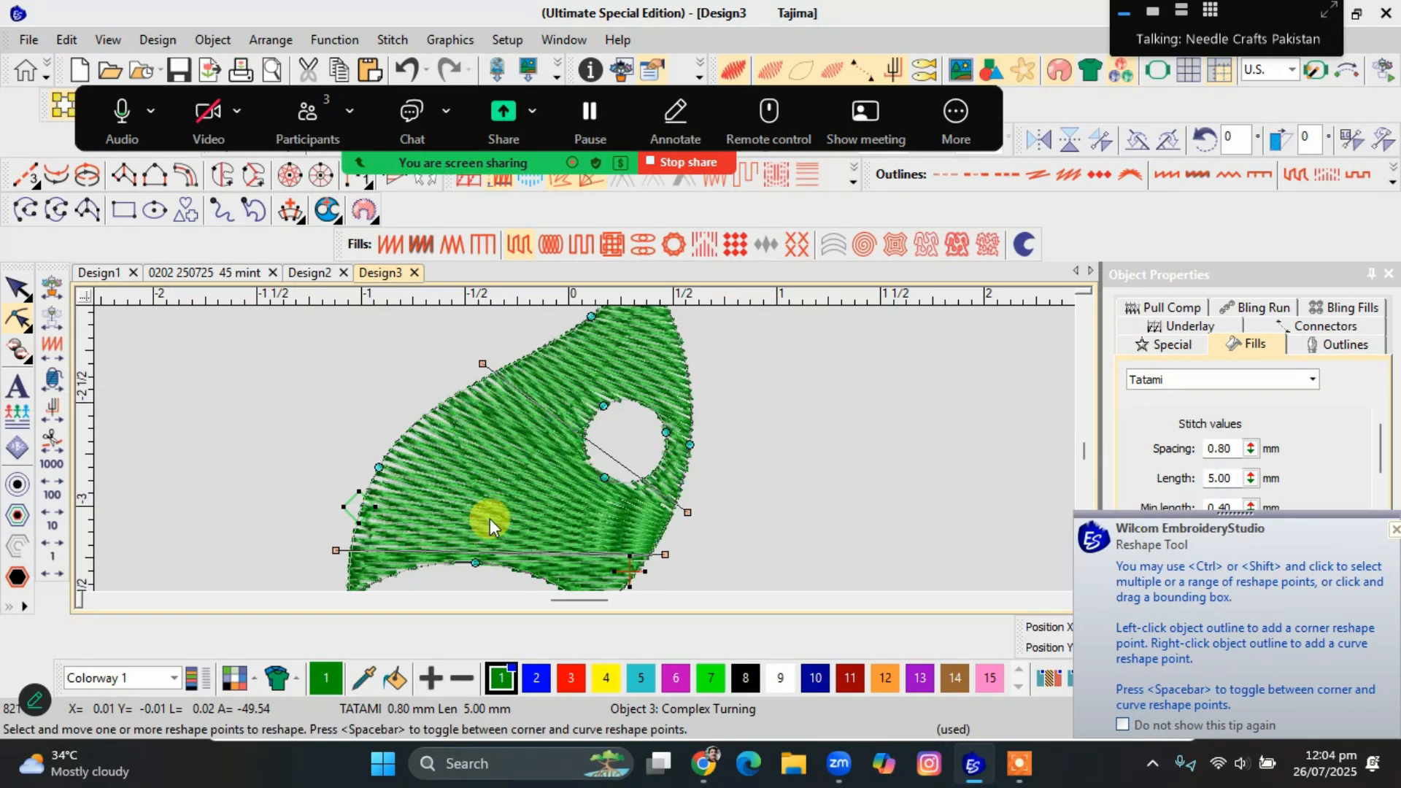
pyautogui.moveTo(565, 385); pyautogui.dragTo(610, 483)
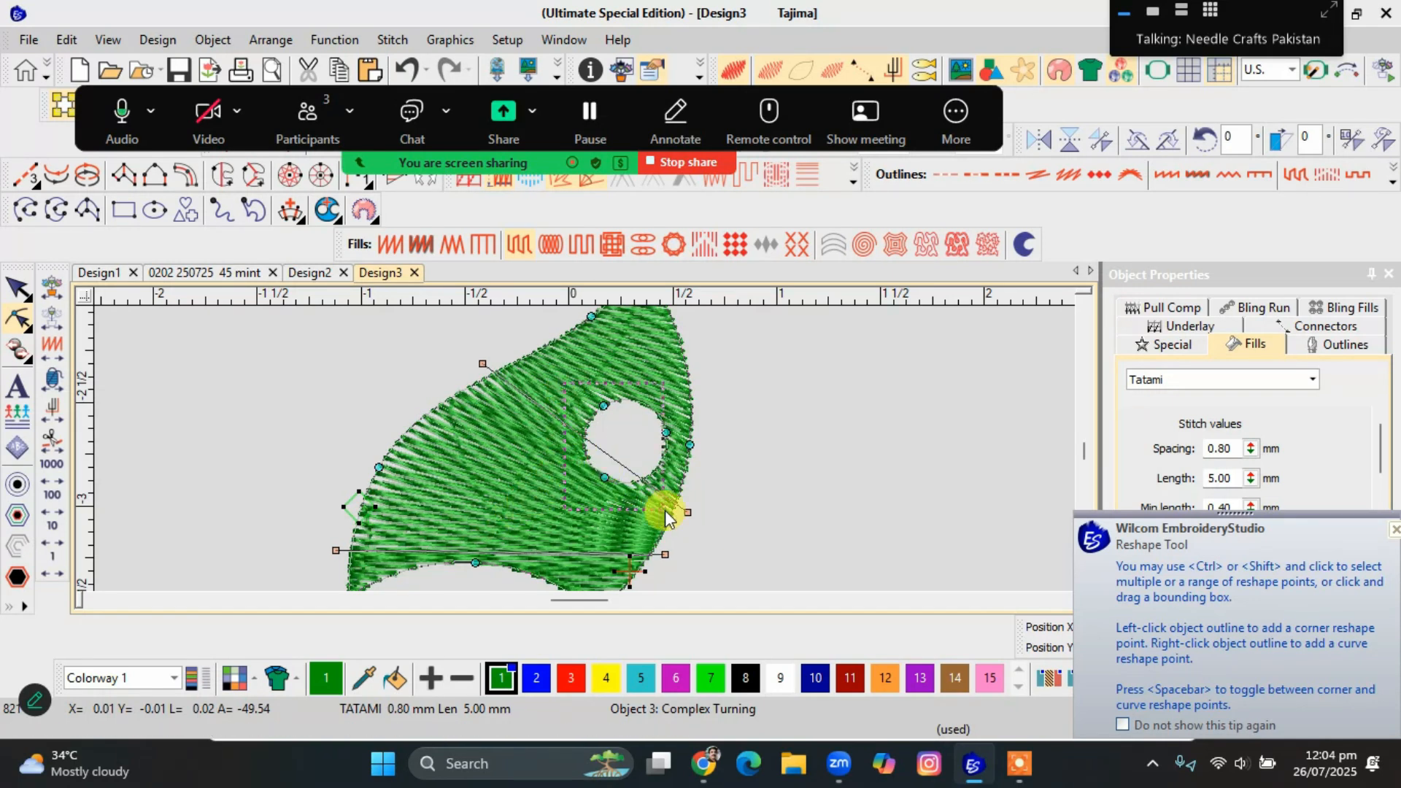
pyautogui.press('Delete')
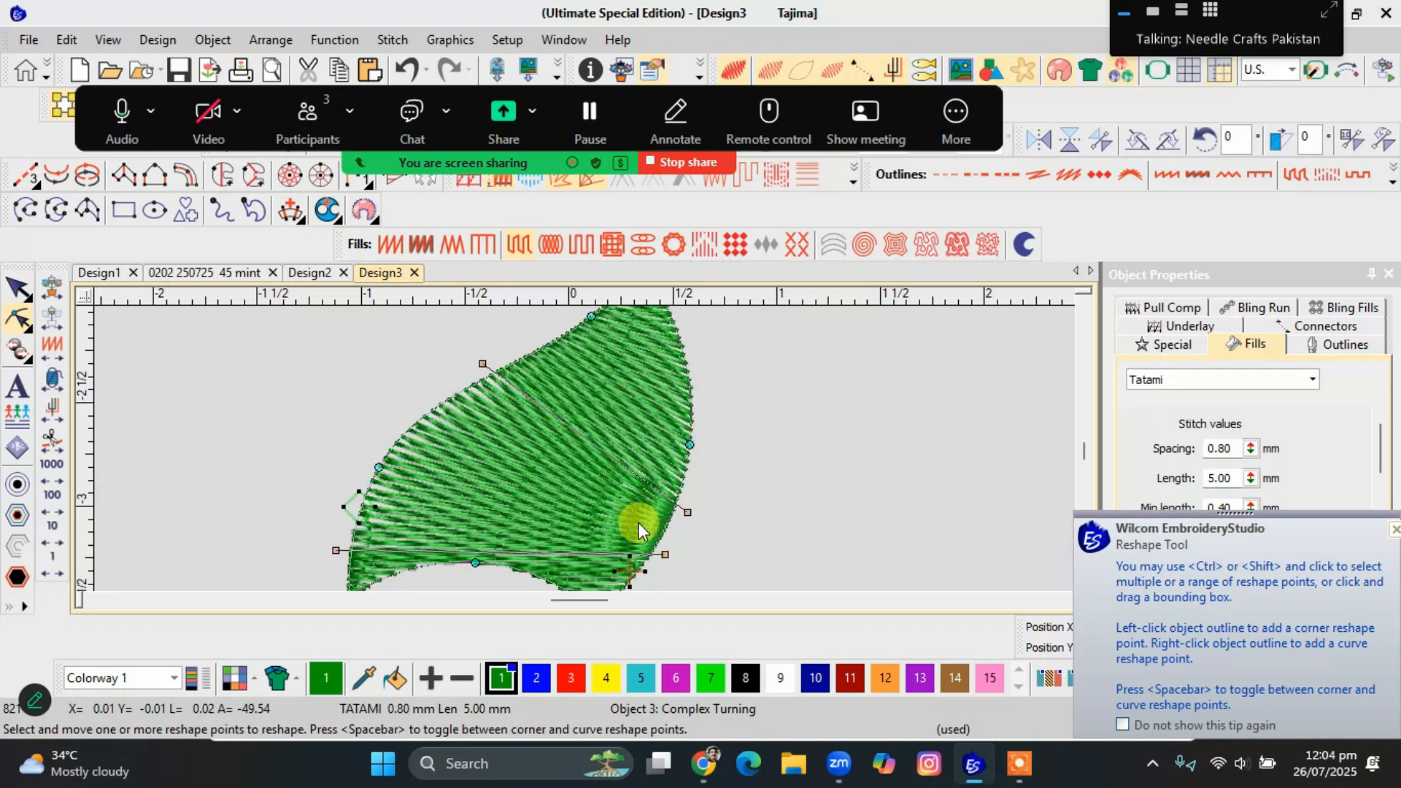
# Adjust the leaf's middle and lower stitch angle lines so the rows slant down toward the right edge.
pyautogui.moveTo(665, 554); pyautogui.dragTo(702, 464)
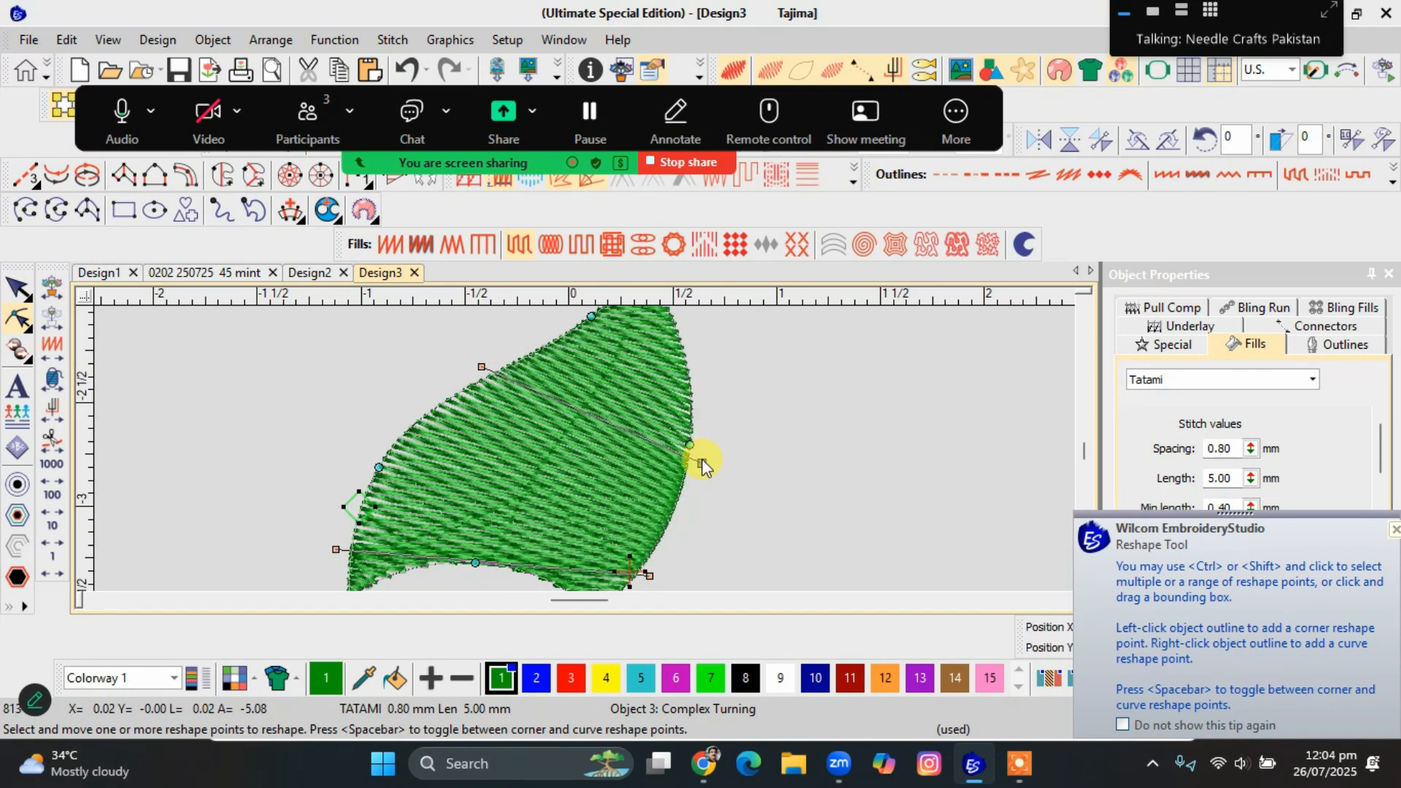
pyautogui.scroll(-2, 694, 498)
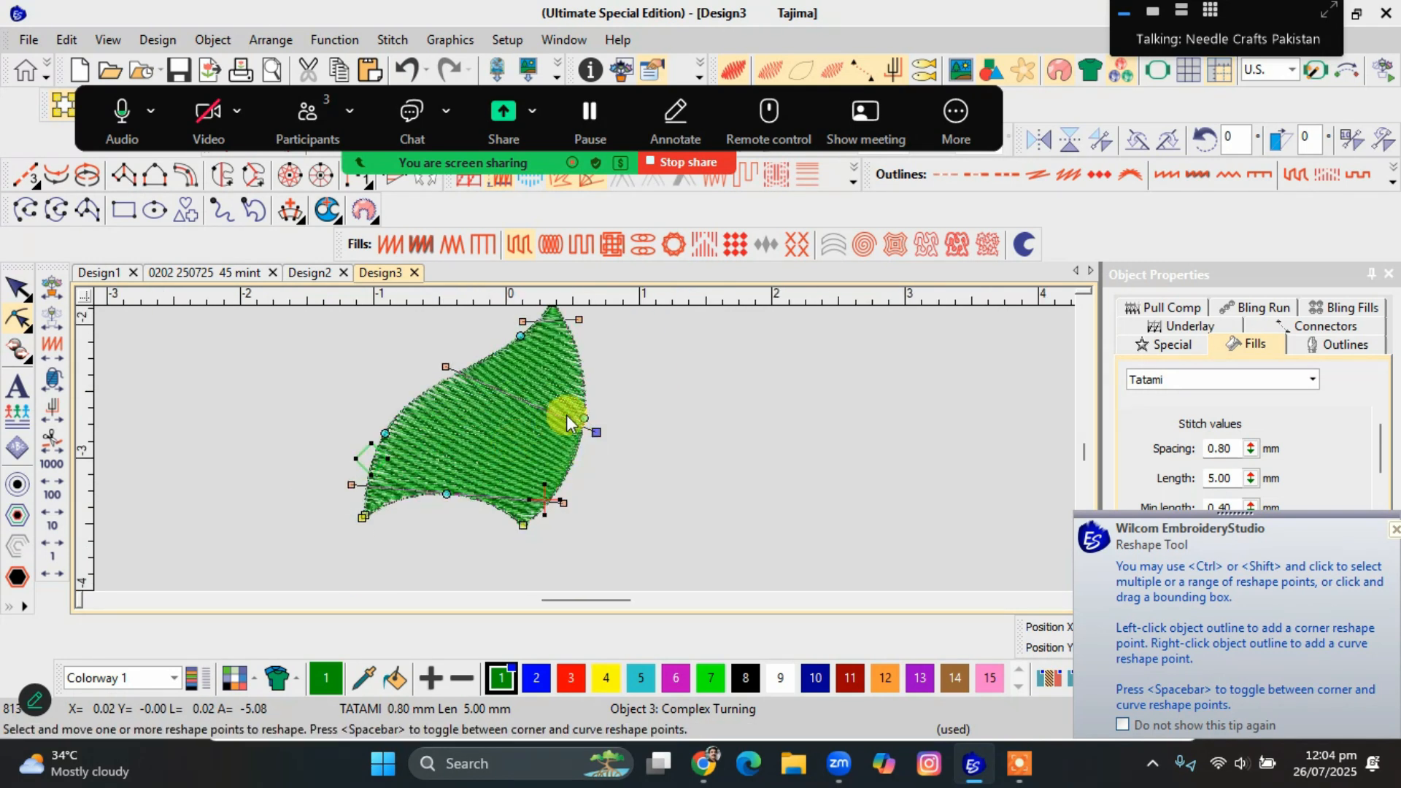
pyautogui.moveTo(352, 484); pyautogui.dragTo(341, 453)
pyautogui.click(334, 503)
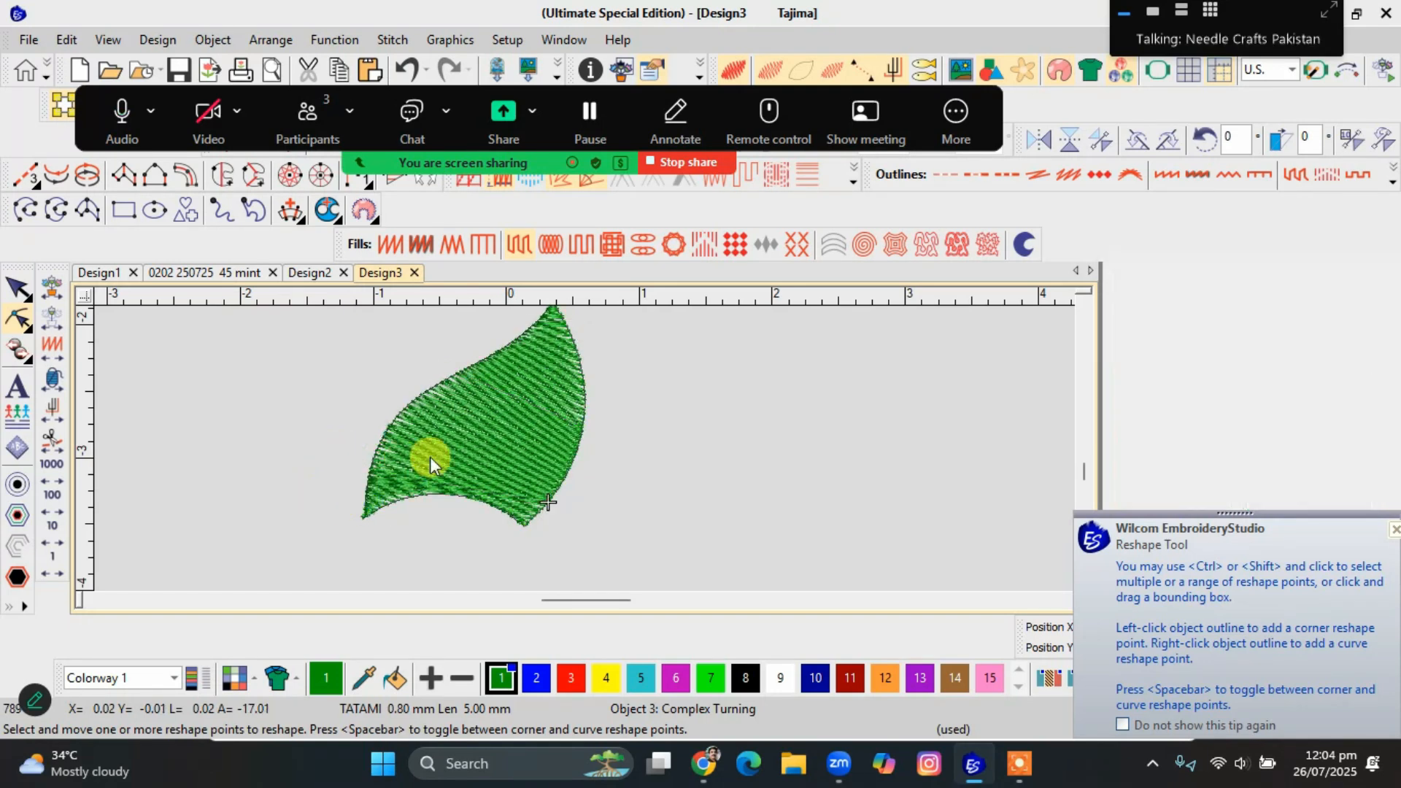
# Examine the leaf's stitches close up, and review its Complex Turning settings and Tatami spacing, length and offset values.
pyautogui.scroll(-1, 431, 460)
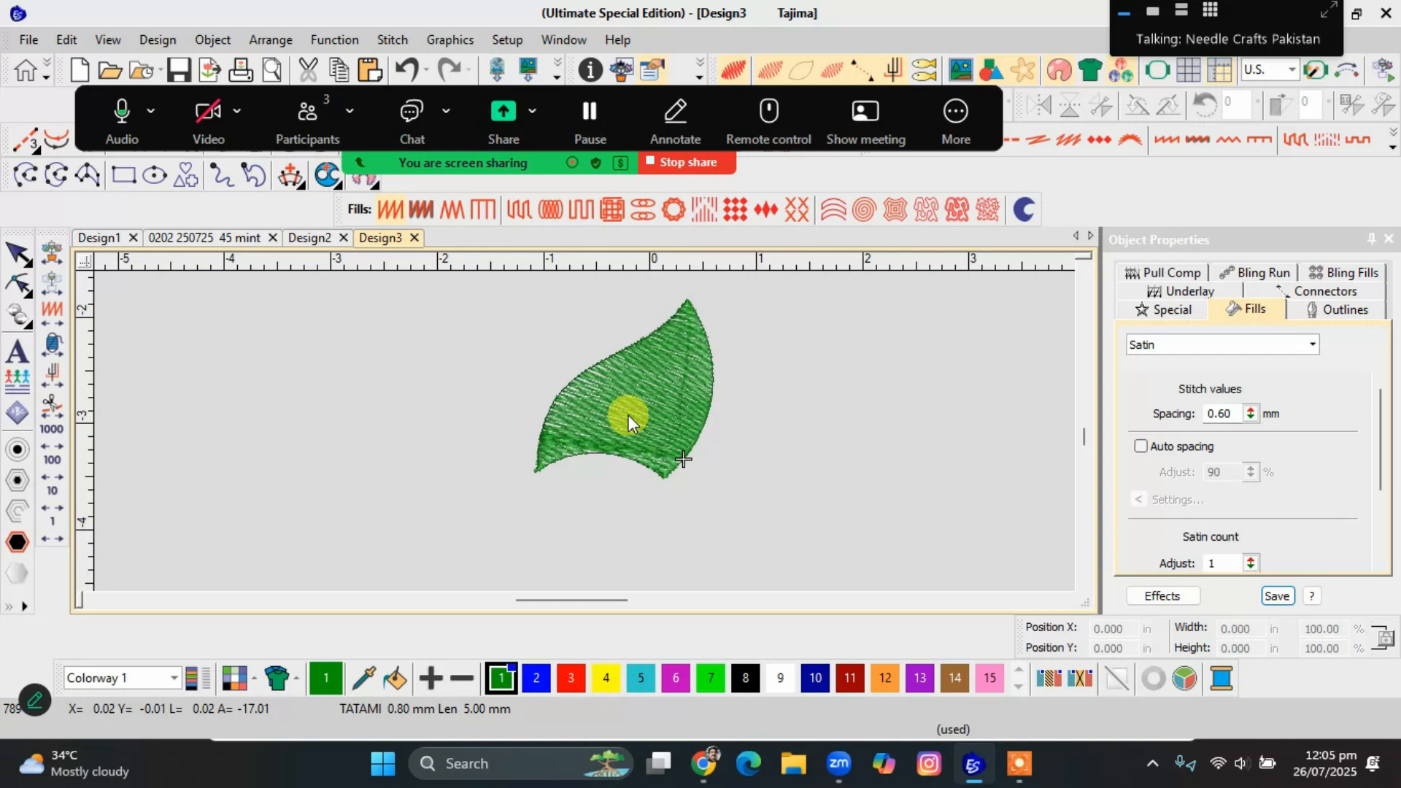
pyautogui.scroll(3, 580, 431)
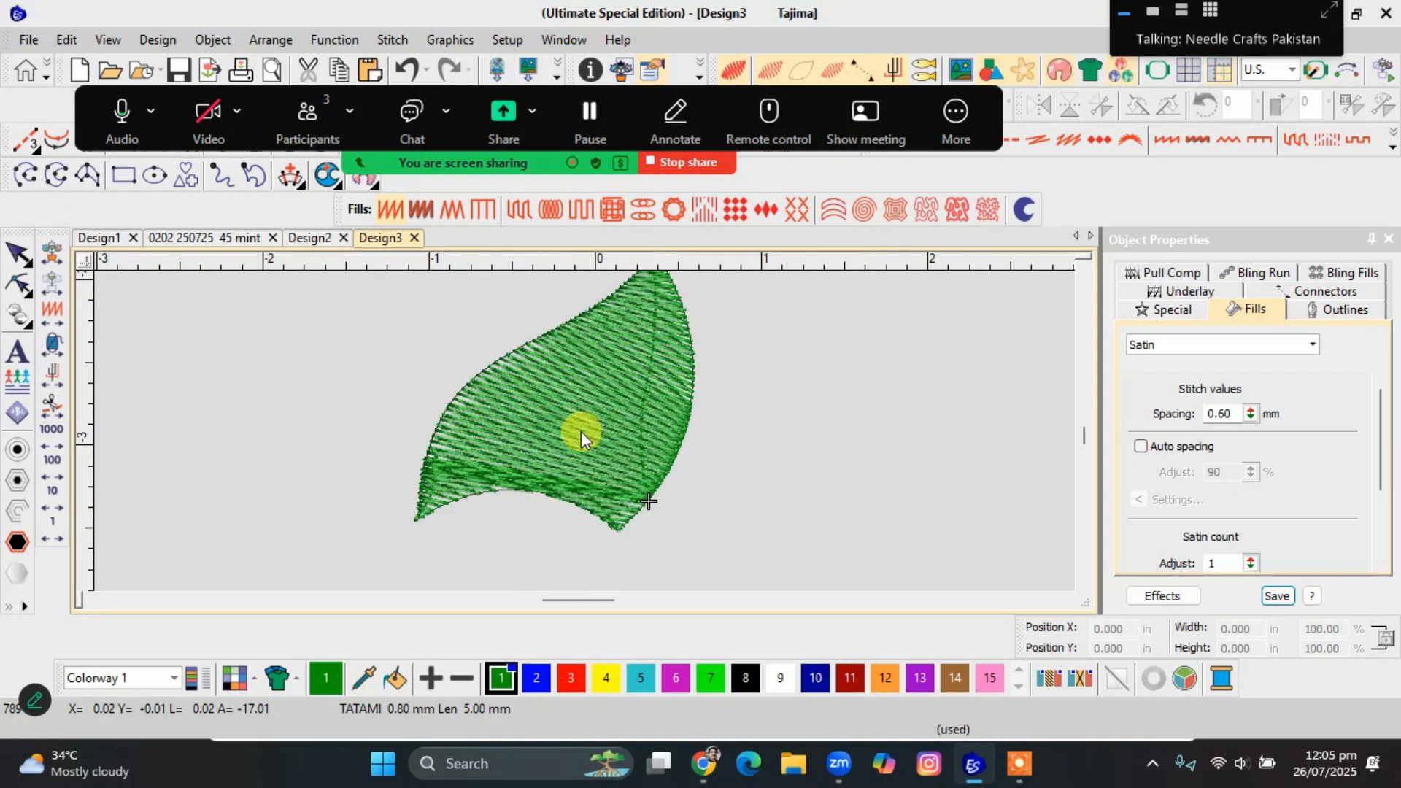
pyautogui.scroll(-2, 585, 431)
pyautogui.scroll(2, 585, 431)
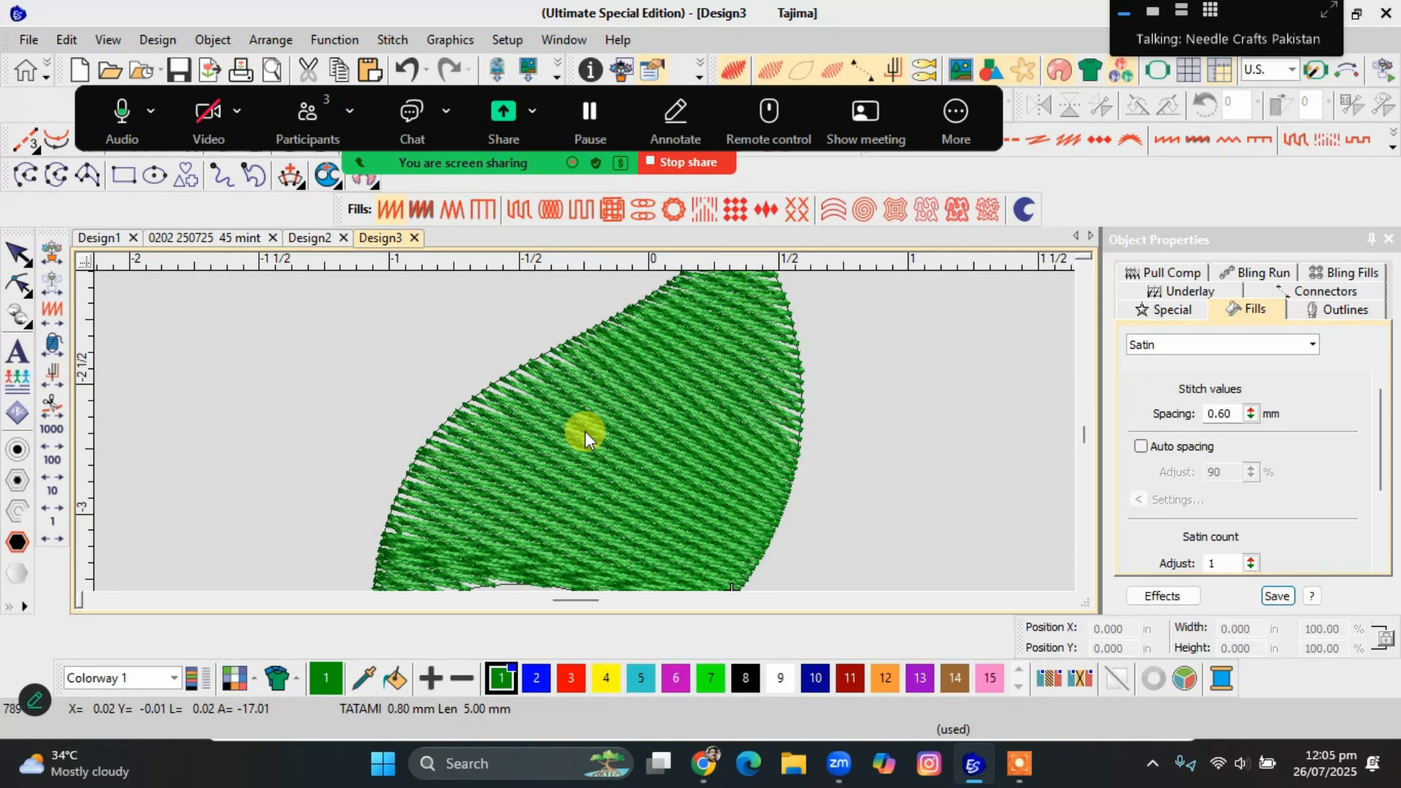
pyautogui.scroll(-1, 585, 431)
pyautogui.click(585, 431)
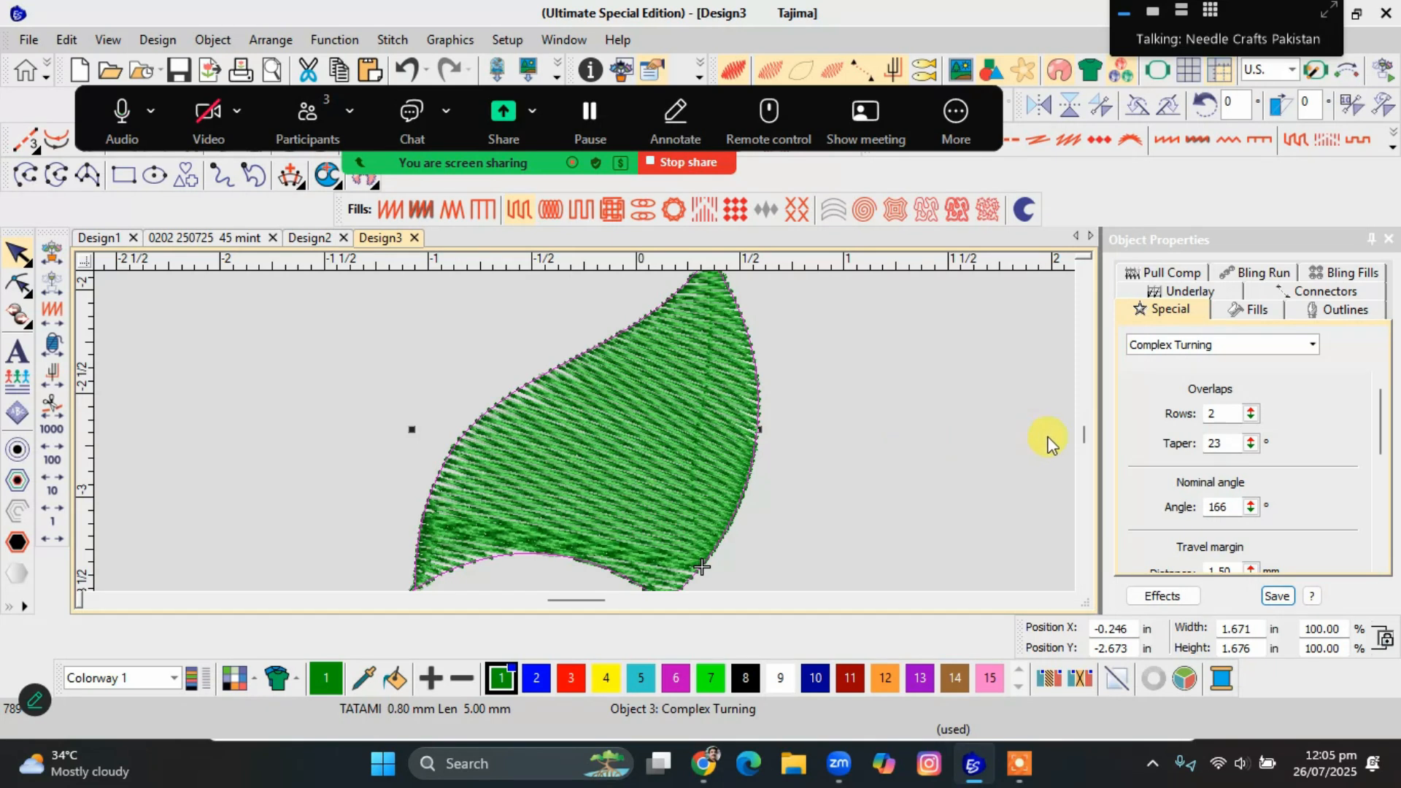
pyautogui.scroll(-2, 1266, 427)
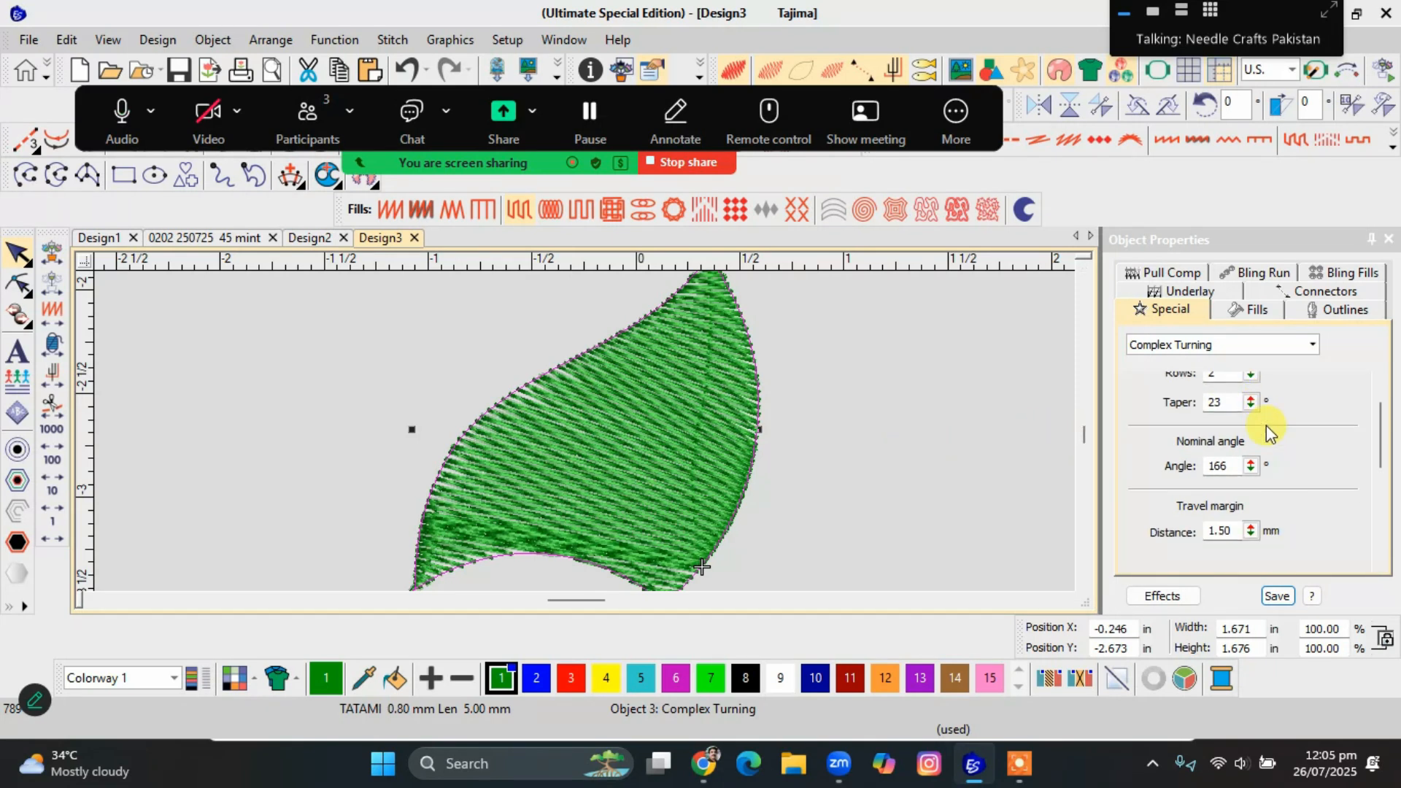
pyautogui.scroll(1, 1267, 427)
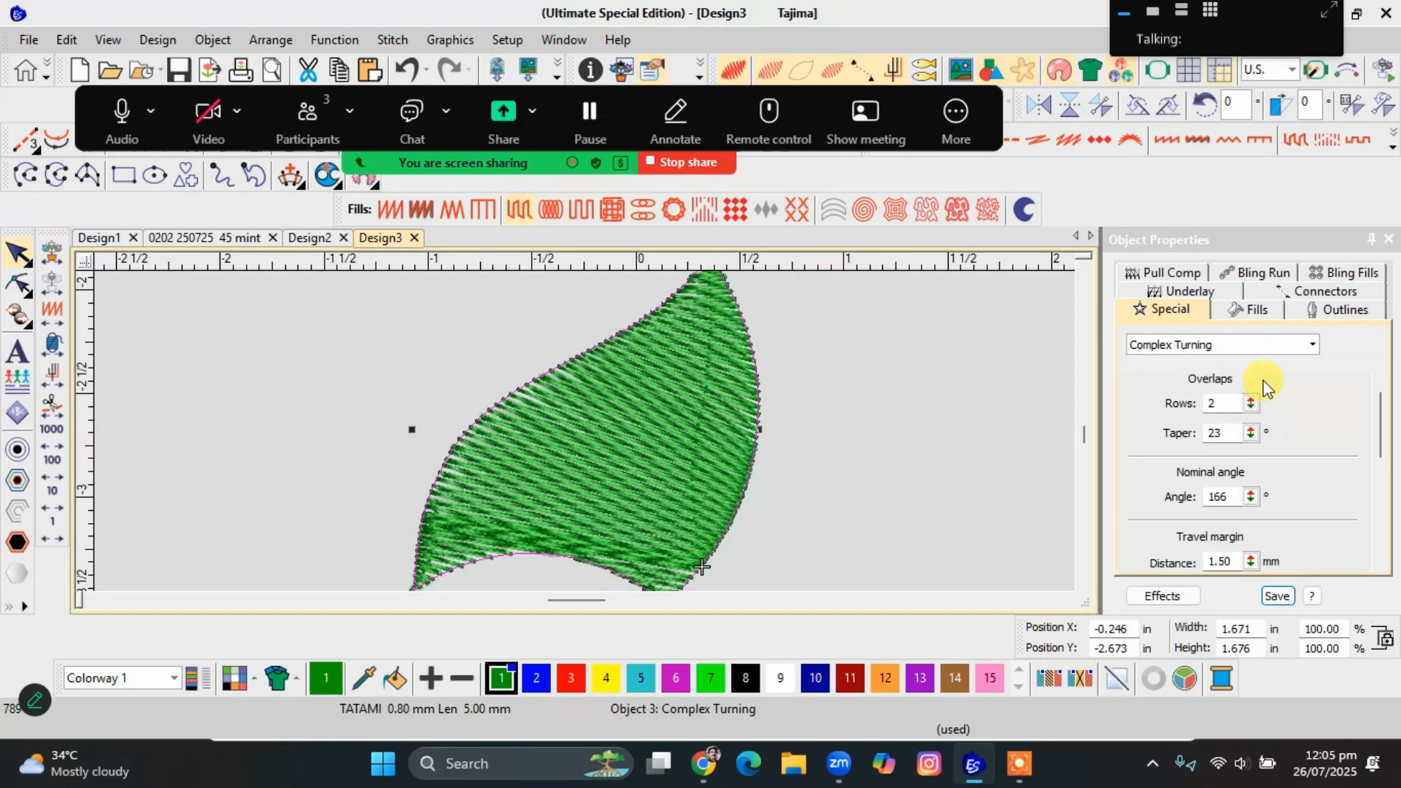
pyautogui.click(1256, 314)
pyautogui.scroll(-3, 1251, 420)
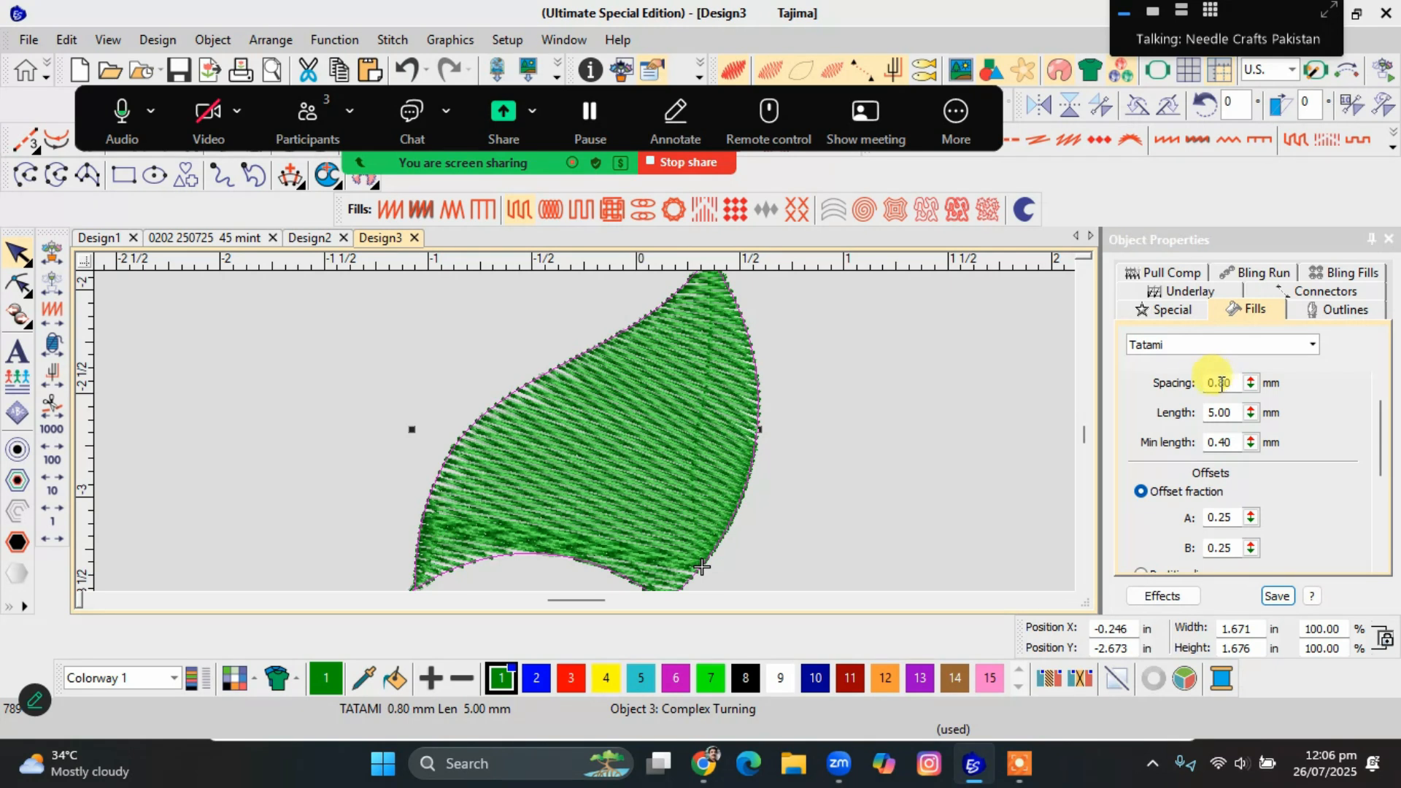
pyautogui.click(985, 393)
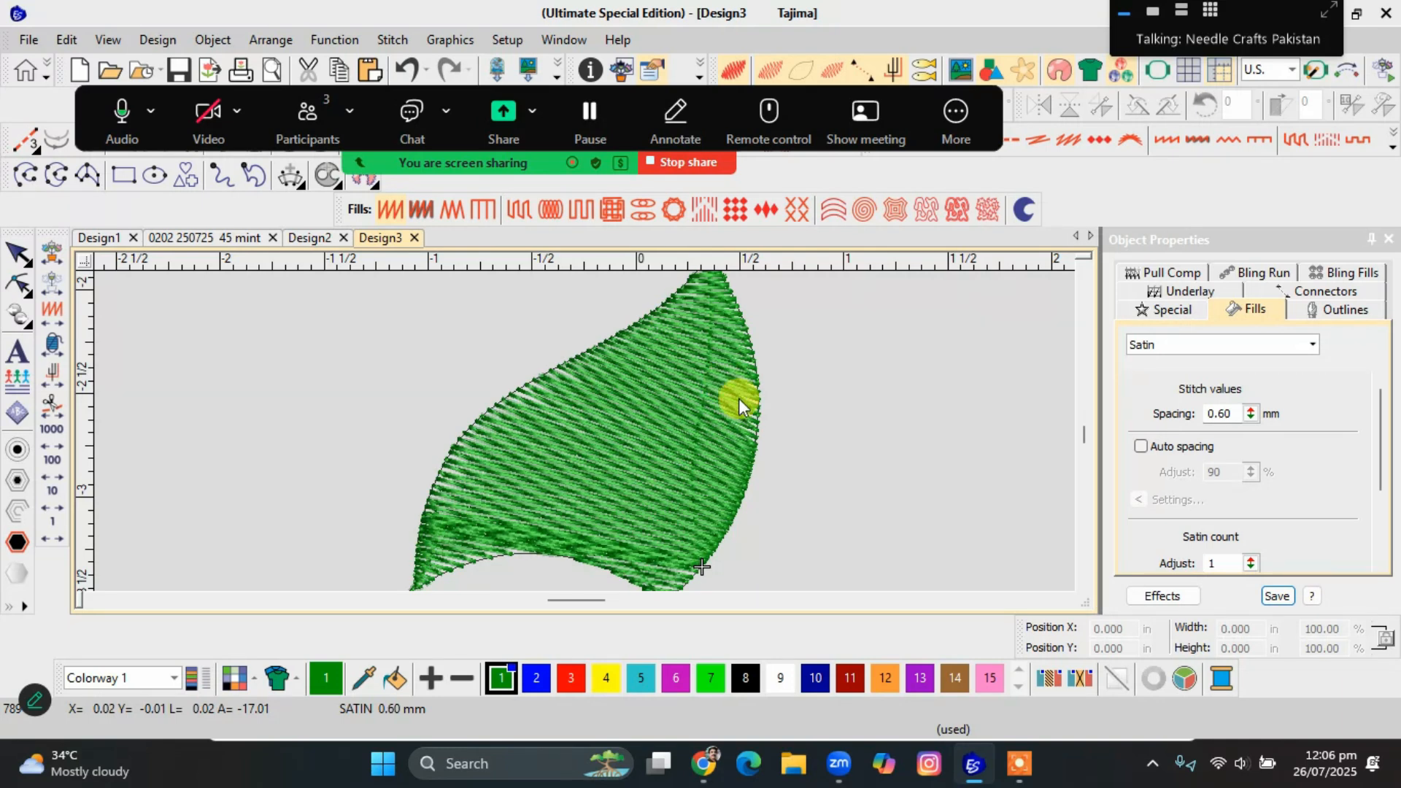
# Uncover the digitizing toolbars and digitize a small Star object about 0.245 in across, right of the leaf.
pyautogui.moveTo(563, 94); pyautogui.dragTo(565, 255)
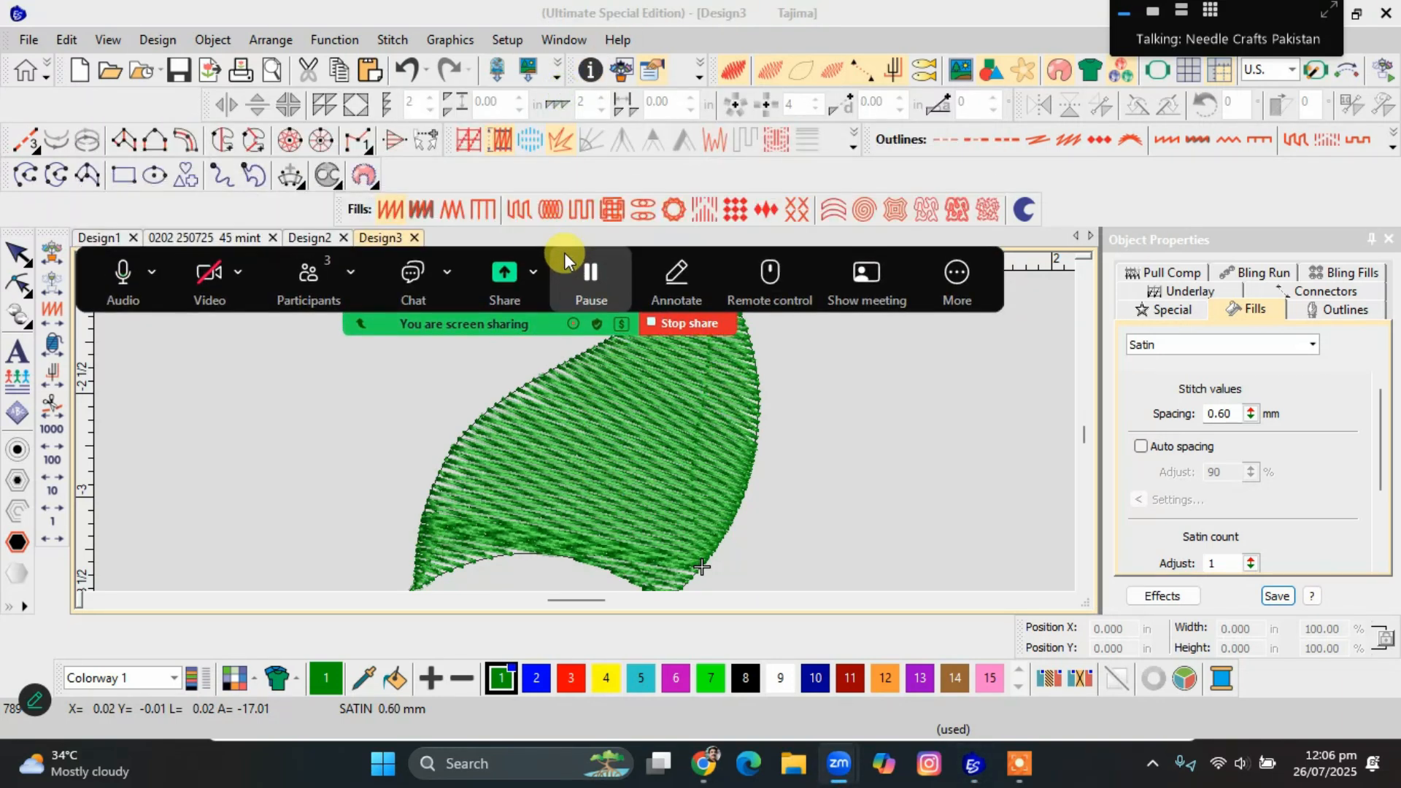
pyautogui.click(298, 140)
pyautogui.click(838, 468)
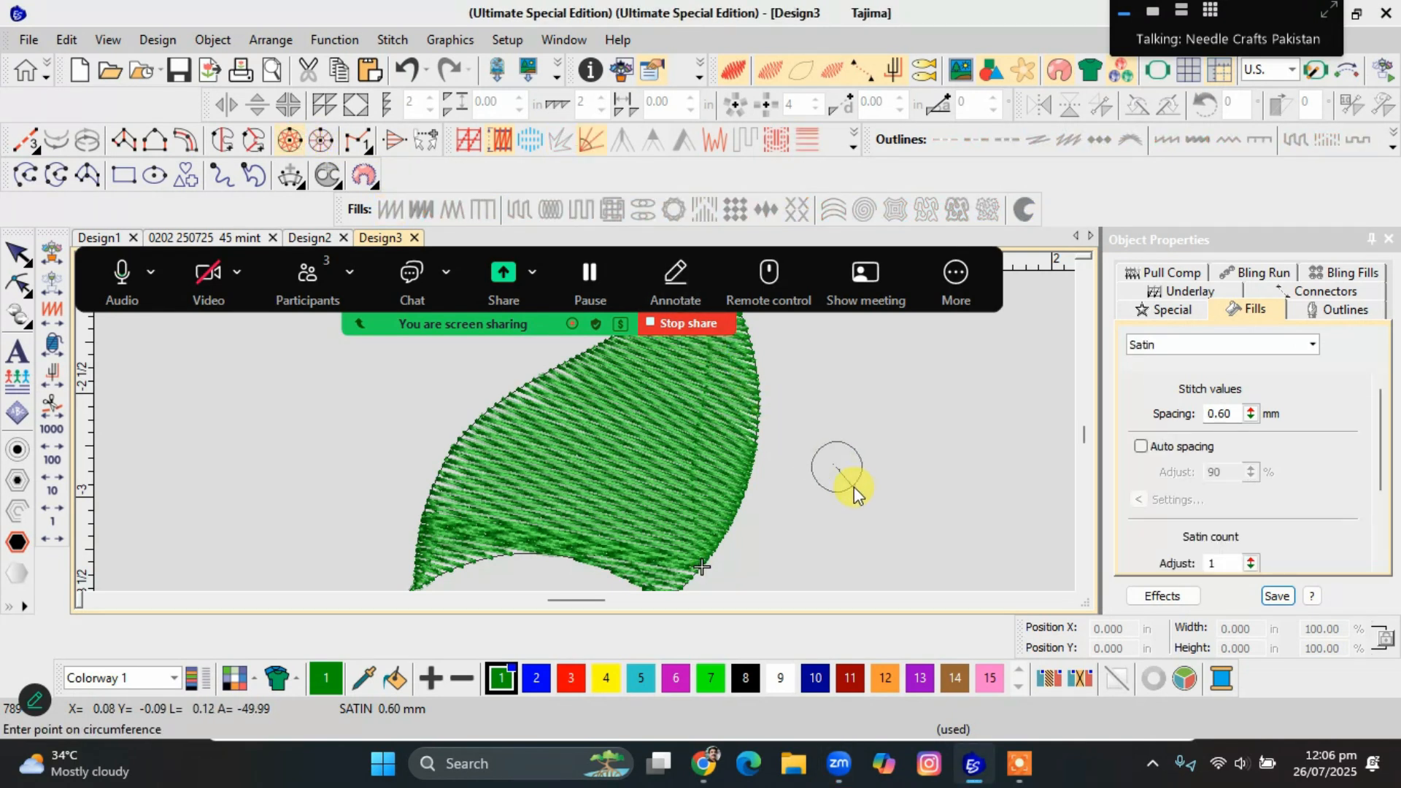
pyautogui.click(853, 487)
pyautogui.press('Escape')
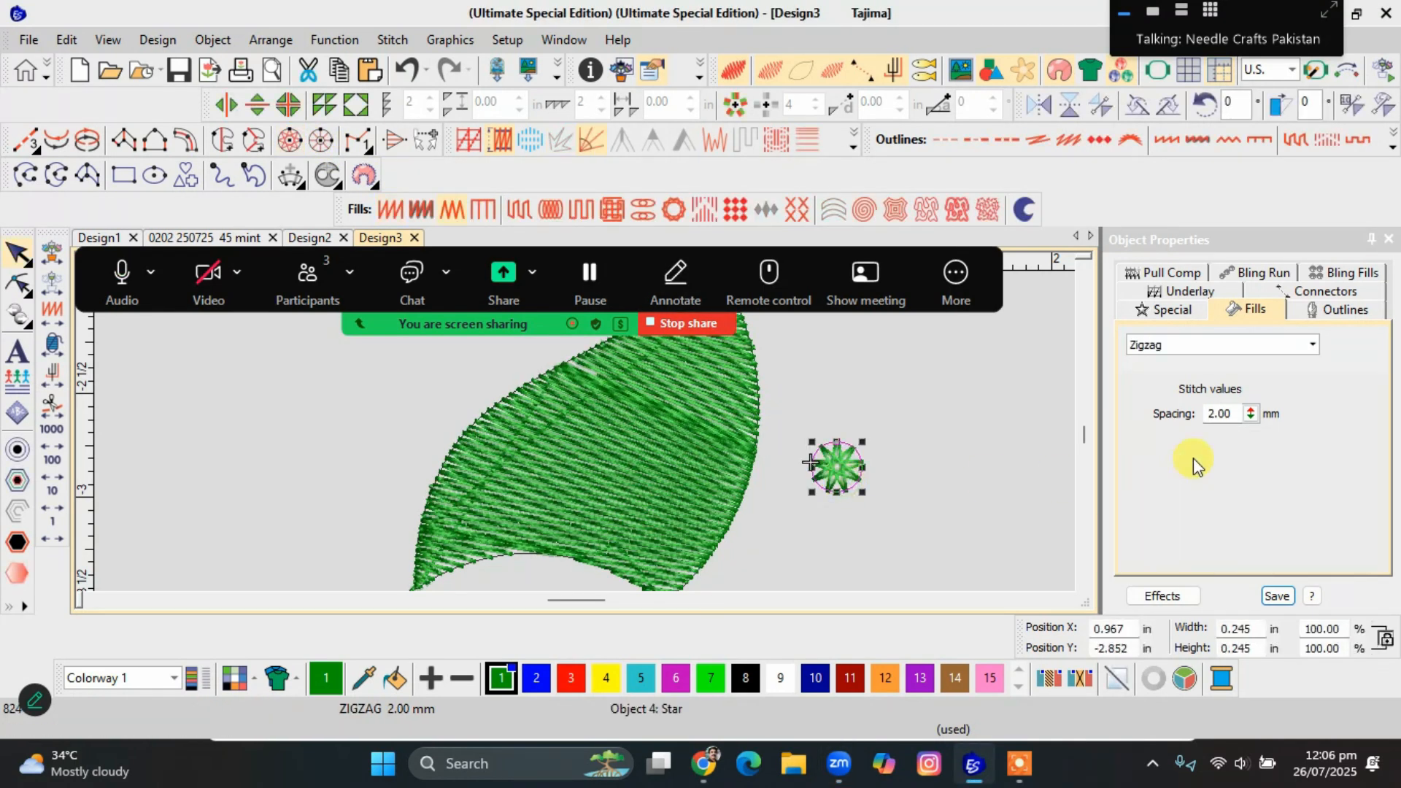
# Set the star's Zigzag spacing to 0.60 mm.
pyautogui.doubleClick(1239, 412)
pyautogui.write('.6')
pyautogui.press('Return')
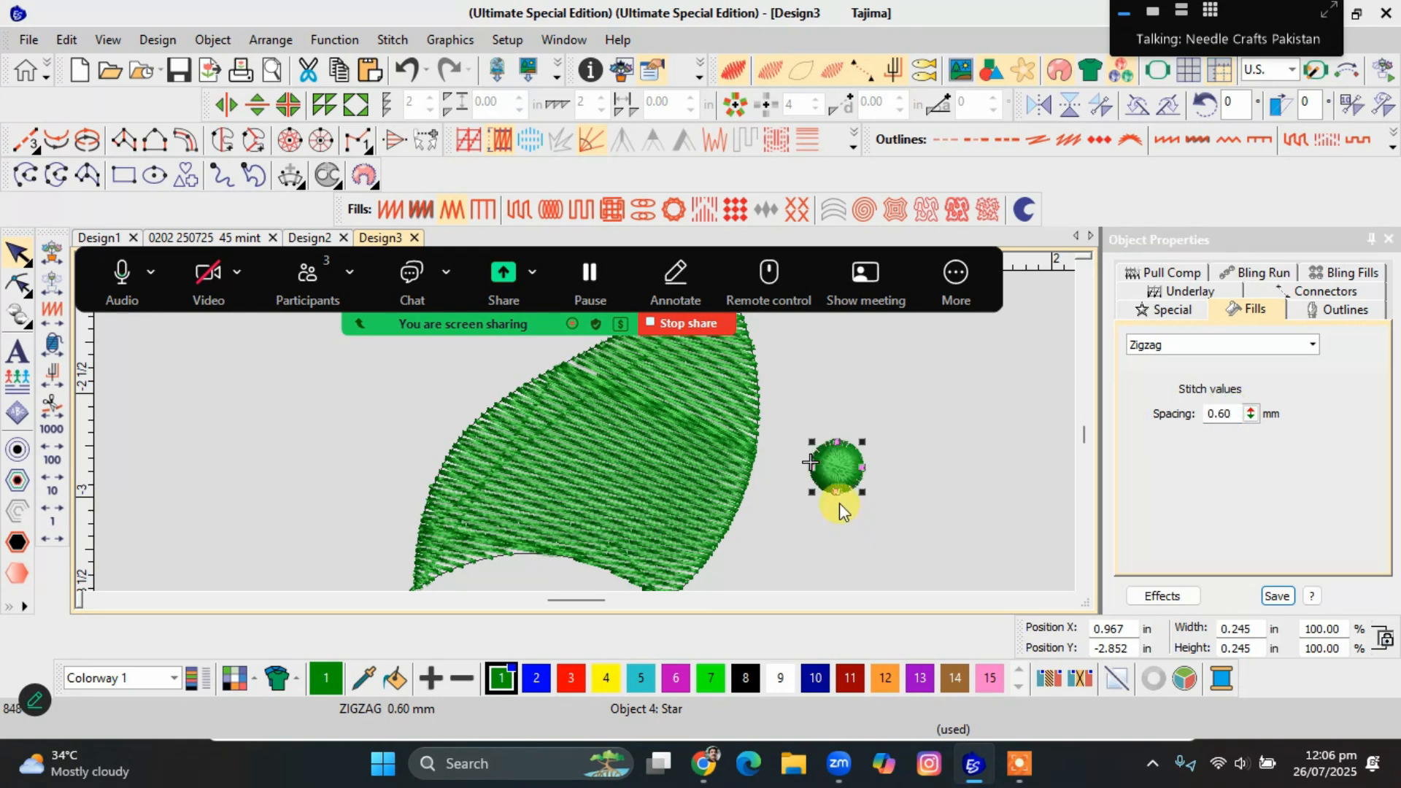
pyautogui.click(904, 518)
# Try another Zigzag spacing on the star, settle on 1.00 mm, and inspect its stitches close up.
pyautogui.click(843, 470)
pyautogui.moveTo(1219, 414); pyautogui.dragTo(1225, 412)
pyautogui.write('8')
pyautogui.press('Return')
pyautogui.doubleClick(1210, 414)
pyautogui.write('1')
pyautogui.press('Return')
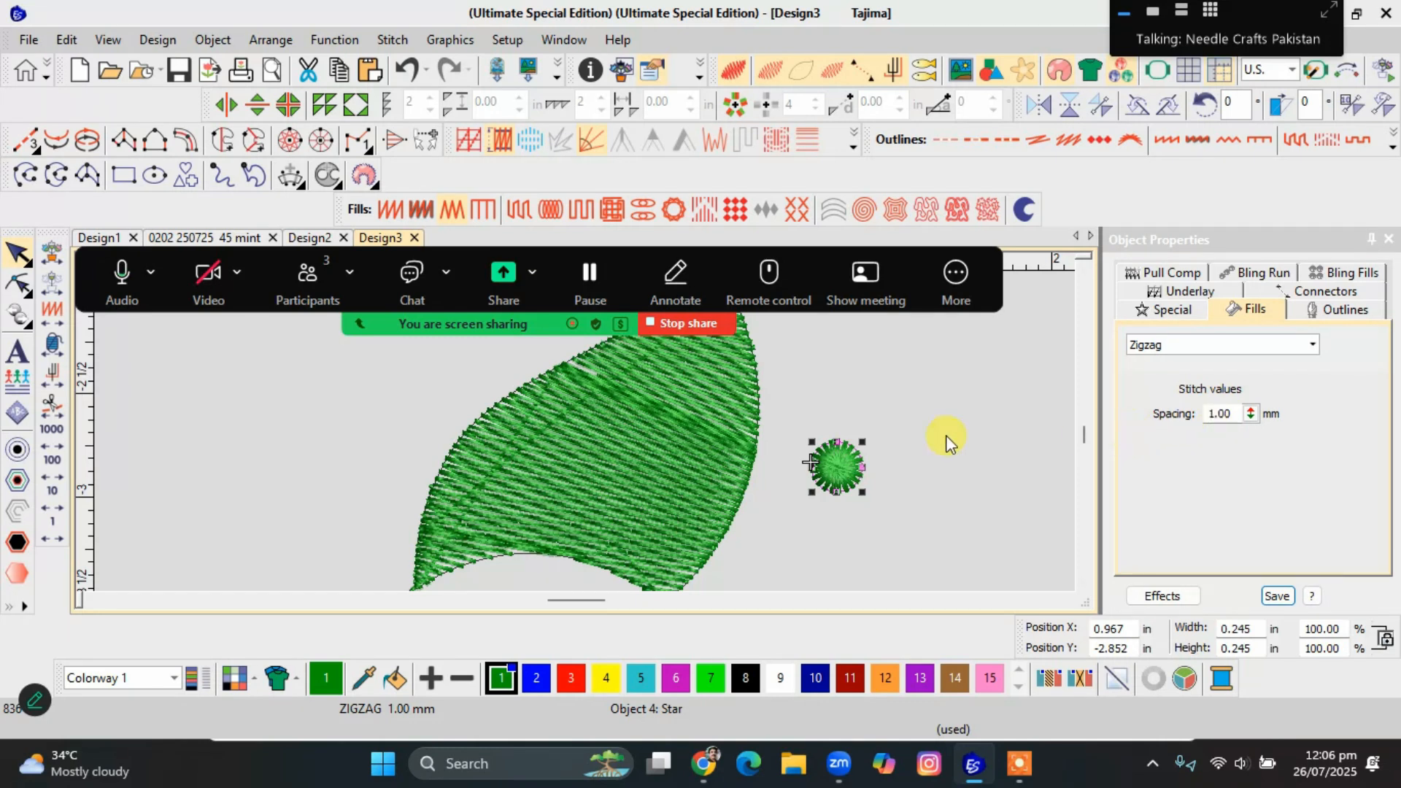
pyautogui.scroll(4, 581, 435)
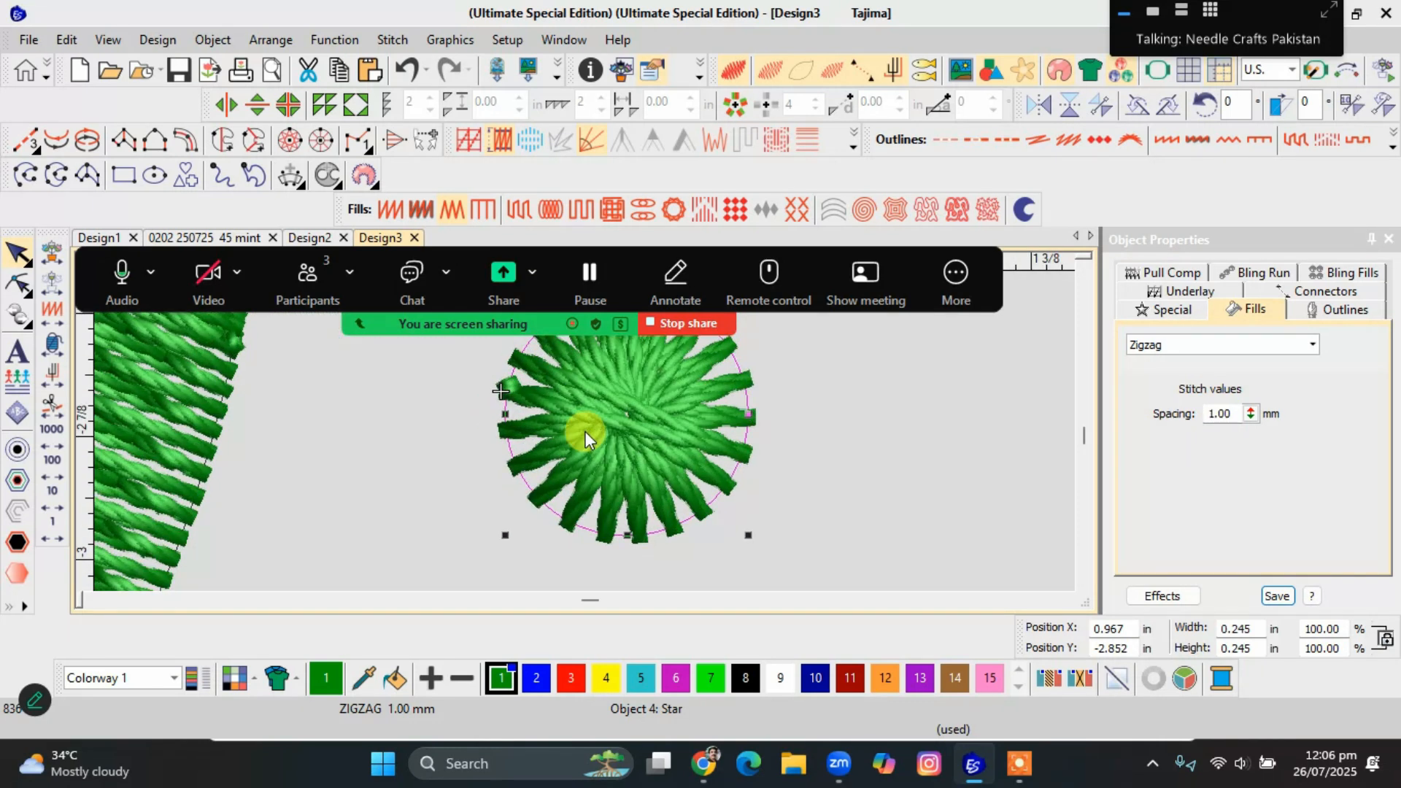
pyautogui.scroll(-1, 585, 431)
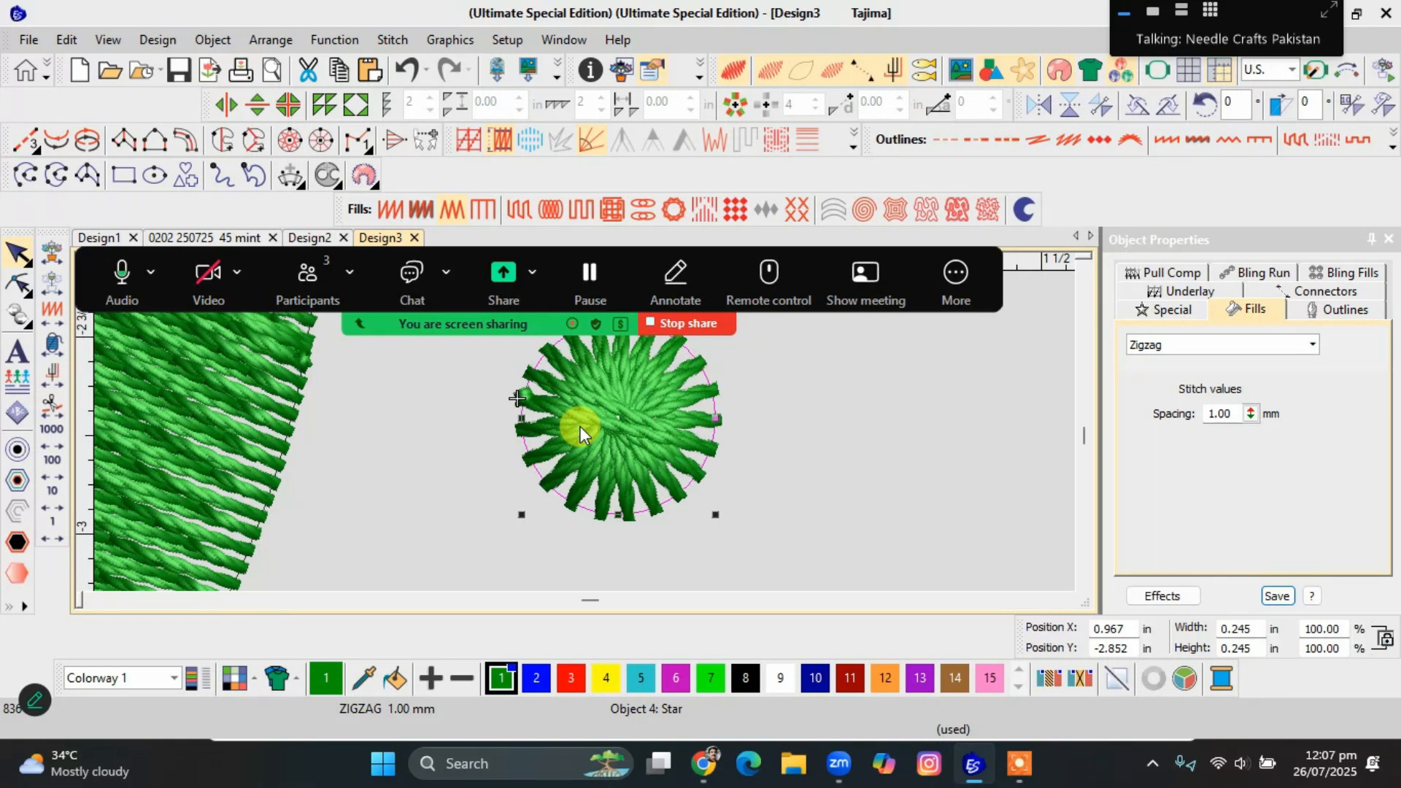
# Select the leaf and set its Tatami stitch length to 6.00 mm.
pyautogui.click(592, 435)
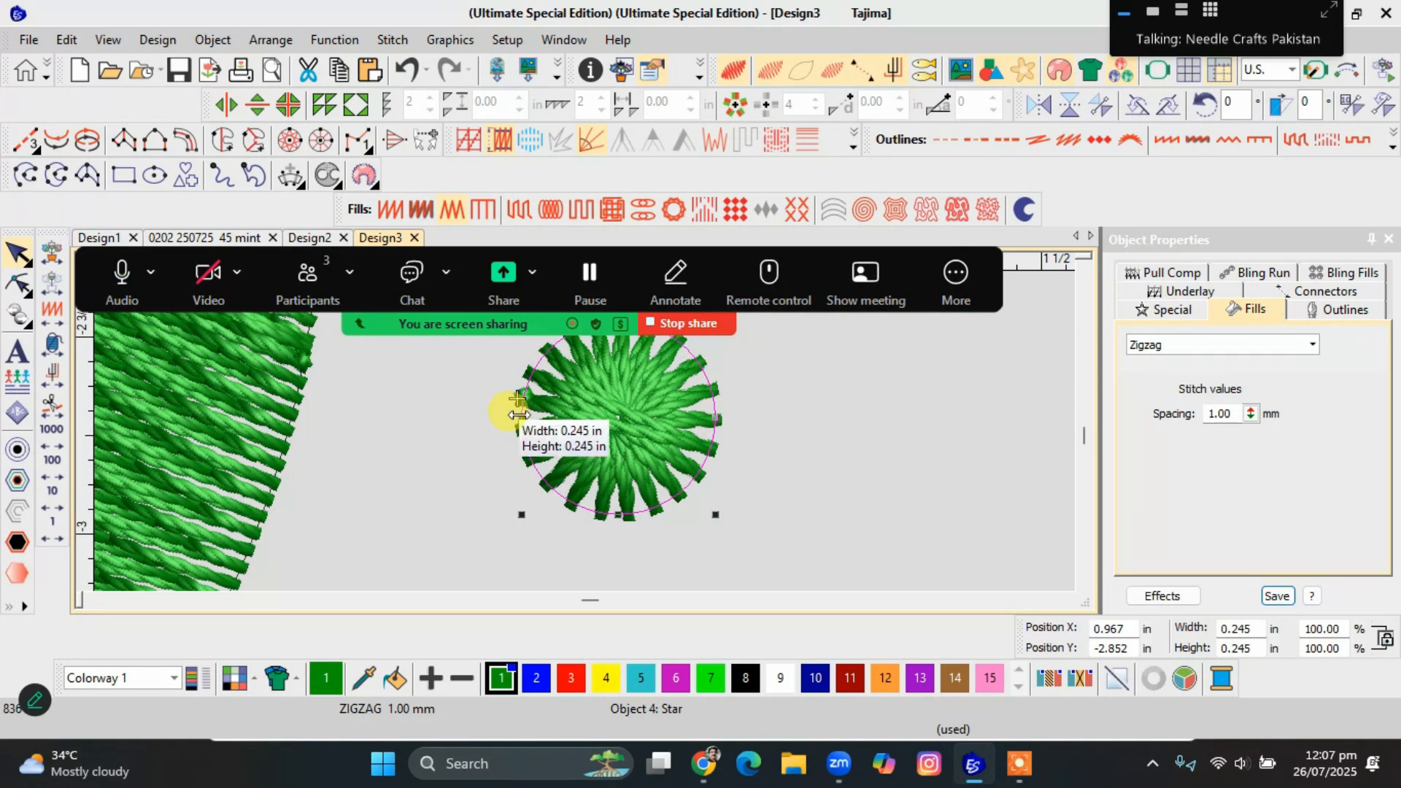
pyautogui.scroll(-5, 581, 428)
pyautogui.click(492, 448)
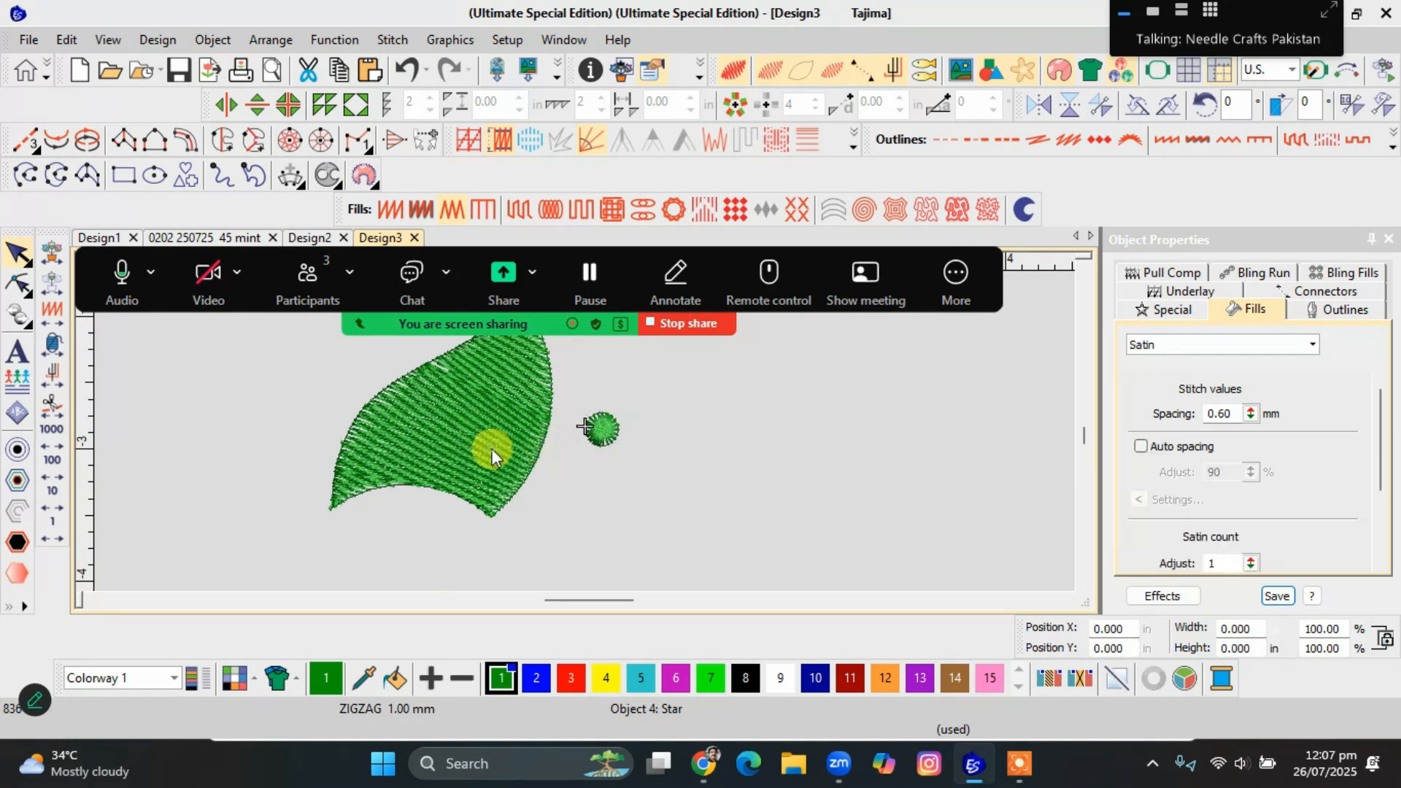
pyautogui.scroll(-3, 466, 450)
pyautogui.scroll(2, 585, 429)
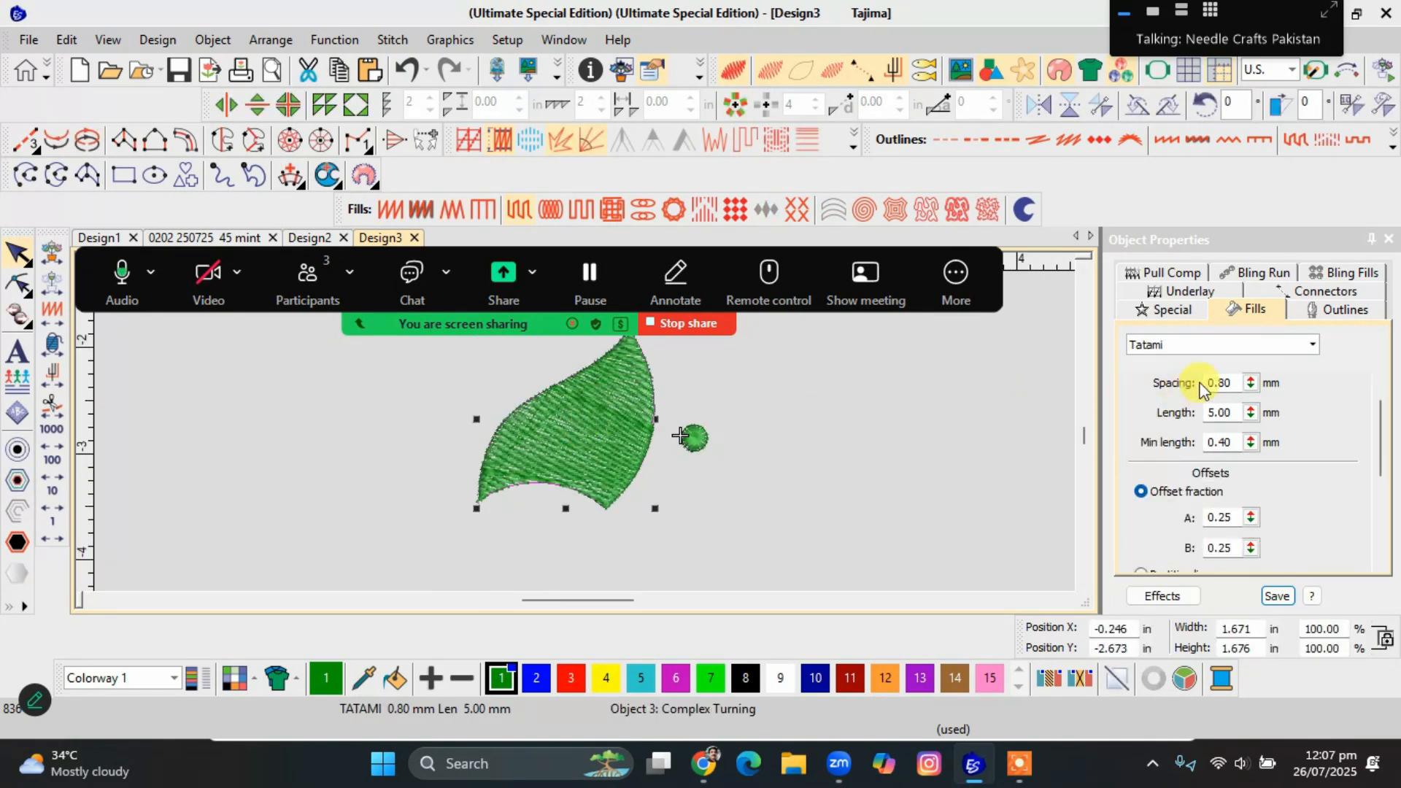
pyautogui.click(1224, 387)
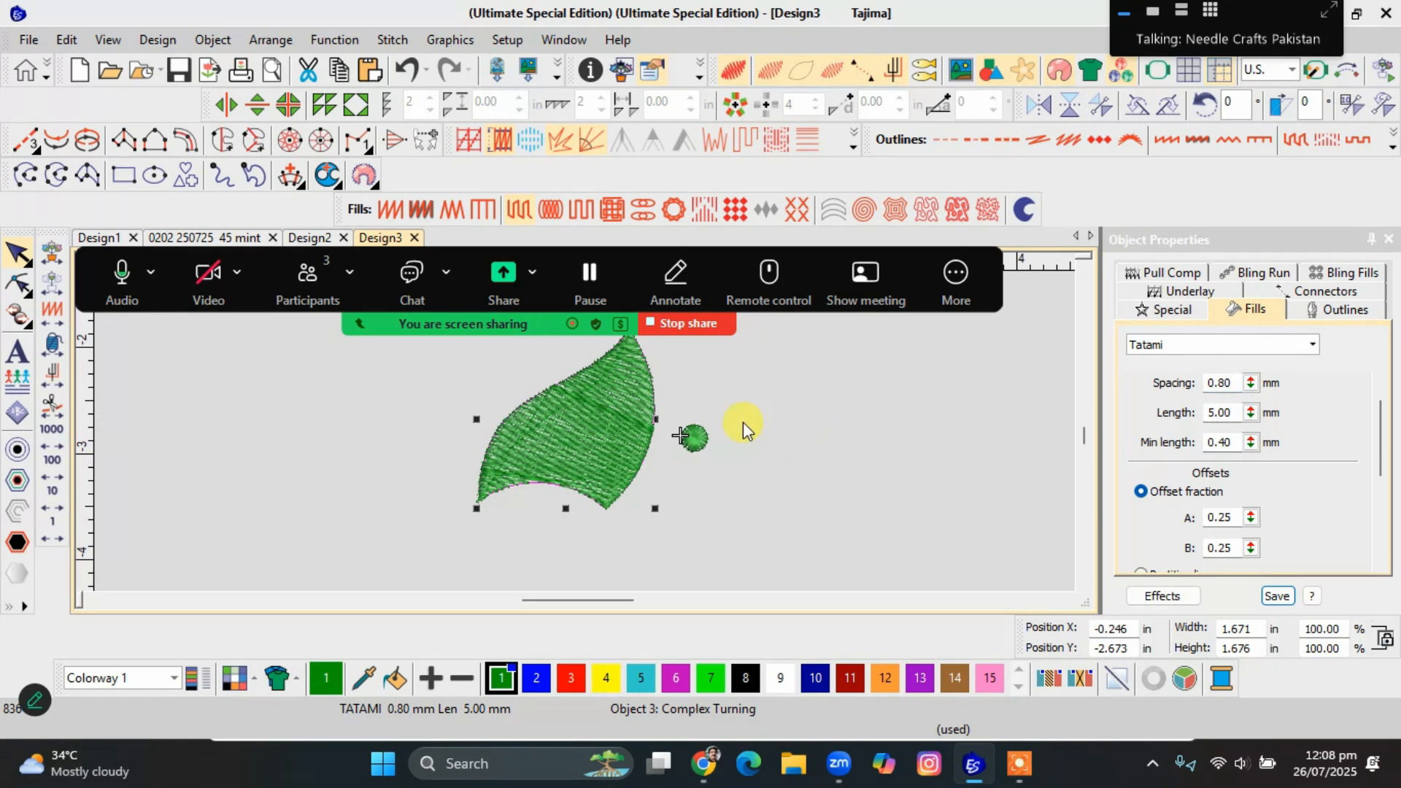
pyautogui.click(642, 414)
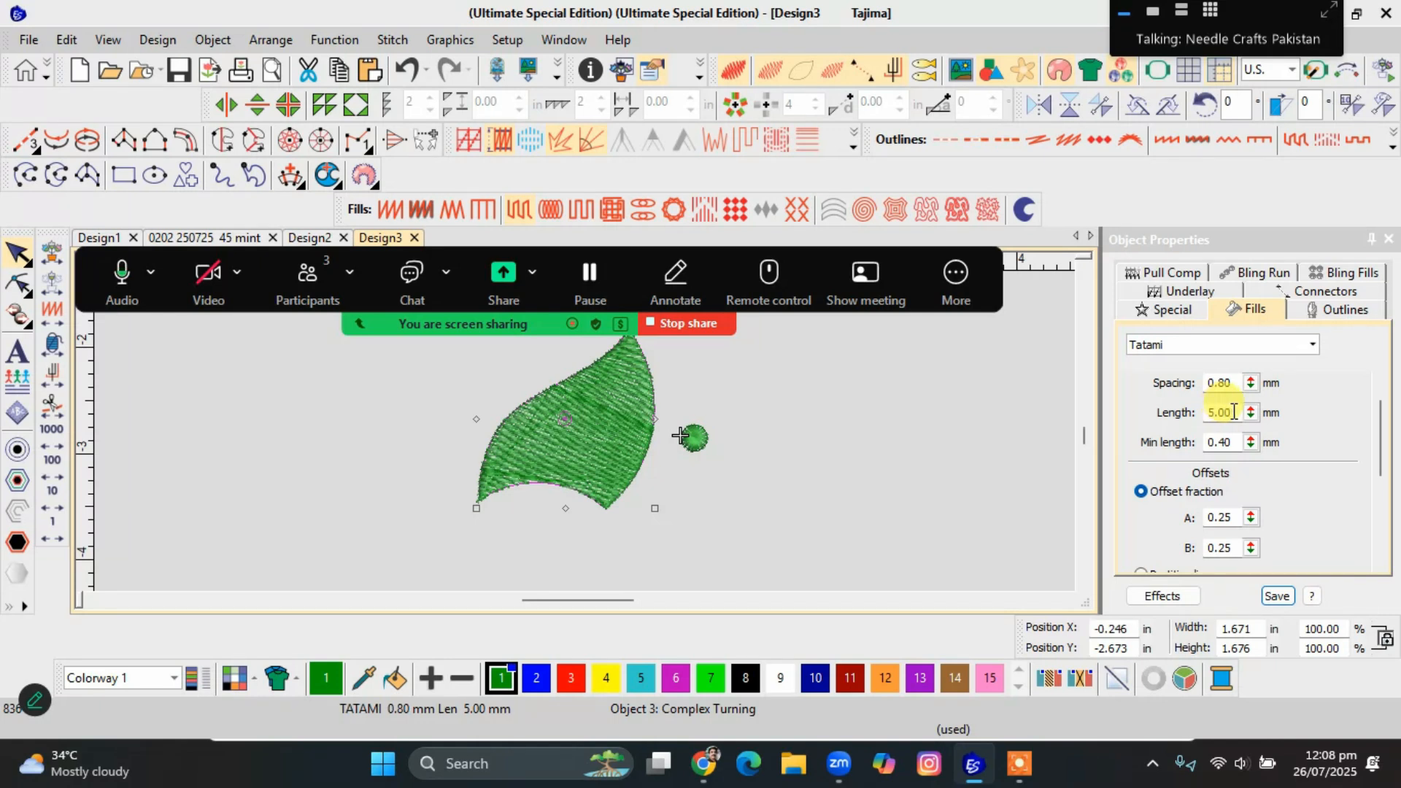
pyautogui.moveTo(1233, 413); pyautogui.dragTo(1195, 423)
pyautogui.write('6')
pyautogui.press('Return')
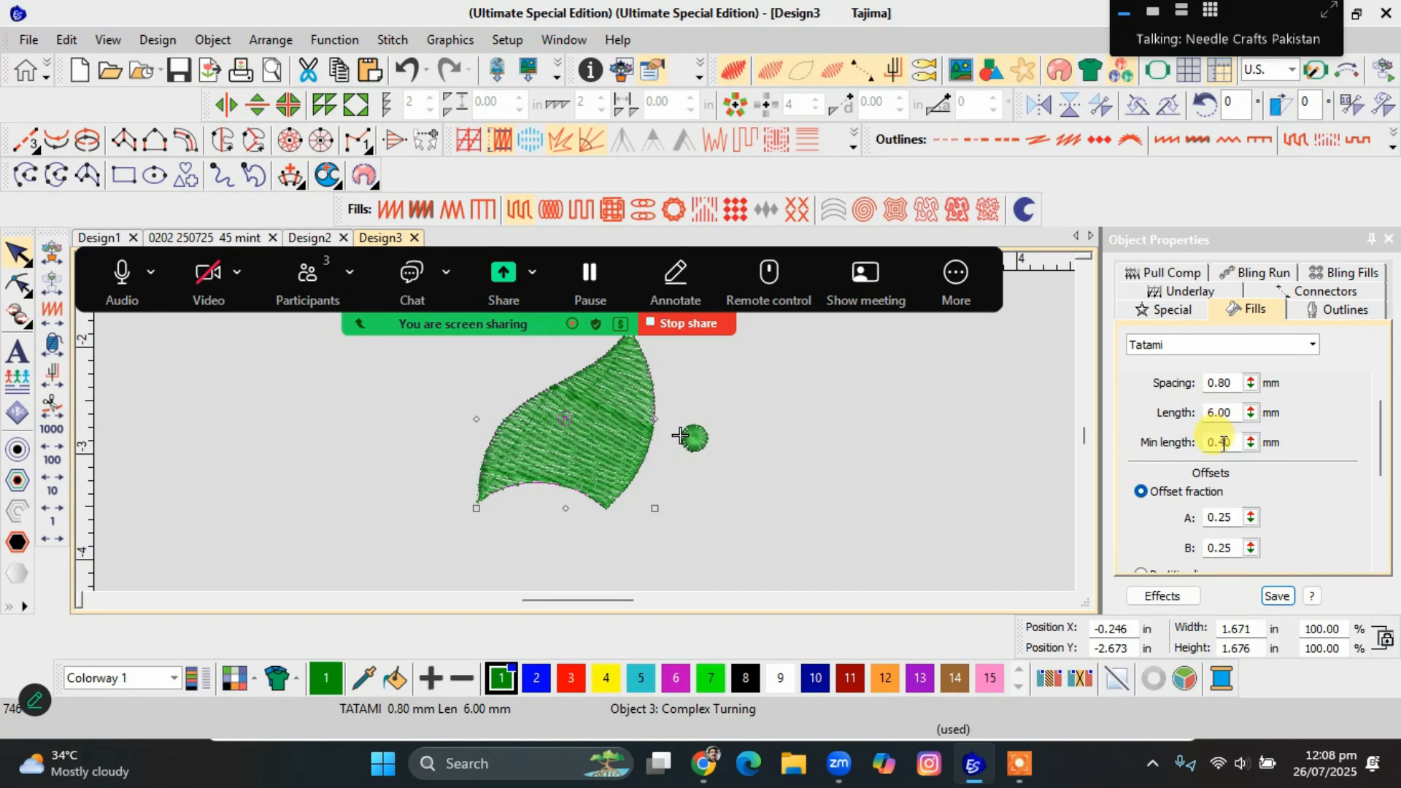
# Set the leaf fill's Tatami minimum stitch length to 0.80 mm.
pyautogui.moveTo(1219, 444); pyautogui.dragTo(1235, 447)
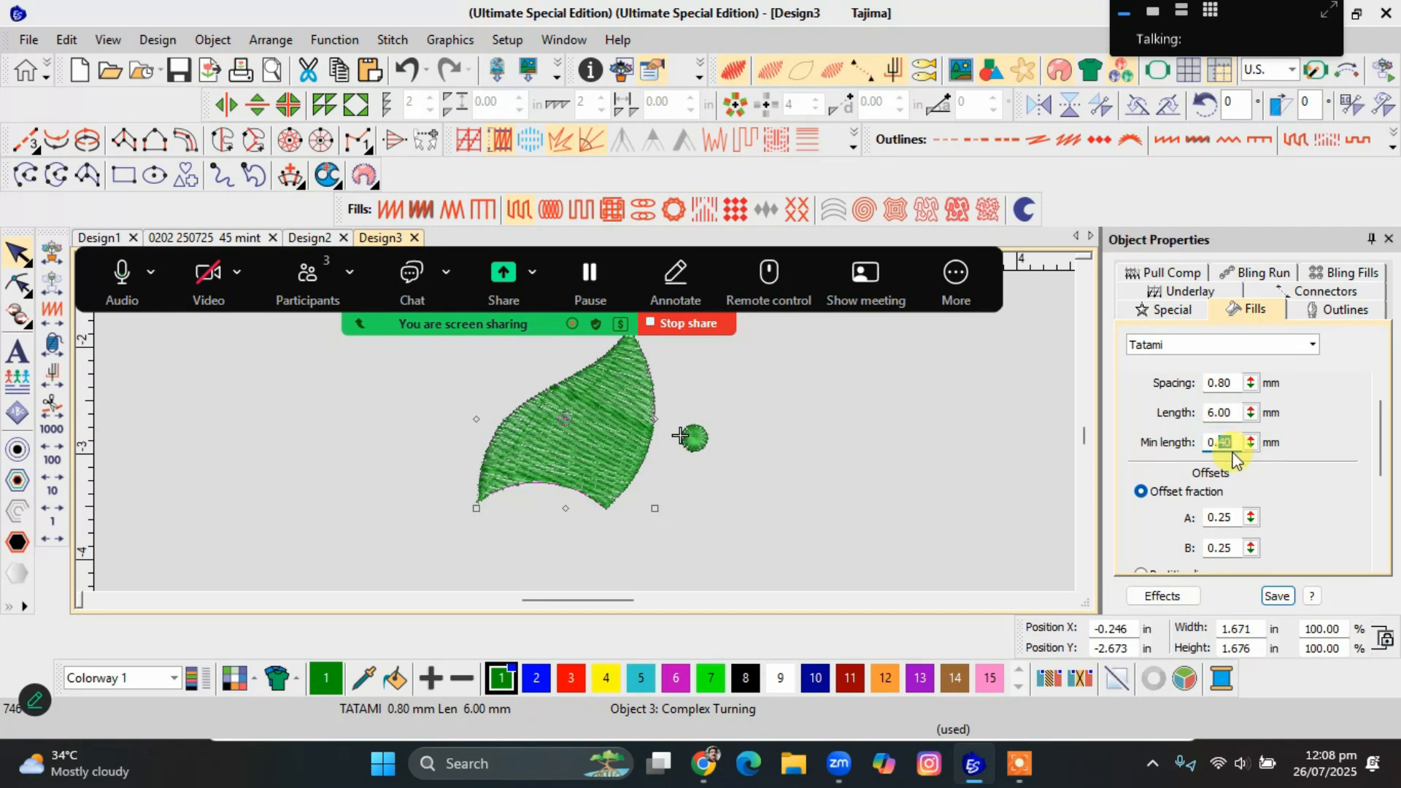
pyautogui.write('8')
pyautogui.press('Return')
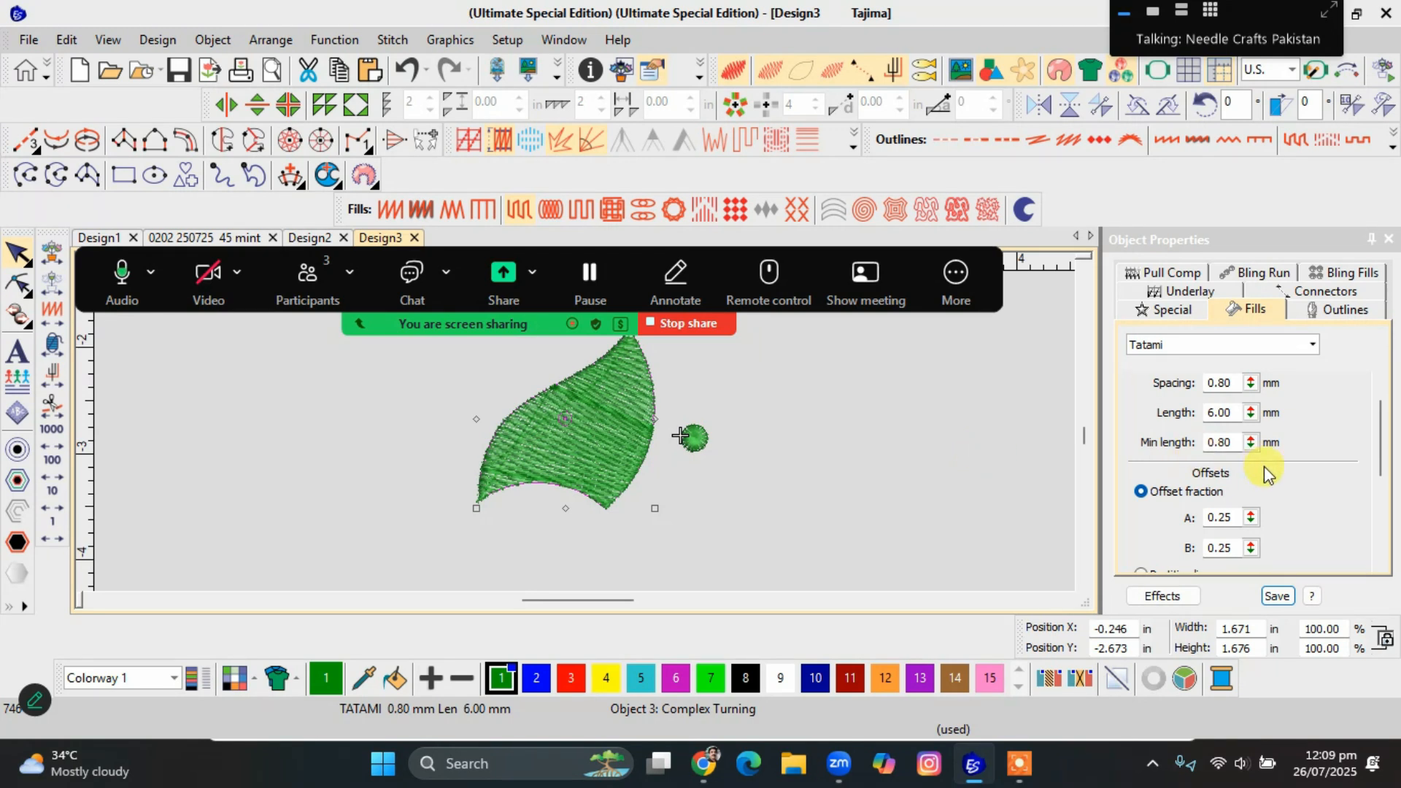
# Reduce the leaf's Tatami spacing to 0.48 mm and inspect the denser fill.
pyautogui.scroll(1, 424, 441)
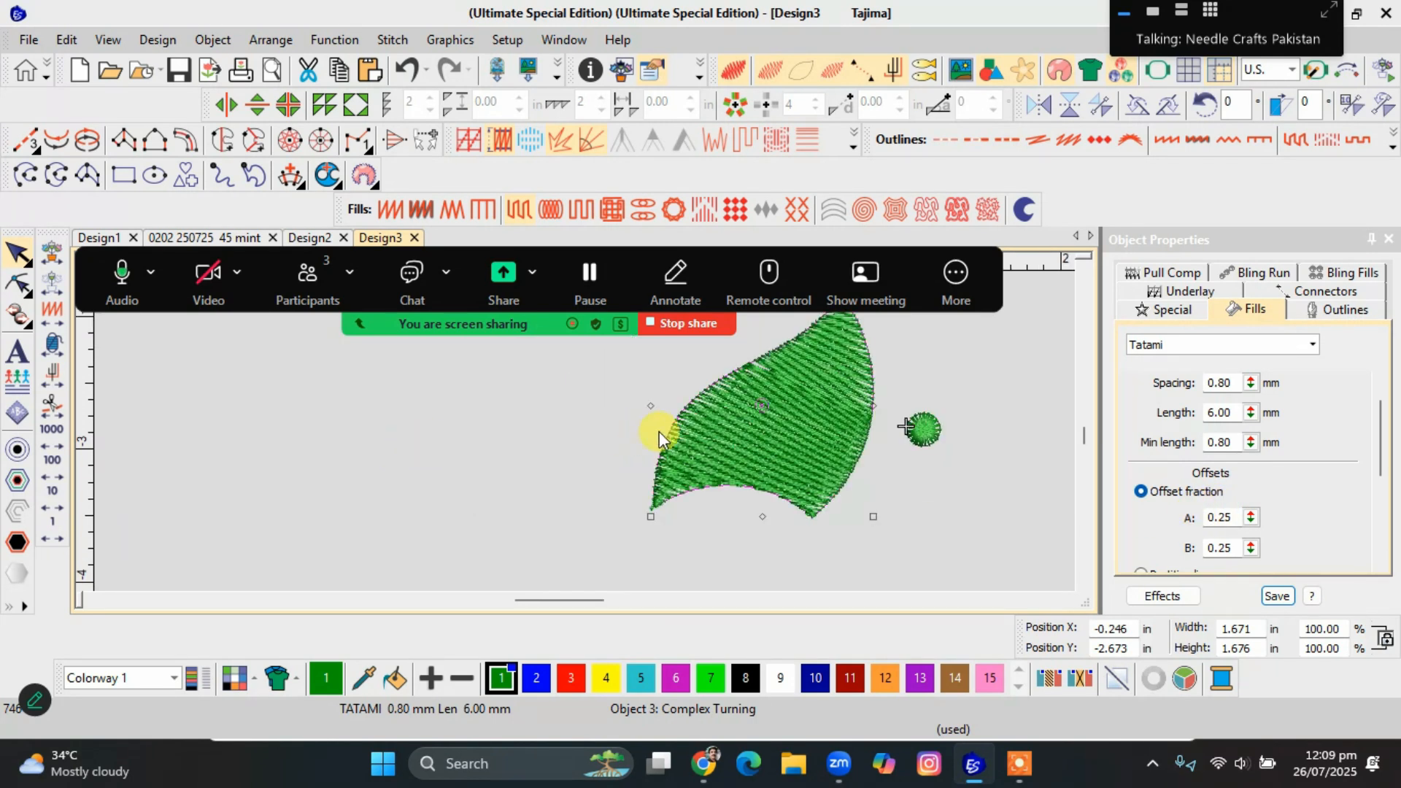
pyautogui.scroll(1, 659, 431)
pyautogui.moveTo(1252, 387); pyautogui.dragTo(1155, 457)
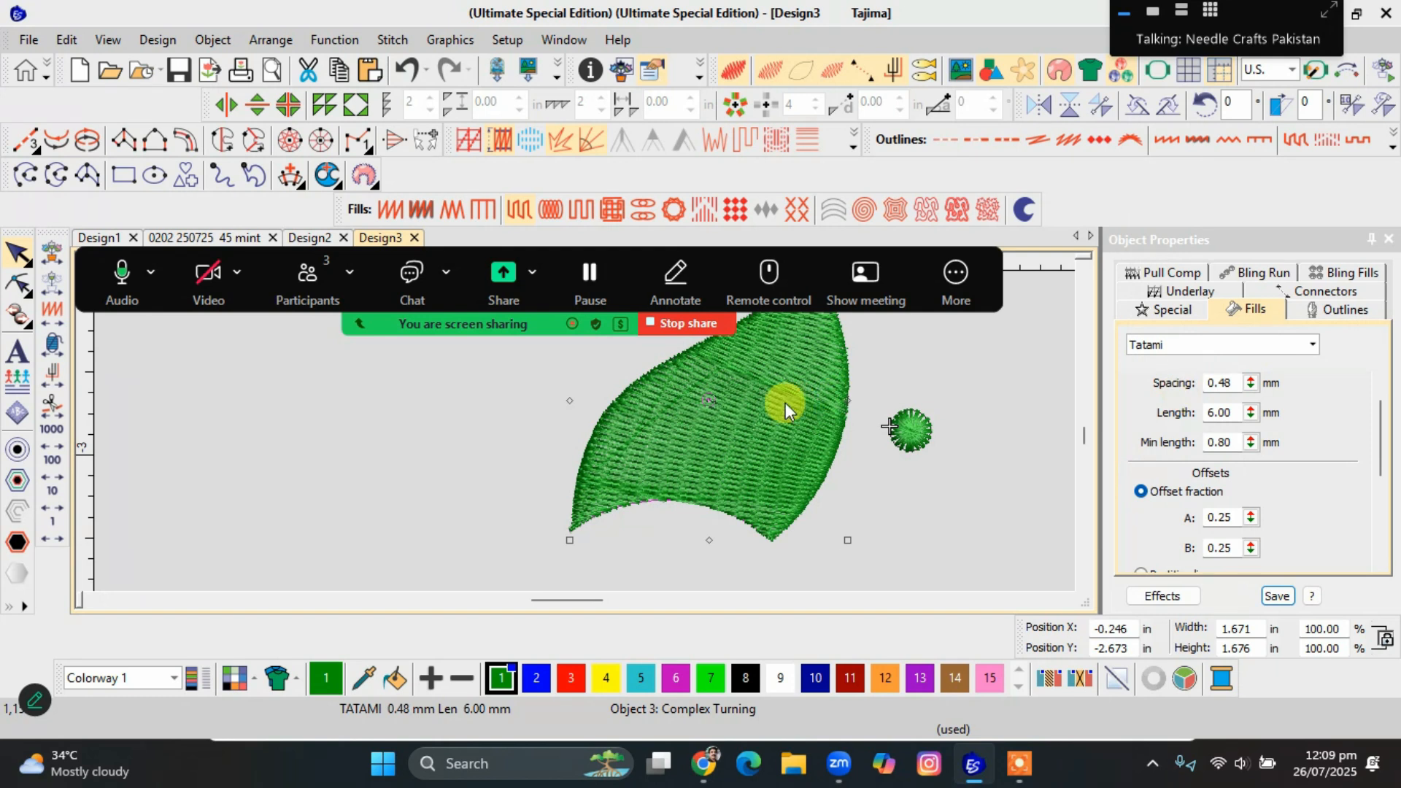
pyautogui.scroll(-1, 785, 401)
pyautogui.scroll(1, 559, 431)
pyautogui.scroll(-1, 585, 432)
pyautogui.scroll(1, 579, 426)
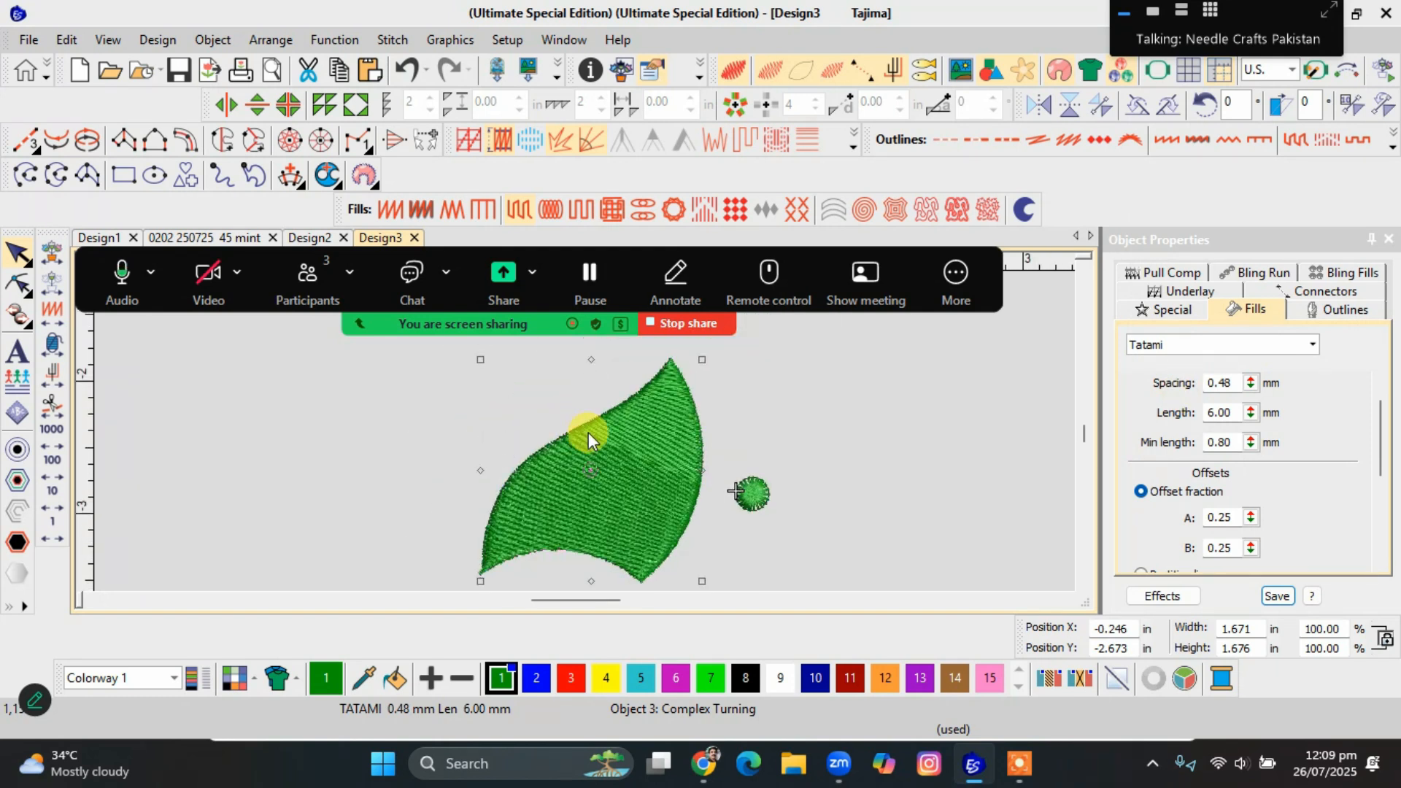
# Try offset fraction A at 0.65, 0.78 and 0.82 on the leaf, dismiss the upgrade pop-up, and inspect the stitch pattern.
pyautogui.moveTo(1249, 518)
pyautogui.mouseDown()
pyautogui.moveTo(1159, 558)
pyautogui.moveTo(1159, 488)
pyautogui.mouseUp()
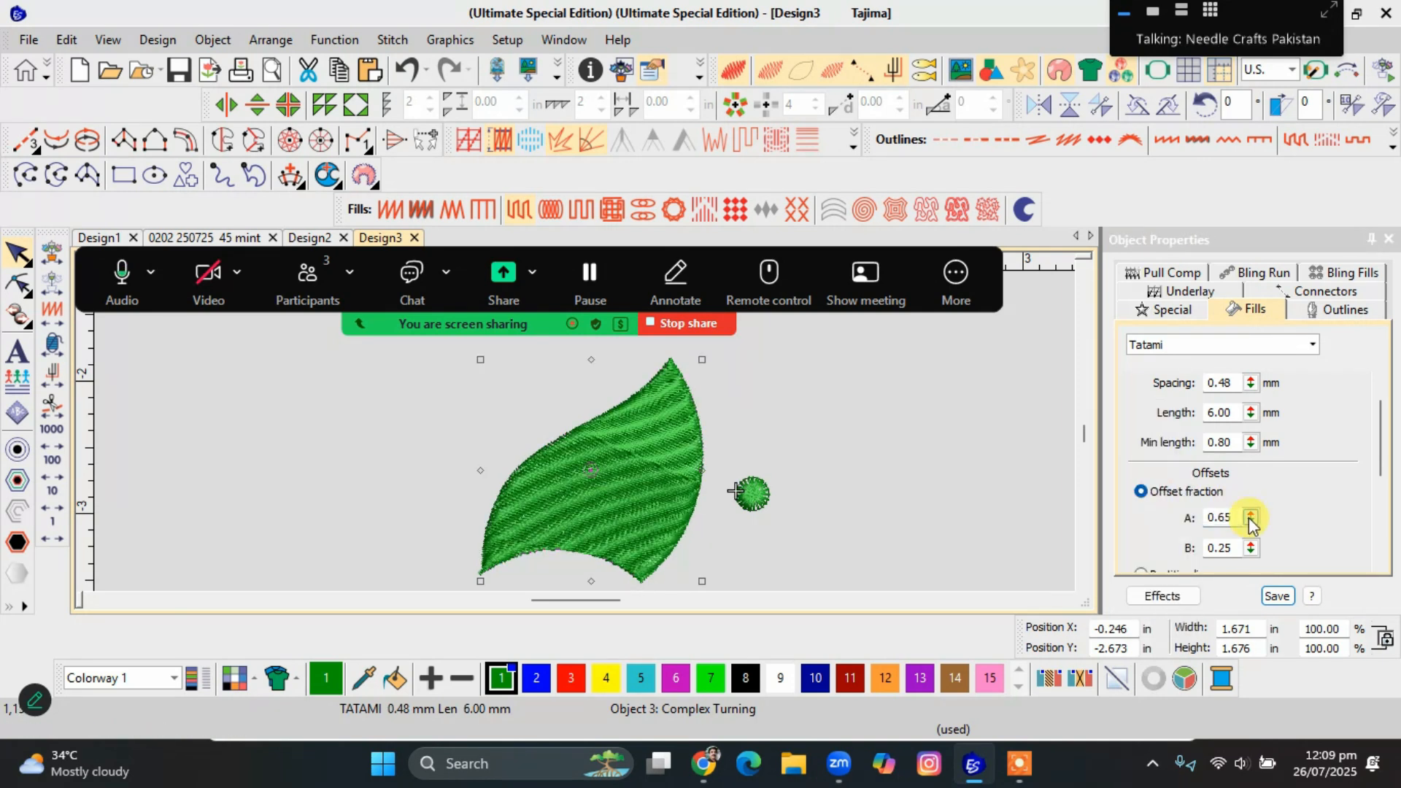
pyautogui.moveTo(1249, 518); pyautogui.dragTo(1160, 458)
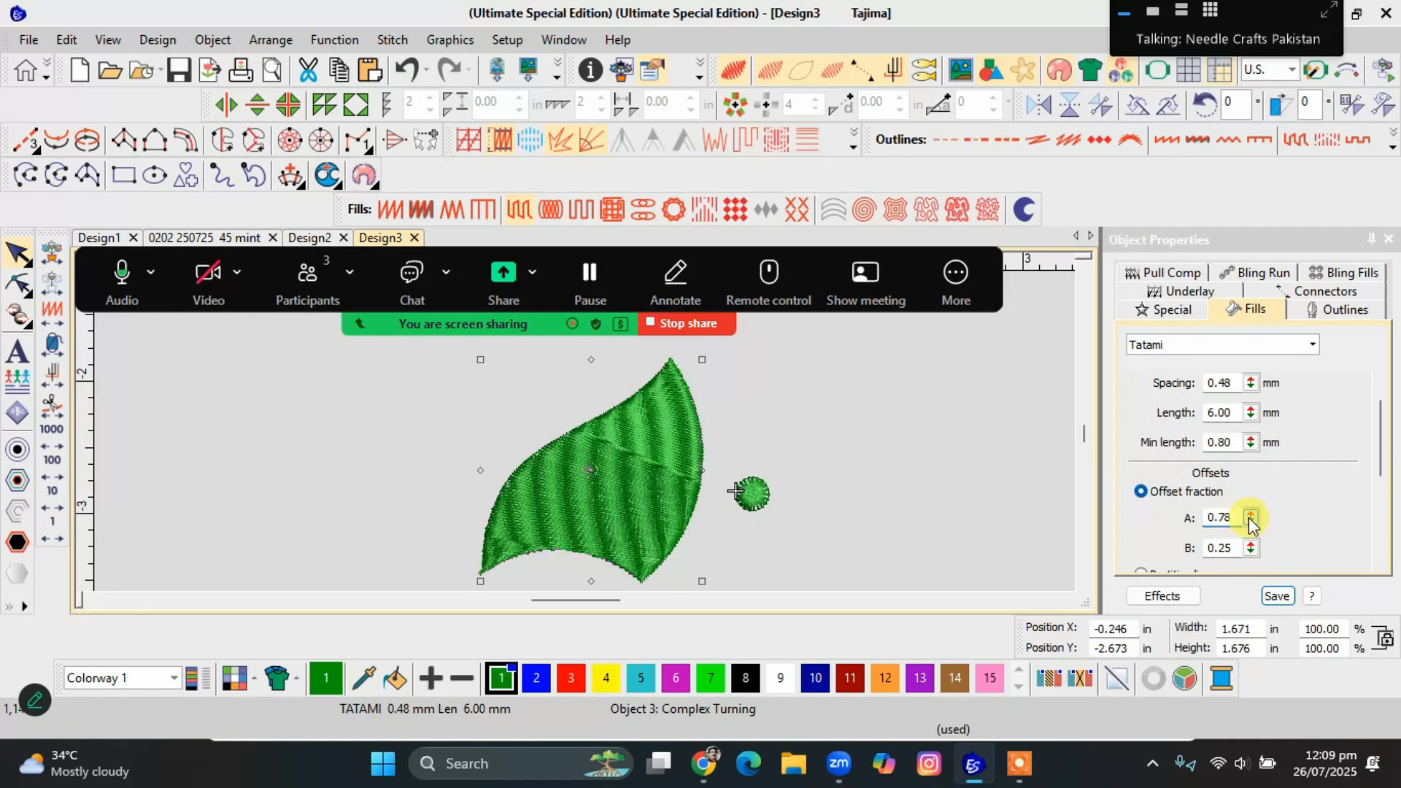
pyautogui.moveTo(1249, 518); pyautogui.dragTo(1160, 449)
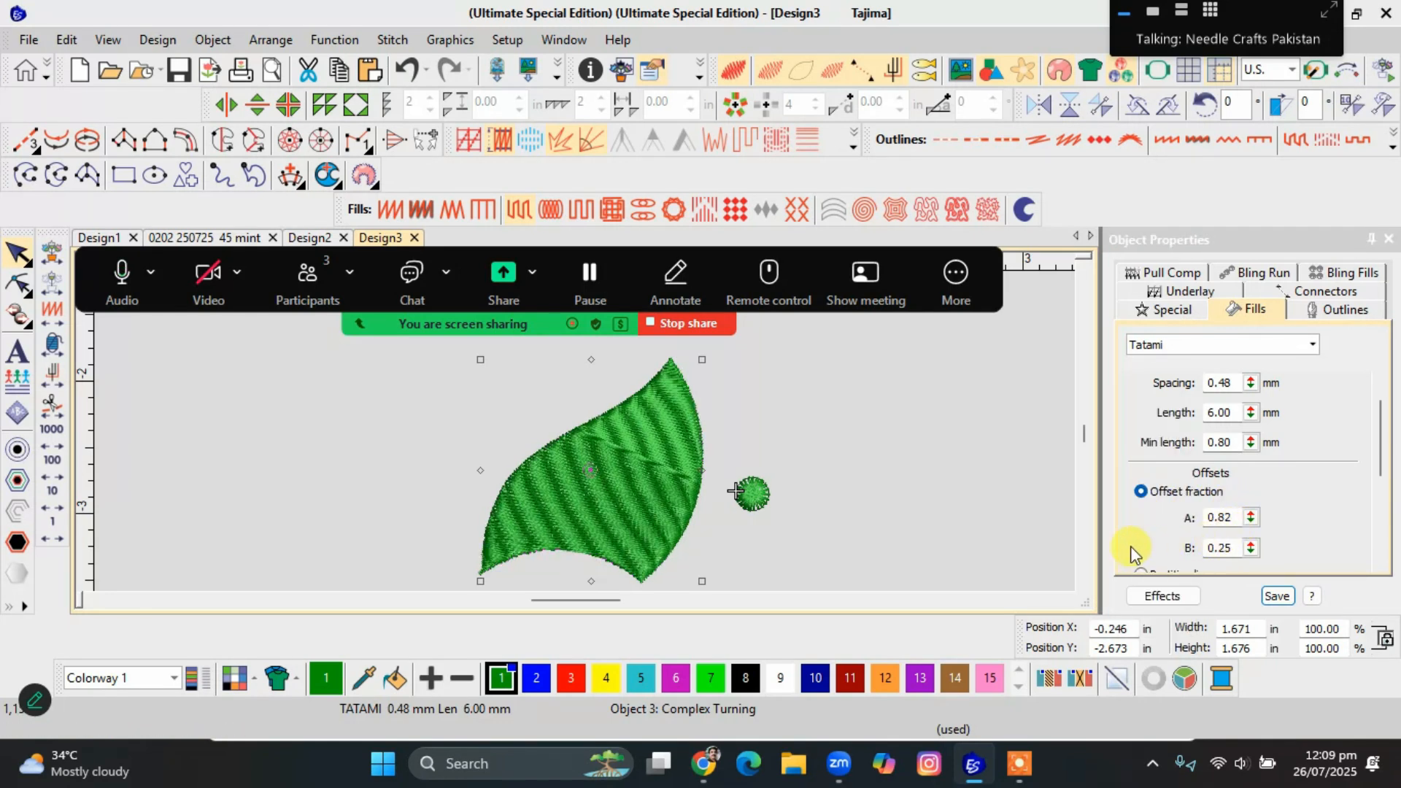
pyautogui.click(986, 543)
pyautogui.click(622, 525)
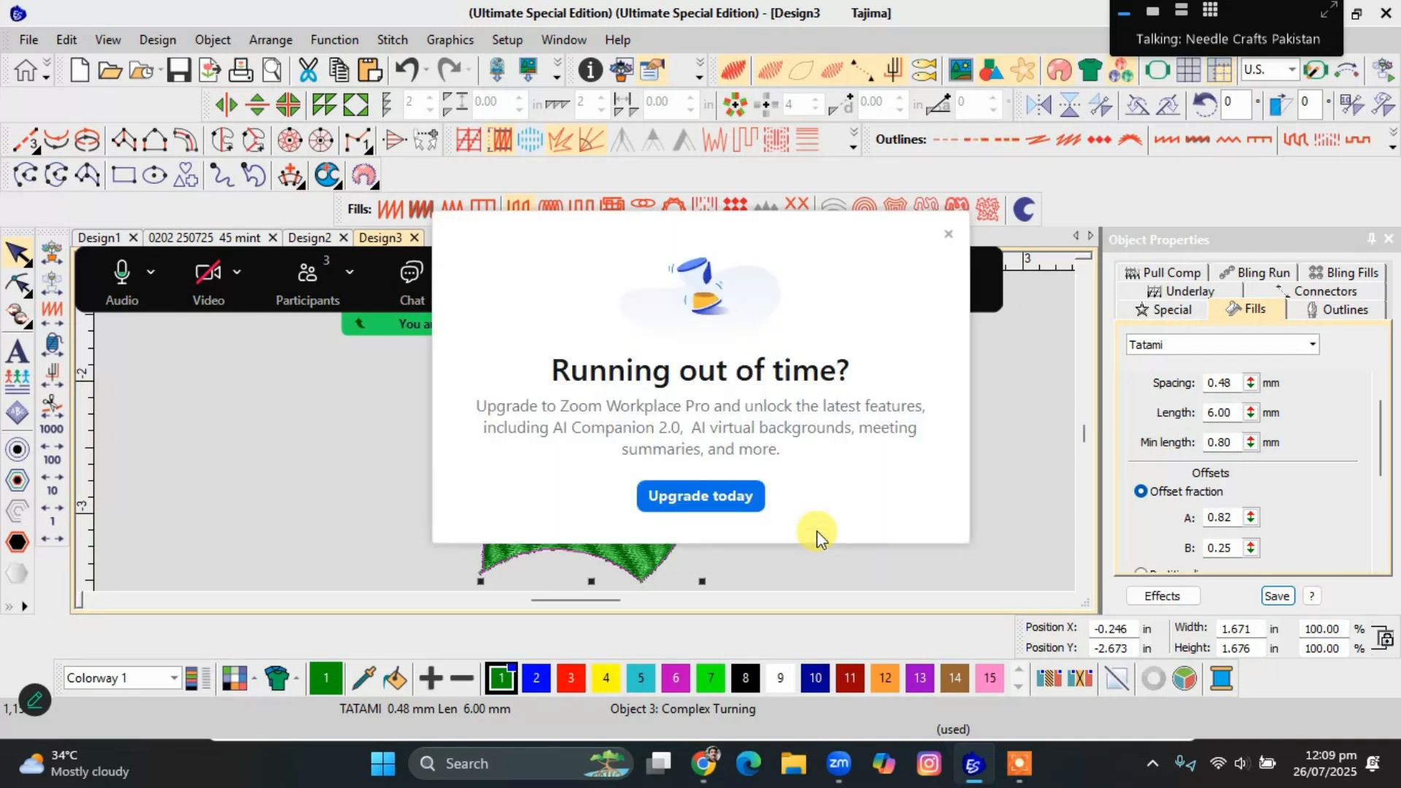
pyautogui.click(948, 234)
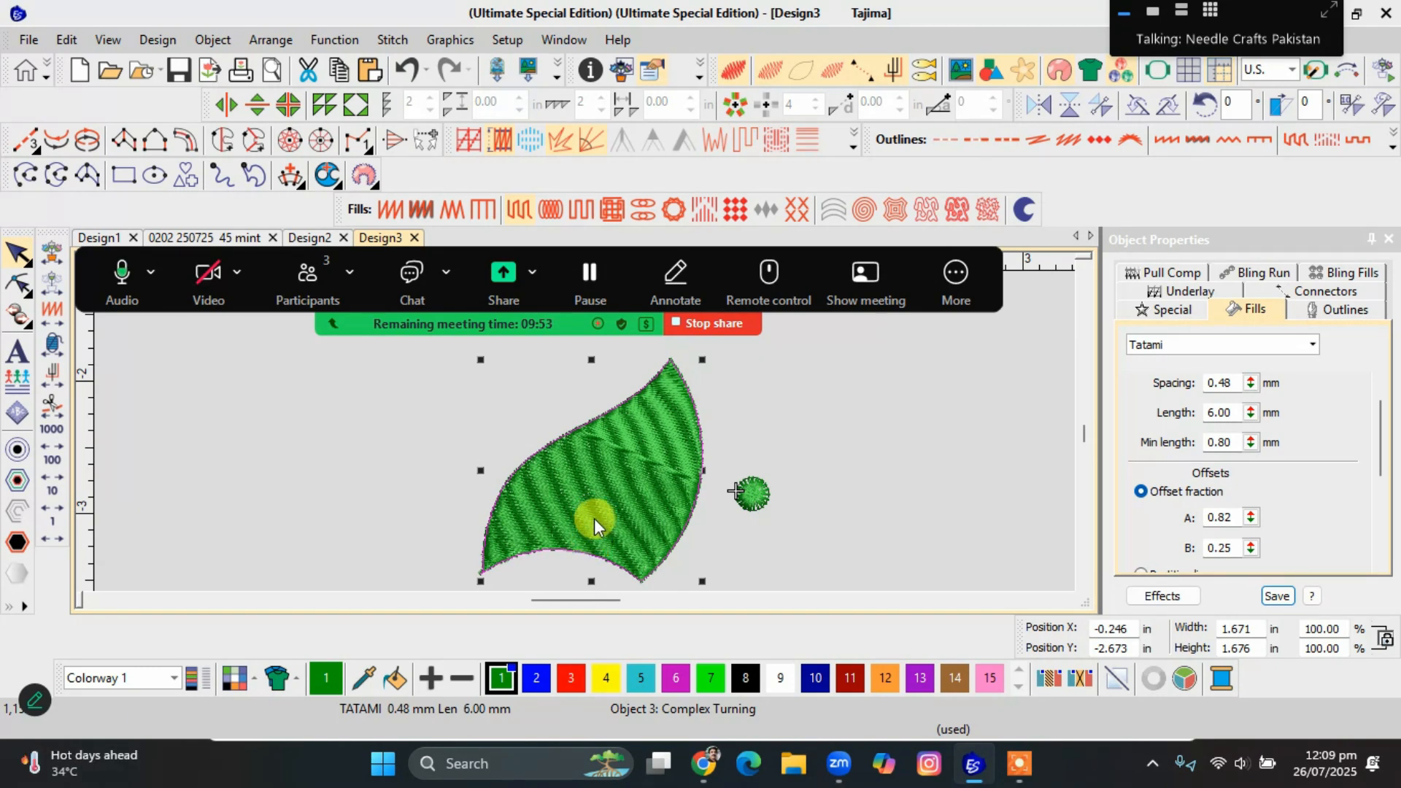
pyautogui.scroll(3, 594, 518)
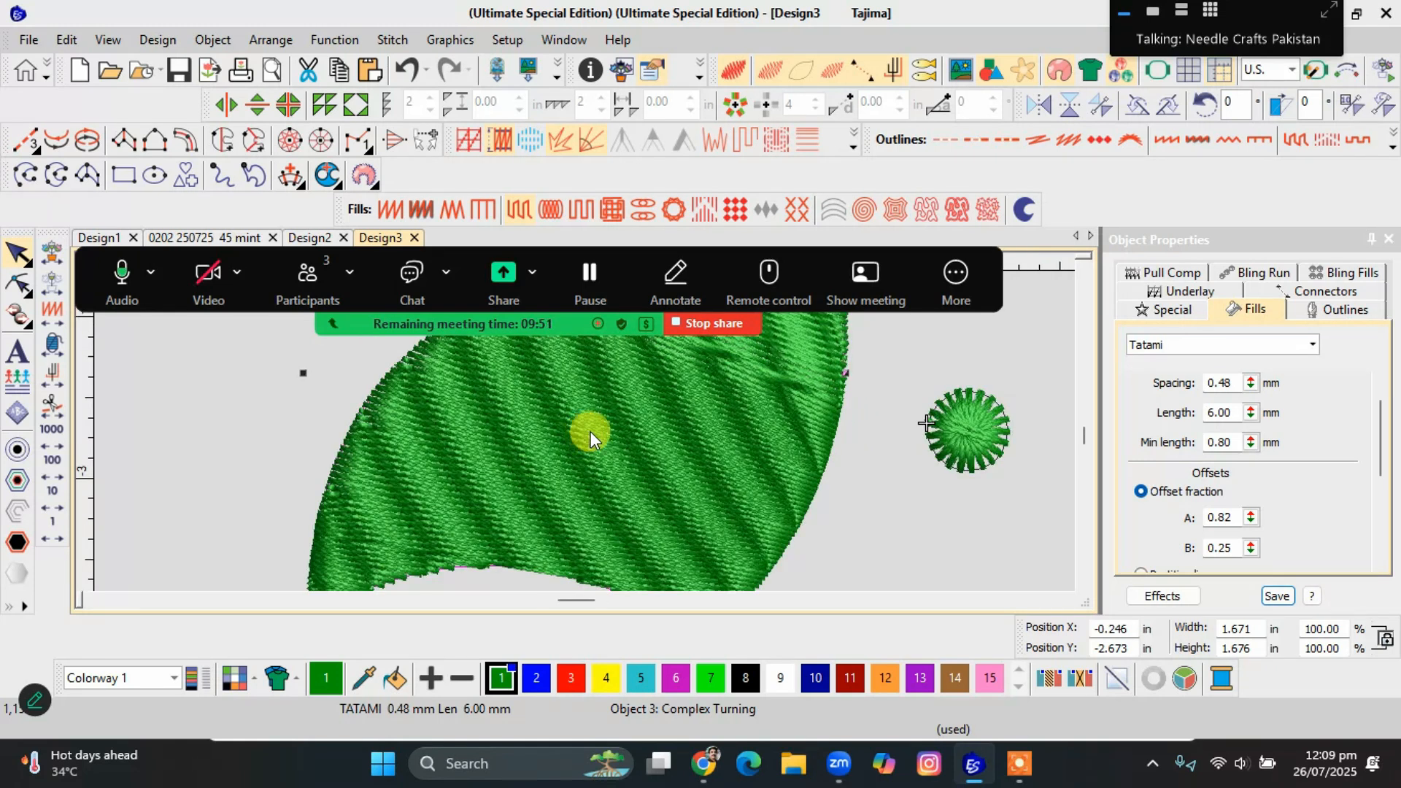
pyautogui.scroll(-3, 585, 431)
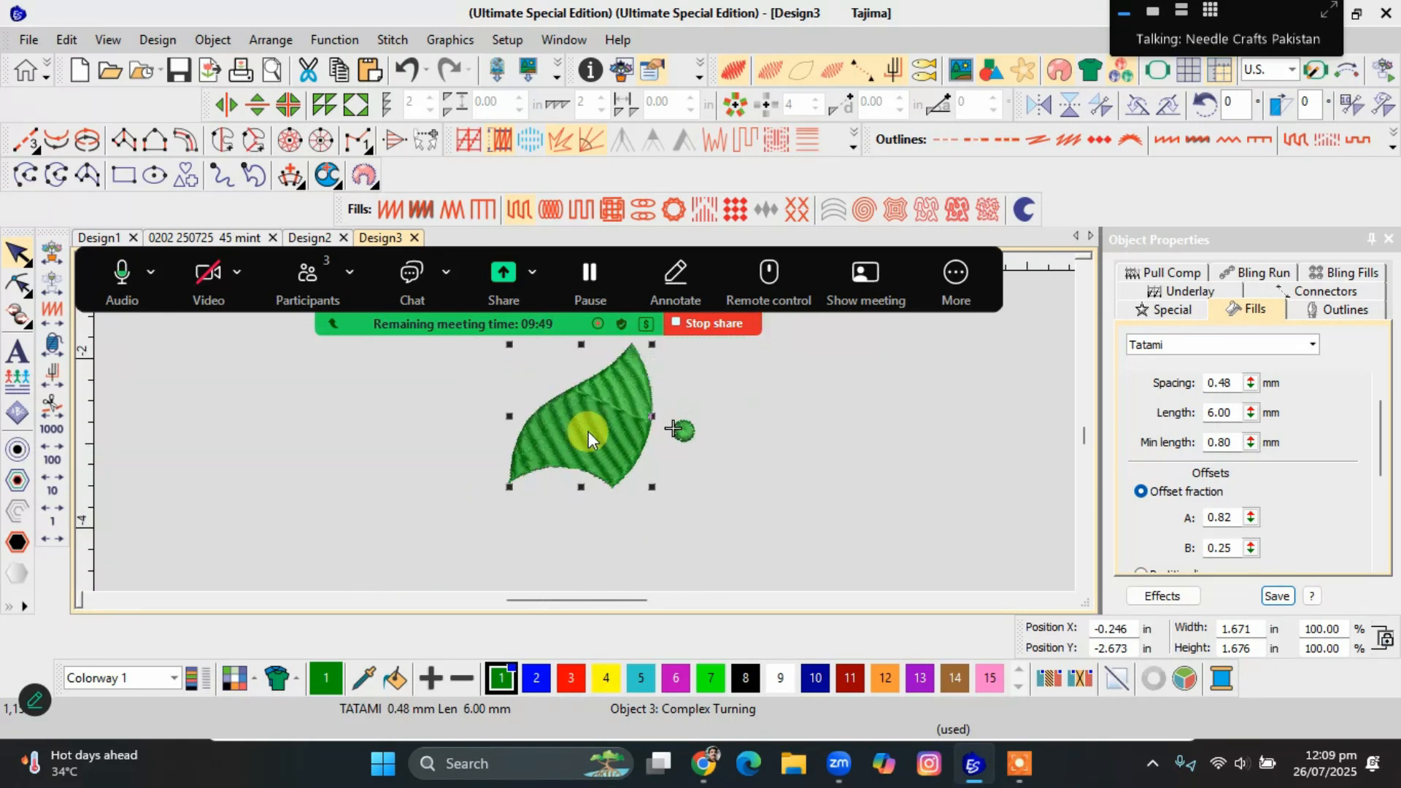
# Try offset fraction A at 0.58 and B at 0.54 on the leaf and inspect the fill close up.
pyautogui.moveTo(1246, 524); pyautogui.dragTo(1160, 437)
pyautogui.moveTo(1251, 518); pyautogui.dragTo(1160, 502)
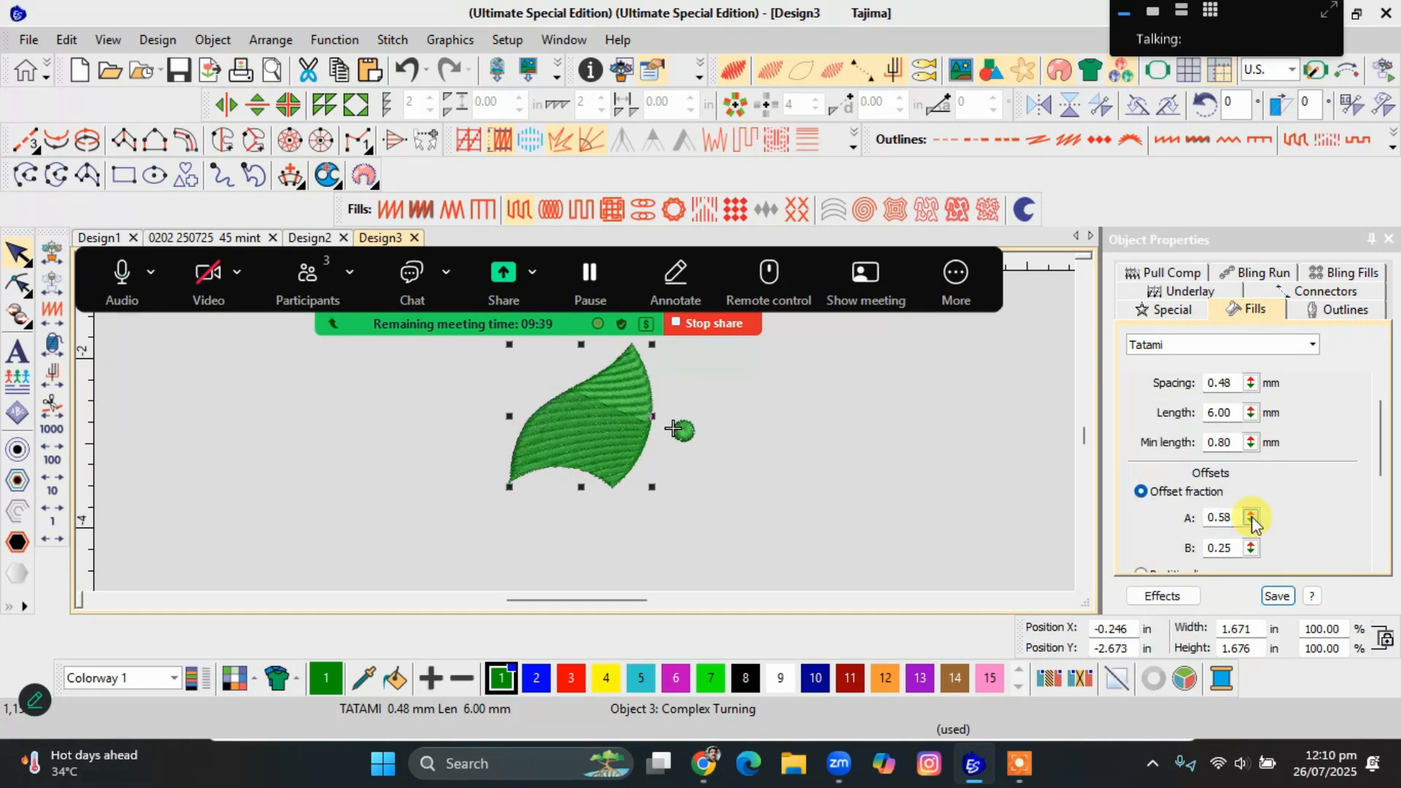
pyautogui.moveTo(1250, 547); pyautogui.dragTo(1162, 580)
pyautogui.moveTo(1250, 547); pyautogui.dragTo(1160, 550)
pyautogui.moveTo(1251, 547); pyautogui.dragTo(1161, 542)
pyautogui.click(523, 474)
pyautogui.scroll(4, 584, 428)
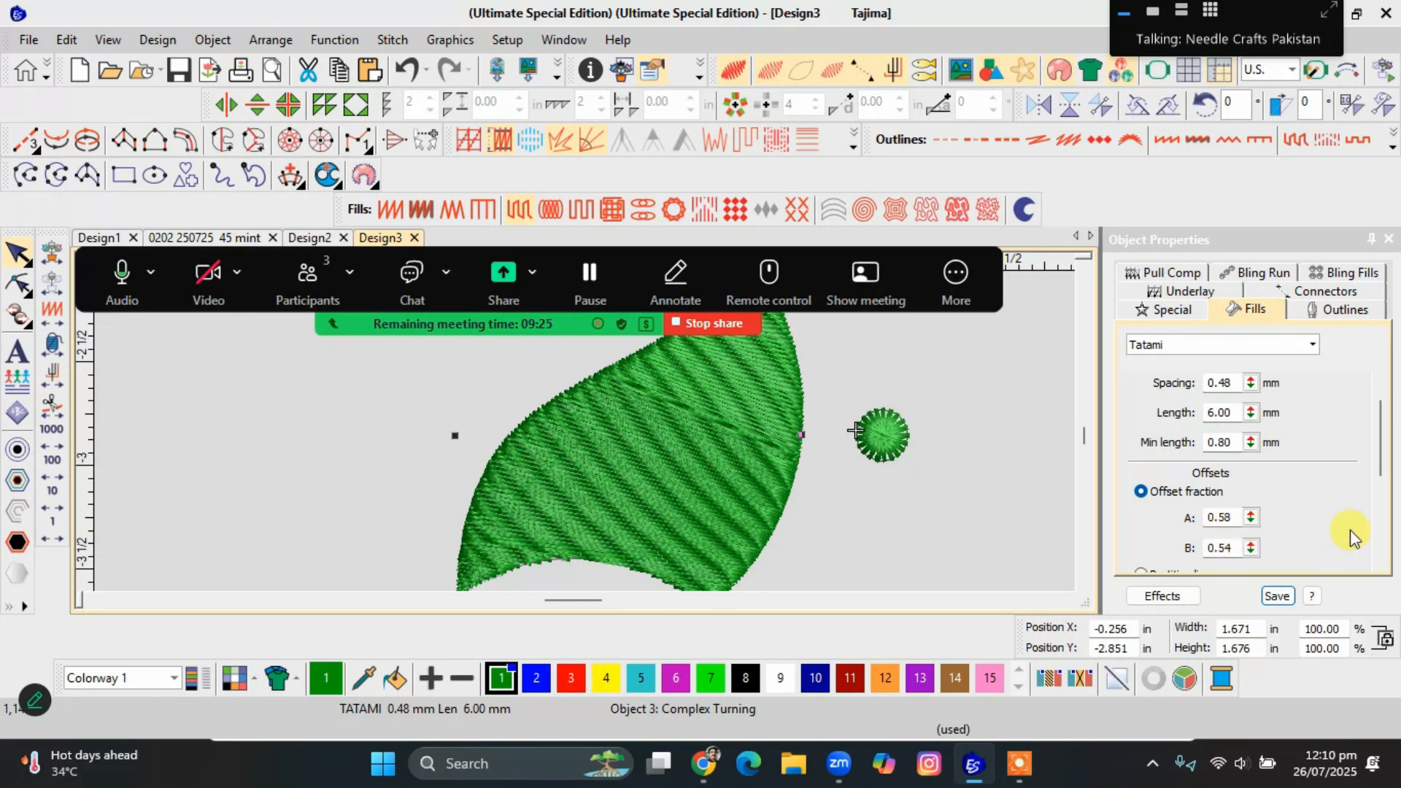
# Set the leaf's offset fraction A to 0.25 and B to 0.52, and inspect the stitch pattern.
pyautogui.click(1250, 521)
pyautogui.moveTo(1252, 520); pyautogui.dragTo(1160, 568)
pyautogui.moveTo(1251, 547); pyautogui.dragTo(1158, 533)
pyautogui.moveTo(1255, 547); pyautogui.dragTo(1160, 532)
pyautogui.moveTo(1255, 547); pyautogui.dragTo(1164, 549)
pyautogui.moveTo(1250, 547); pyautogui.dragTo(1164, 546)
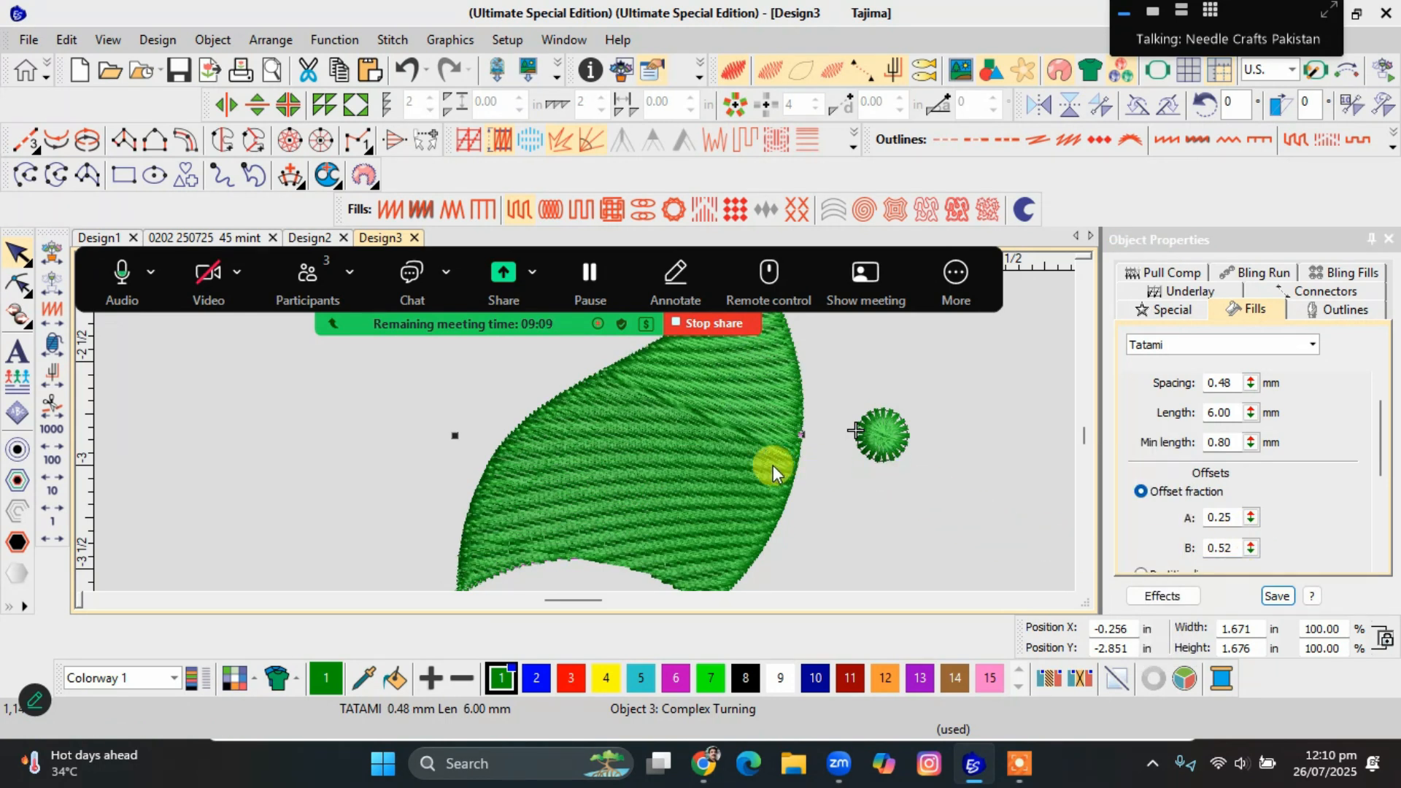
pyautogui.scroll(-2, 525, 432)
pyautogui.scroll(1, 585, 431)
pyautogui.scroll(1, 585, 431)
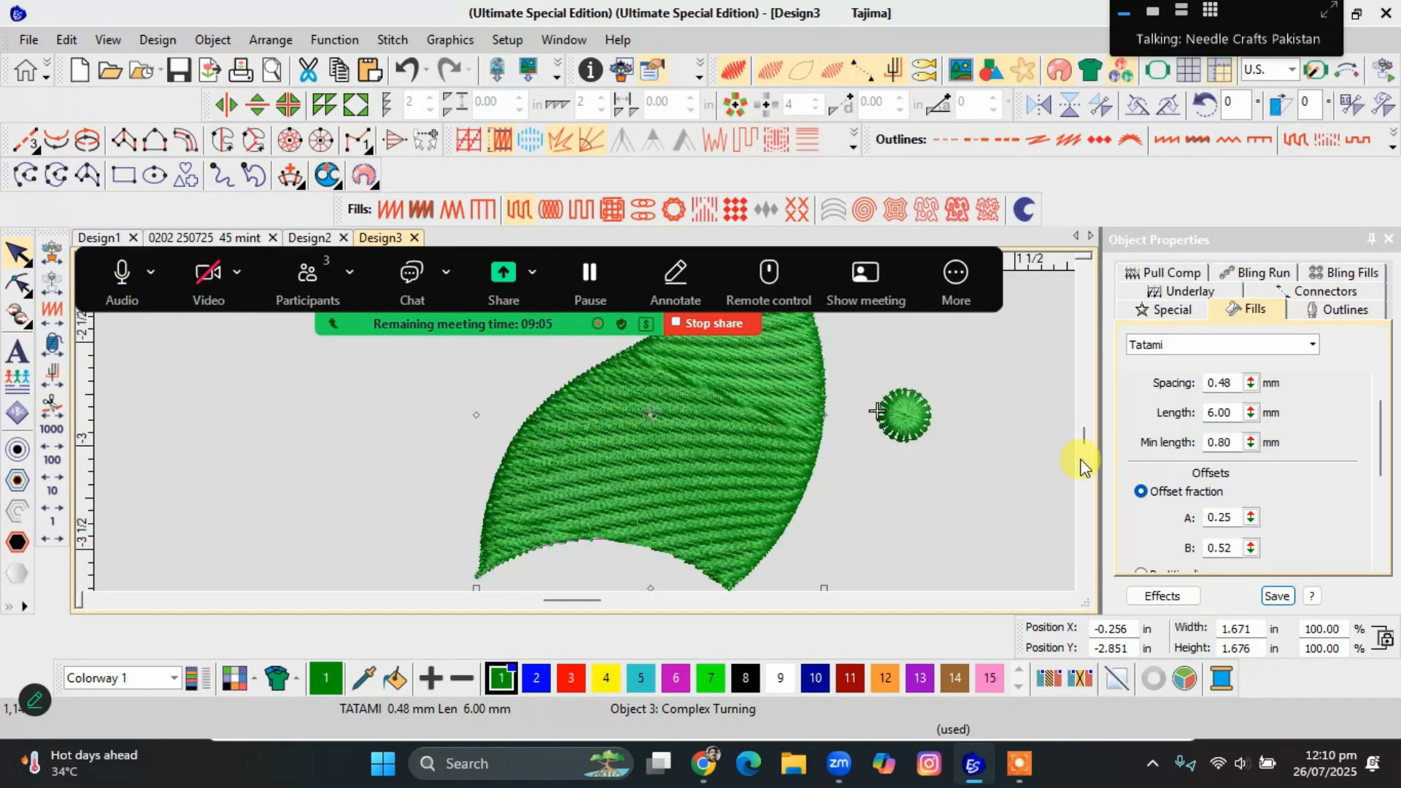
# Try the Partition line offset method on the leaf and go back to Offset fraction.
pyautogui.scroll(-1, 1204, 496)
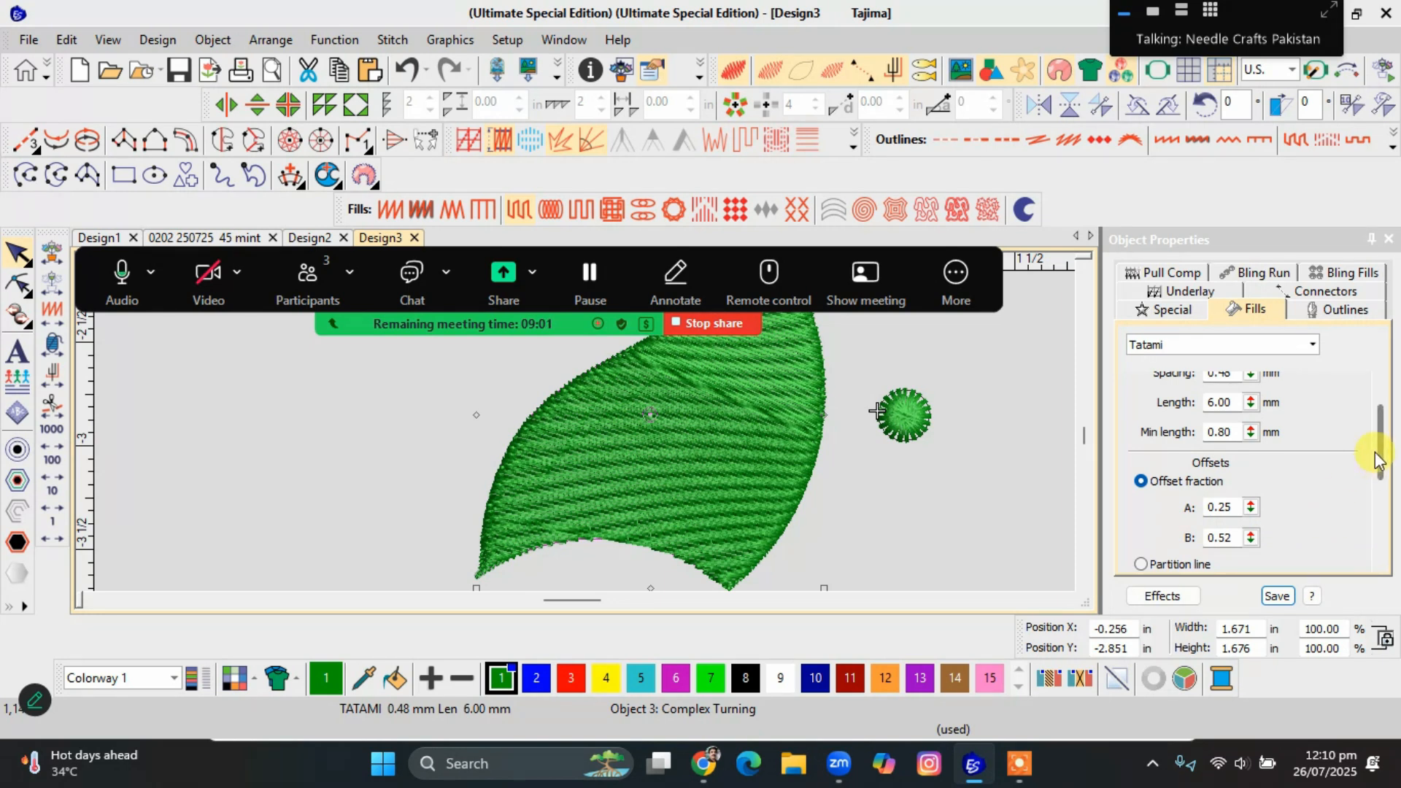
pyautogui.moveTo(1377, 458); pyautogui.dragTo(1376, 487)
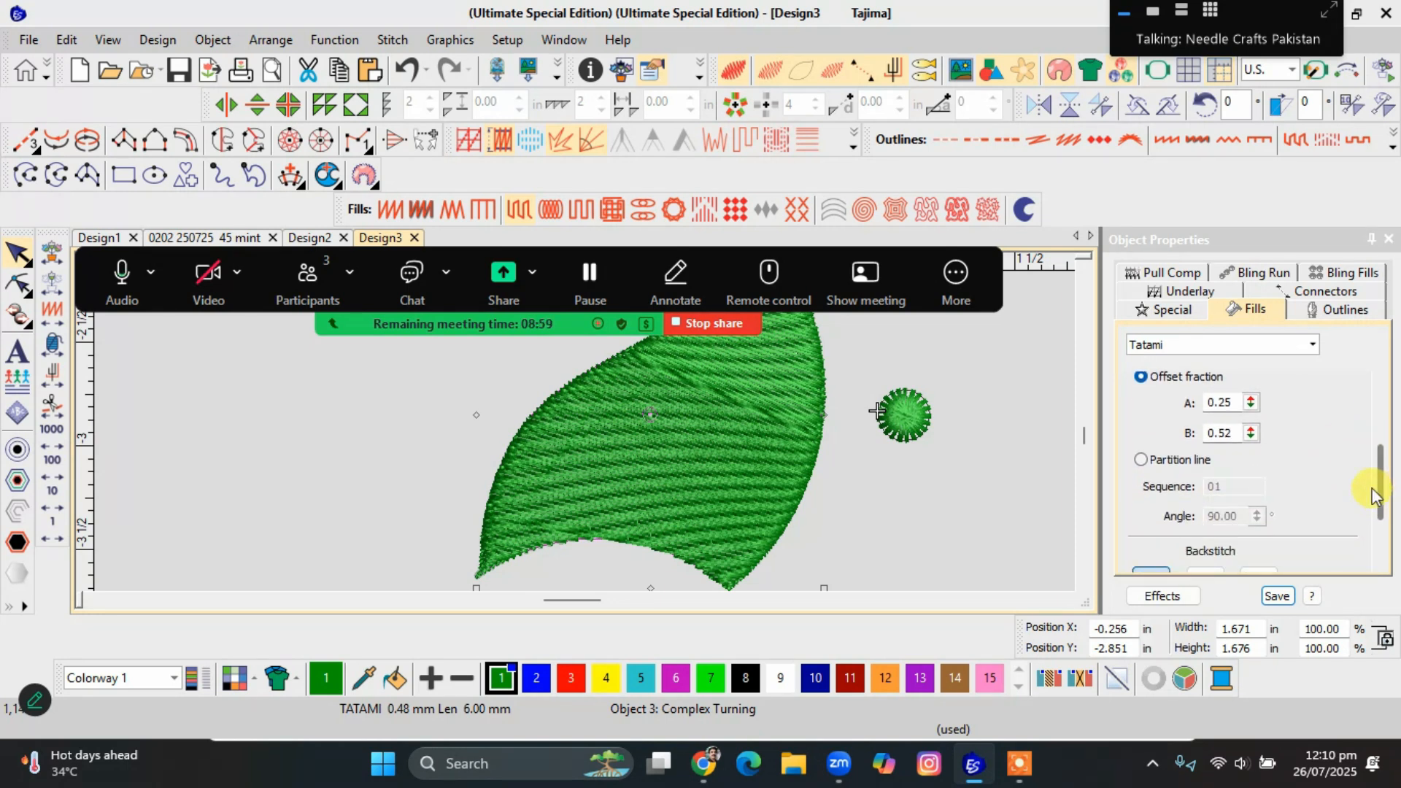
pyautogui.click(1140, 459)
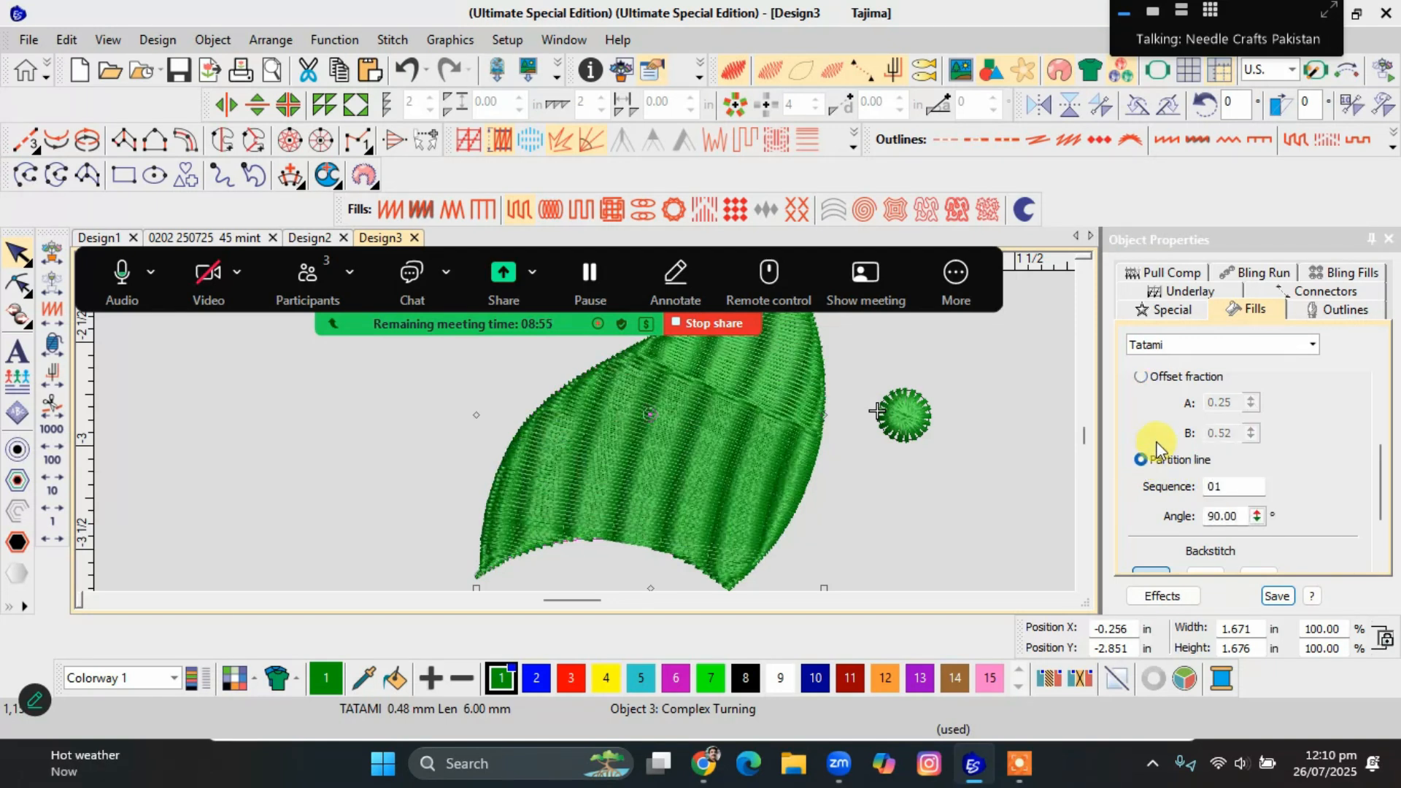
pyautogui.scroll(1, 1175, 437)
pyautogui.click(1154, 391)
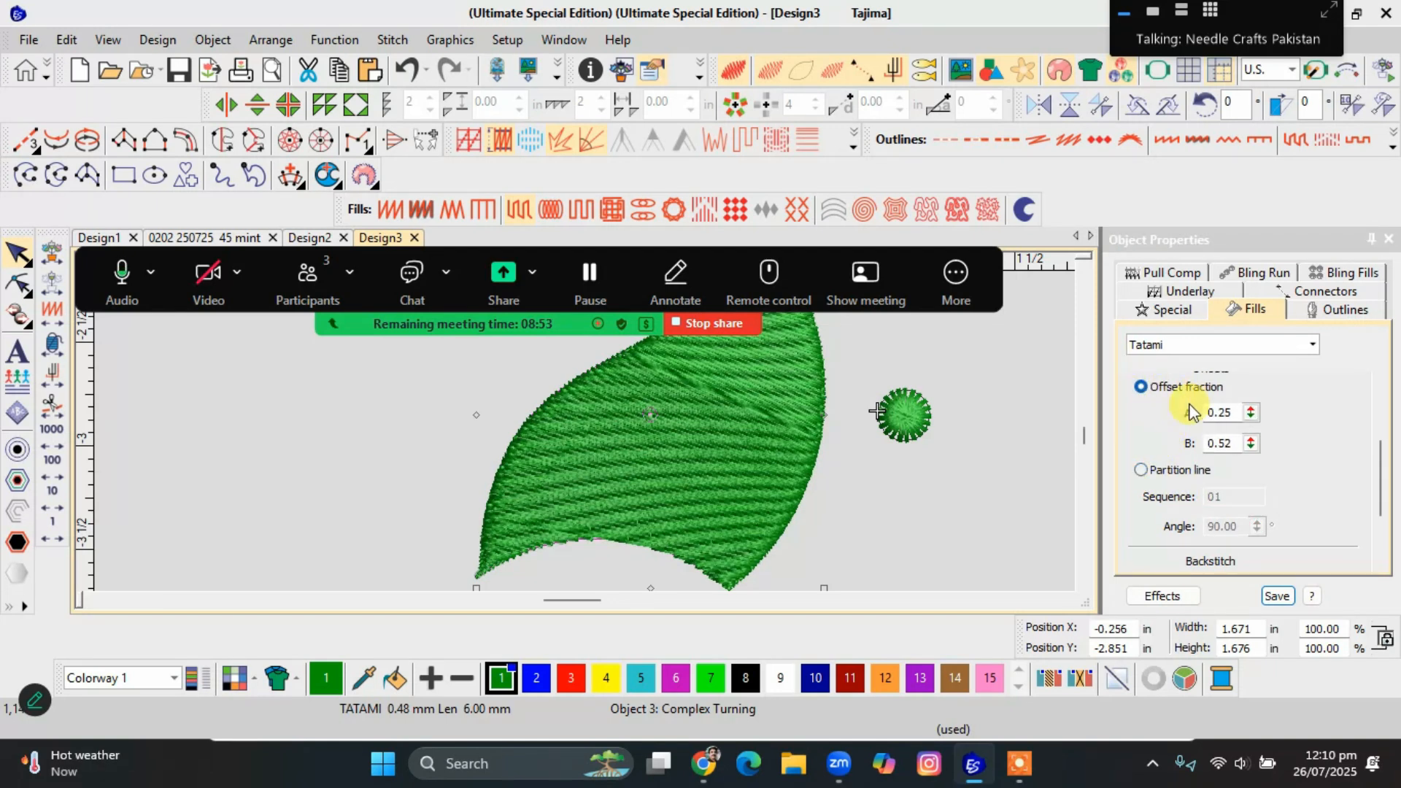
# Set the leaf's offset fraction B to 0.25.
pyautogui.click(1227, 443)
pyautogui.moveTo(1230, 443); pyautogui.dragTo(1218, 443)
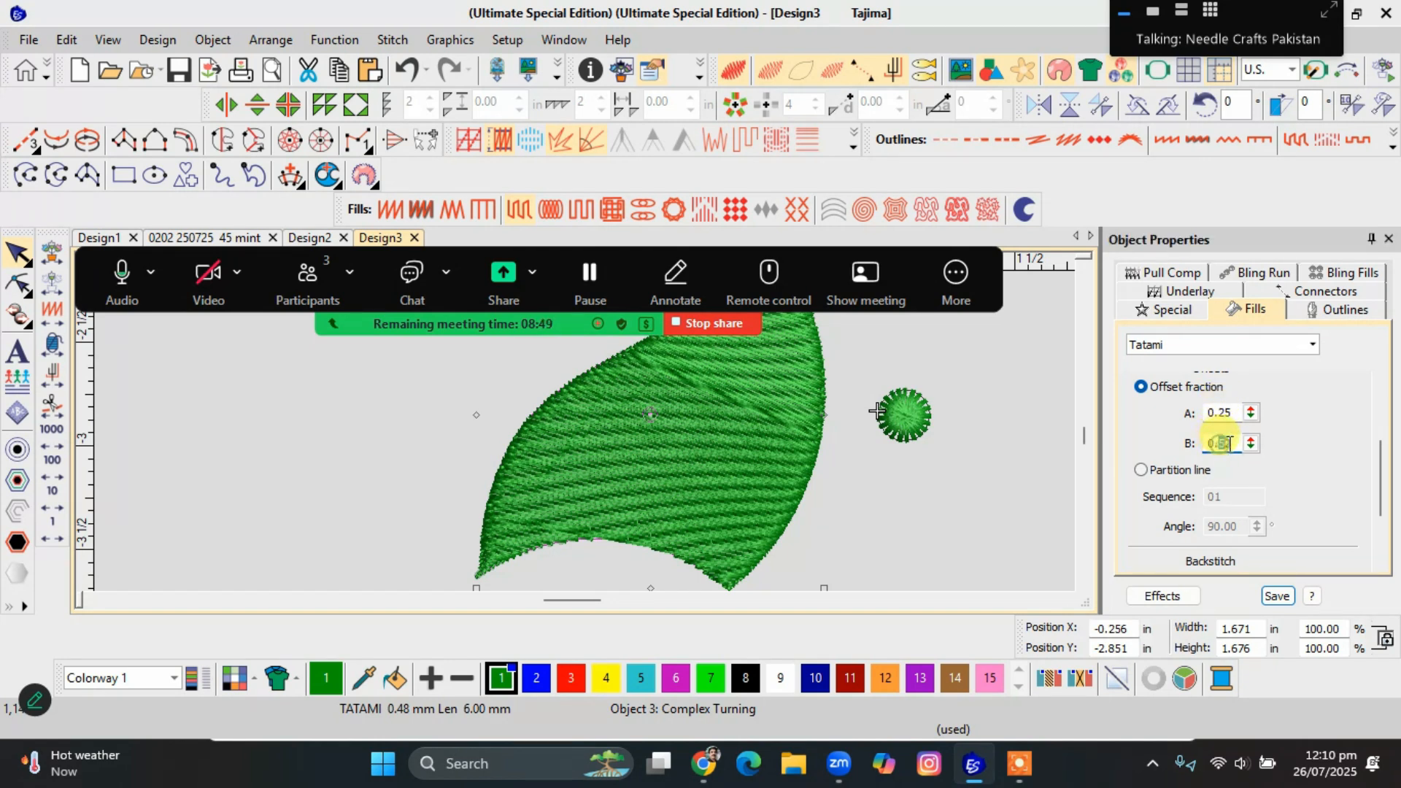
pyautogui.write('25')
pyautogui.press('Return')
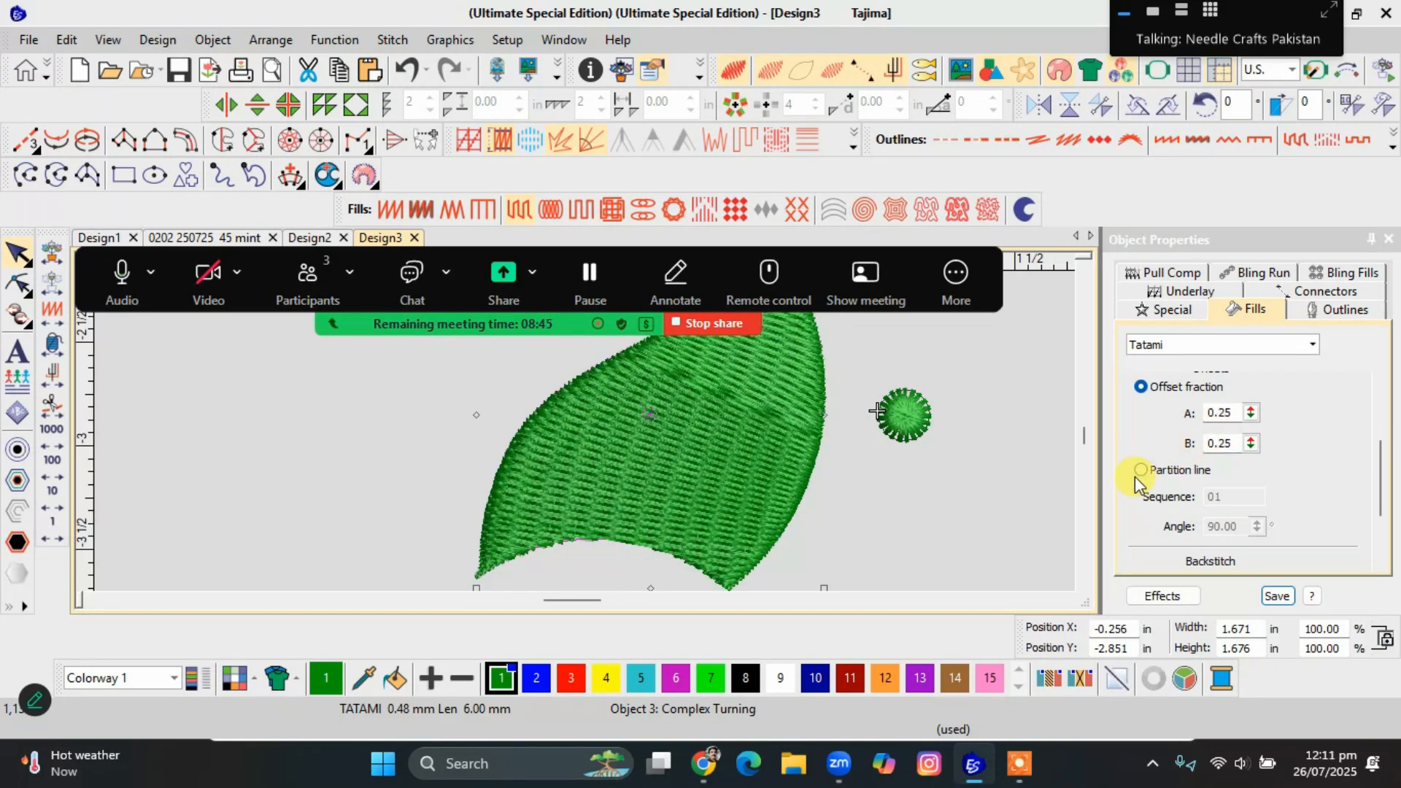
# Switch the leaf's Tatami offsets to Partition line with sequence 00004444, and inspect the patterned fill close up.
pyautogui.click(712, 479)
pyautogui.click(1143, 472)
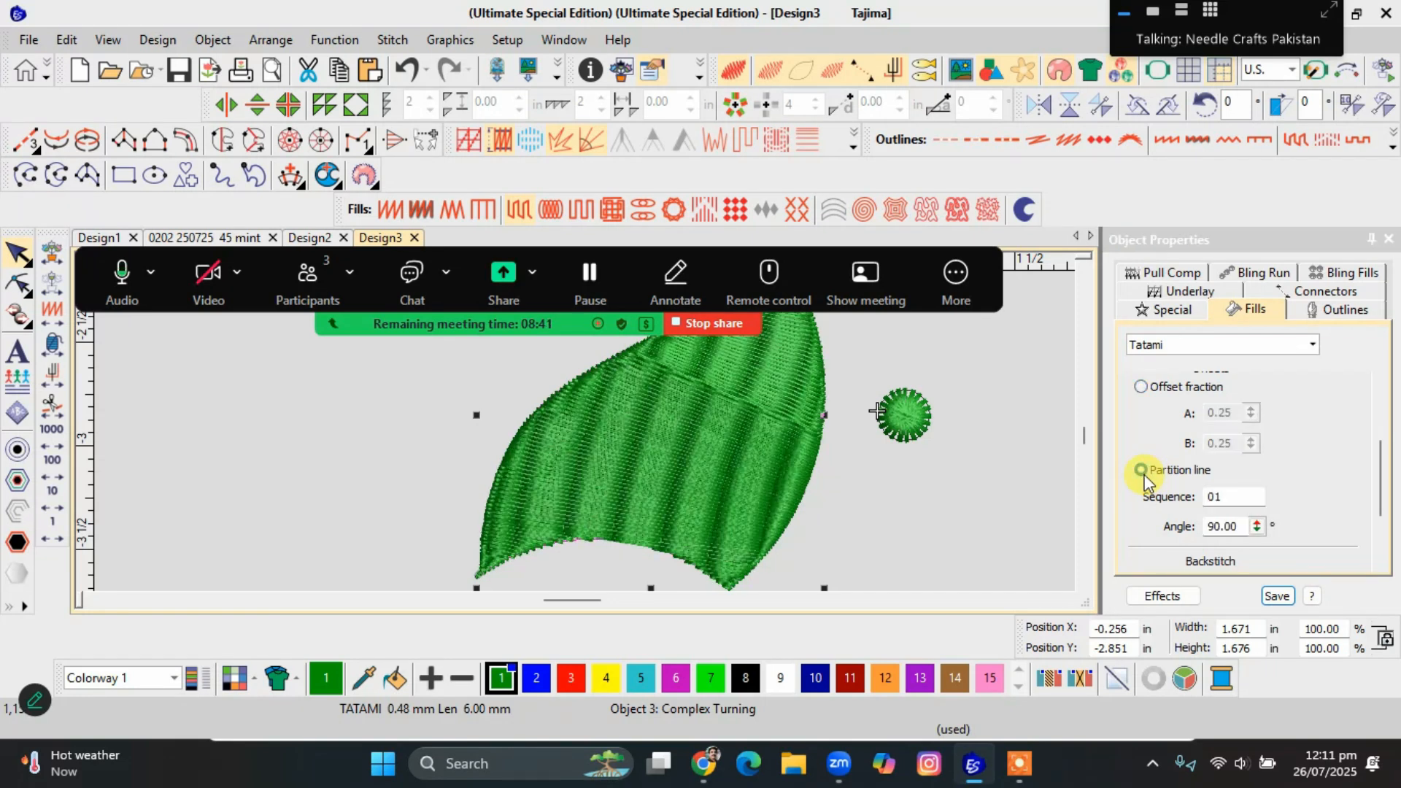
pyautogui.click(1218, 499)
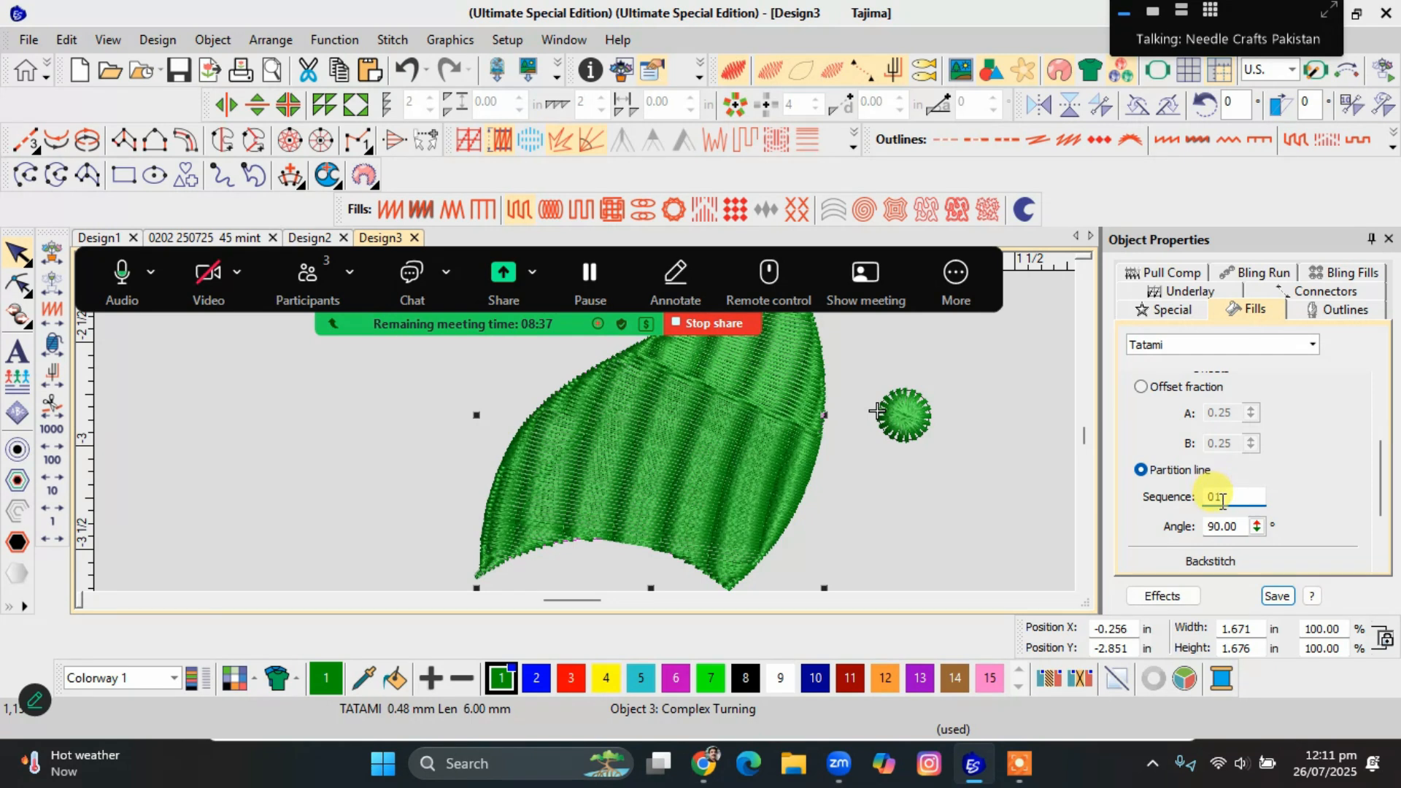
pyautogui.click(1235, 490)
pyautogui.moveTo(1225, 492); pyautogui.dragTo(1204, 503)
pyautogui.write('00004444')
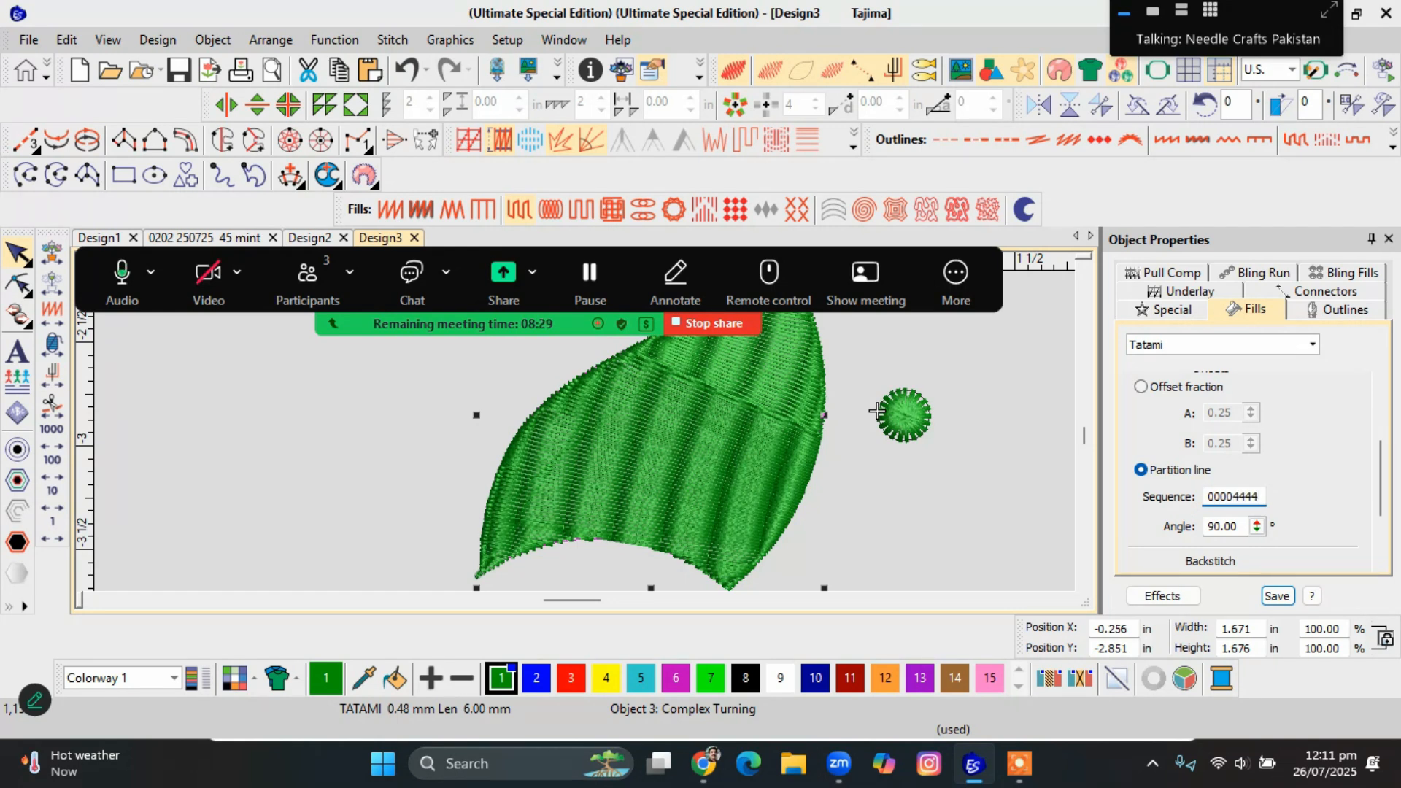
pyautogui.press('Return')
pyautogui.scroll(2, 755, 434)
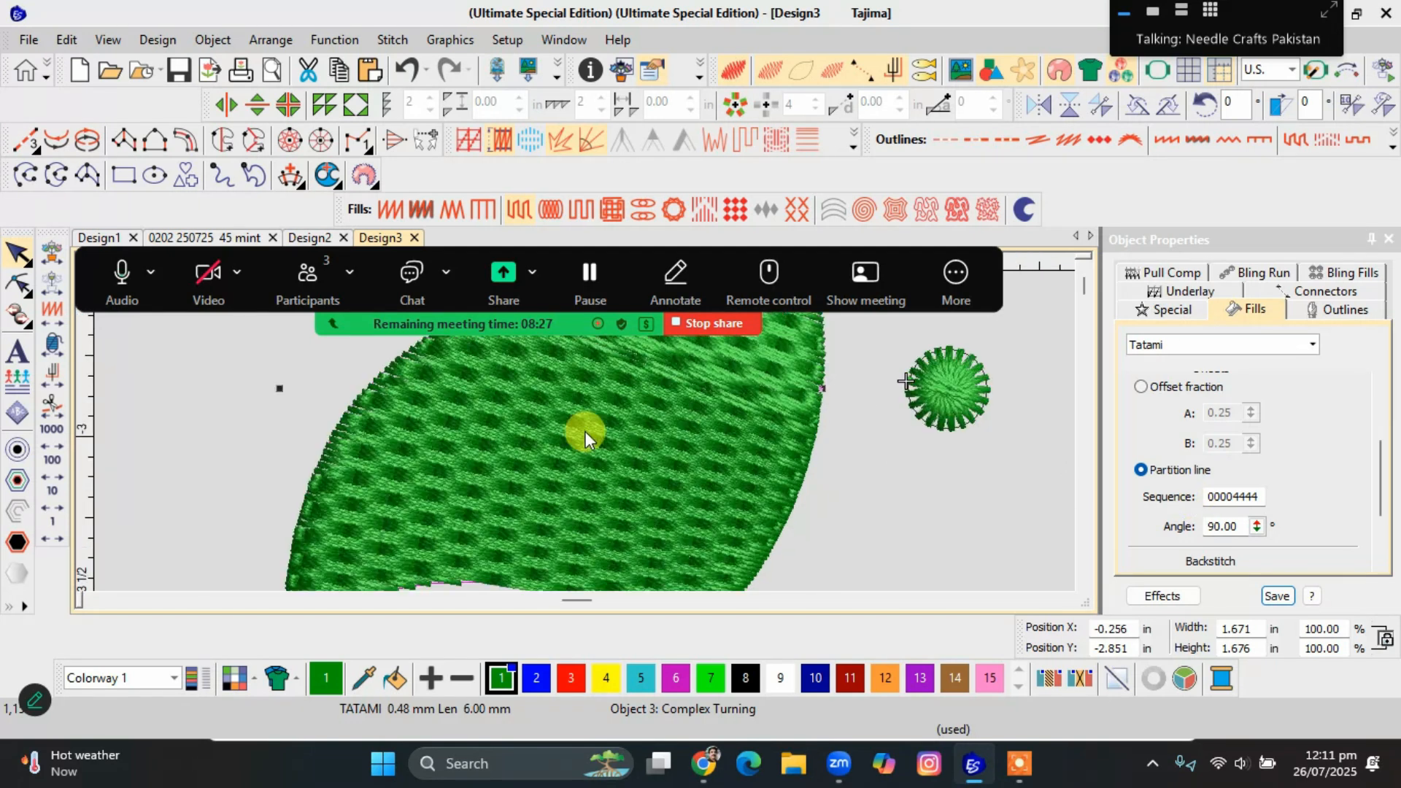
pyautogui.scroll(1, 585, 431)
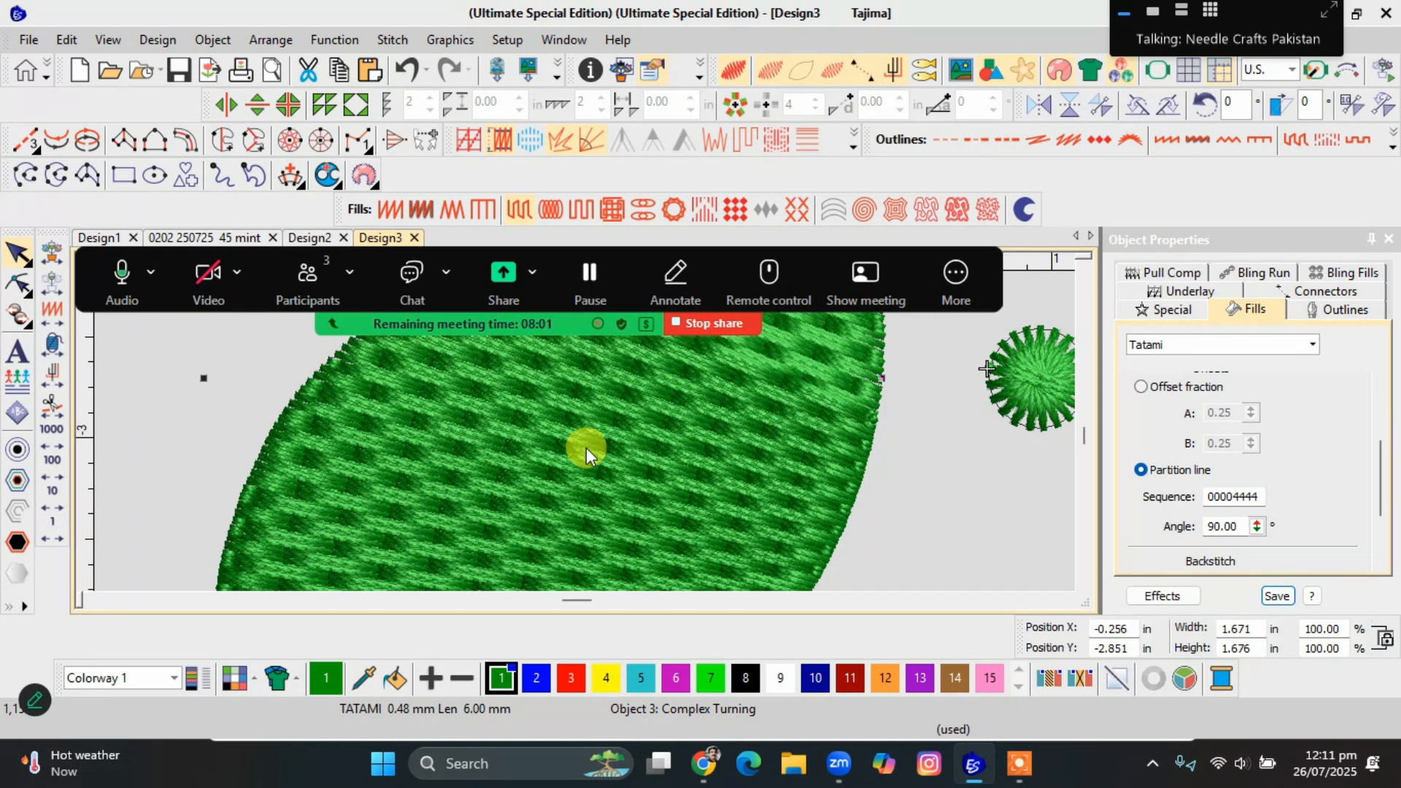
pyautogui.scroll(1, 585, 448)
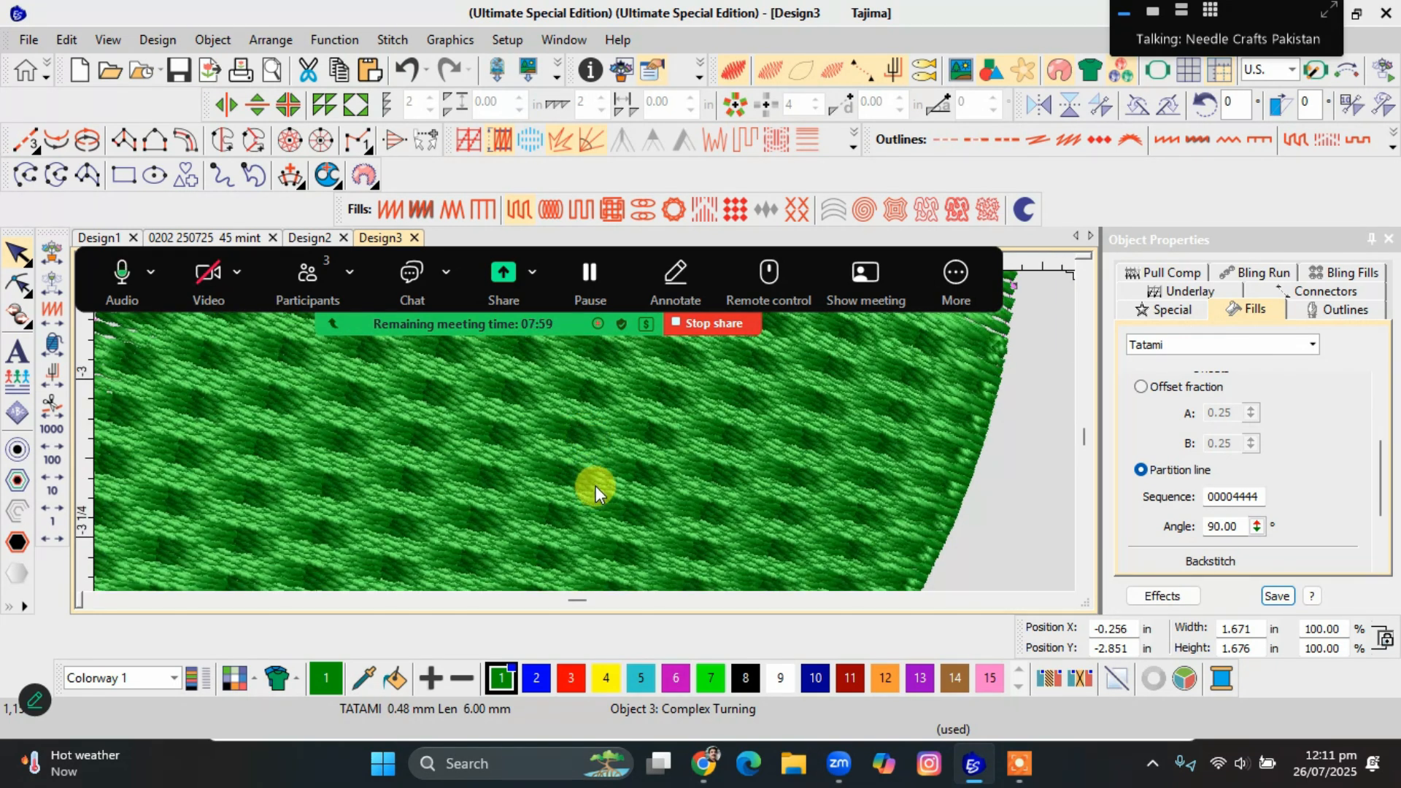
pyautogui.scroll(-1, 599, 482)
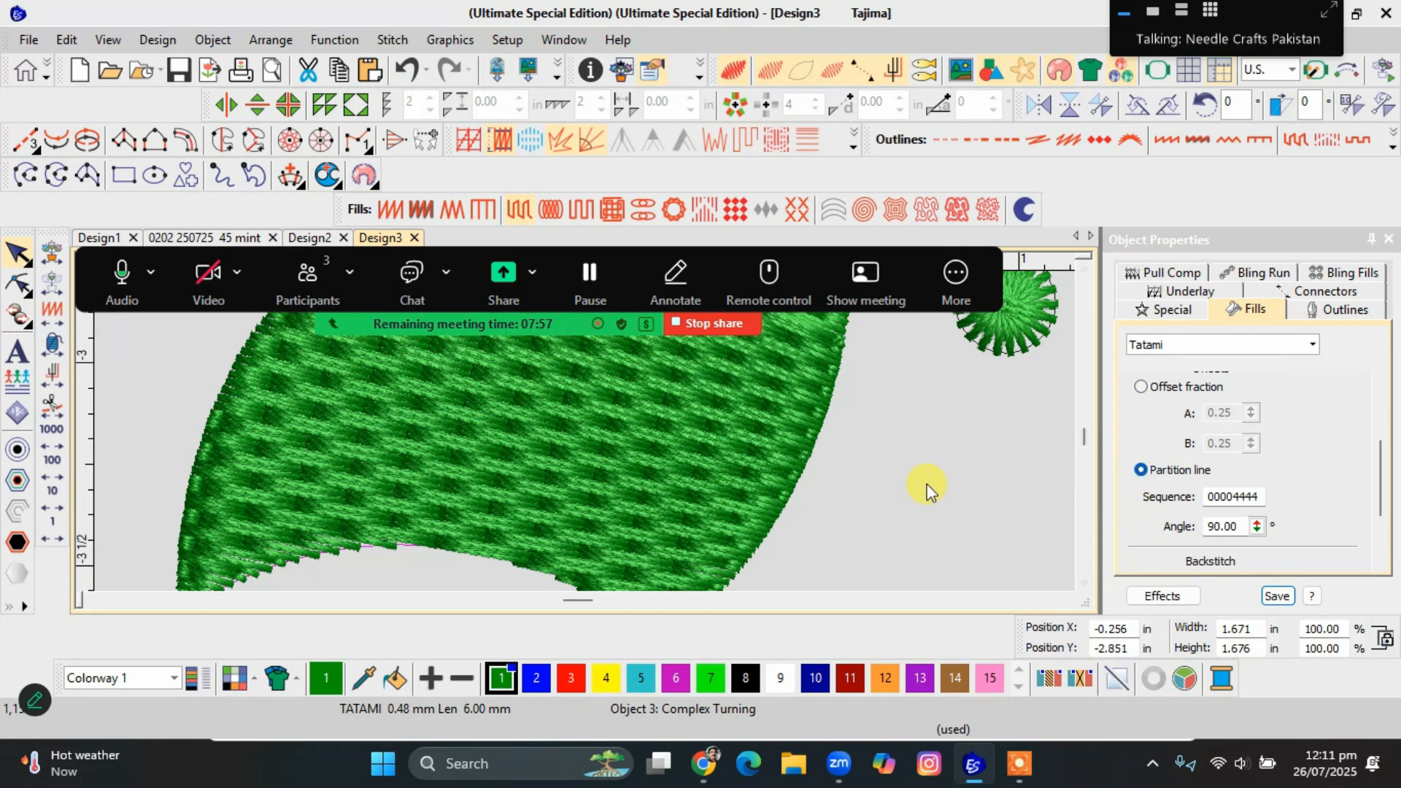
# Set the leaf's partition line sequence to 114466.
pyautogui.doubleClick(1258, 497)
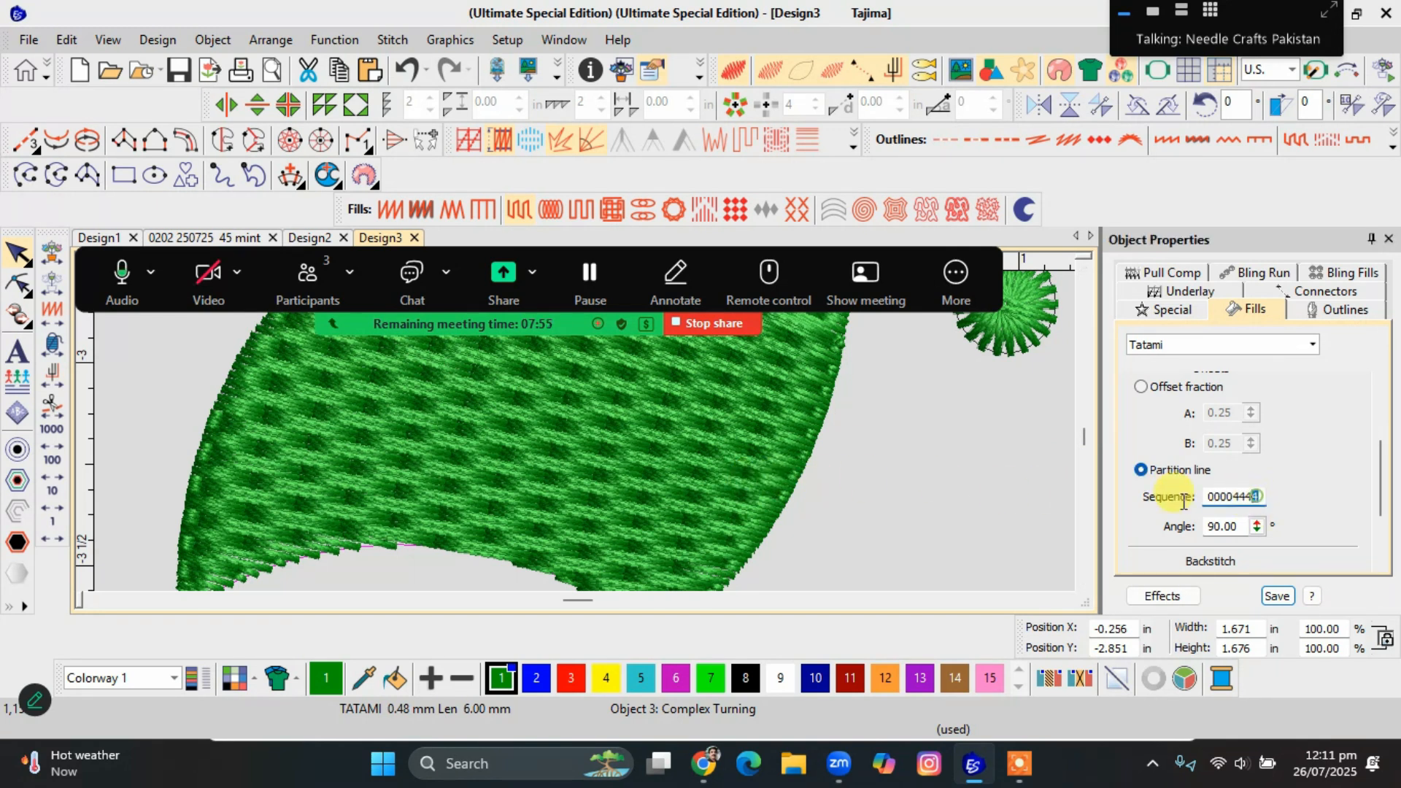
pyautogui.write('111')
pyautogui.press('BackSpace')
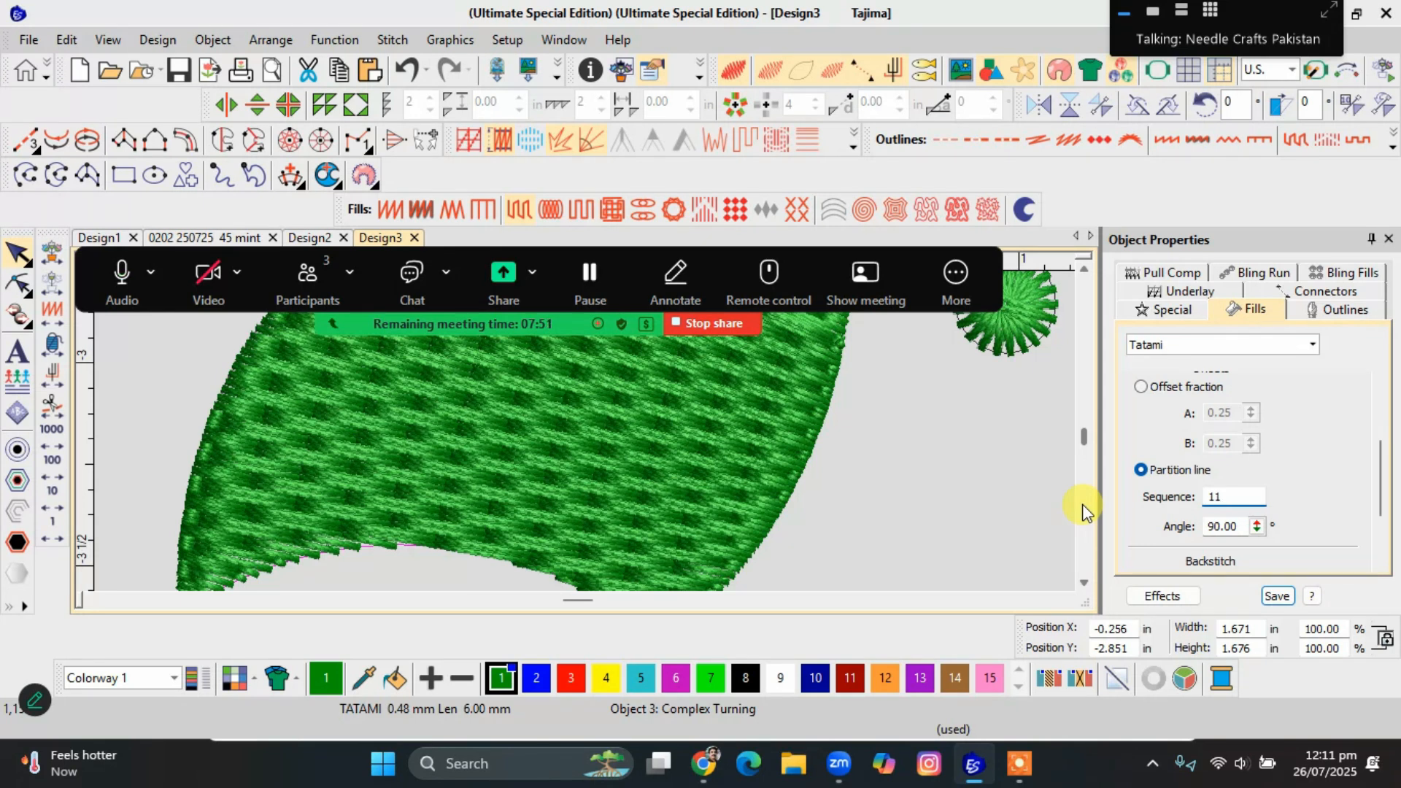
pyautogui.write('4466')
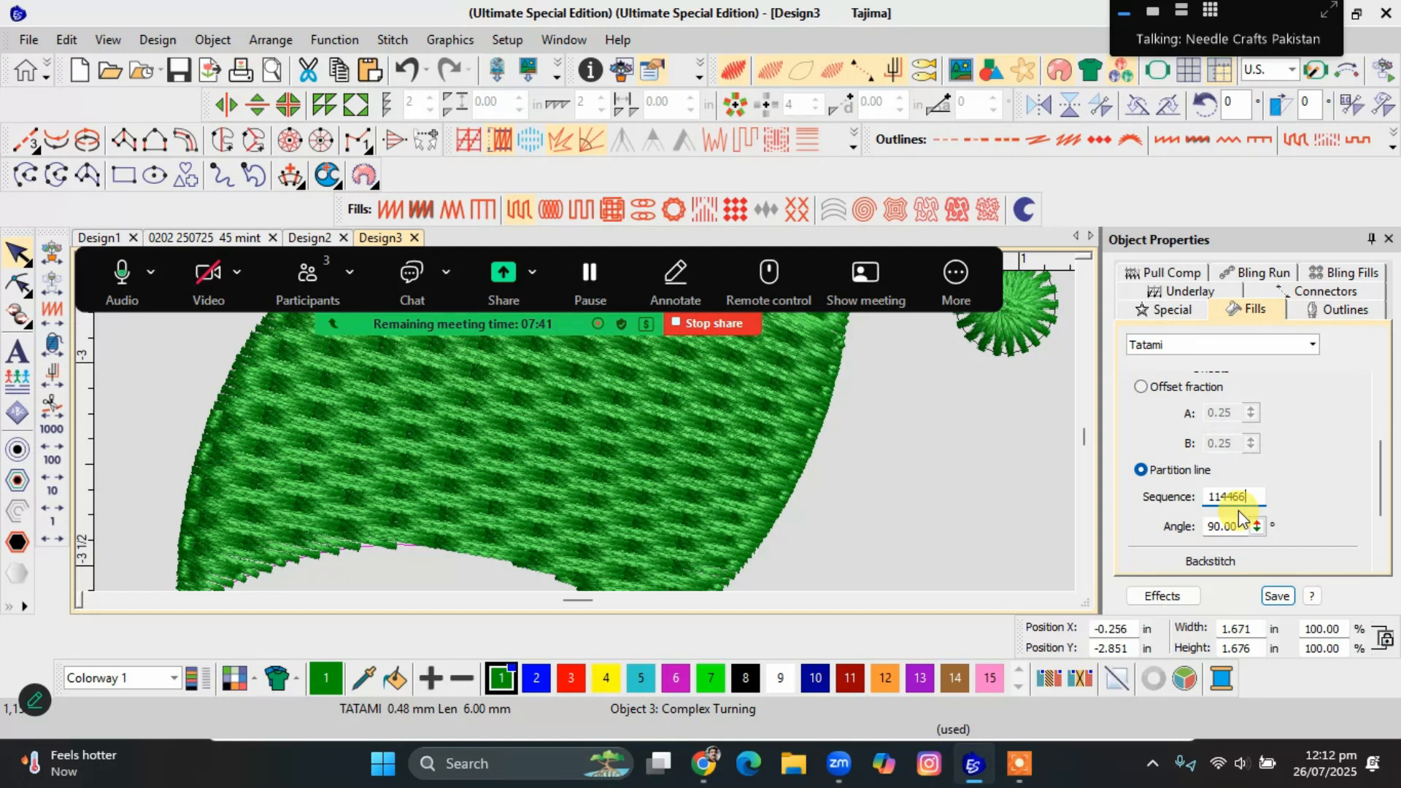
pyautogui.press('Return')
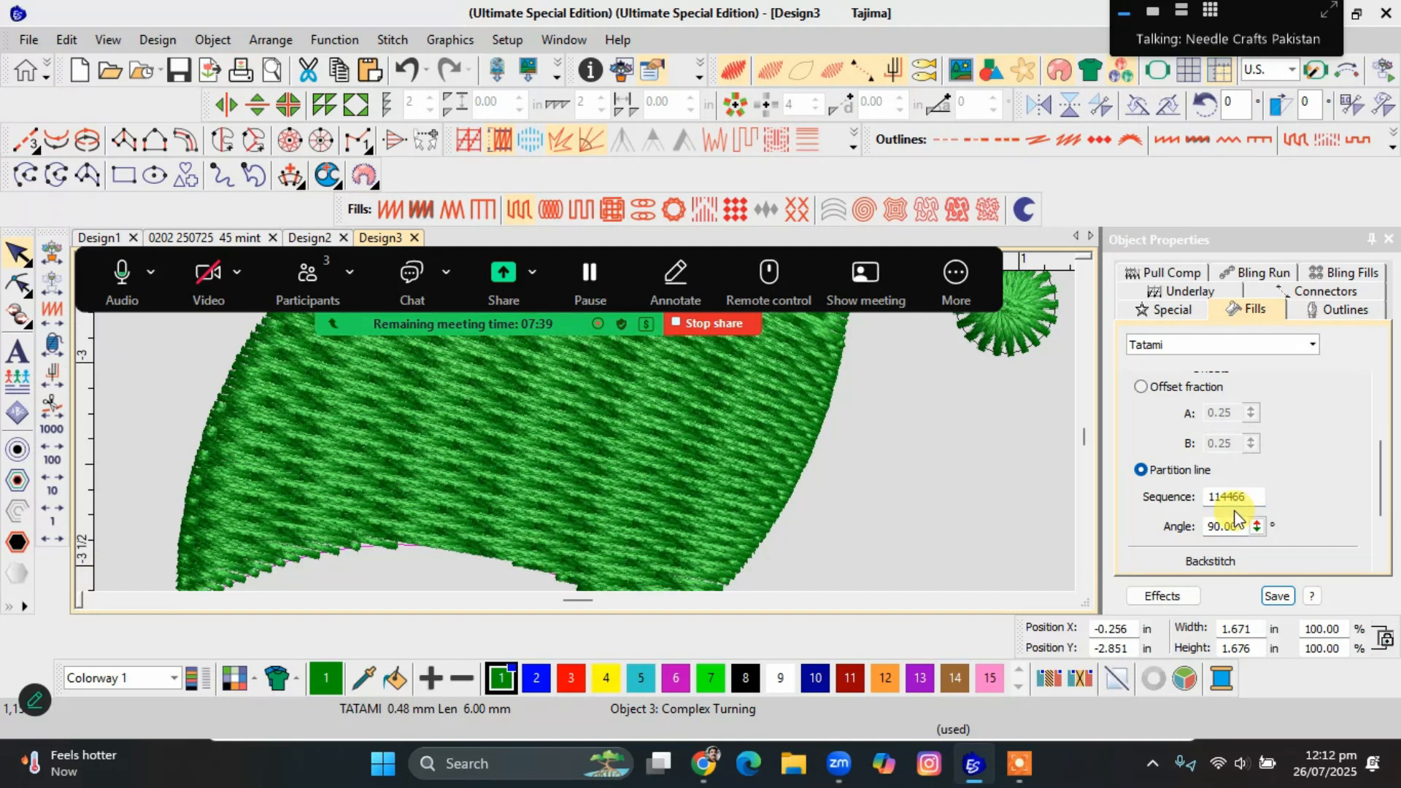
# Set the leaf's partition line sequence to 00001111.
pyautogui.doubleClick(1247, 502)
pyautogui.write('00001111')
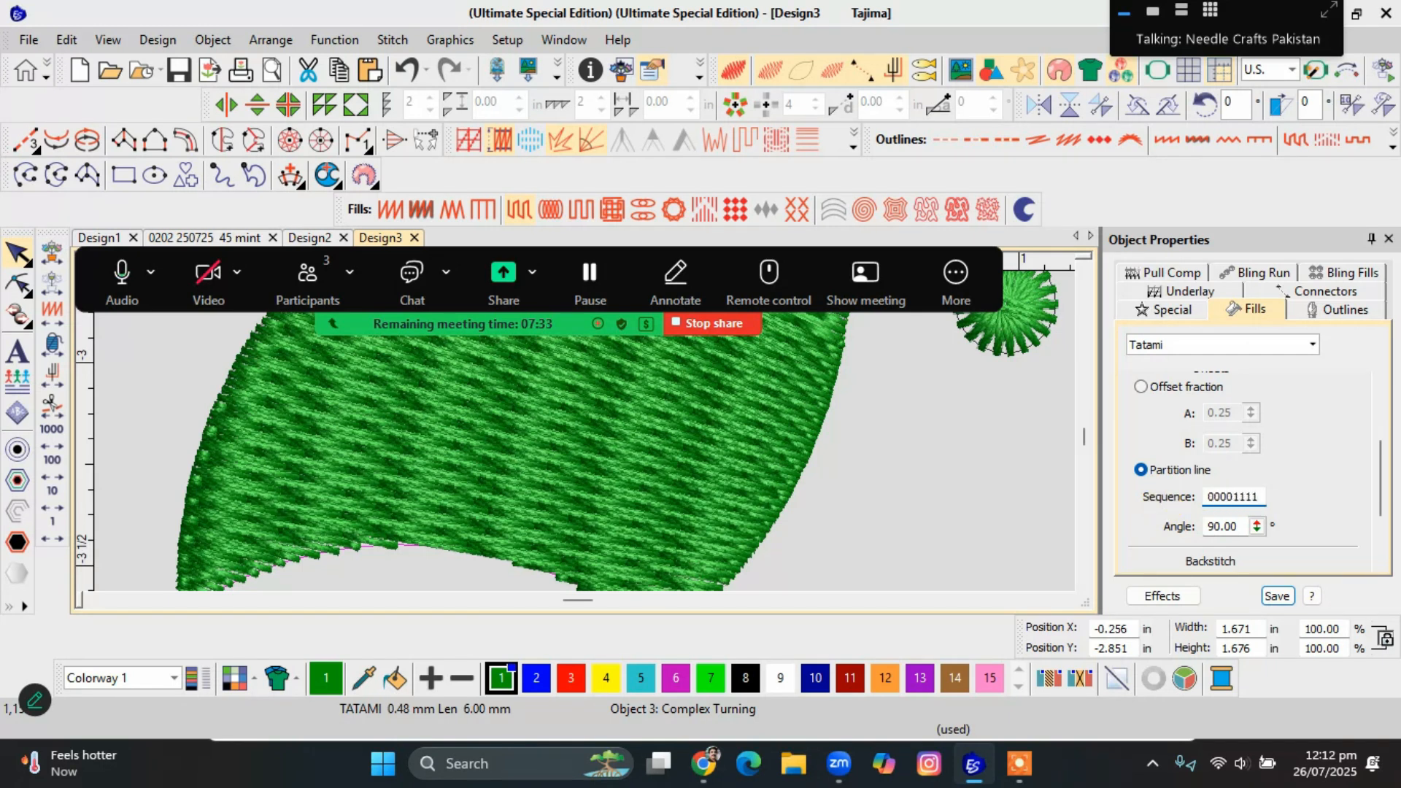
pyautogui.press('Return')
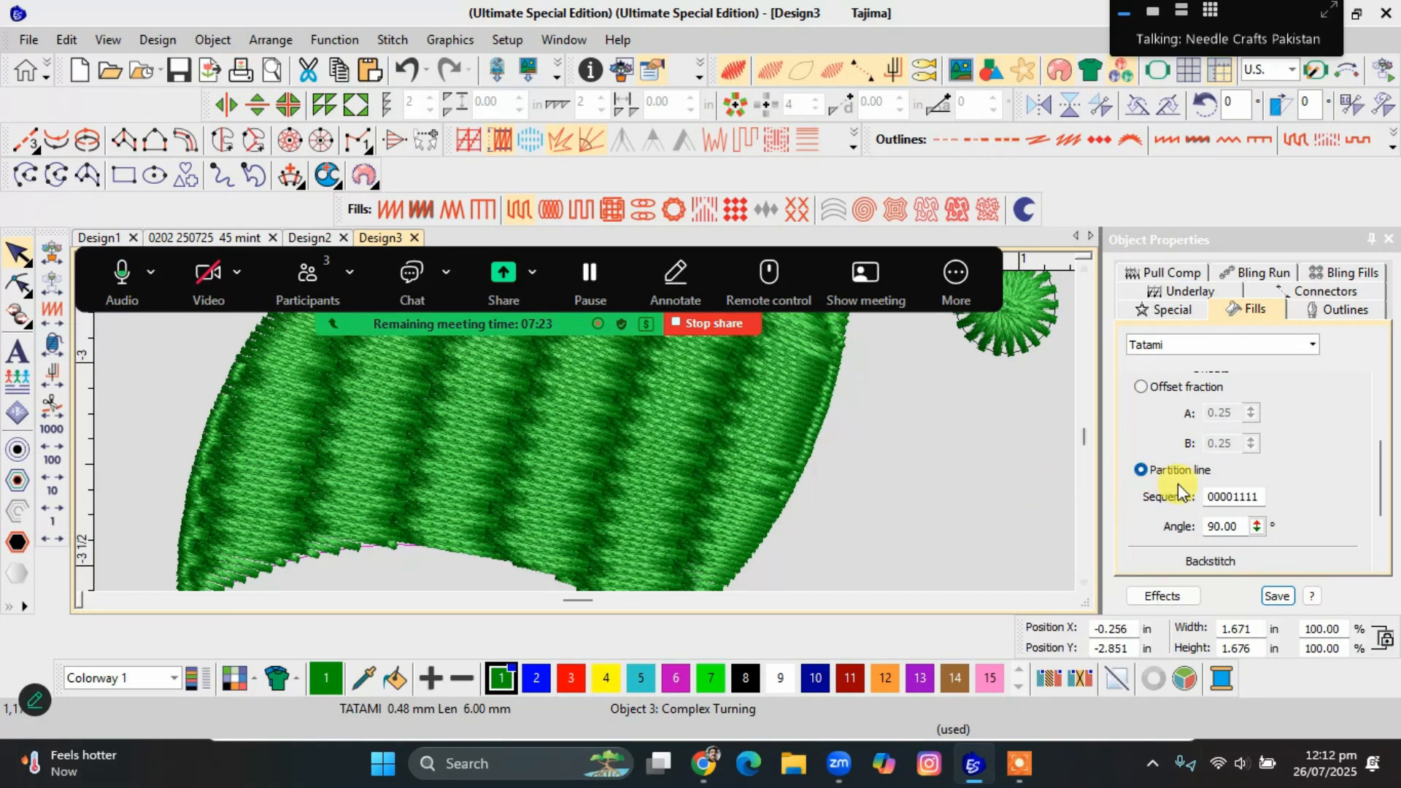
# Set the leaf's partition line sequence to 33366666 and inspect the pattern close up and on the whole leaf.
pyautogui.doubleClick(1263, 492)
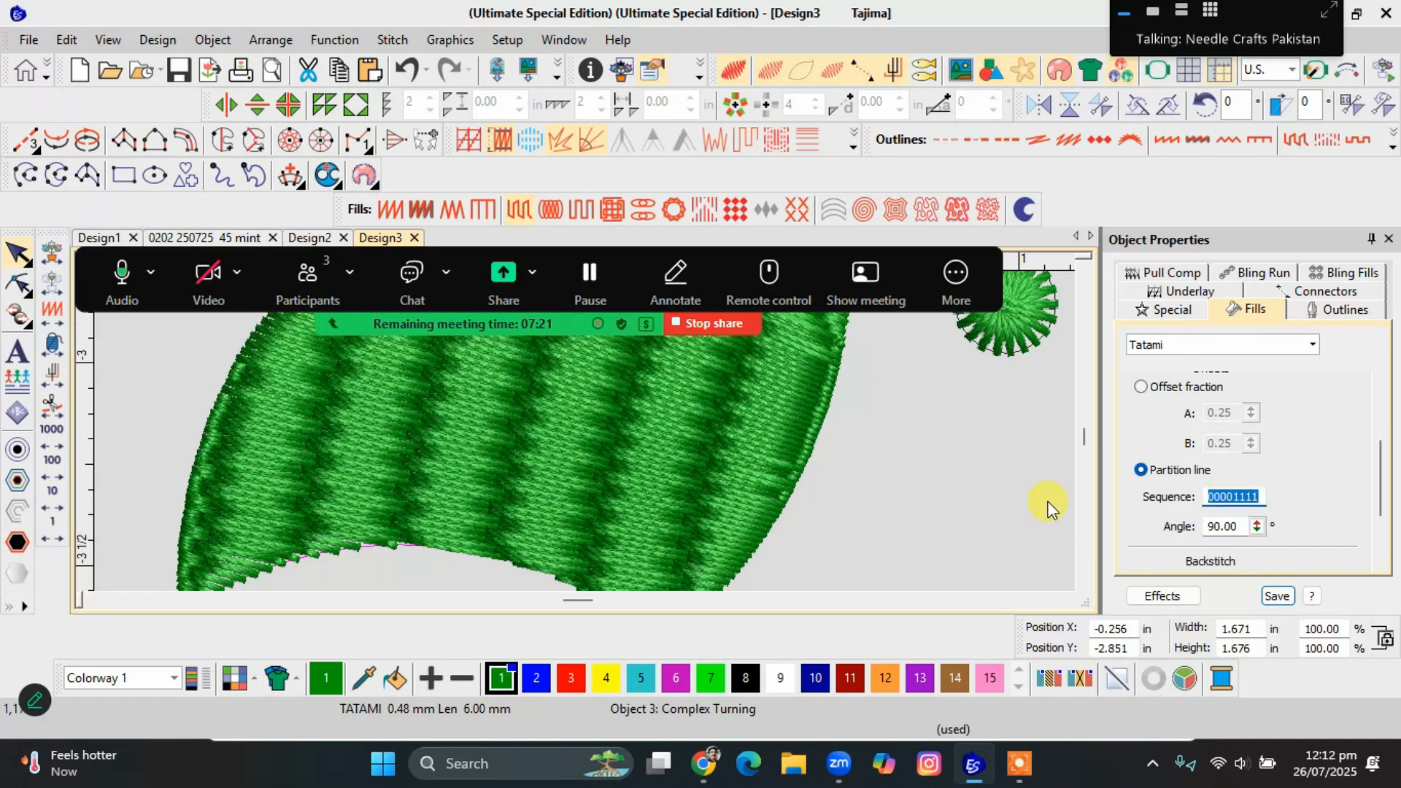
pyautogui.write('33366666')
pyautogui.press('Return')
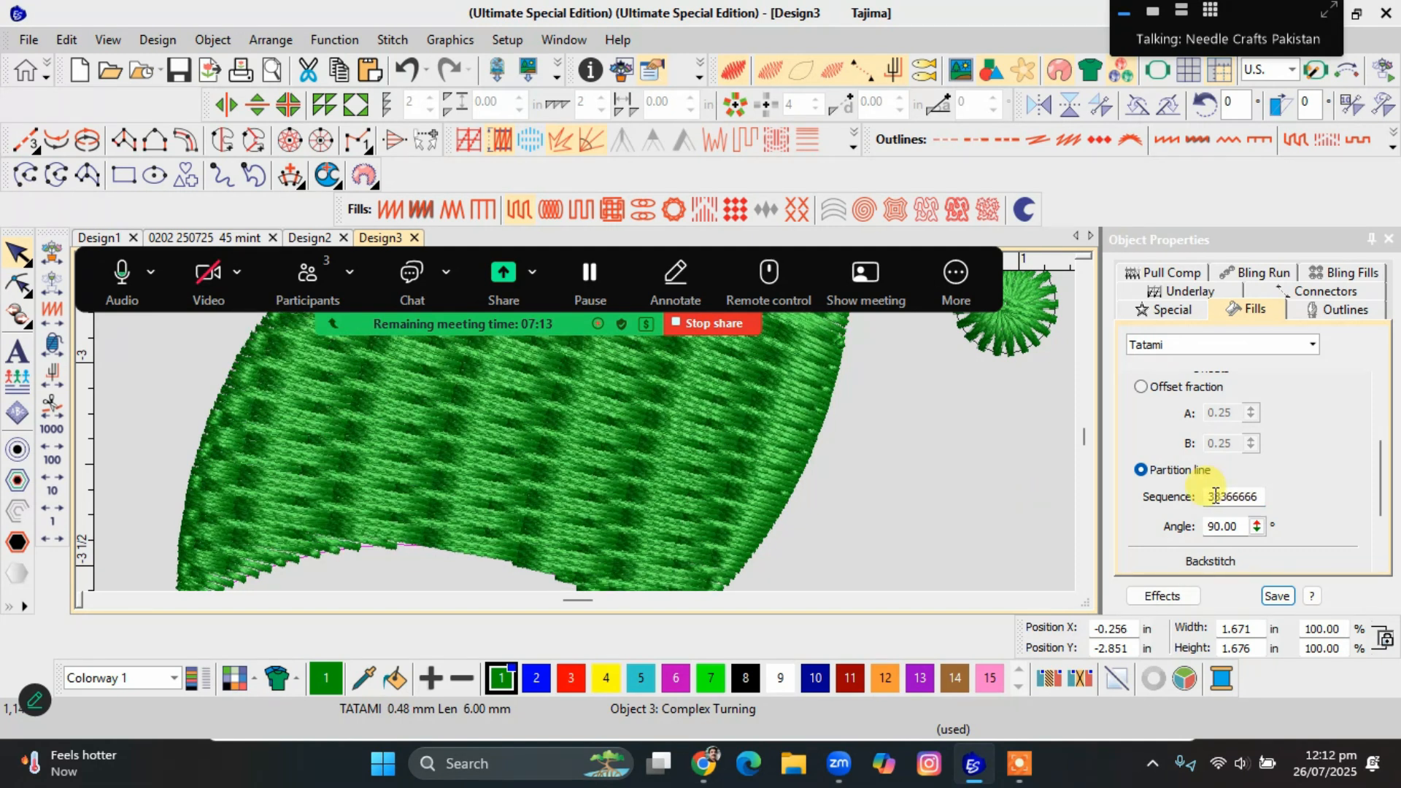
pyautogui.scroll(3, 585, 434)
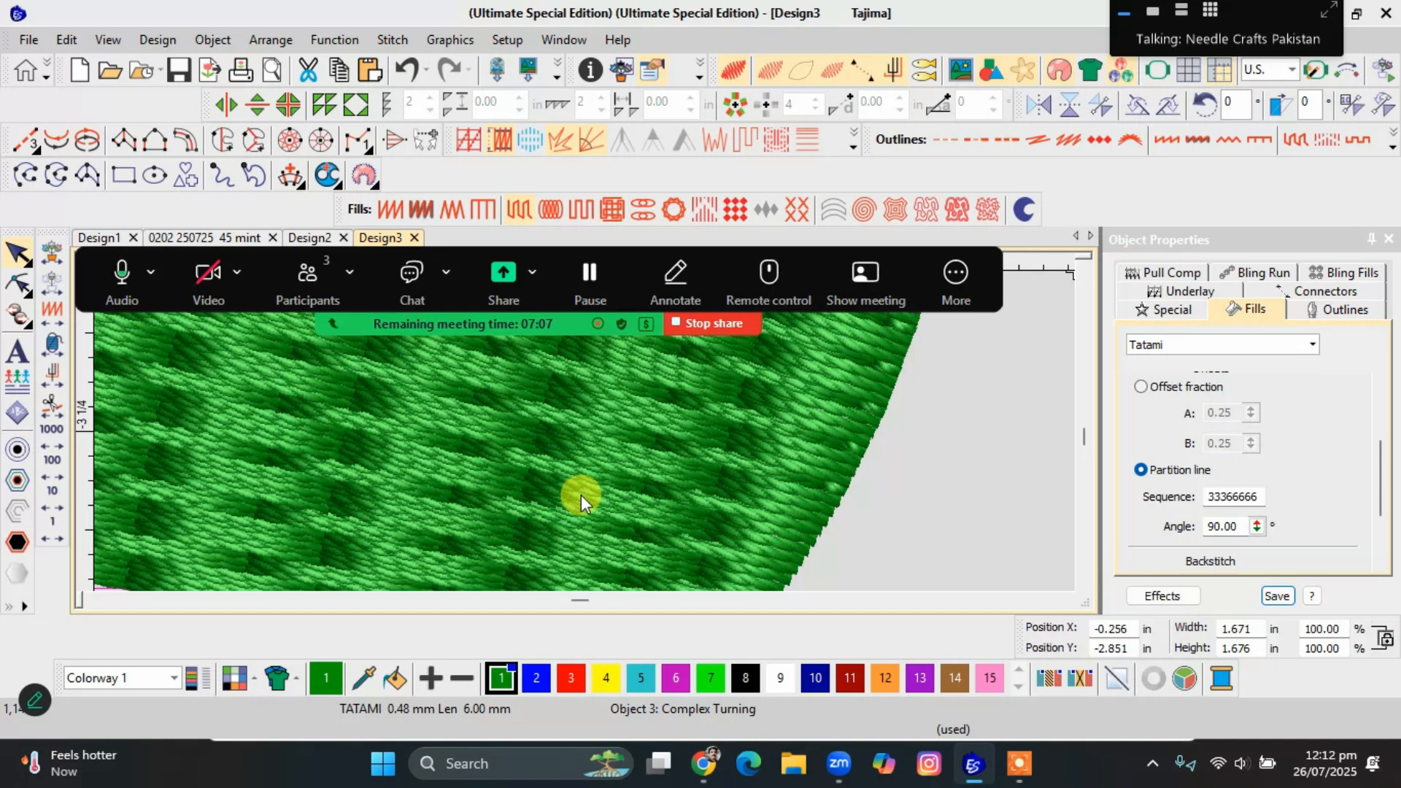
pyautogui.scroll(-3, 585, 431)
pyautogui.scroll(-2, 585, 431)
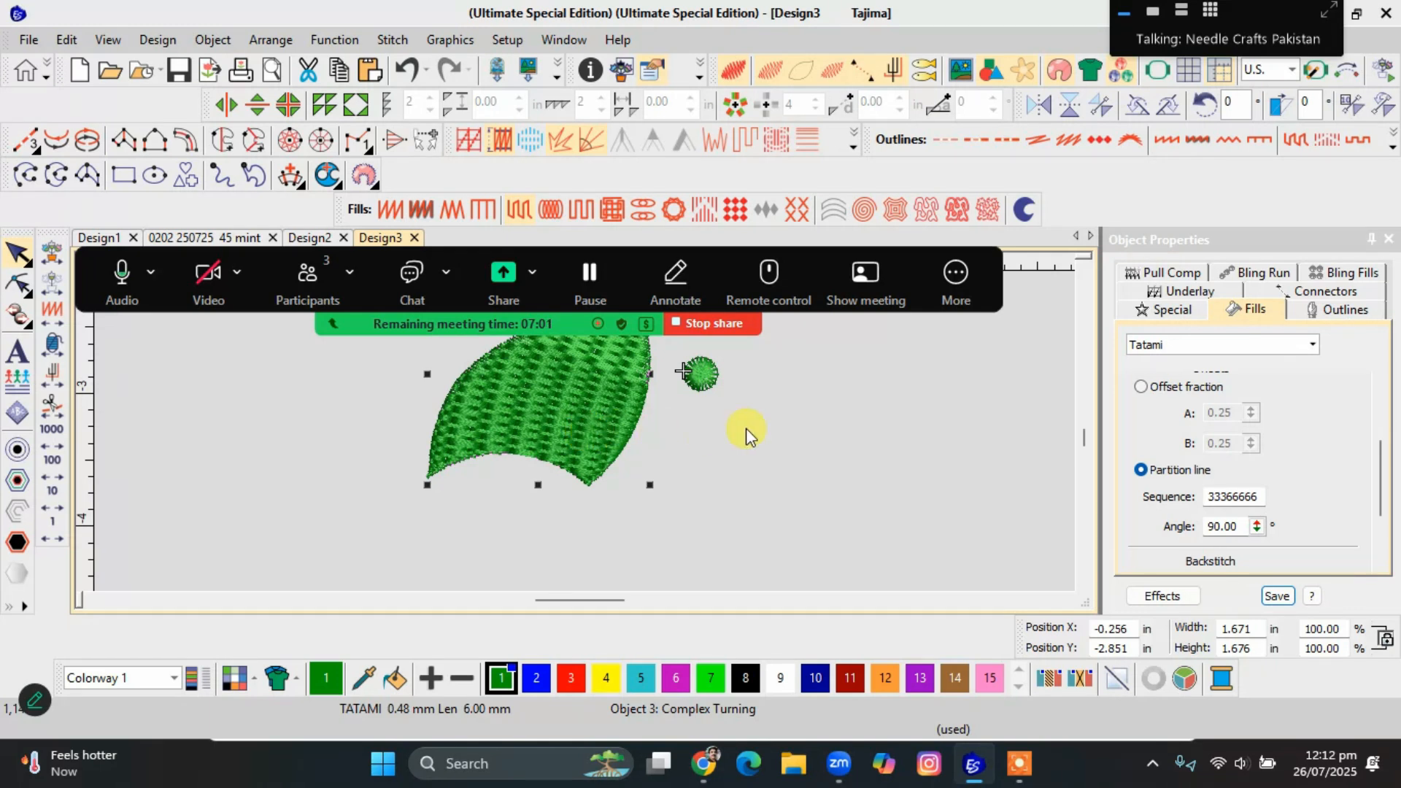
# Switch the leaf's Tatami offsets back to Offset fraction, set A to 0.48, and inspect the stitch lines.
pyautogui.click(1140, 469)
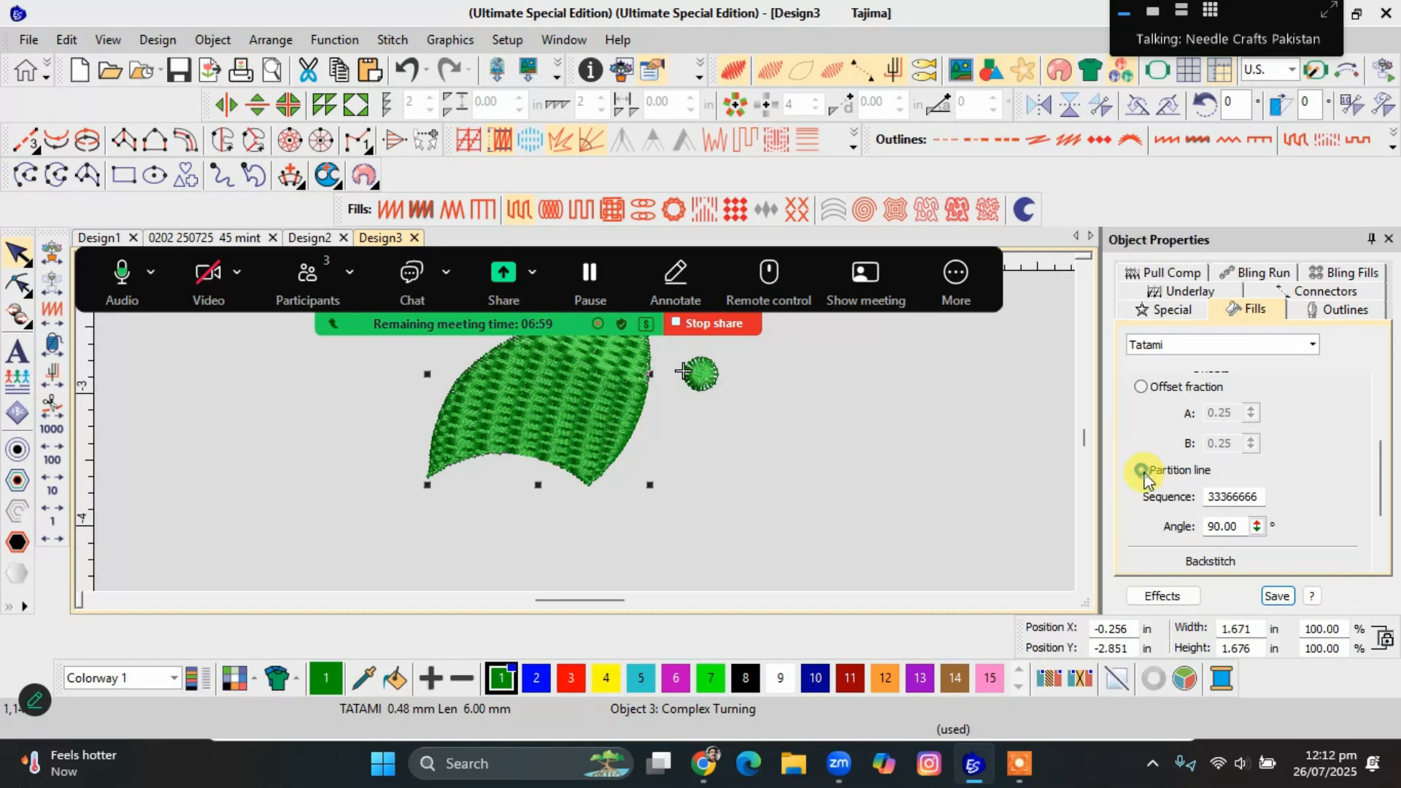
pyautogui.click(1141, 387)
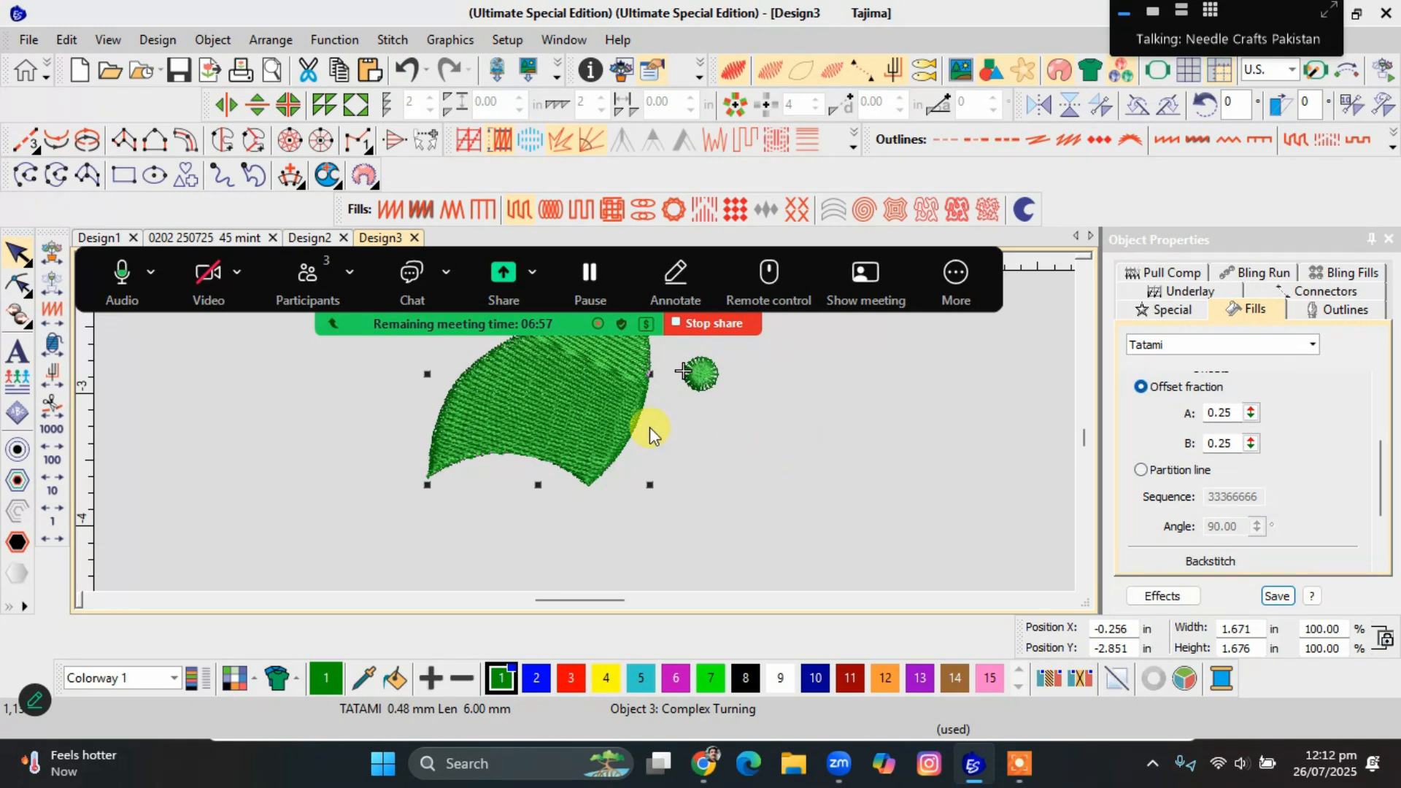
pyautogui.moveTo(1249, 412); pyautogui.dragTo(1159, 417)
pyautogui.scroll(3, 583, 432)
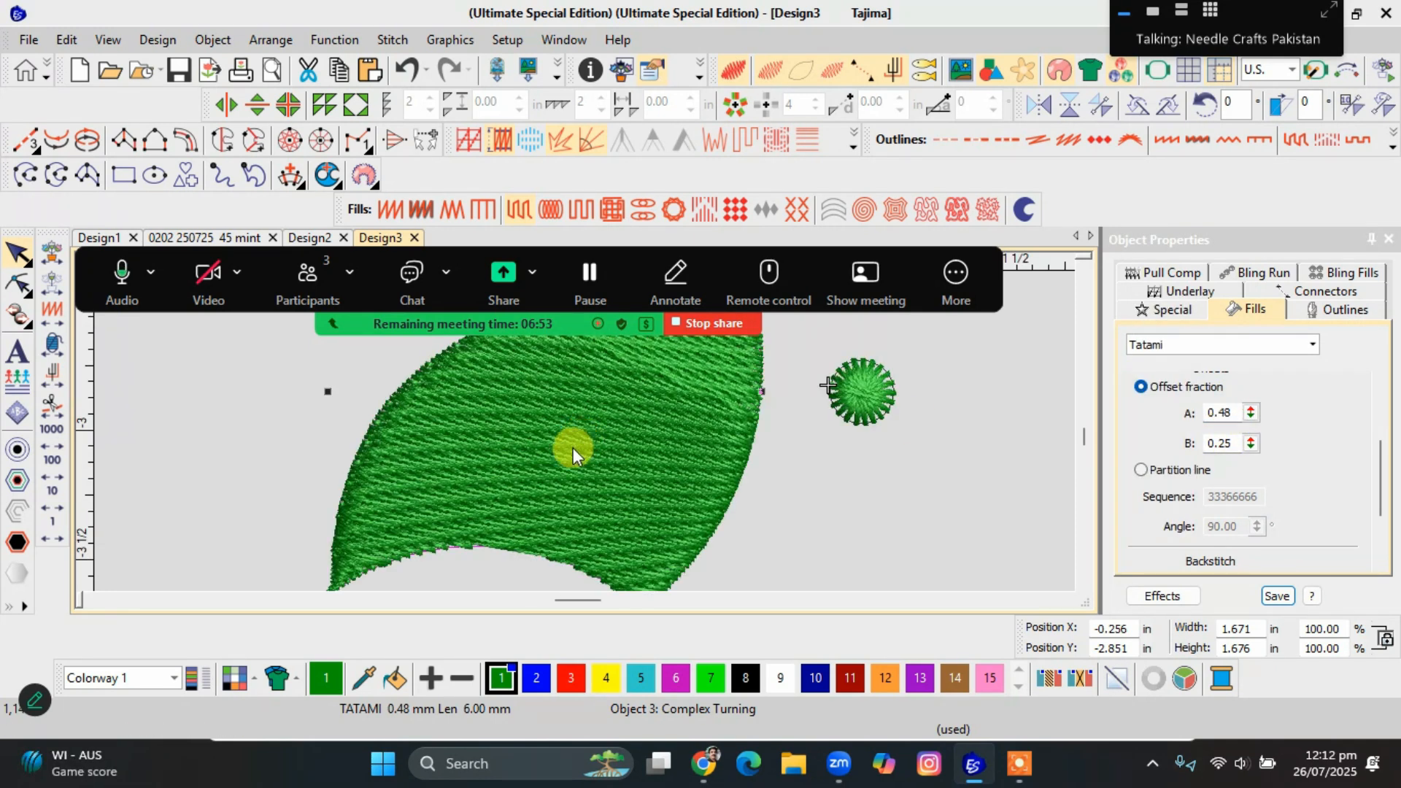
pyautogui.scroll(2, 584, 433)
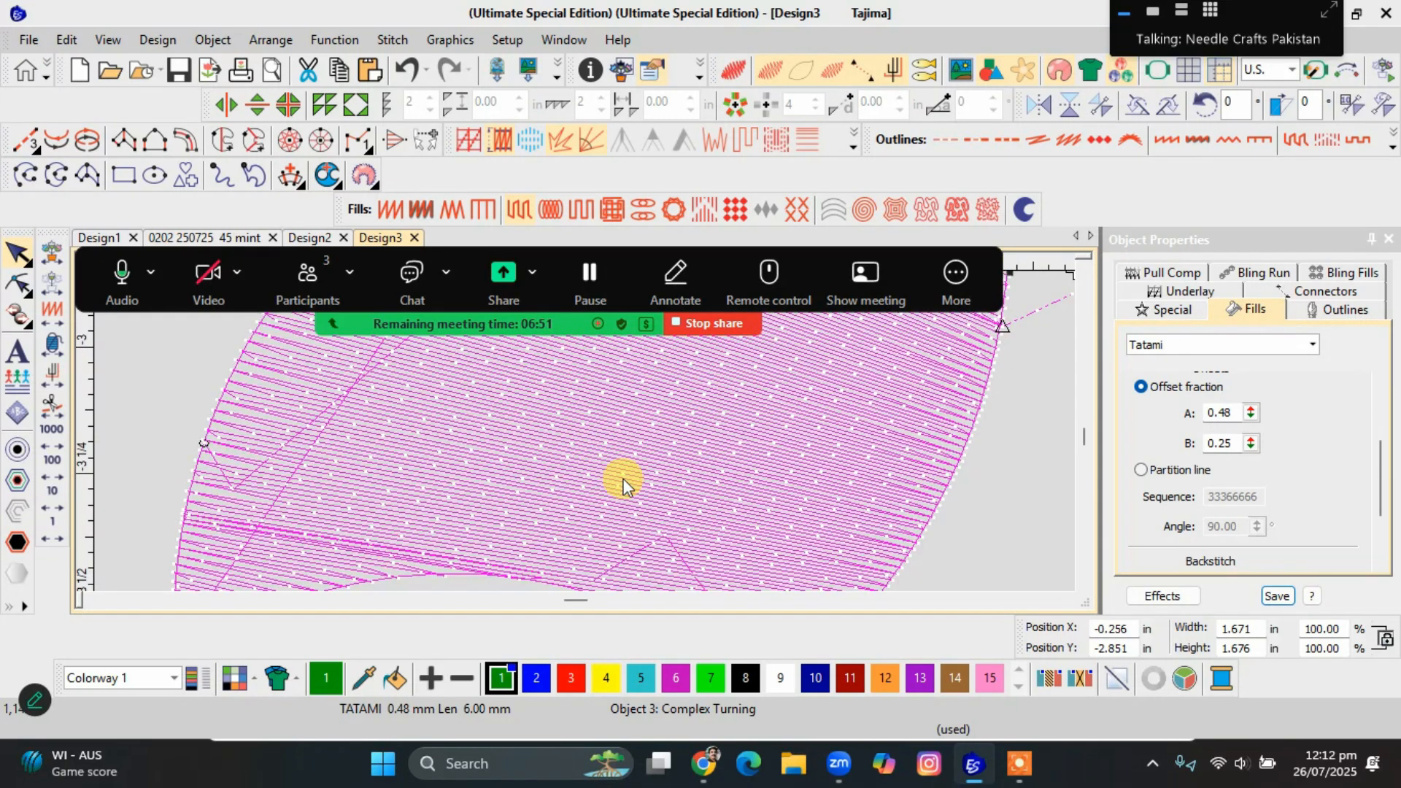
pyautogui.scroll(3, 584, 436)
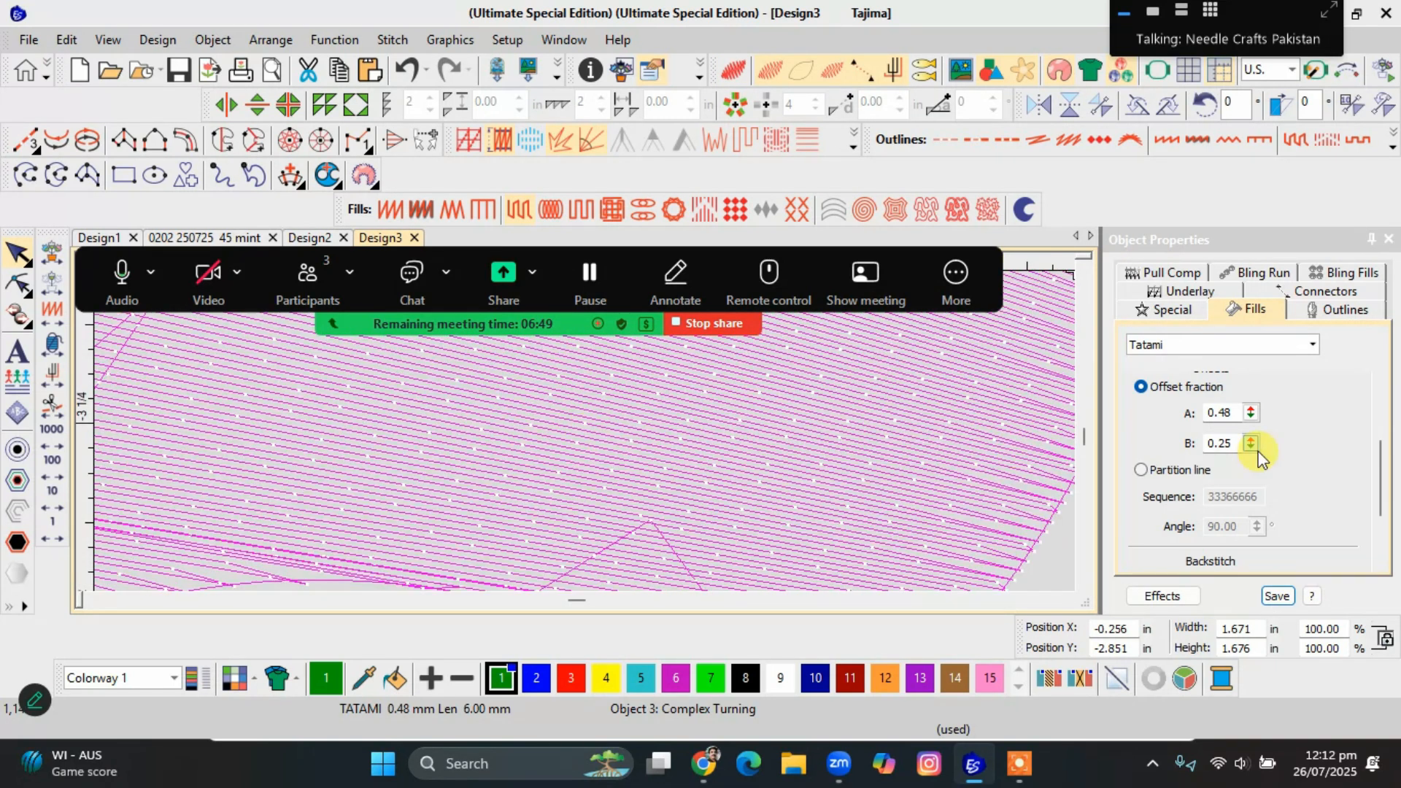
# Set the leaf's offset fraction B to 0.22 and check the fill on the whole leaf.
pyautogui.moveTo(1250, 437); pyautogui.dragTo(1160, 499)
pyautogui.scroll(-2, 827, 440)
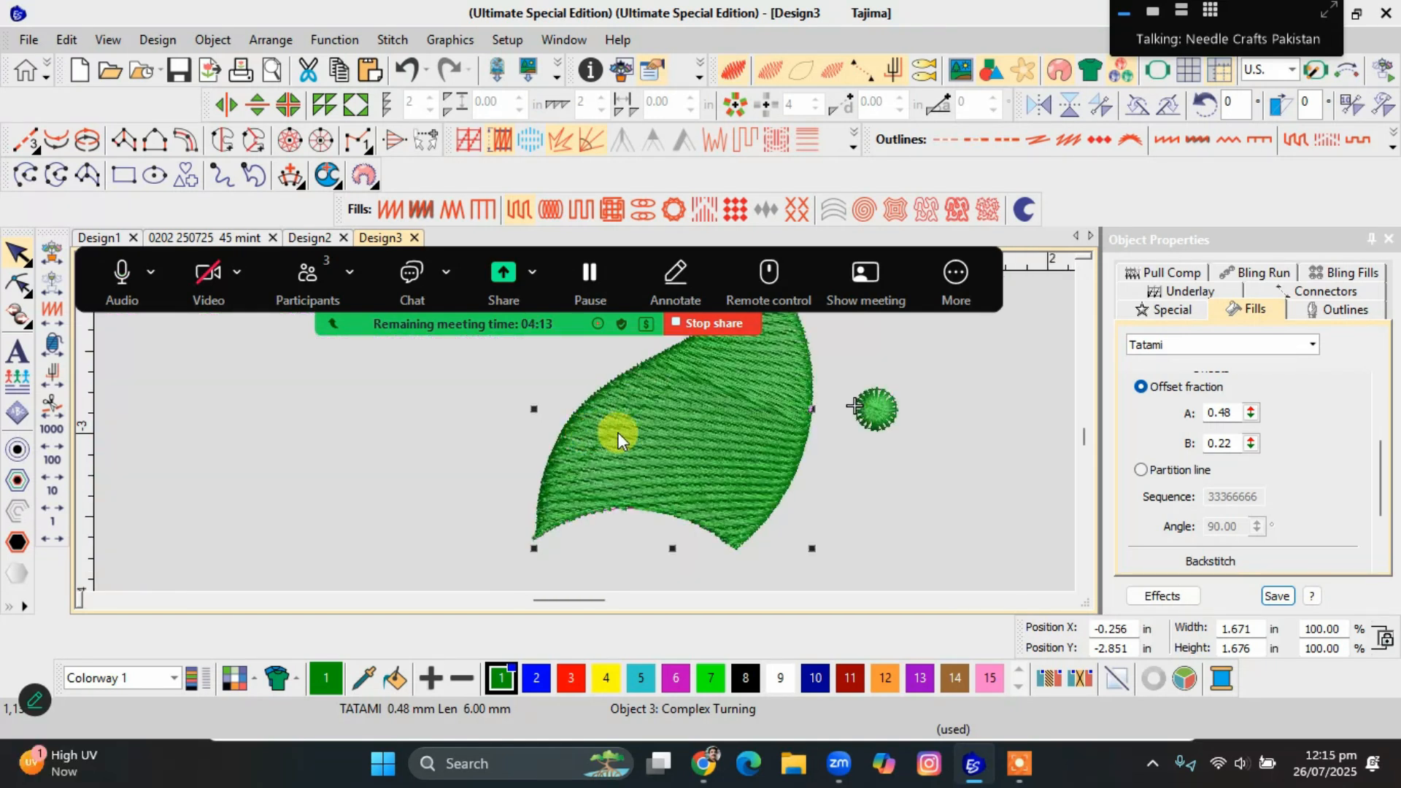
pyautogui.click(875, 452)
pyautogui.click(595, 441)
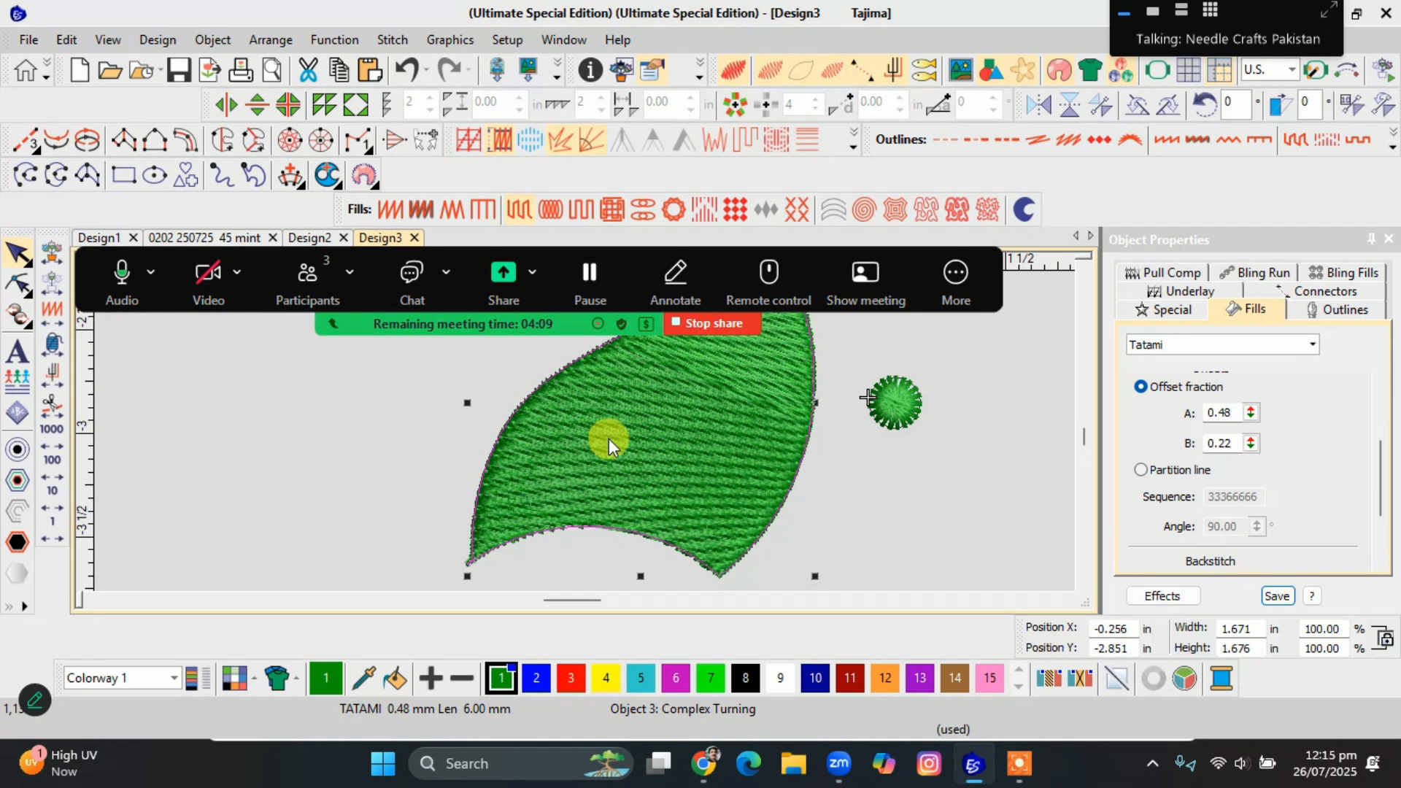
pyautogui.scroll(-3, 585, 431)
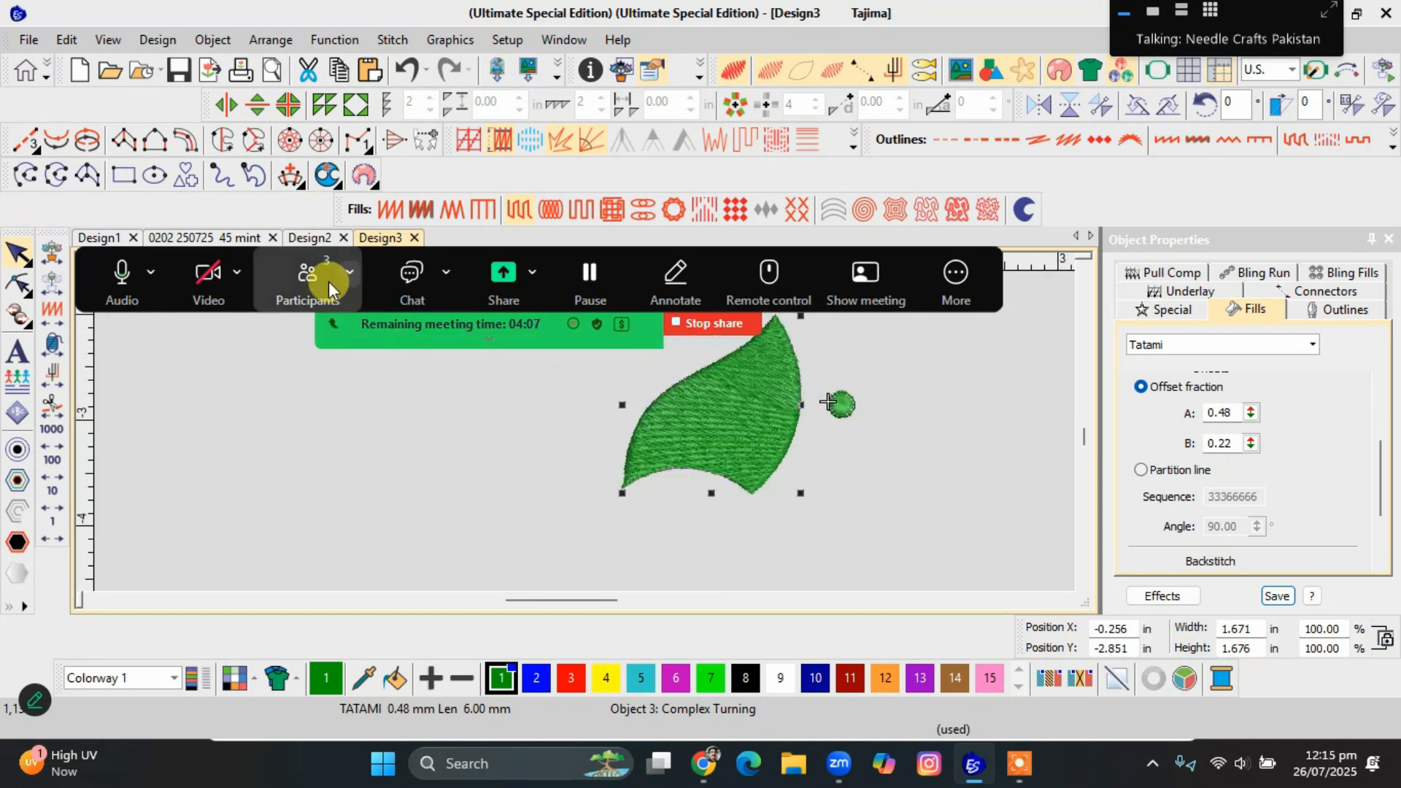
pyautogui.click(314, 237)
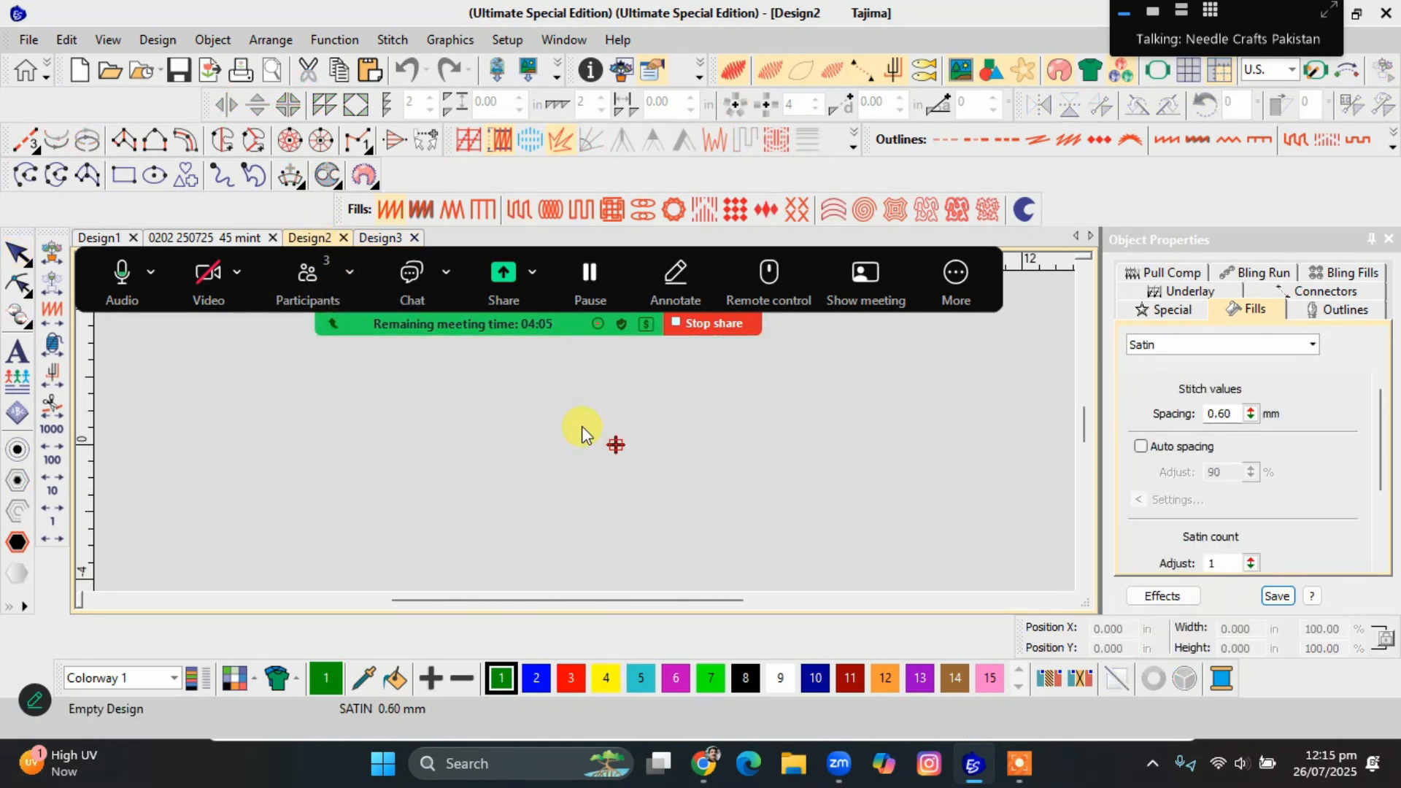
pyautogui.click(232, 239)
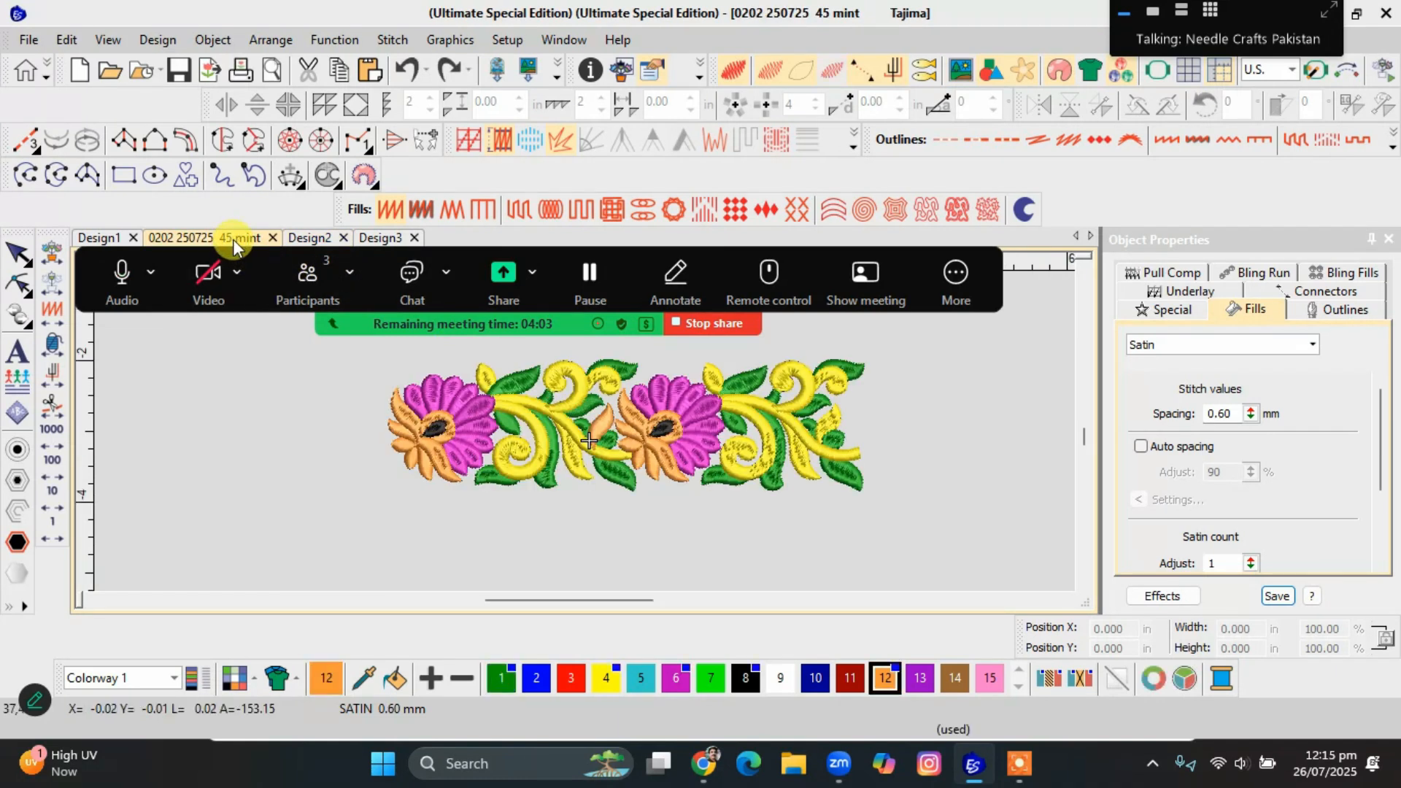
pyautogui.moveTo(523, 376); pyautogui.dragTo(279, 438)
pyautogui.scroll(4, 278, 437)
pyautogui.scroll(2, 585, 431)
pyautogui.moveTo(456, 518); pyautogui.dragTo(360, 560)
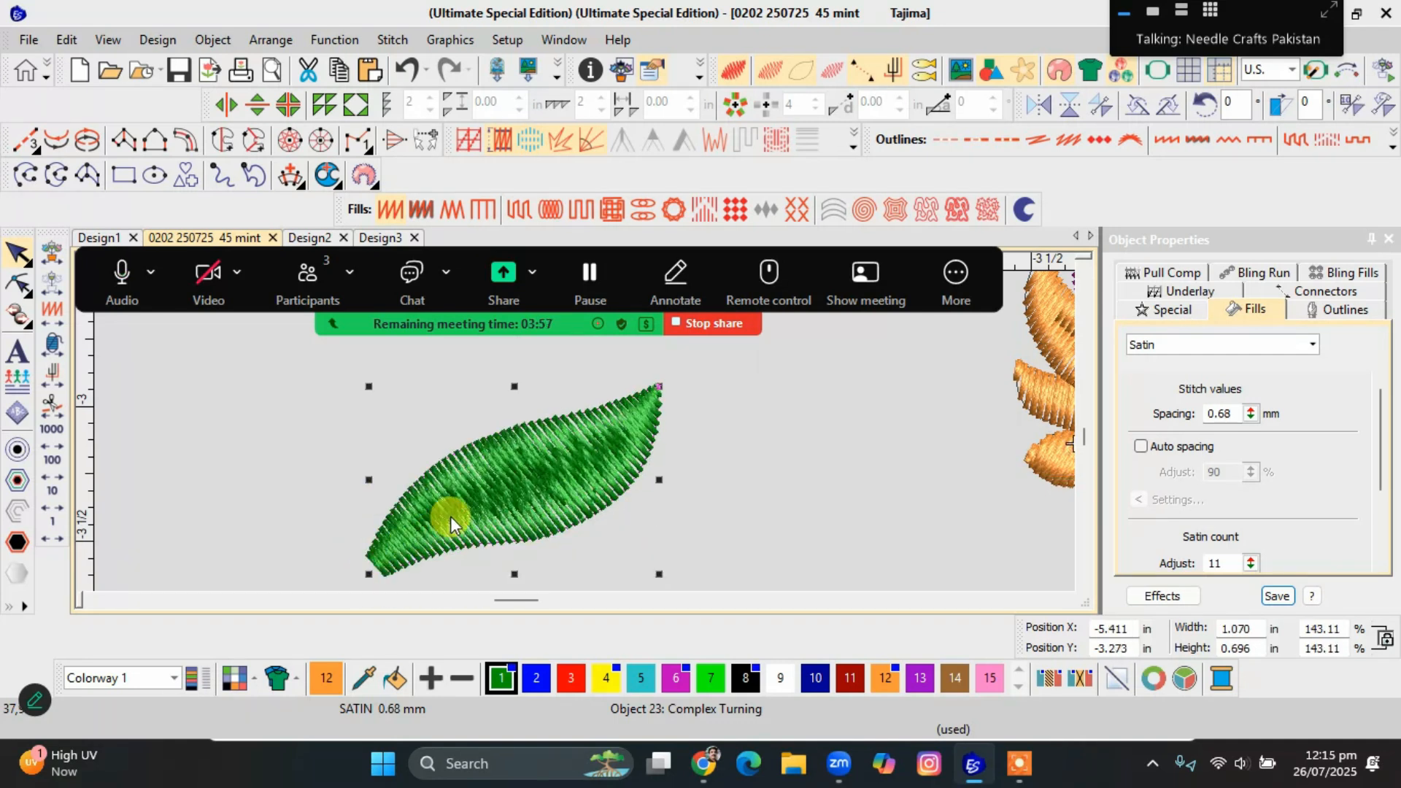
# Change the enlarged leaf's fill to Satin Raised and examine its layered stitch lines with the realistic stitch view off.
pyautogui.click(422, 210)
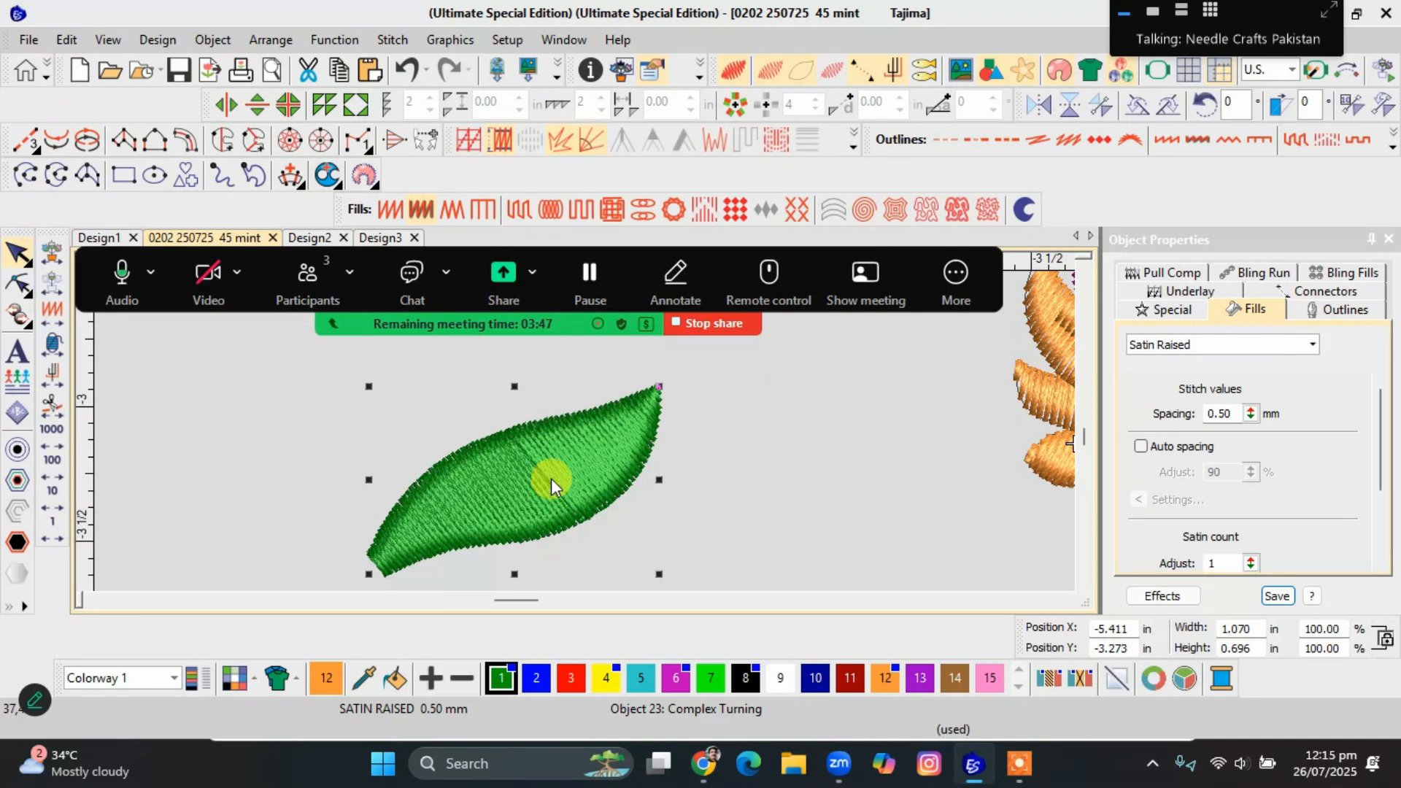
pyautogui.press('t')
pyautogui.scroll(3, 550, 479)
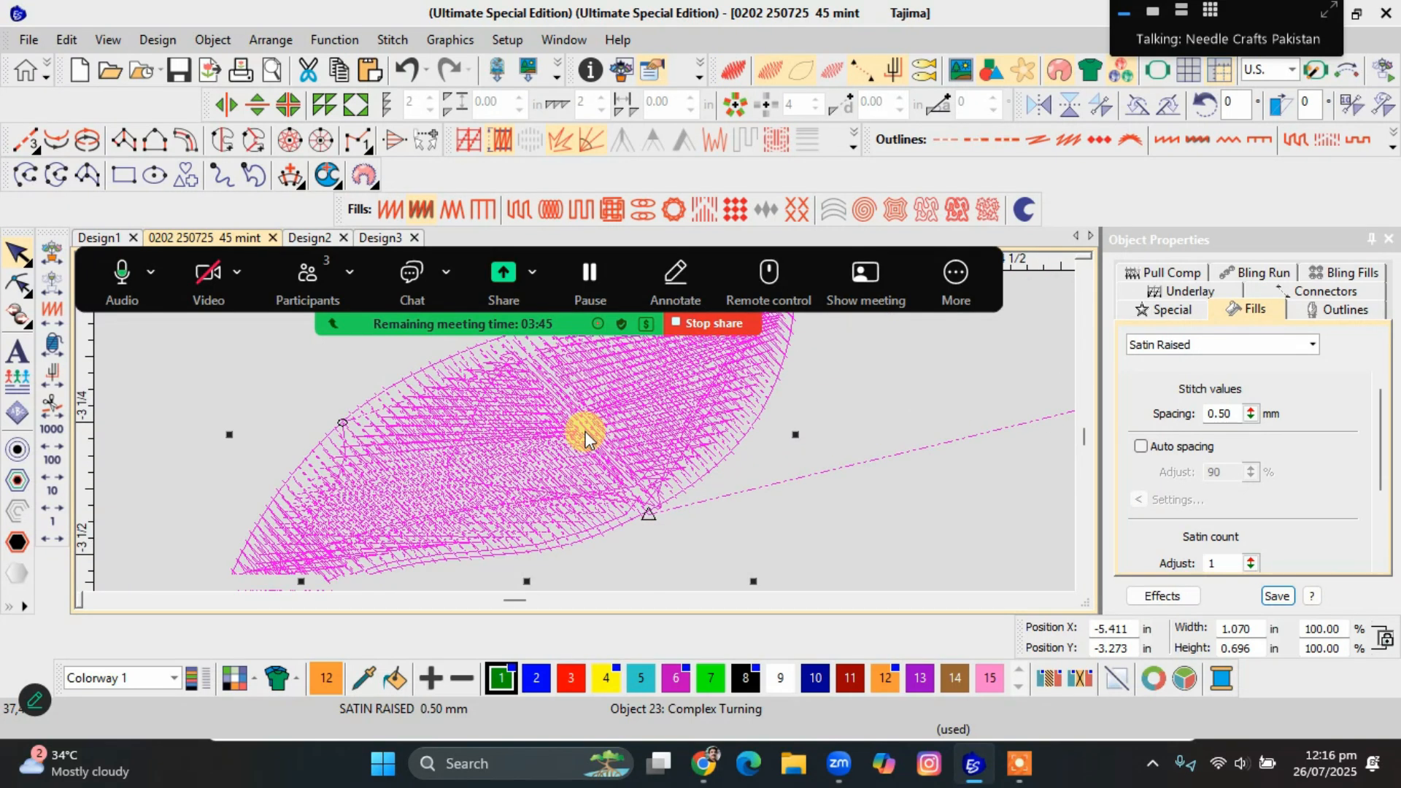
pyautogui.scroll(4, 580, 431)
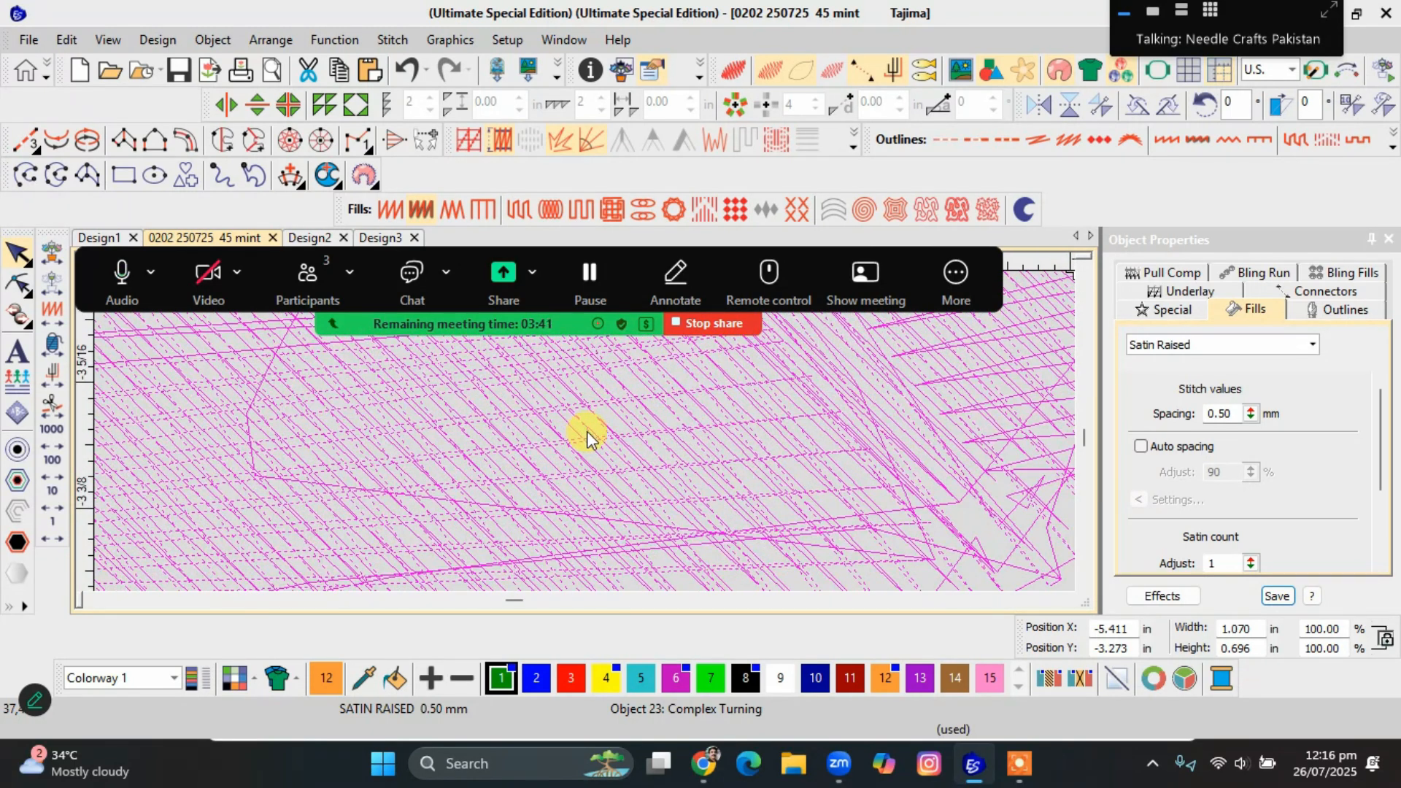
pyautogui.scroll(-2, 586, 437)
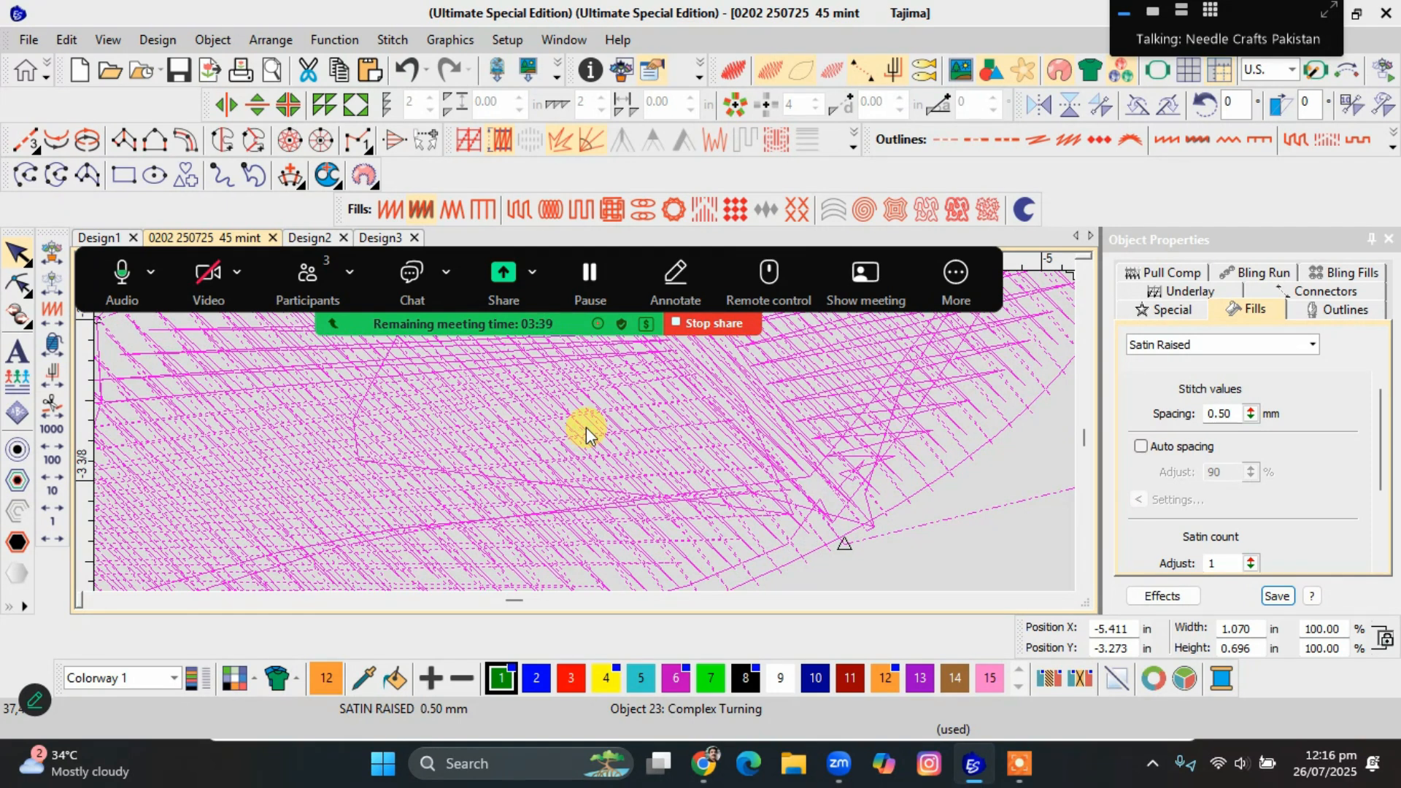
pyautogui.scroll(-3, 585, 436)
pyautogui.scroll(-1, 585, 431)
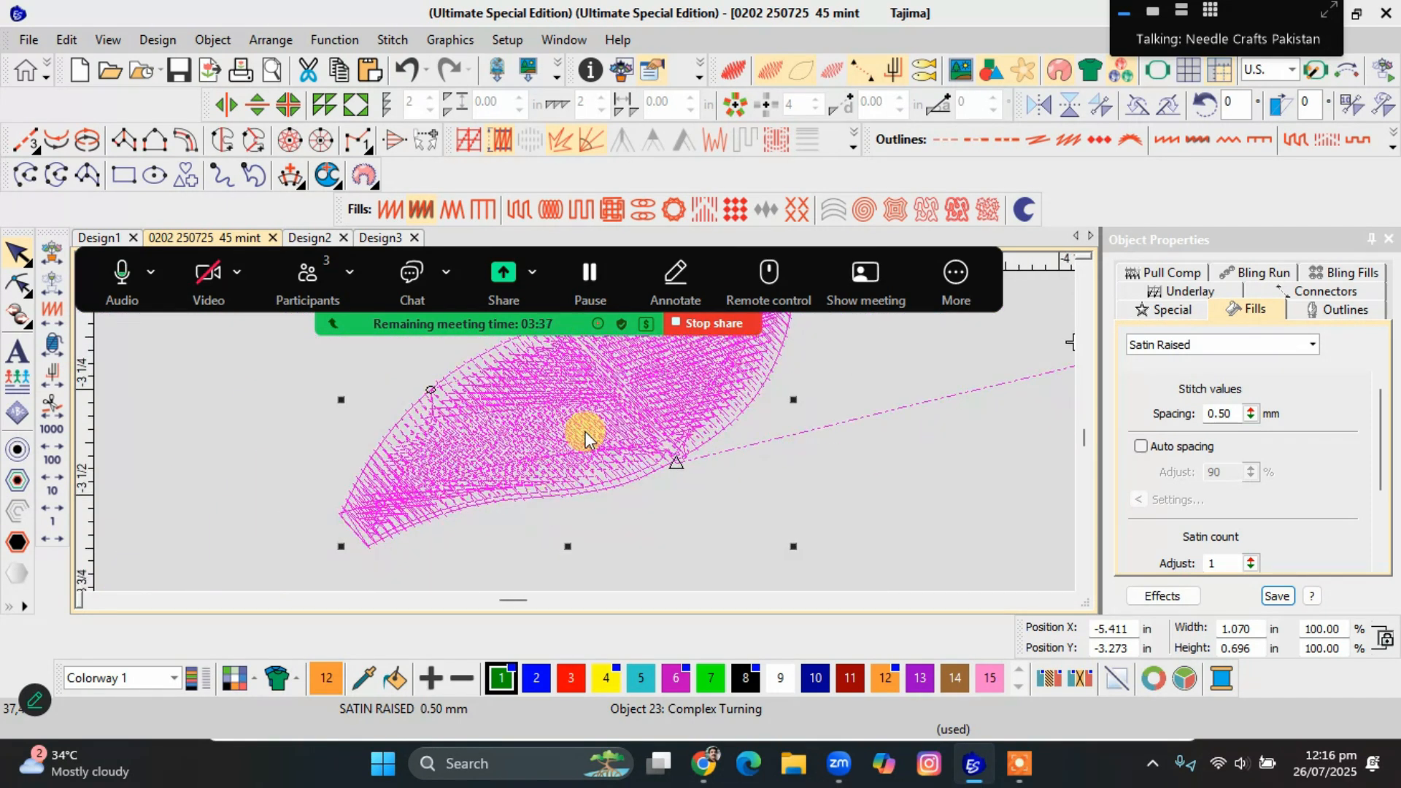
# Try shrinking the leaf to 0.810 in wide and adding a Zigzag first underlay, then inspect the stitch lines.
pyautogui.moveTo(341, 547); pyautogui.dragTo(452, 475)
pyautogui.scroll(3, 585, 436)
pyautogui.scroll(4, 585, 433)
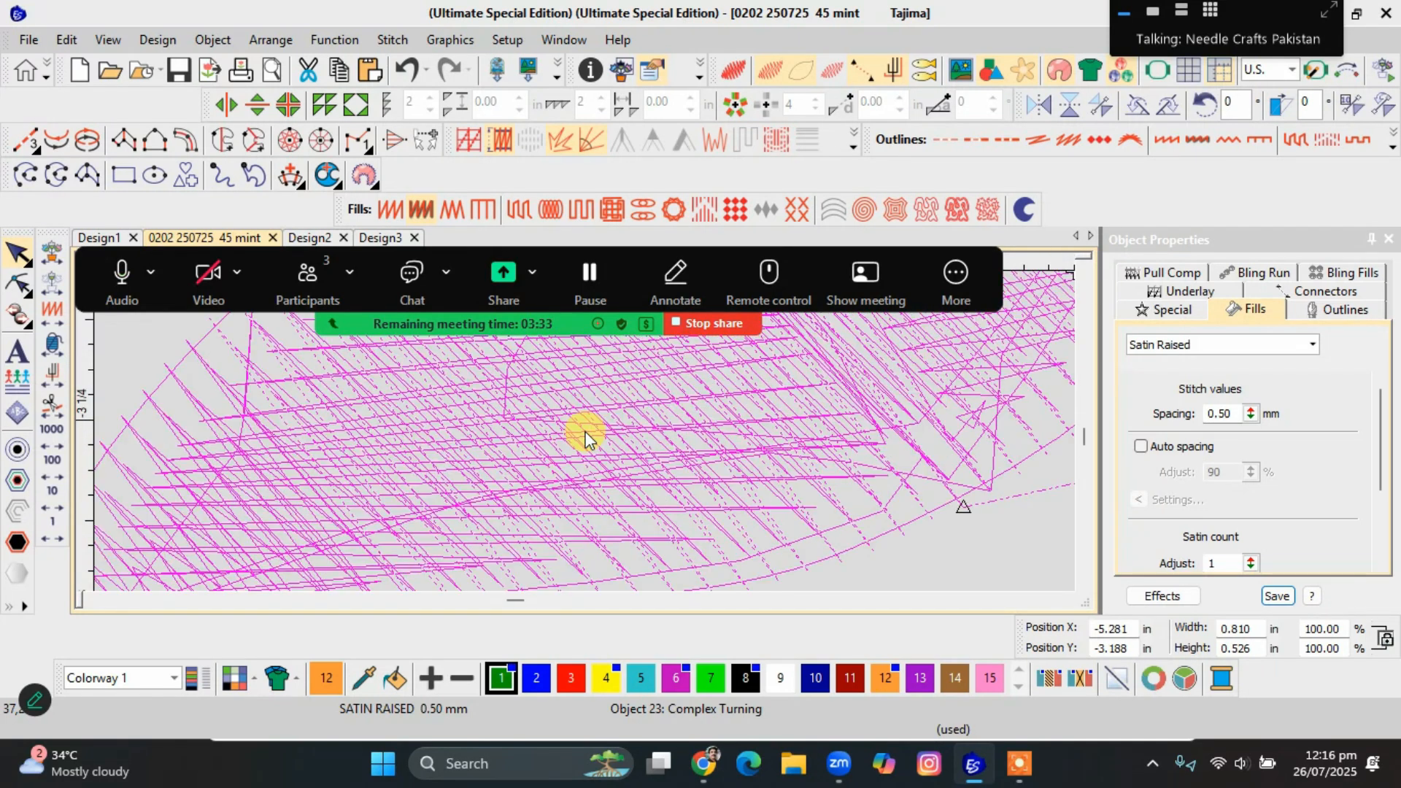
pyautogui.scroll(1, 585, 436)
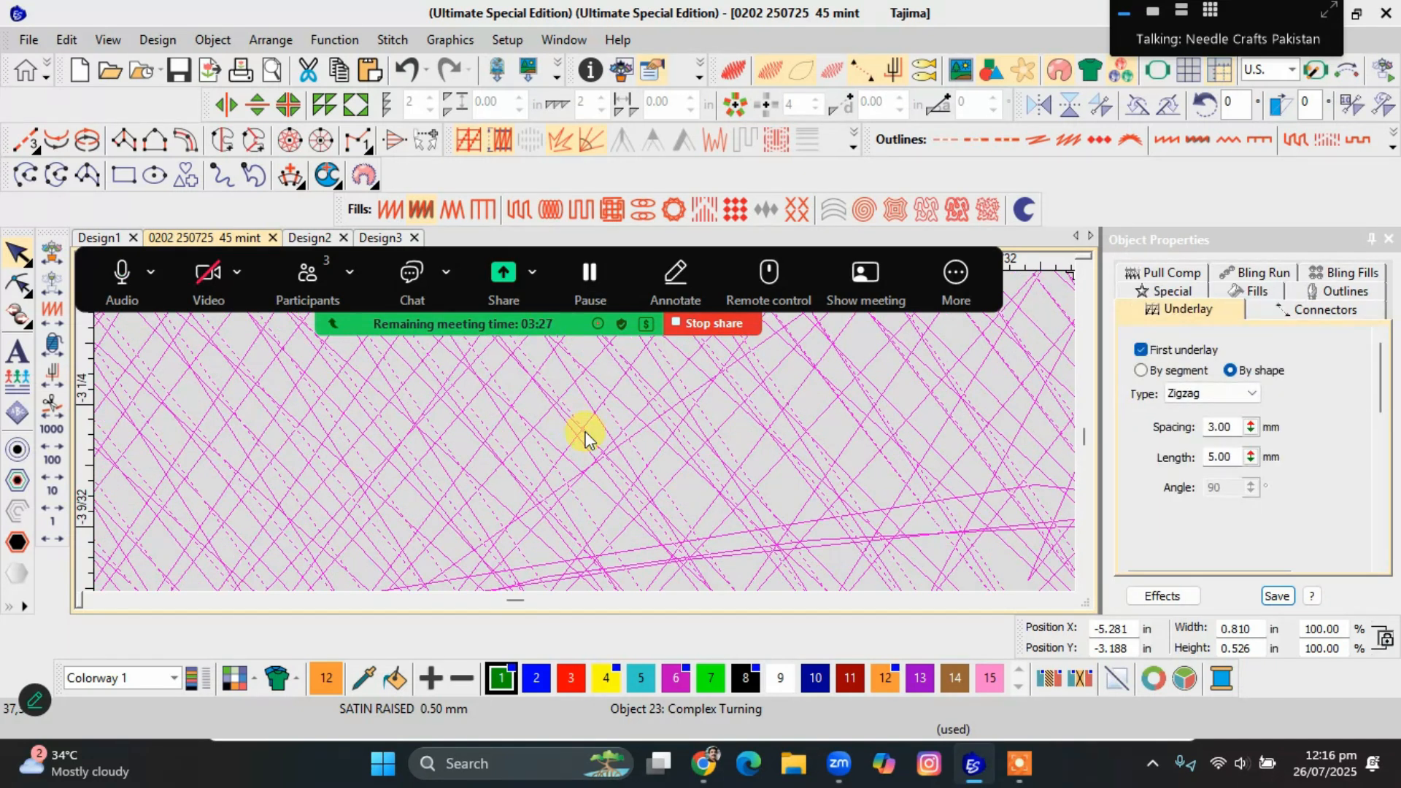
pyautogui.scroll(-4, 585, 436)
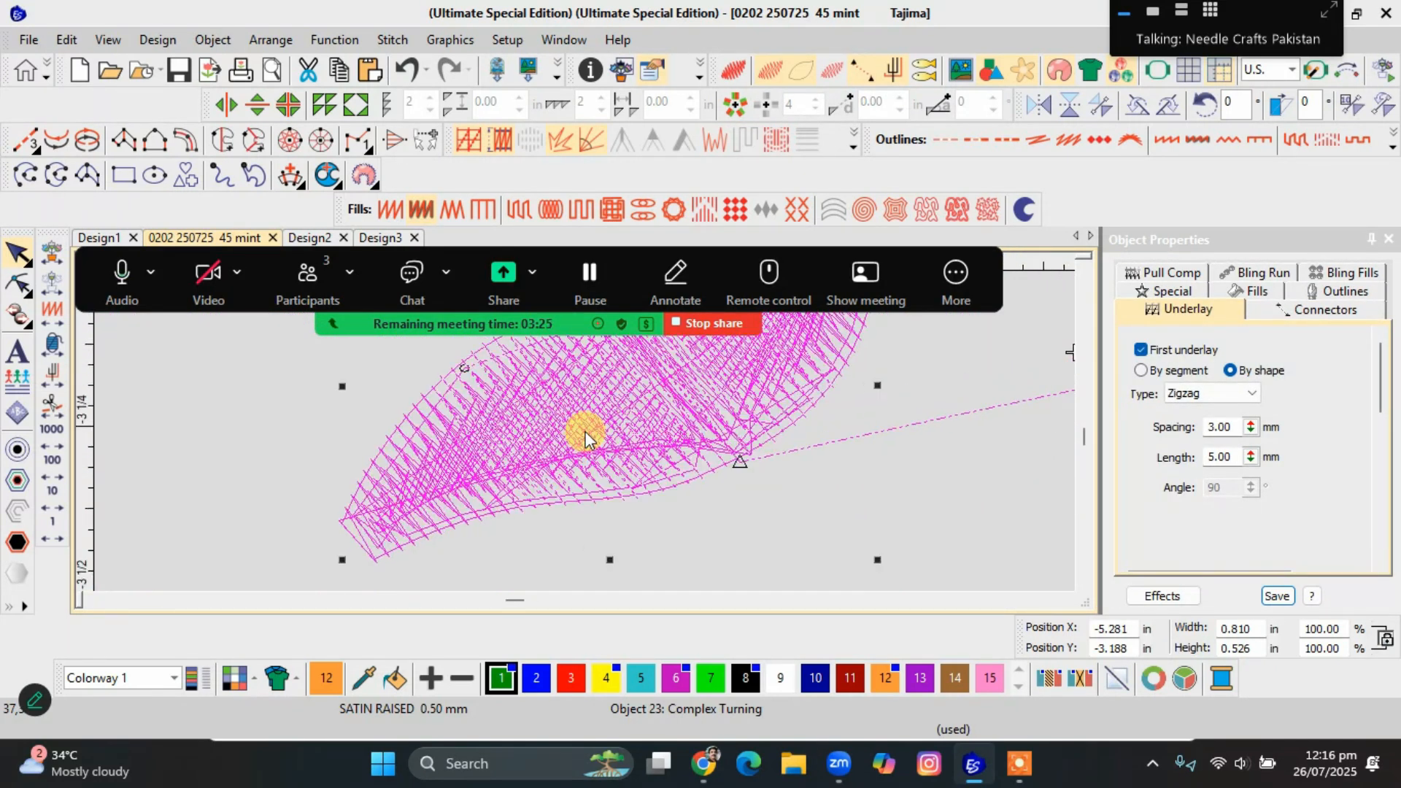
# Examine the Satin Raised leaf without underlay, as stitch lines close up and in the realistic stitch view.
pyautogui.scroll(4, 585, 436)
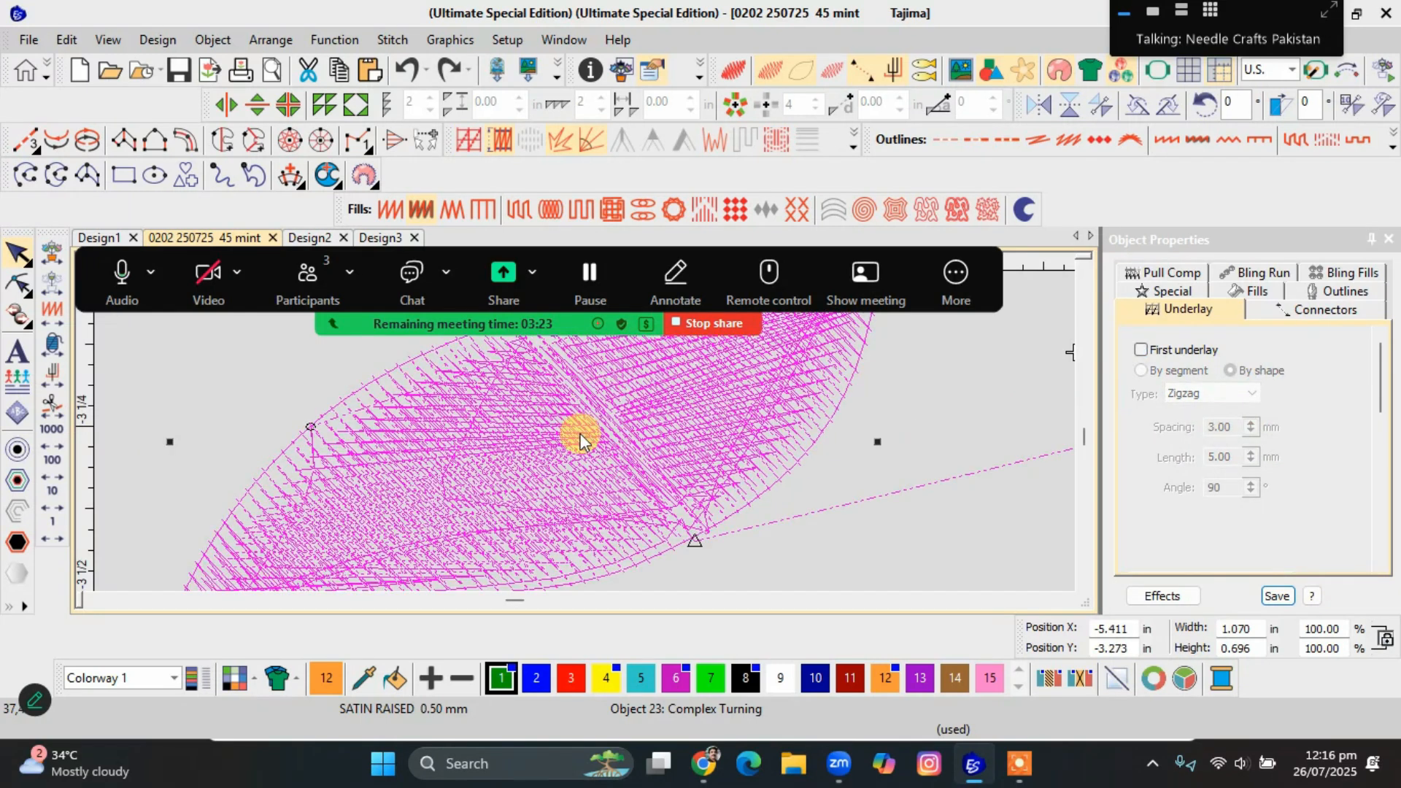
pyautogui.scroll(4, 585, 435)
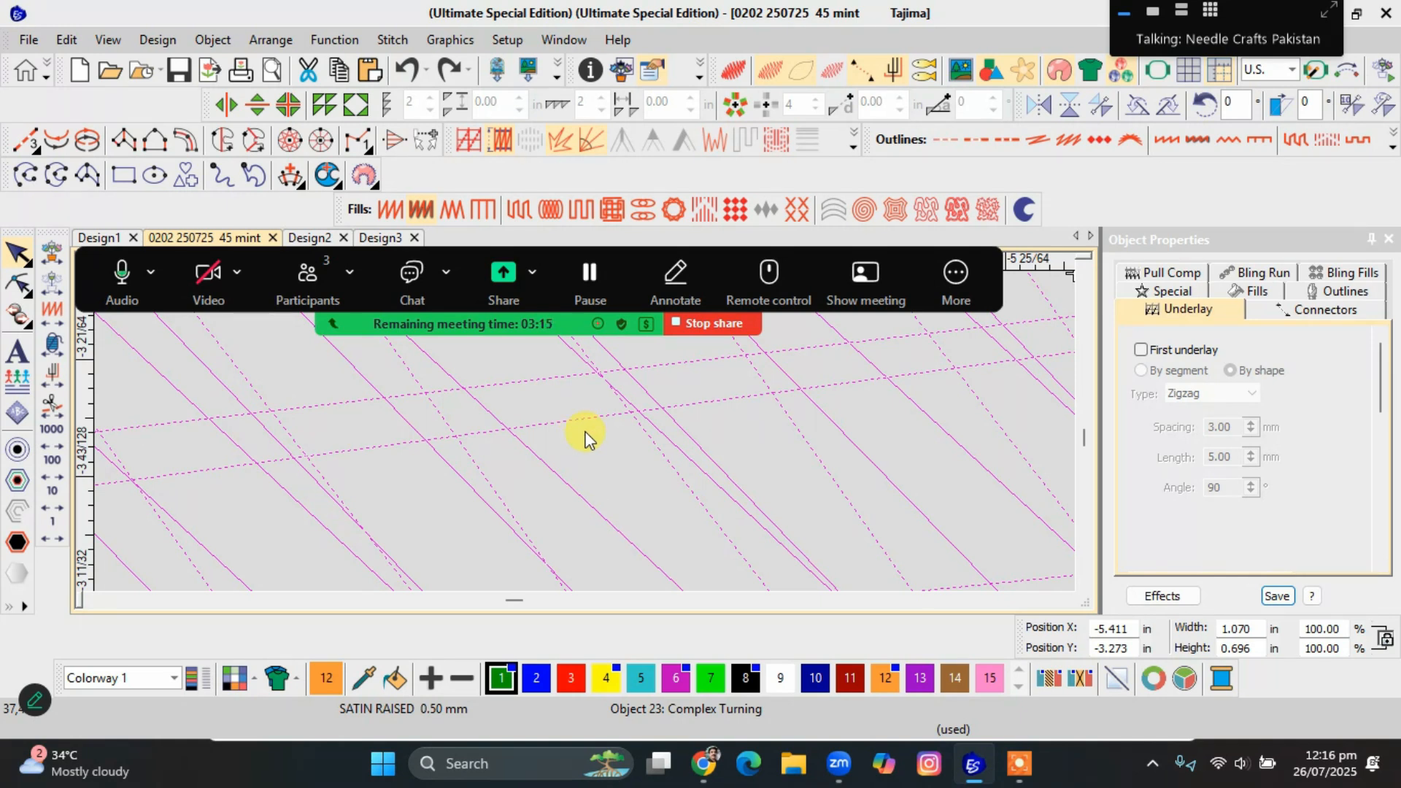
pyautogui.scroll(-4, 576, 417)
pyautogui.scroll(-5, 585, 431)
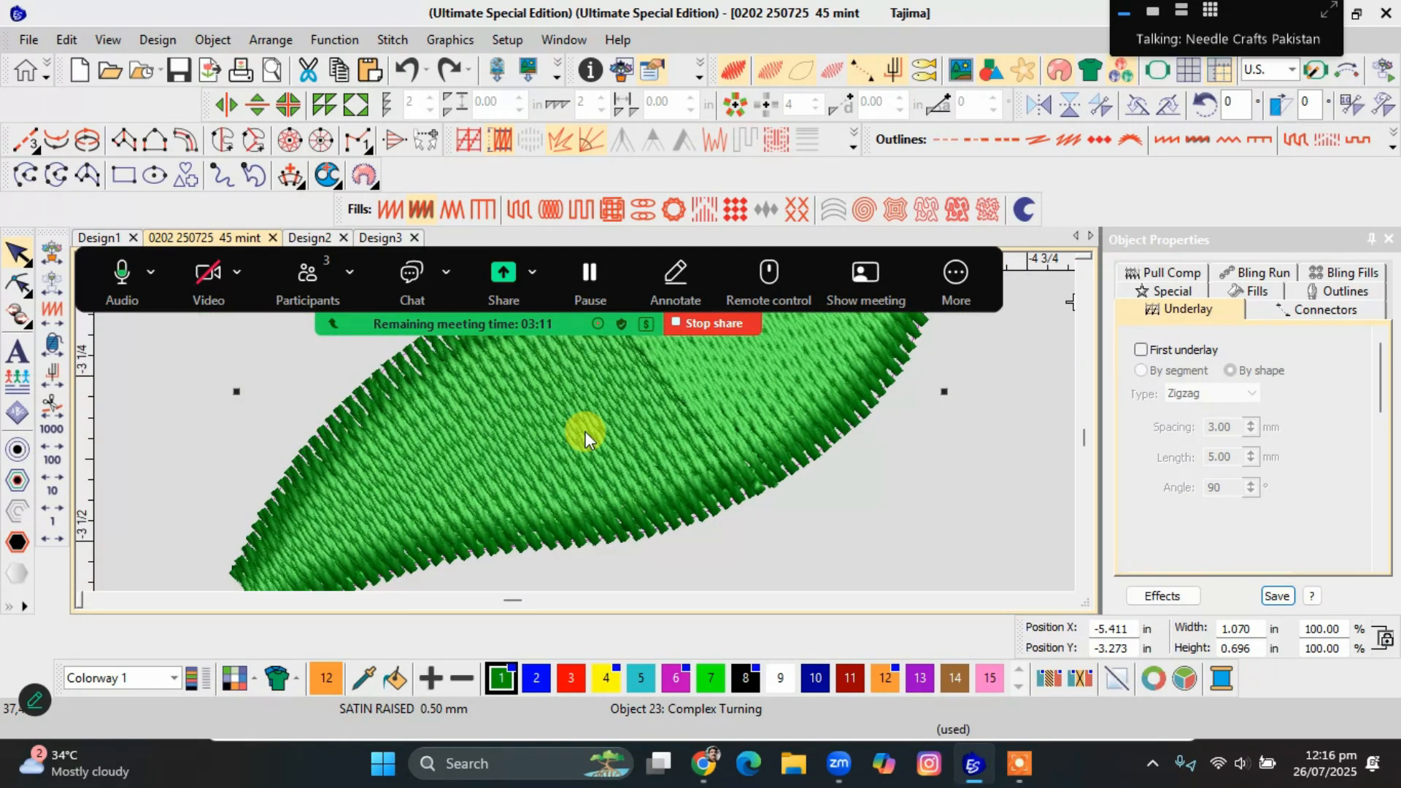
pyautogui.scroll(-3, 585, 432)
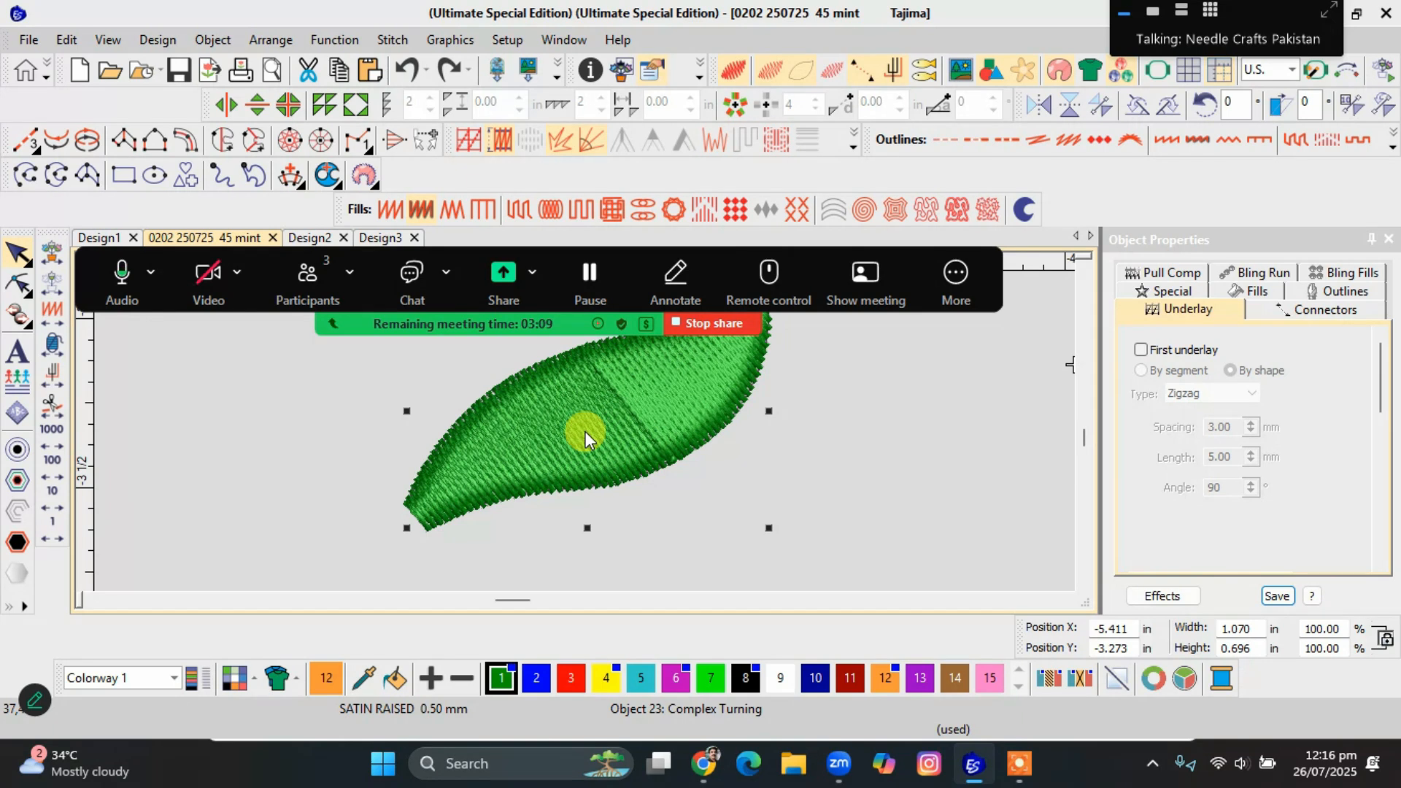
# Turn off pull compensation on the Satin Raised leaf and inspect its stitch lines close up.
pyautogui.click(586, 431)
pyautogui.click(496, 145)
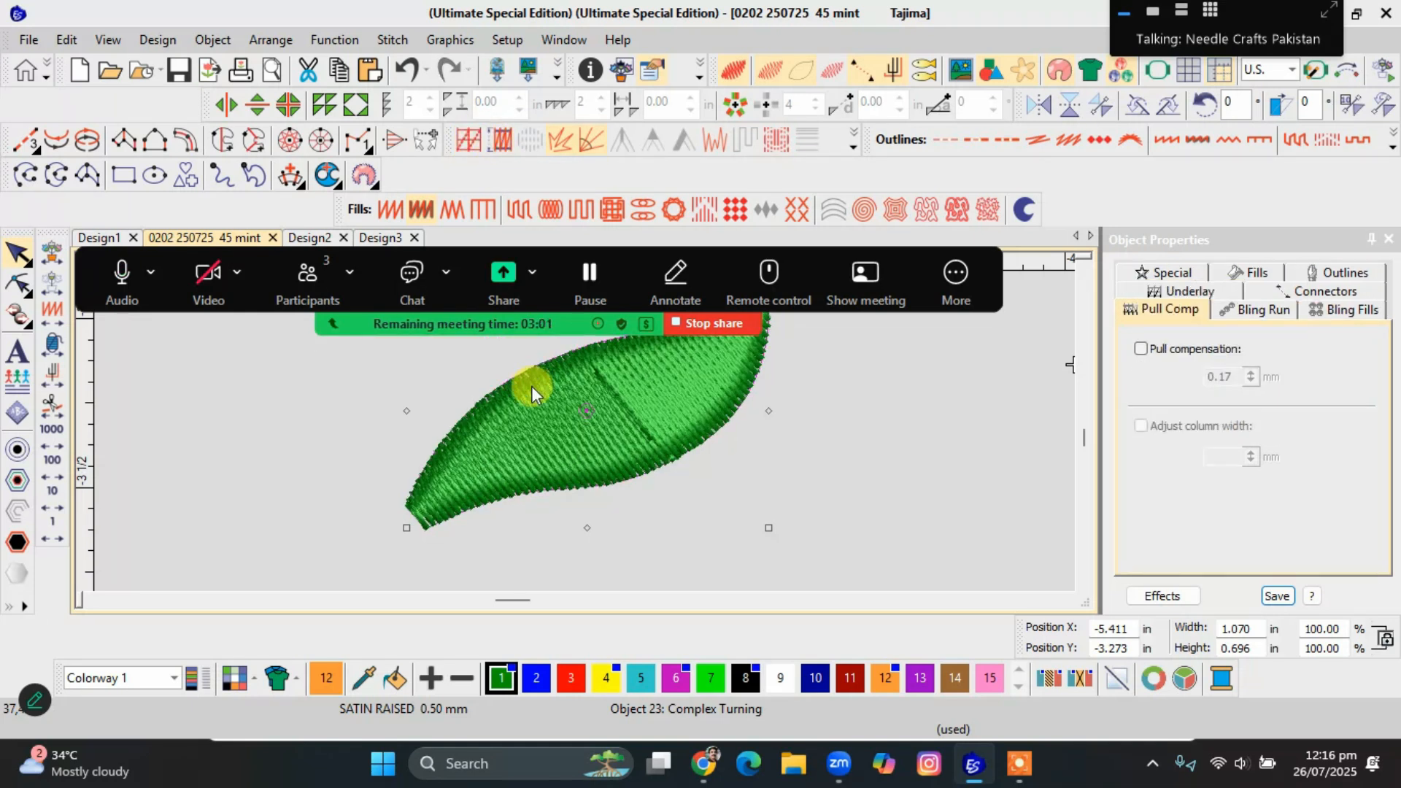
pyautogui.scroll(3, 533, 419)
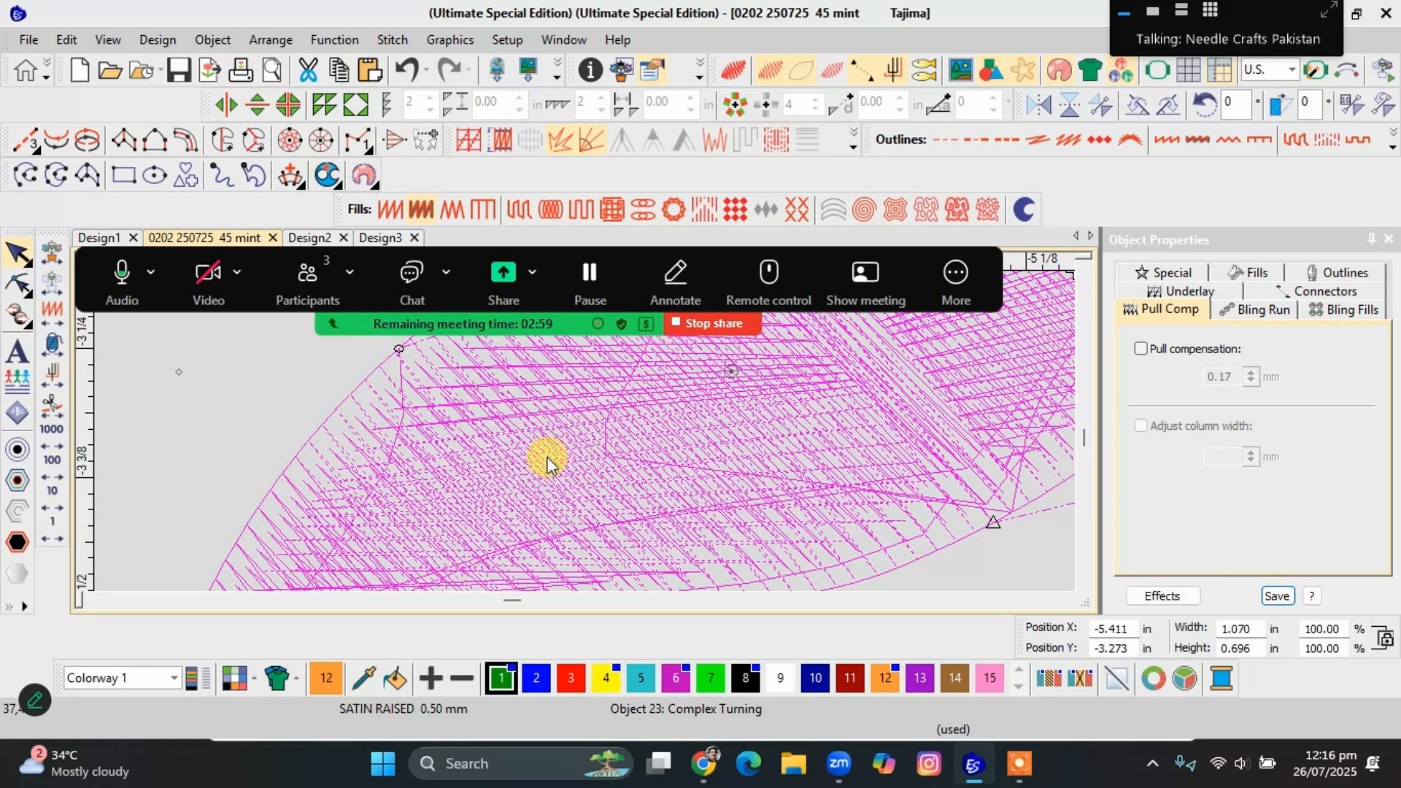
# Try shrinking the Satin Raised leaf to 0.775 in wide and inspect its stitch lines close up.
pyautogui.scroll(-1, 586, 434)
pyautogui.scroll(-2, 538, 496)
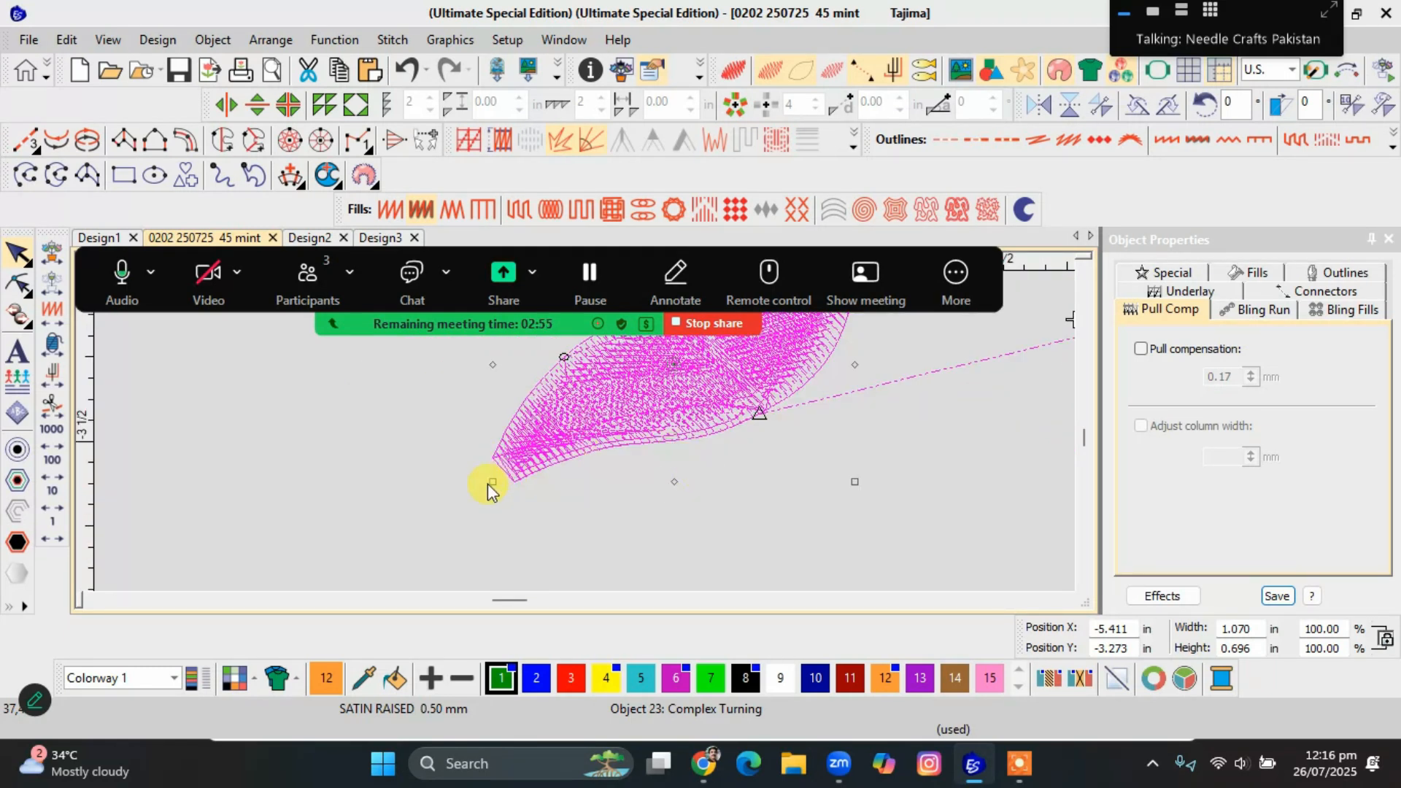
pyautogui.click(536, 463)
pyautogui.moveTo(493, 486); pyautogui.dragTo(586, 429)
pyautogui.scroll(5, 586, 430)
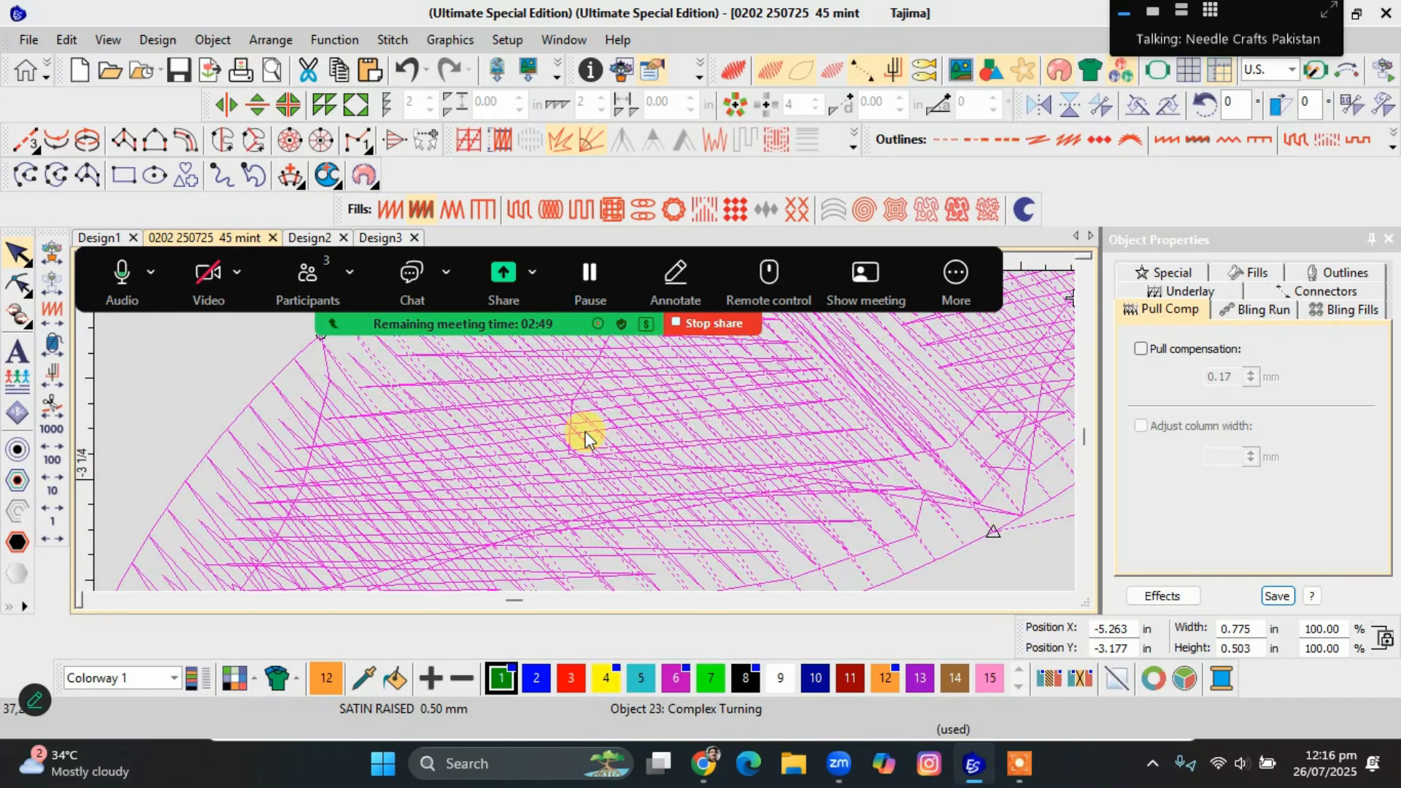
pyautogui.scroll(-2, 586, 436)
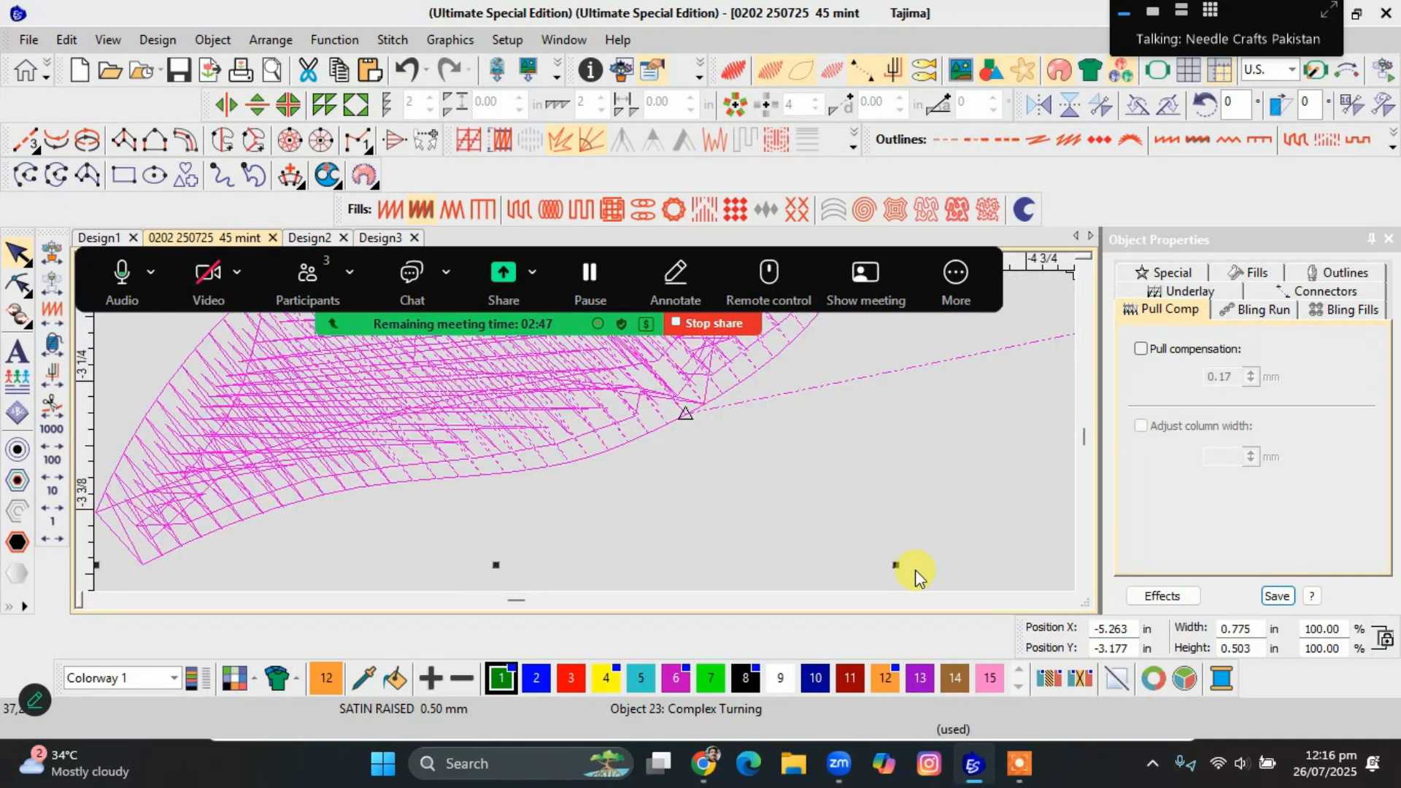
# Try reducing the leaf further to 0.601 in wide and inspect its stitch lines close up.
pyautogui.moveTo(896, 566); pyautogui.dragTo(693, 458)
pyautogui.scroll(-2, 576, 430)
pyautogui.scroll(3, 580, 432)
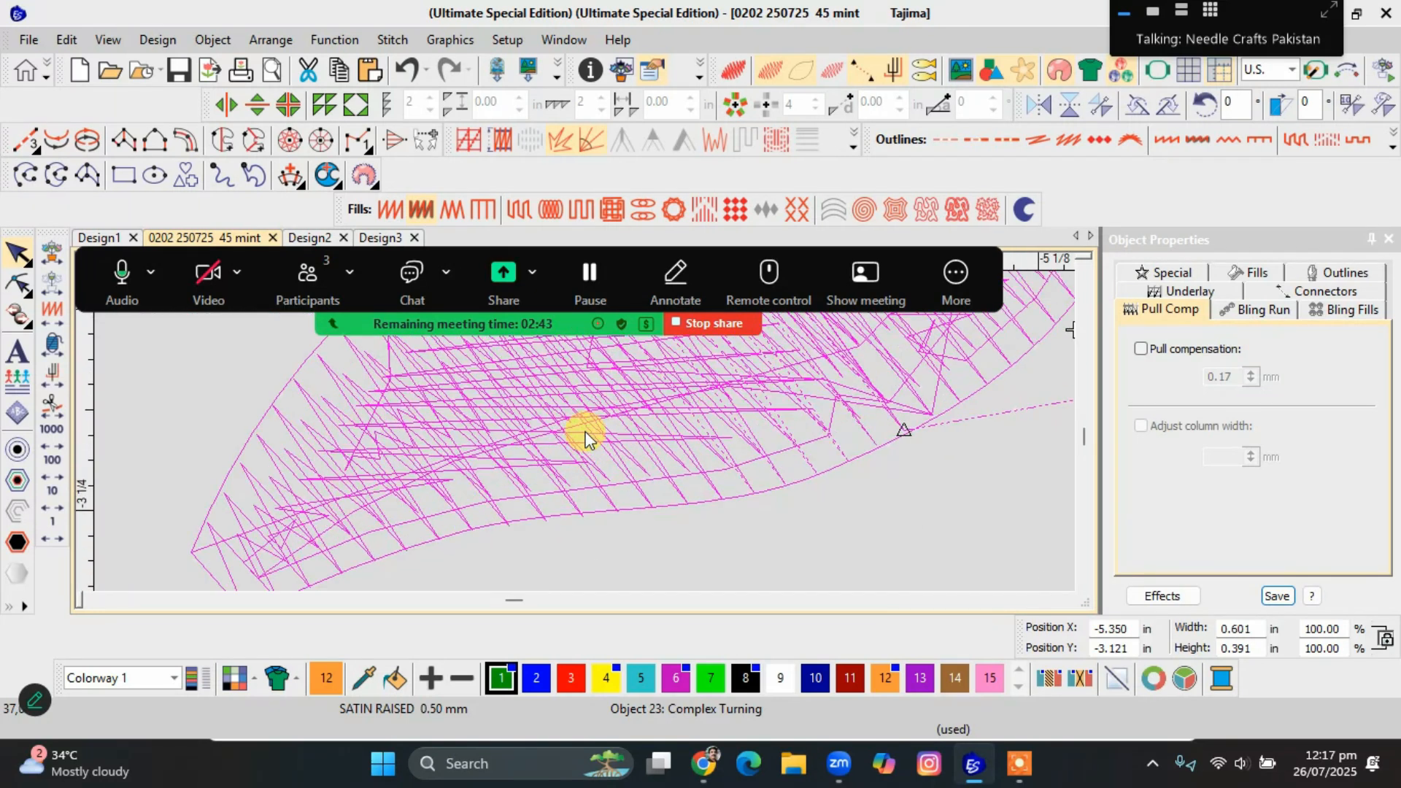
pyautogui.scroll(-2, 588, 431)
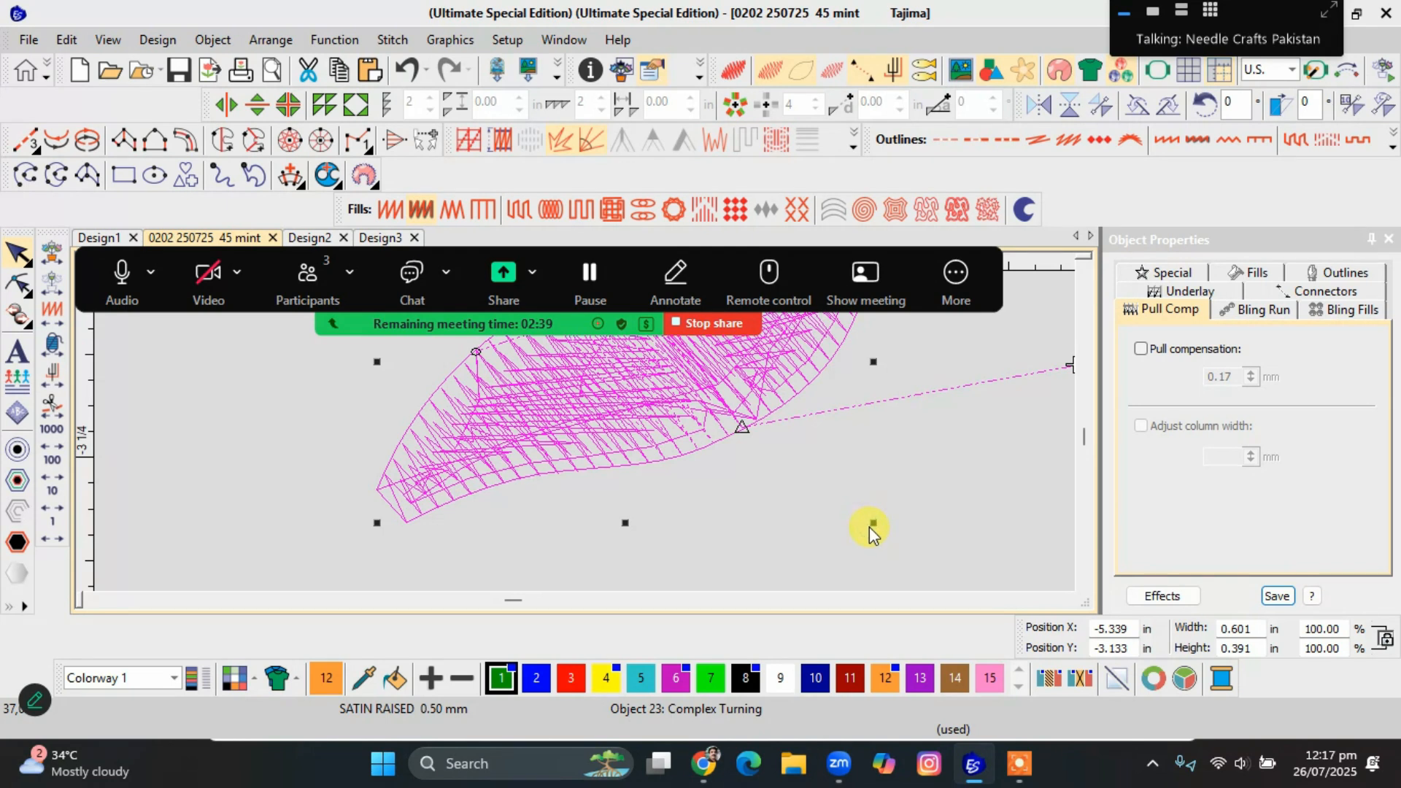
# Try scaling the Satin Raised leaf down to 0.423 in wide and view it zoomed out.
pyautogui.click(574, 367)
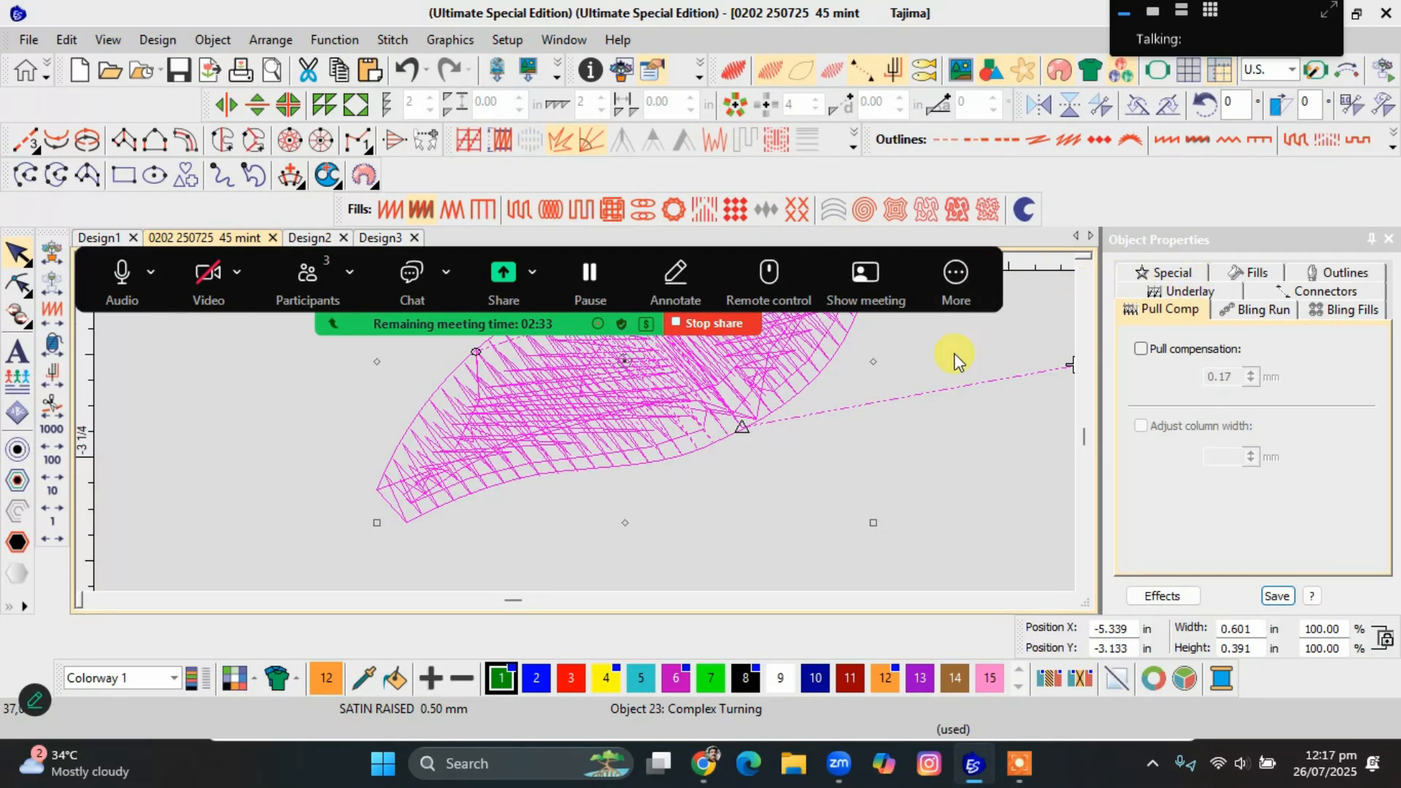
pyautogui.click(873, 522)
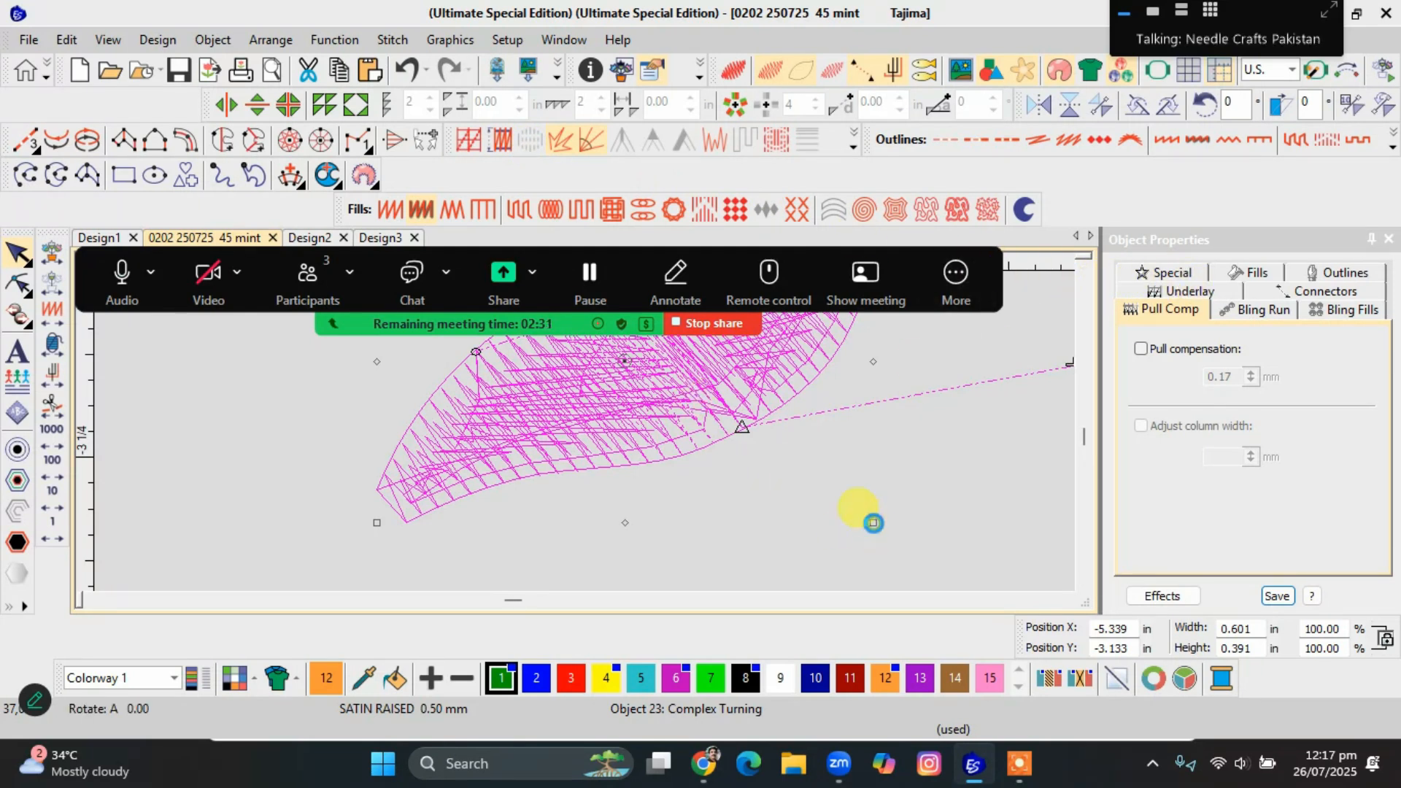
pyautogui.click(626, 441)
pyautogui.moveTo(874, 521); pyautogui.dragTo(725, 425)
pyautogui.scroll(-3, 488, 397)
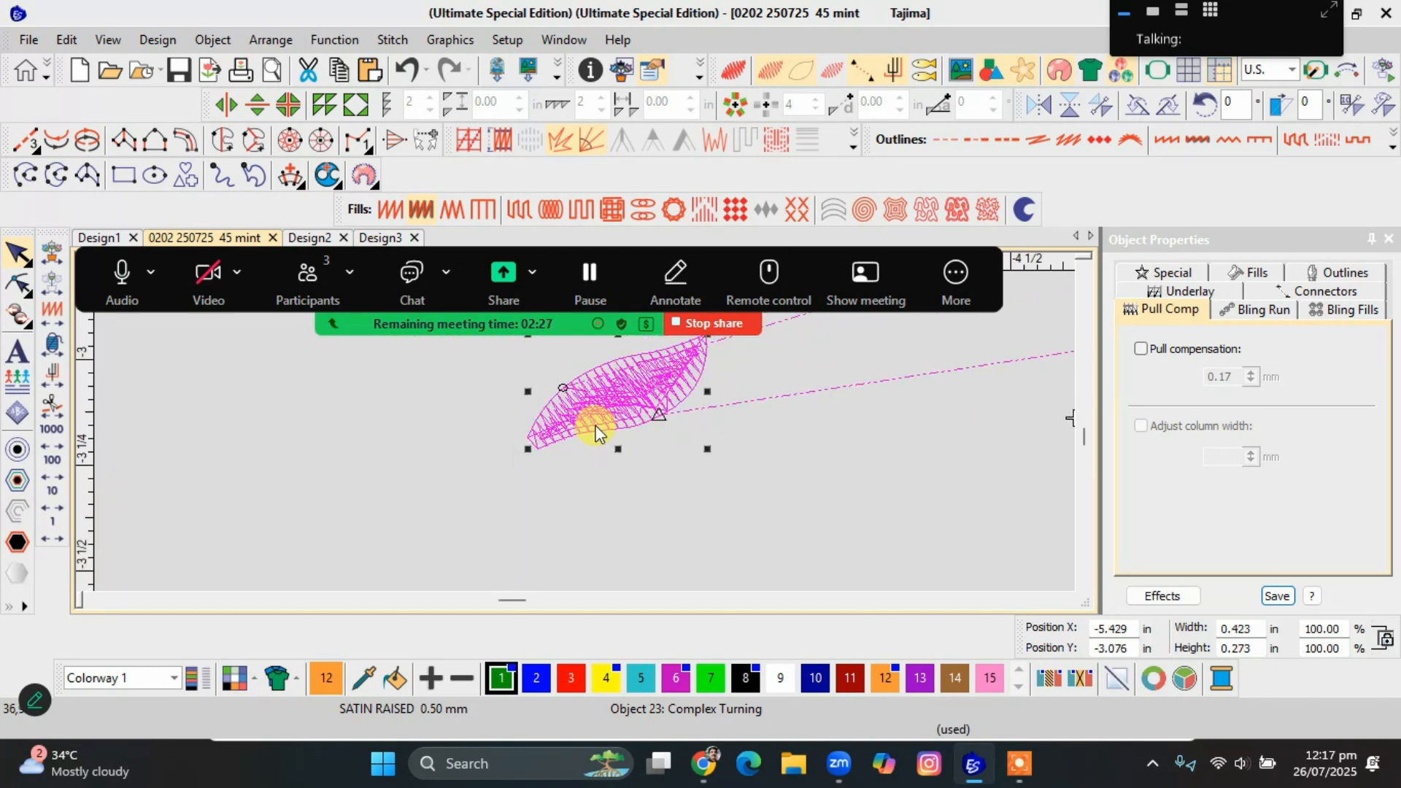
pyautogui.scroll(-2, 597, 427)
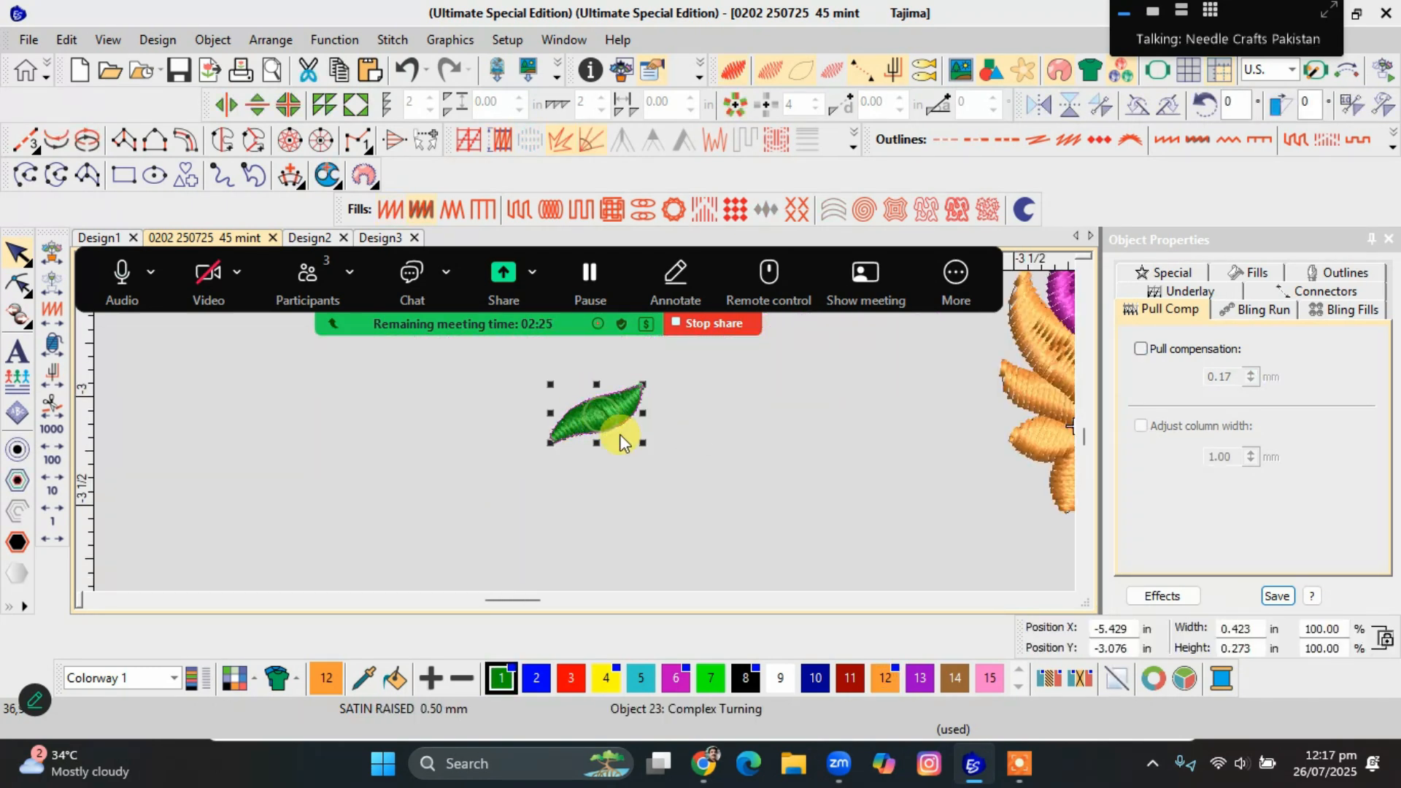
# Enlarge the Satin Raised leaf to 0.961 in wide and inspect it with the realistic stitch view off.
pyautogui.moveTo(643, 443); pyautogui.dragTo(744, 546)
pyautogui.scroll(2, 654, 457)
pyautogui.scroll(-2, 585, 431)
pyautogui.scroll(1, 585, 431)
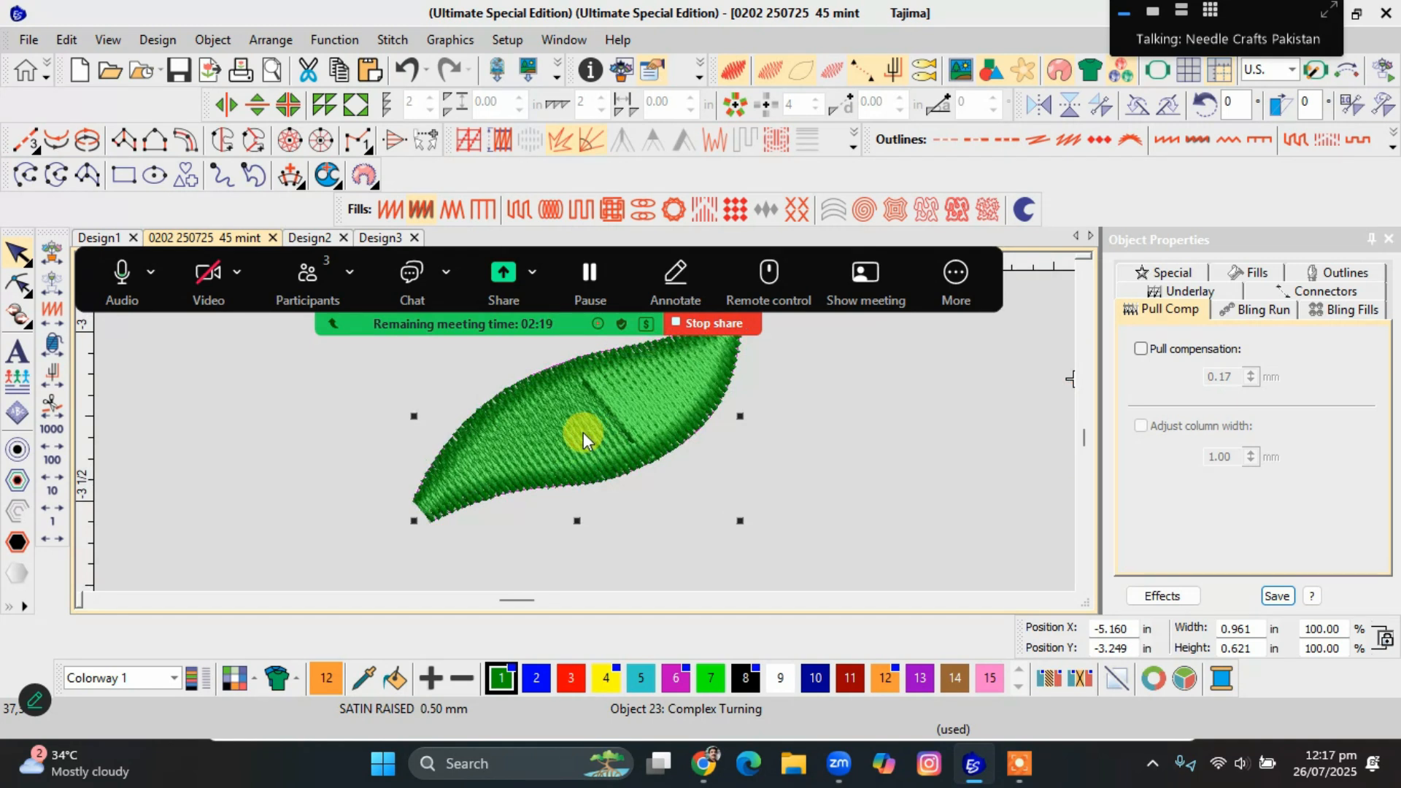
pyautogui.press('t')
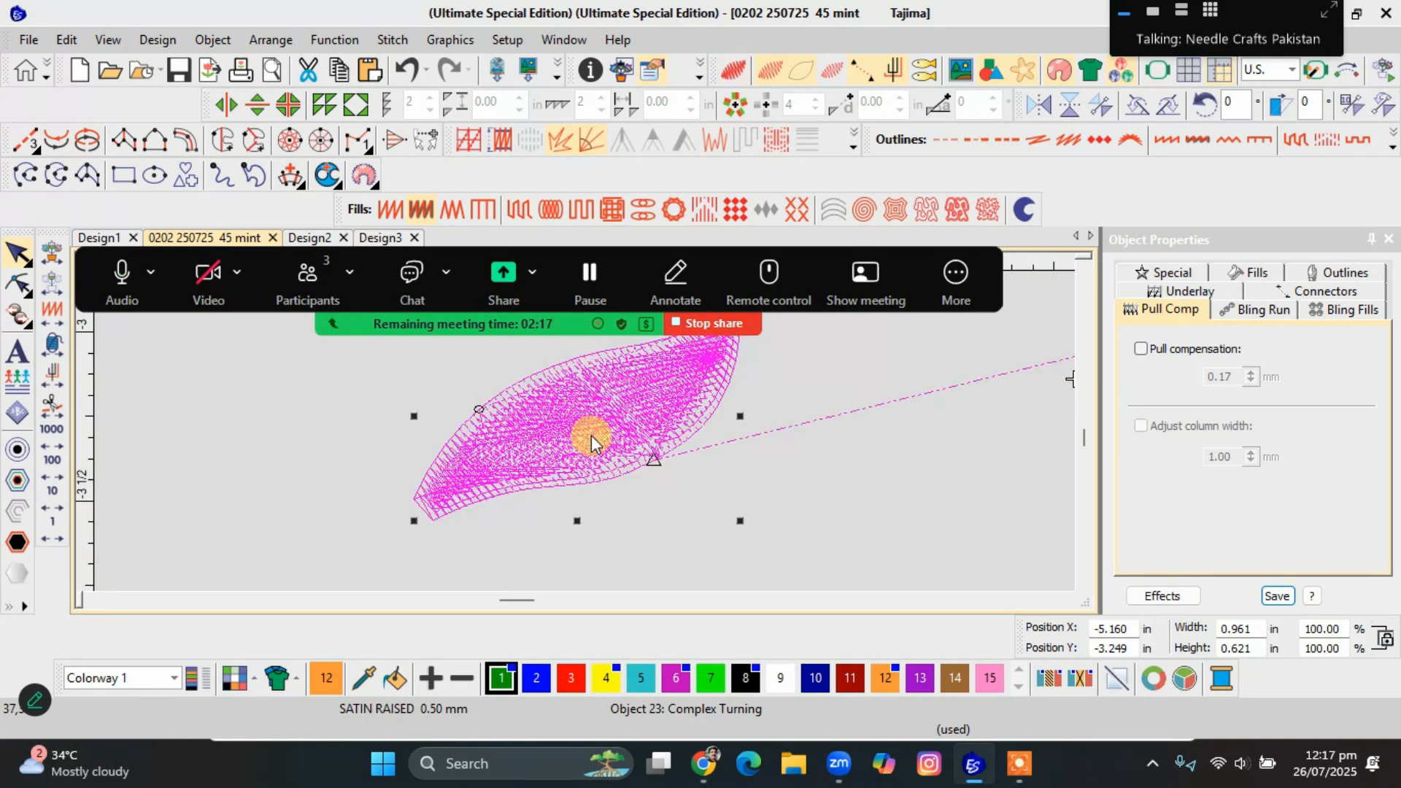
pyautogui.scroll(2, 585, 435)
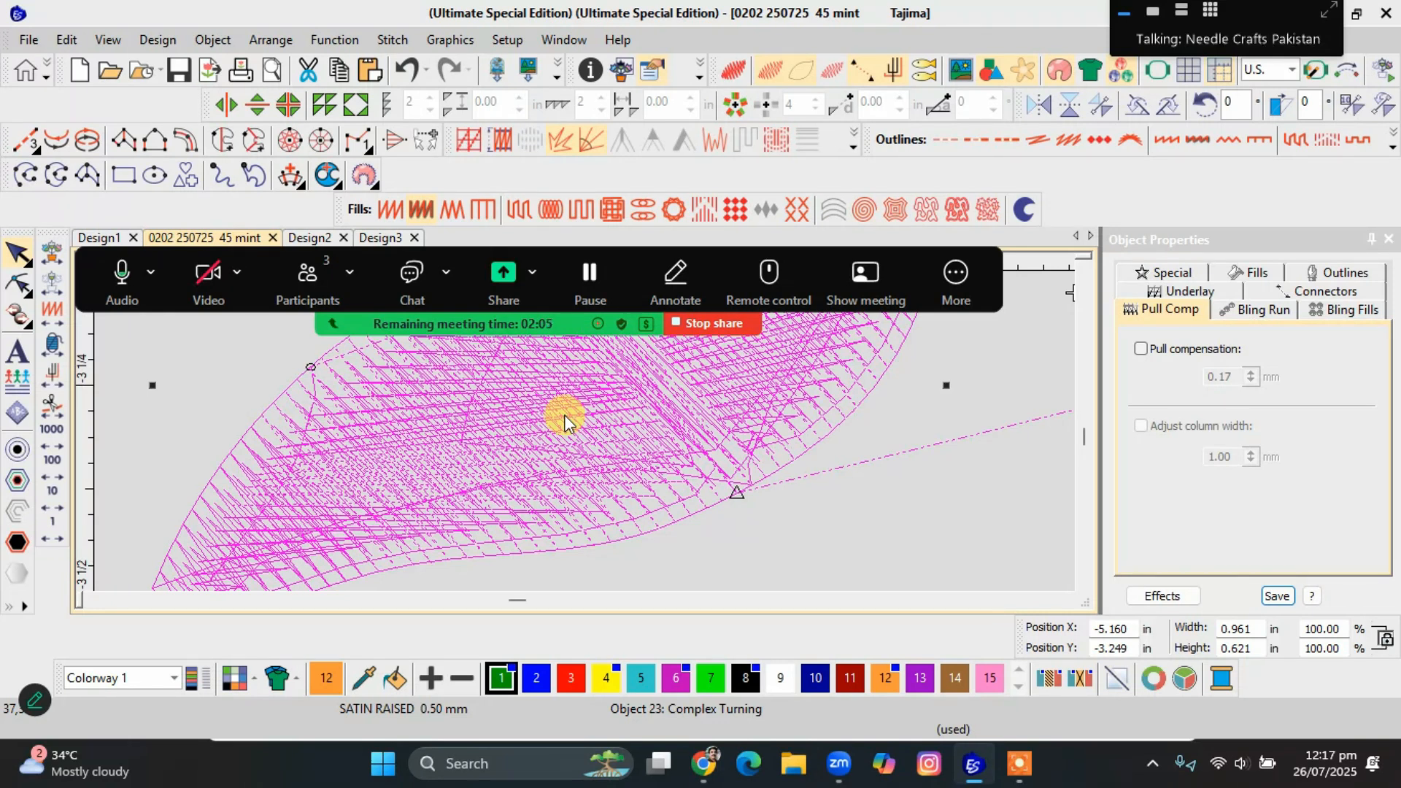
# Set the leaf's Satin Raised fill to a raise value of 5 and deselect the leaf.
pyautogui.click(481, 477)
pyautogui.click(727, 440)
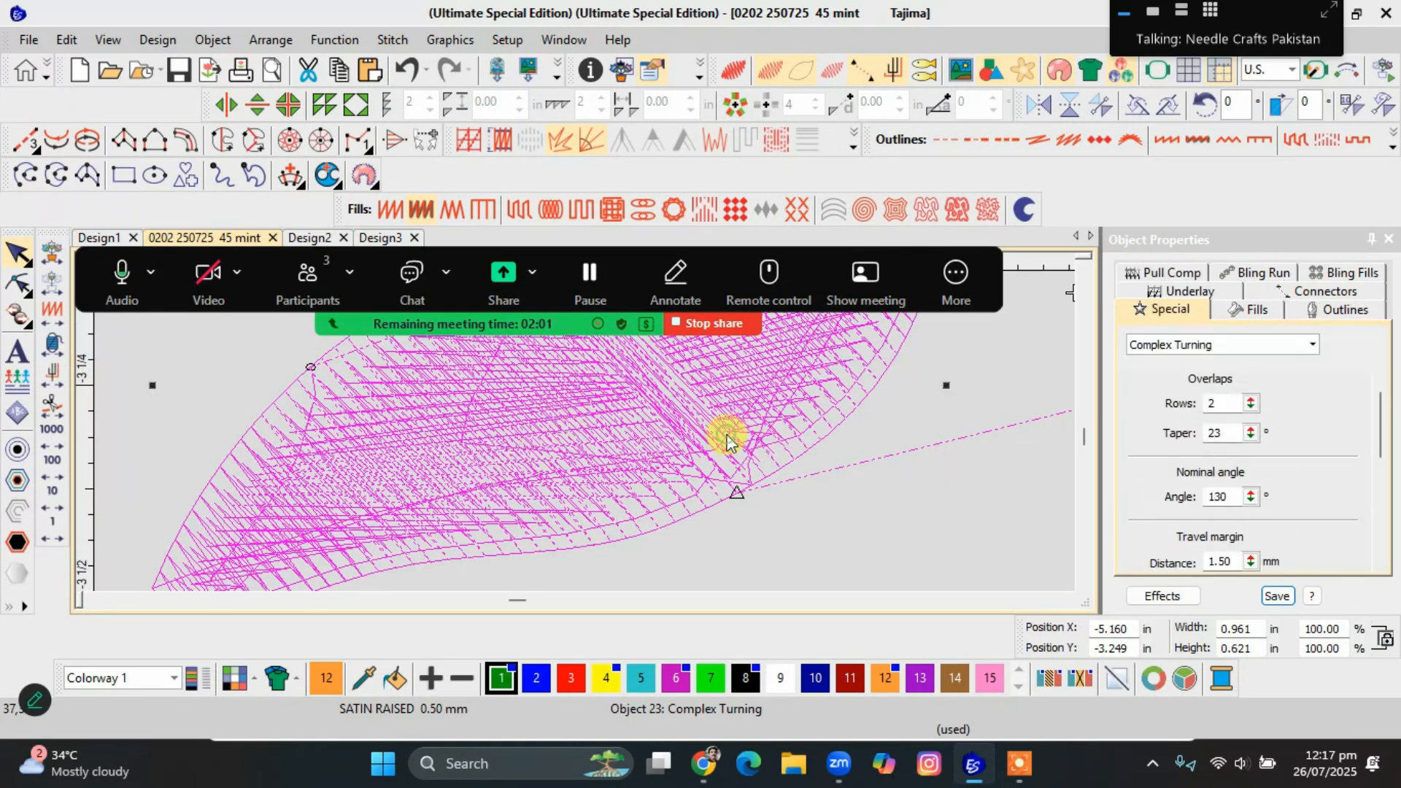
pyautogui.click(419, 209)
pyautogui.moveTo(1379, 432); pyautogui.dragTo(1382, 519)
pyautogui.moveTo(1250, 500); pyautogui.dragTo(1175, 449)
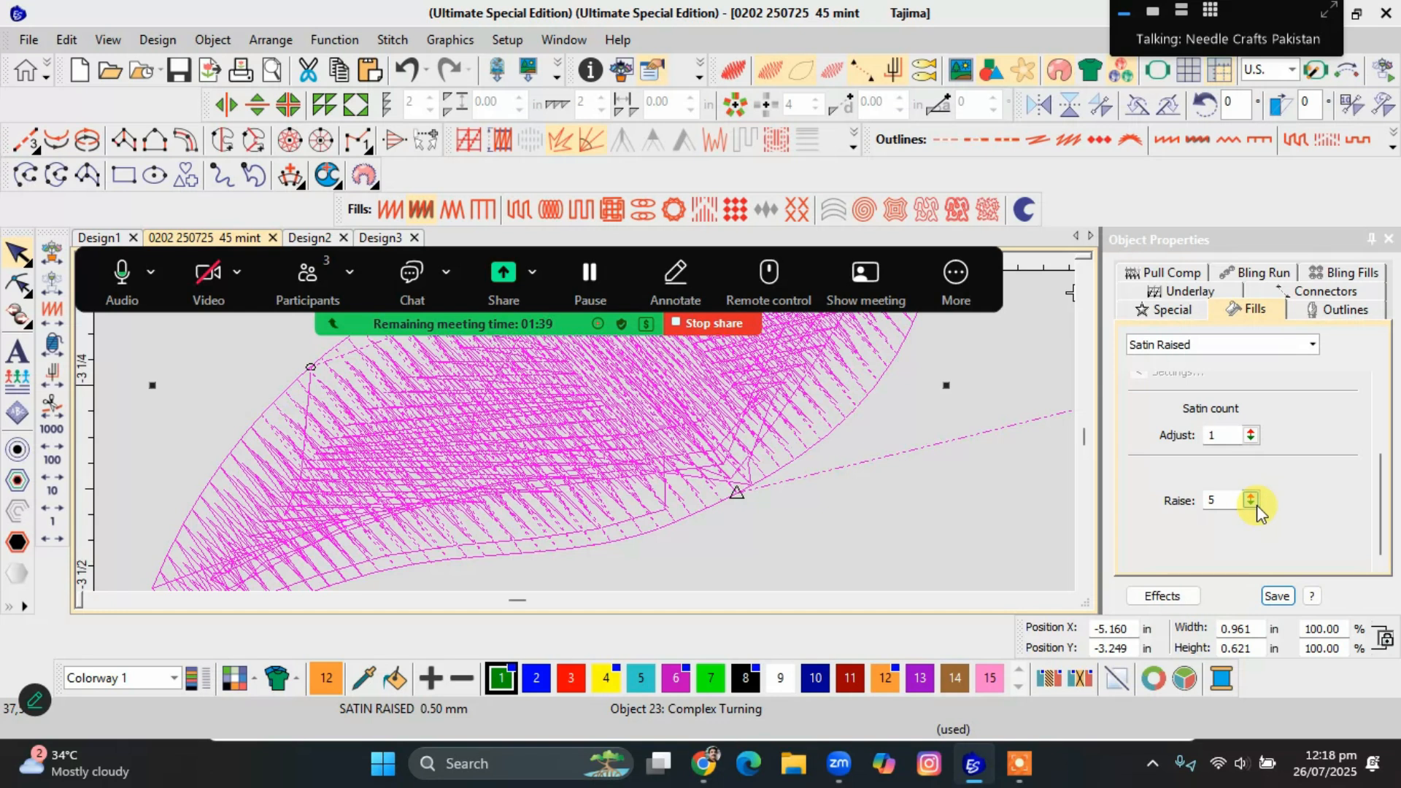
pyautogui.press('Escape')
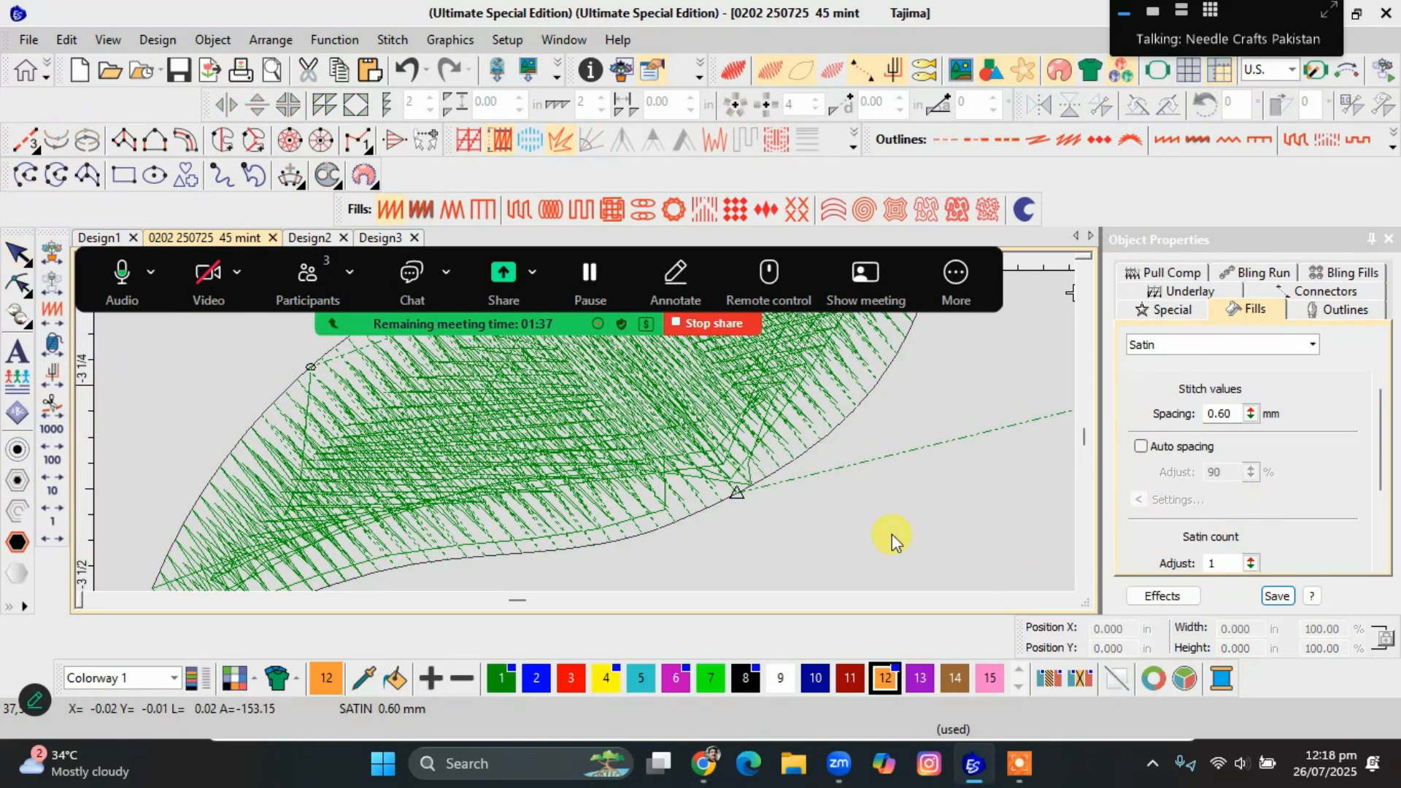
# Duplicate the leaf to the left of the original and change the copy's fill to plain Satin.
pyautogui.scroll(-2, 587, 438)
pyautogui.scroll(-3, 586, 432)
pyautogui.click(564, 418)
pyautogui.moveTo(563, 418); pyautogui.dragTo(282, 439)
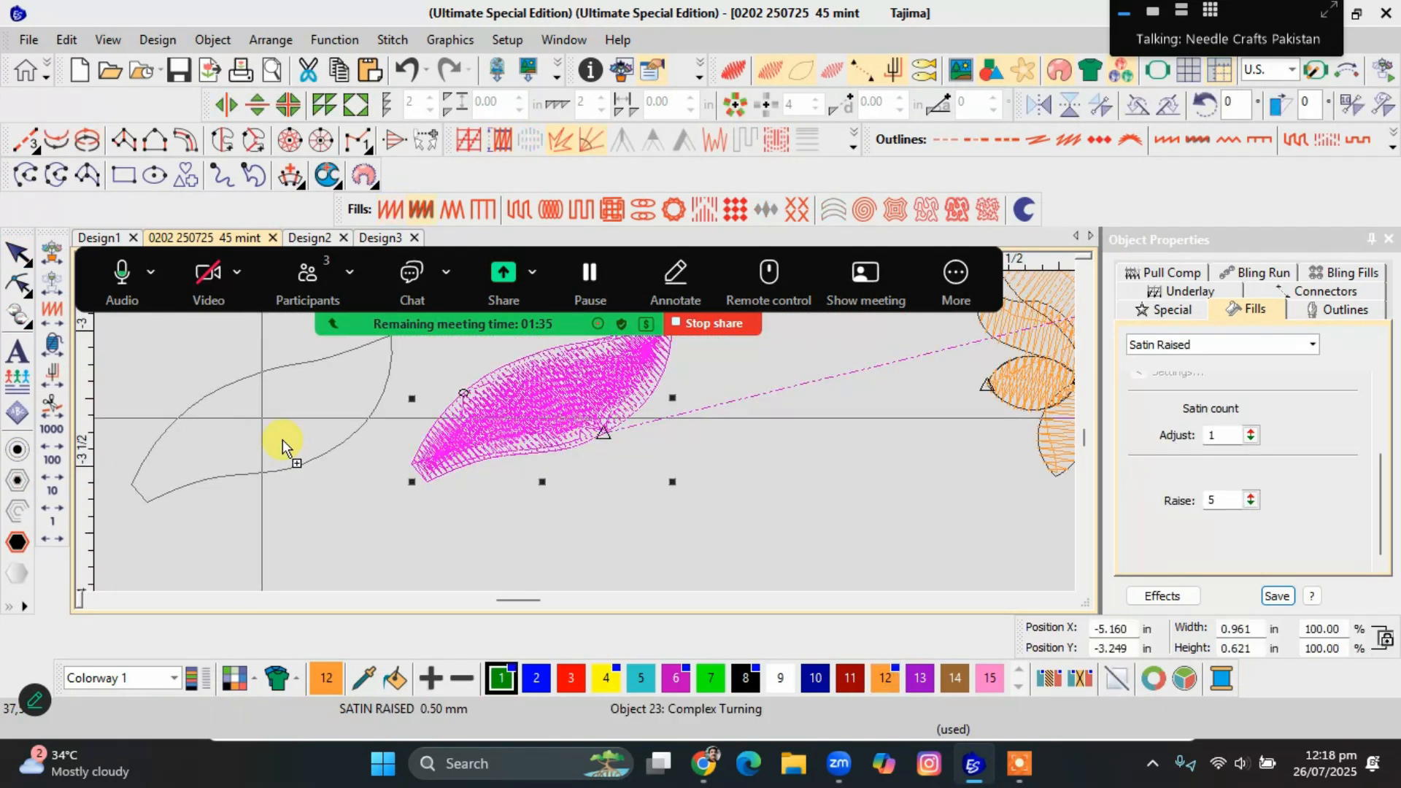
pyautogui.click(391, 209)
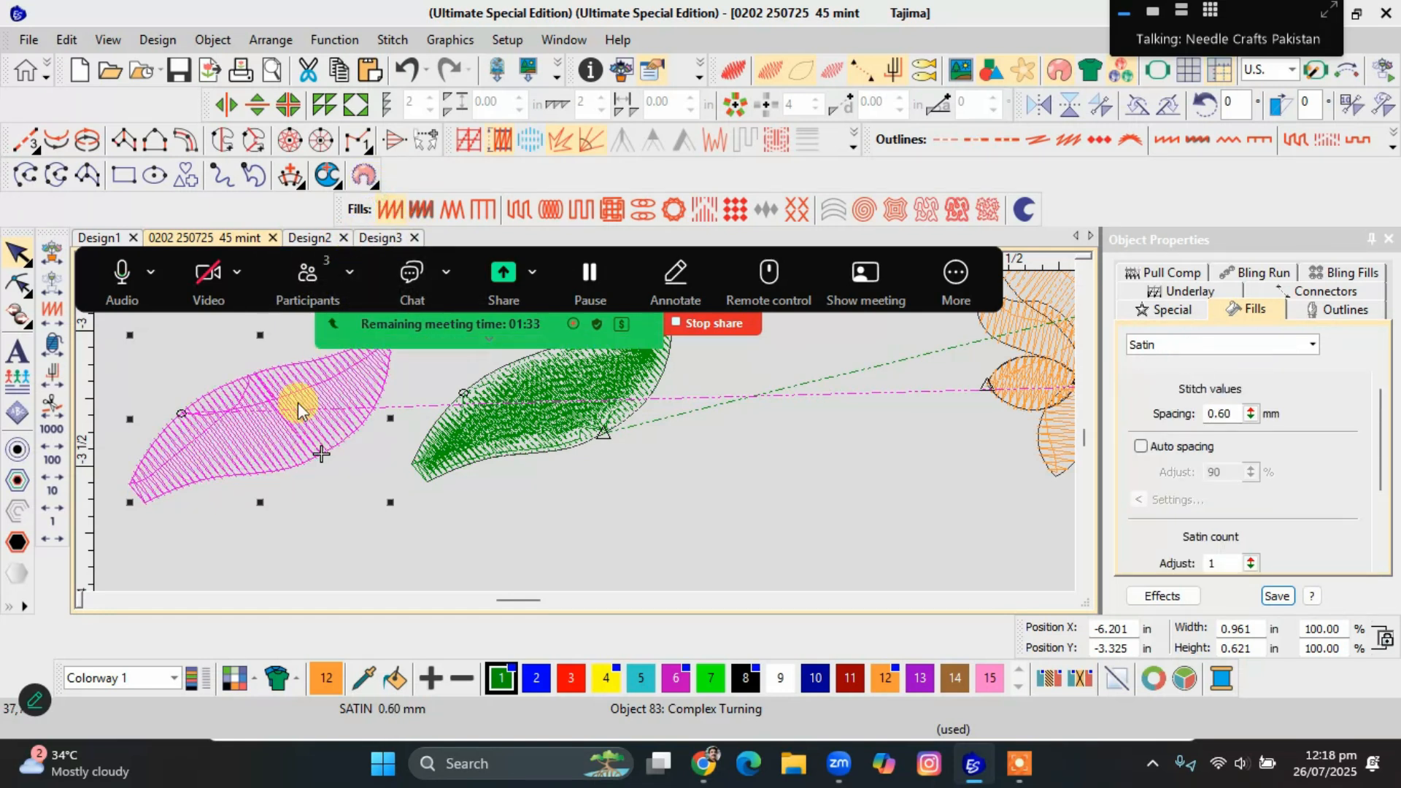
# Set the Satin copy's satin count to 3 and show both leaves in the realistic stitch view.
pyautogui.moveTo(1376, 438); pyautogui.dragTo(1346, 484)
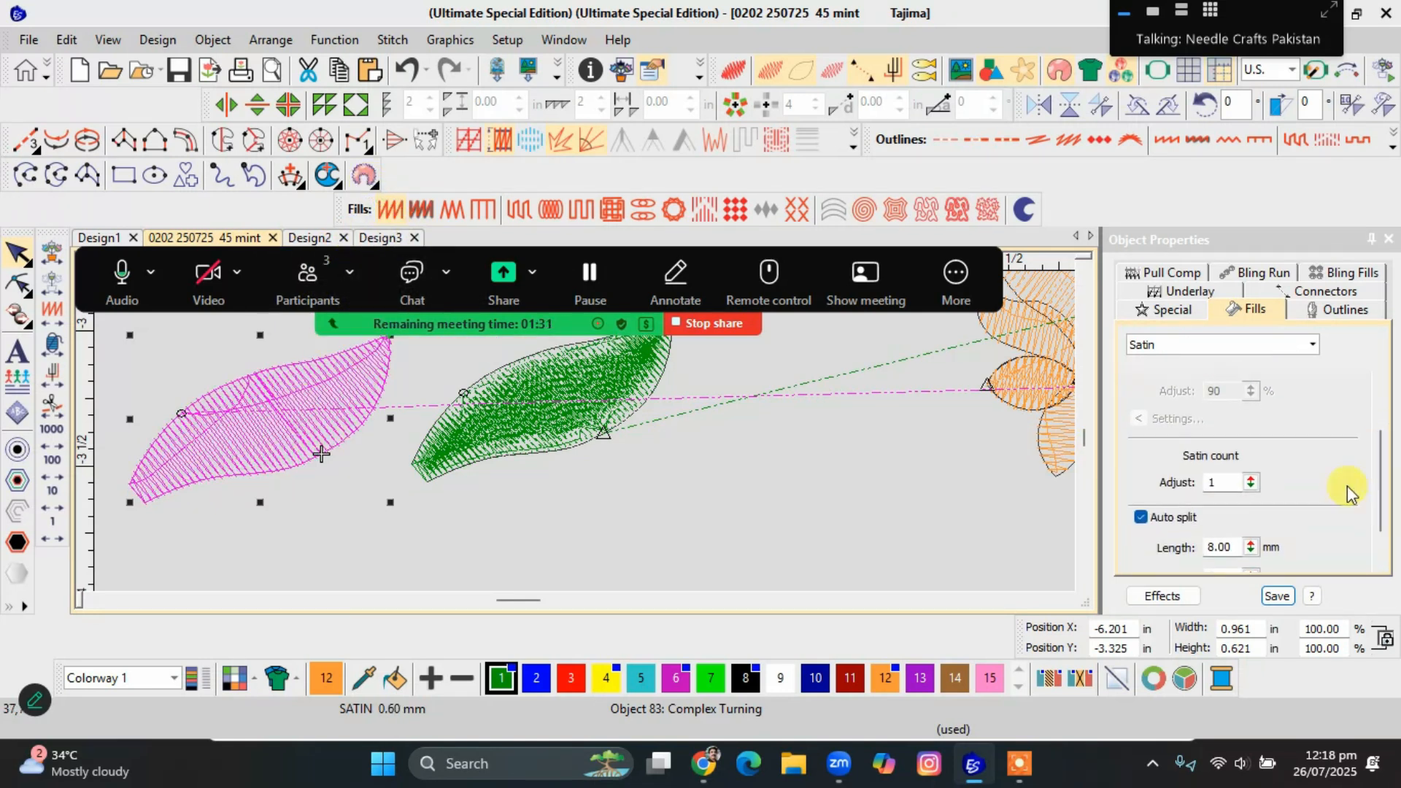
pyautogui.click(1211, 481)
pyautogui.doubleClick(1214, 480)
pyautogui.write('3')
pyautogui.press('Return')
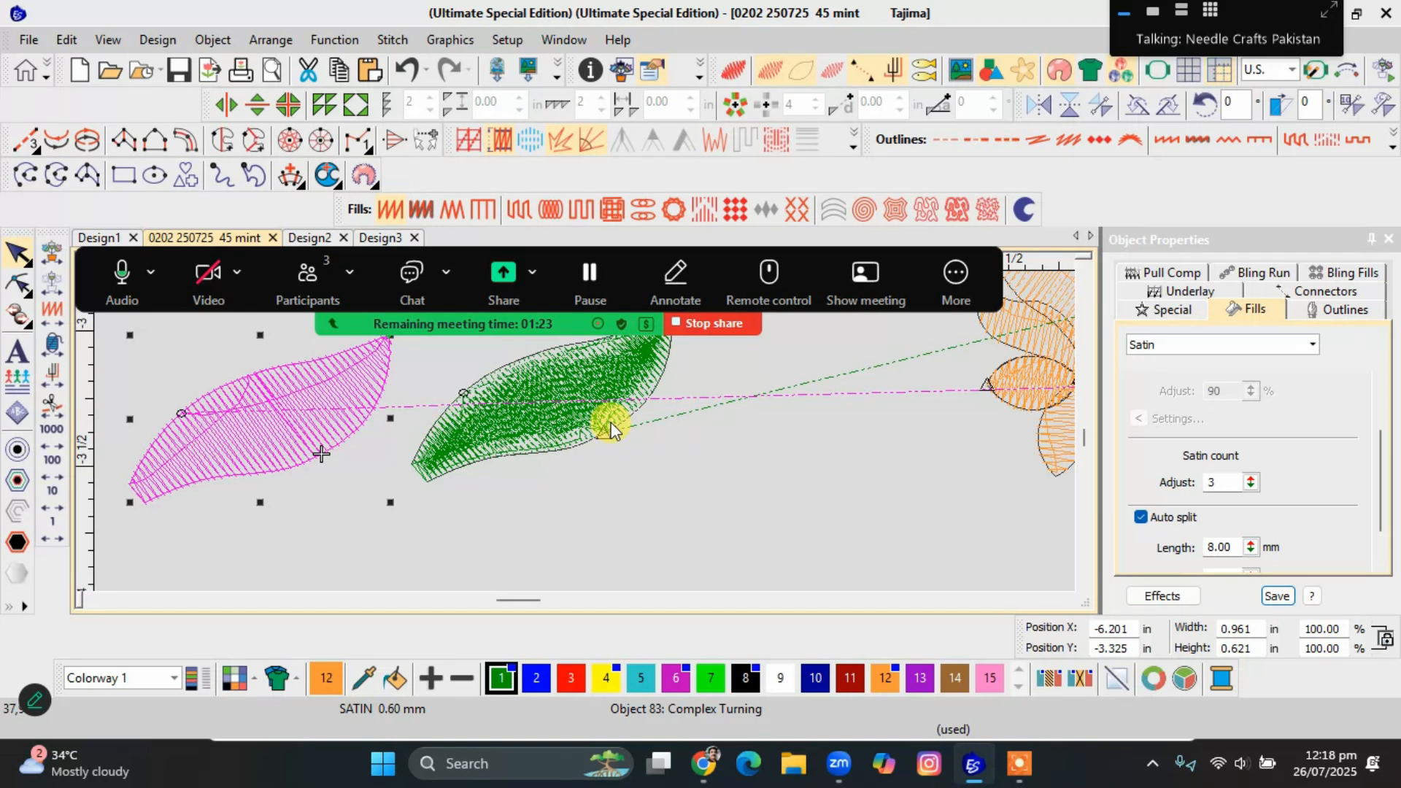
pyautogui.press('t')
pyautogui.click(325, 403)
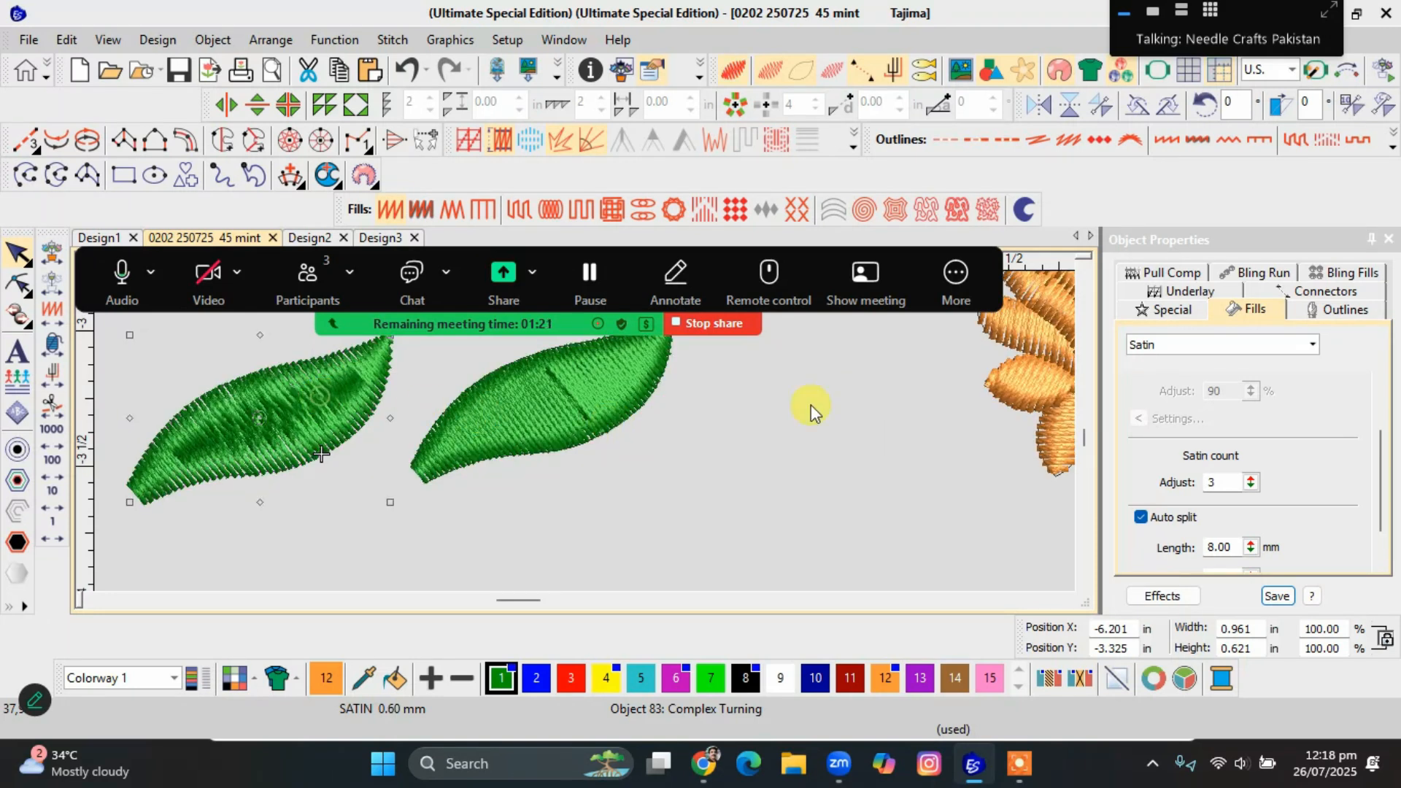
# Toggle Auto split on the Satin copy, and enable its Auto Jump effect with the effect's settings open.
pyautogui.click(1147, 518)
pyautogui.click(1147, 515)
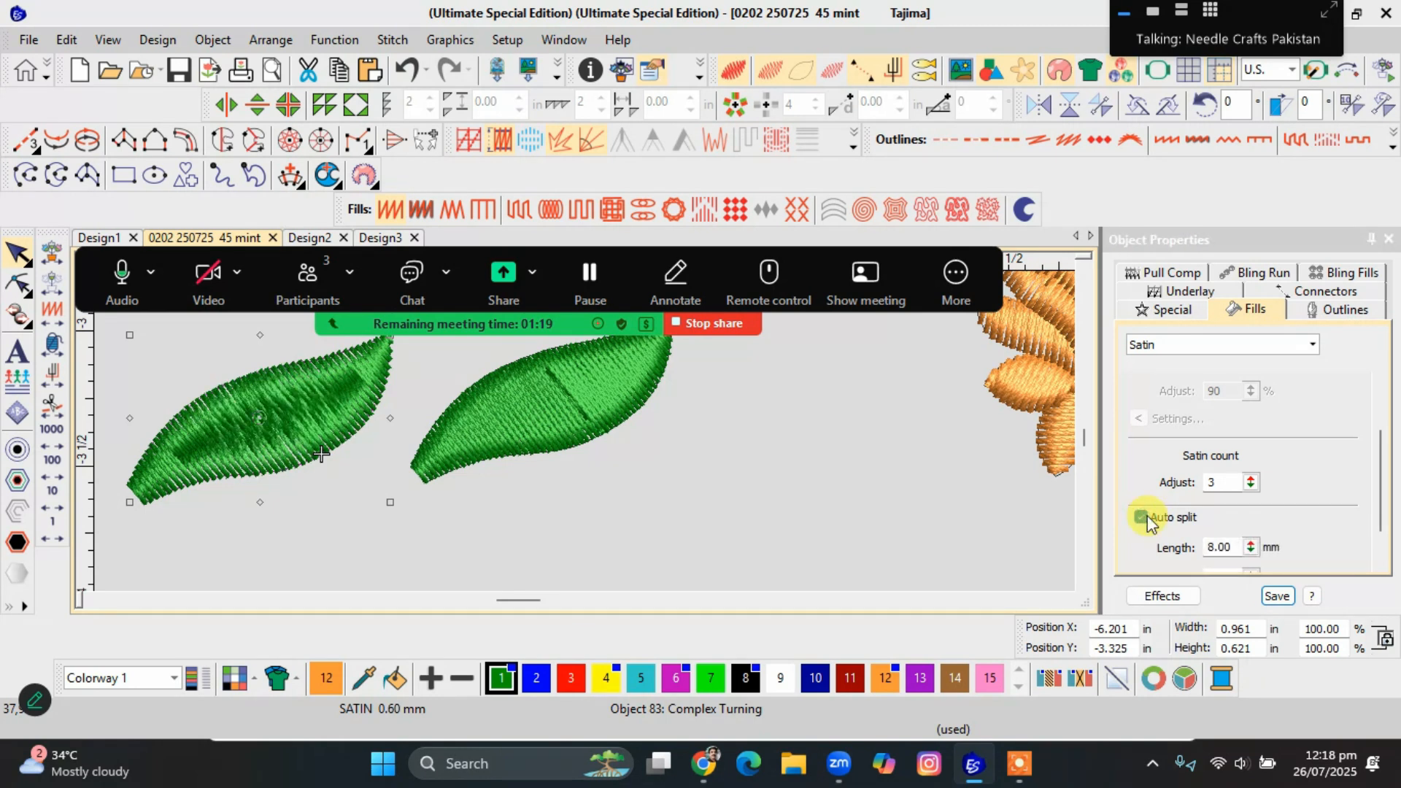
pyautogui.rightClick(528, 141)
pyautogui.click(528, 141)
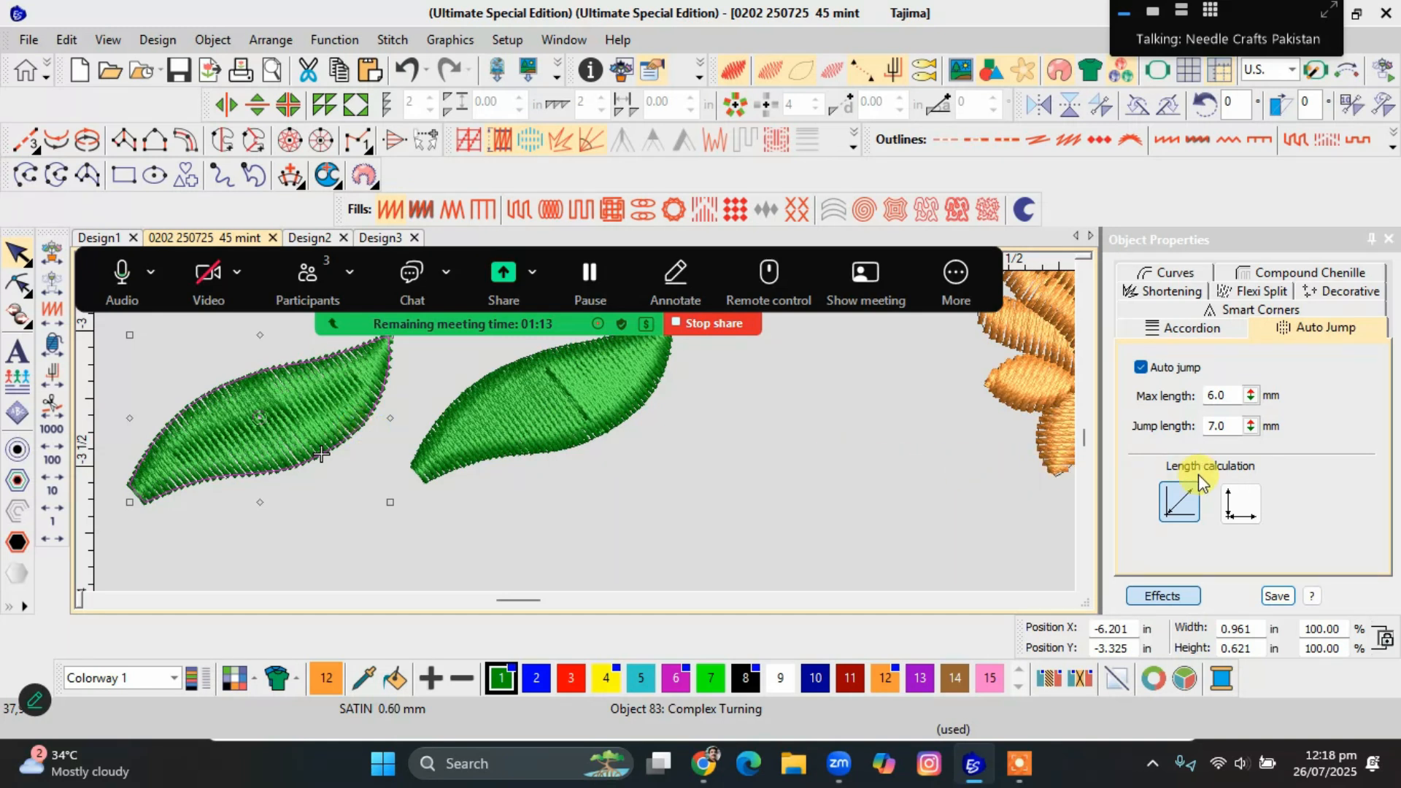
# Move the Satin Raised leaf closer to the Satin copy and compare the two up close.
pyautogui.click(501, 448)
pyautogui.moveTo(501, 447); pyautogui.dragTo(412, 498)
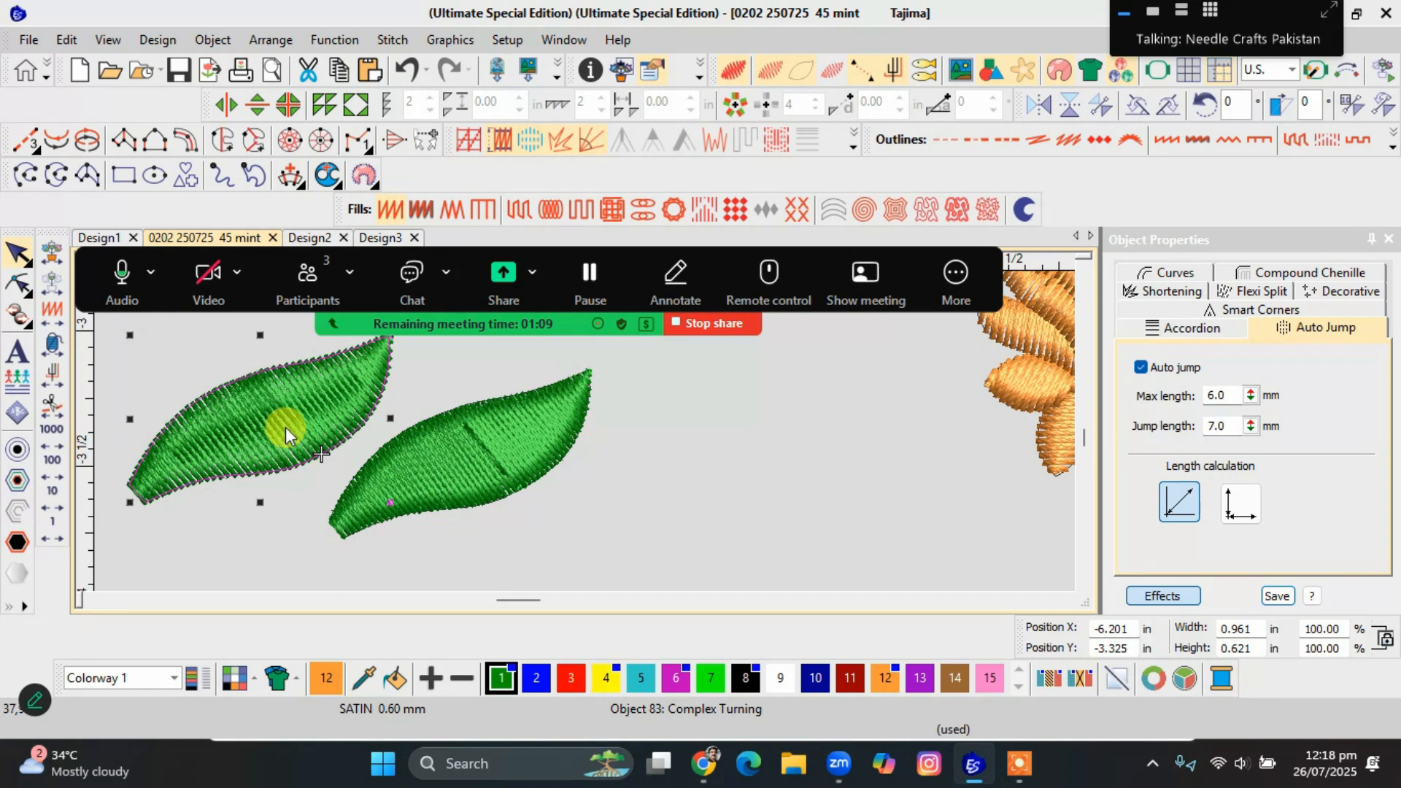
pyautogui.scroll(2, 286, 426)
pyautogui.scroll(-1, 585, 431)
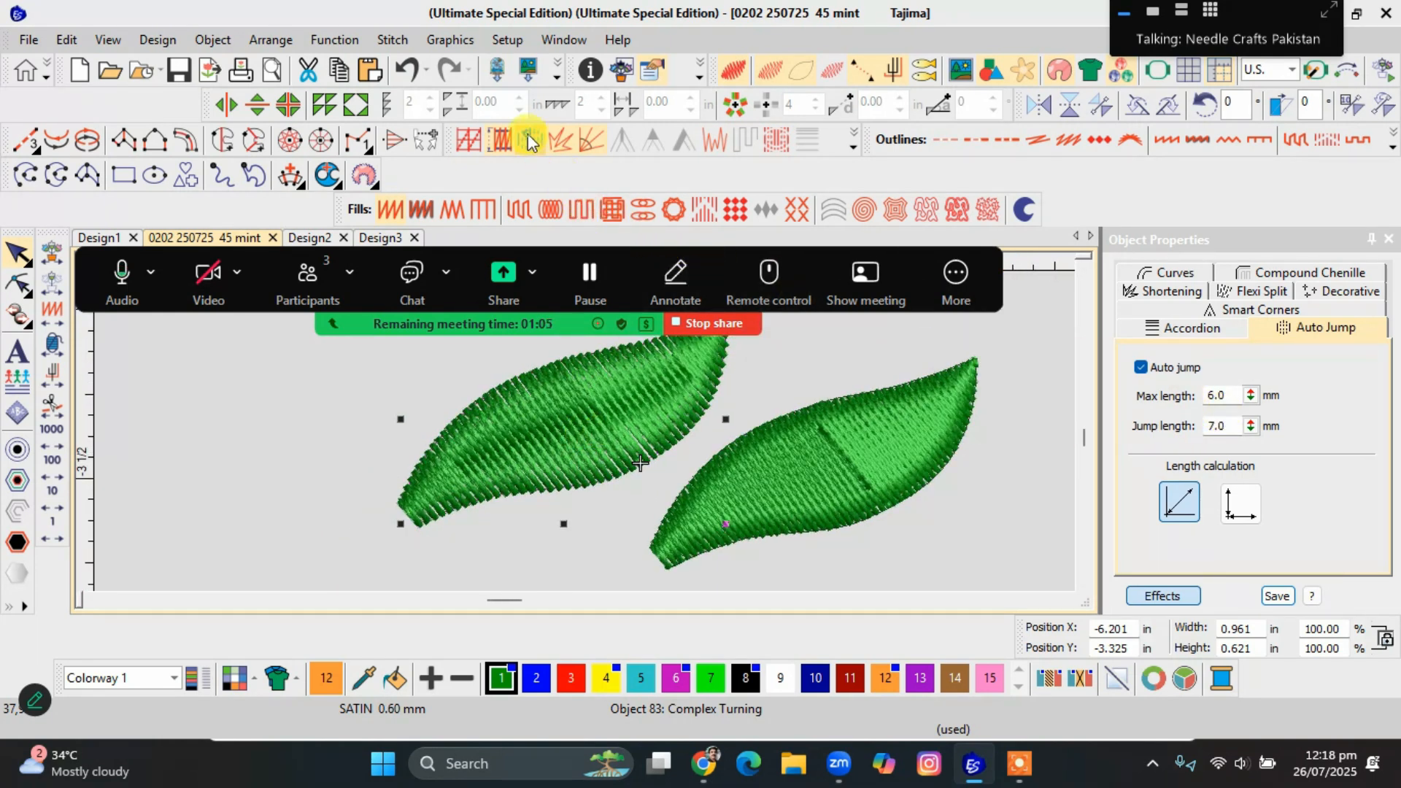
# Toggle Auto Jump off and on for the Satin copy and set its maximum length to 12 mm.
pyautogui.click(1141, 368)
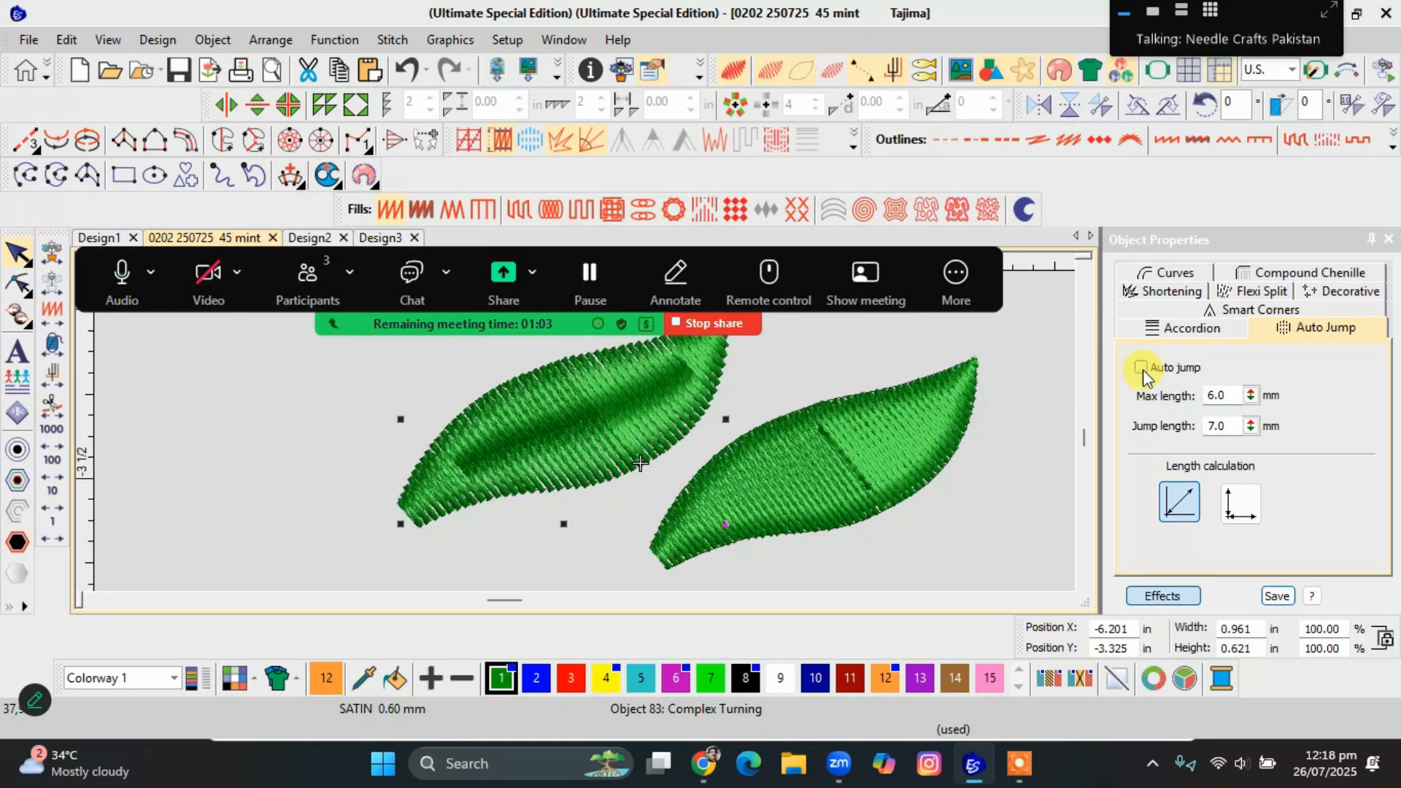
pyautogui.click(1141, 367)
pyautogui.moveTo(1233, 395); pyautogui.dragTo(1160, 398)
pyautogui.write('12')
pyautogui.press('Return')
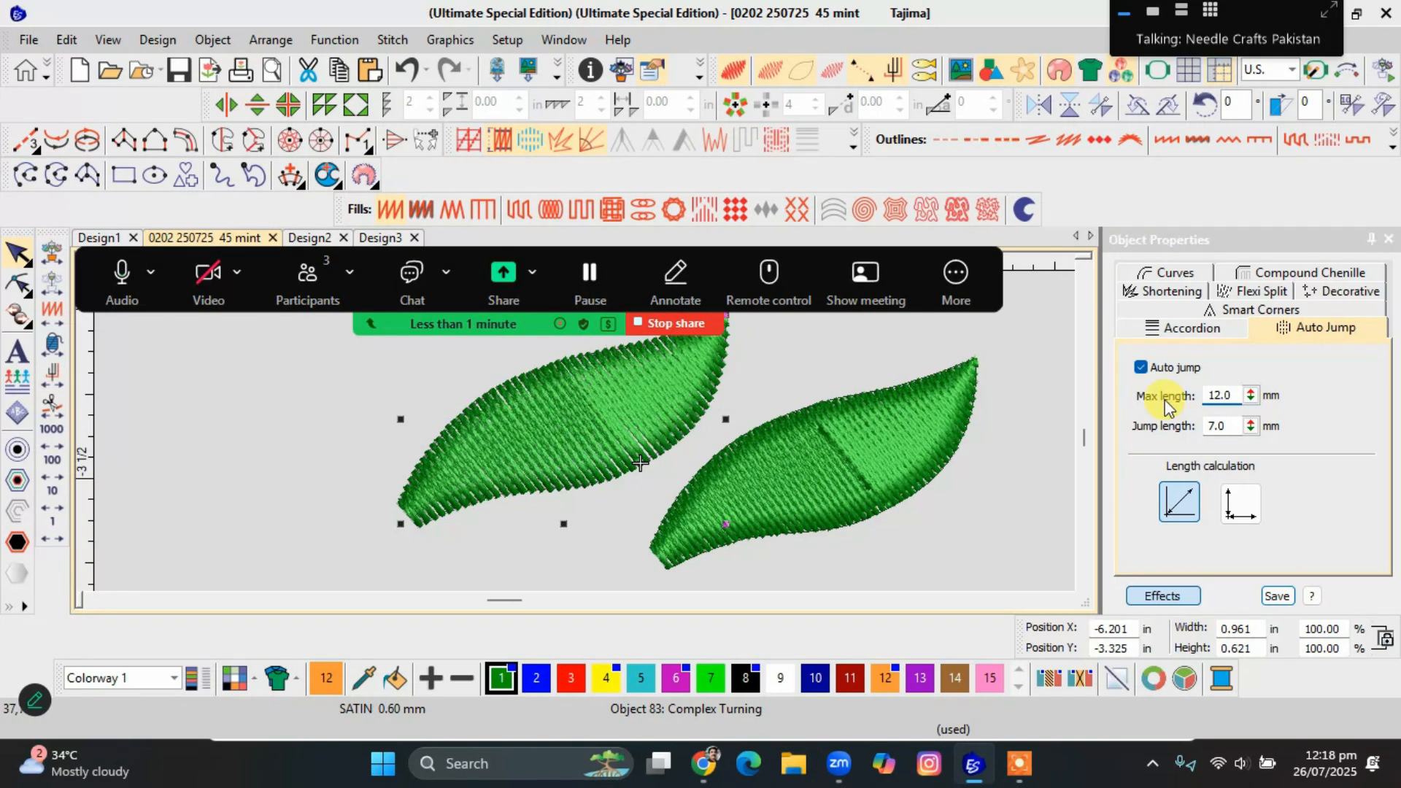
# Nudge the two leaves closer together and compare the Satin Raised fill with the Satin fill.
pyautogui.moveTo(841, 442); pyautogui.dragTo(817, 461)
pyautogui.scroll(-2, 585, 431)
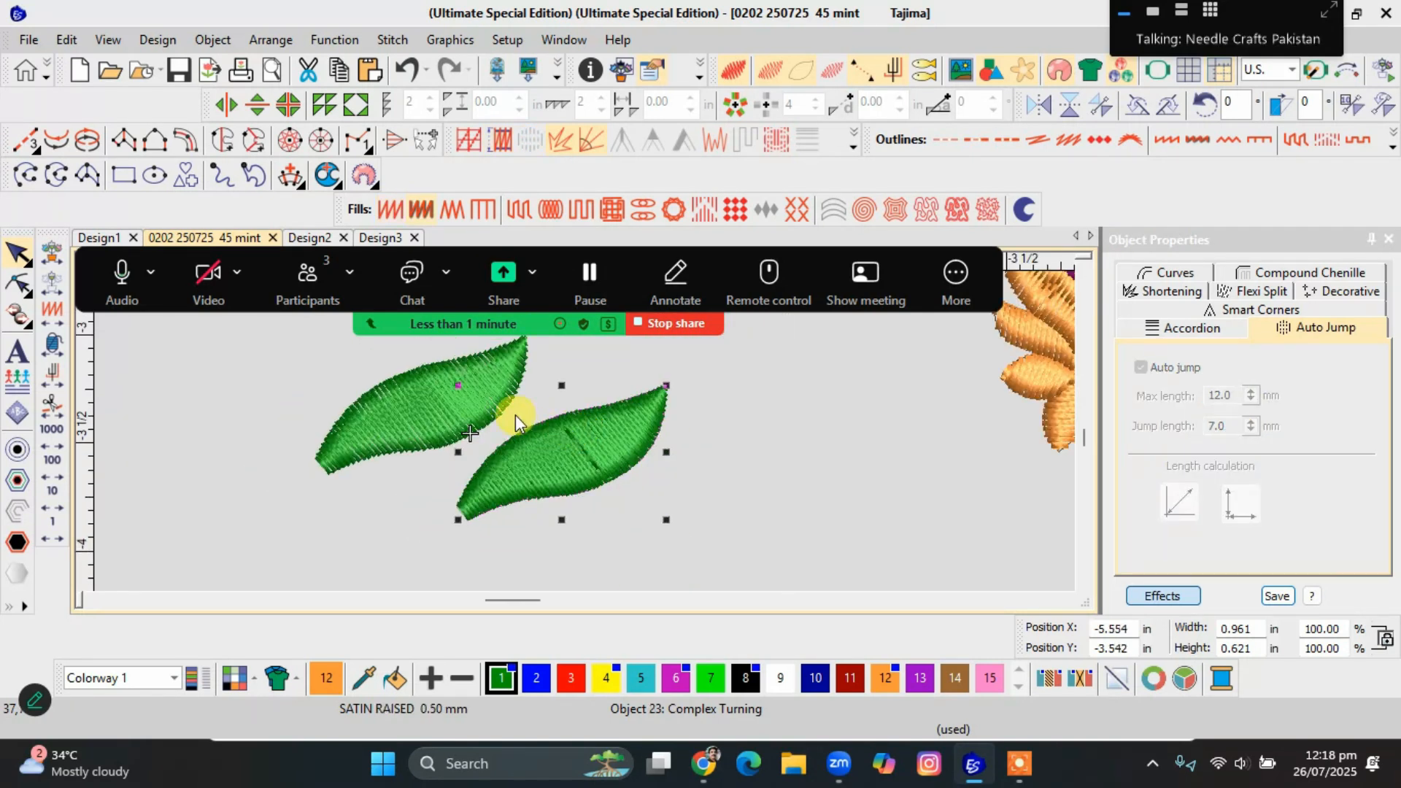
pyautogui.click(495, 405)
pyautogui.moveTo(494, 405); pyautogui.dragTo(506, 407)
pyautogui.scroll(1, 504, 410)
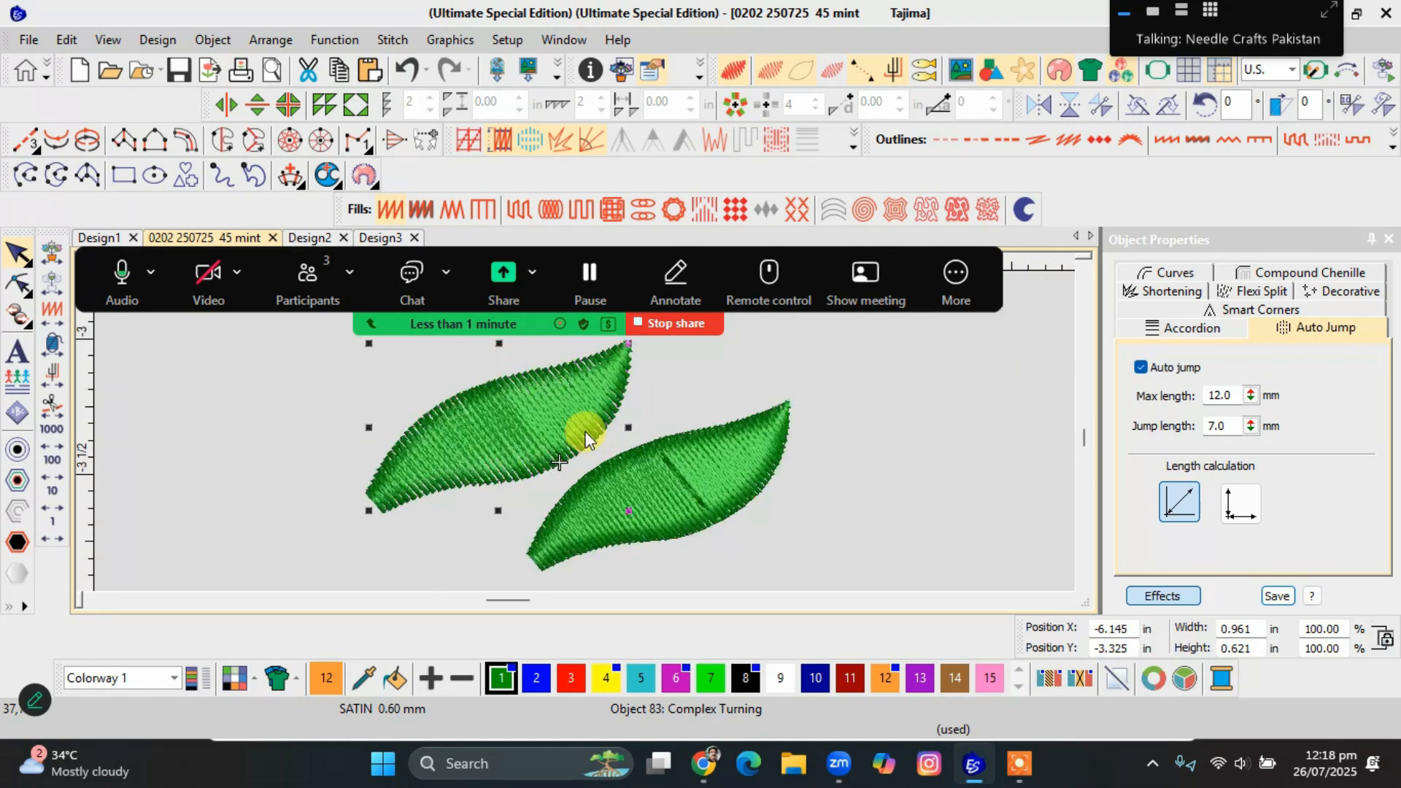
pyautogui.click(698, 495)
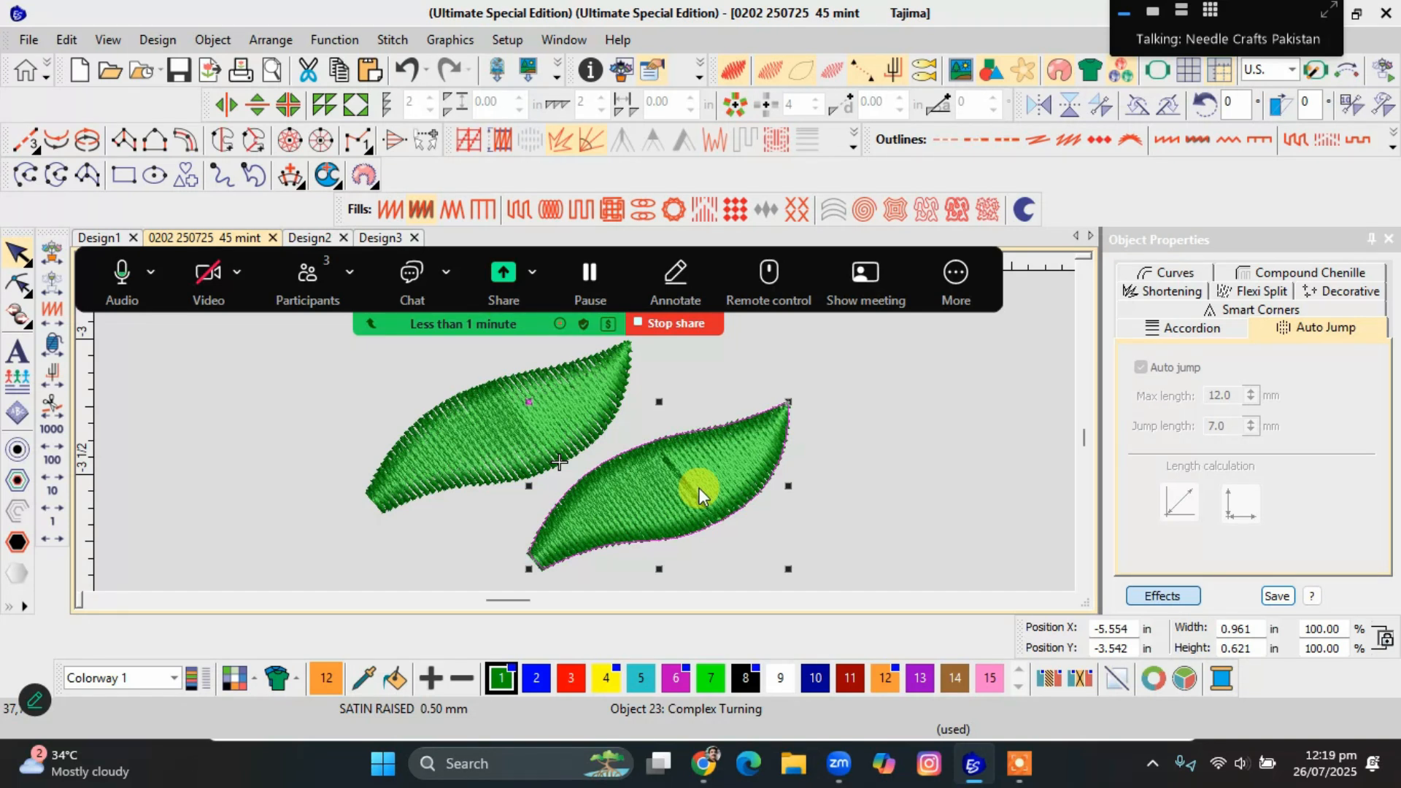
pyautogui.click(506, 431)
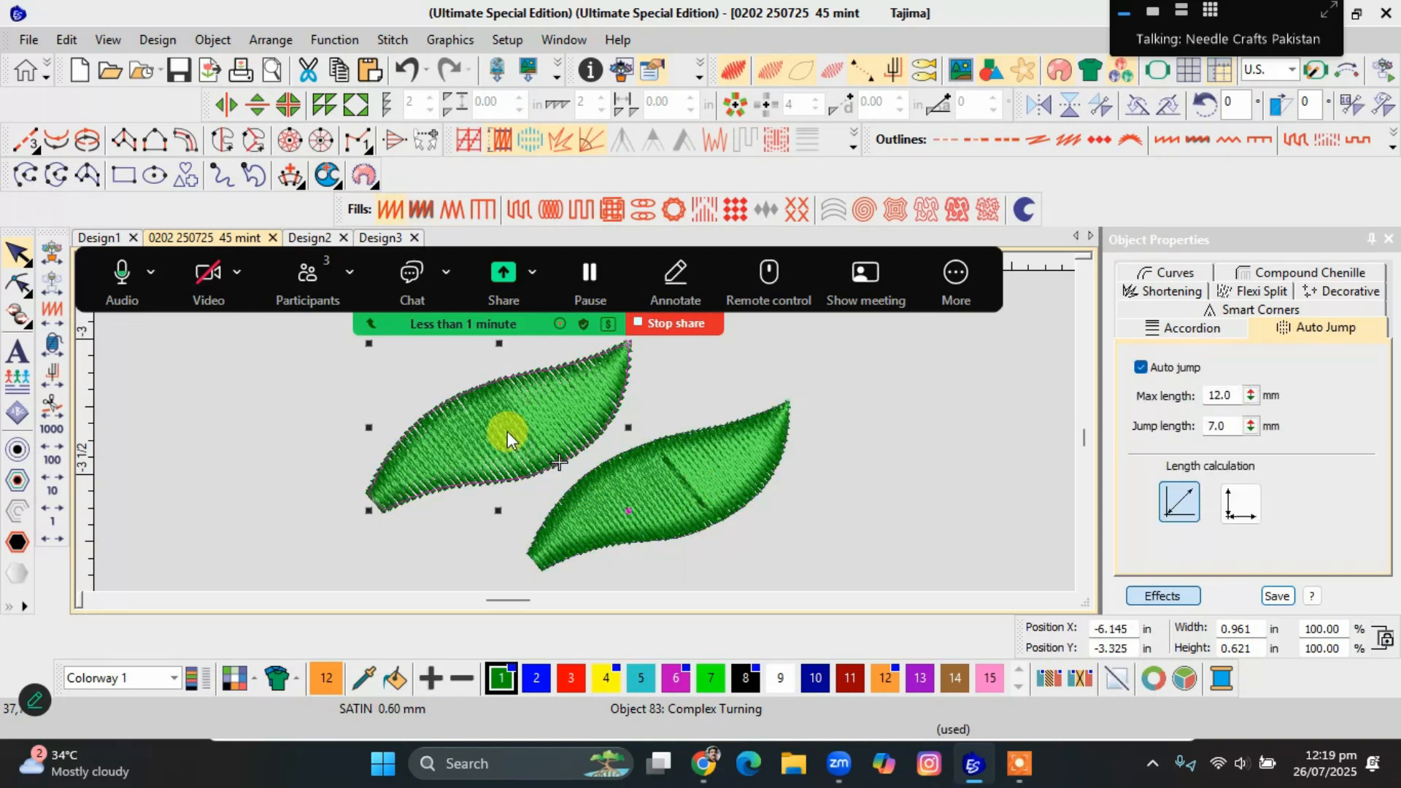
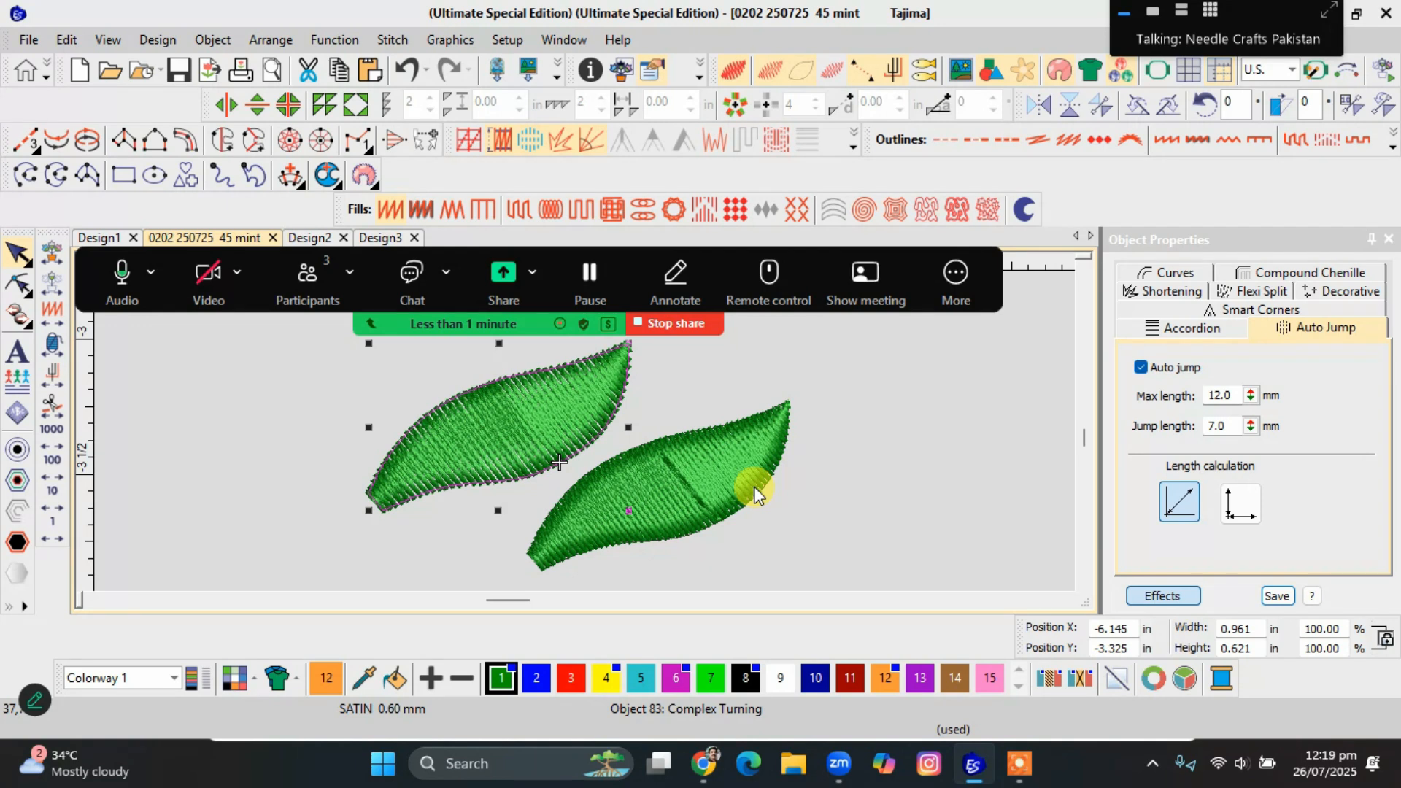
# Cycle the Satin Raised leaf's fill through Satin and Satin Raised, ending on Zigzag.
pyautogui.click(728, 488)
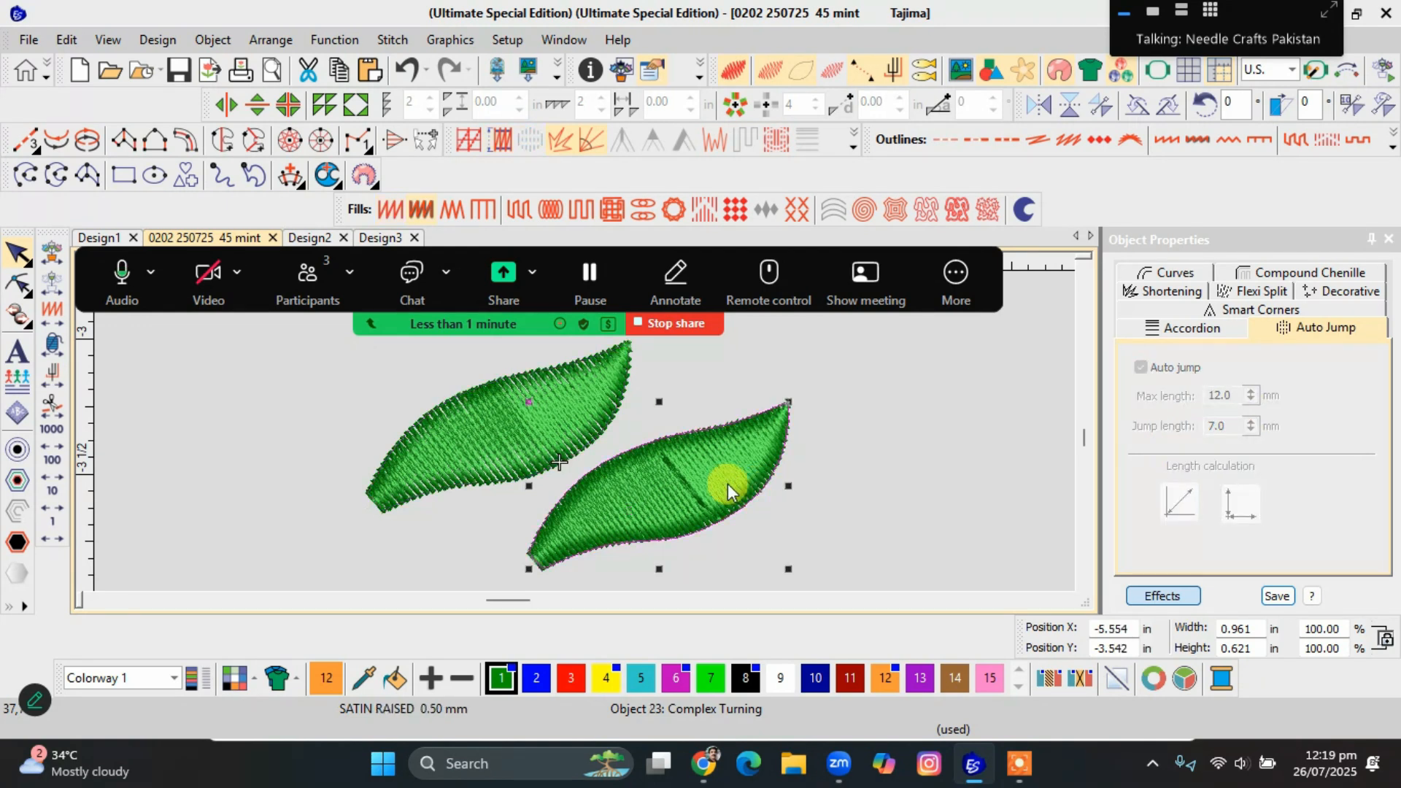
pyautogui.scroll(-3, 585, 432)
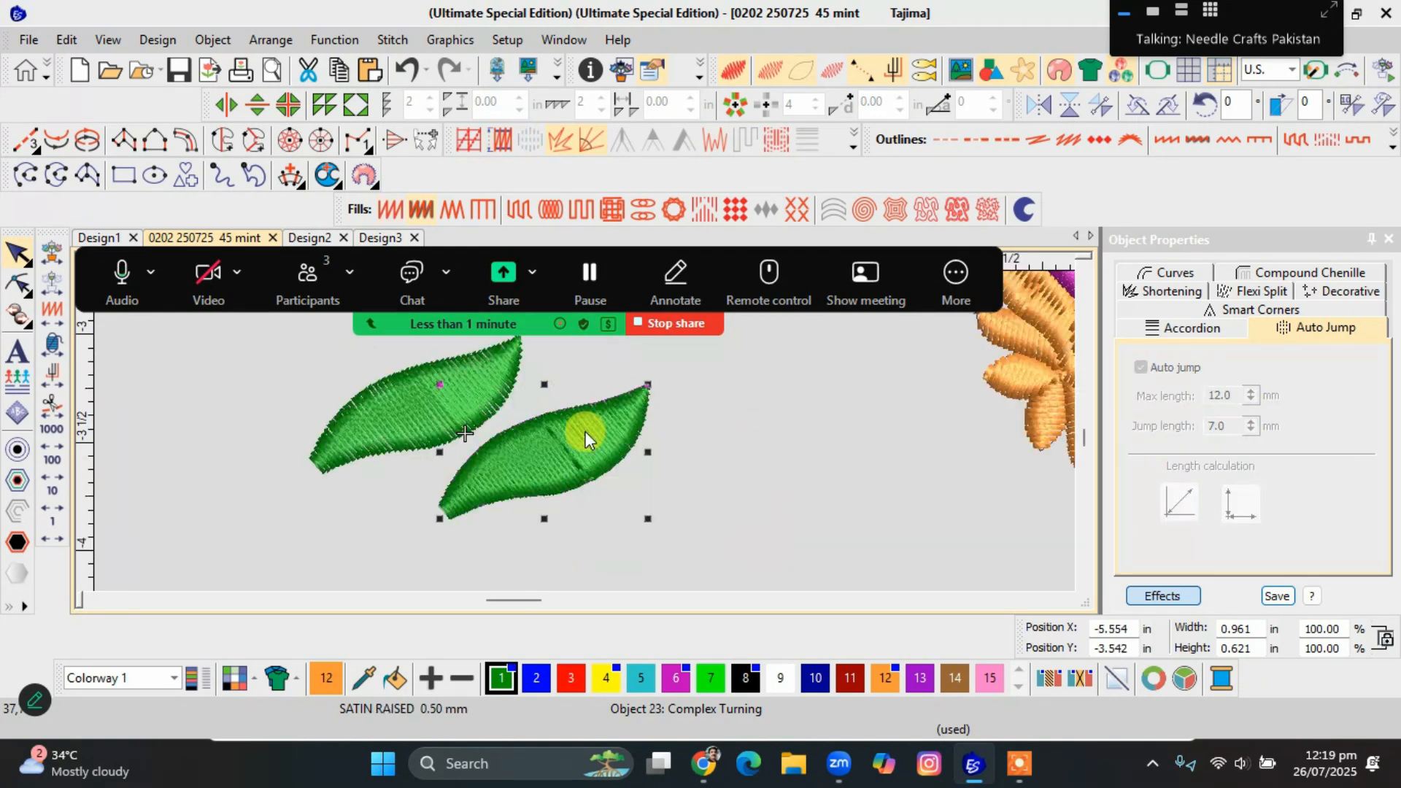
pyautogui.click(391, 213)
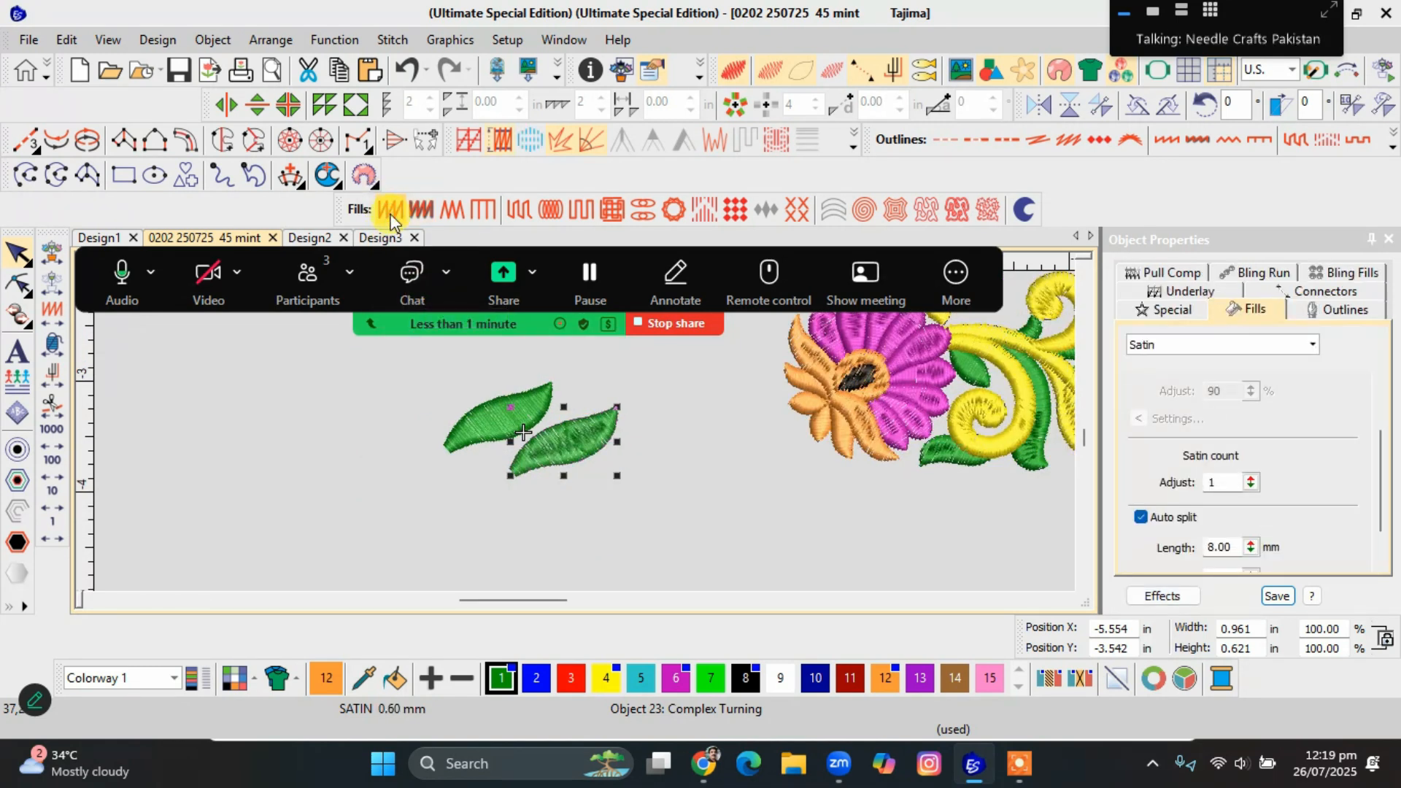
pyautogui.click(425, 211)
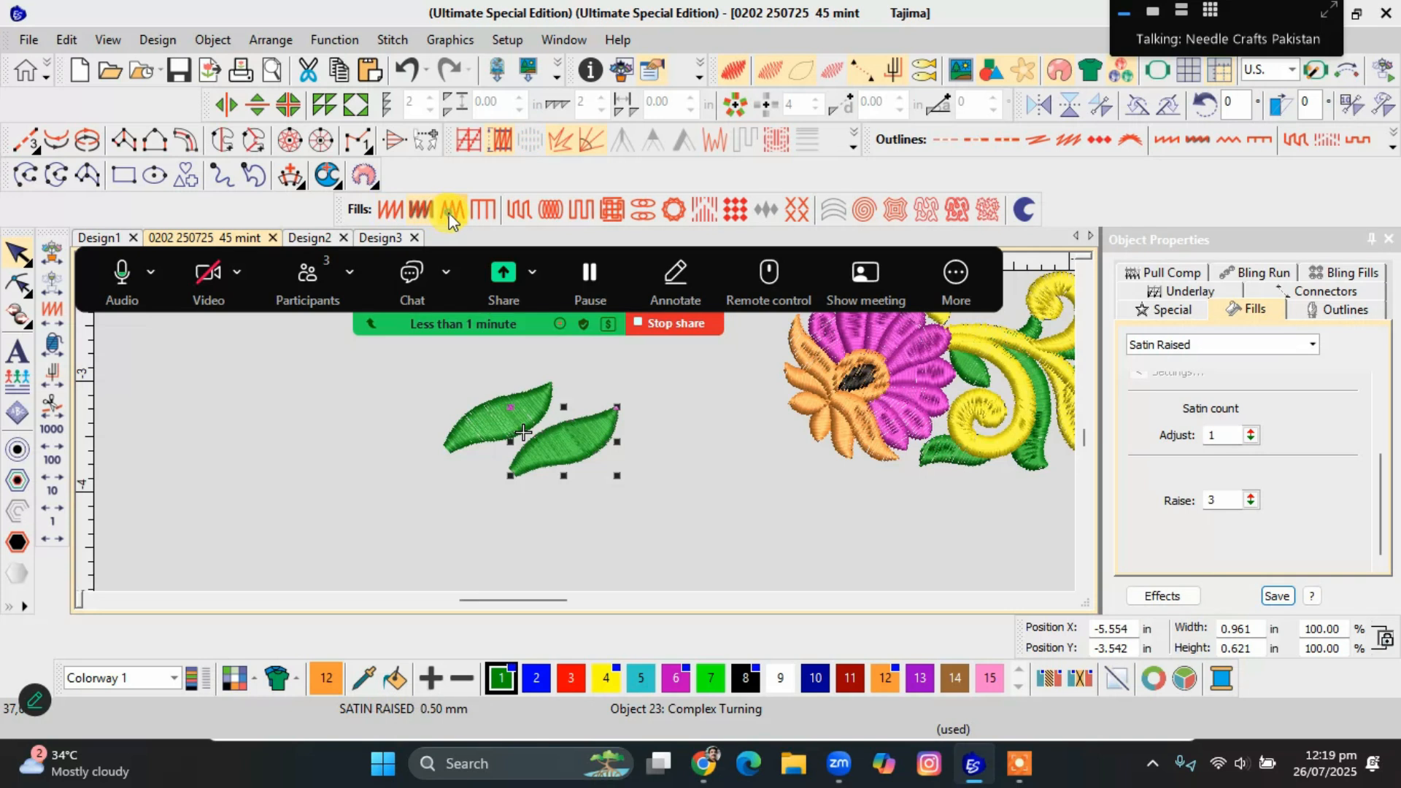
pyautogui.click(452, 211)
pyautogui.scroll(3, 525, 439)
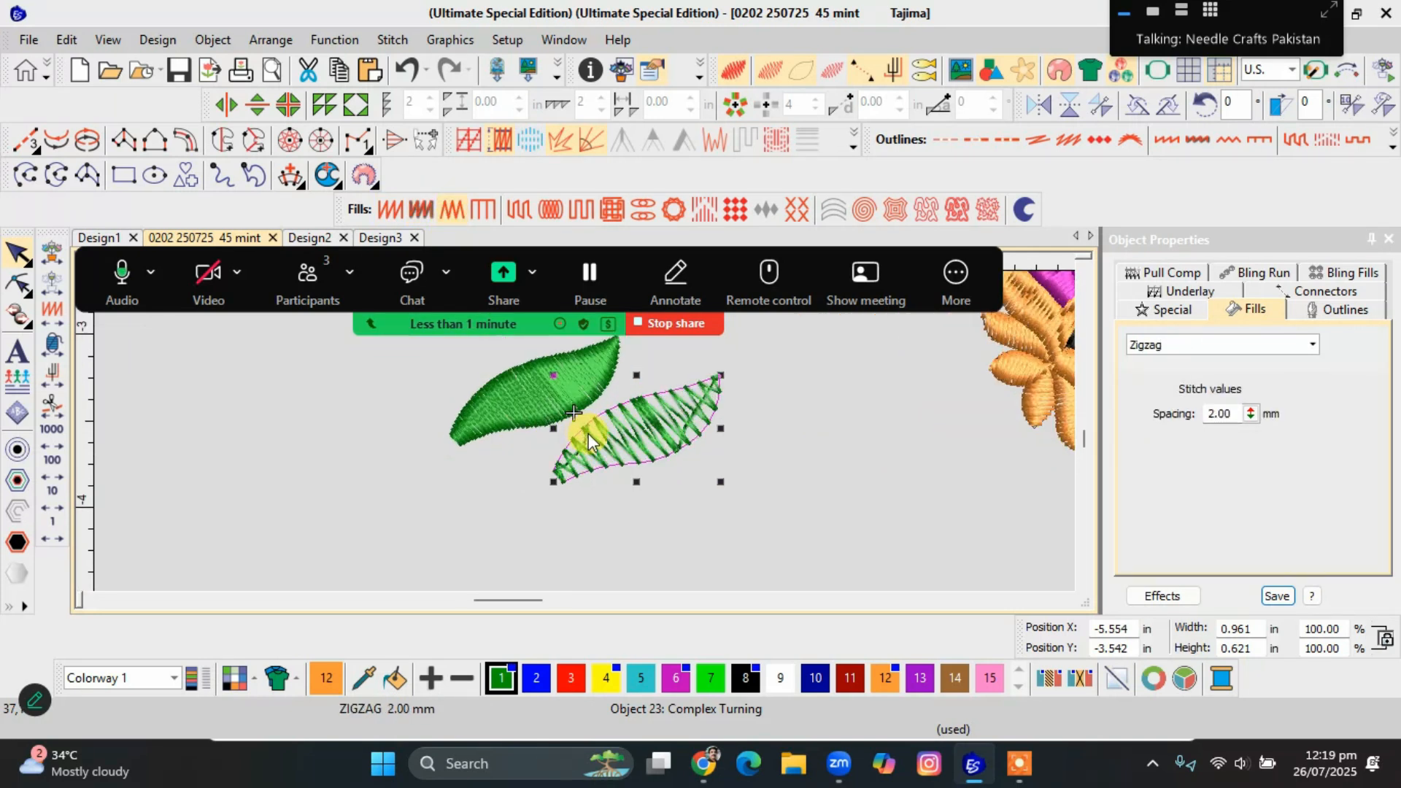
pyautogui.scroll(-3, 575, 437)
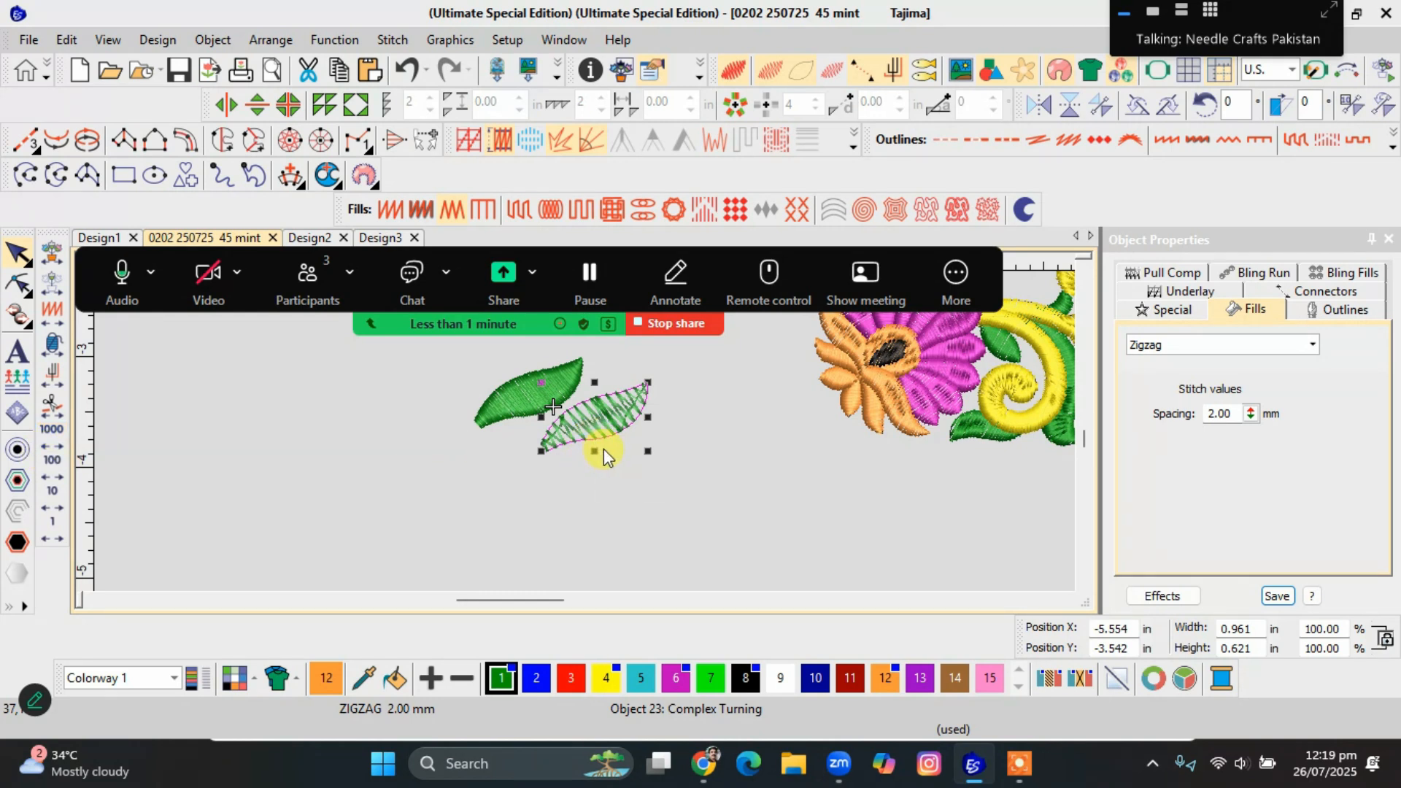
# Dismiss the Zoom upgrade promotion and minimise the Zoom window to return to the embroidery design.
pyautogui.click(541, 396)
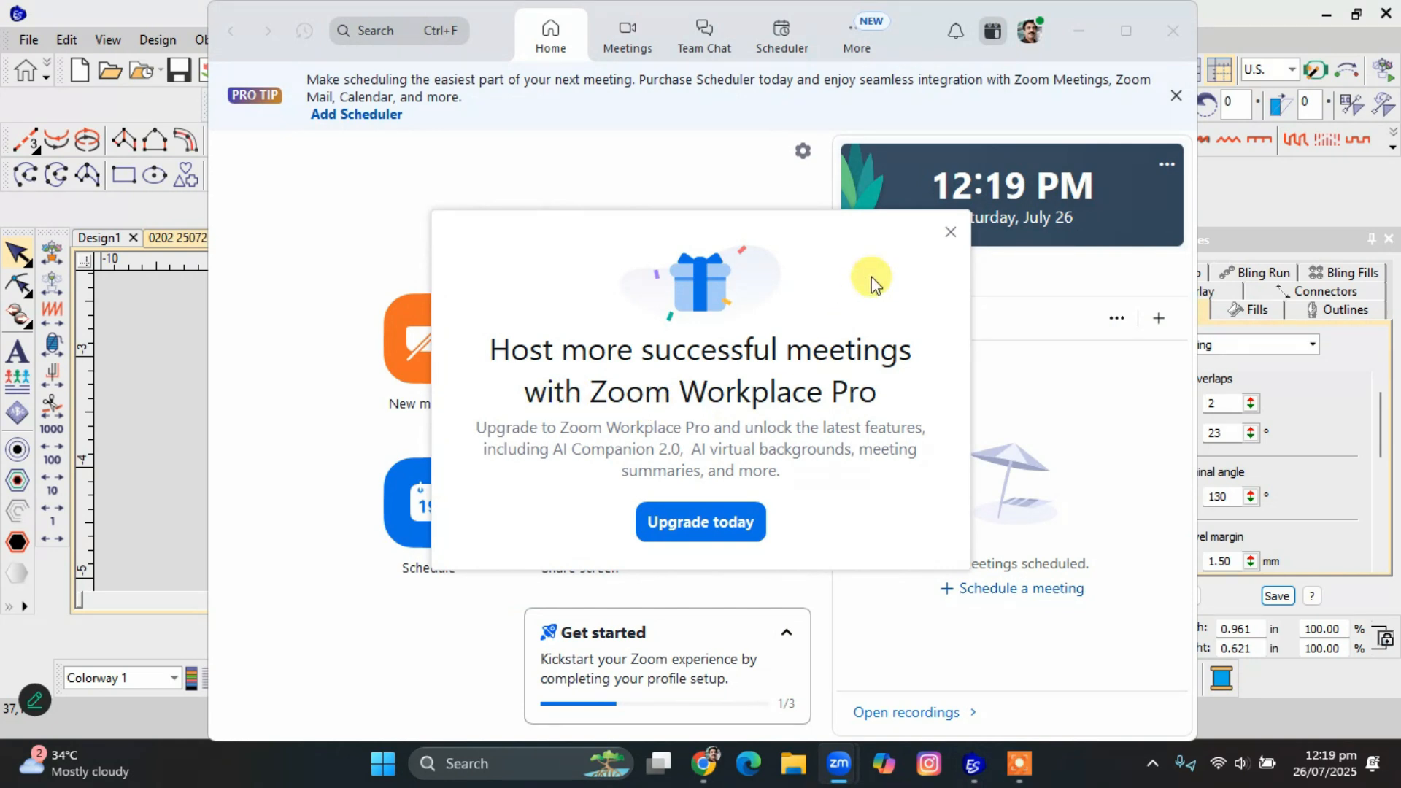
pyautogui.click(949, 232)
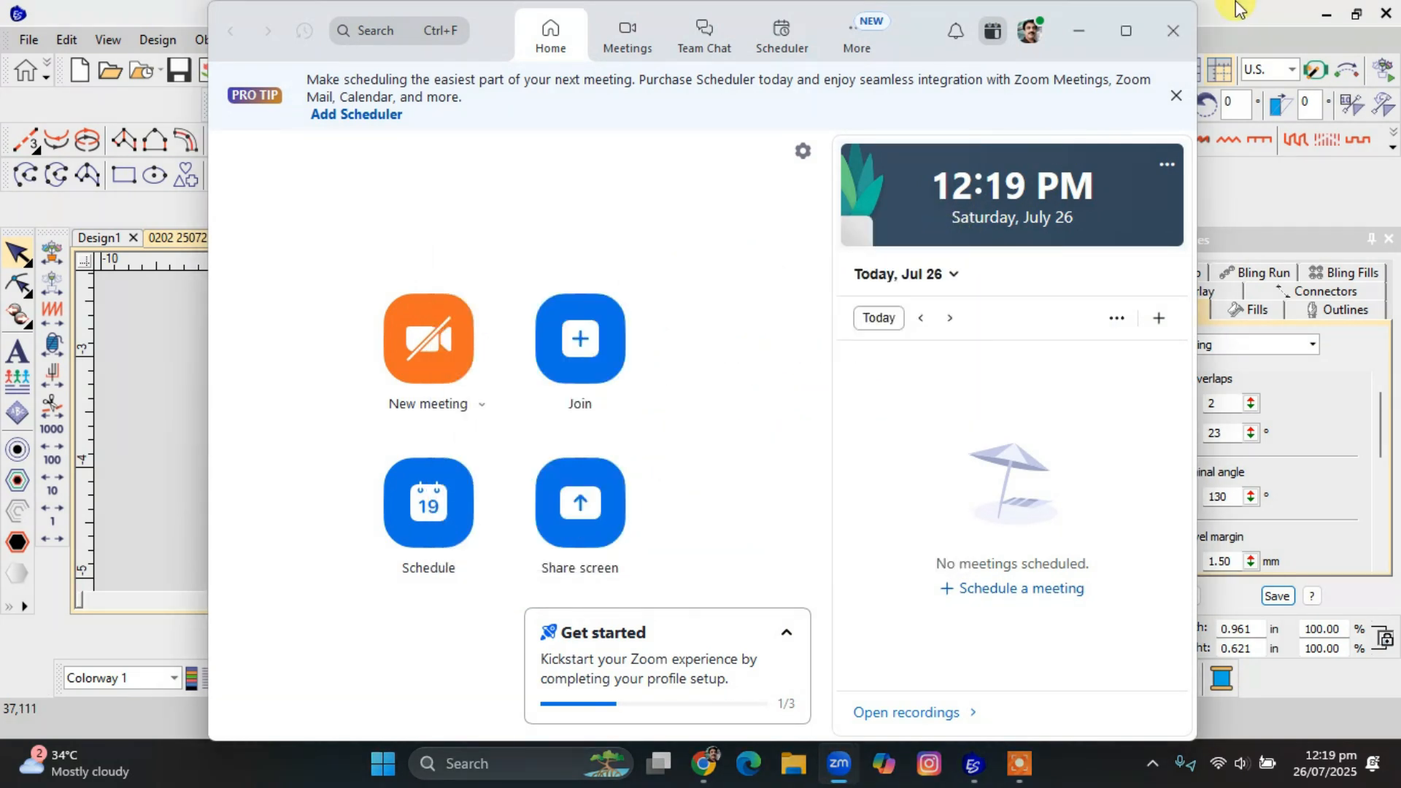
pyautogui.click(1075, 32)
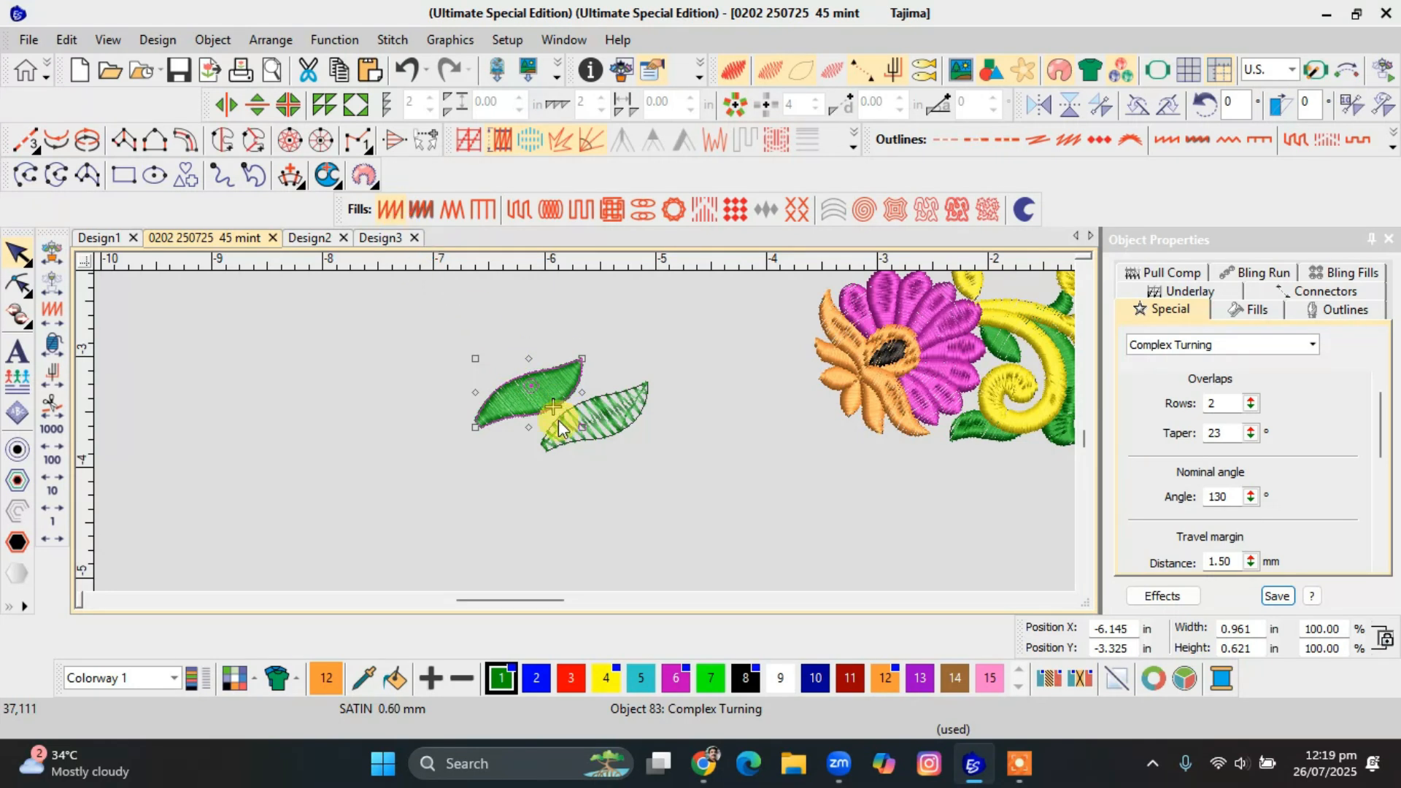
# Move the Zigzag leaf to the other side of the Satin leaf and place its stitch end point at the upper tip.
pyautogui.moveTo(615, 421); pyautogui.dragTo(436, 396)
pyautogui.scroll(4, 580, 431)
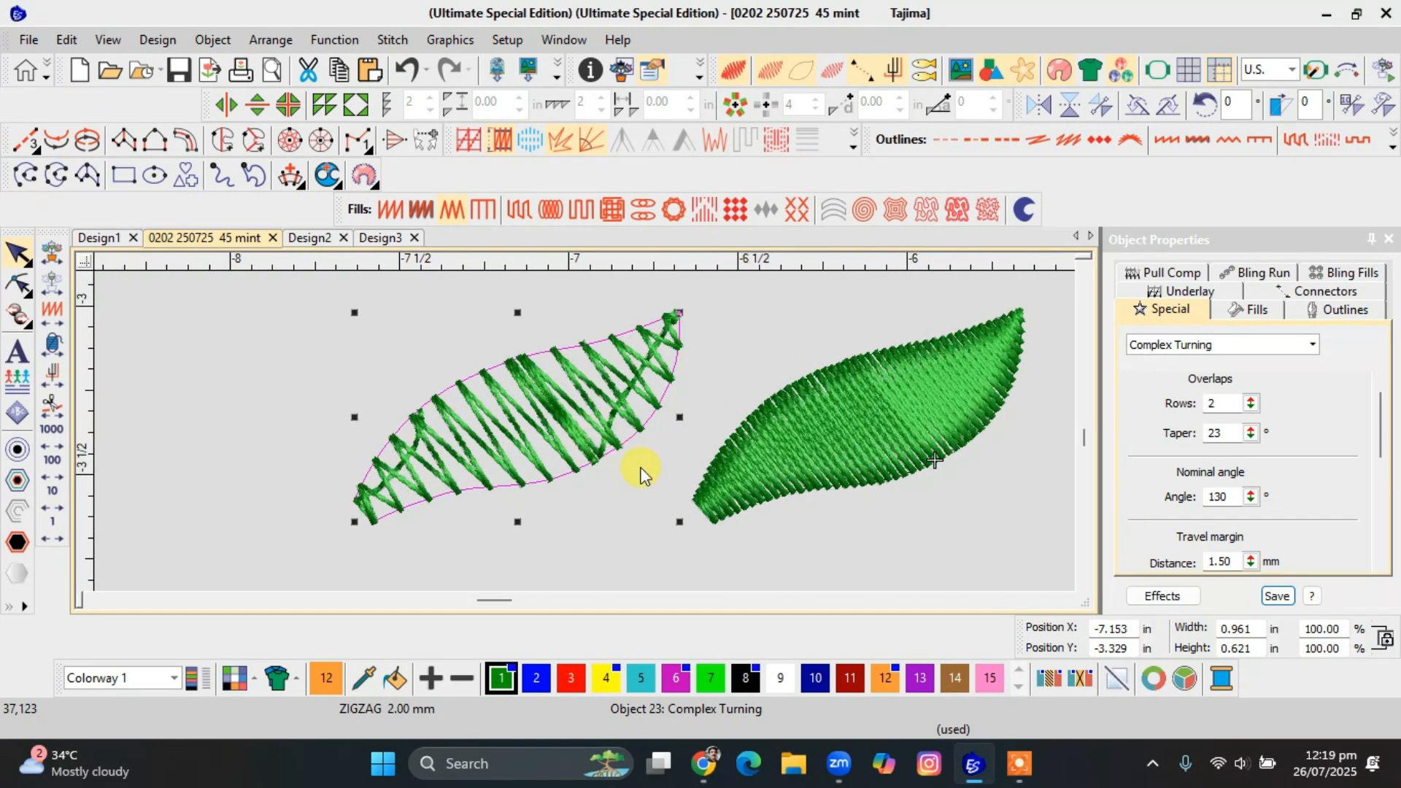
pyautogui.press('h')
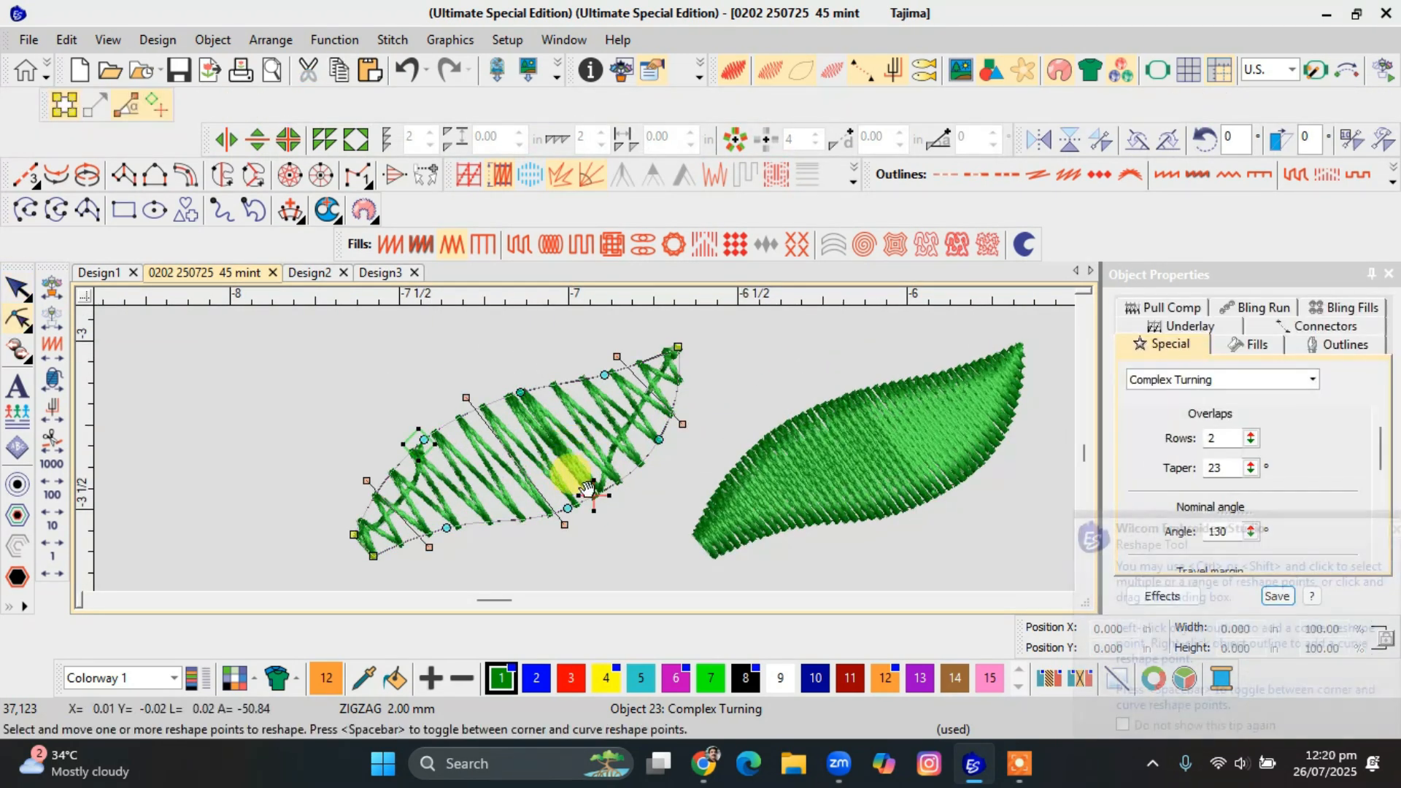
pyautogui.click(677, 347)
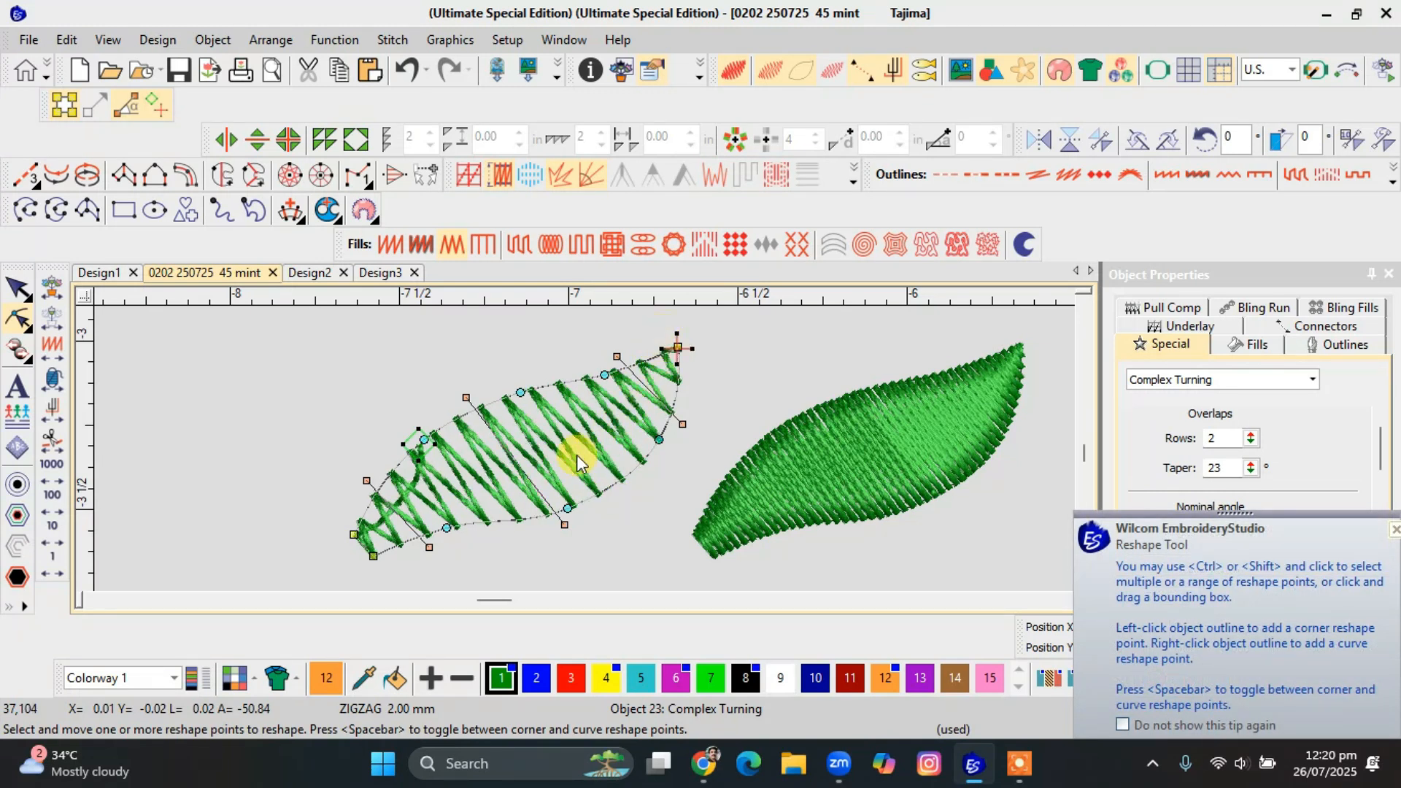
pyautogui.press('Escape')
# Compare the two leaves' fill settings and set the Satin leaf's stitch spacing to 2 mm.
pyautogui.click(779, 466)
pyautogui.click(409, 463)
pyautogui.click(470, 429)
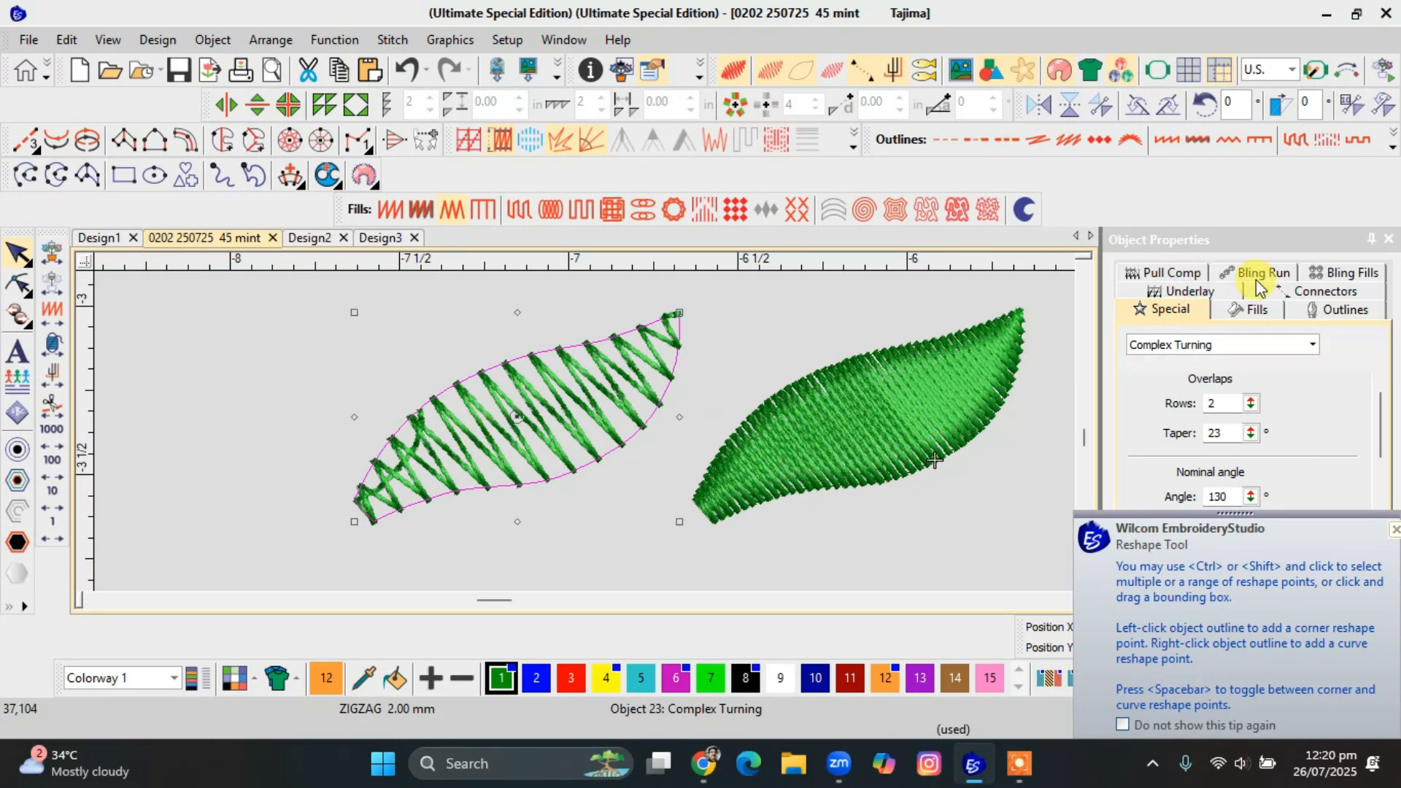
pyautogui.click(1249, 309)
pyautogui.click(830, 422)
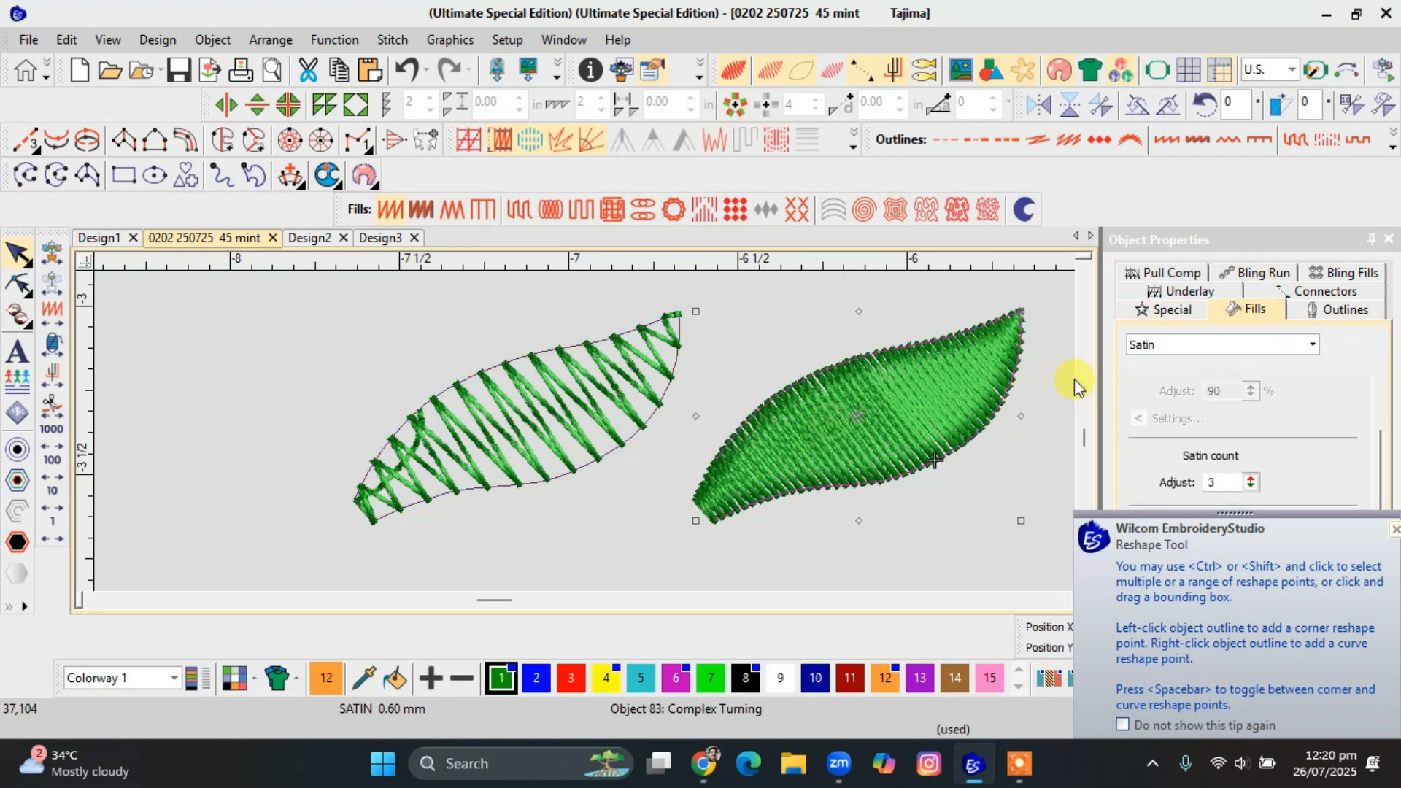
pyautogui.scroll(-1, 1229, 464)
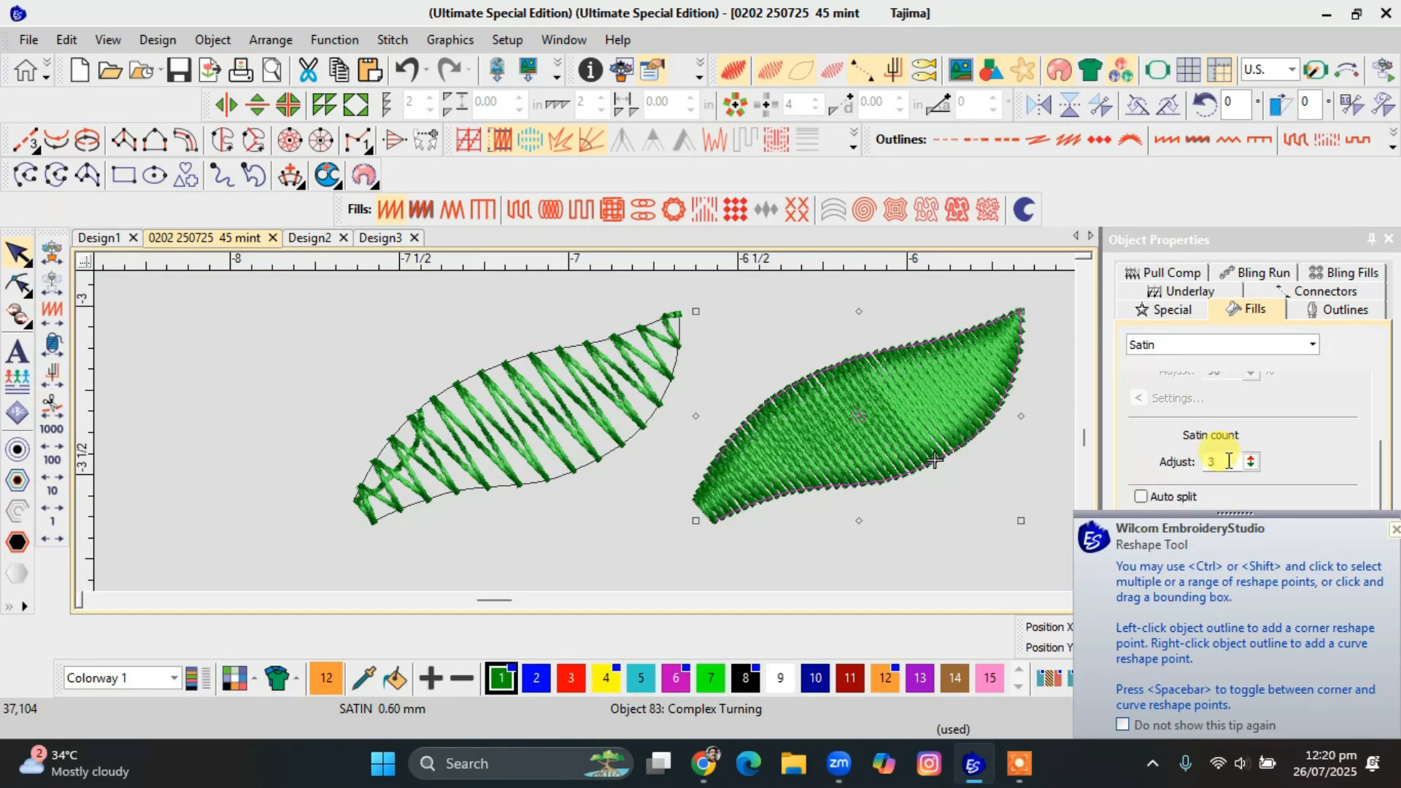
pyautogui.scroll(5, 1365, 471)
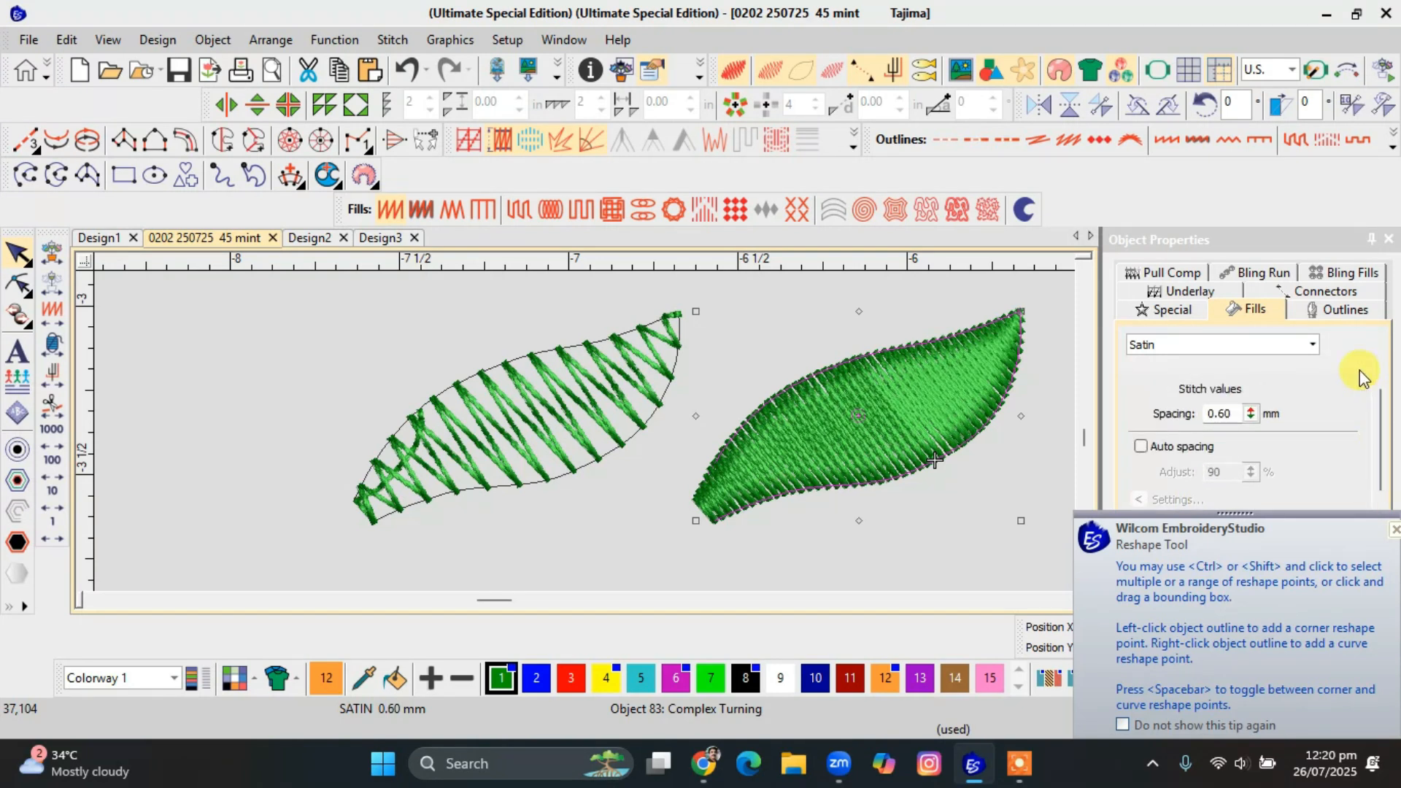
pyautogui.doubleClick(1222, 413)
pyautogui.write('2')
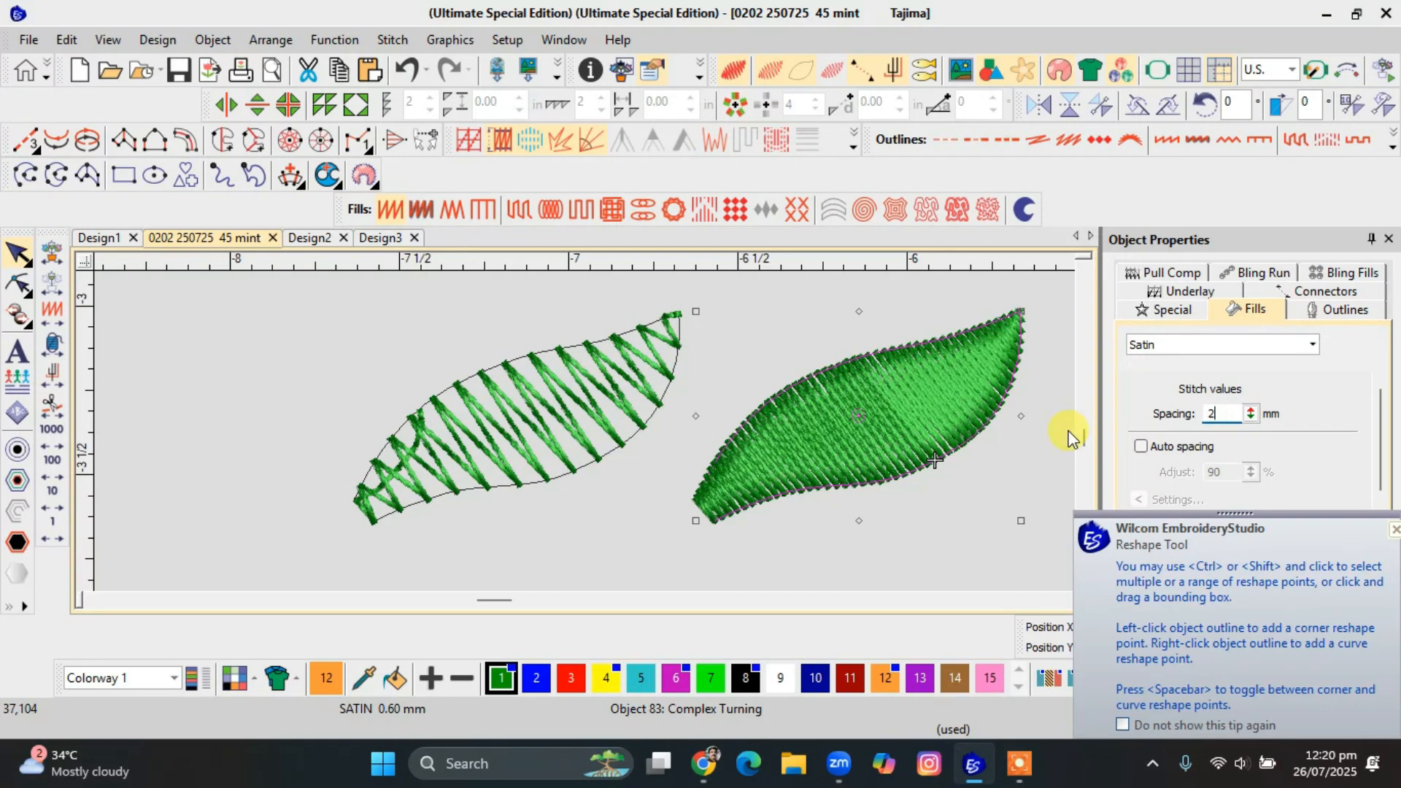
pyautogui.press('Return')
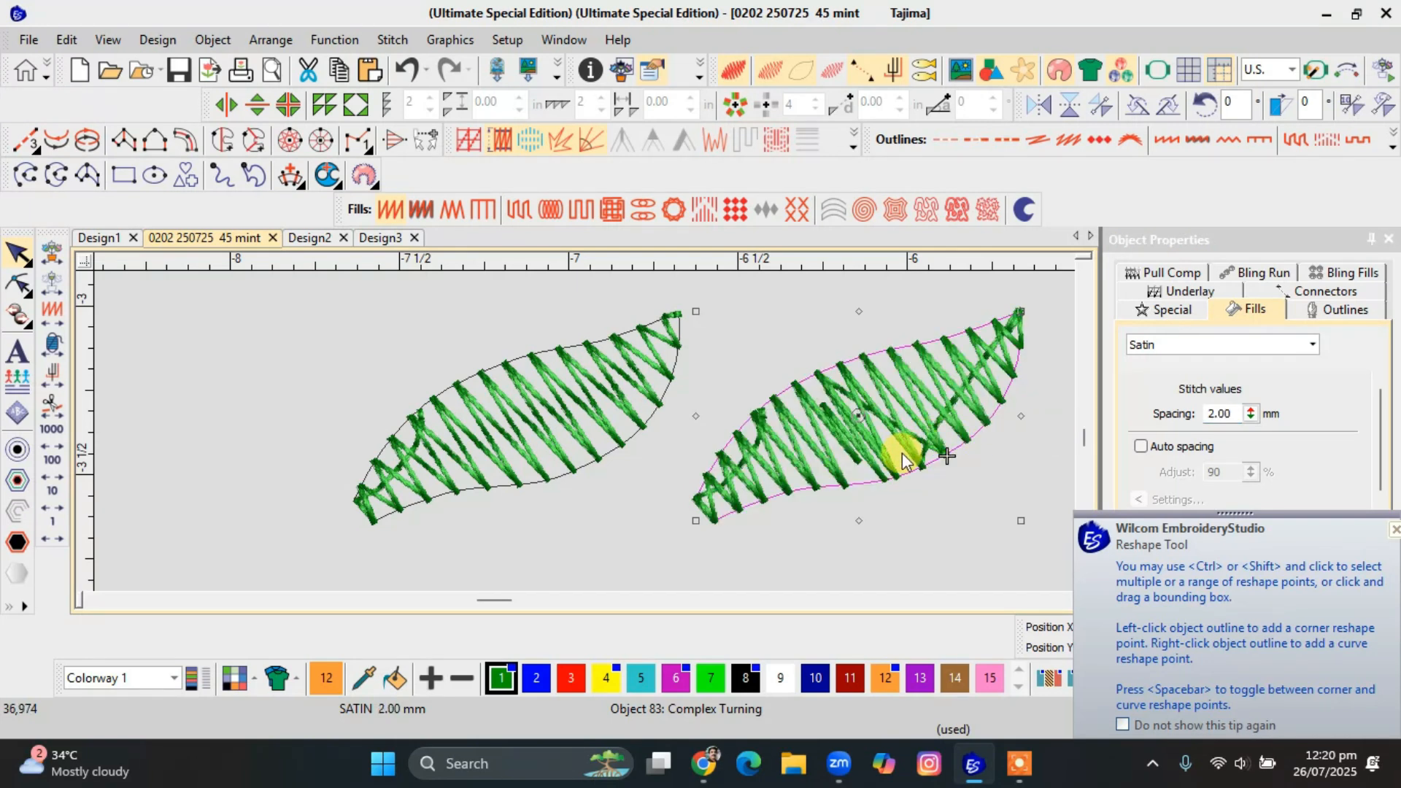
# Shift the Satin leaf slightly and relocate its stitch end point to the upper tip.
pyautogui.moveTo(901, 452); pyautogui.dragTo(873, 486)
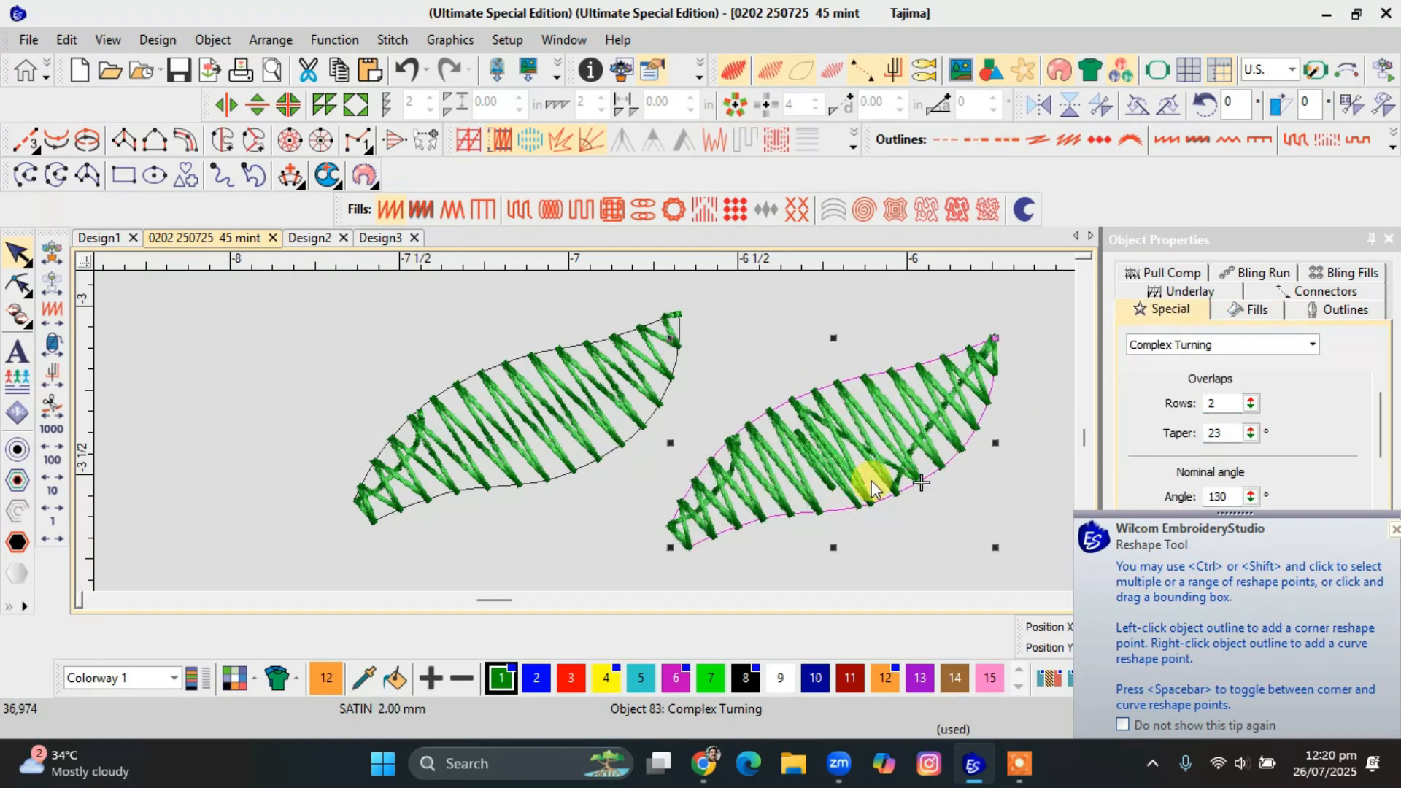
pyautogui.press('h')
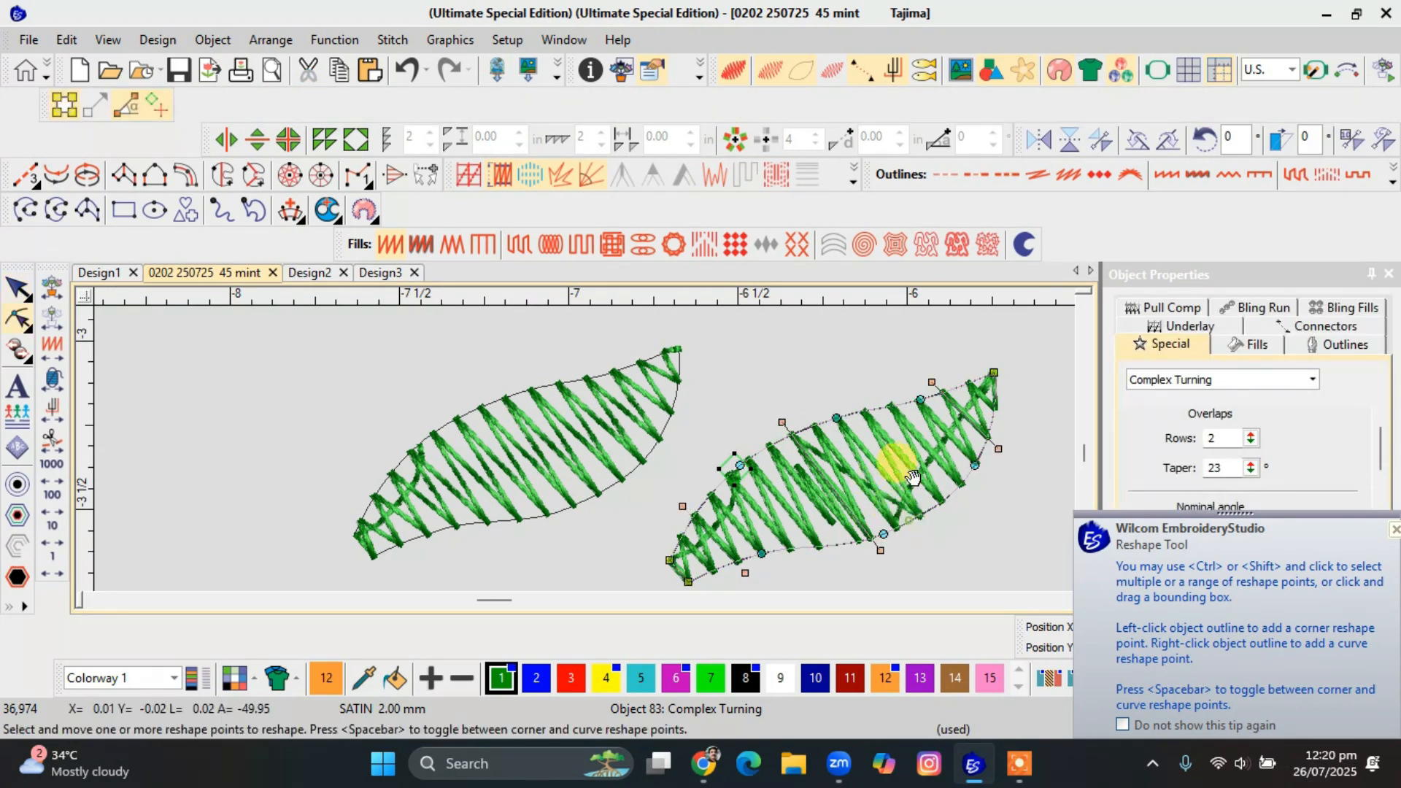
pyautogui.click(992, 371)
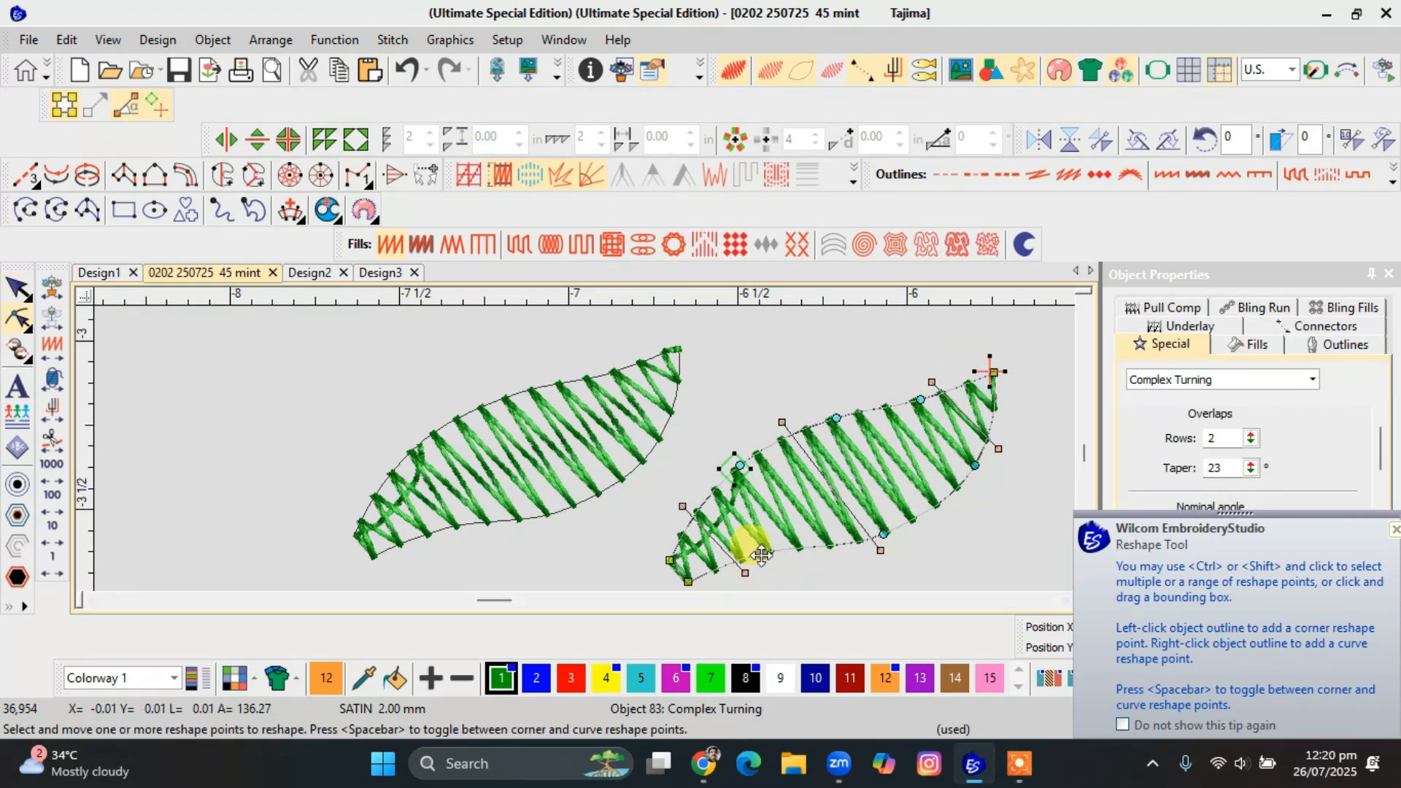
pyautogui.press('Escape')
# Turn off the realistic stitch view and compare the stitch lines of the Zigzag and Satin leaves.
pyautogui.click(563, 457)
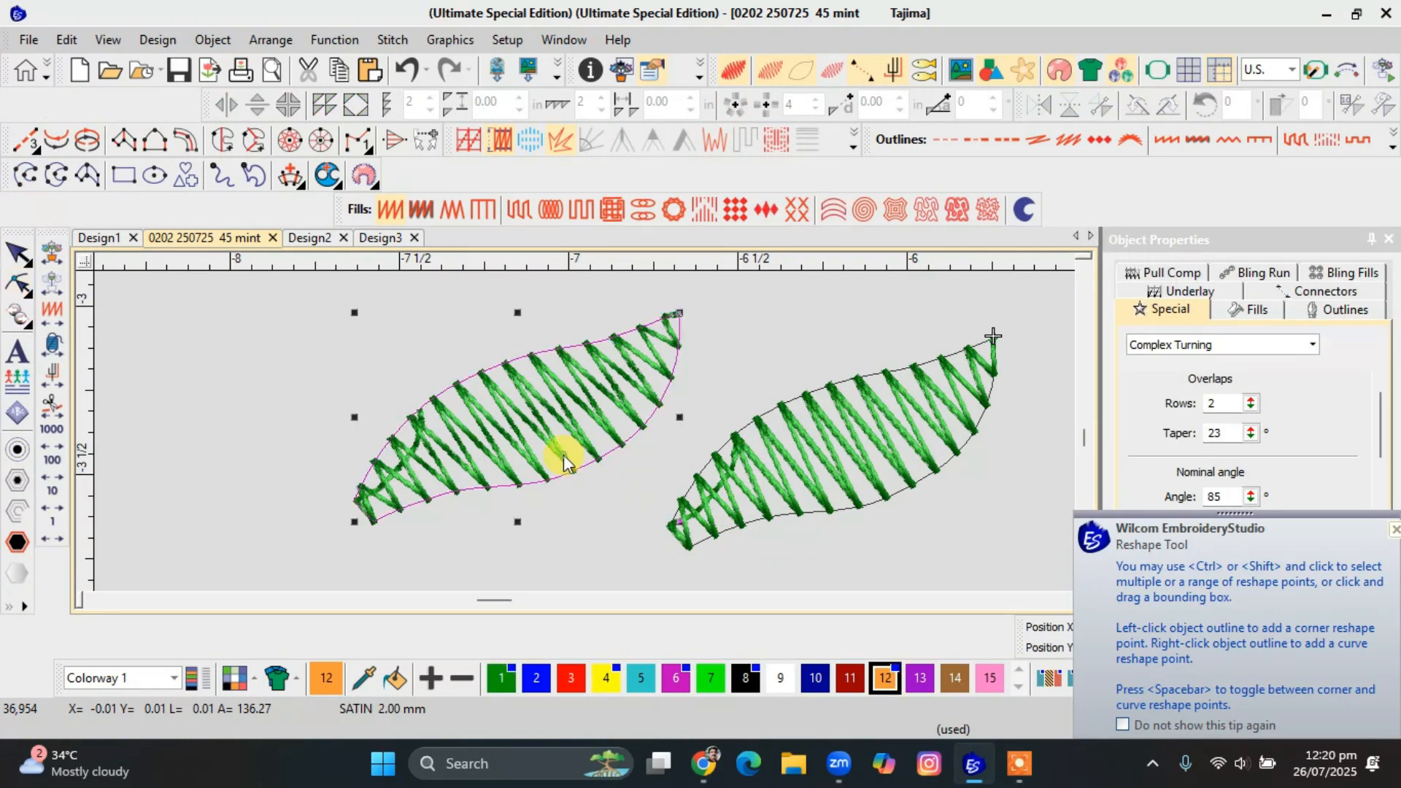
pyautogui.click(563, 457)
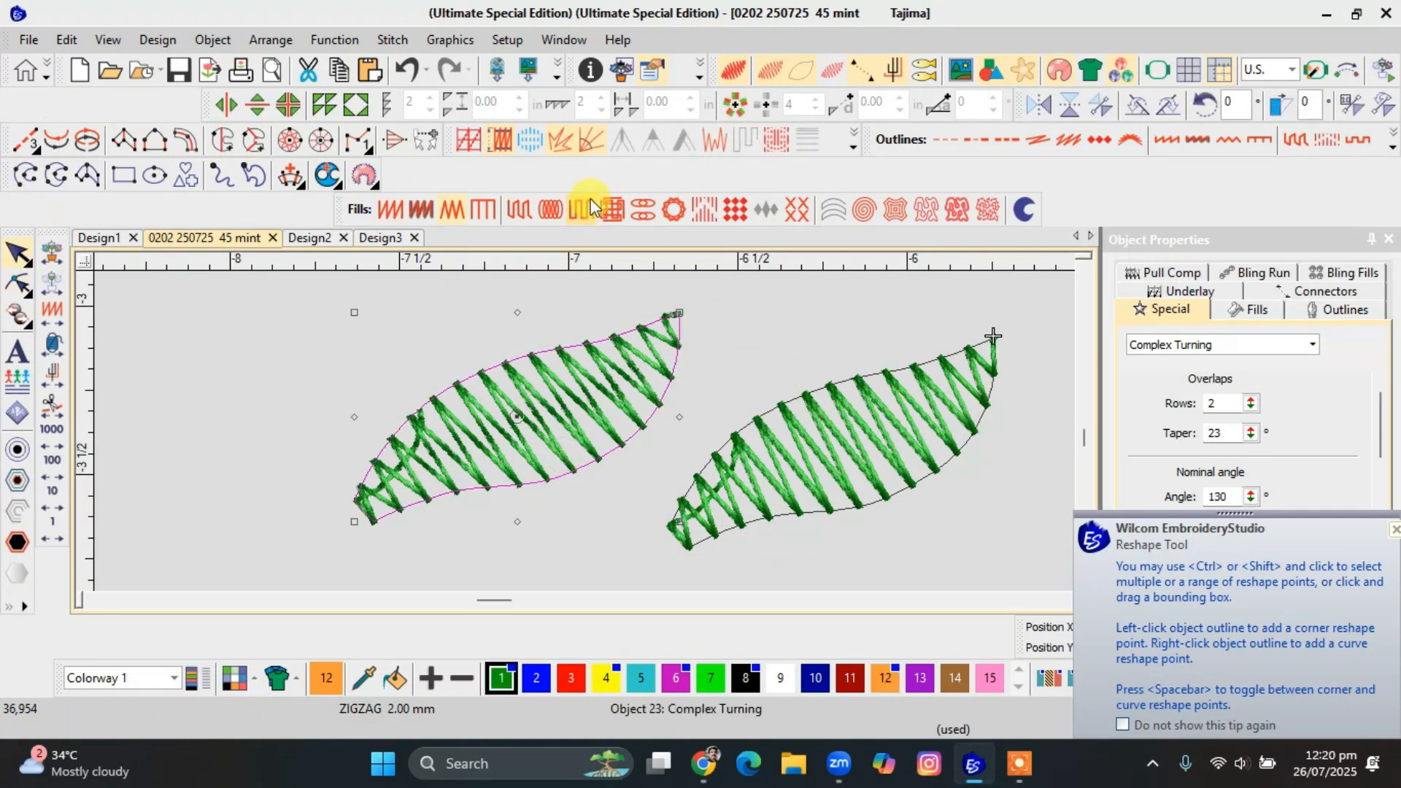
pyautogui.click(782, 534)
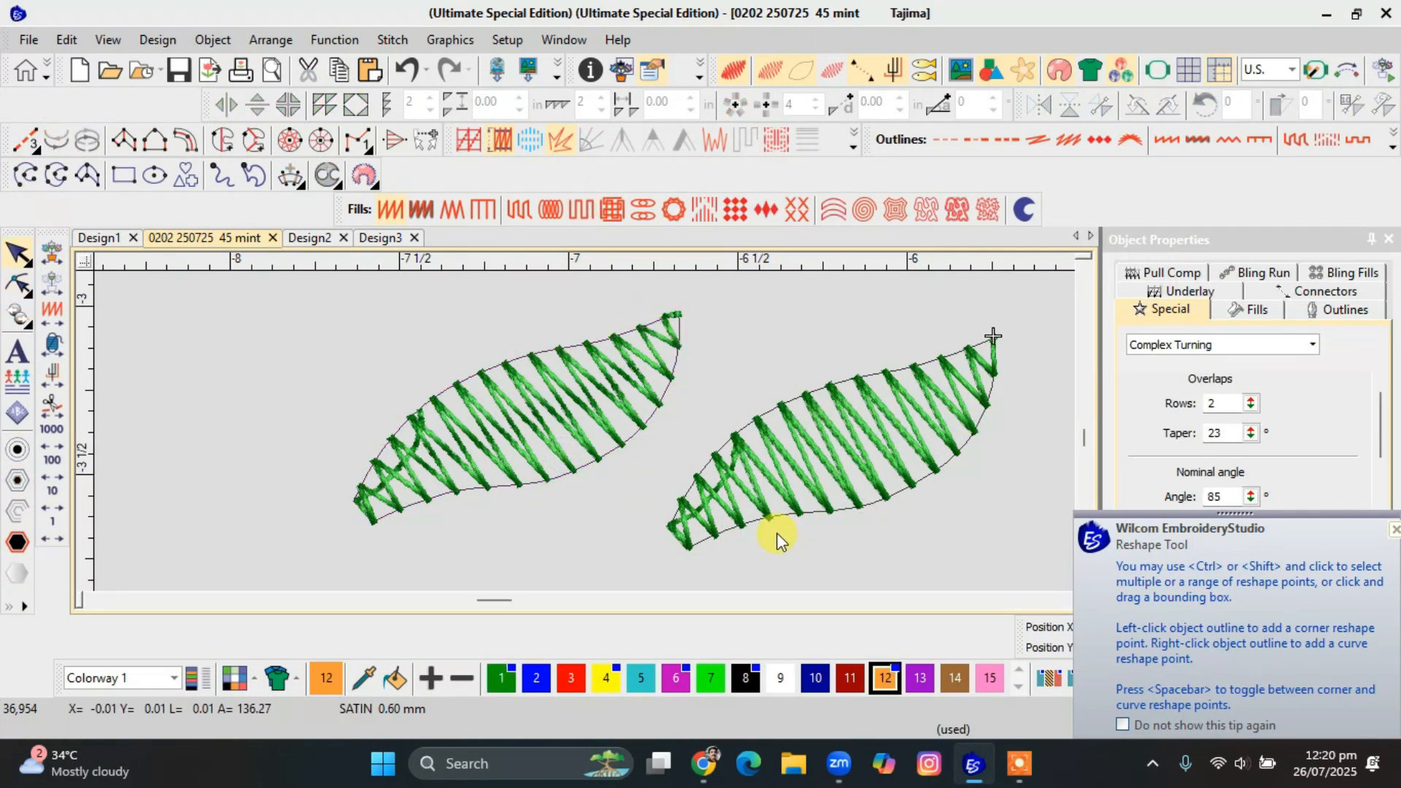
pyautogui.press('t')
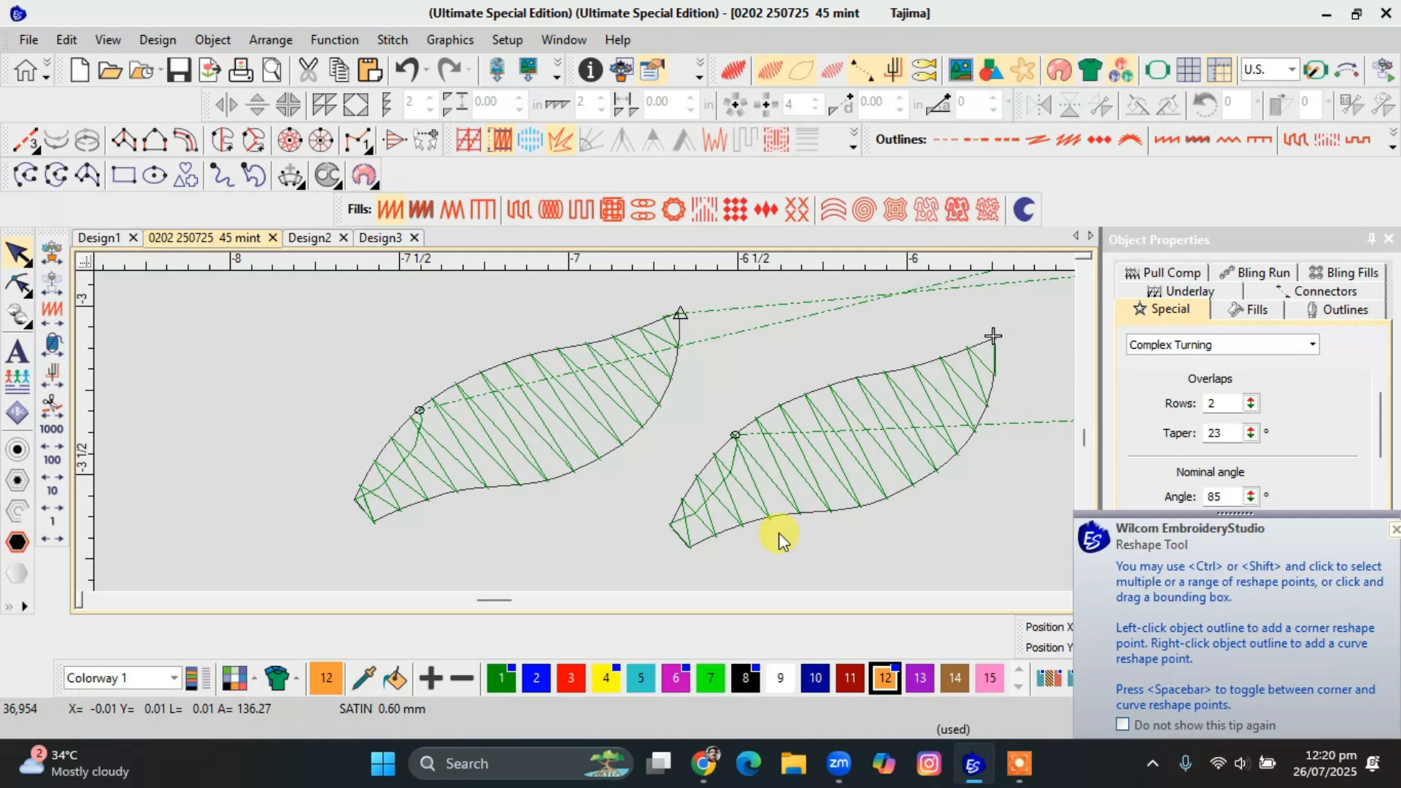
pyautogui.moveTo(802, 506); pyautogui.dragTo(616, 510)
pyautogui.click(798, 493)
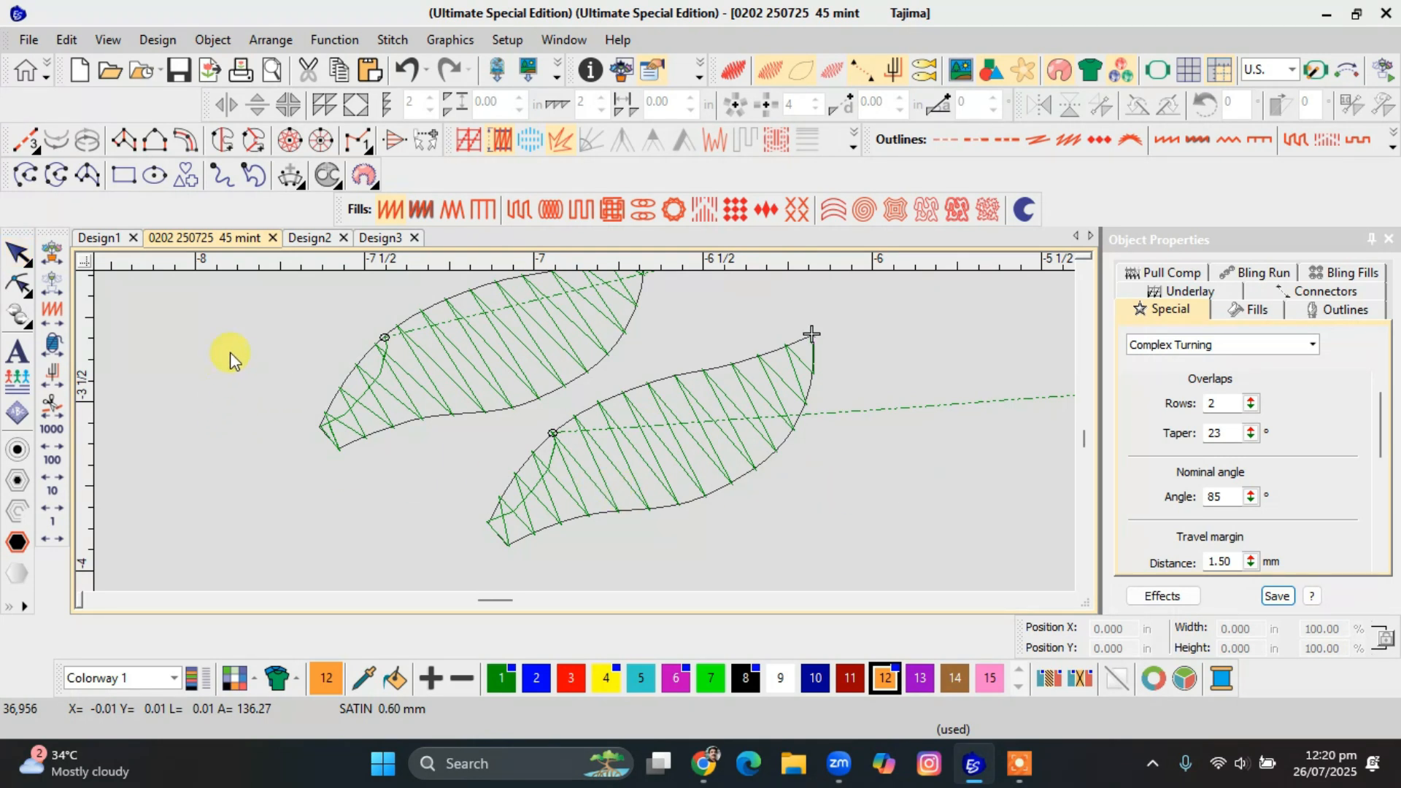
# Draw a tall filled rectangle about 0.19 in wide and 0.46 in high beside the leaves.
pyautogui.click(124, 175)
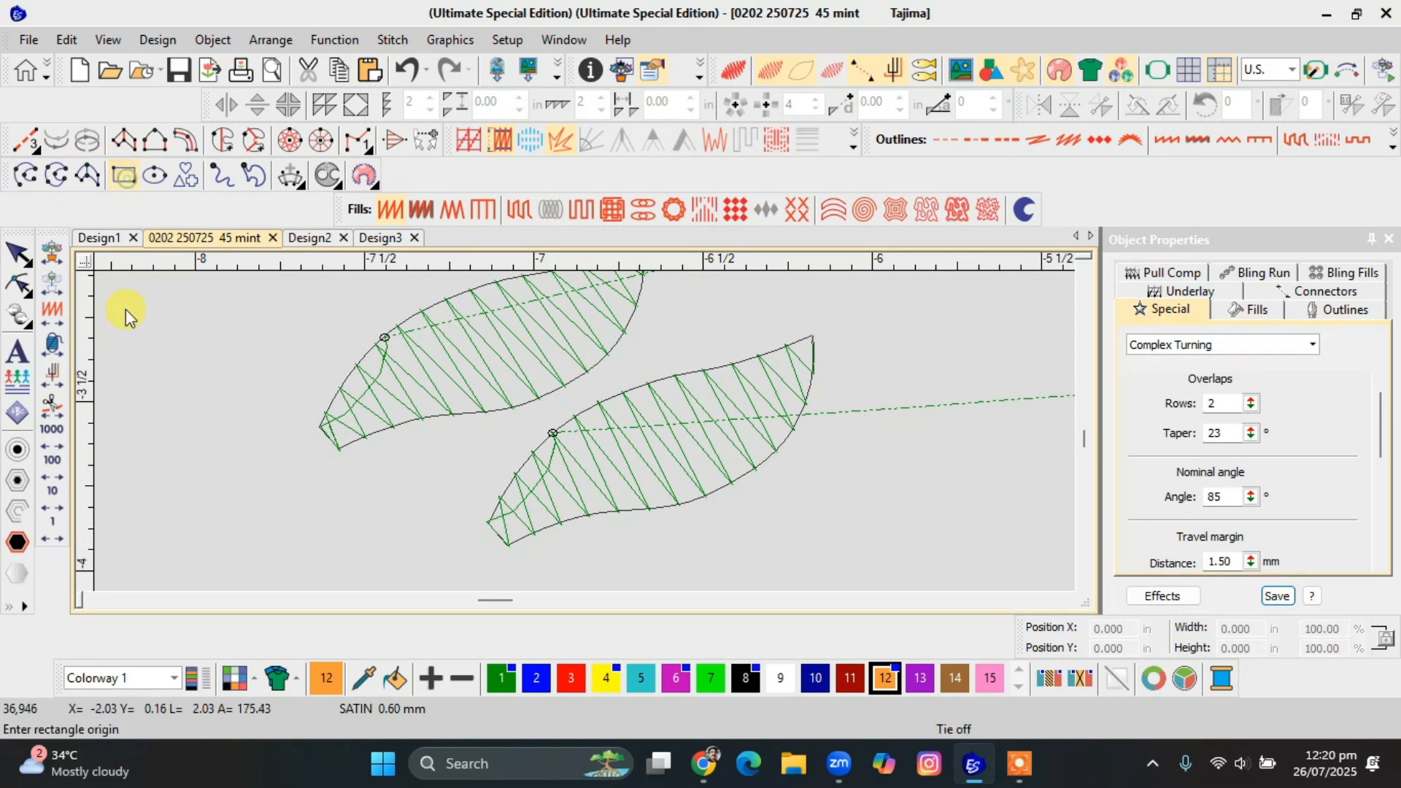
pyautogui.click(125, 326)
pyautogui.click(190, 481)
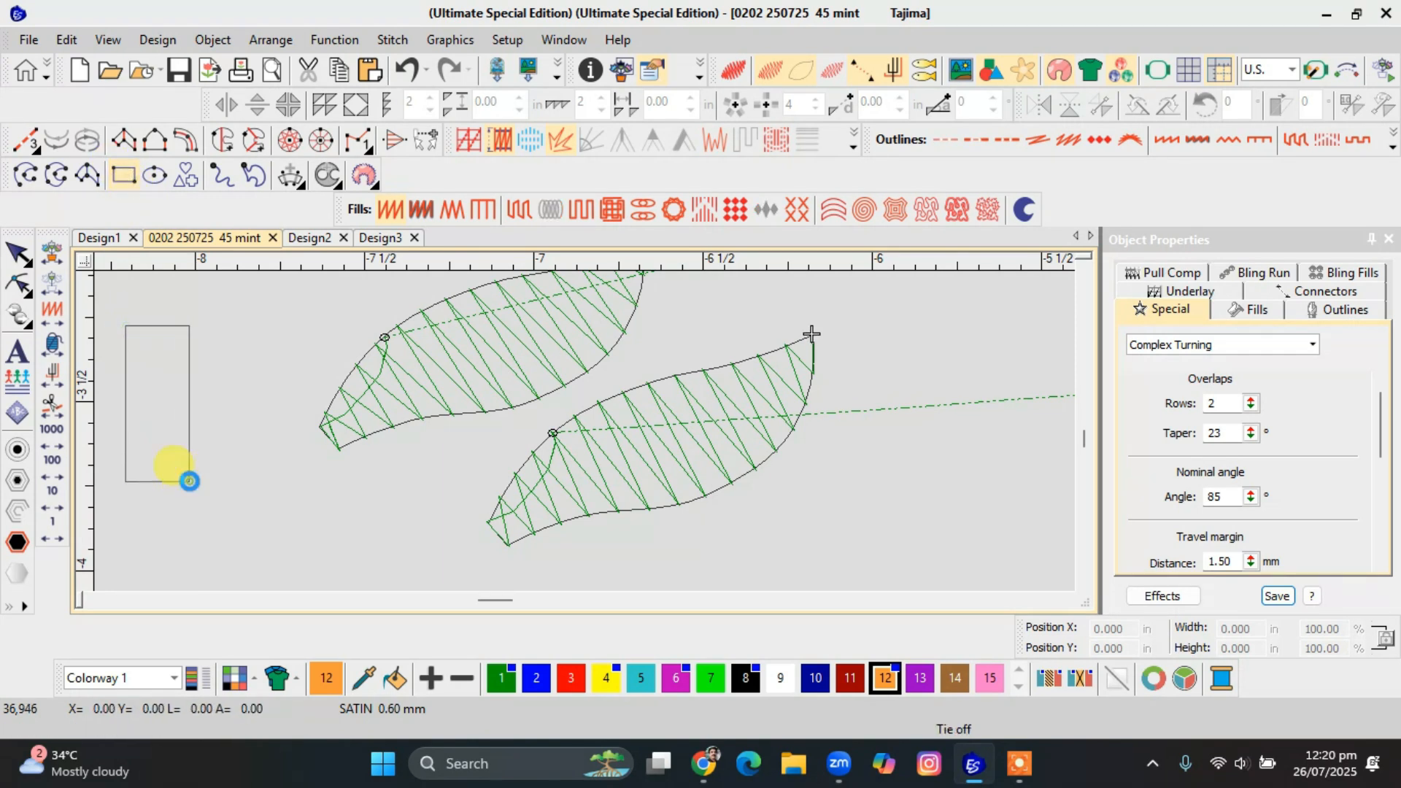
pyautogui.hotkey('ctrl', 'h')
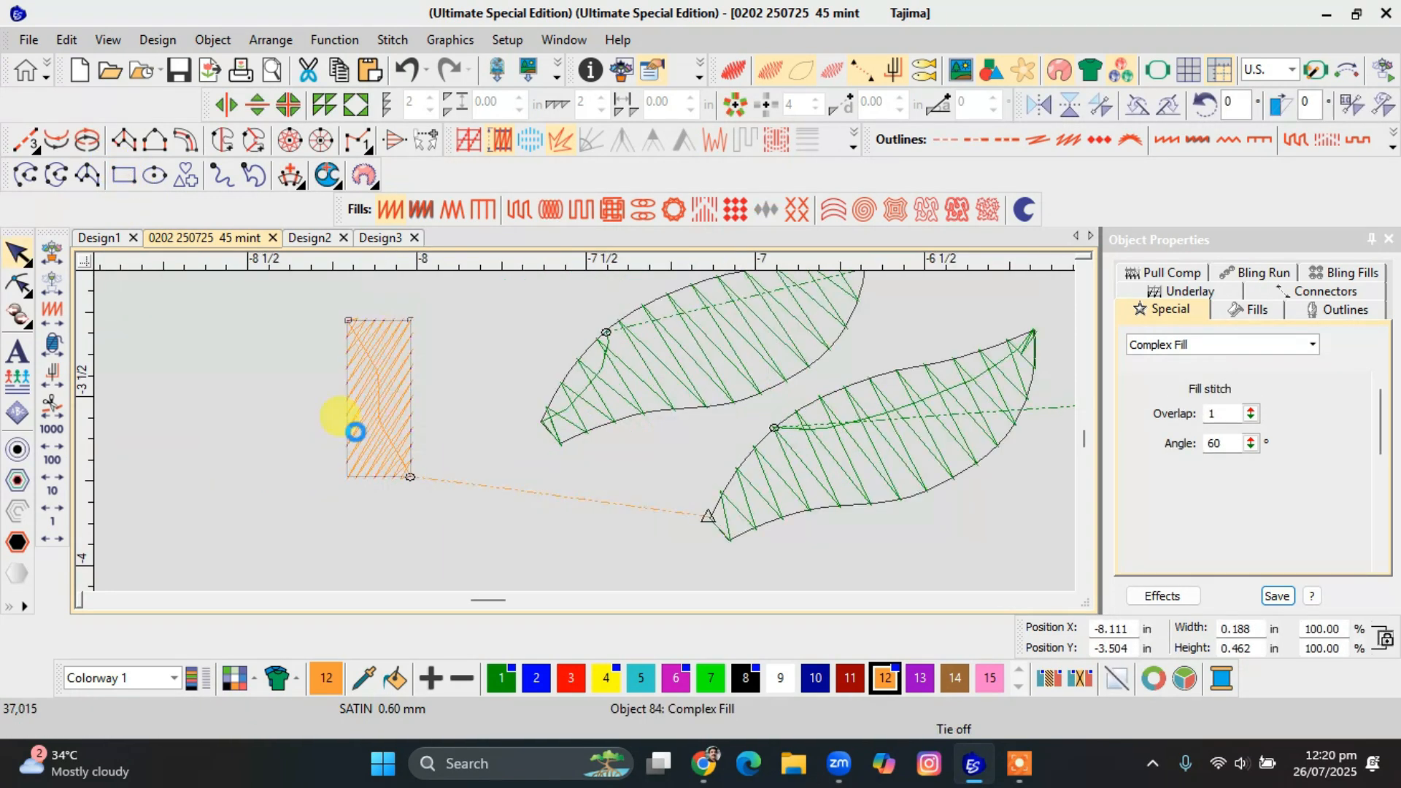
# Add a horizontal stitch angle across the middle of the rectangle.
pyautogui.click(322, 416)
pyautogui.click(322, 416)
pyautogui.click(496, 446)
pyautogui.press('Return')
pyautogui.click(429, 410)
pyautogui.click(302, 406)
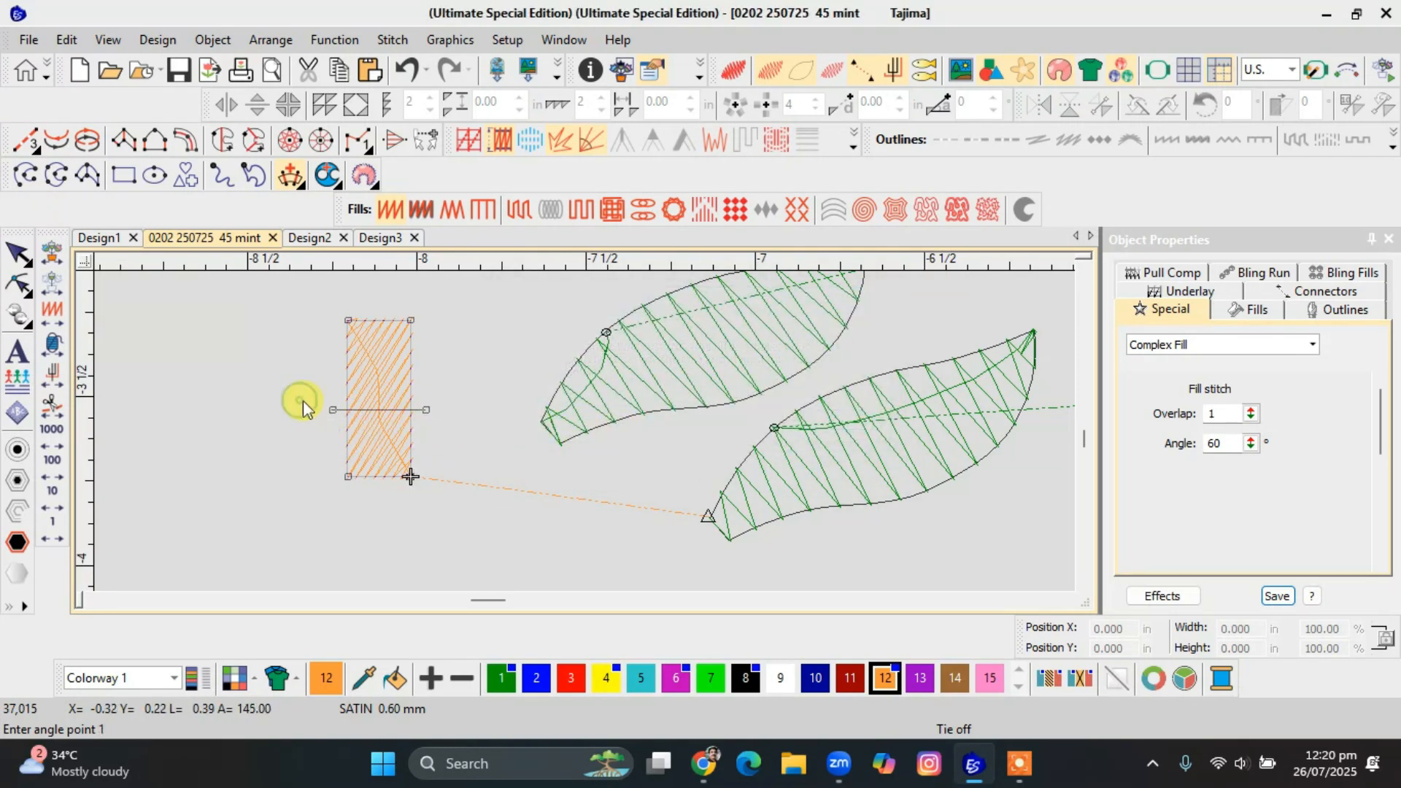
# Place a copy of the rectangle beside the original, change the copy's fill to Zigzag, and compare the two.
pyautogui.moveTo(385, 415); pyautogui.dragTo(309, 414)
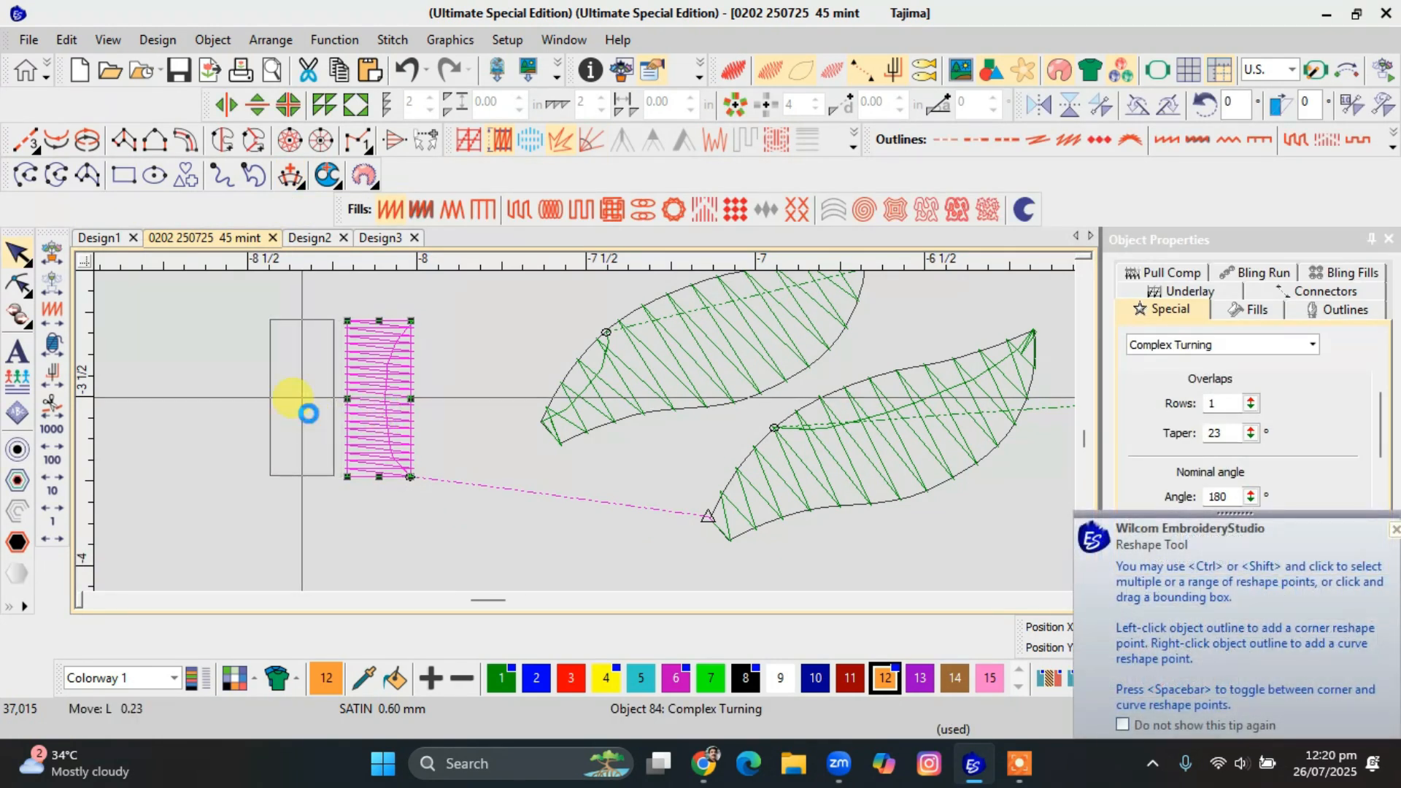
pyautogui.click(448, 211)
pyautogui.click(388, 365)
pyautogui.click(334, 375)
pyautogui.keyDown('ctrl'); pyautogui.click(396, 377); pyautogui.keyUp('ctrl')
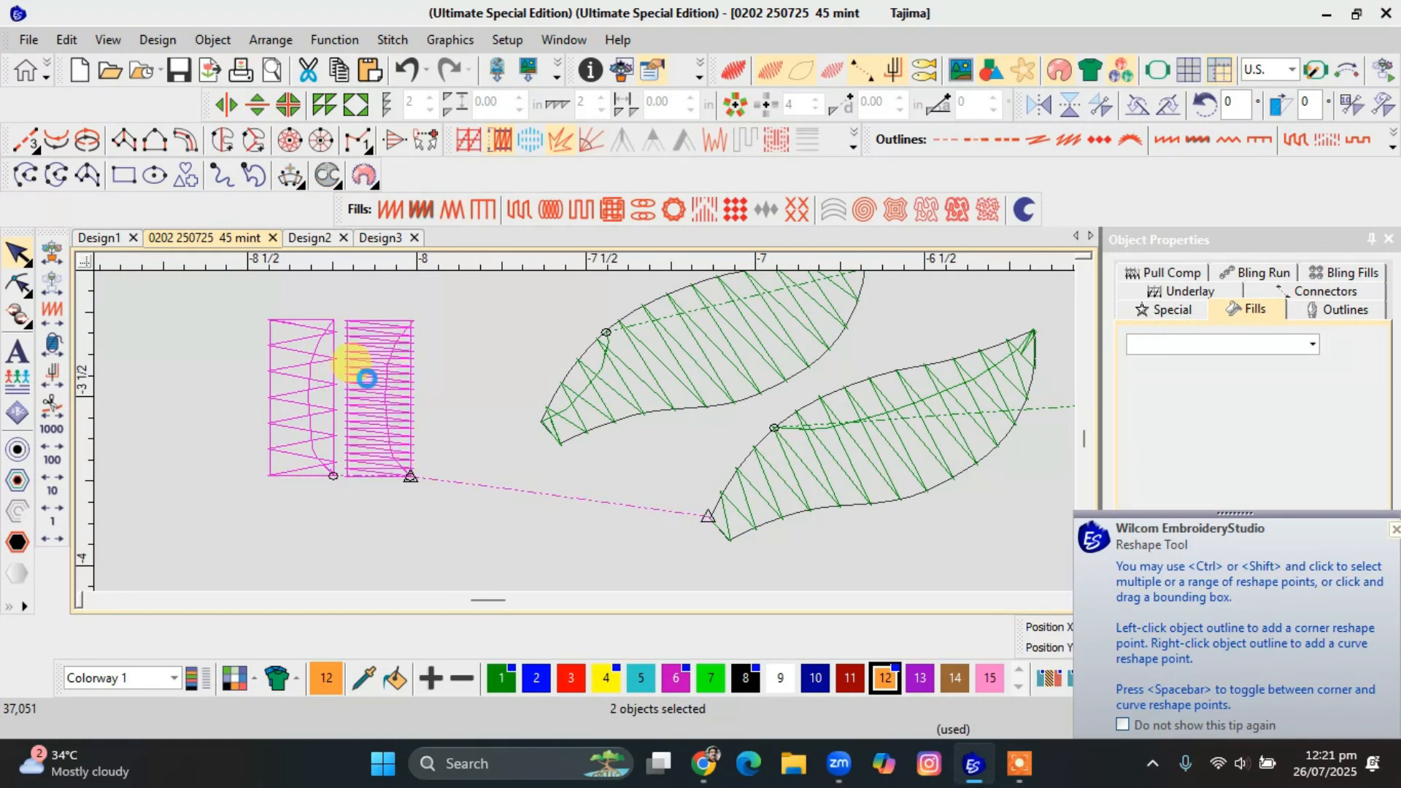
# Set the Zigzag rectangle's stitch spacing to 1 mm.
pyautogui.click(342, 375)
pyautogui.click(323, 384)
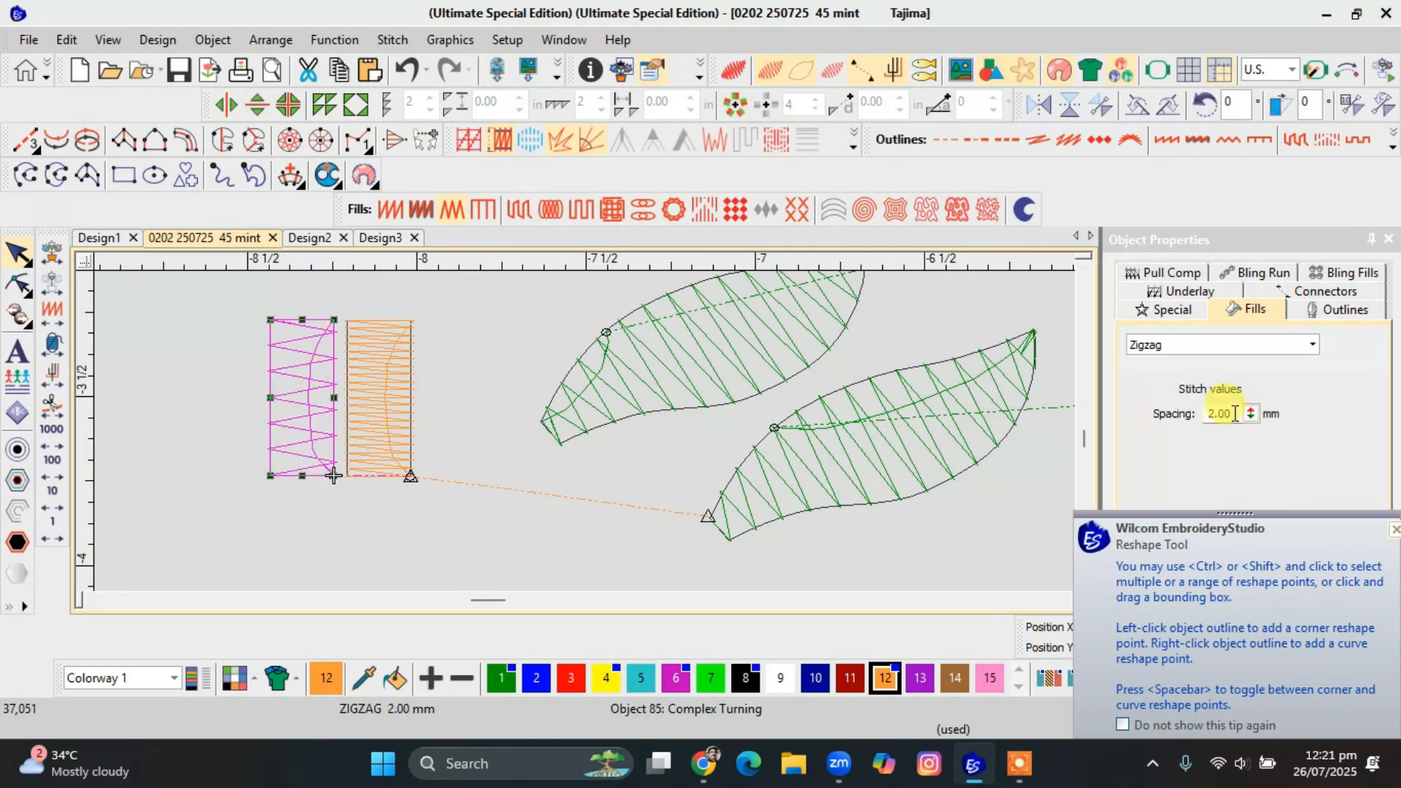
pyautogui.write('1')
pyautogui.press('Return')
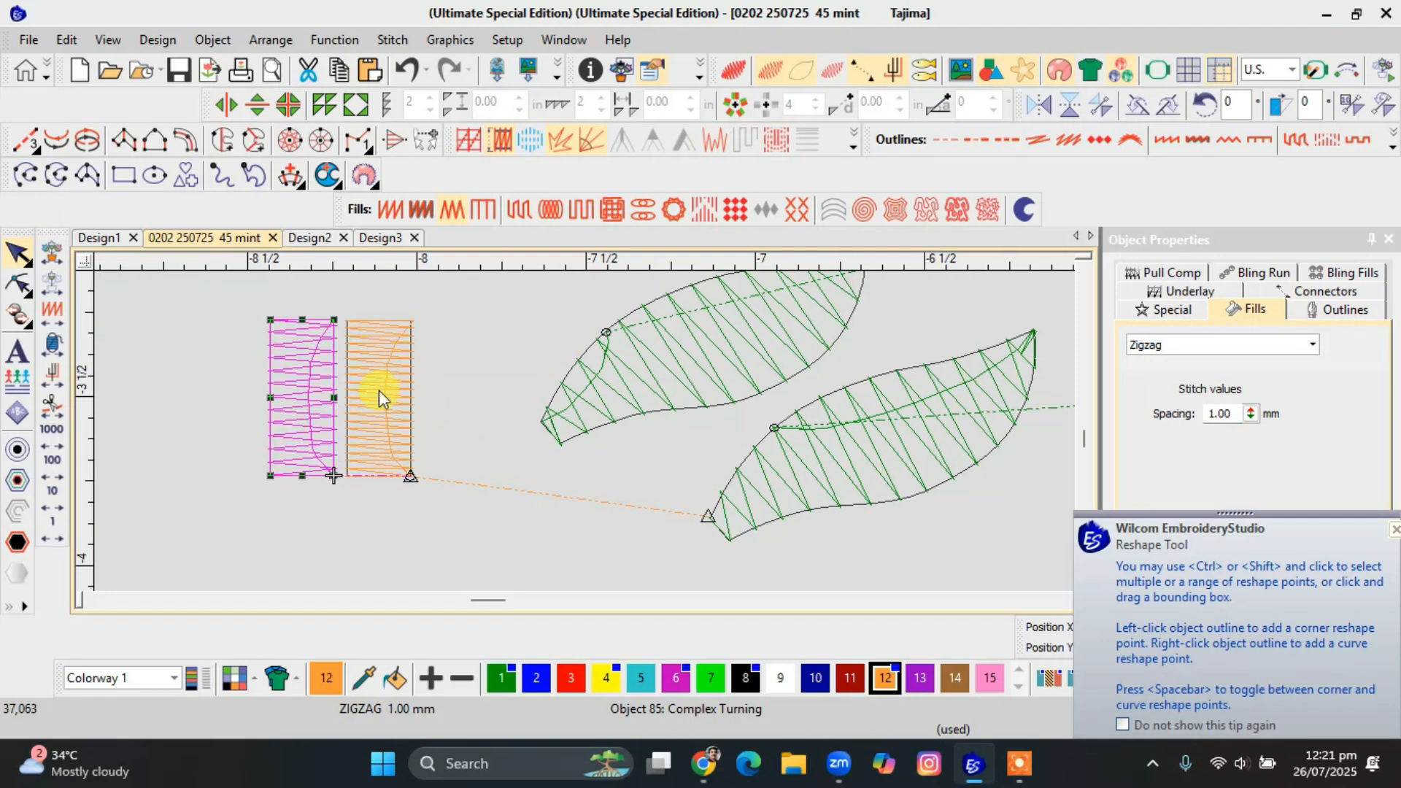
# Set the Satin rectangle's stitch spacing to 1 mm to match the Zigzag rectangle.
pyautogui.click(379, 397)
pyautogui.doubleClick(1219, 413)
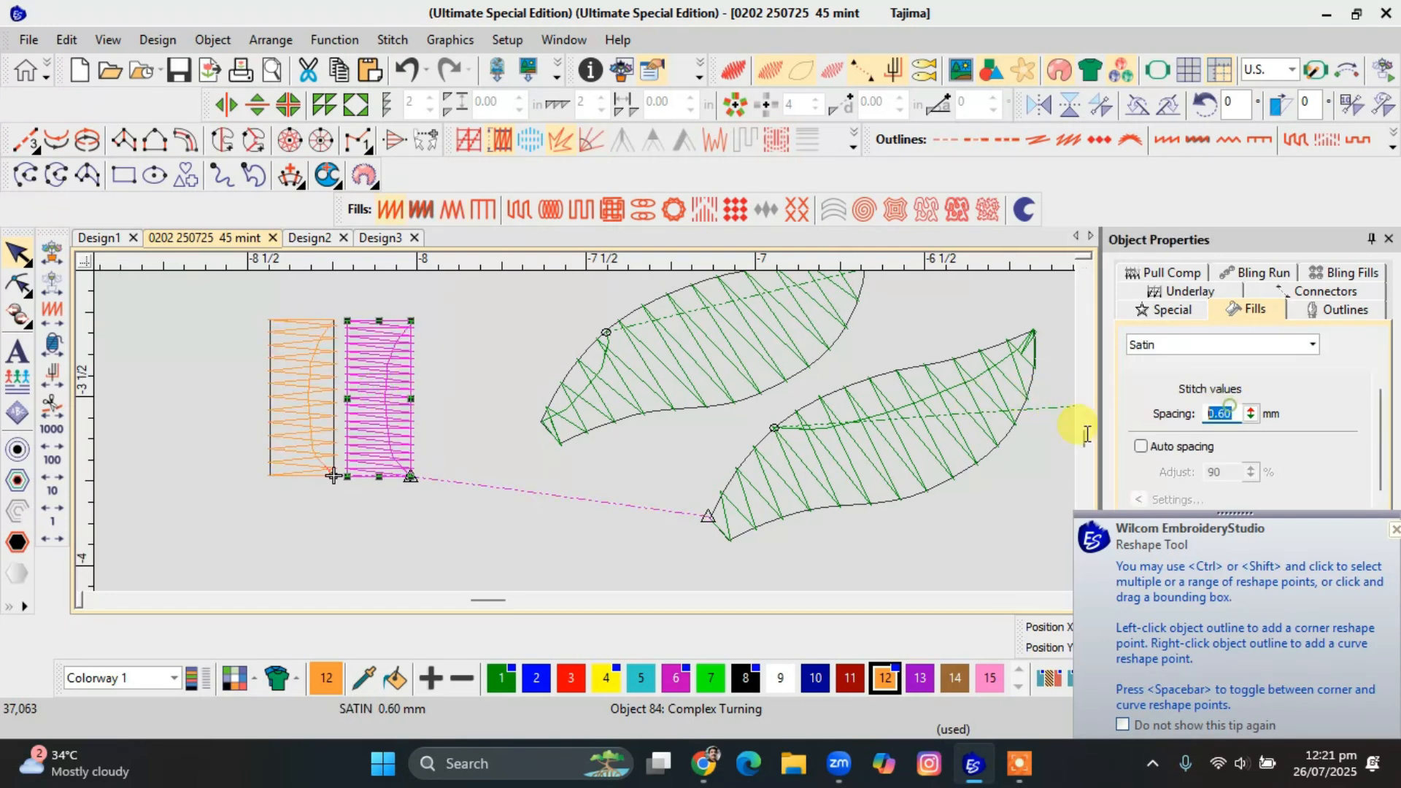
pyautogui.write('1')
pyautogui.press('Return')
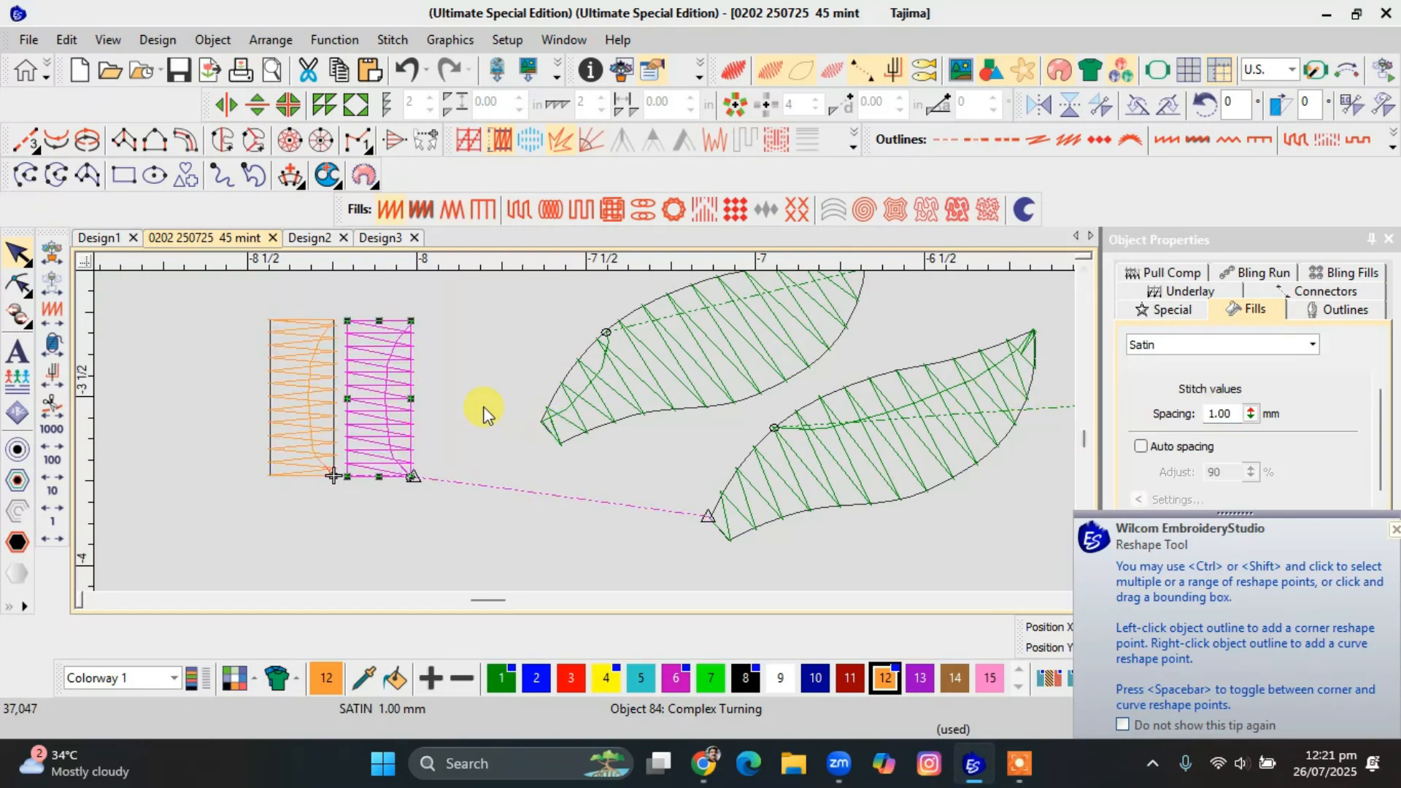
# Recolour the Satin rectangle with red colour 3 and the Zigzag rectangle with green colour 1.
pyautogui.hotkey('ctrl', 'z')
pyautogui.press('z')
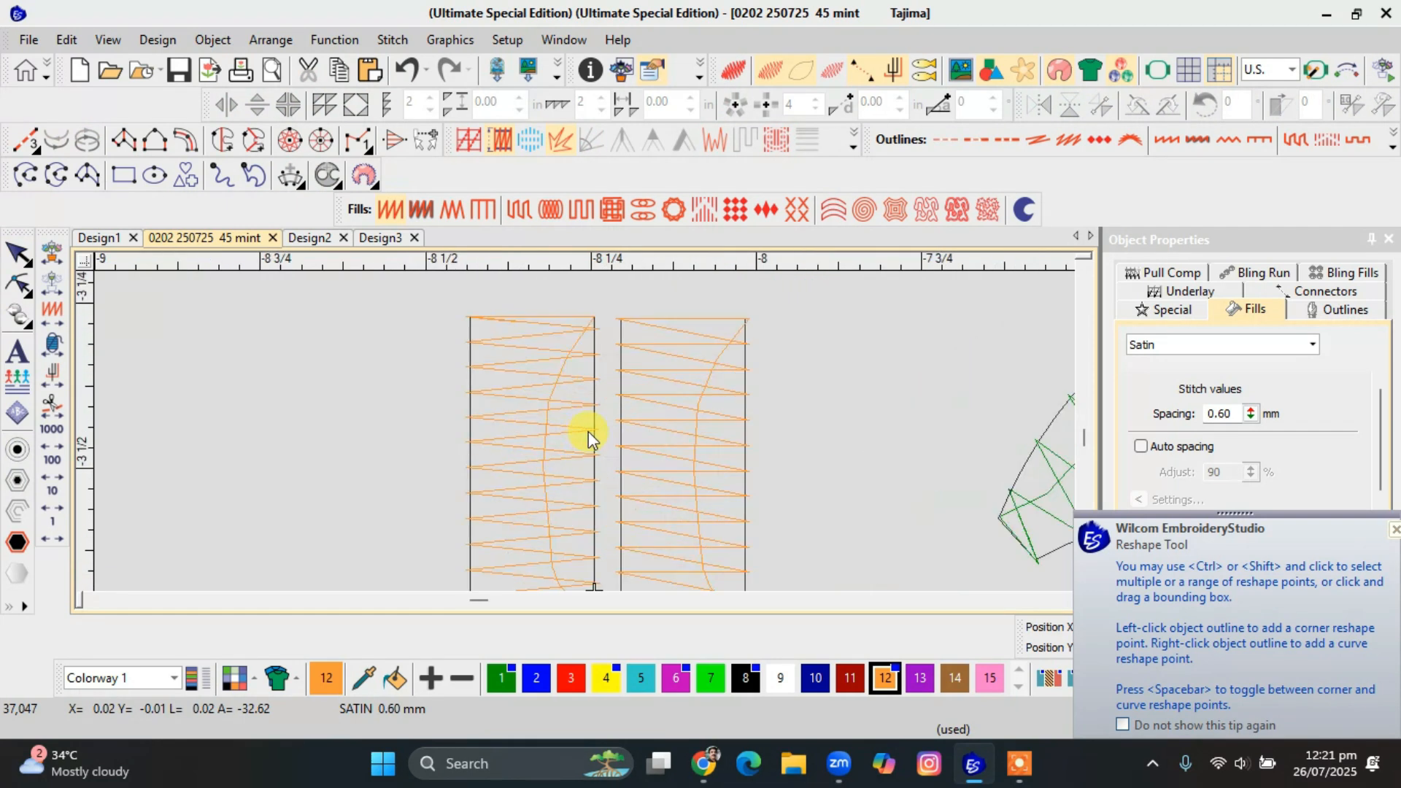
pyautogui.click(717, 435)
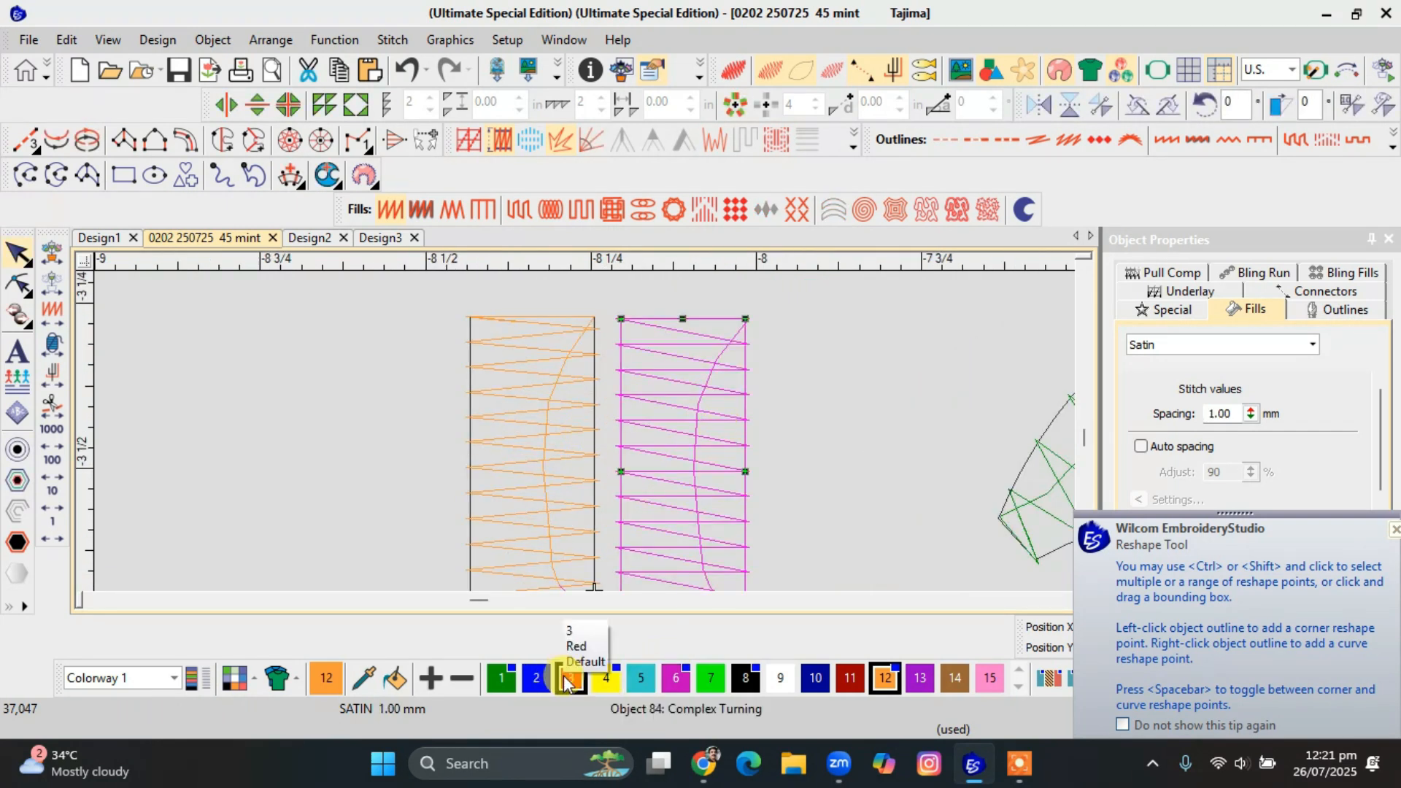
pyautogui.click(587, 512)
pyautogui.click(504, 678)
pyautogui.click(838, 568)
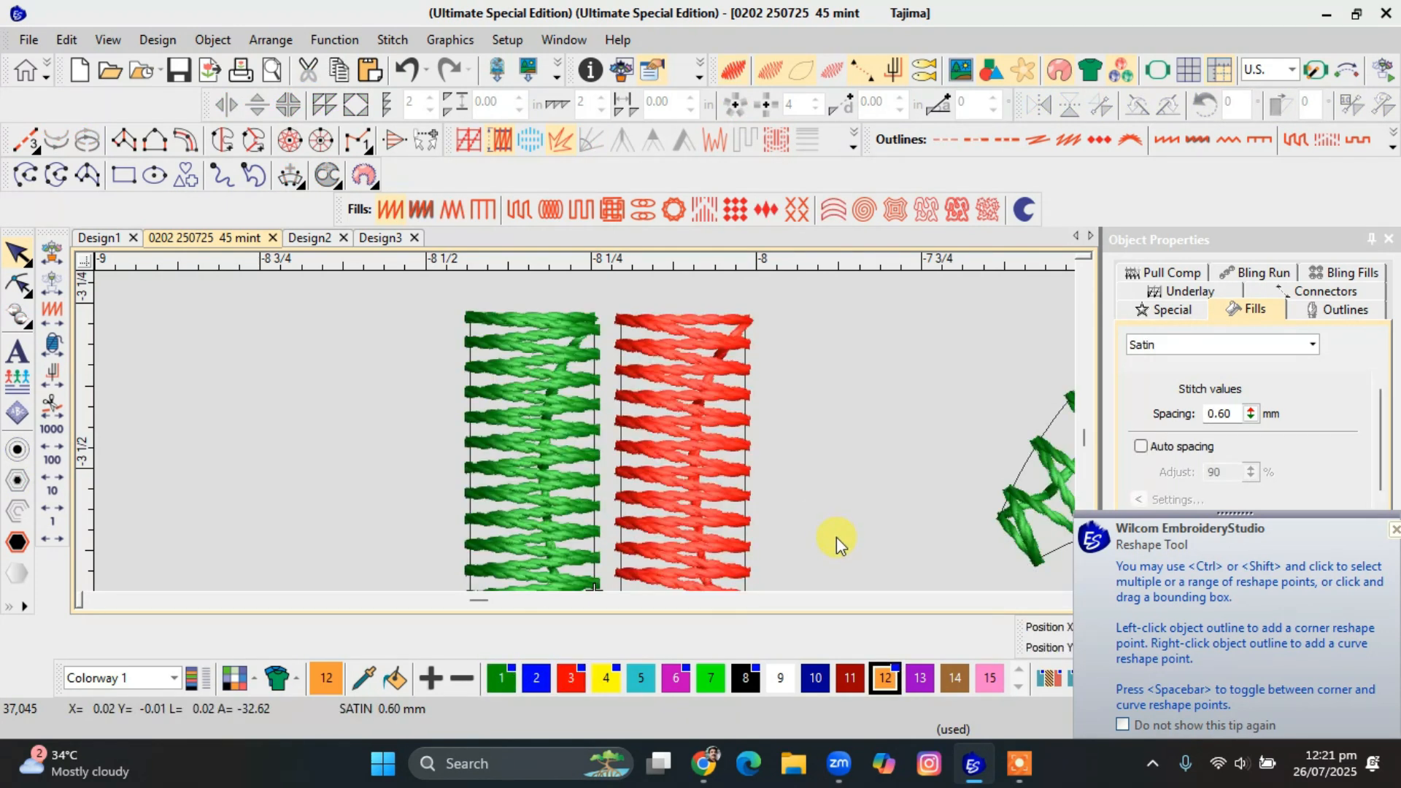
# Move the red Satin rectangle slightly away from the green one and view both in realistic thread preview.
pyautogui.press('t')
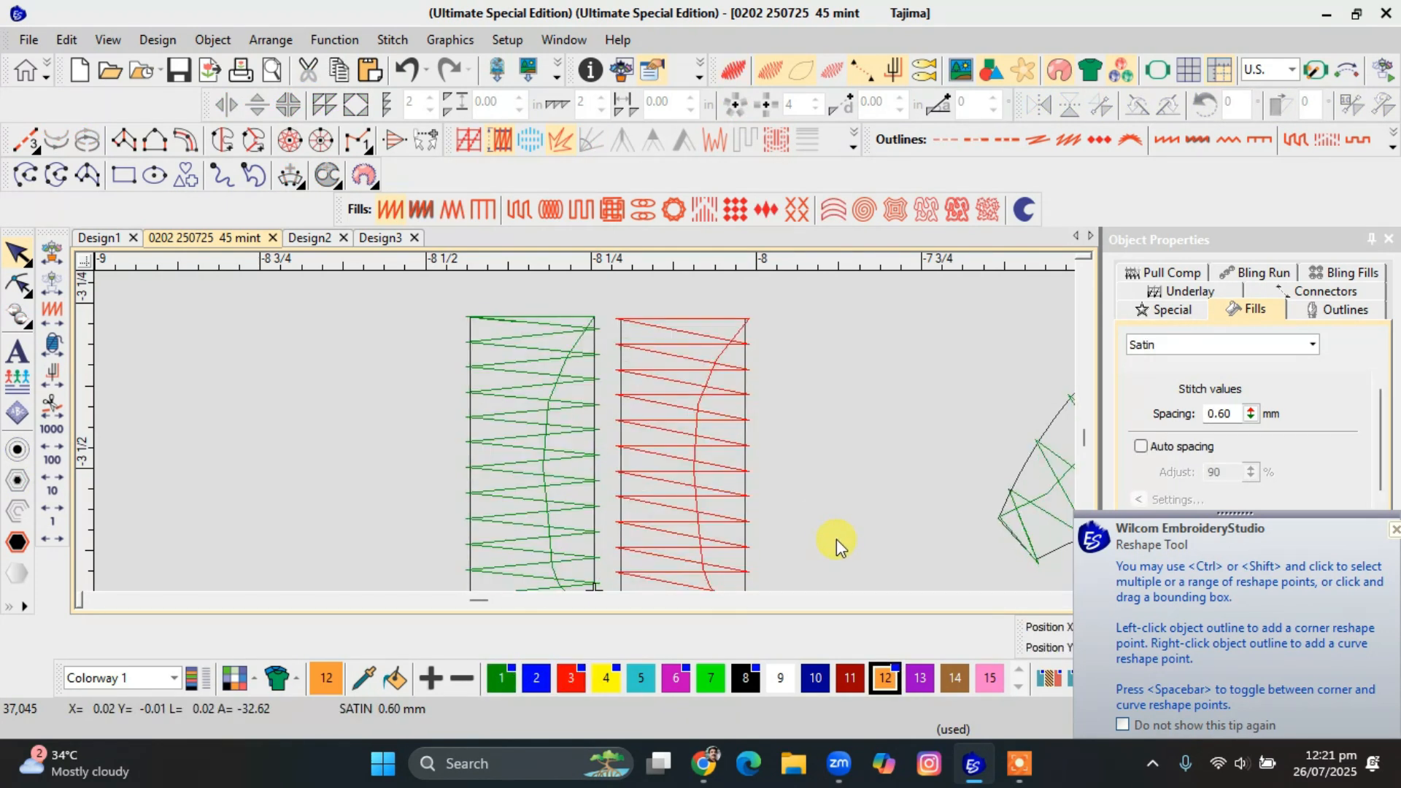
pyautogui.click(712, 513)
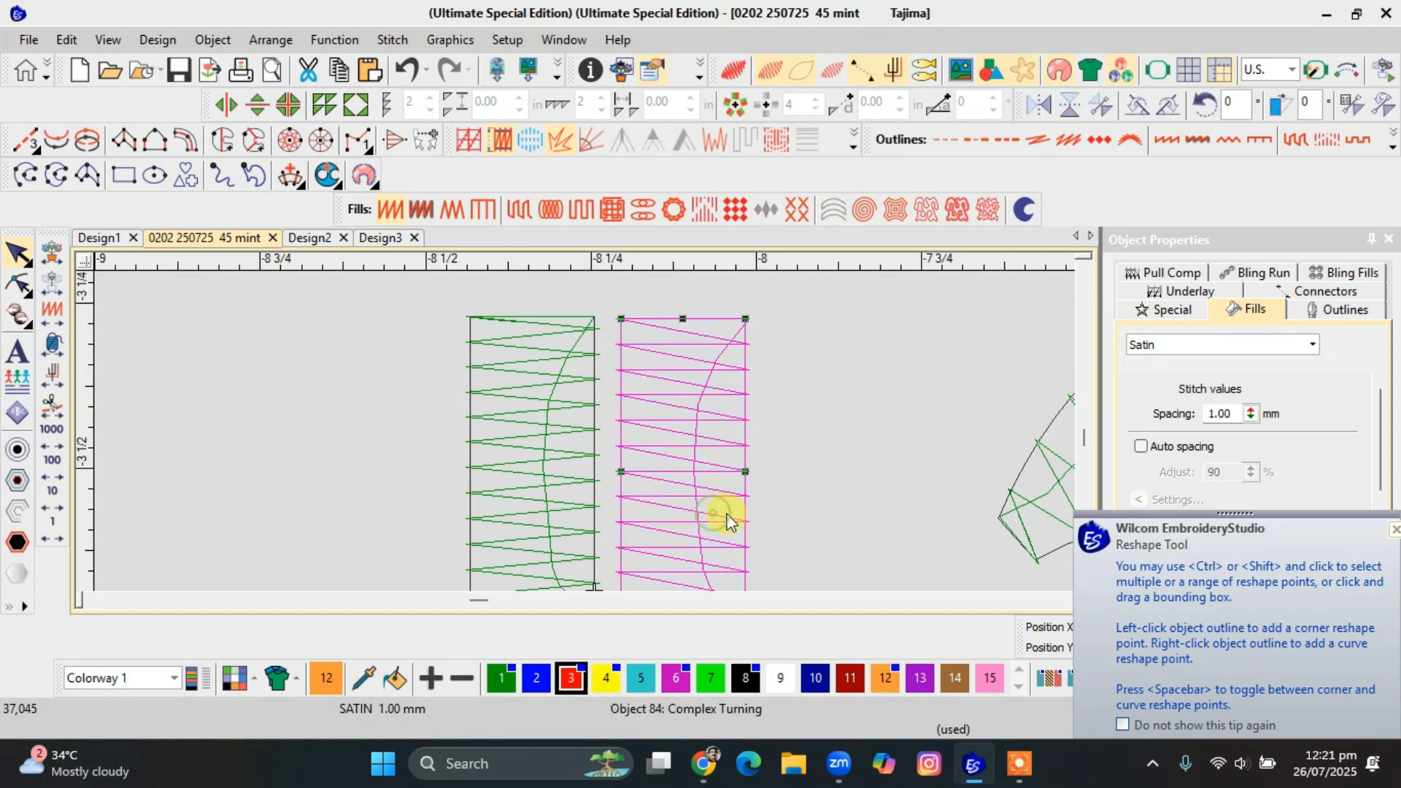
pyautogui.press('t')
pyautogui.moveTo(715, 500); pyautogui.dragTo(717, 501)
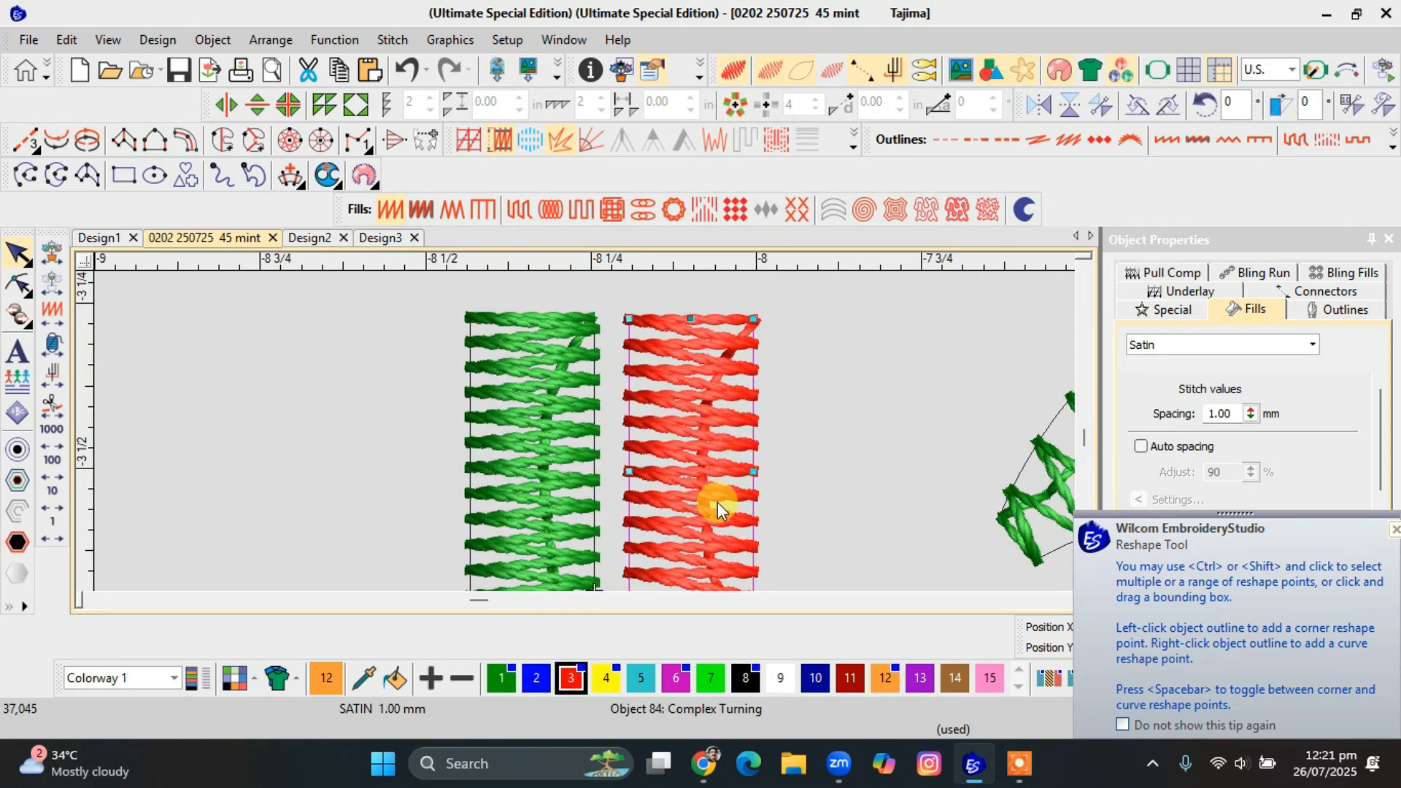
pyautogui.press('Escape')
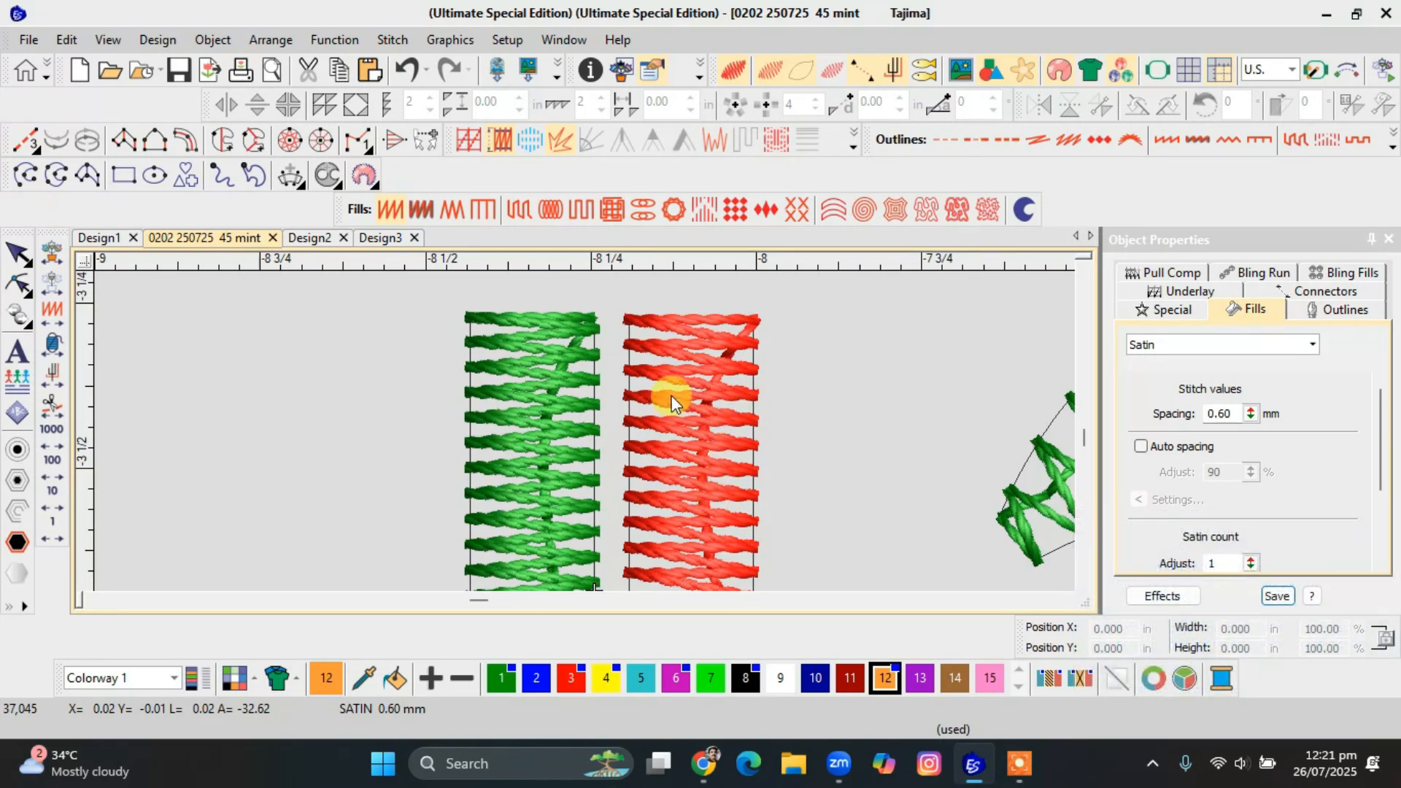
# Return to the plain stitch-line view and check the green rectangle's fill type and spacing.
pyautogui.click(522, 317)
pyautogui.press('t')
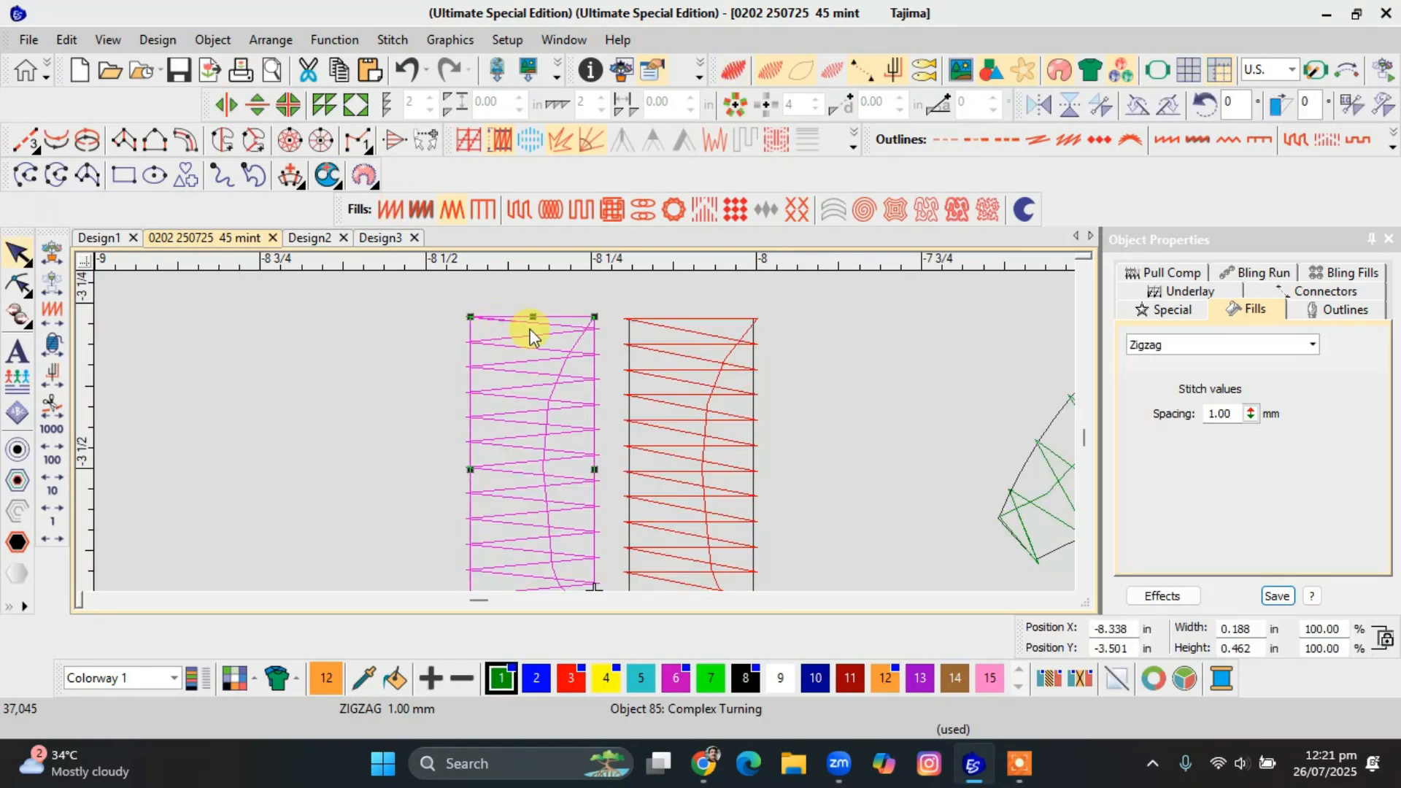
pyautogui.click(558, 330)
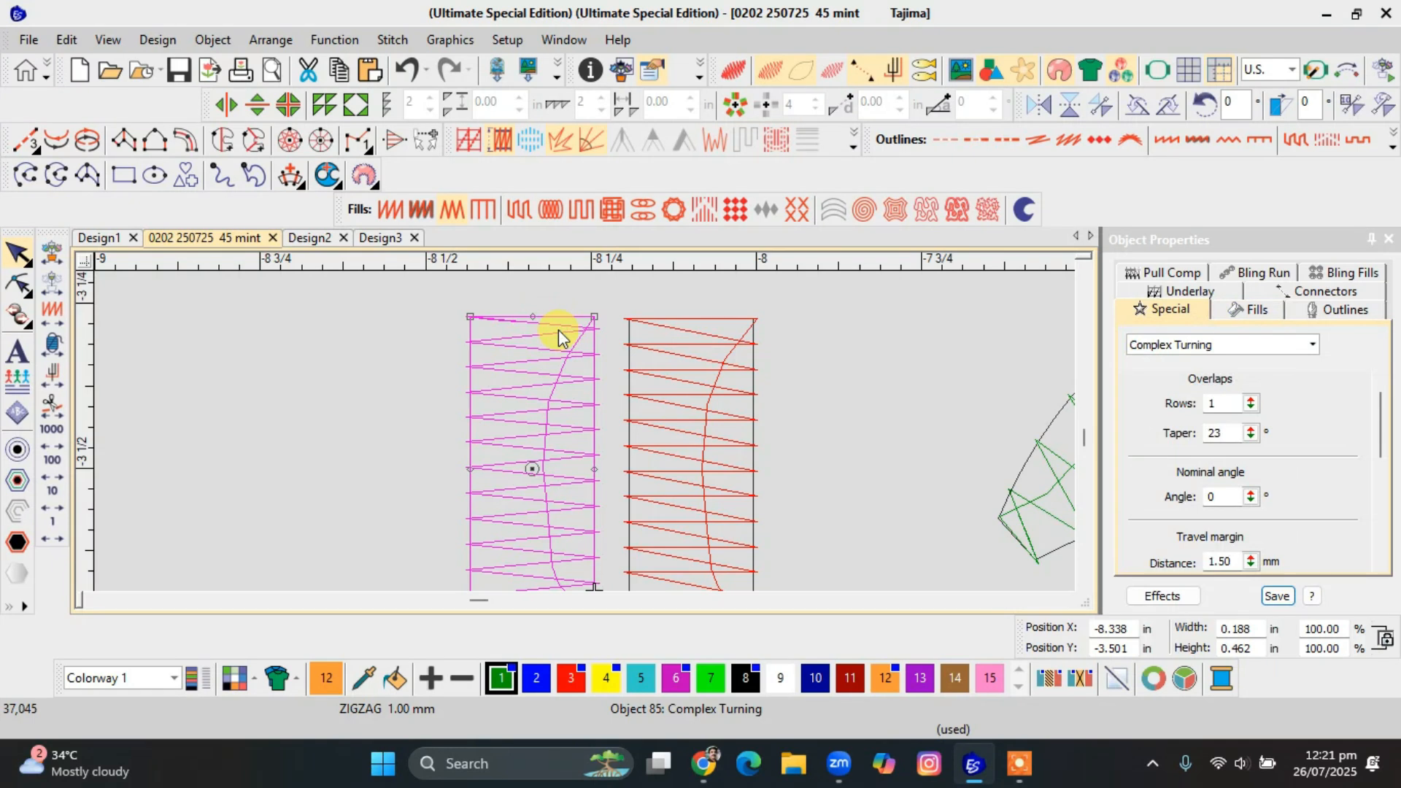
pyautogui.click(1256, 309)
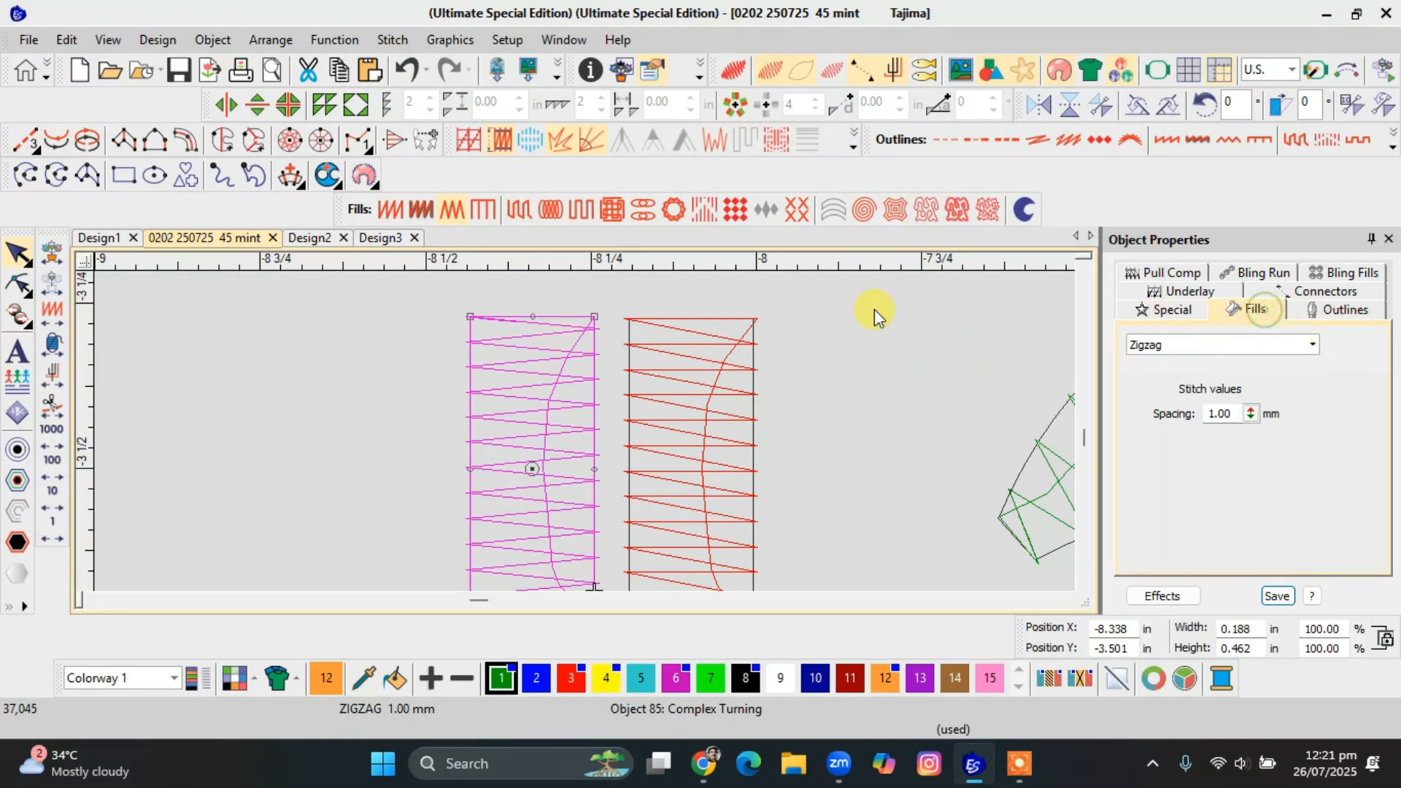
pyautogui.click(634, 325)
pyautogui.press('Escape')
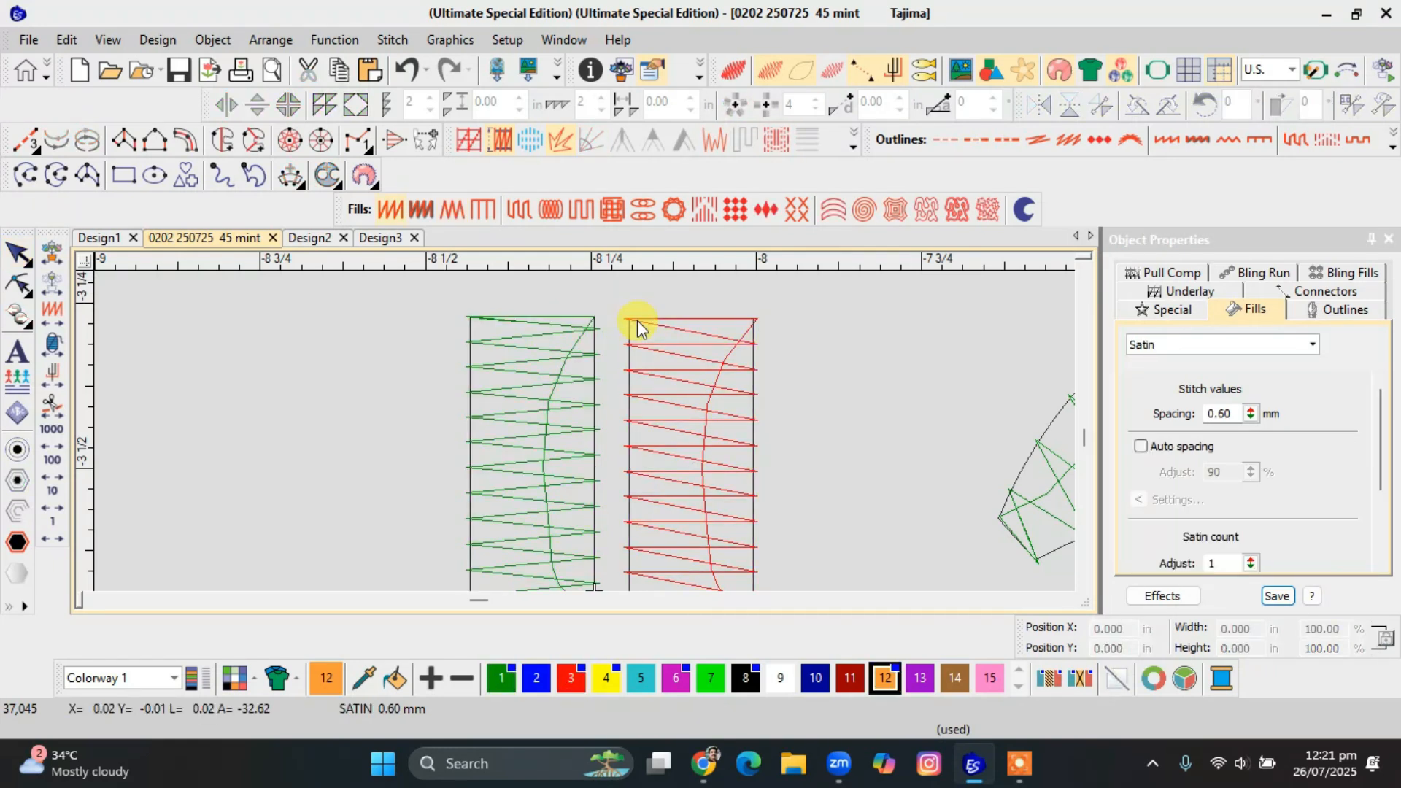
# Travel stitch by stitch down the red Satin rectangle from its top edge to examine the stitch path.
pyautogui.press('e')
pyautogui.click(626, 320)
pyautogui.press('Right')
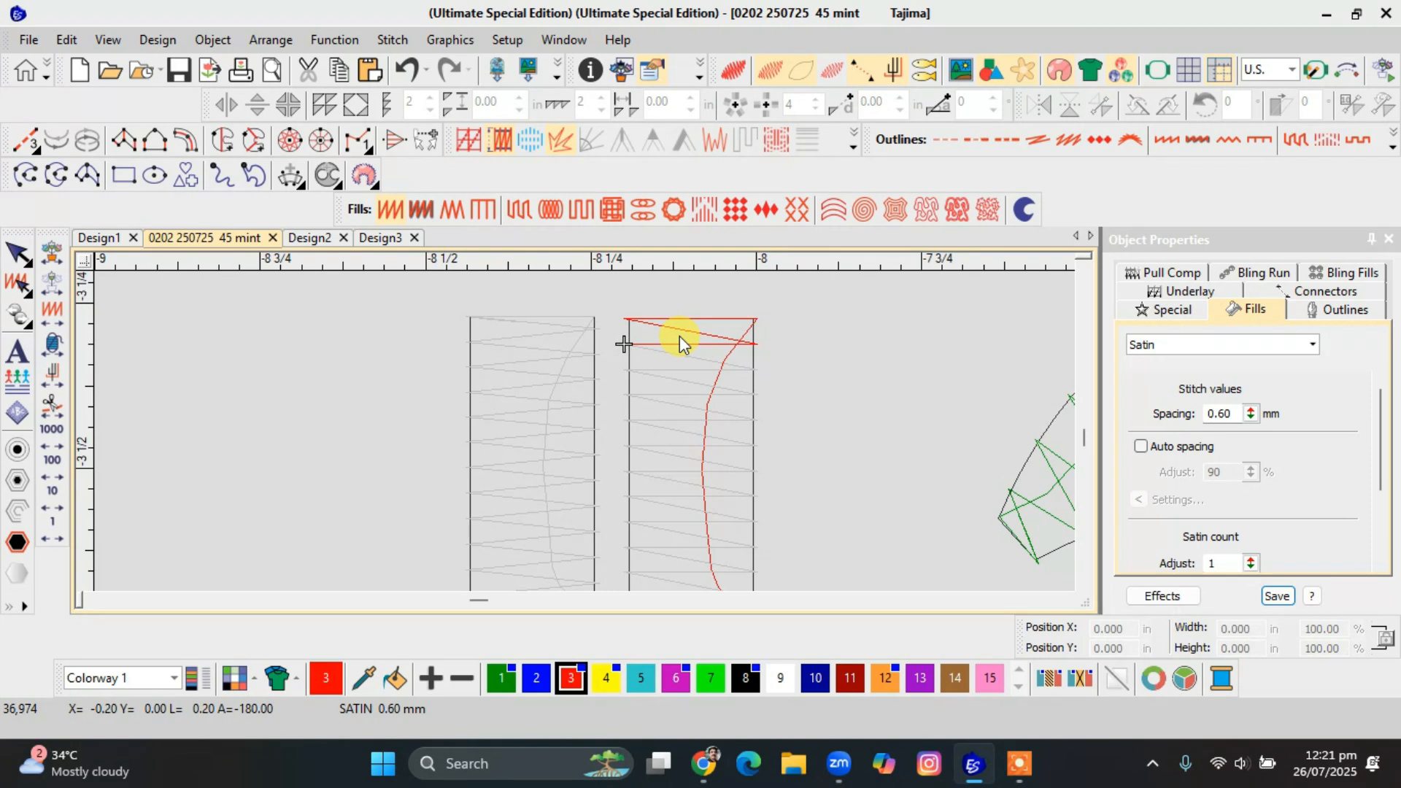
pyautogui.click(623, 344)
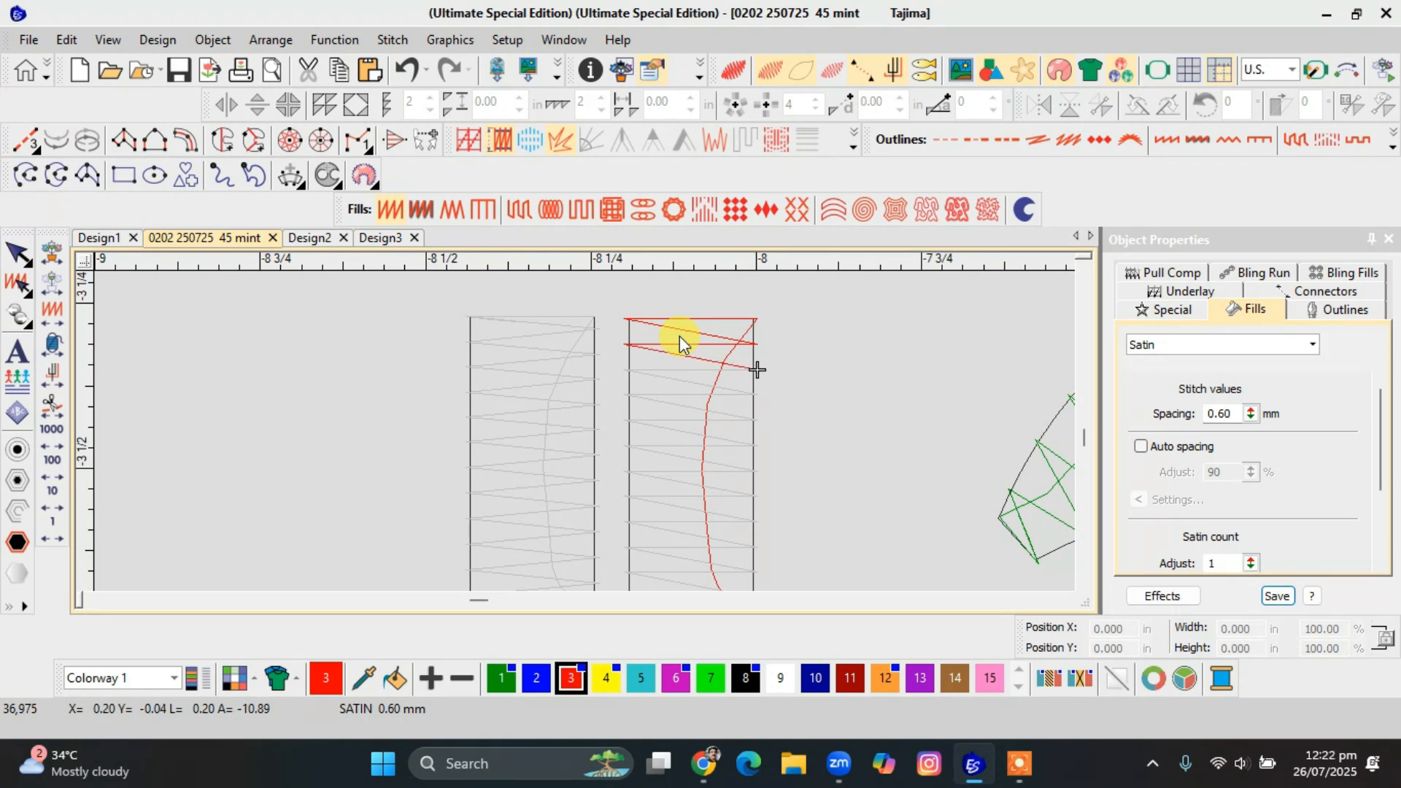
pyautogui.click(757, 369)
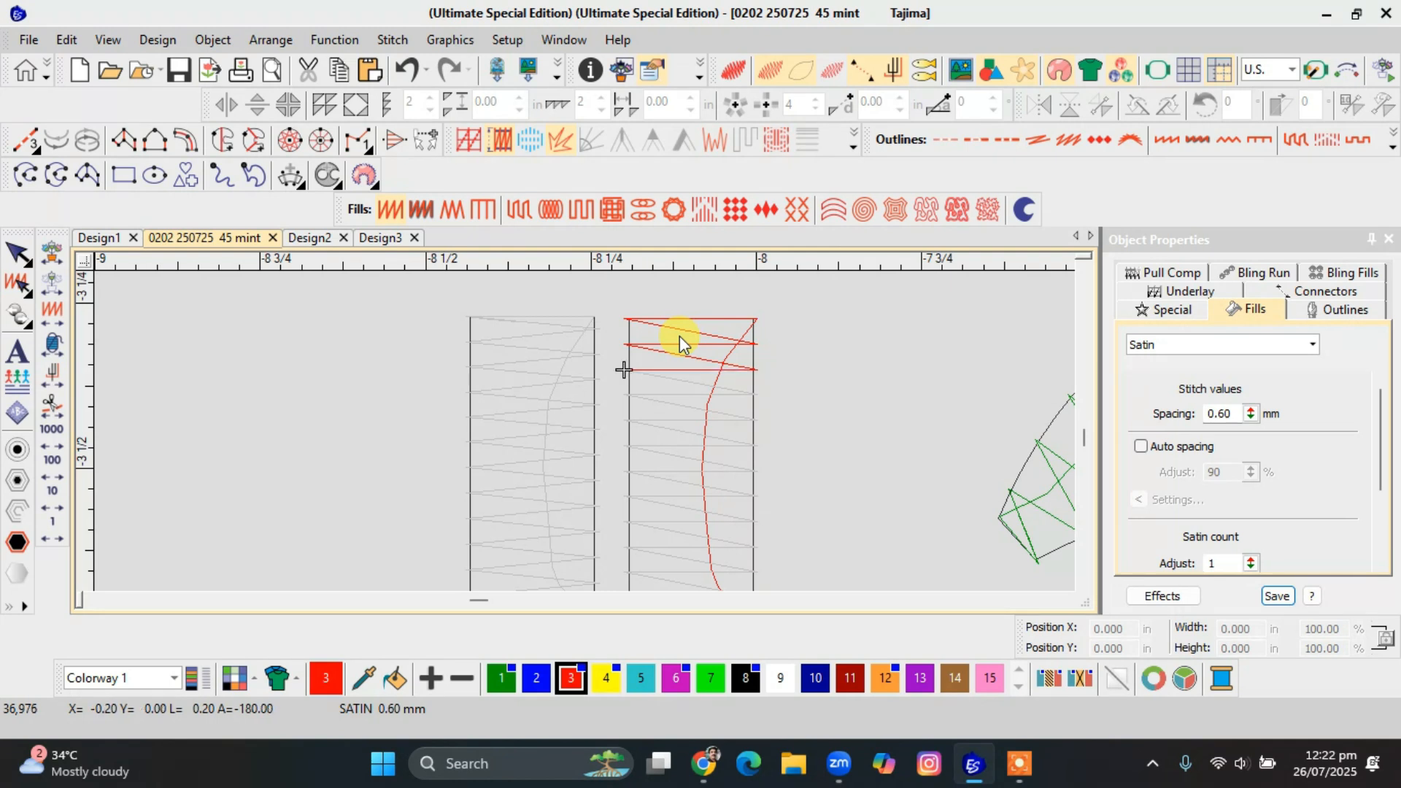
pyautogui.click(757, 394)
pyautogui.click(625, 394)
pyautogui.click(757, 420)
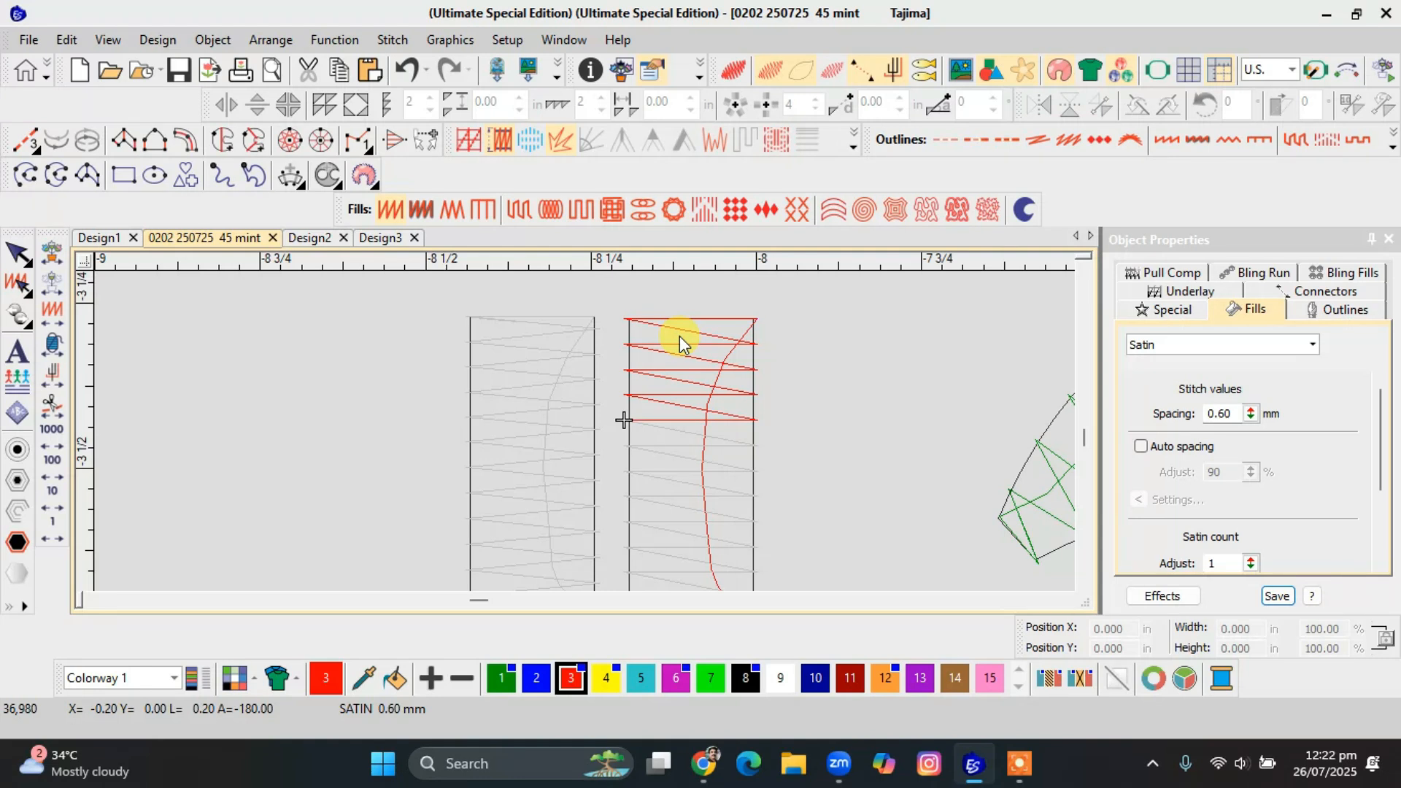
pyautogui.click(624, 420)
pyautogui.click(757, 445)
pyautogui.press('BackSpace')
pyautogui.press('BackSpace')
pyautogui.click(624, 420)
pyautogui.click(757, 445)
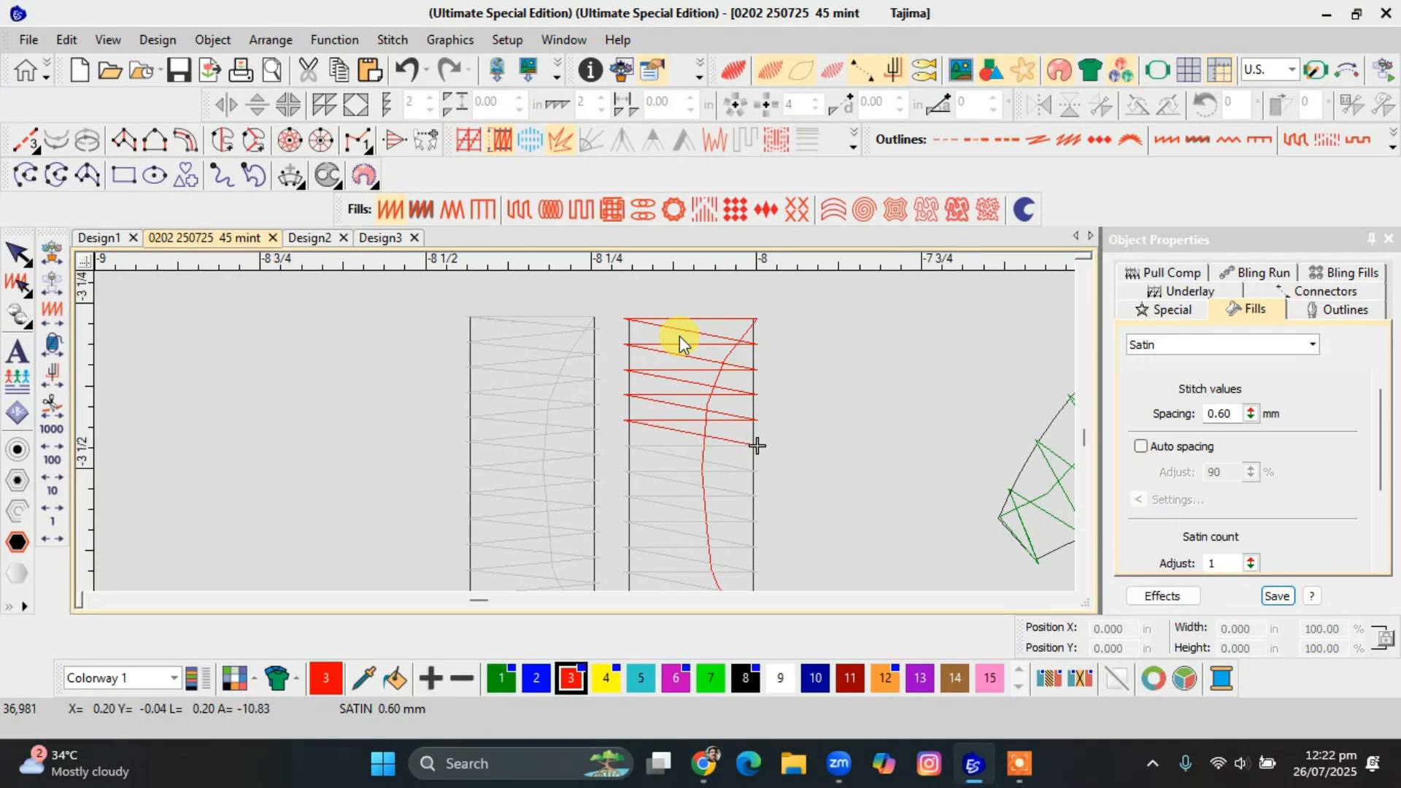
pyautogui.click(624, 445)
pyautogui.click(756, 470)
# Review the Satin rectangle's remaining fill settings, including Satin count and Auto split.
pyautogui.press('Return')
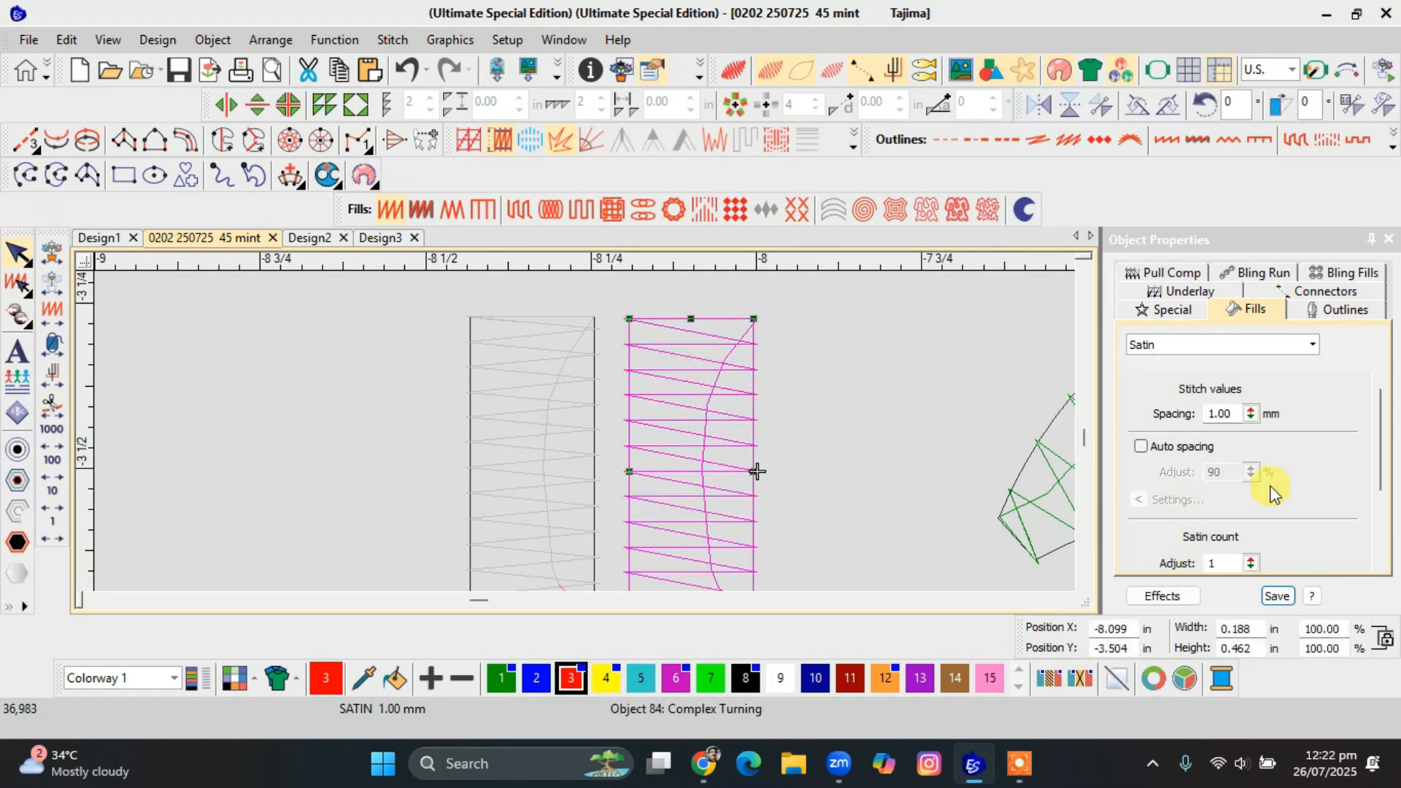
pyautogui.moveTo(1381, 437); pyautogui.dragTo(1382, 503)
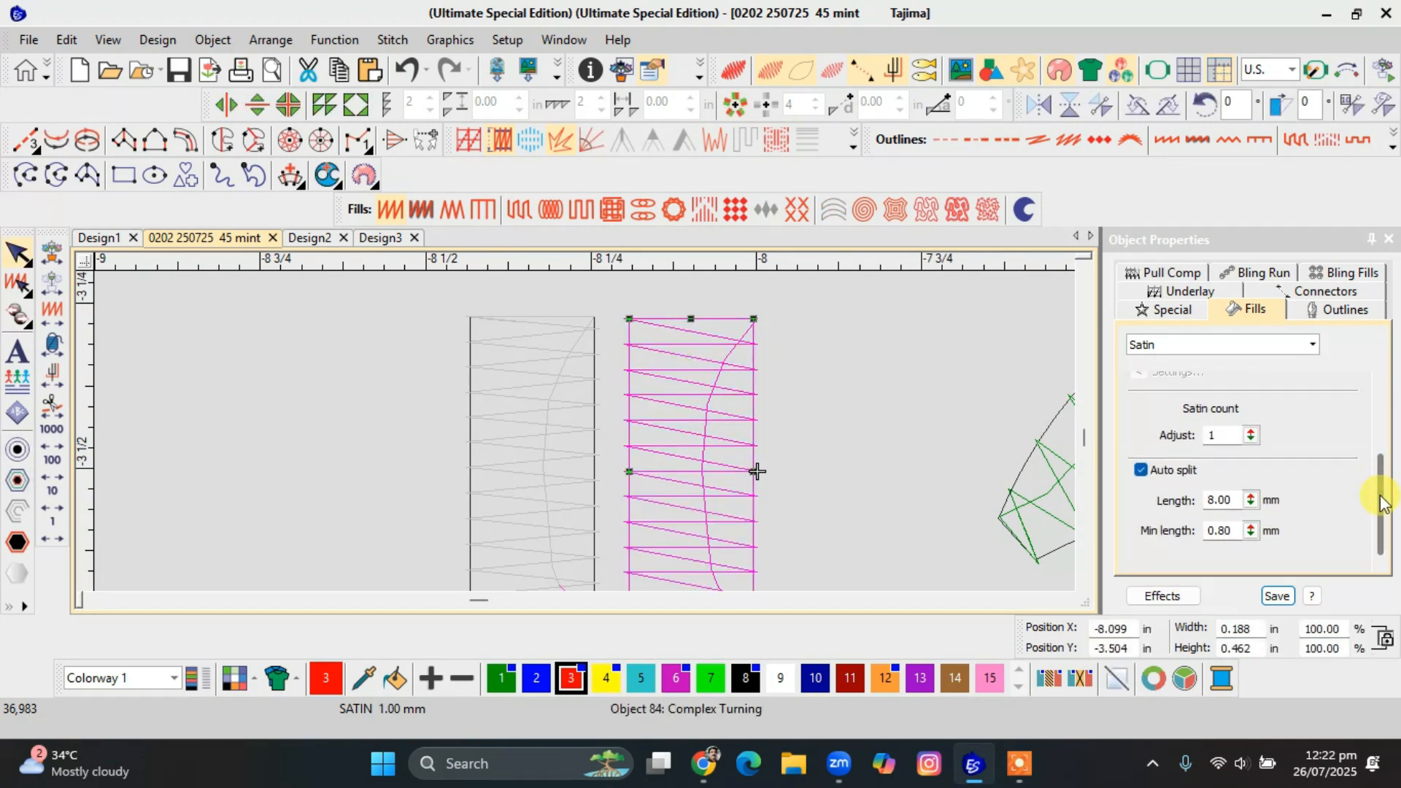
pyautogui.moveTo(1250, 435); pyautogui.dragTo(1176, 487)
pyautogui.click(973, 423)
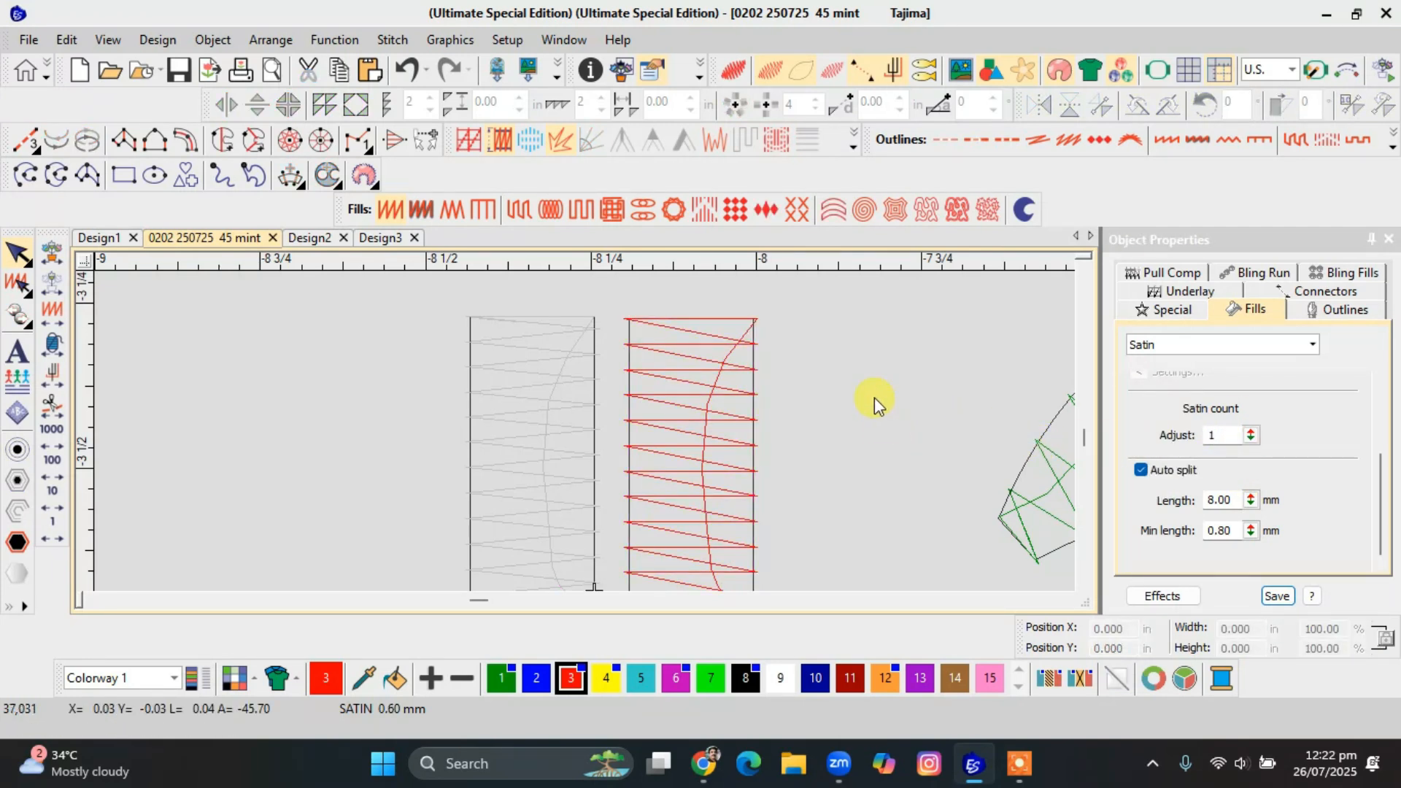
# Travel through the Satin rectangle's upper rows again, examining the straight and slanted stitch in each row.
pyautogui.click(632, 326)
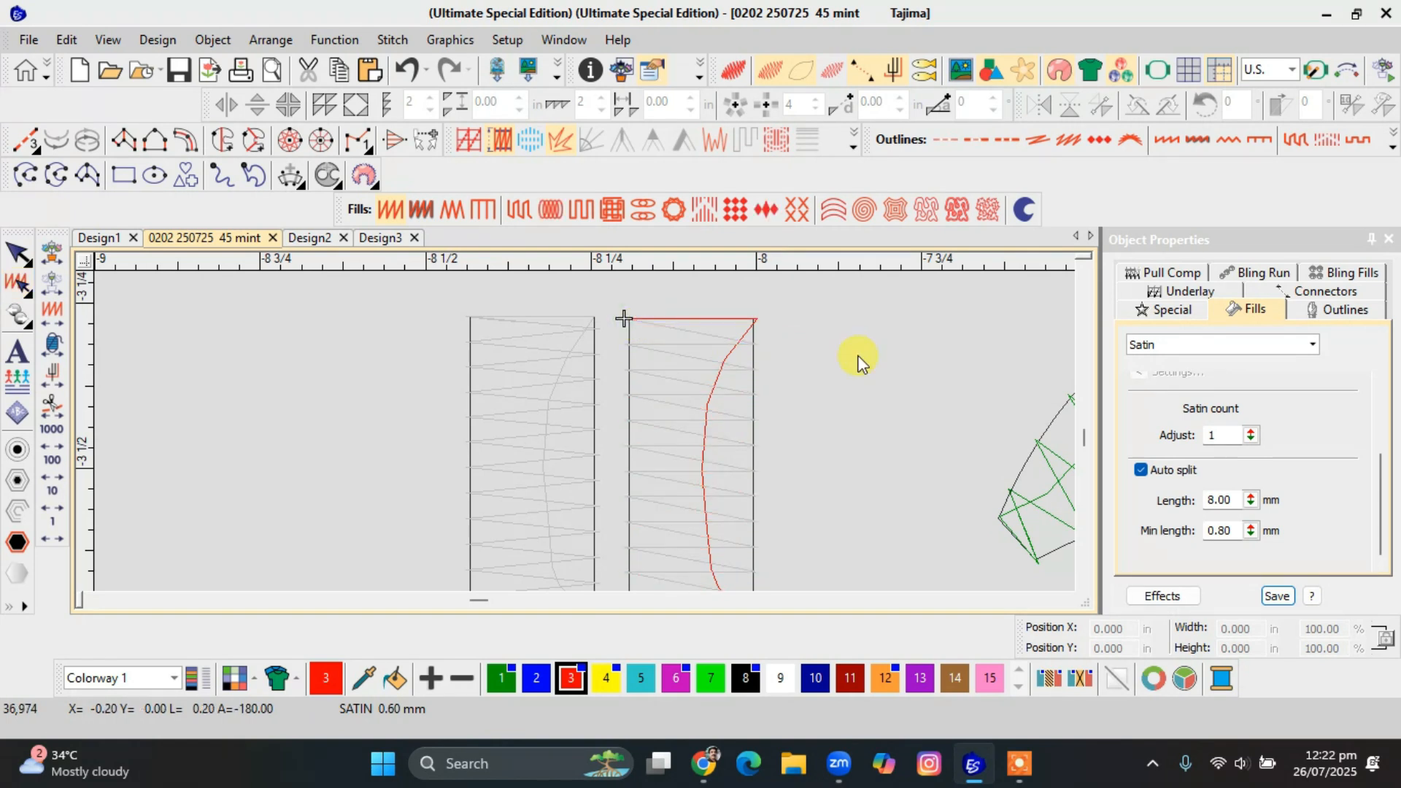
pyautogui.click(624, 319)
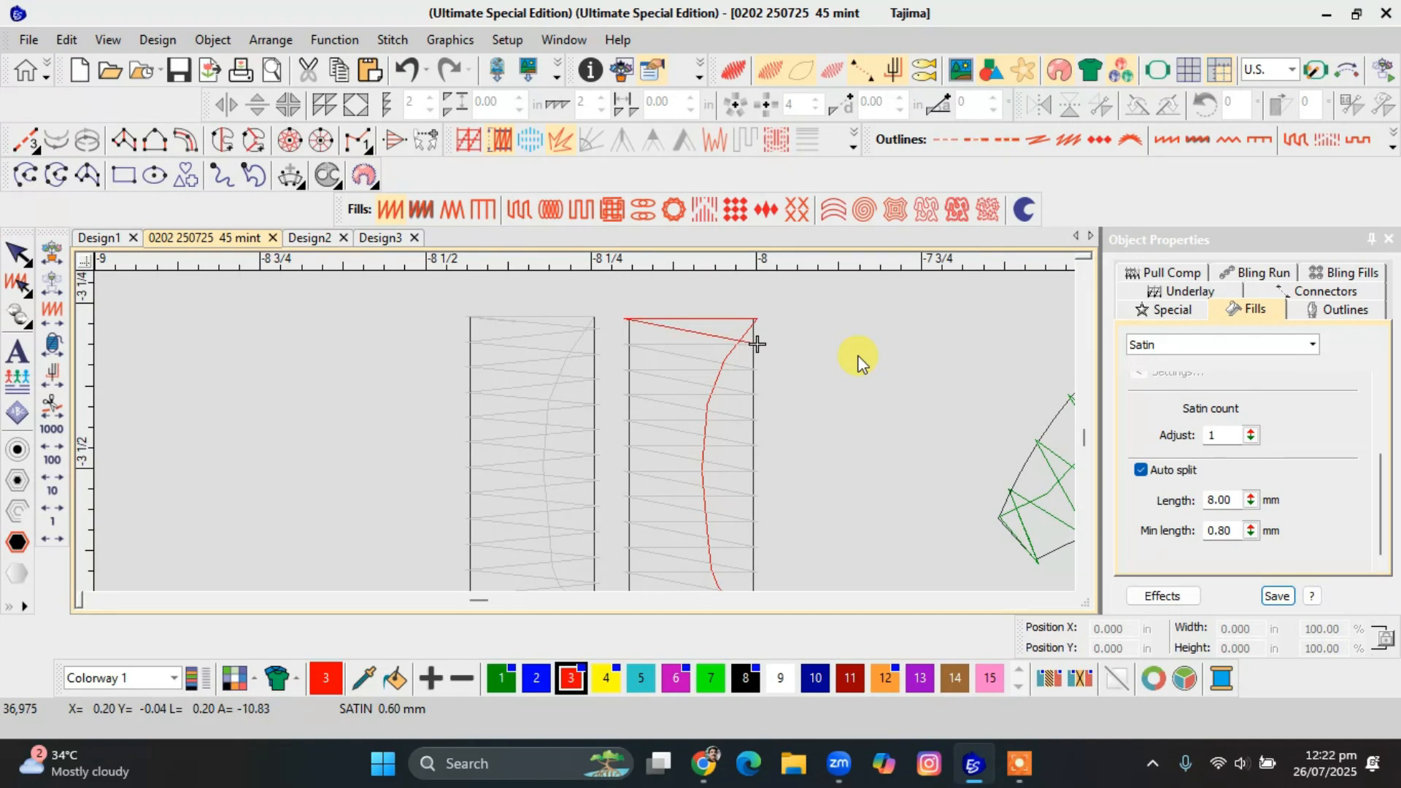
pyautogui.click(756, 343)
pyautogui.click(624, 343)
pyautogui.click(756, 343)
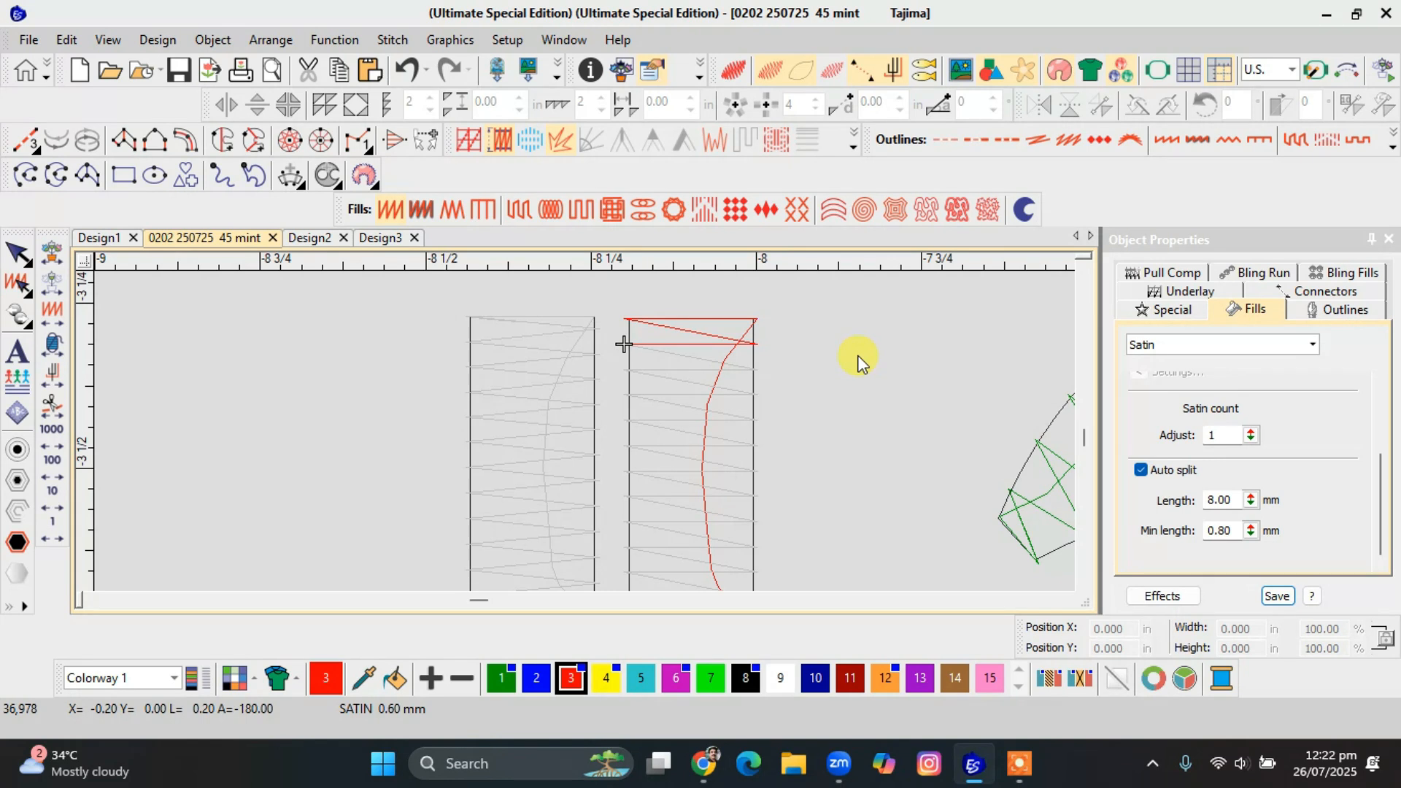
pyautogui.click(624, 343)
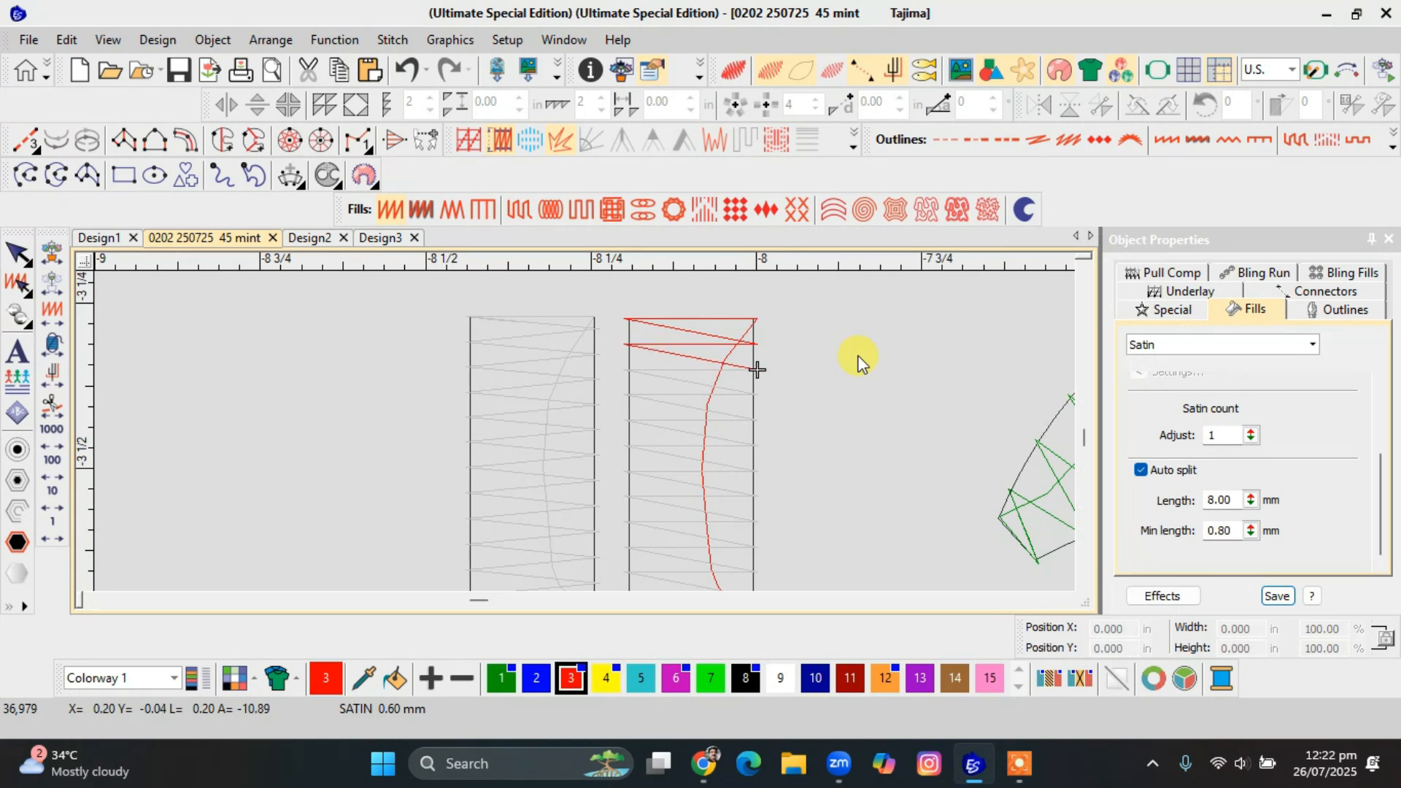
pyautogui.click(756, 369)
pyautogui.click(624, 369)
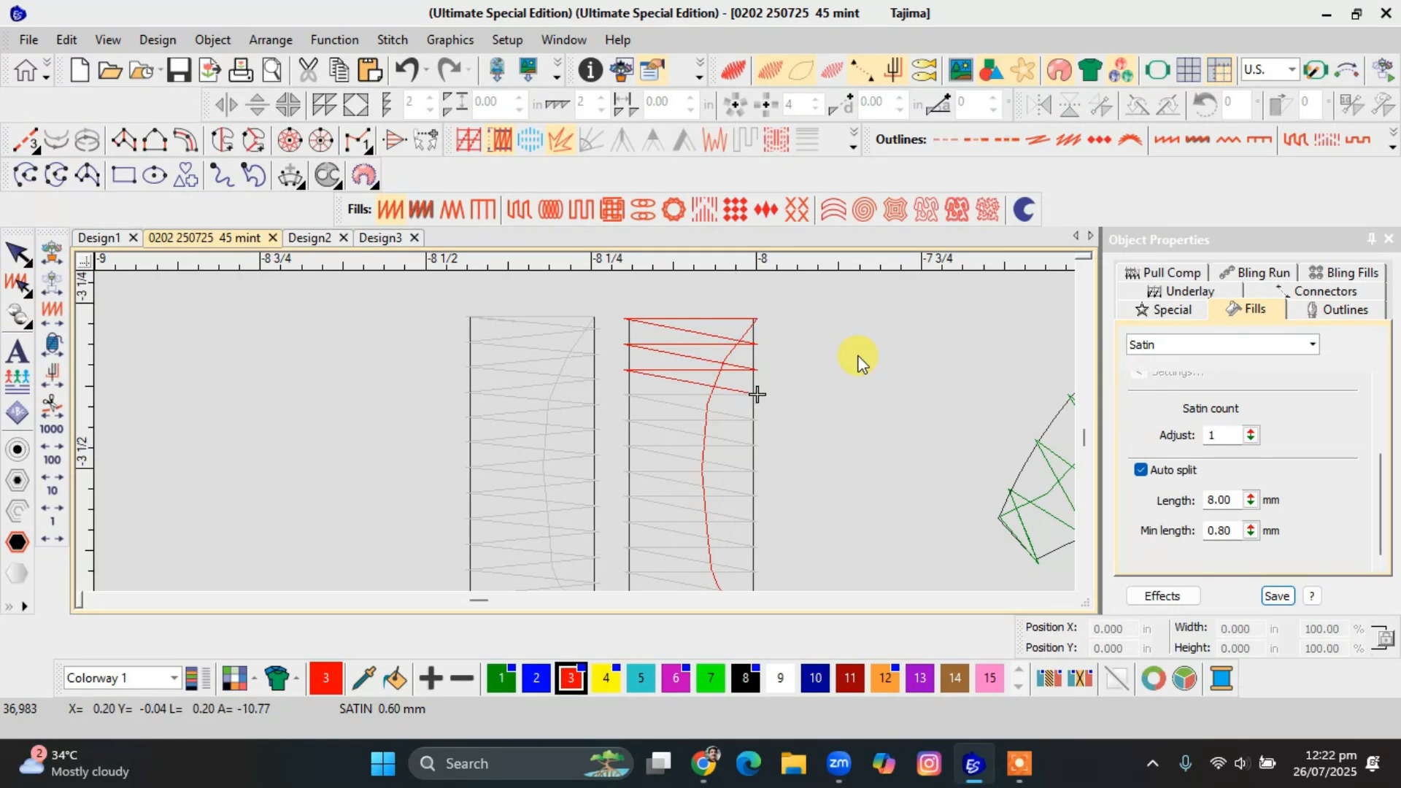
pyautogui.click(756, 393)
pyautogui.click(624, 394)
pyautogui.click(757, 419)
pyautogui.click(624, 420)
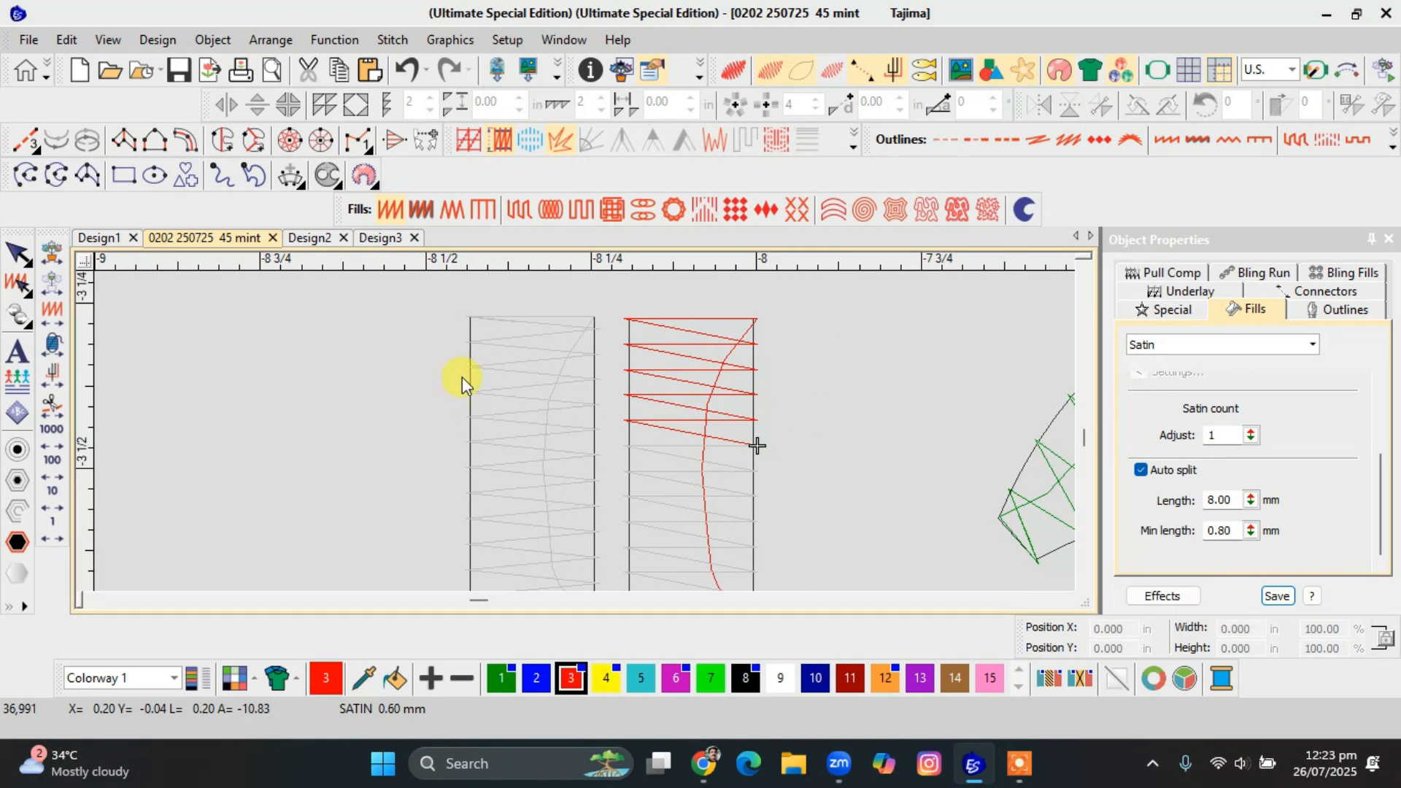
# Travel stitch by stitch through the green Zigzag rectangle's upper rows to compare its path with Satin.
pyautogui.press('e')
pyautogui.click(471, 316)
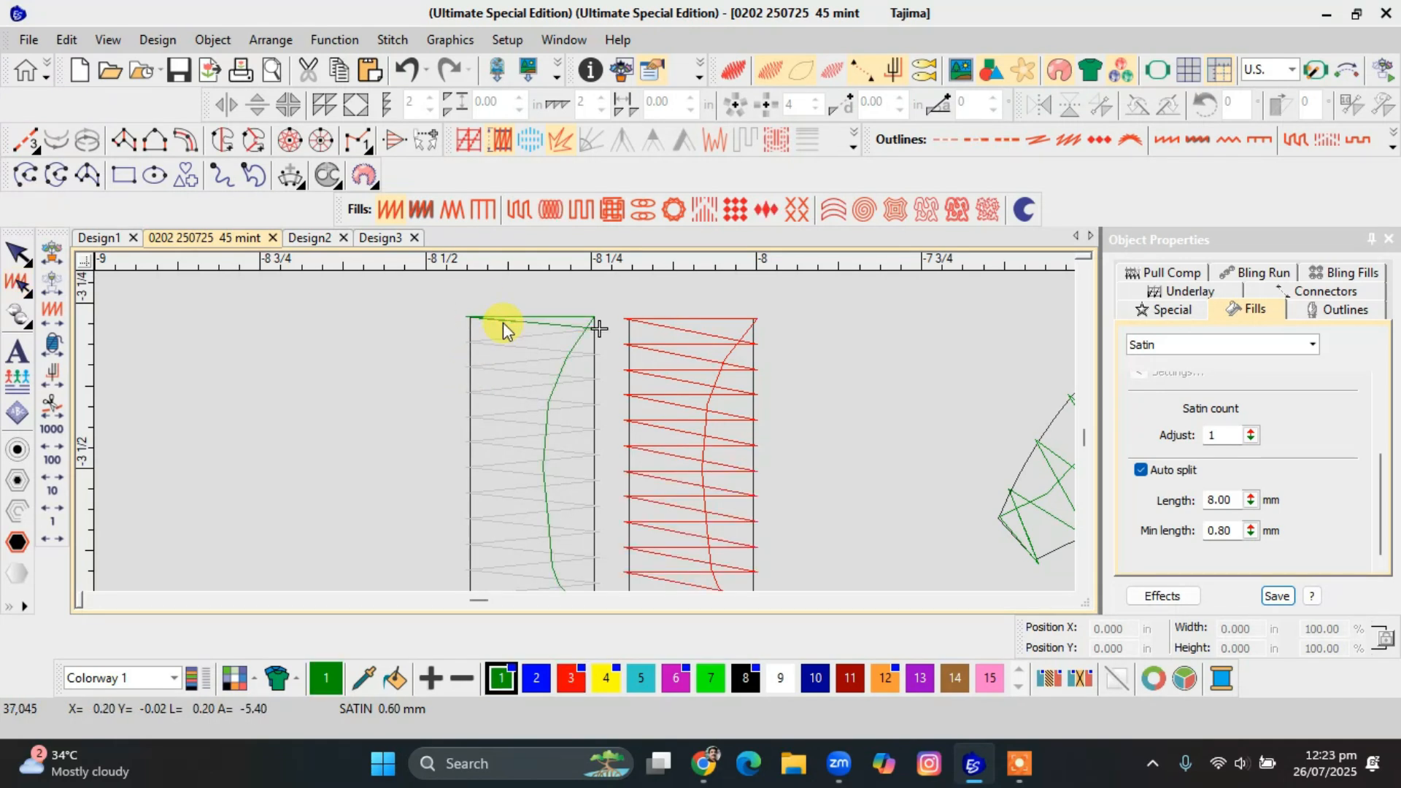
pyautogui.press('Right')
pyautogui.press('Right')
pyautogui.press('Right')
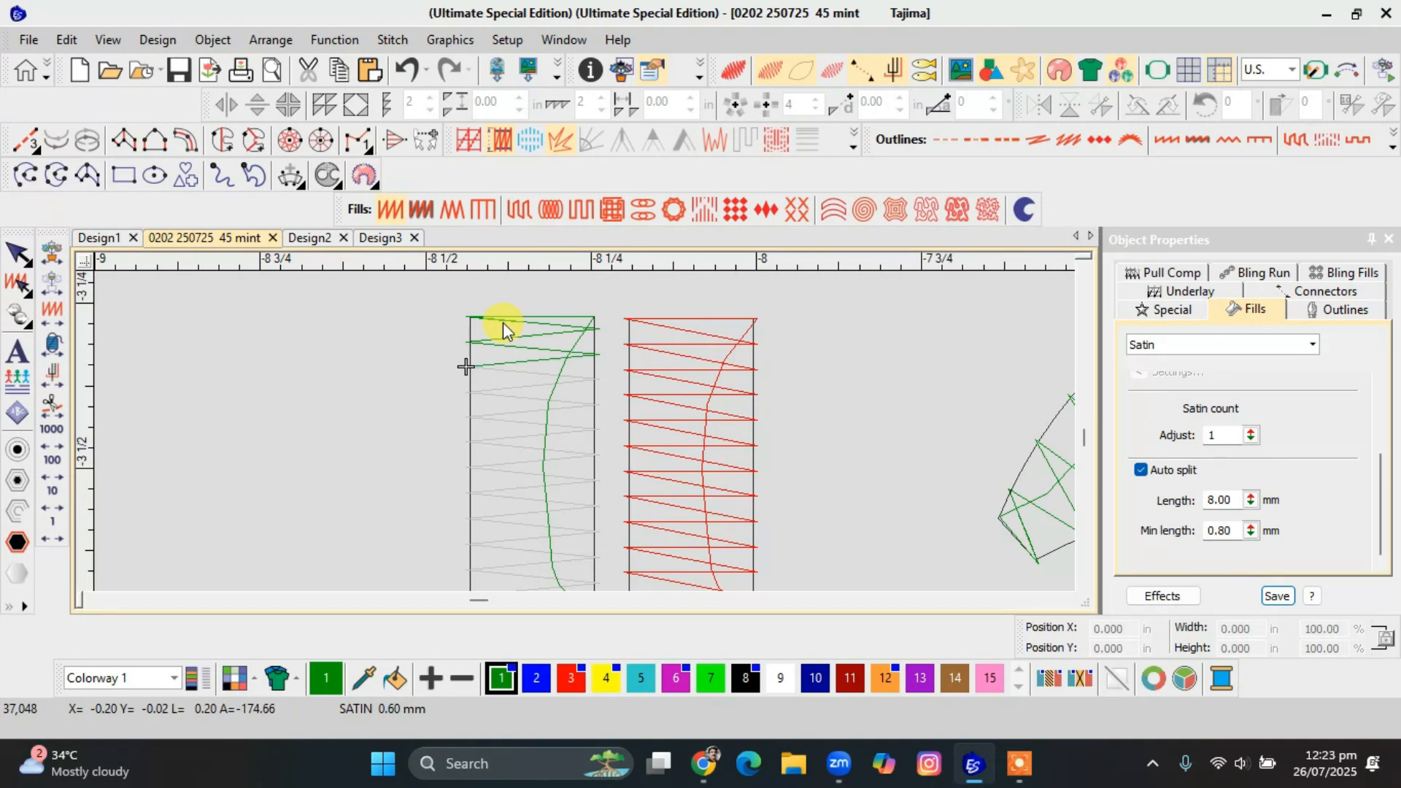
pyautogui.press('Right')
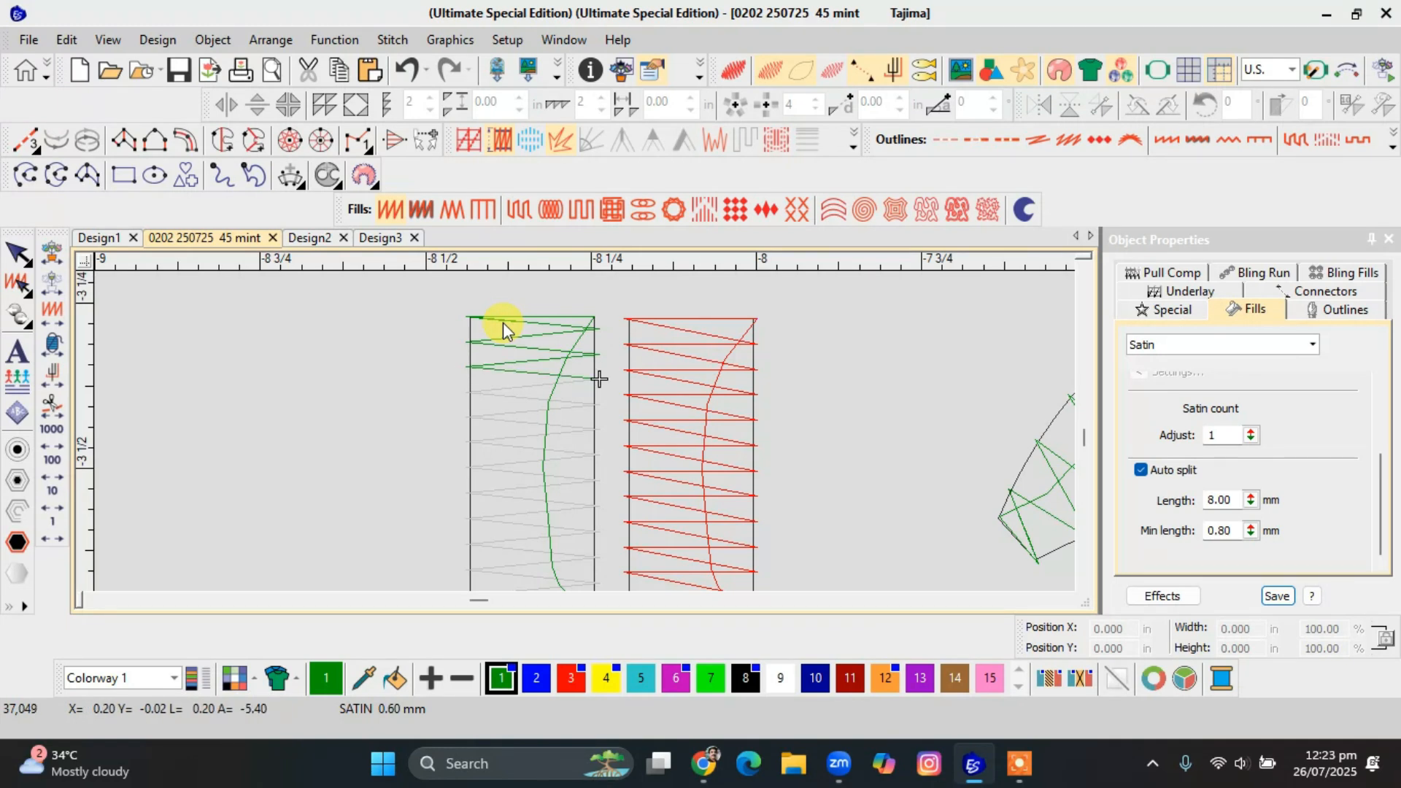
pyautogui.press('Right')
pyautogui.press('Right')
pyautogui.press('Right')
pyautogui.press('Right')
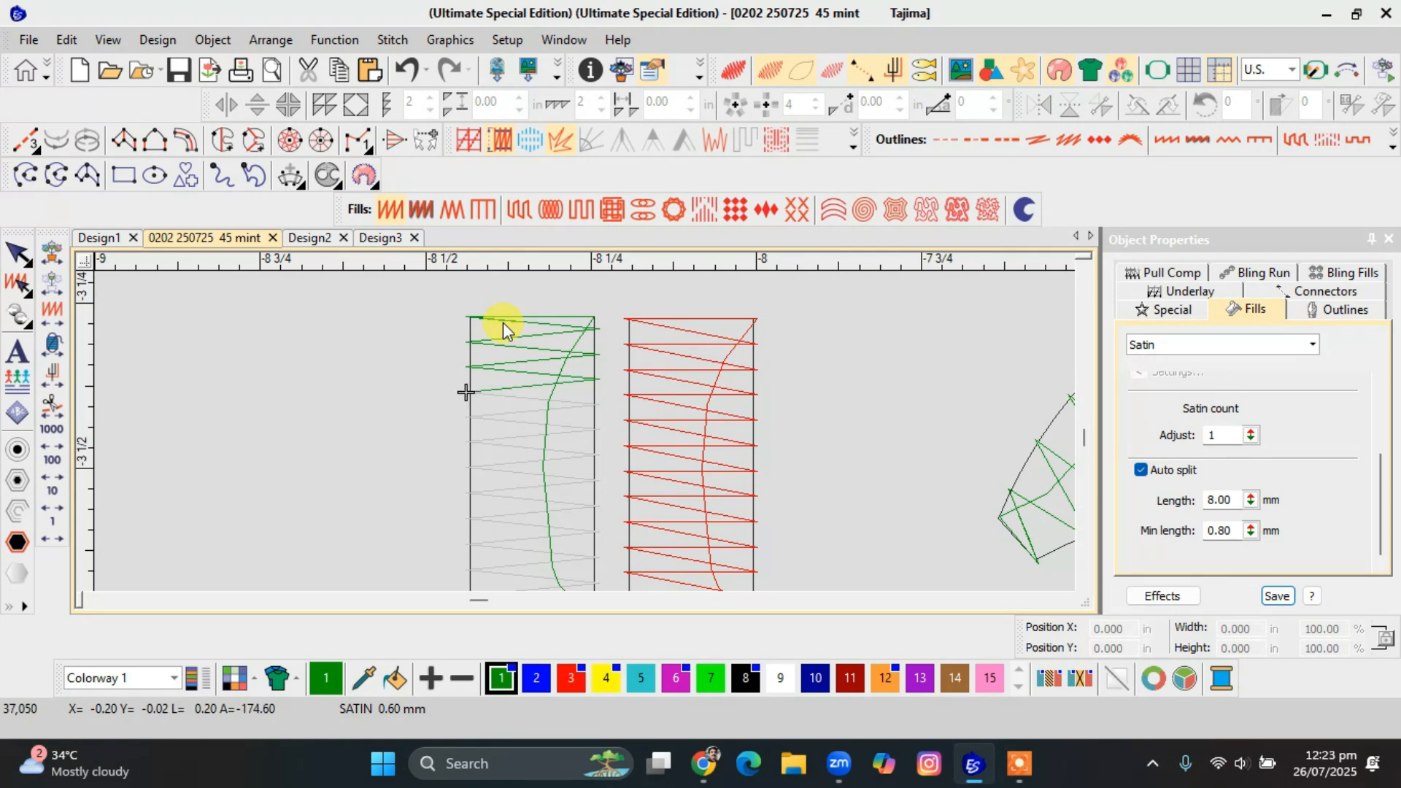
# Check the green rectangle's fill properties, and compare both whole rectangles in realistic thread preview.
pyautogui.click(521, 339)
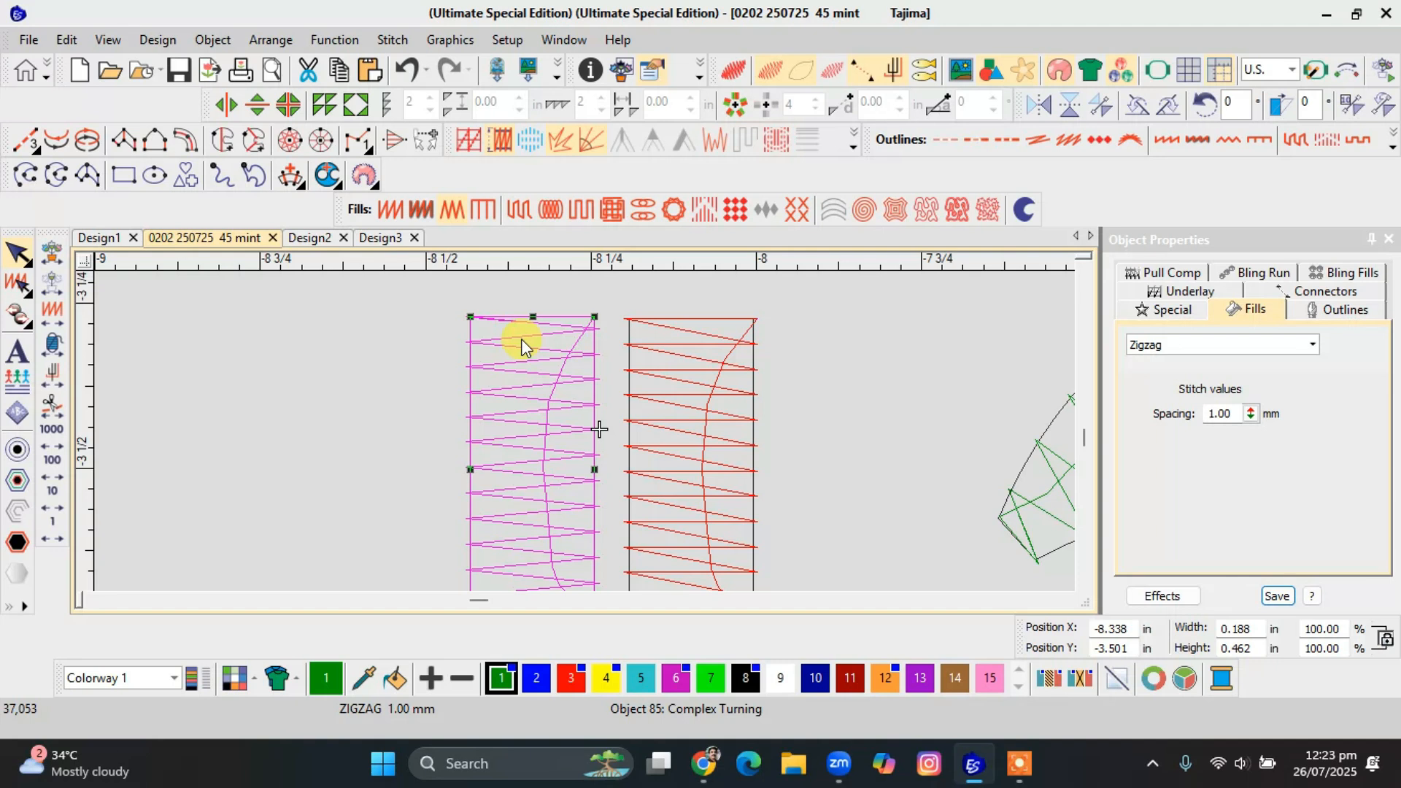
pyautogui.press('Escape')
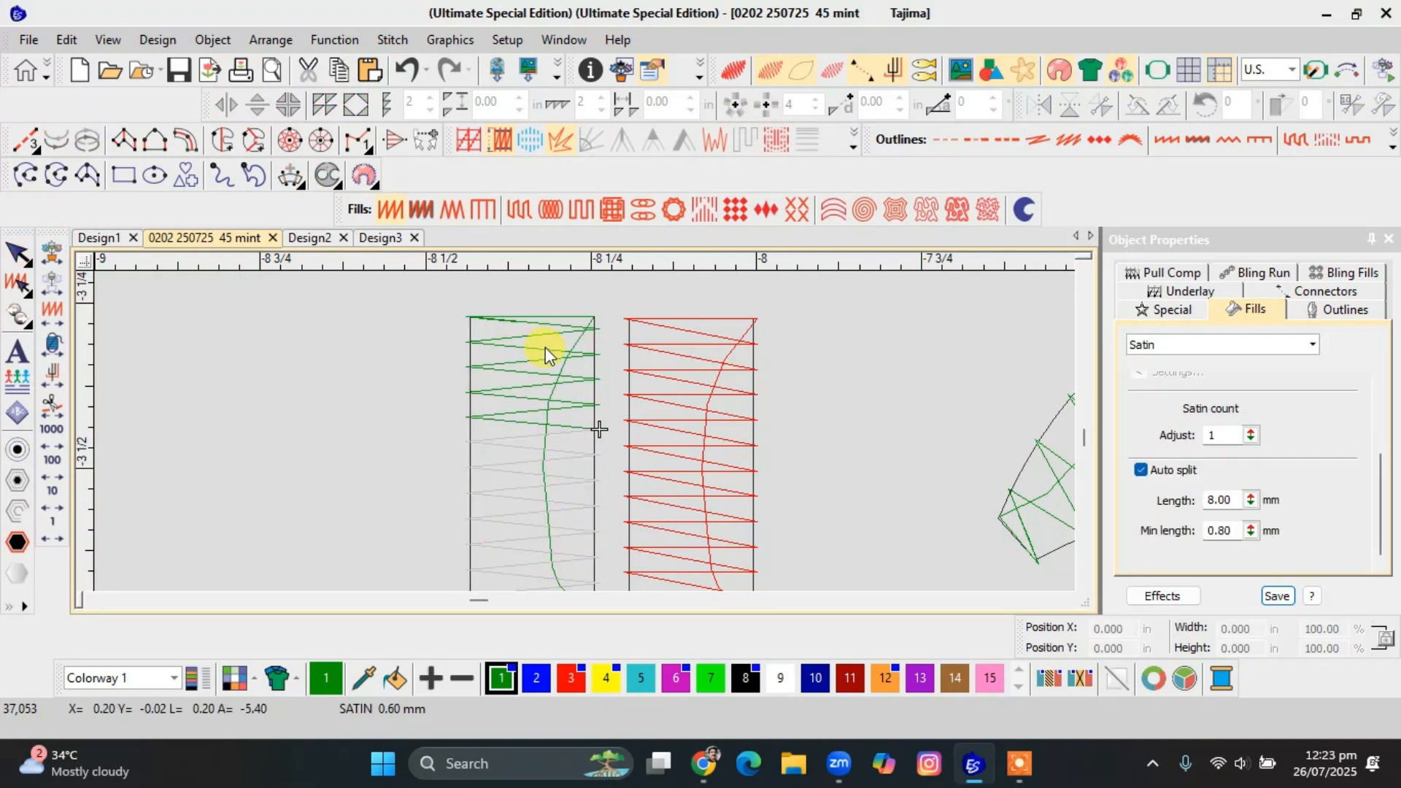
pyautogui.scroll(-1, 545, 348)
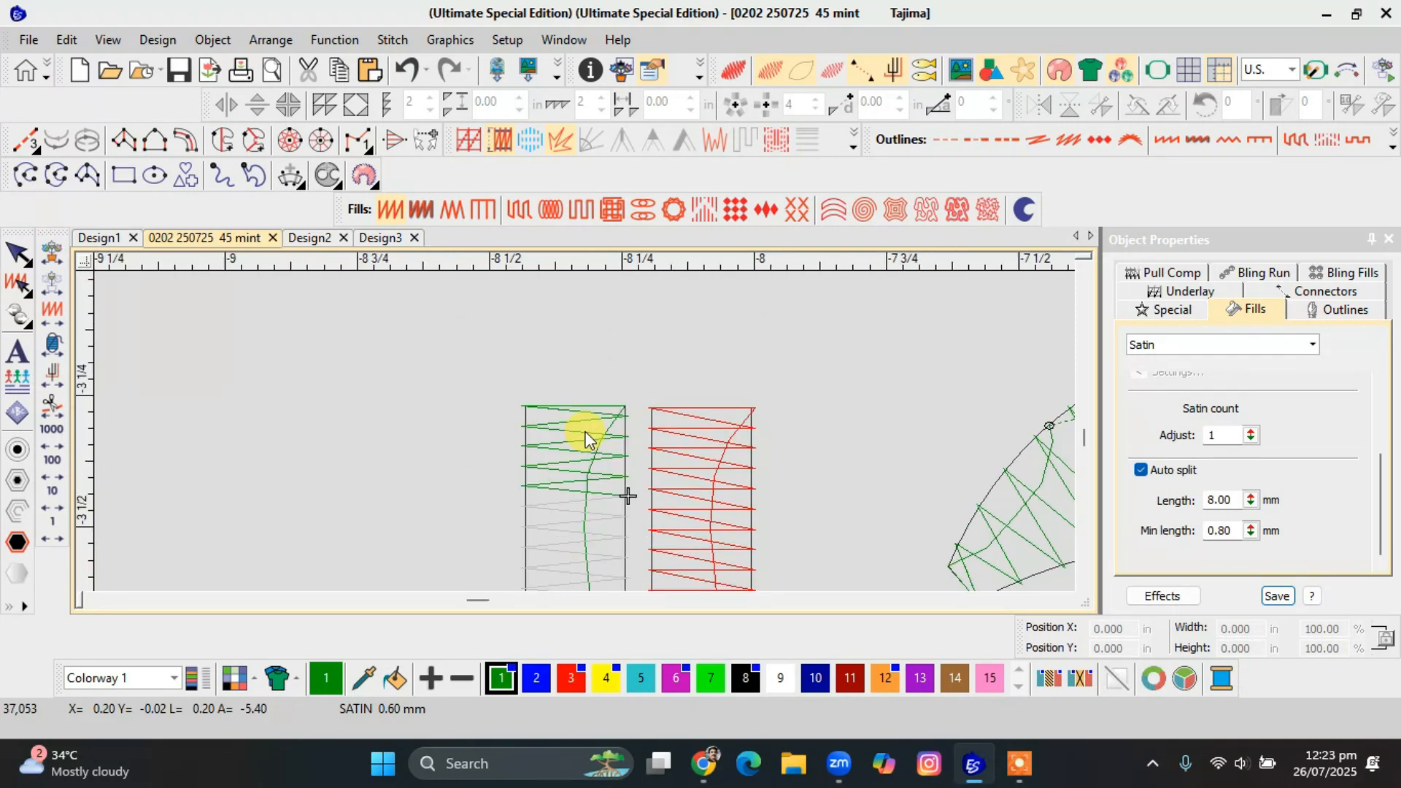
pyautogui.scroll(-2, 584, 438)
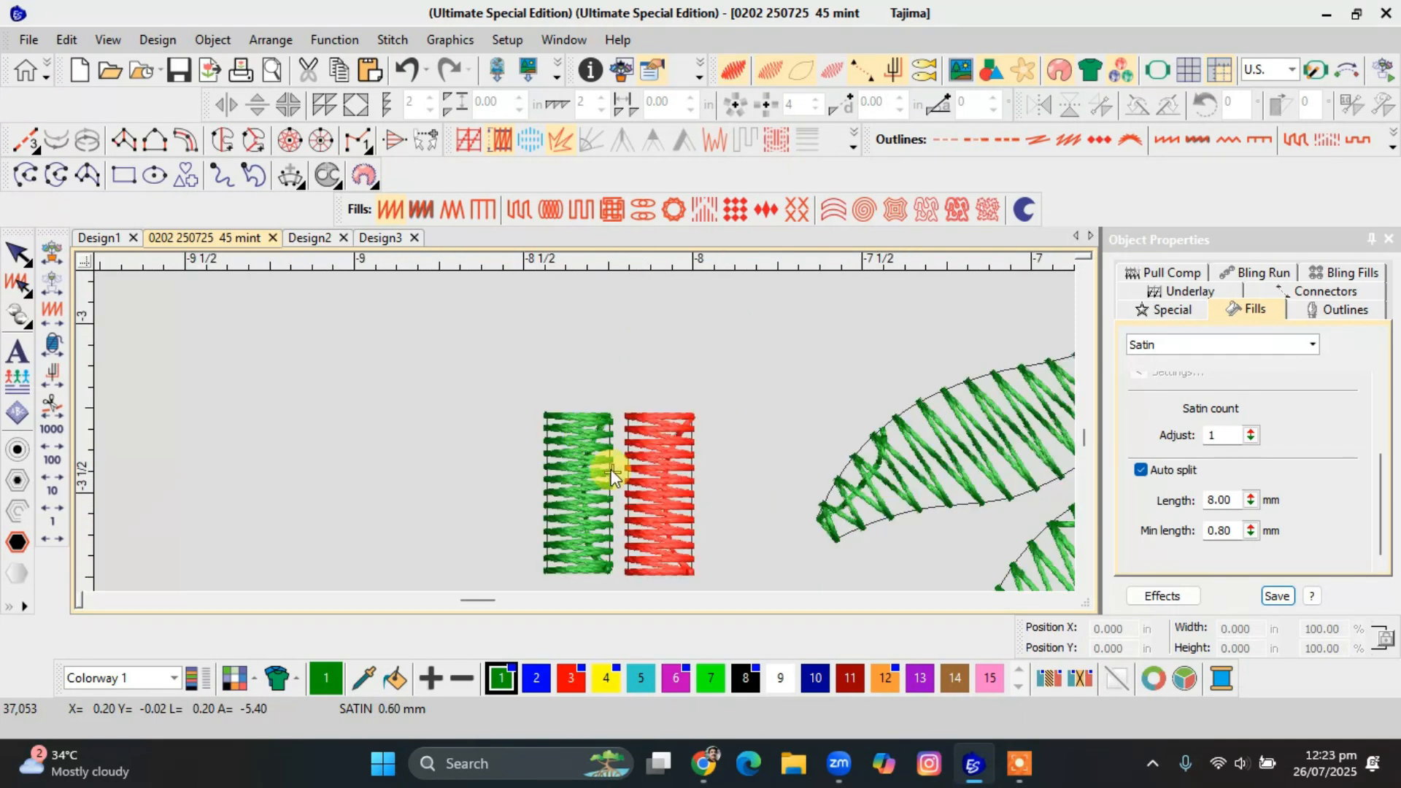
# Draw a green Satin-filled ring about 0.91 in across in the empty area beside the two stitched rectangles.
pyautogui.scroll(-2, 611, 475)
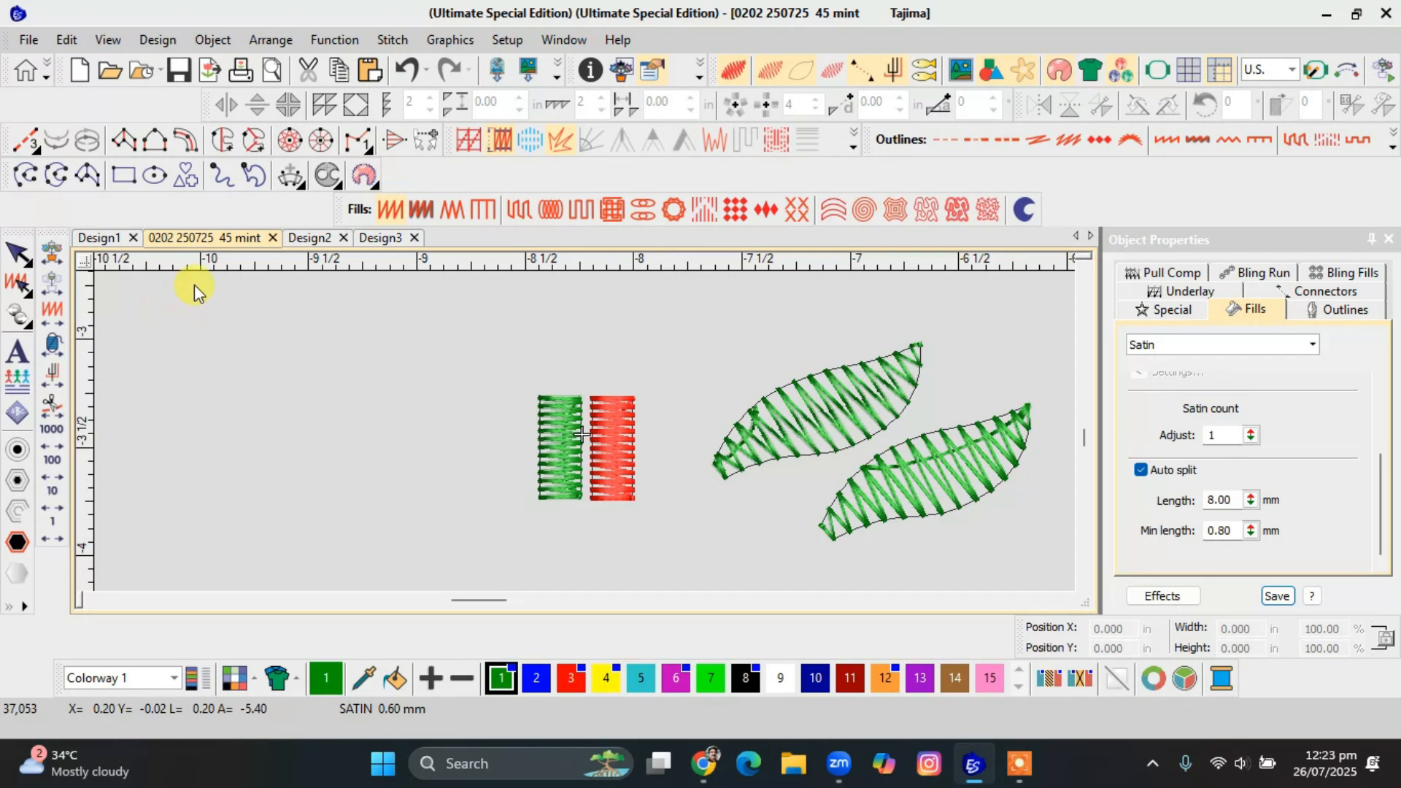
pyautogui.click(306, 142)
pyautogui.click(259, 370)
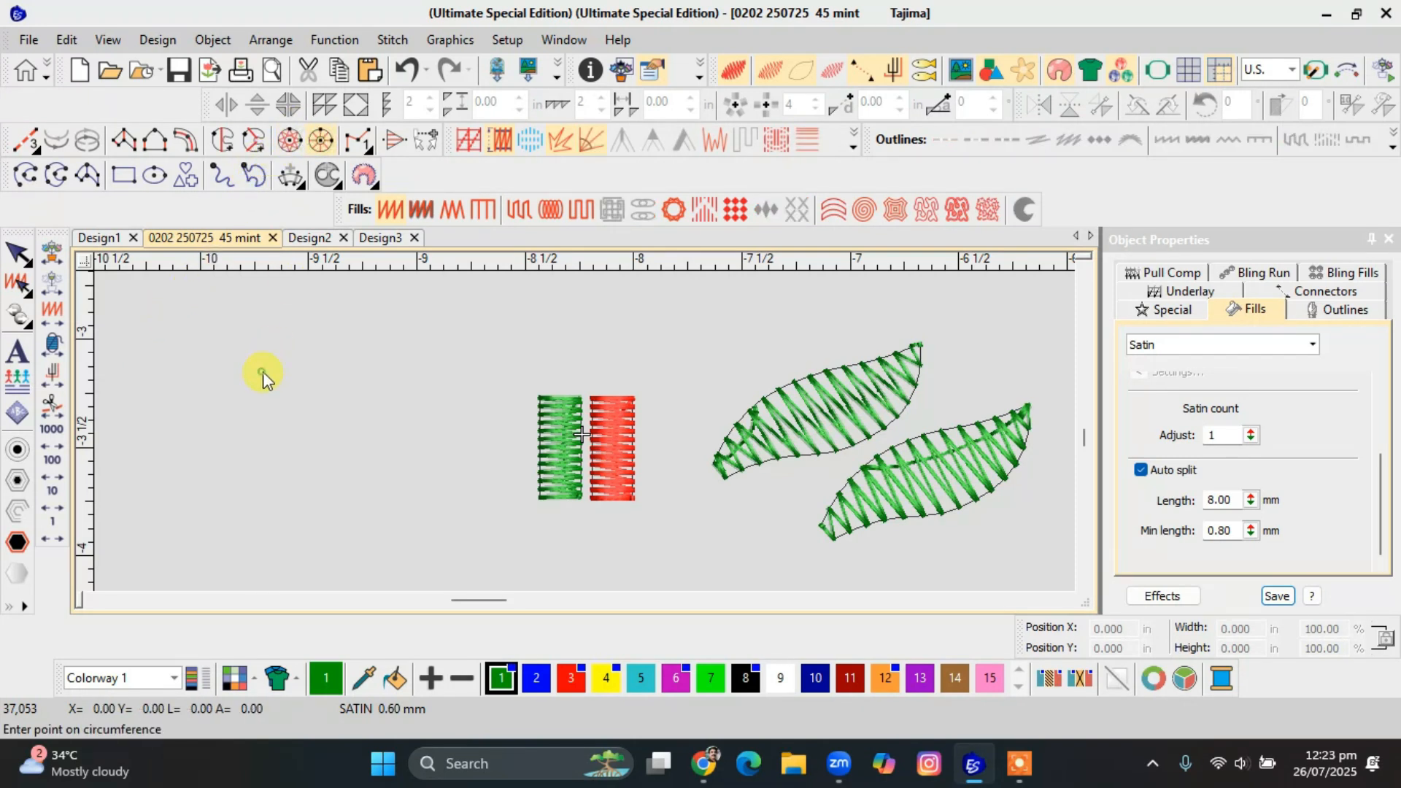
pyautogui.click(297, 428)
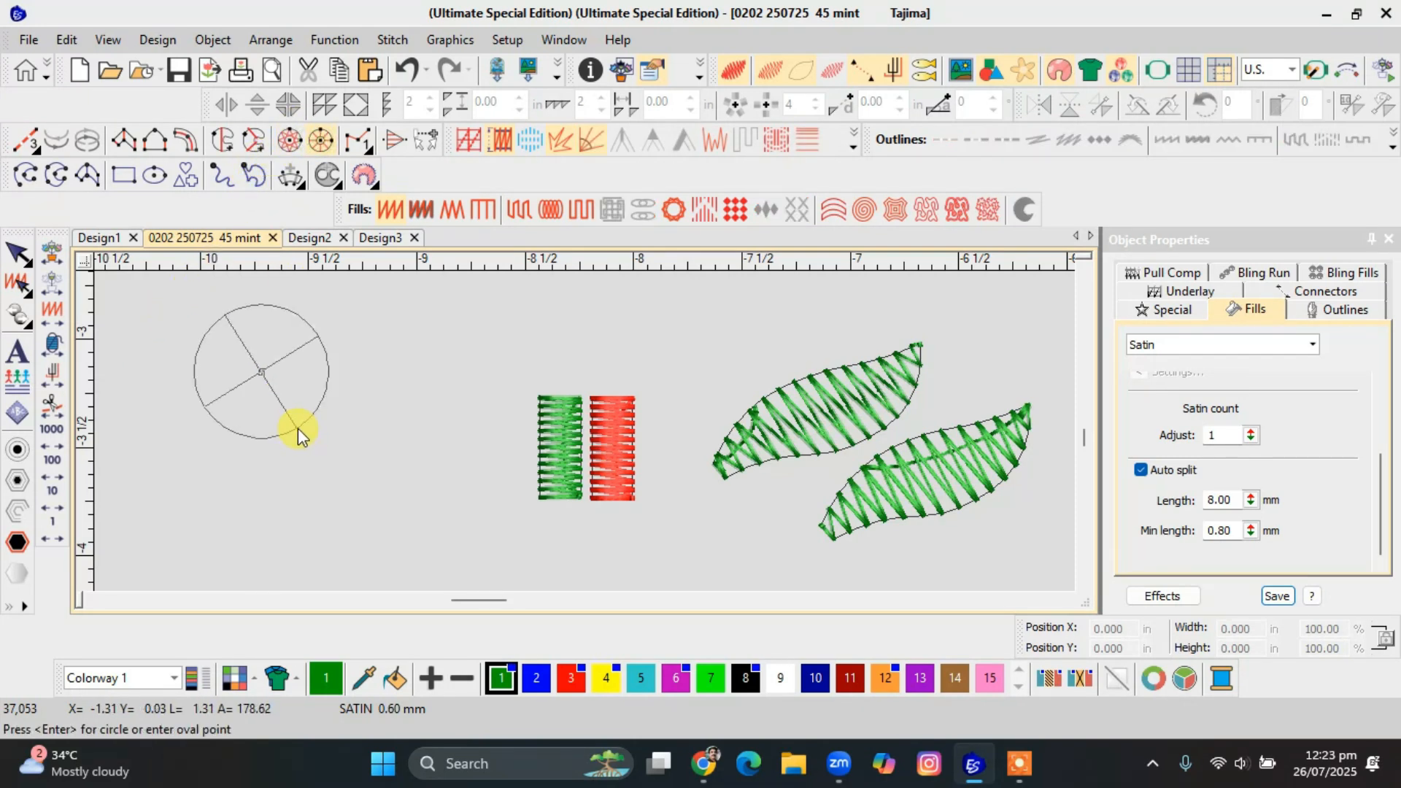
pyautogui.click(315, 454)
pyautogui.press('Return')
pyautogui.press('Escape')
pyautogui.moveTo(301, 434); pyautogui.dragTo(358, 485)
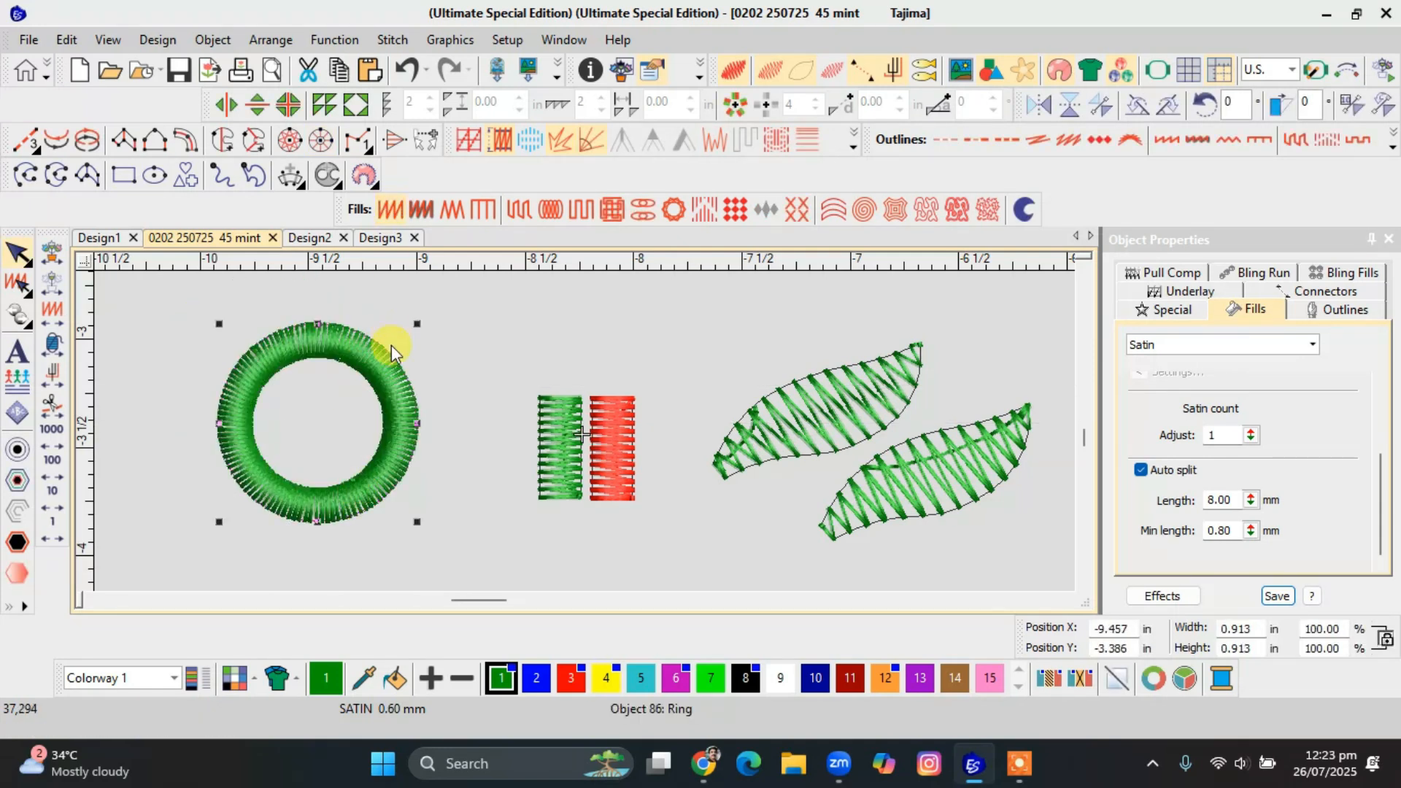
# Duplicate the ring in place, give the duplicate a Zigzag fill and colour it yellow (colour 4).
pyautogui.hotkey('ctrl', 'd')
pyautogui.click(462, 209)
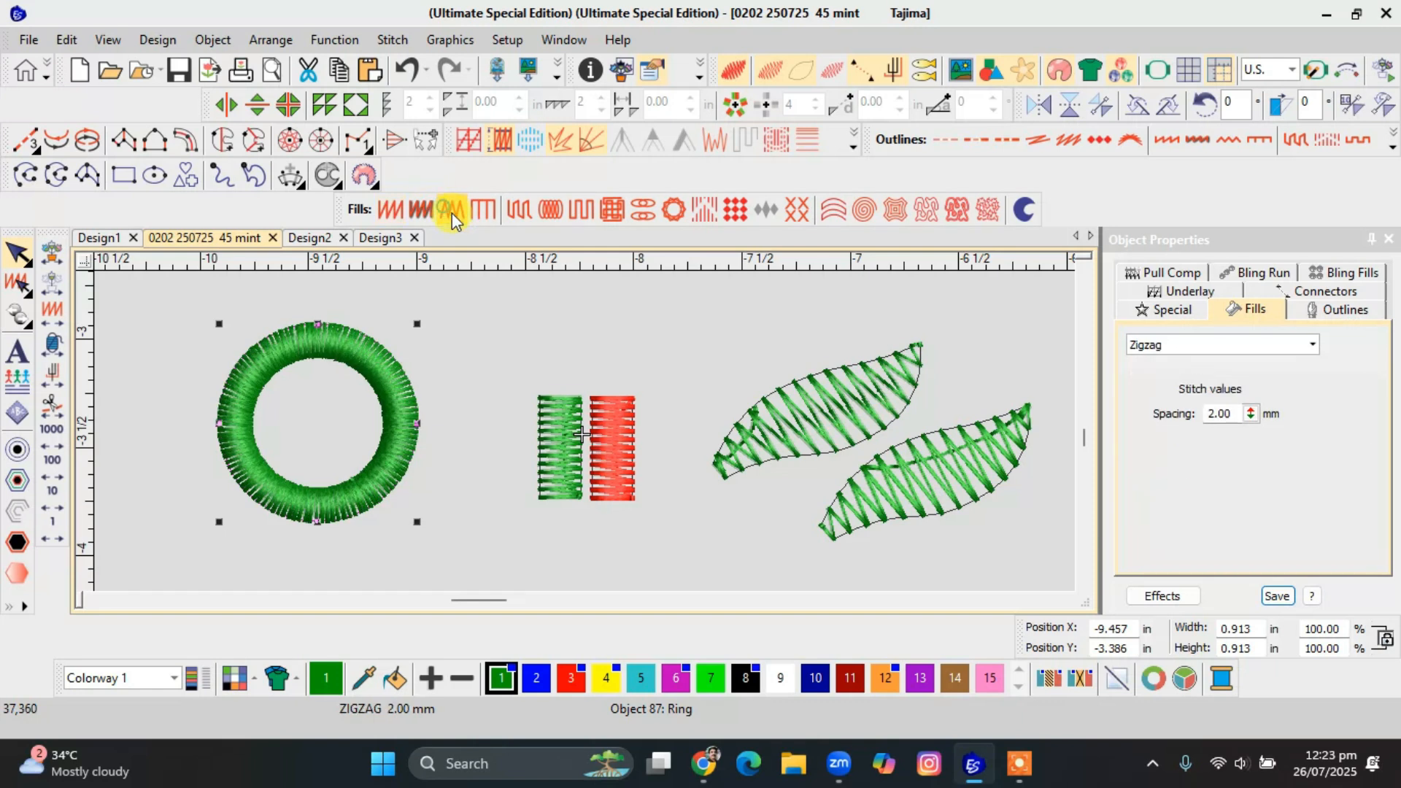
pyautogui.click(605, 678)
pyautogui.scroll(1, 216, 372)
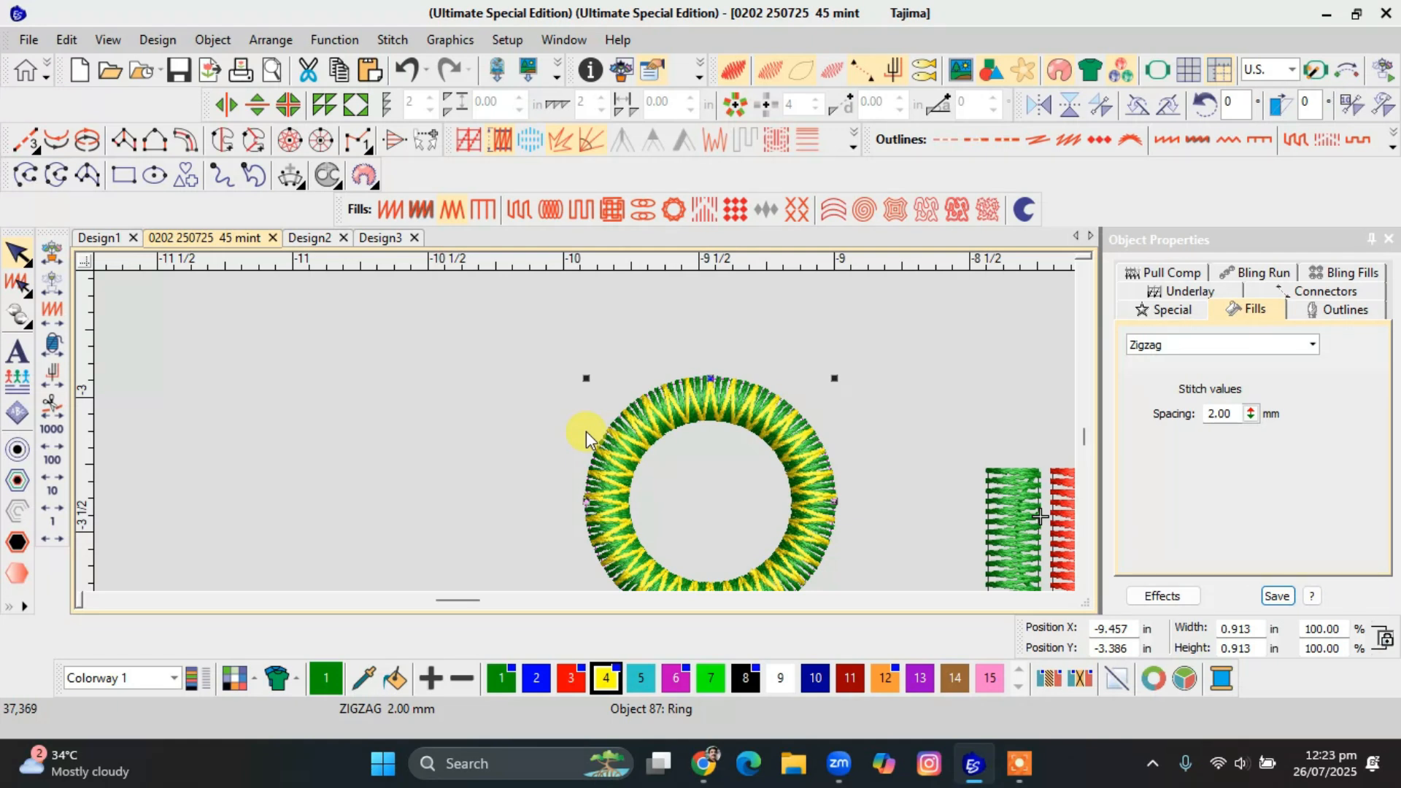
pyautogui.click(781, 676)
pyautogui.click(606, 681)
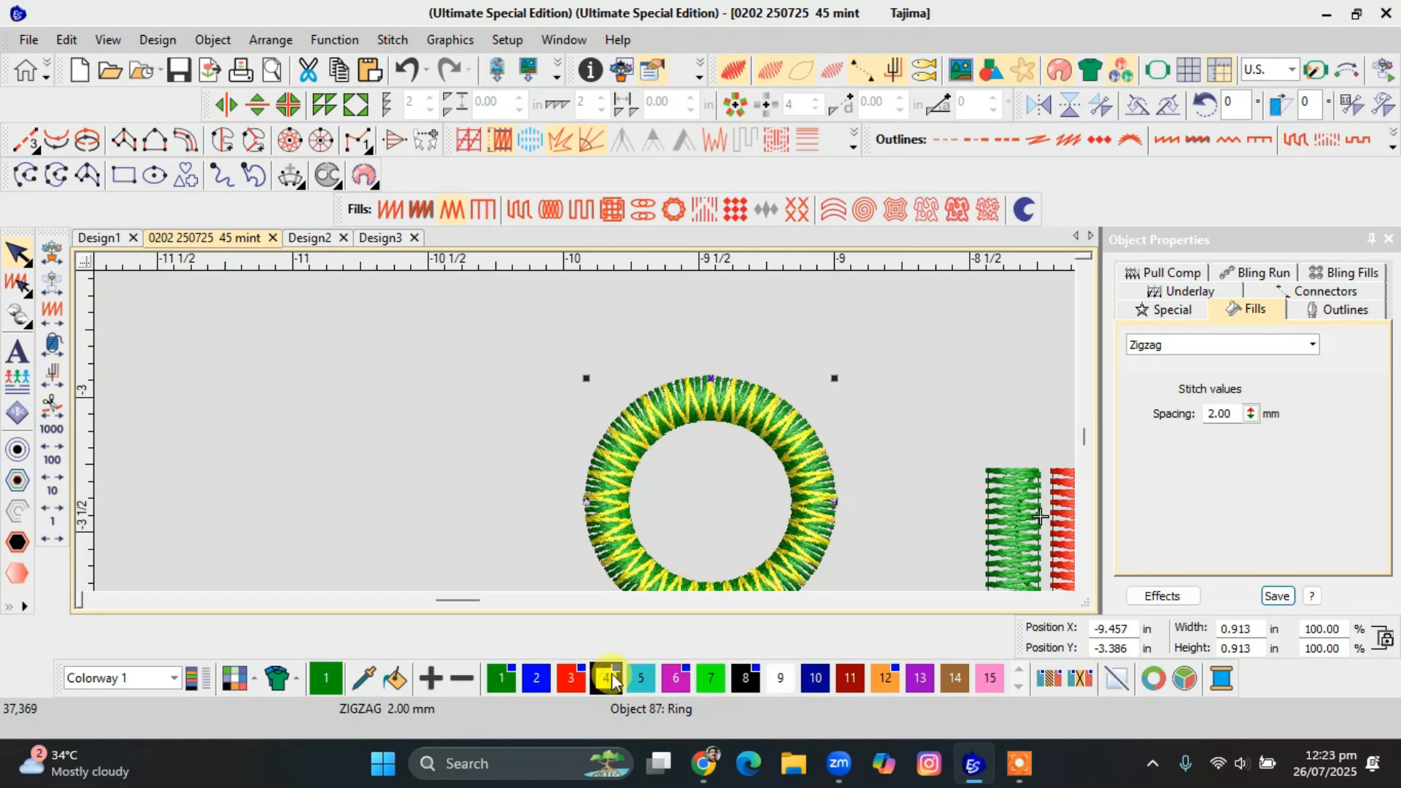
# Set the yellow ring's Zigzag spacing to 5.00 mm.
pyautogui.doubleClick(1235, 415)
pyautogui.write('5')
pyautogui.press('Return')
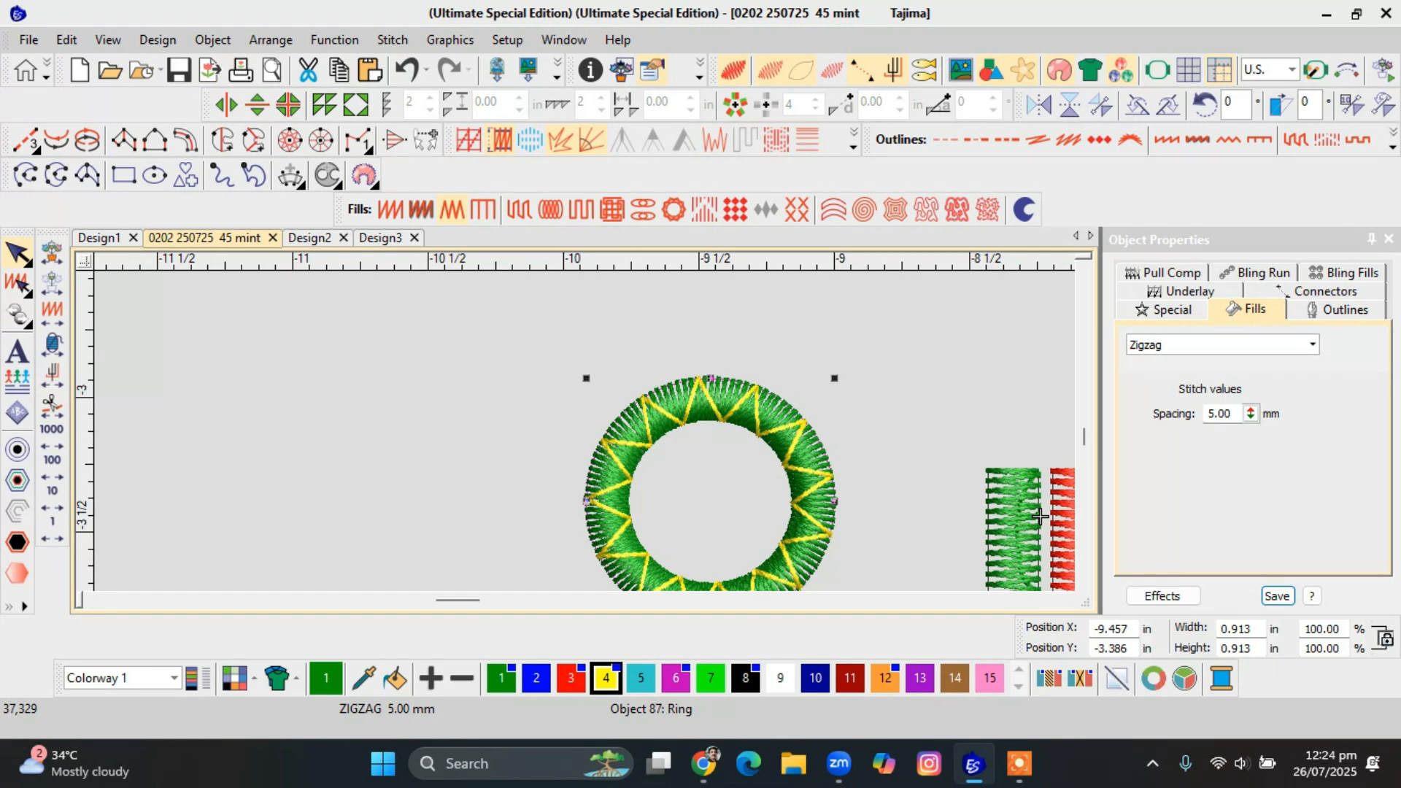
pyautogui.click(917, 440)
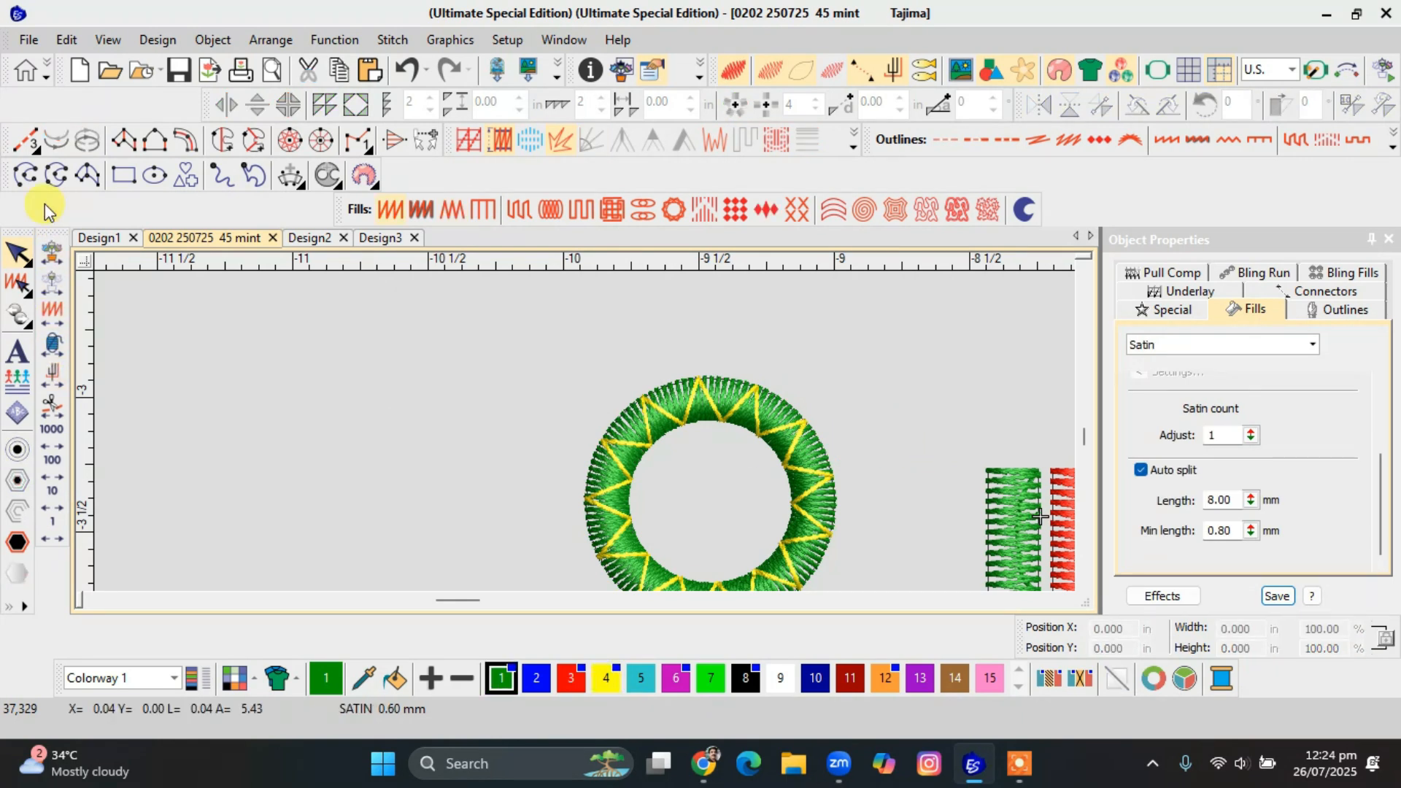
# Draw a small green star shape about 0.13 in wide in the empty area beside the ring.
pyautogui.click(289, 139)
pyautogui.click(268, 419)
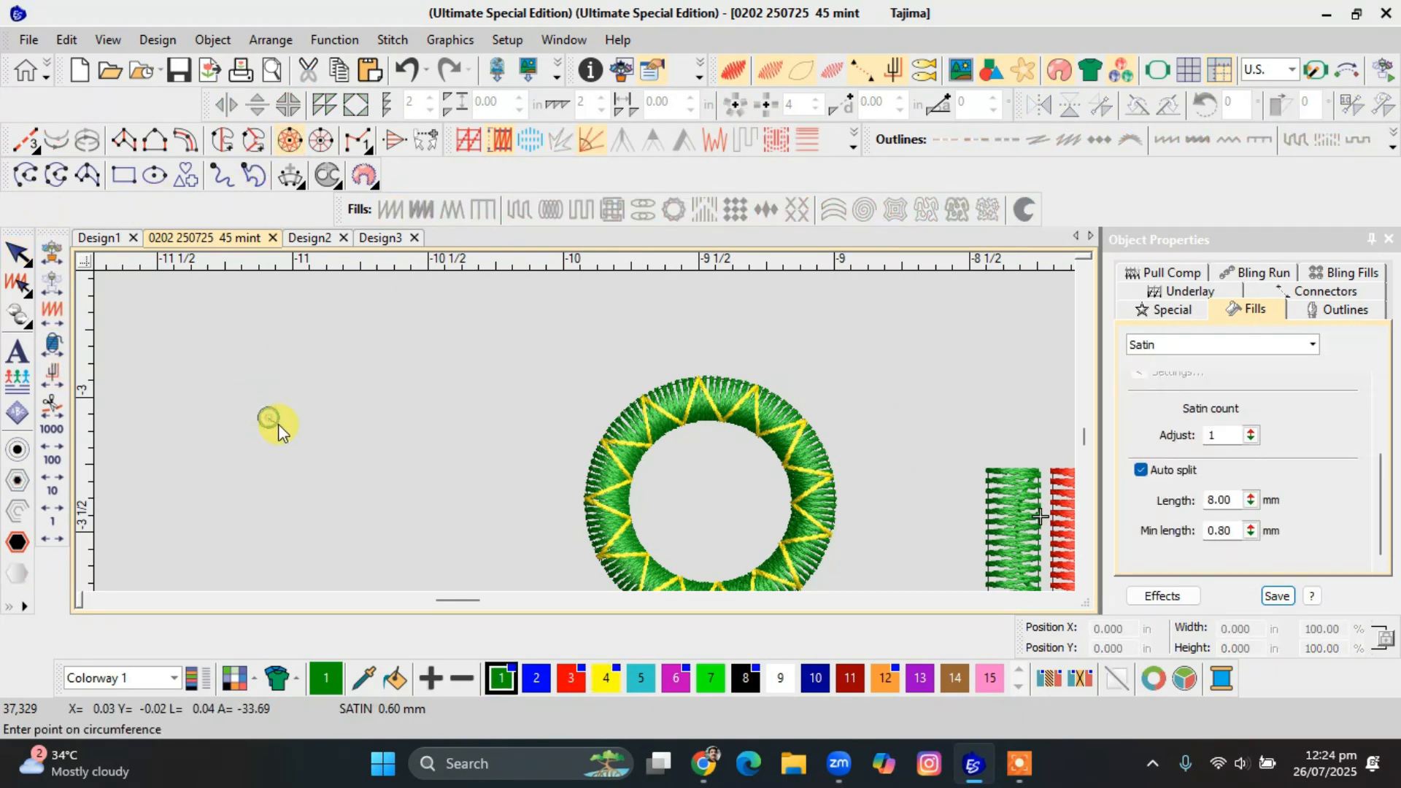
pyautogui.click(282, 430)
pyautogui.press('Return')
pyautogui.press('Escape')
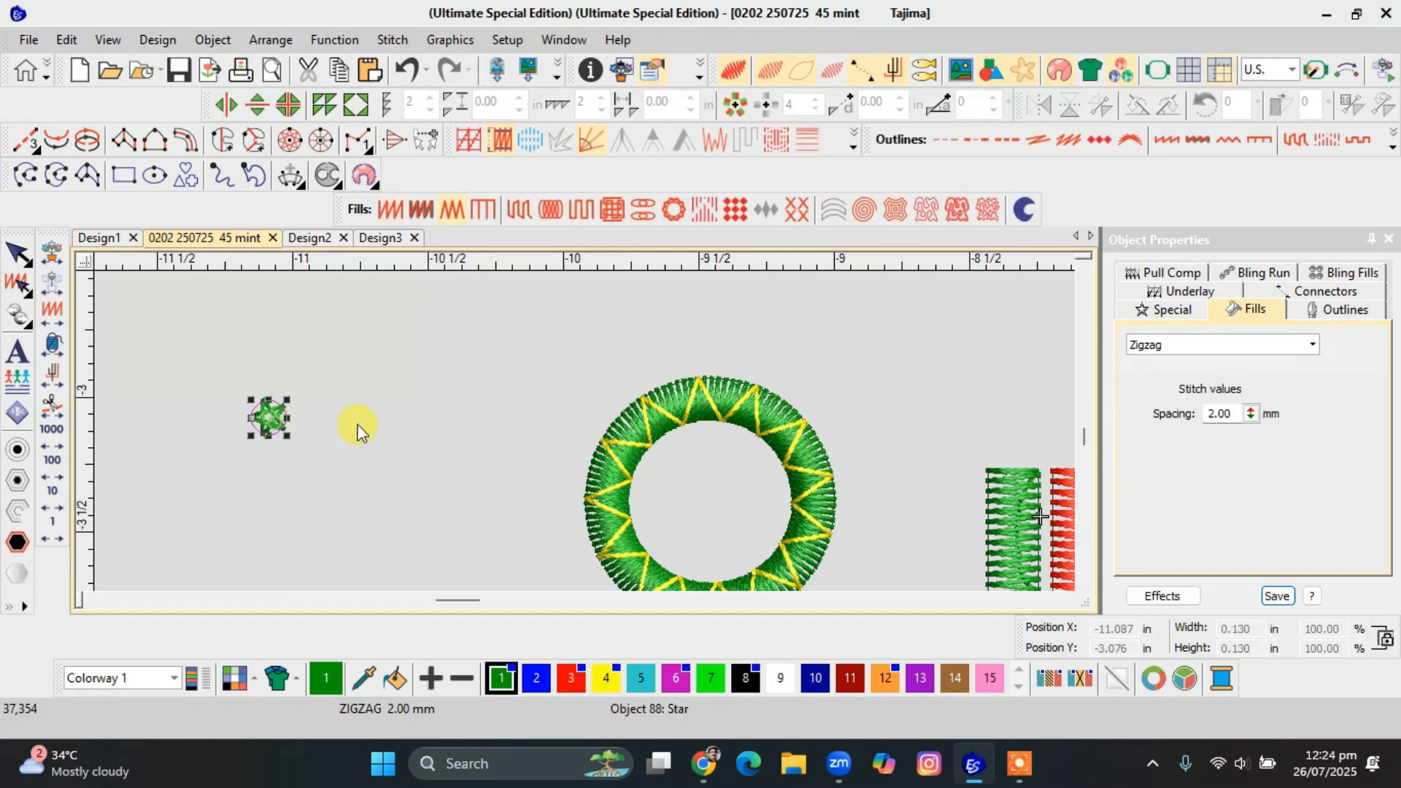
# Set the small star's Zigzag fill spacing to 0.90 mm.
pyautogui.doubleClick(1219, 414)
pyautogui.write('.')
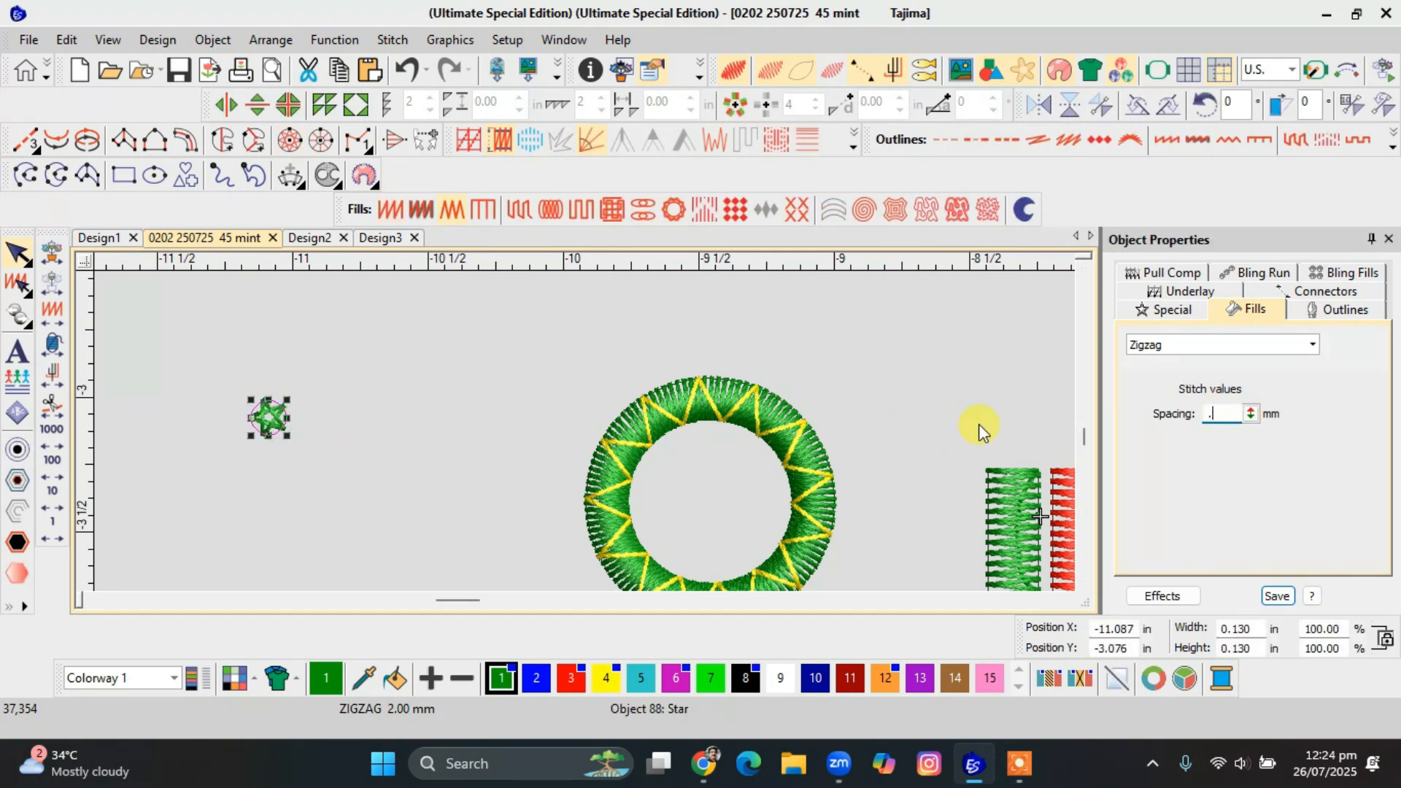
pyautogui.write('9')
pyautogui.click(978, 420)
# Copy the small star onto the ring's upper-right outer edge and colour the copy yellow (colour 4).
pyautogui.click(265, 413)
pyautogui.moveTo(265, 412); pyautogui.dragTo(819, 408)
pyautogui.click(570, 678)
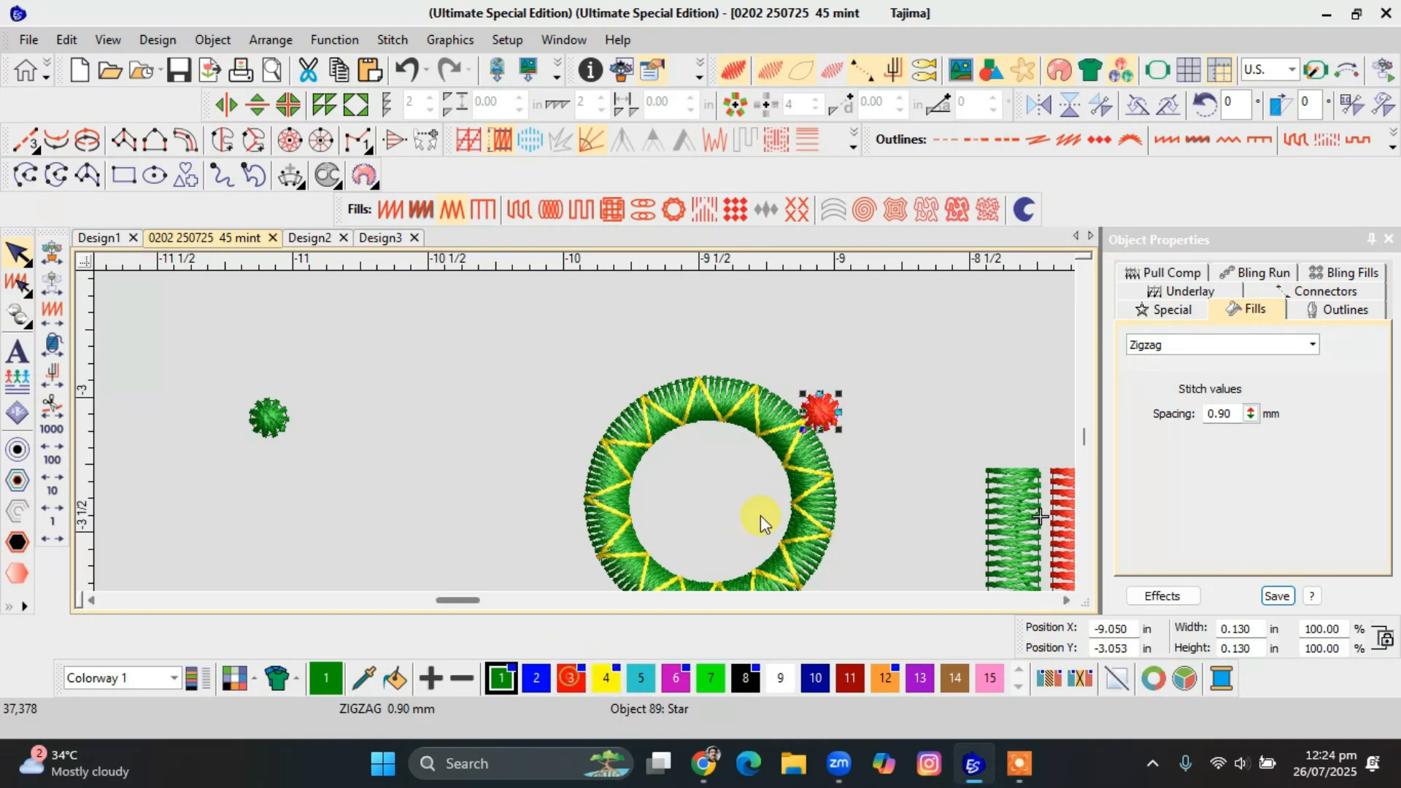
pyautogui.scroll(2, 760, 515)
pyautogui.click(606, 678)
# Place more copies of the yellow star down the ring's right outer edge to make a row of five.
pyautogui.moveTo(570, 367); pyautogui.dragTo(548, 553)
pyautogui.scroll(-2, 585, 431)
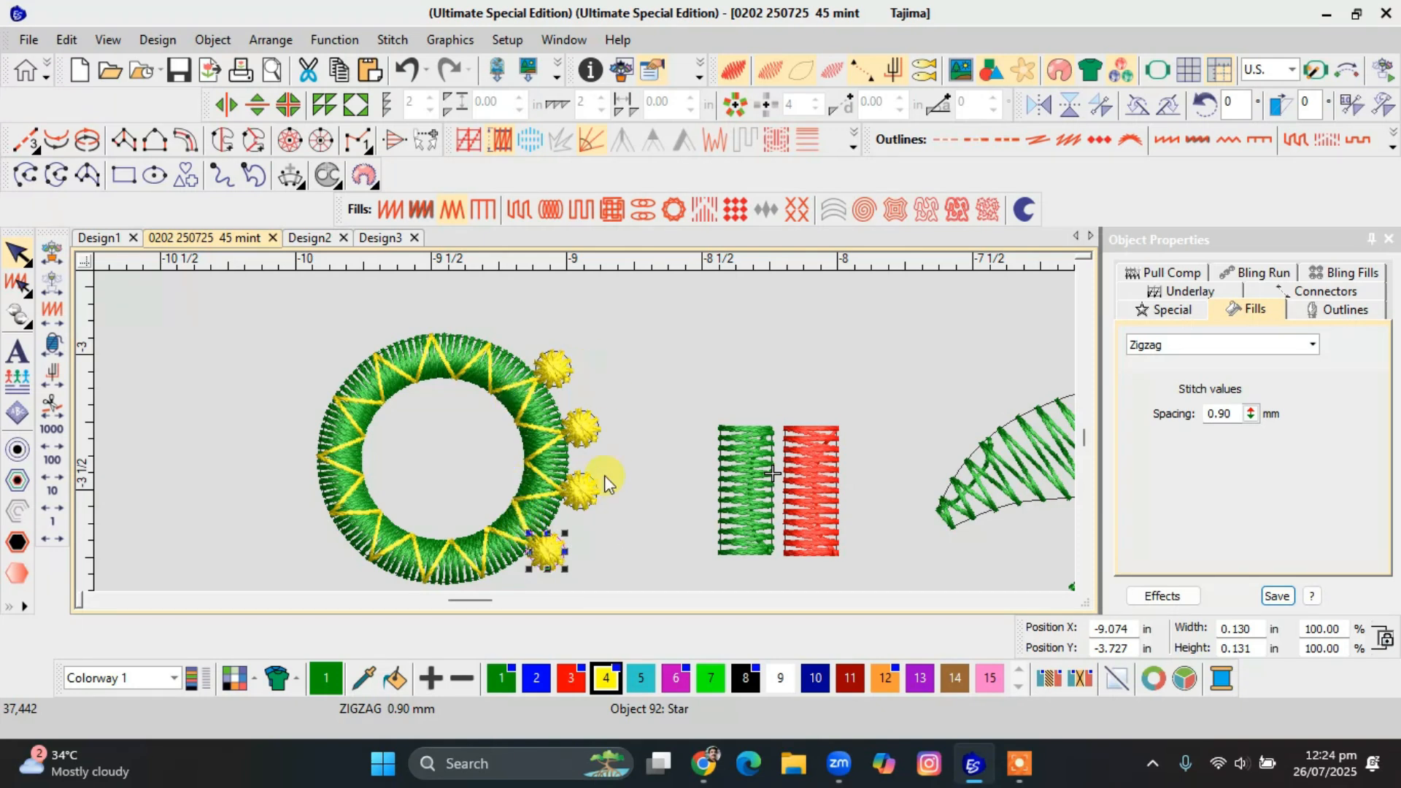
pyautogui.moveTo(550, 558); pyautogui.dragTo(523, 523)
# Set the Zigzag spacing of the yellow ring to 5.37 mm.
pyautogui.click(496, 492)
pyautogui.click(497, 489)
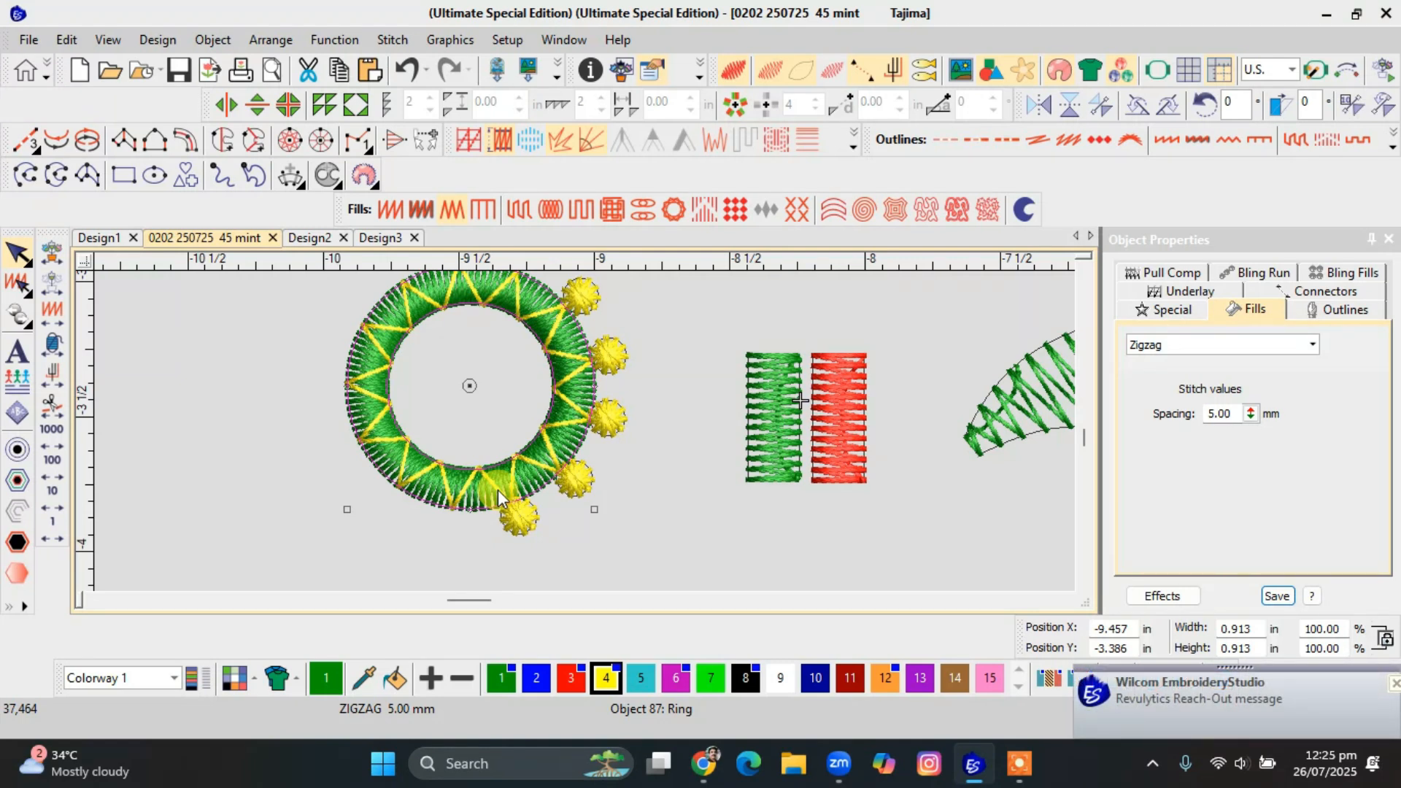
pyautogui.press('Escape')
pyautogui.click(497, 489)
pyautogui.moveTo(1250, 414); pyautogui.dragTo(1249, 416)
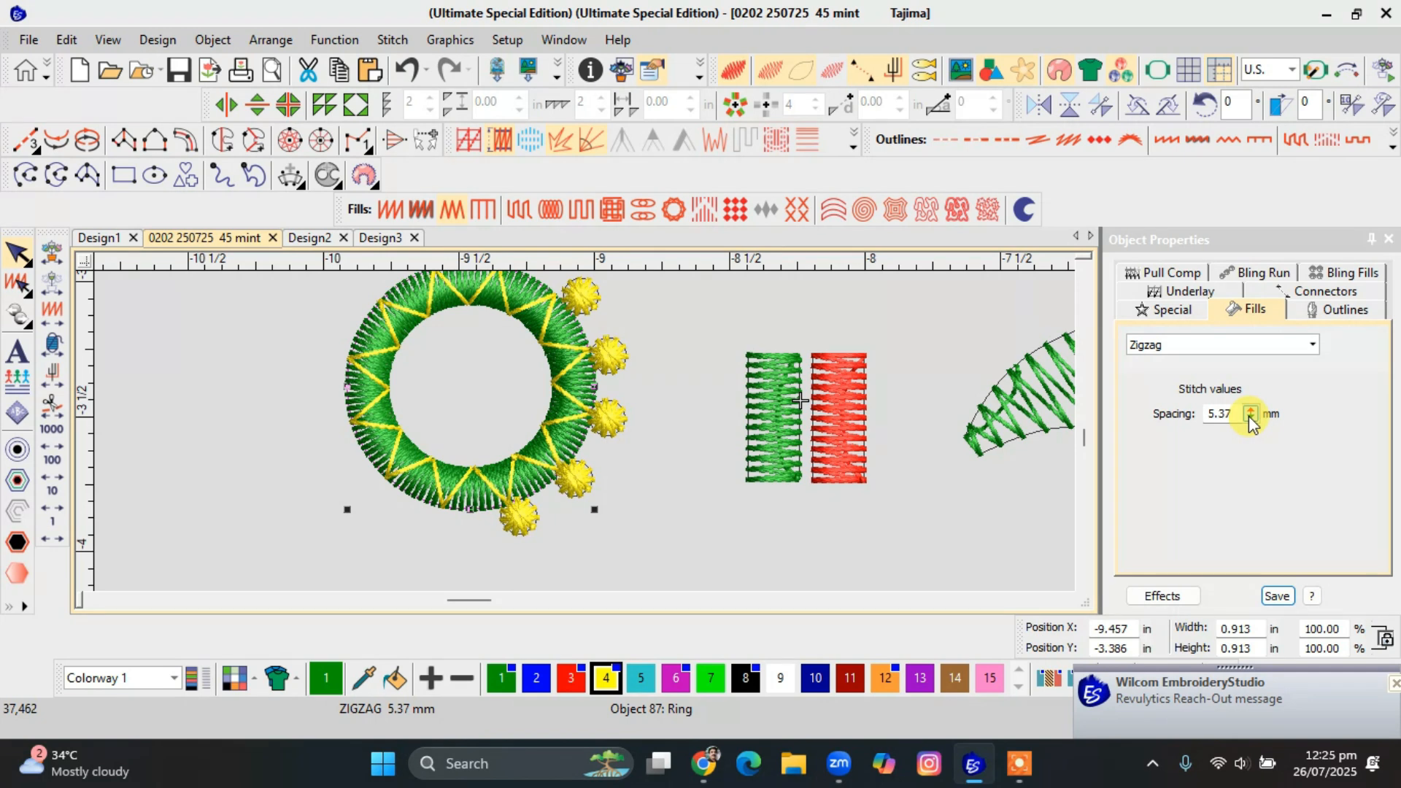
pyautogui.press('Escape')
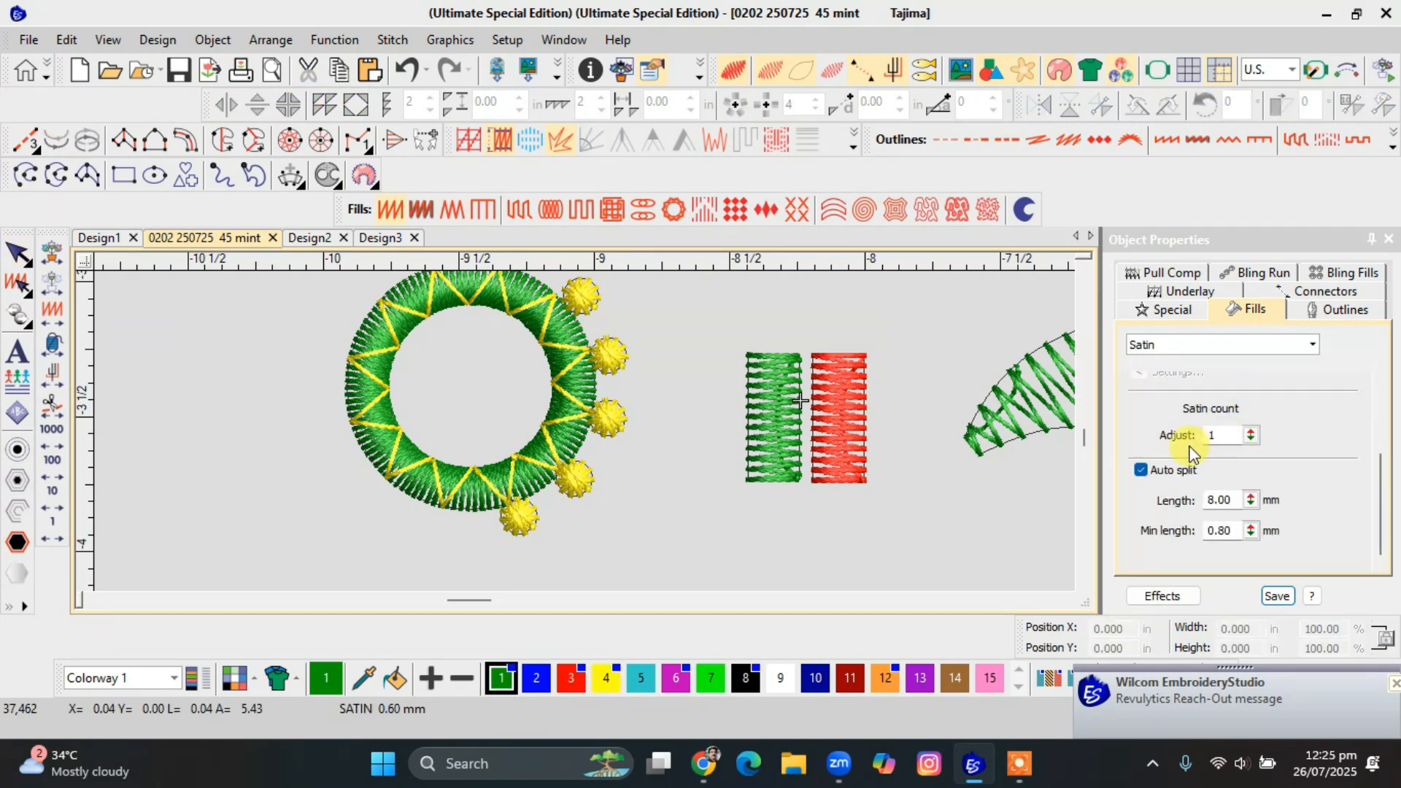
# Place copies of the yellow Zigzag ring in the empty area to the left of the star-edged ring.
pyautogui.scroll(-1, 481, 399)
pyautogui.click(452, 499)
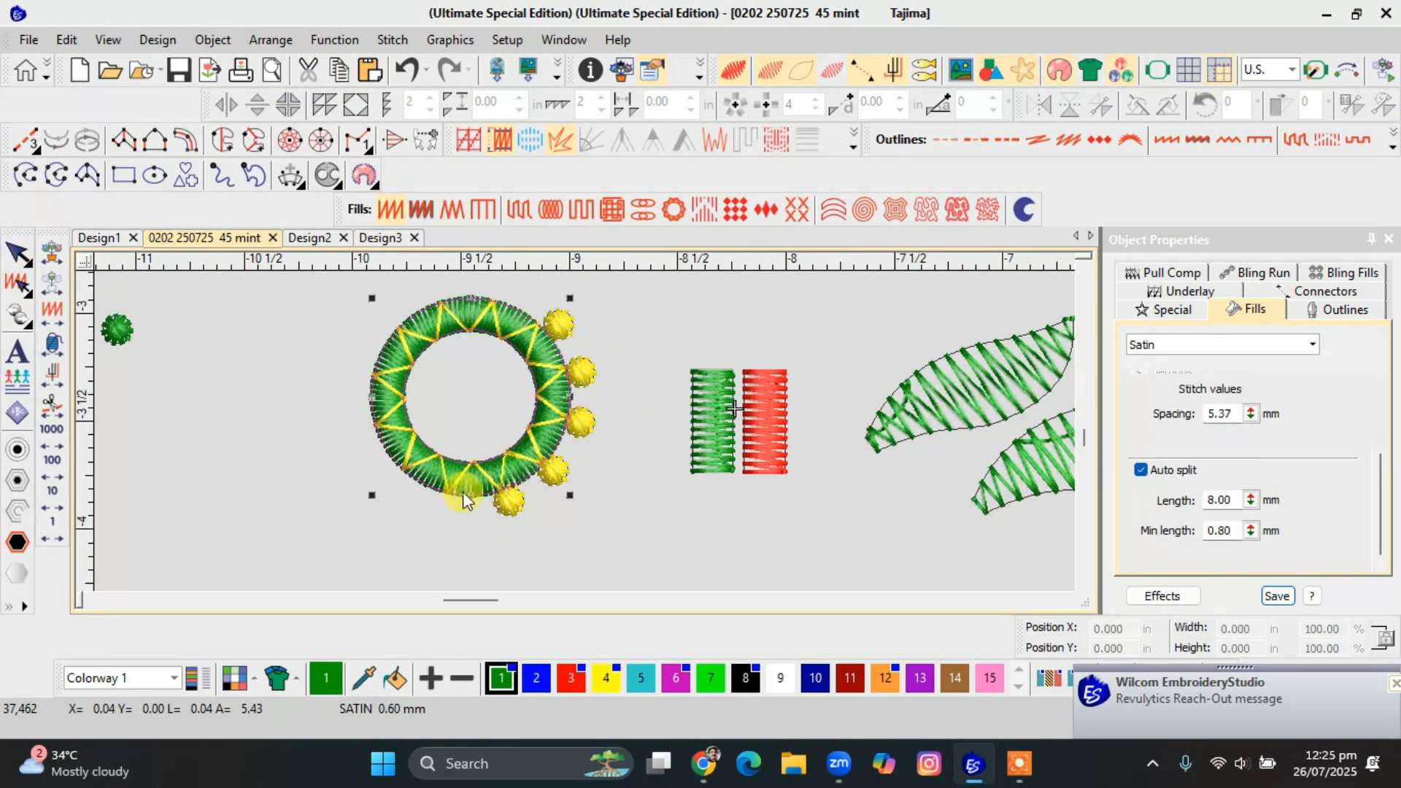
pyautogui.moveTo(452, 499); pyautogui.dragTo(199, 540)
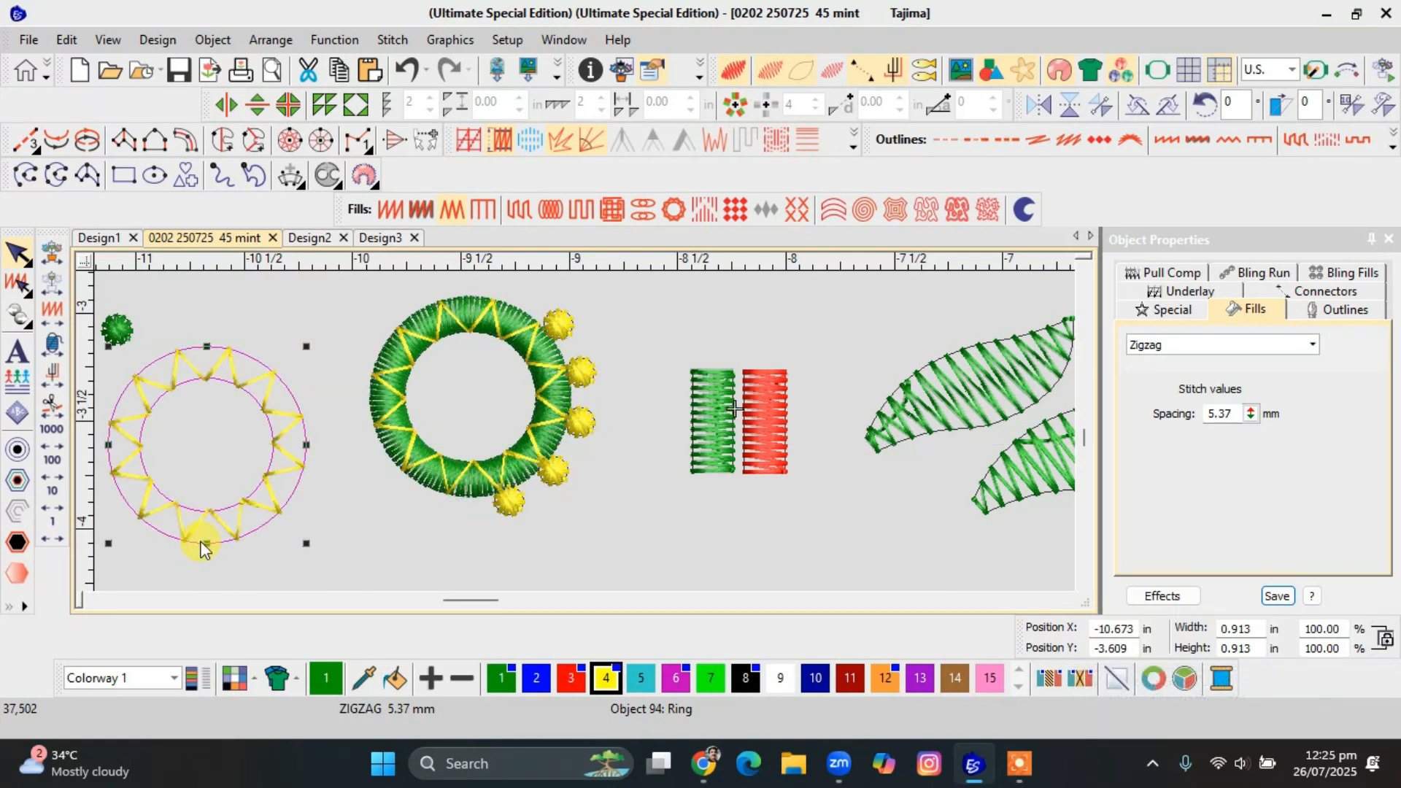
pyautogui.click(275, 507)
pyautogui.hotkey('ctrl', 'z')
pyautogui.hotkey('ctrl', 'y')
# Change the nearer copied ring to Satin fill, duplicate it in place and colour the duplicate green (colour 1).
pyautogui.click(390, 209)
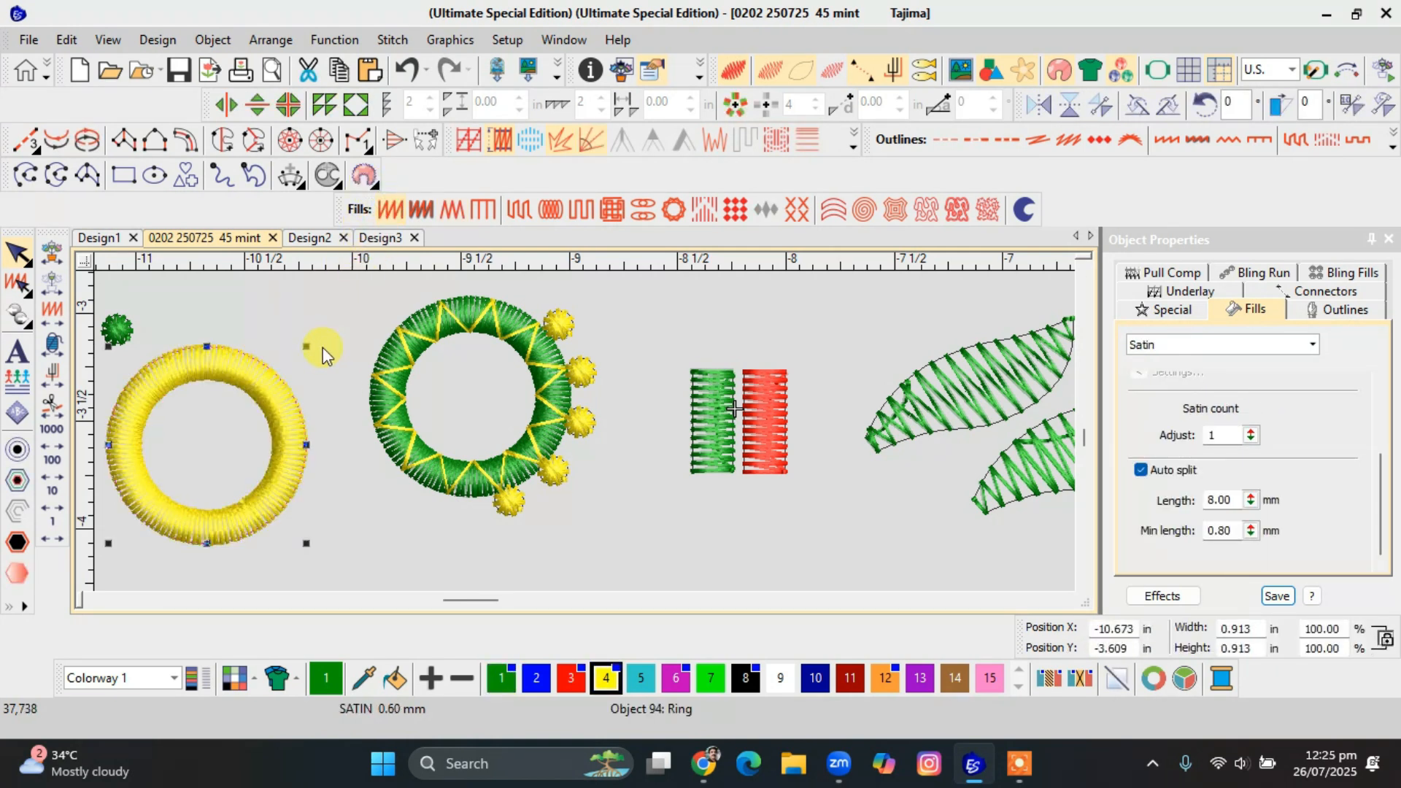
pyautogui.click(501, 679)
pyautogui.click(501, 684)
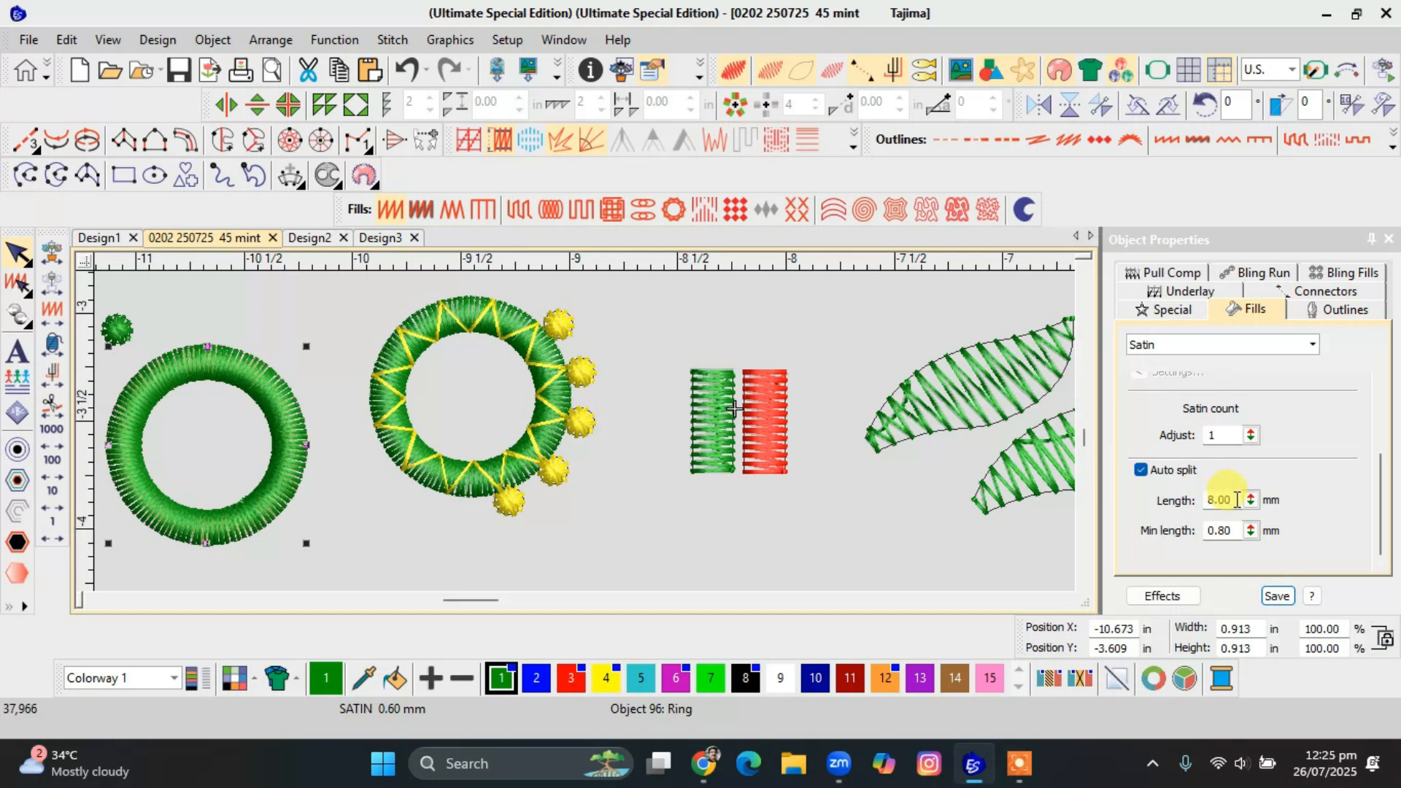
# Set the green overlay ring's Satin spacing to 5.00 mm and compare its stitches with the Zigzag rings.
pyautogui.scroll(3, 1371, 507)
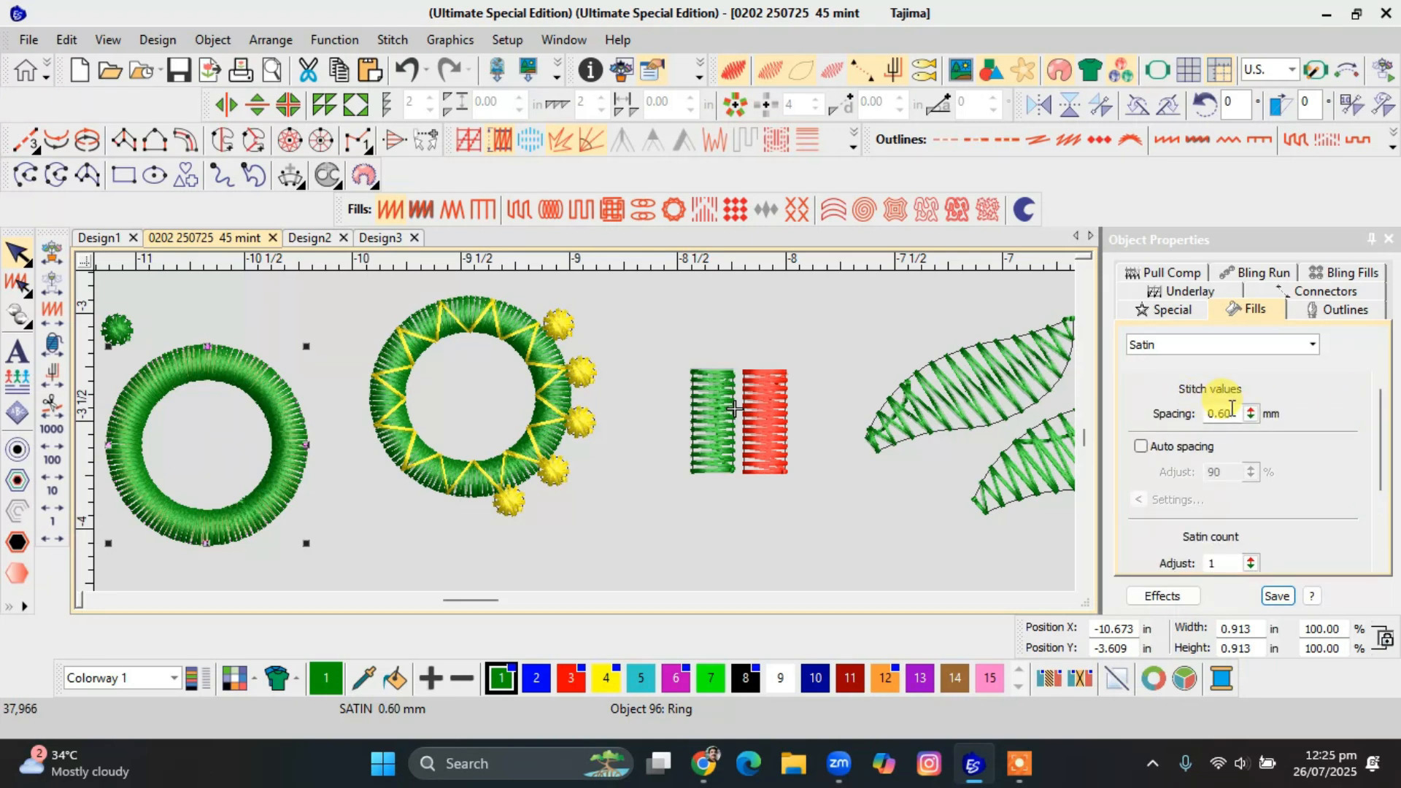
pyautogui.moveTo(1228, 413); pyautogui.dragTo(1135, 431)
pyautogui.write('5')
pyautogui.press('Return')
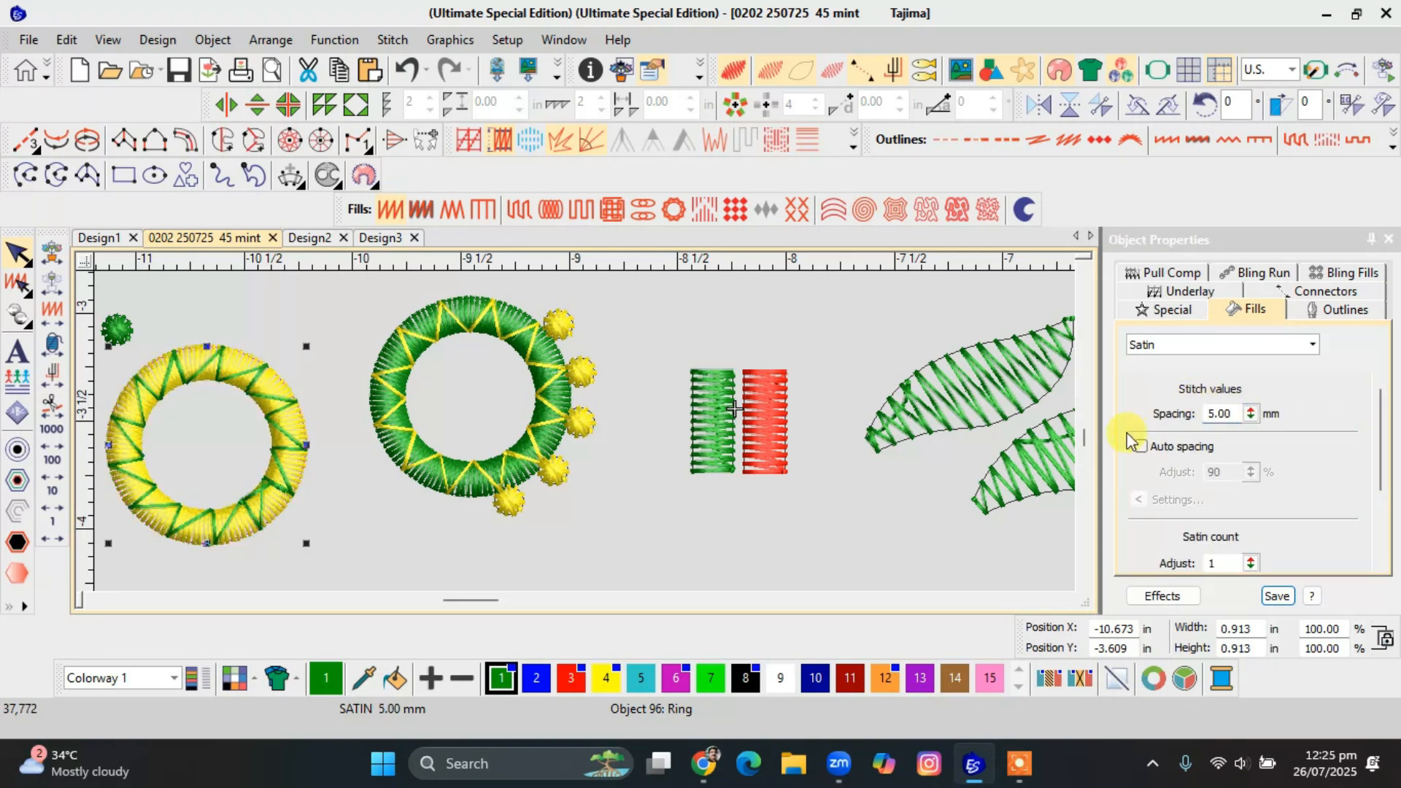
pyautogui.scroll(2, 182, 453)
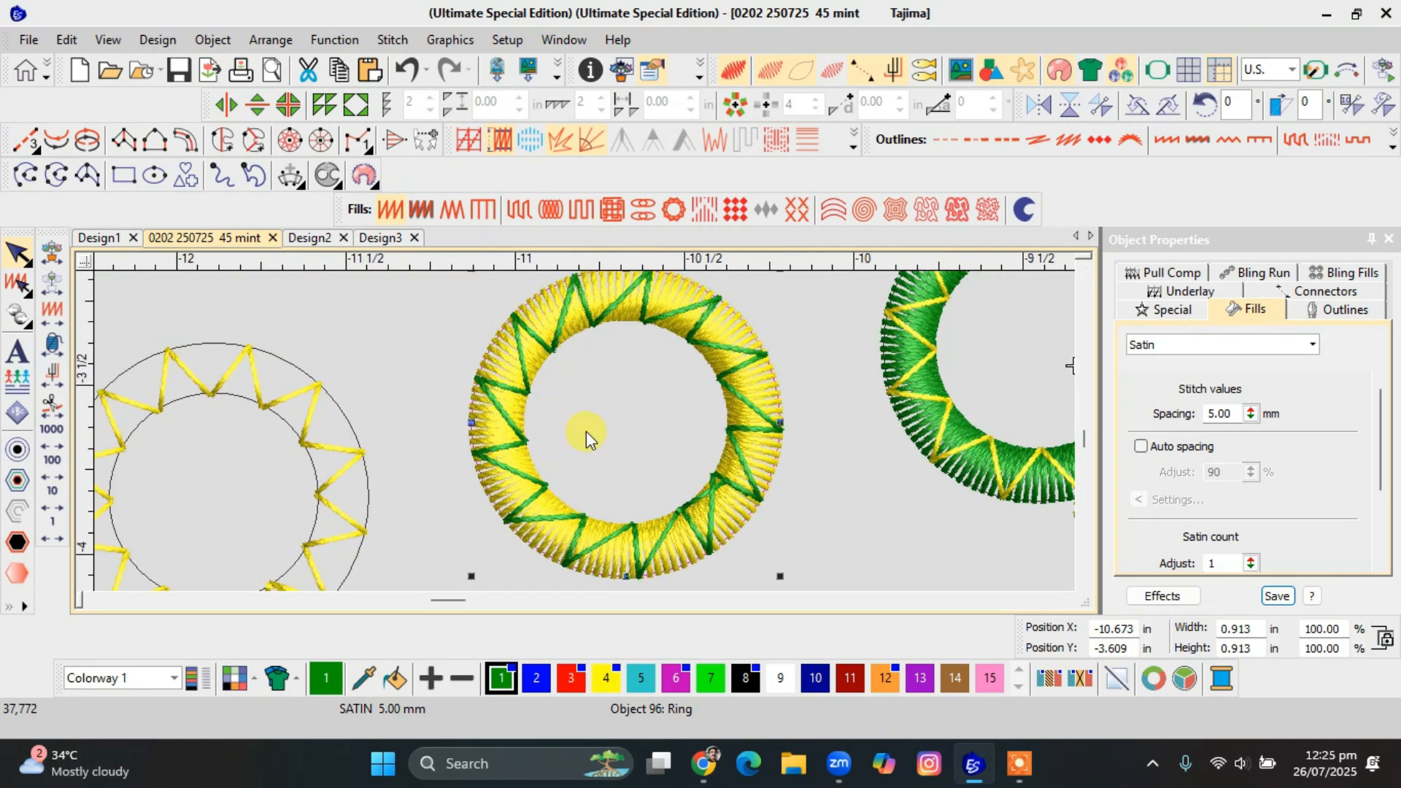
pyautogui.scroll(-1, 588, 438)
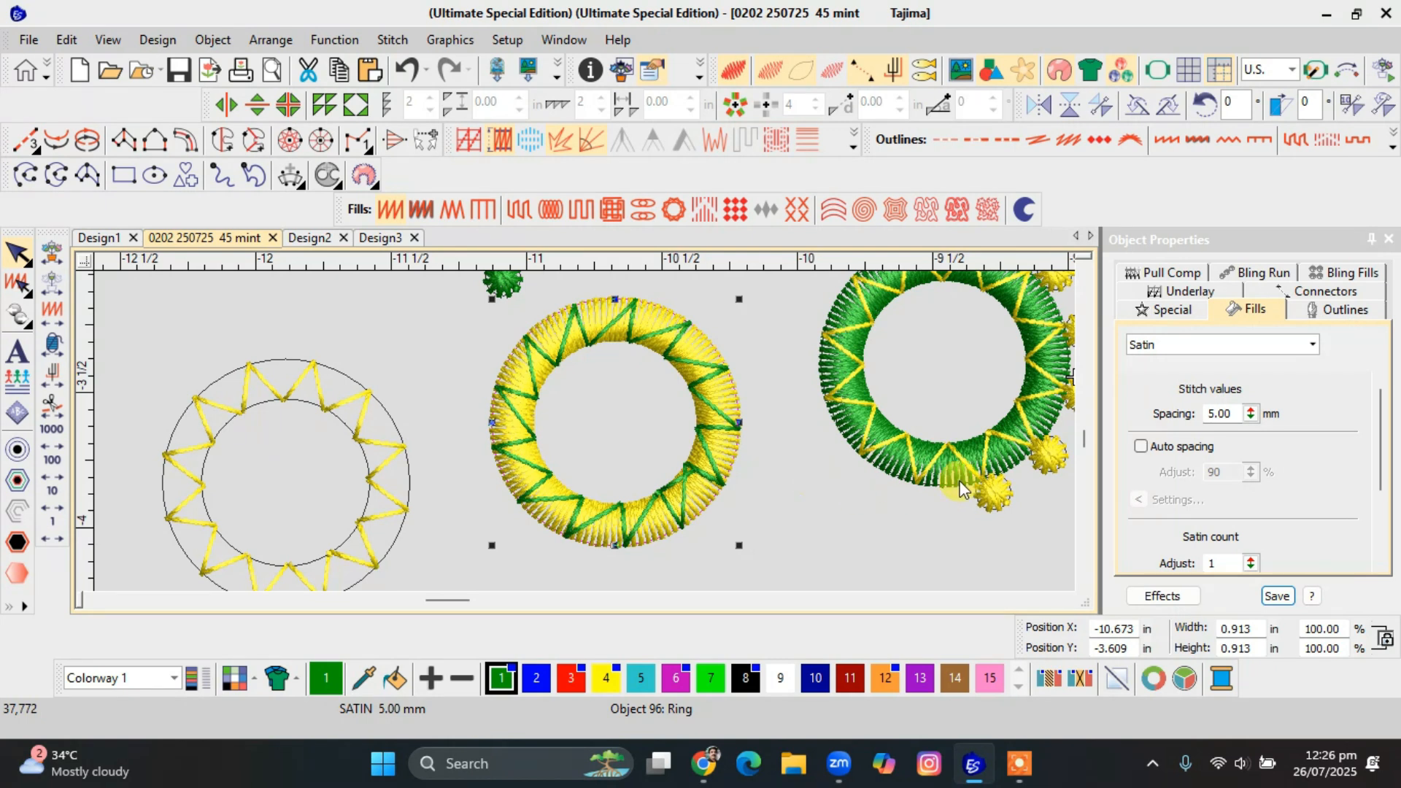
pyautogui.click(766, 483)
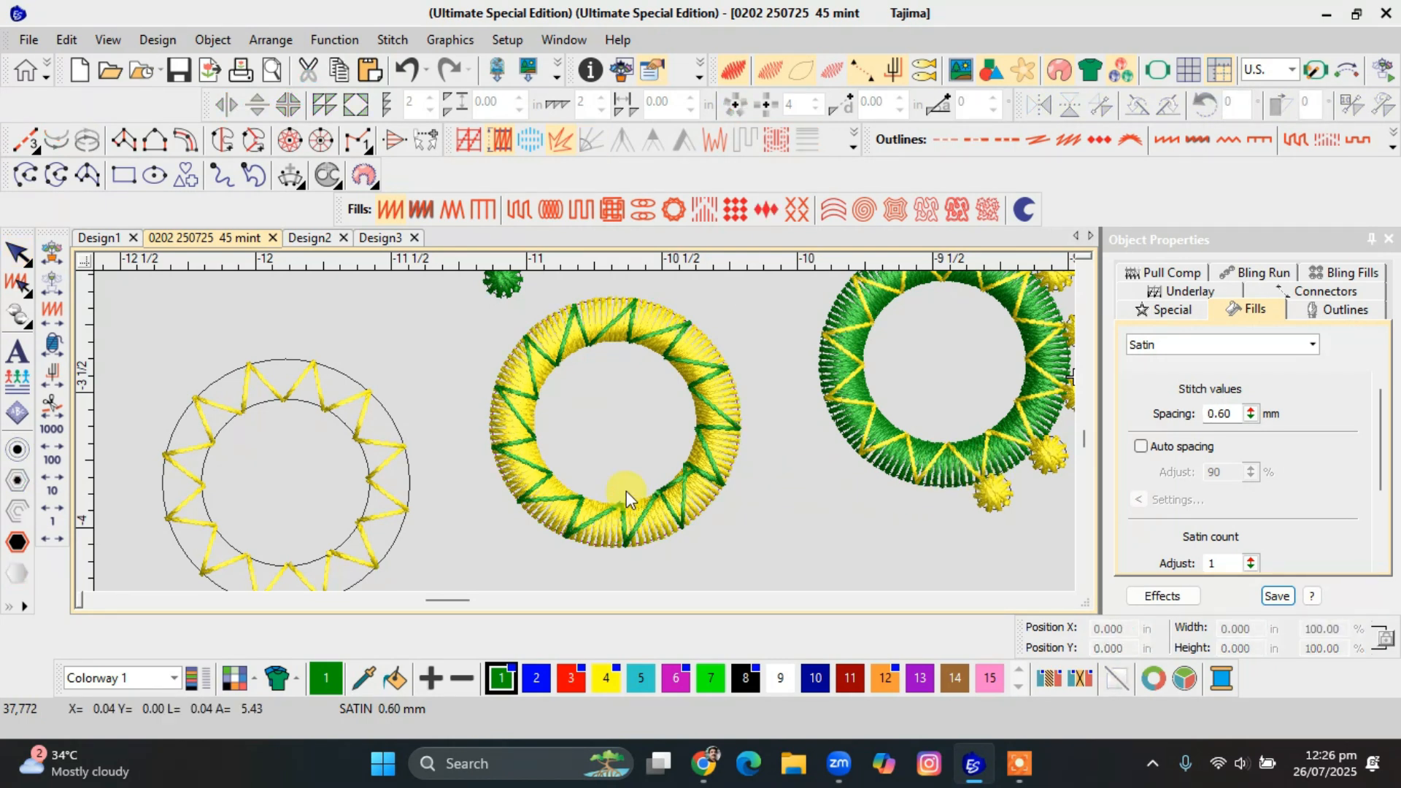
# Try the Square, Coil and E Stitch fills in turn on the green overlay ring.
pyautogui.click(687, 476)
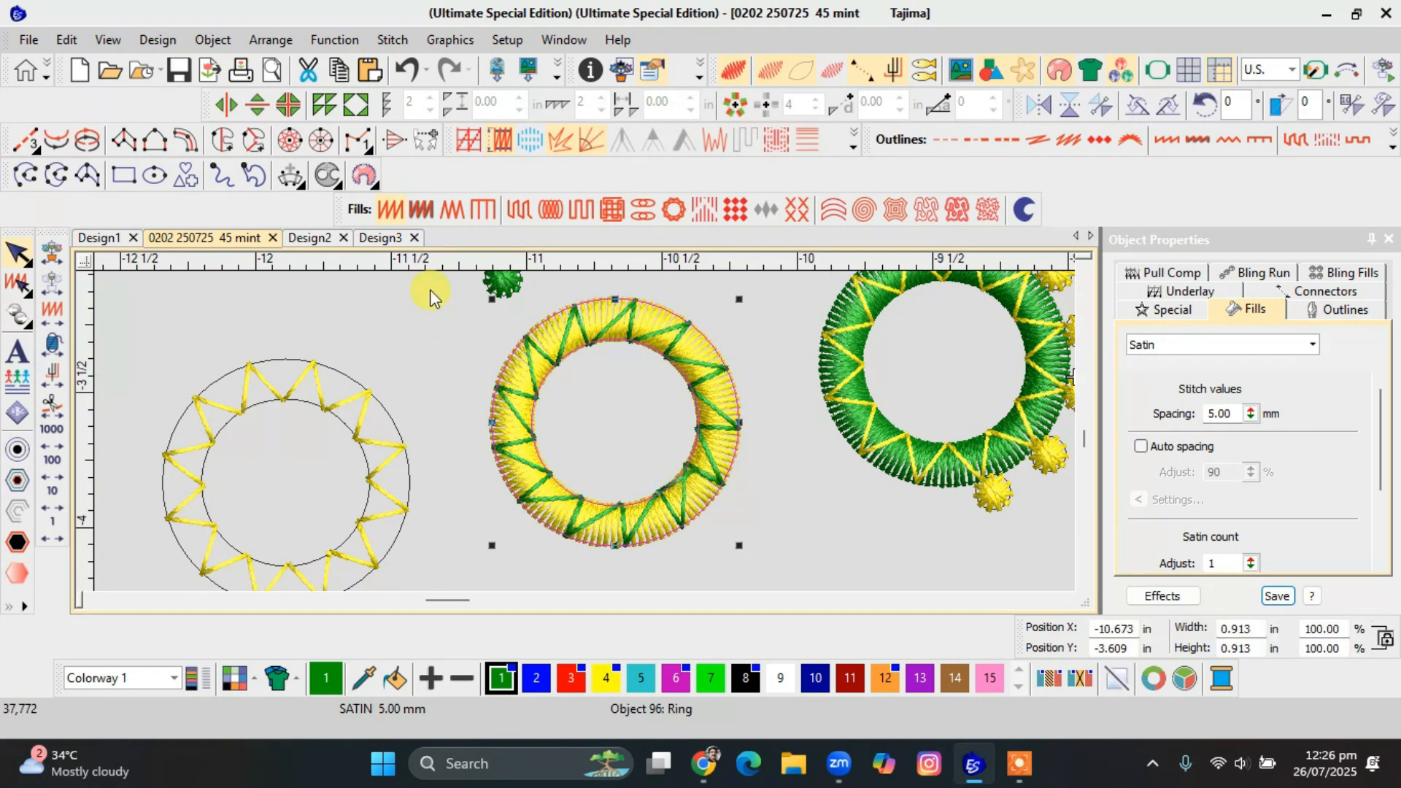
pyautogui.click(581, 211)
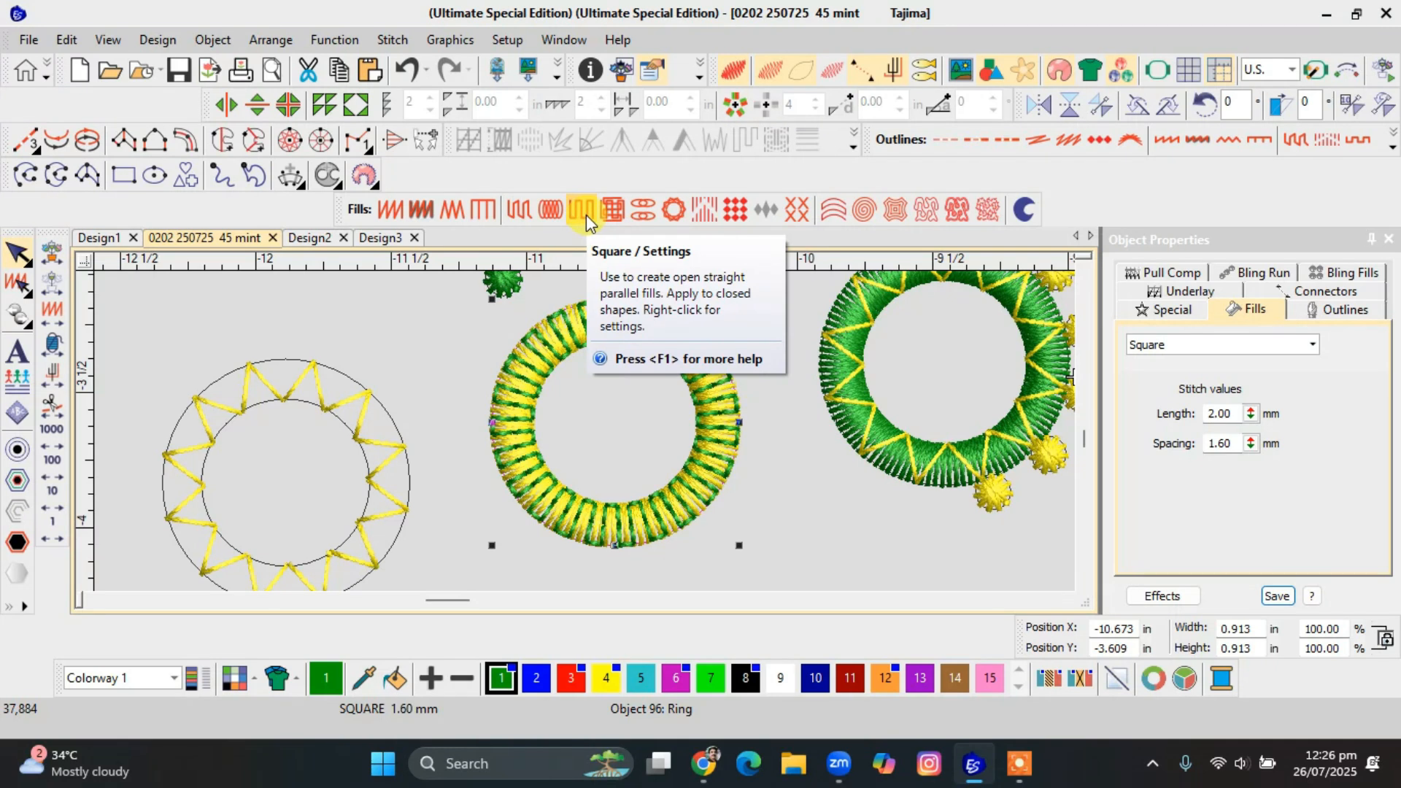
pyautogui.click(557, 217)
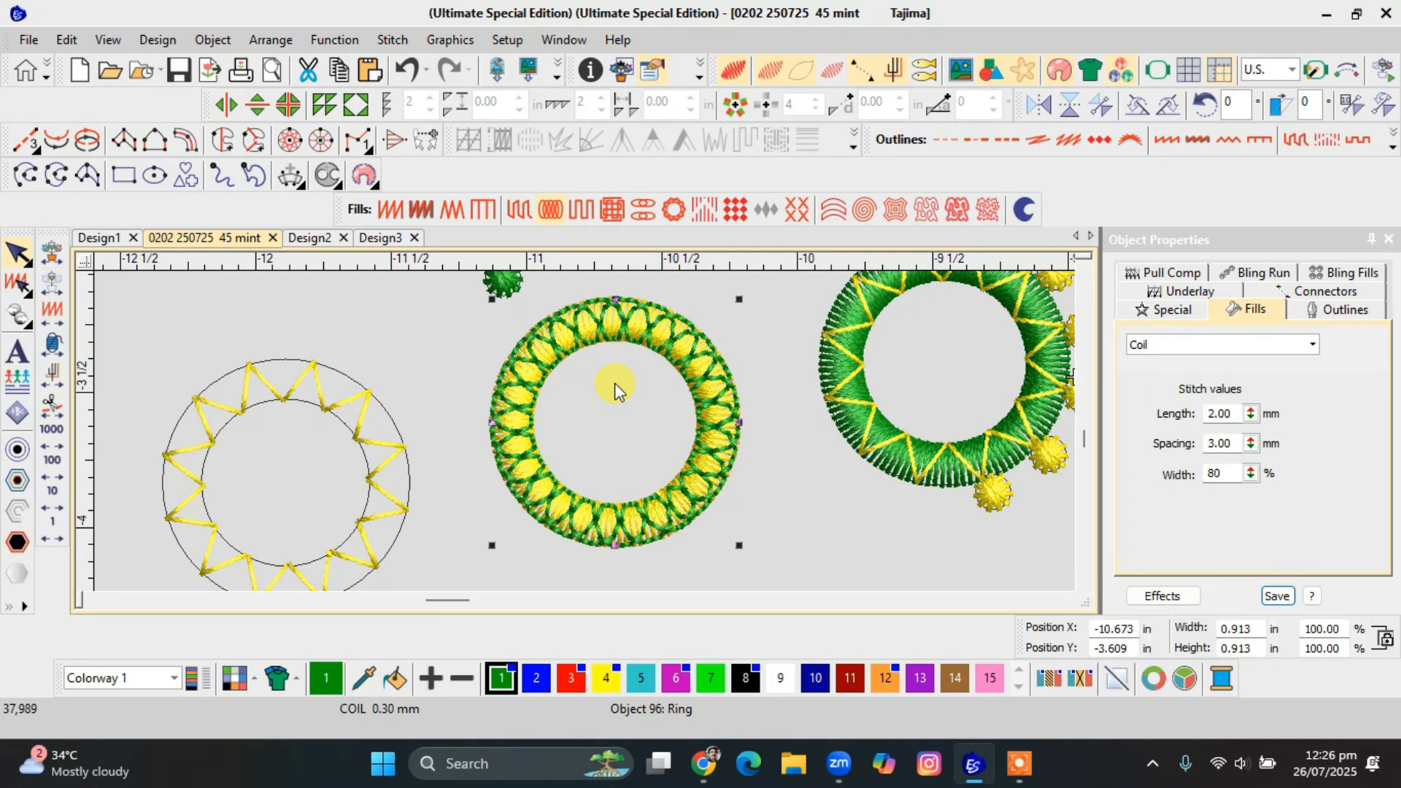
pyautogui.scroll(2, 585, 441)
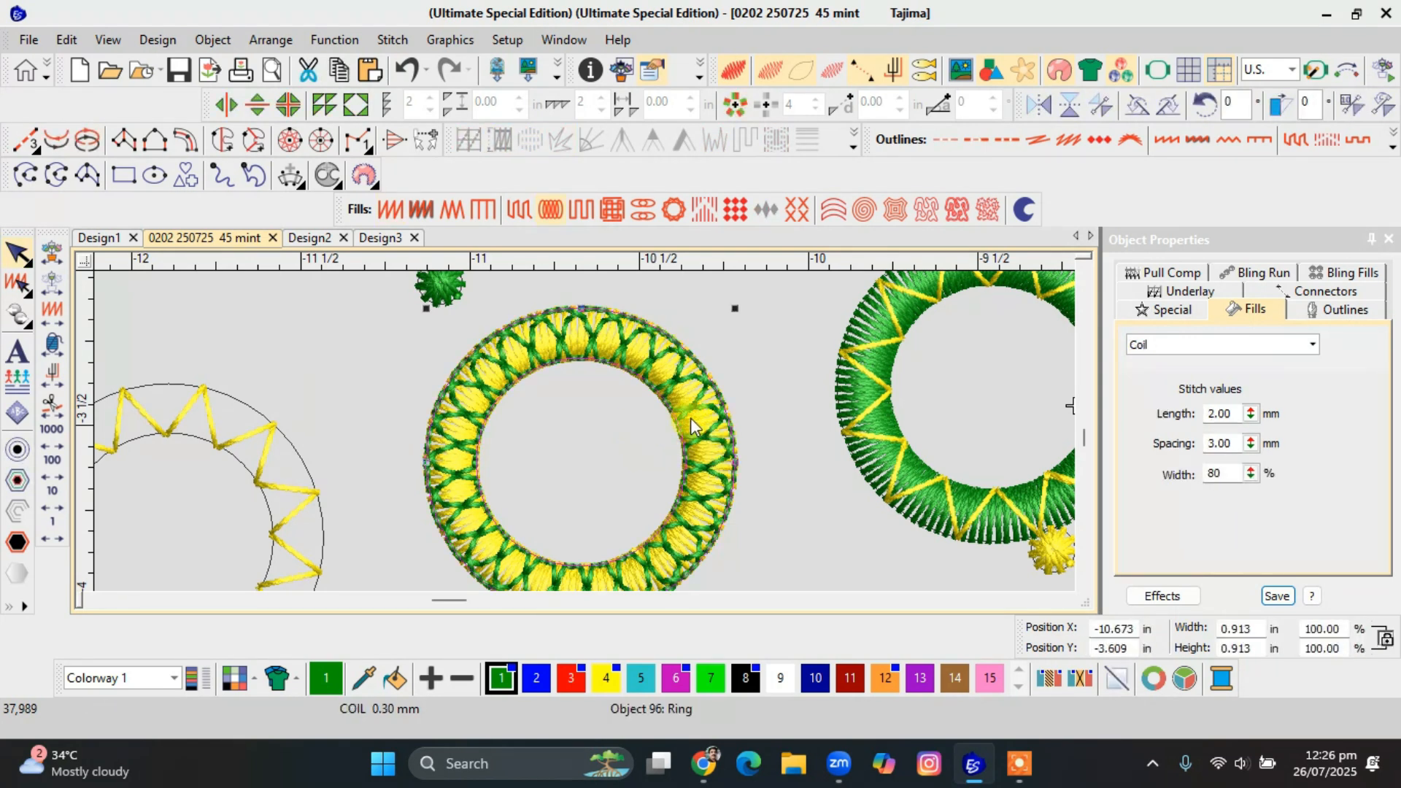
pyautogui.click(483, 209)
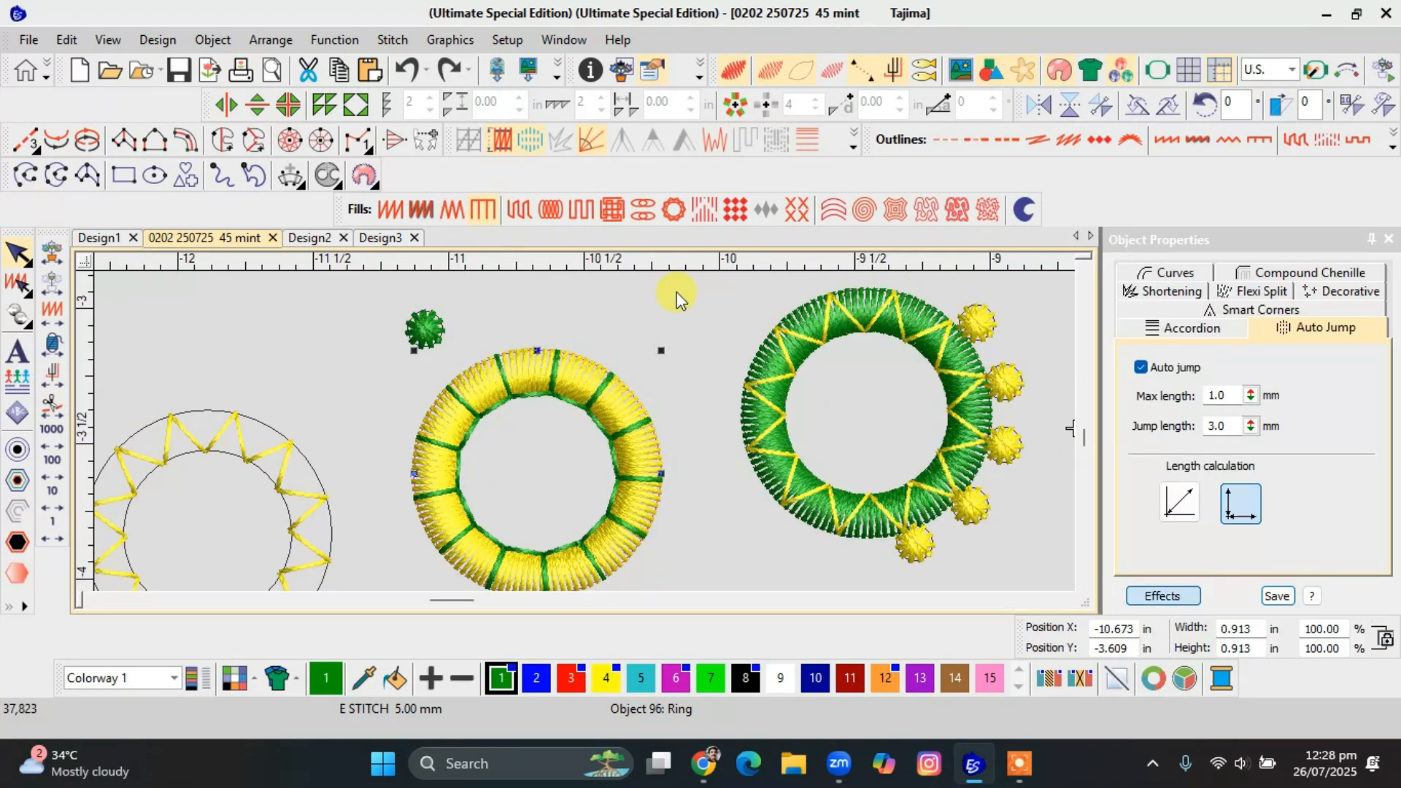
pyautogui.click(676, 293)
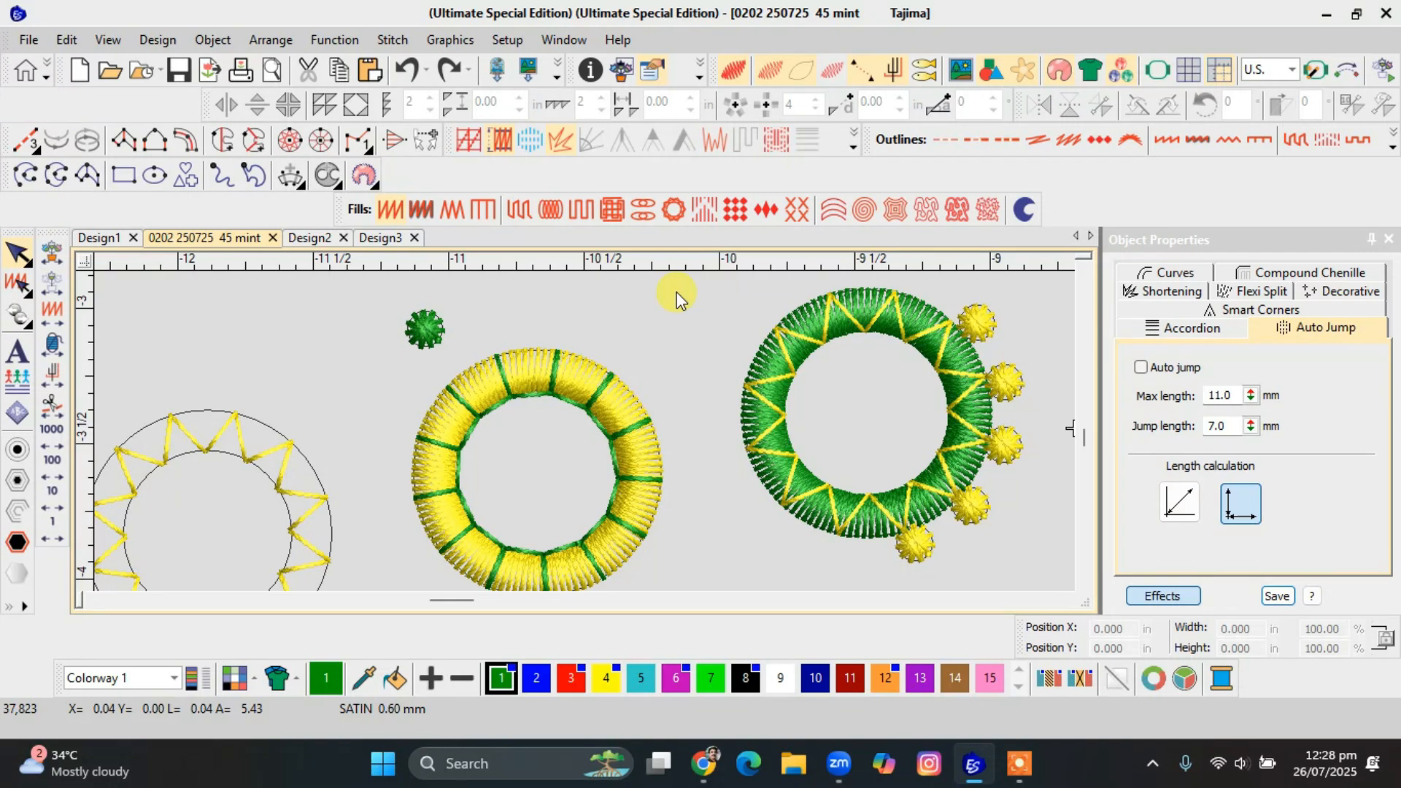
# Apply the Square fill to the green overlay ring and inspect its open parallel stitches.
pyautogui.click(582, 209)
pyautogui.scroll(2, 588, 441)
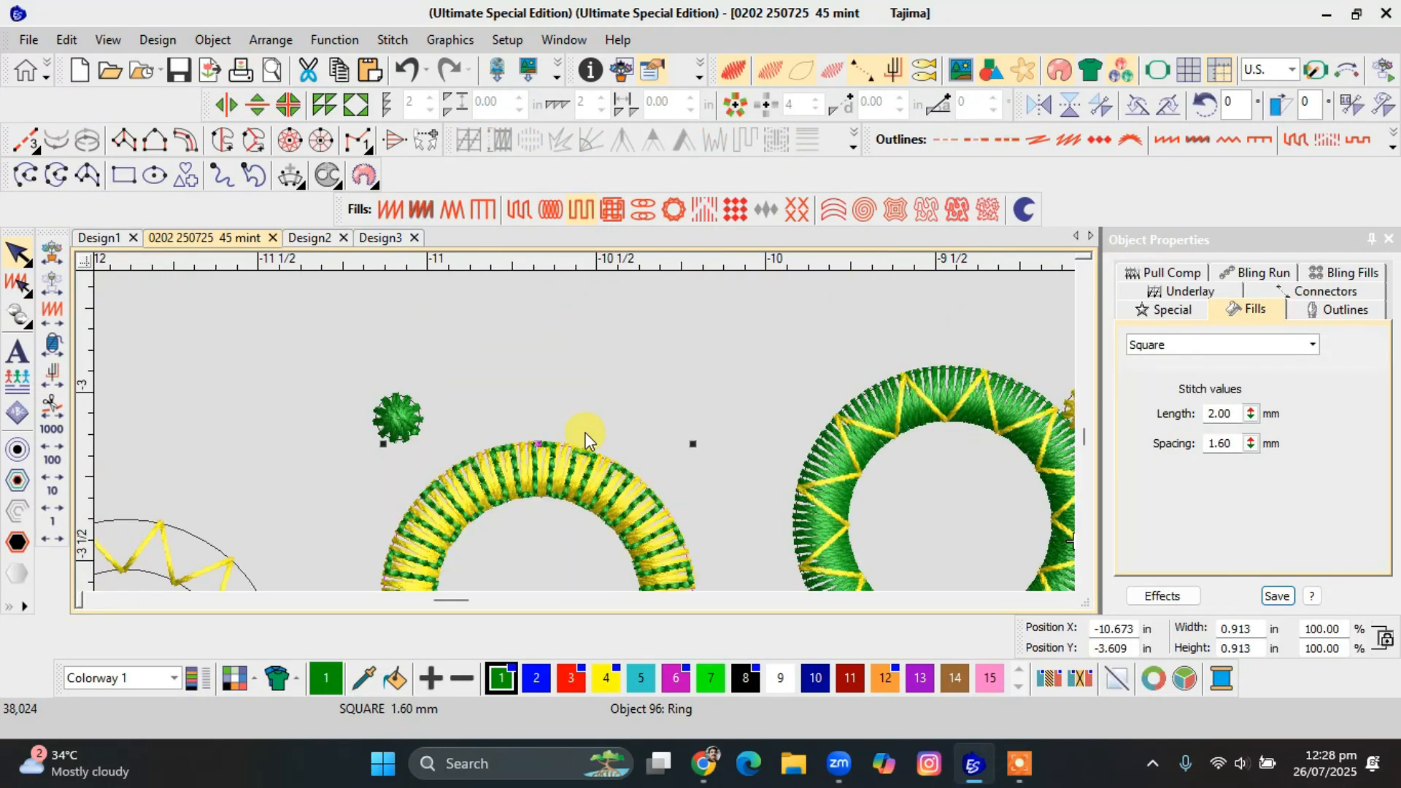
pyautogui.scroll(-3, 585, 434)
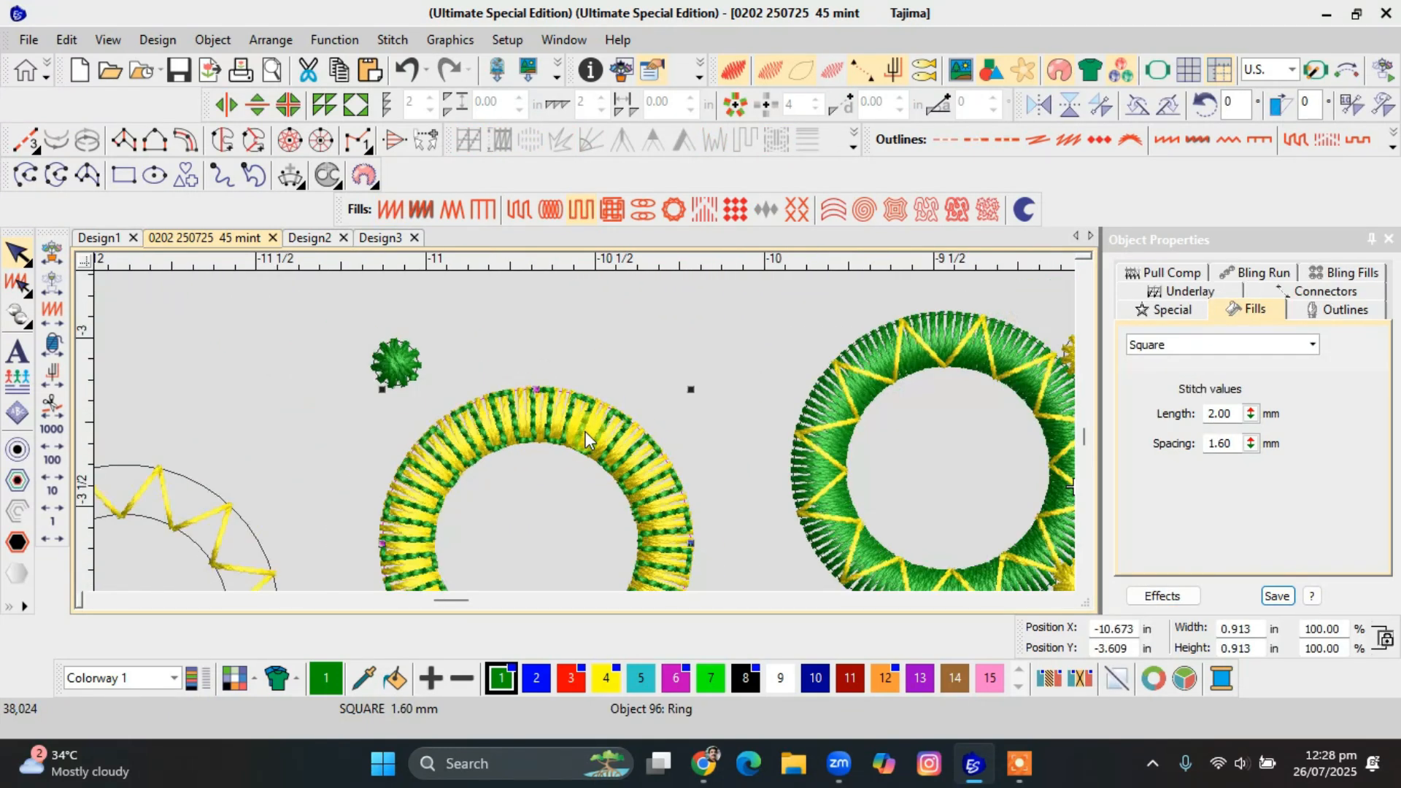
# Move the green Zigzag rectangle above the rings, widen it to about 1.13 in and apply the Square fill.
pyautogui.moveTo(967, 471); pyautogui.dragTo(406, 328)
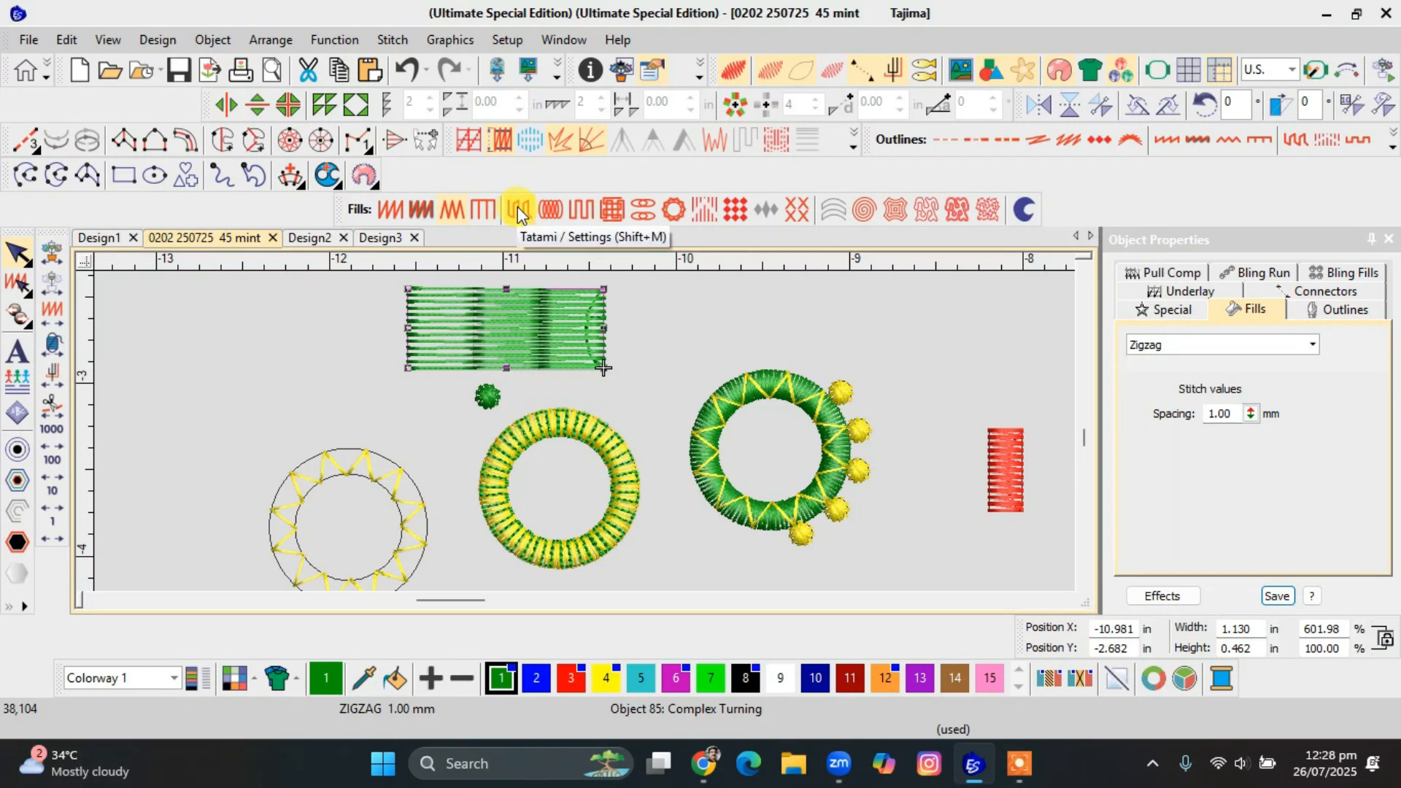
pyautogui.click(583, 212)
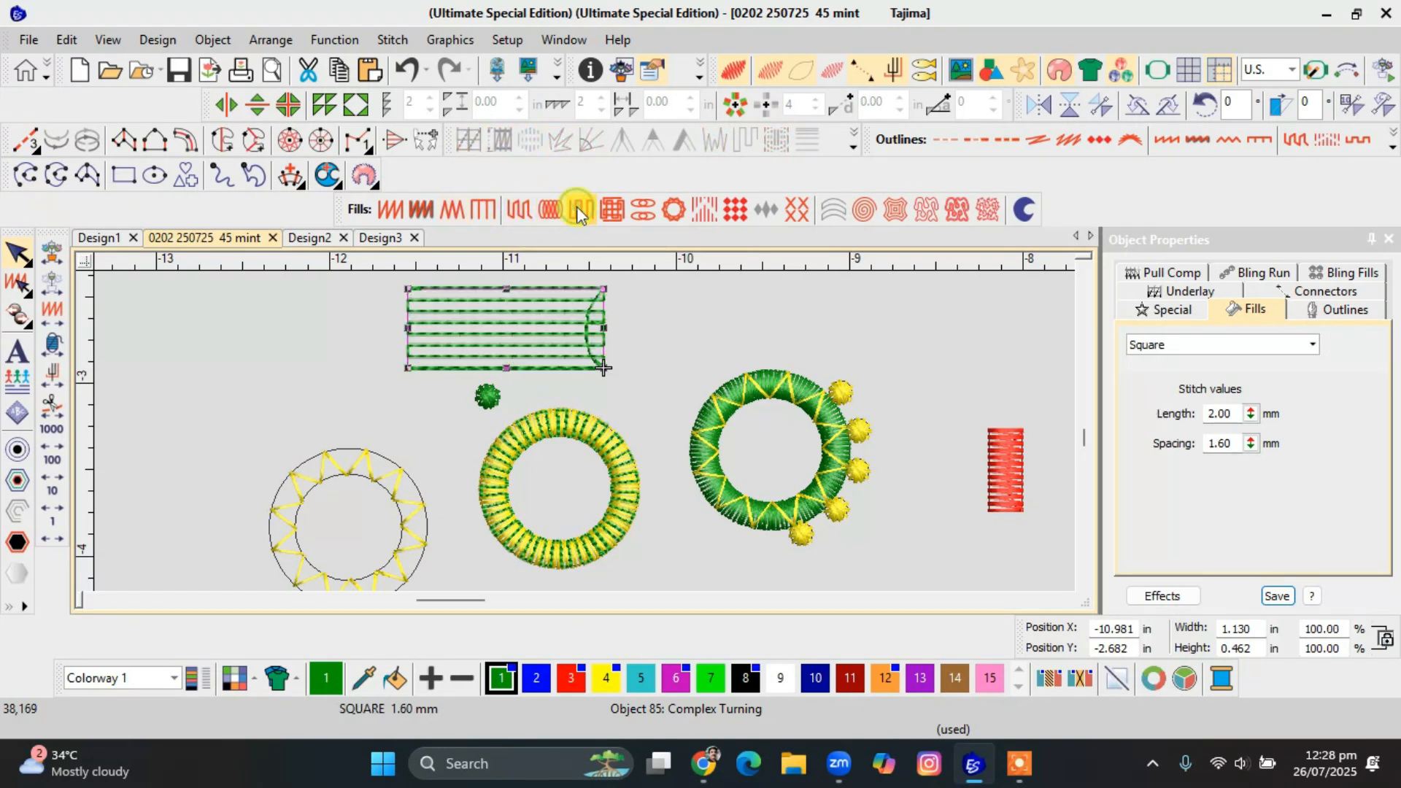
# Apply the Double Square fill to the green rectangle above the rings and inspect its crossed grid stitches.
pyautogui.click(626, 208)
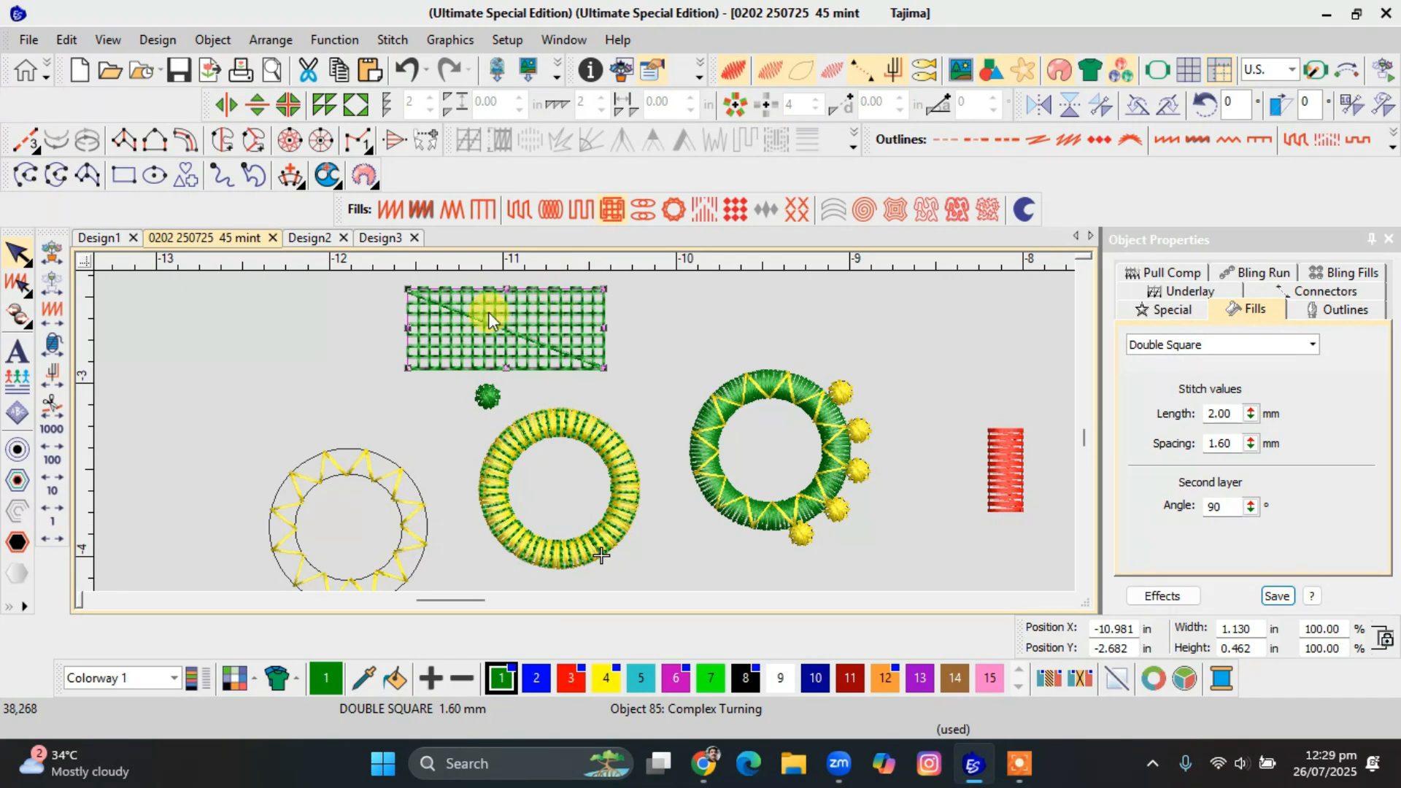
pyautogui.scroll(2, 488, 312)
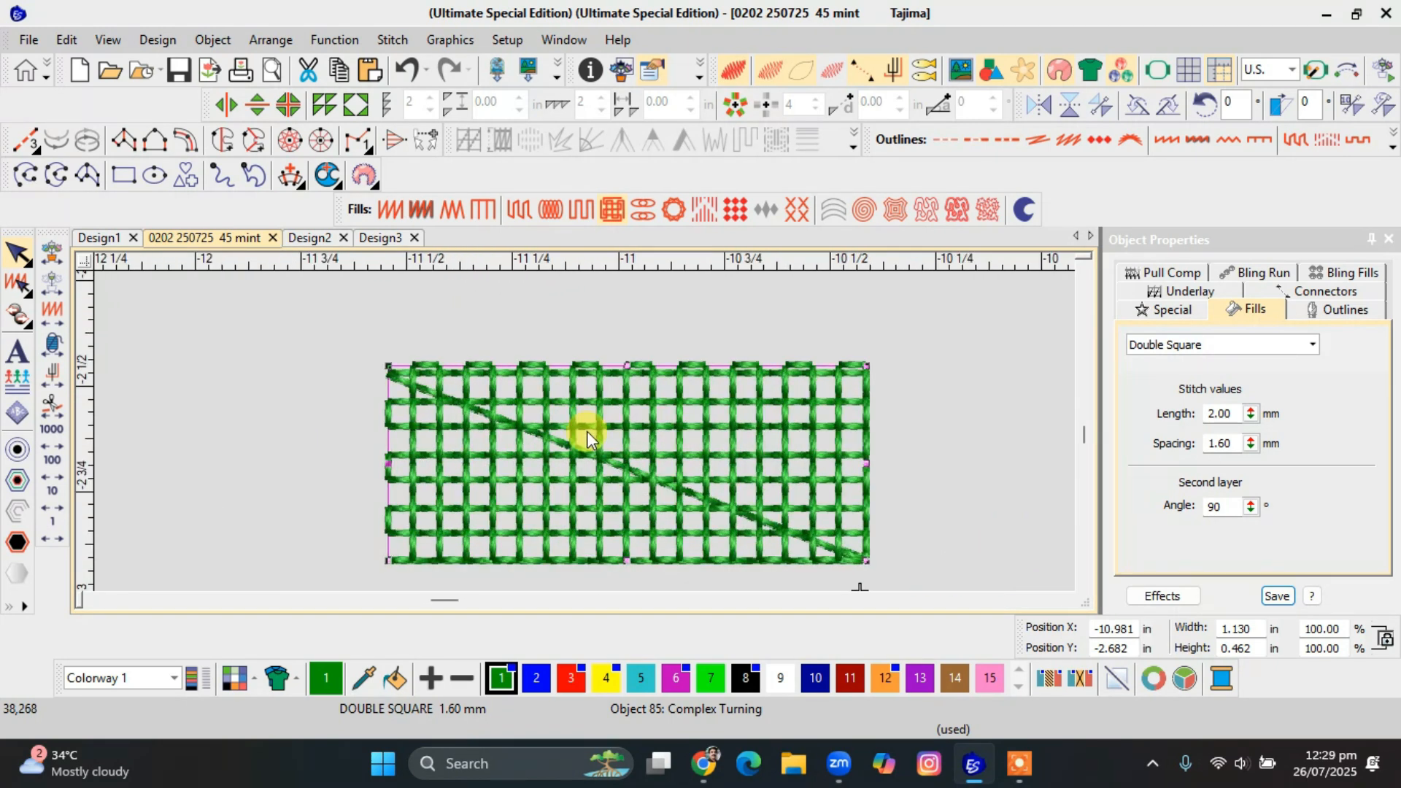
pyautogui.press('h')
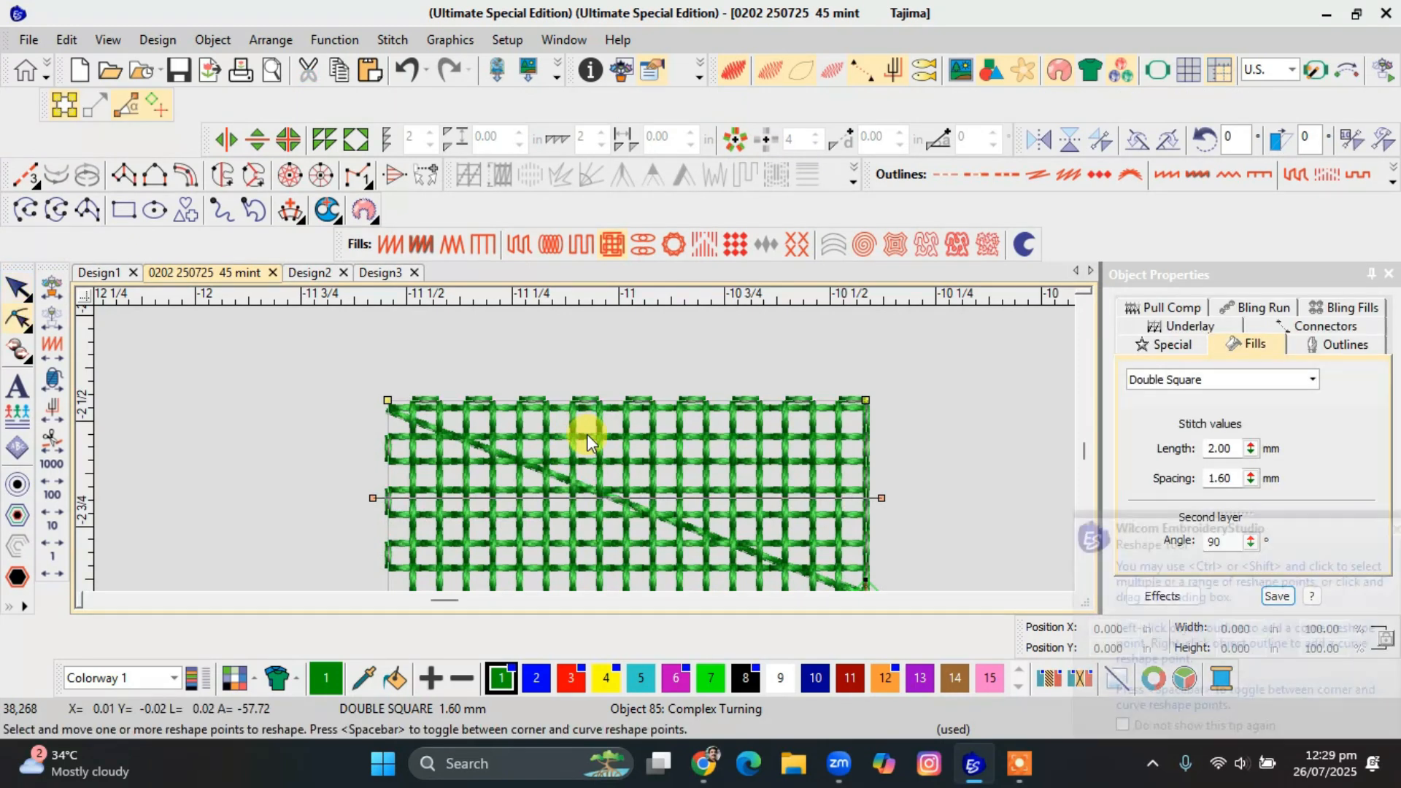
pyautogui.scroll(-1, 564, 438)
pyautogui.press('Escape')
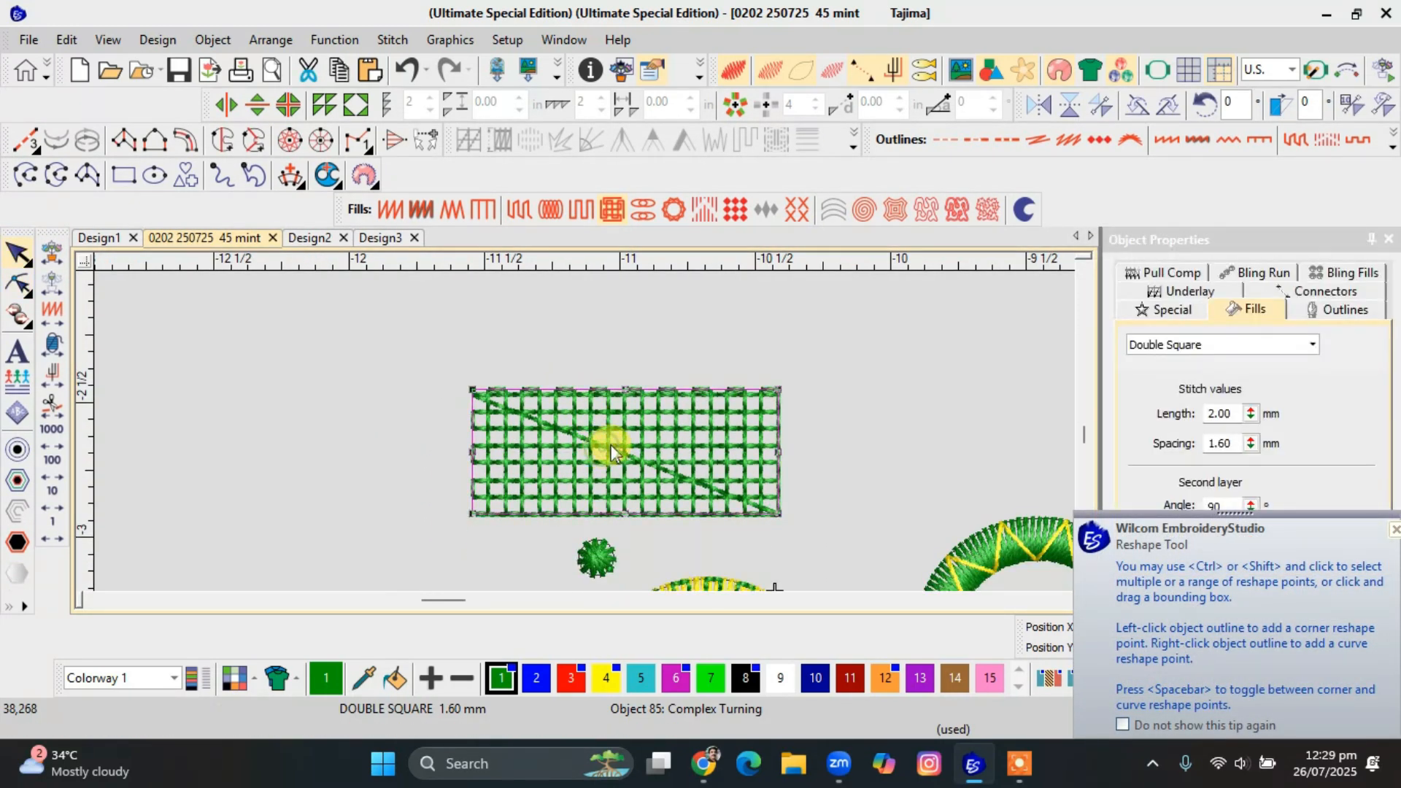
pyautogui.scroll(-1, 594, 440)
pyautogui.scroll(-2, 591, 425)
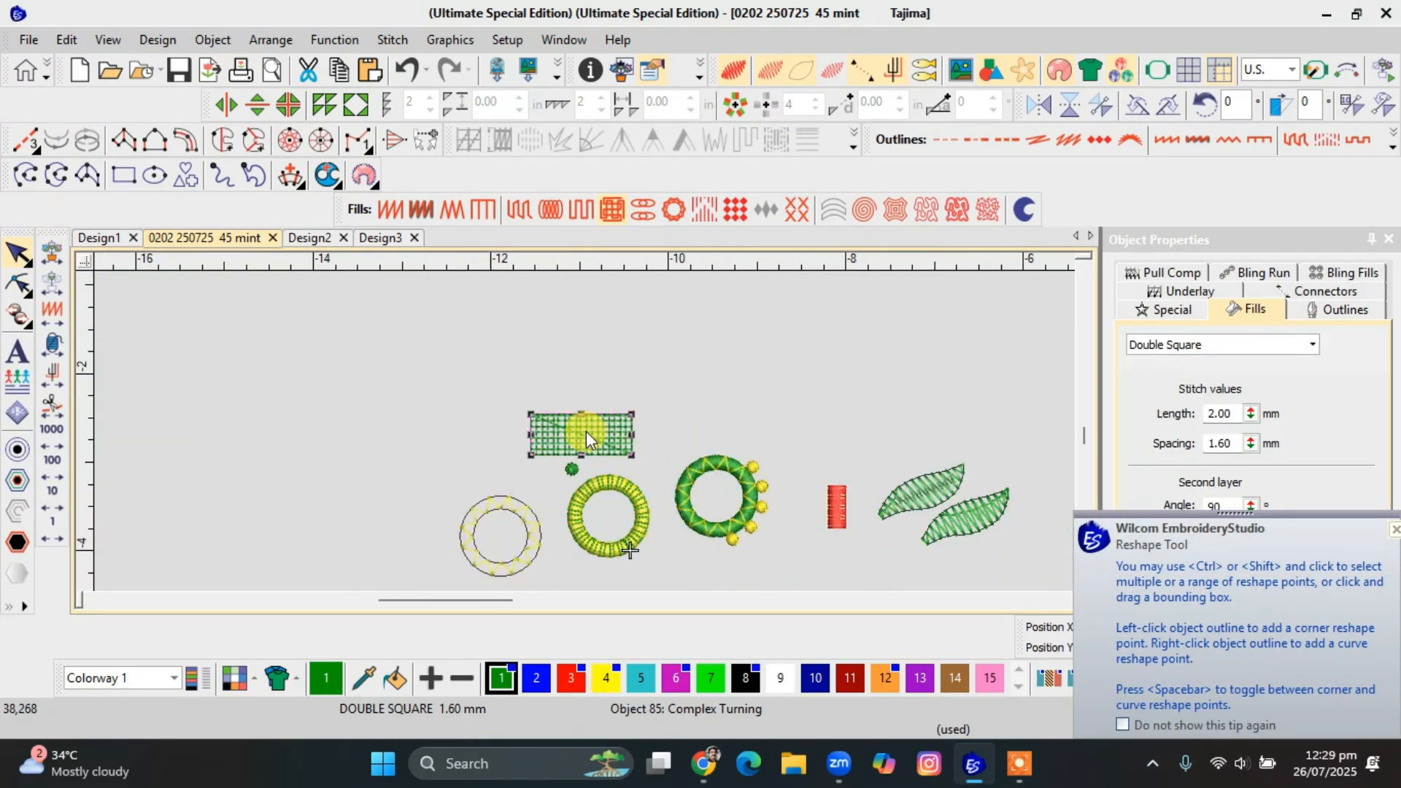
# Enlarge the red Satin rectangle to about 1.09 by 2.67 in and change its fill to Tatami.
pyautogui.moveTo(831, 508); pyautogui.dragTo(1001, 274)
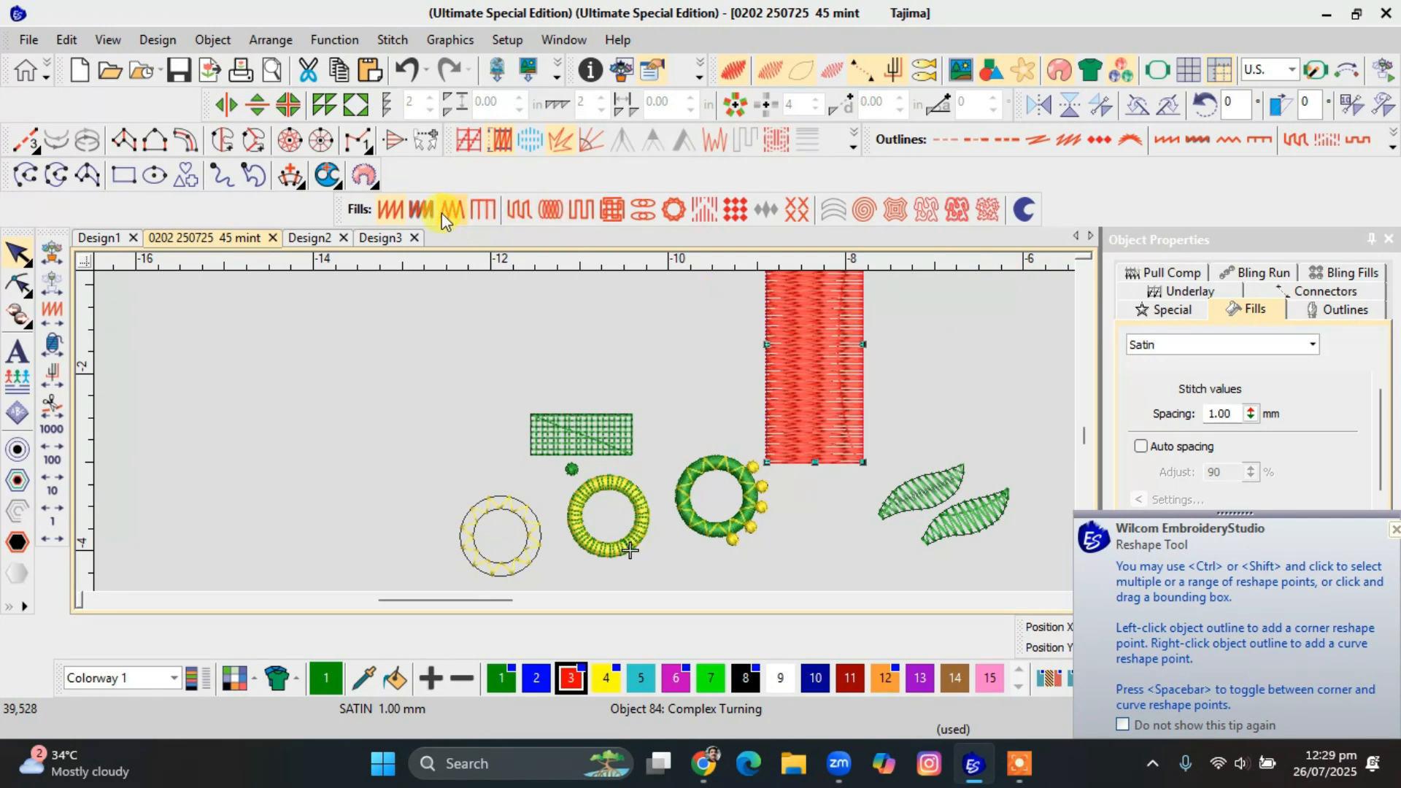
pyautogui.click(518, 209)
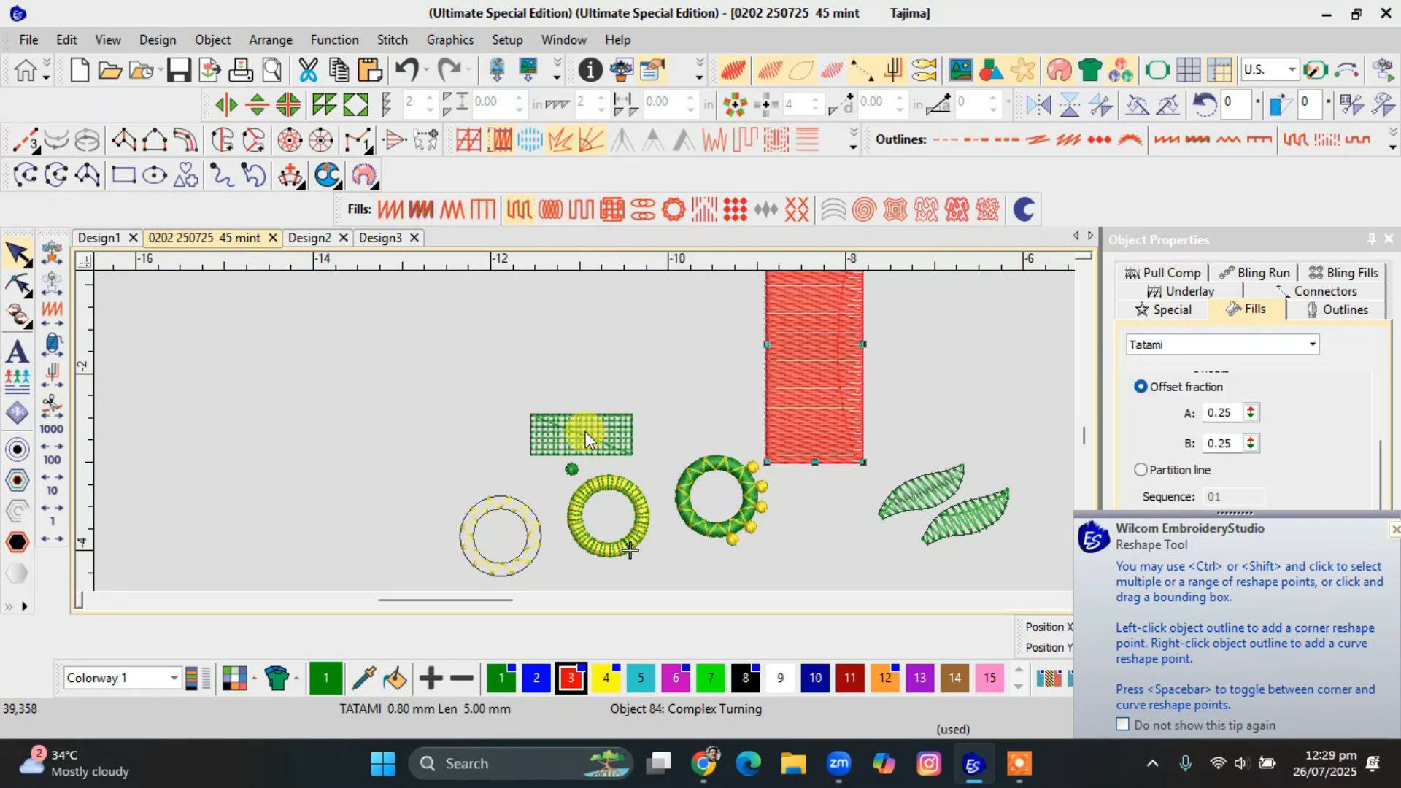
pyautogui.scroll(2, 585, 432)
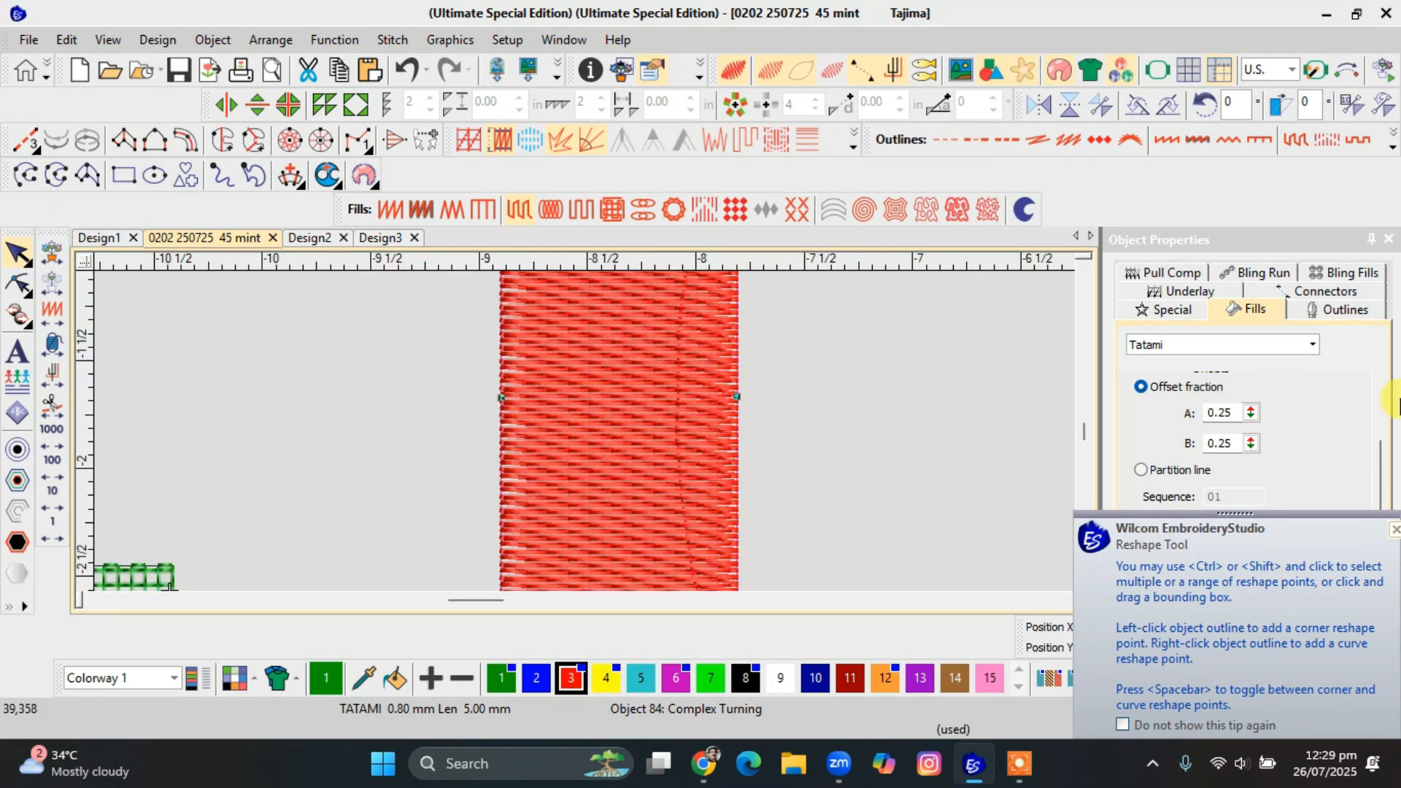
# Set the red rectangle's Tatami stitch spacing to 2.00 mm.
pyautogui.moveTo(1378, 457); pyautogui.dragTo(1374, 241)
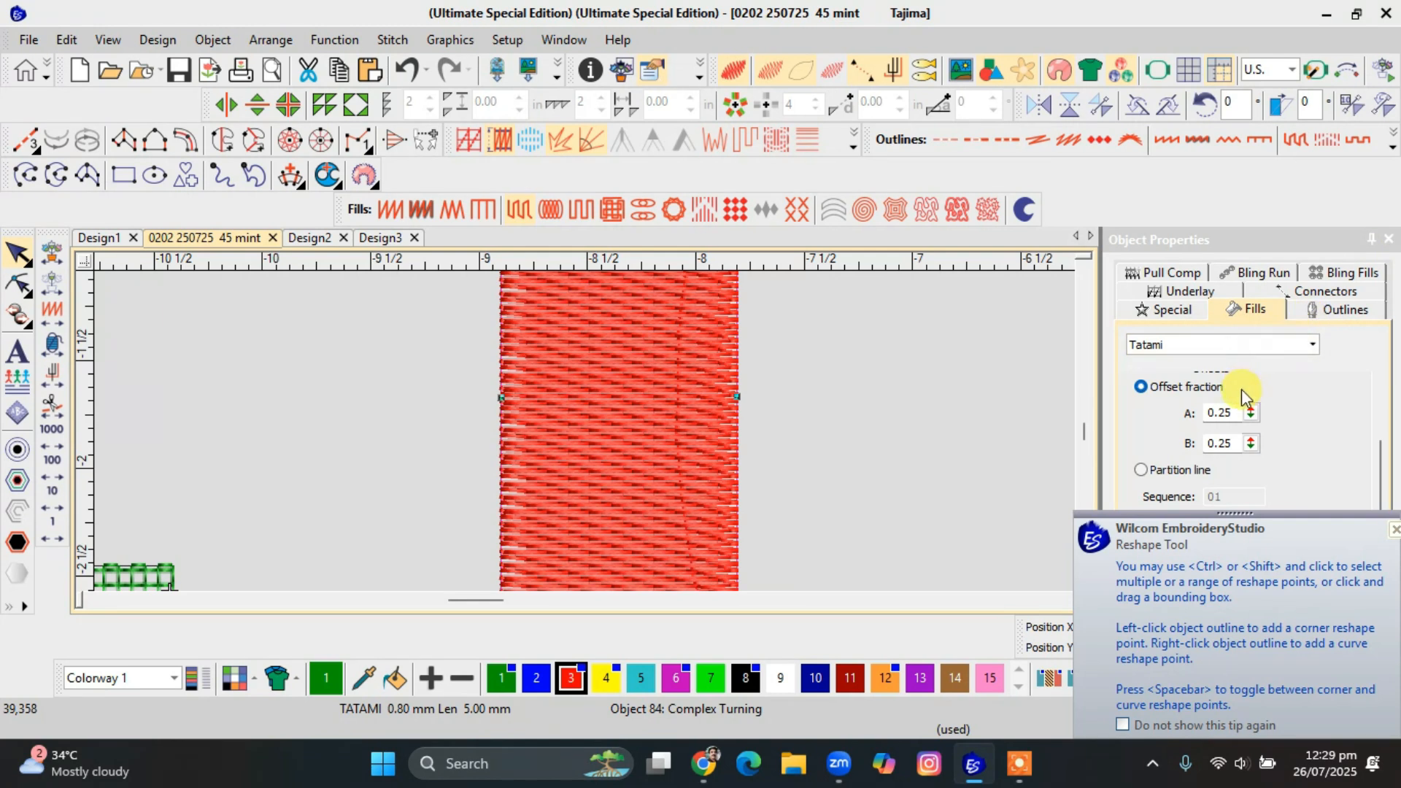
pyautogui.moveTo(1381, 465); pyautogui.dragTo(1376, 359)
pyautogui.doubleClick(1219, 413)
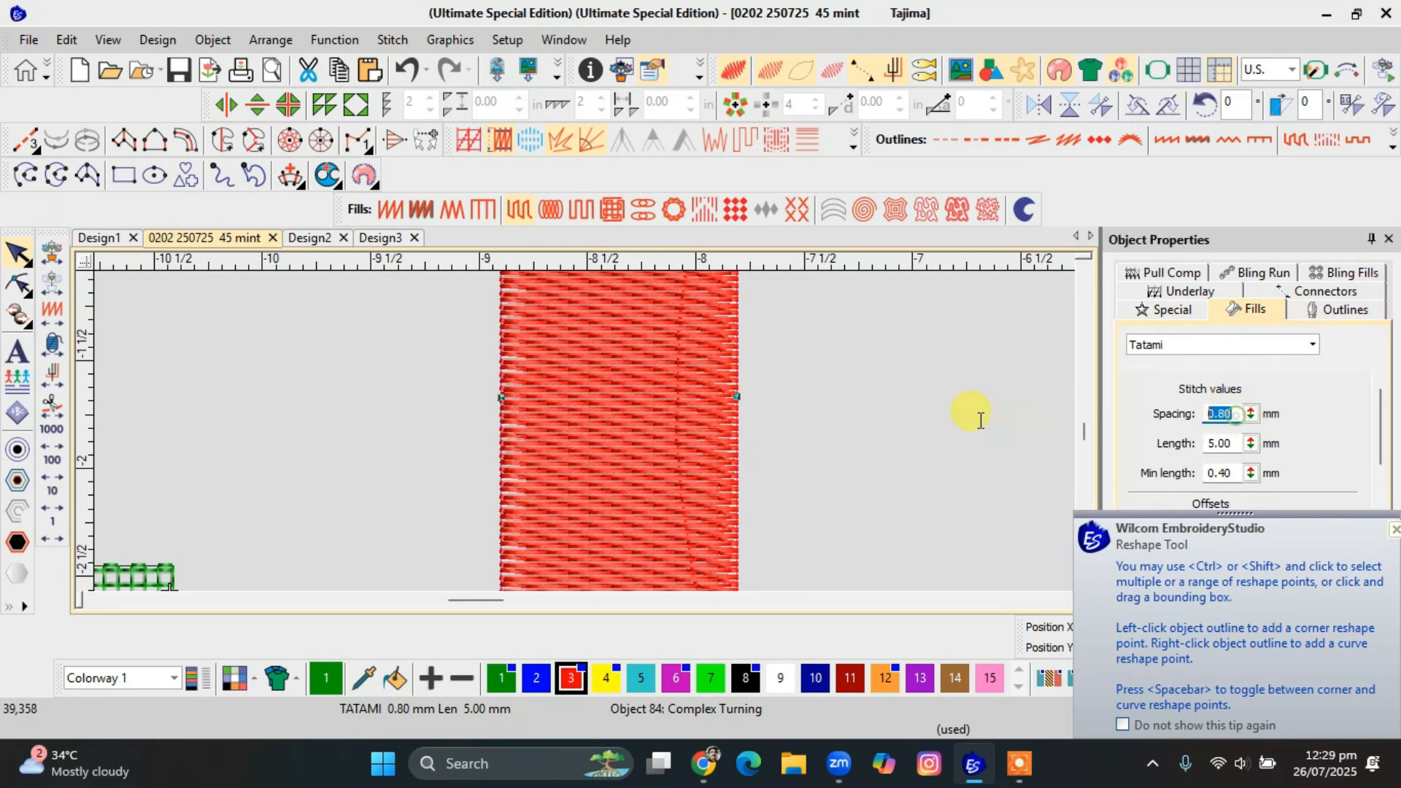
pyautogui.write('2.00')
pyautogui.press('Return')
pyautogui.scroll(-3, 585, 431)
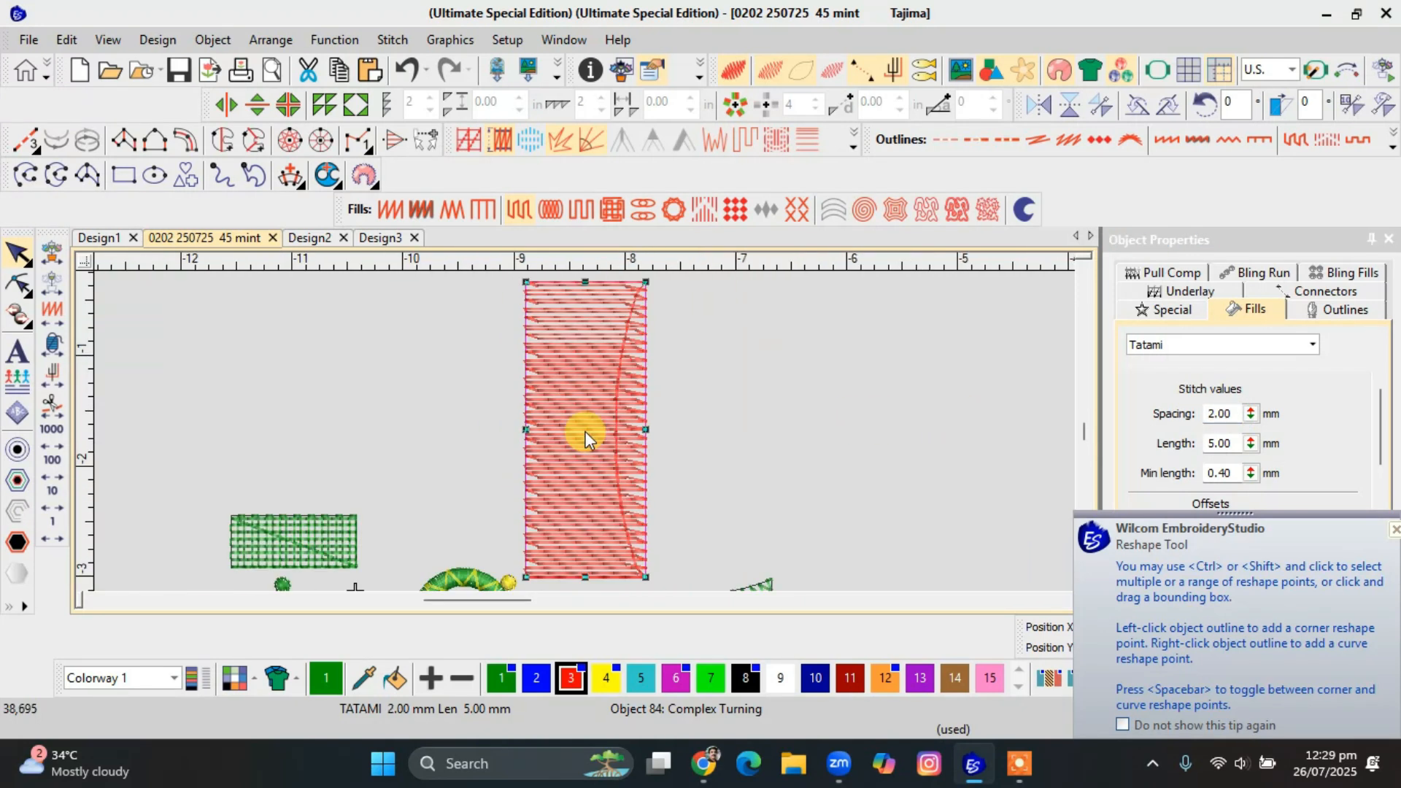
# Inspect the open Tatami stitches, and move the red rectangle between the green leaves and the purple flowers.
pyautogui.press('Escape')
pyautogui.scroll(2, 588, 434)
pyautogui.scroll(-2, 603, 436)
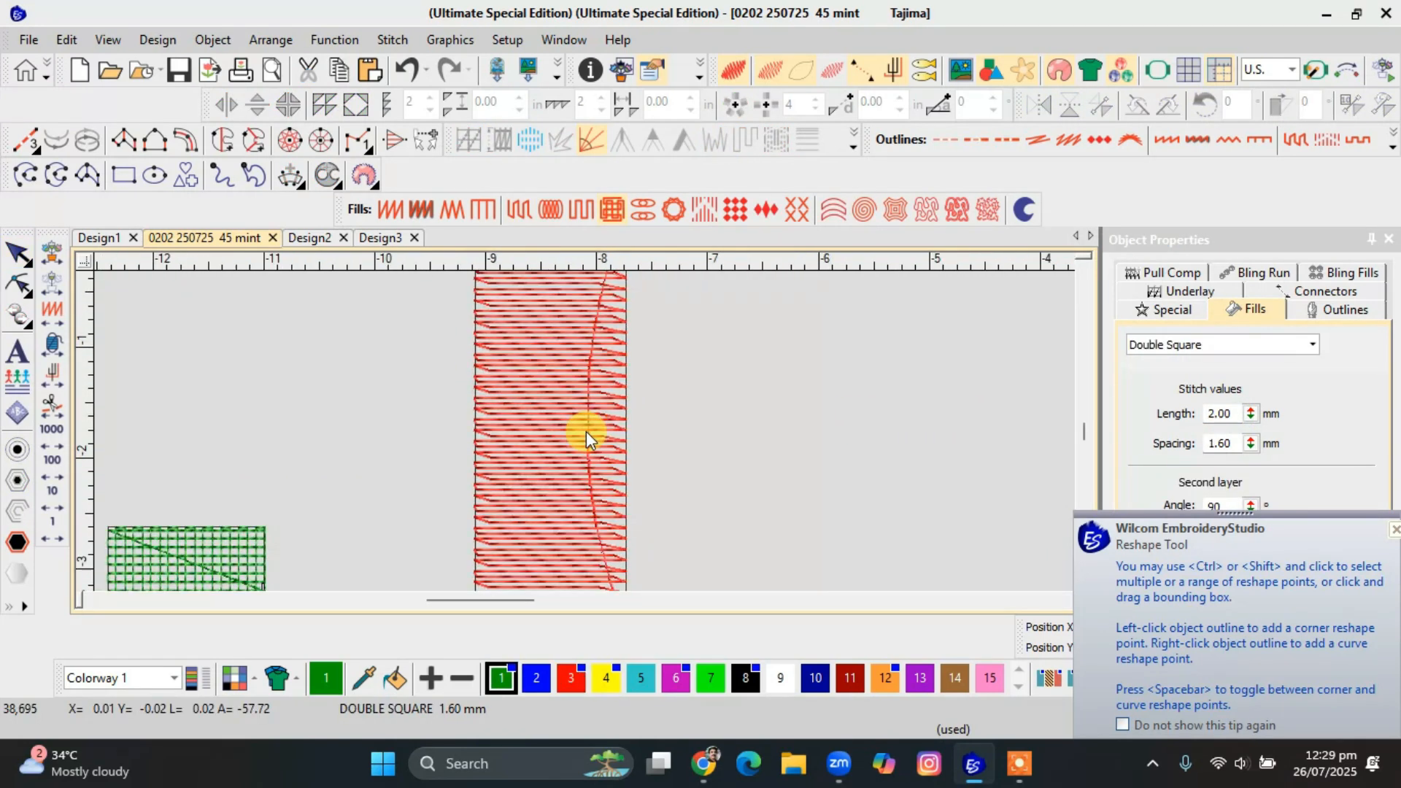
pyautogui.click(572, 418)
pyautogui.moveTo(887, 401); pyautogui.dragTo(878, 387)
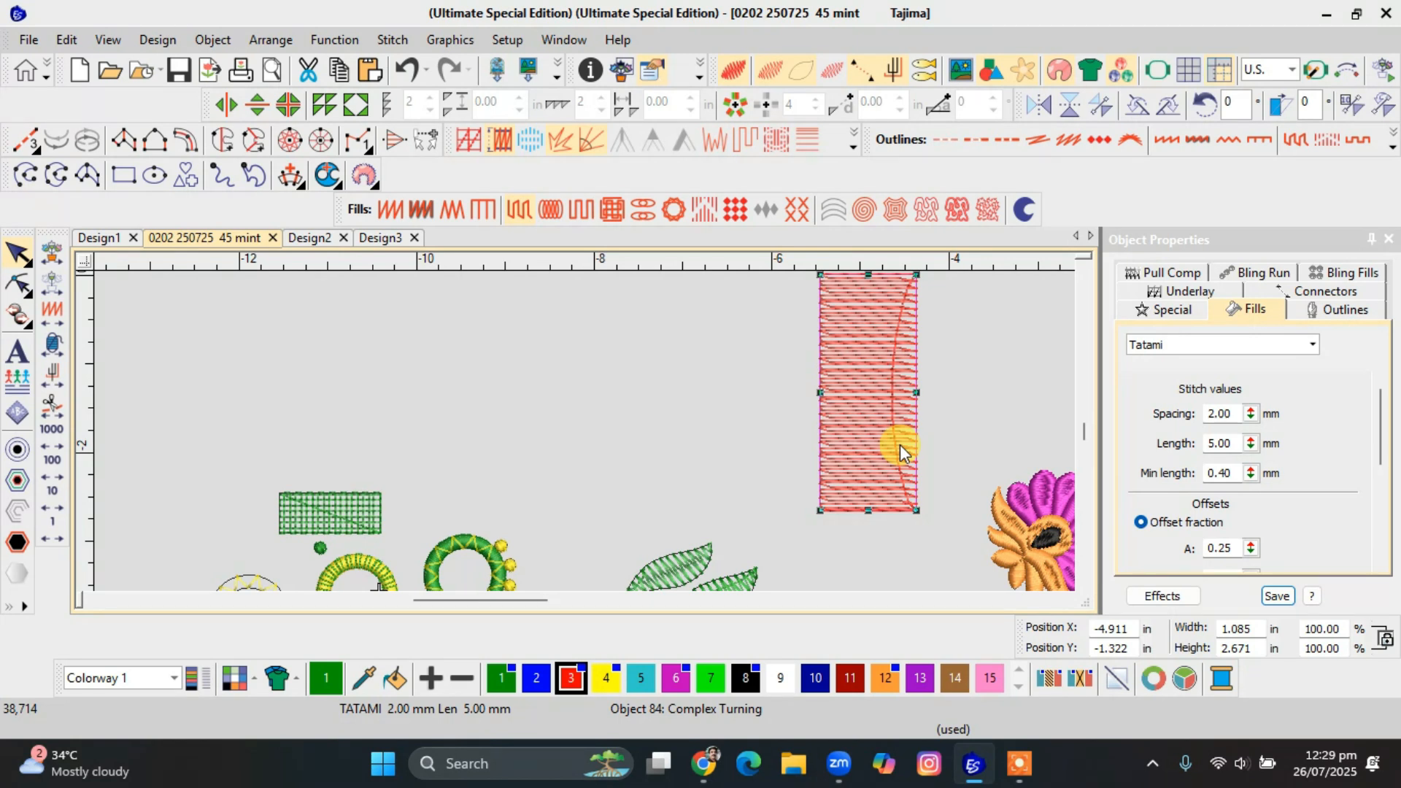
# Move the upper green Zigzag leaf up beside the red rectangle and enlarge it to about 2.02 in wide.
pyautogui.click(845, 536)
pyautogui.moveTo(688, 567); pyautogui.dragTo(701, 442)
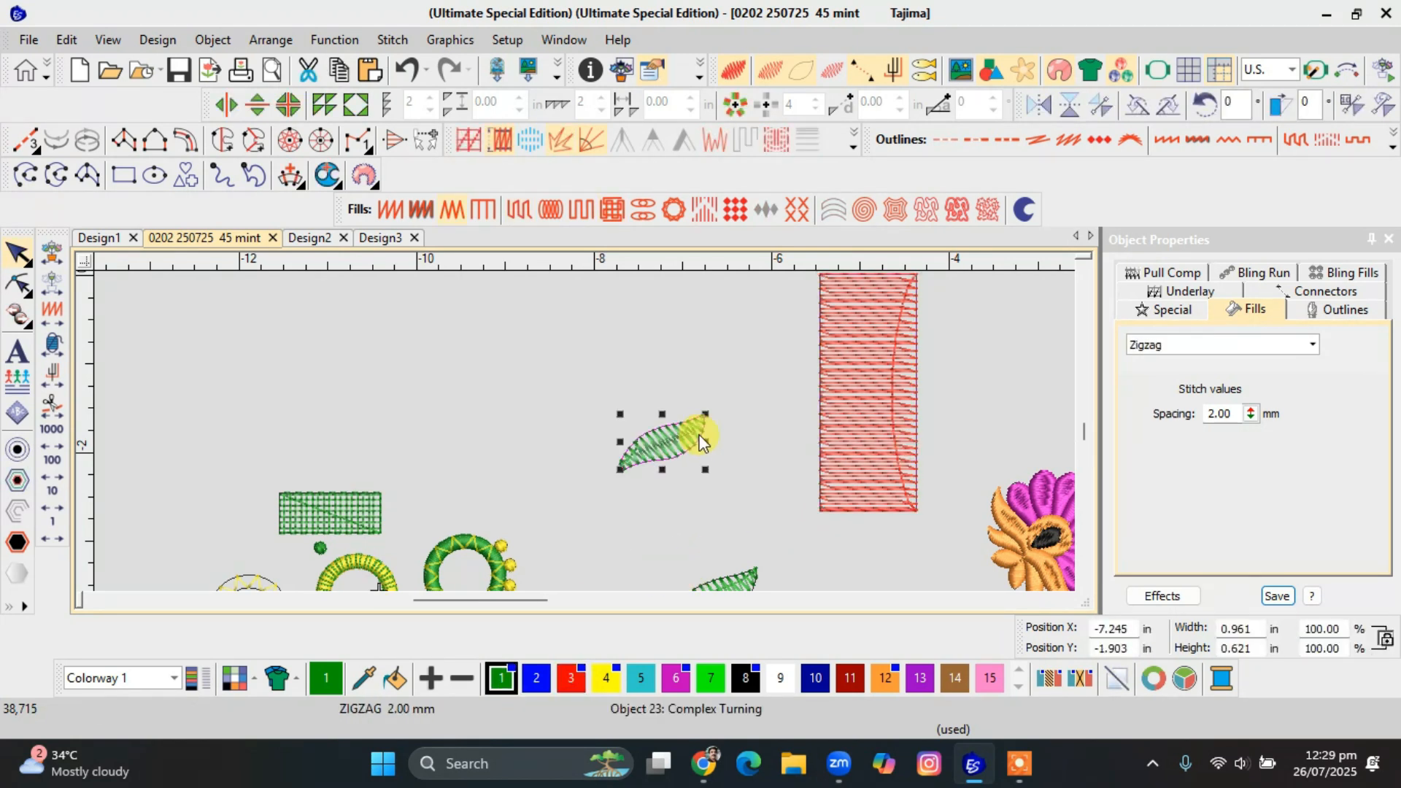
pyautogui.moveTo(743, 523); pyautogui.dragTo(767, 560)
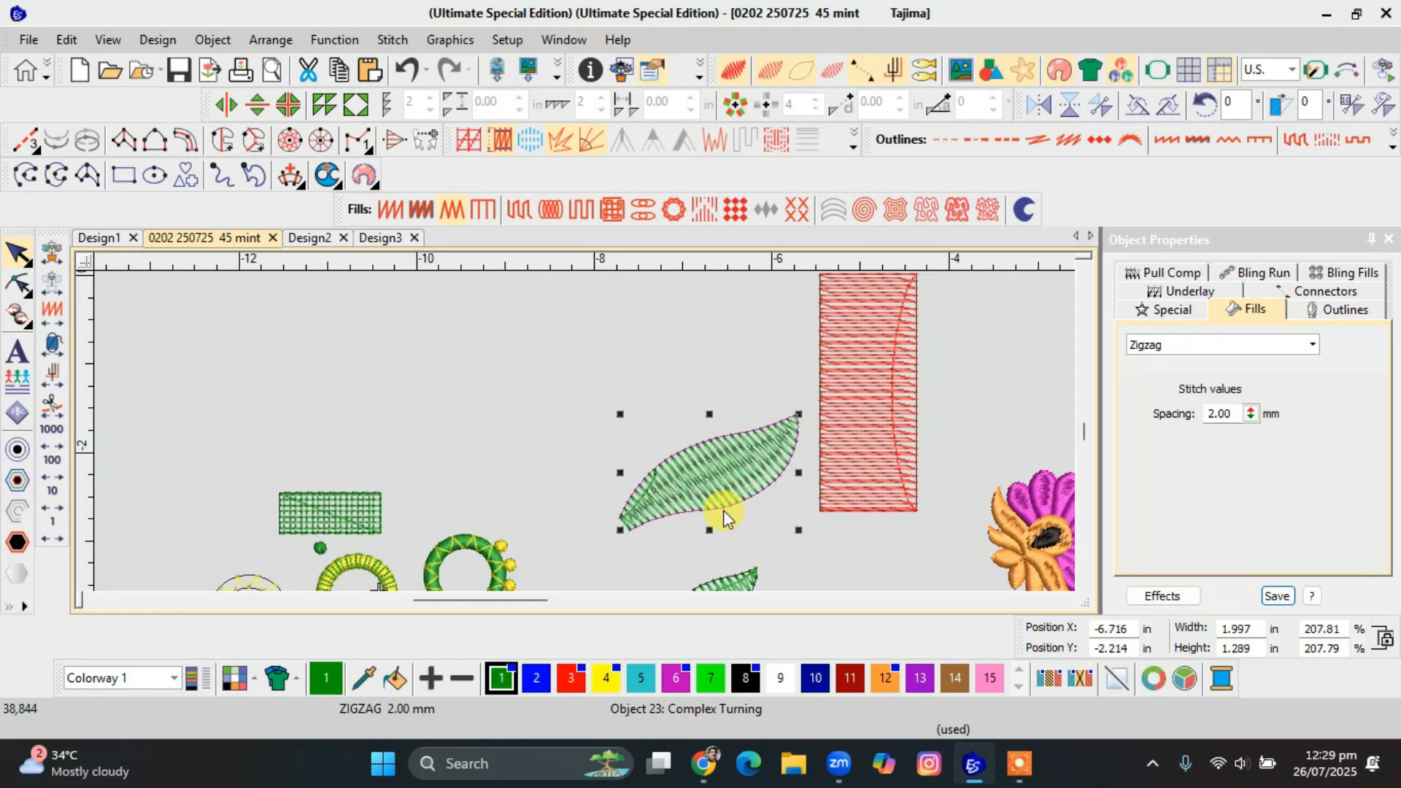
# Reposition the stitch start/end marker at the enlarged leaf's upper tip and shift the leaf slightly away from the red rectangle.
pyautogui.scroll(2, 586, 438)
pyautogui.press('h')
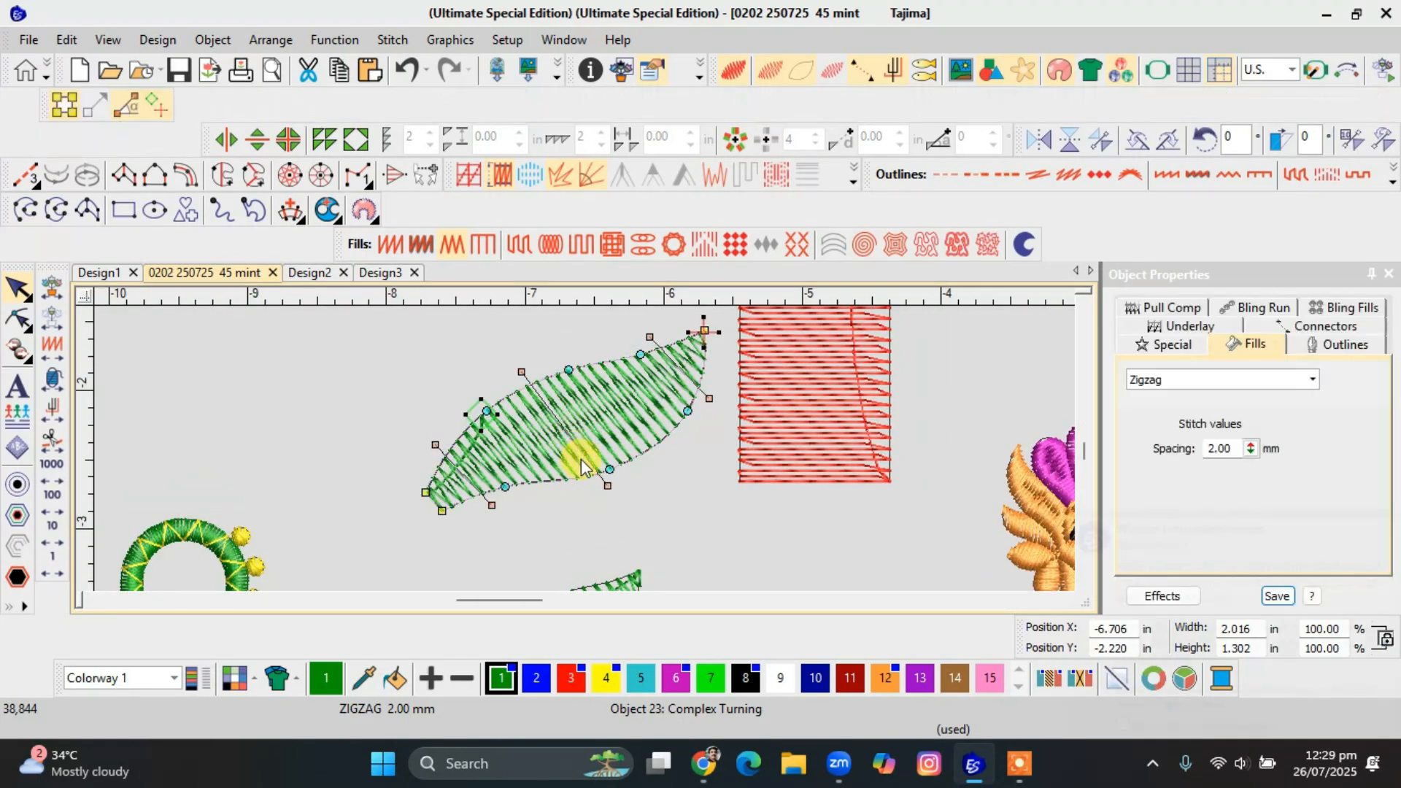
pyautogui.moveTo(705, 332); pyautogui.dragTo(620, 459)
pyautogui.press('Escape')
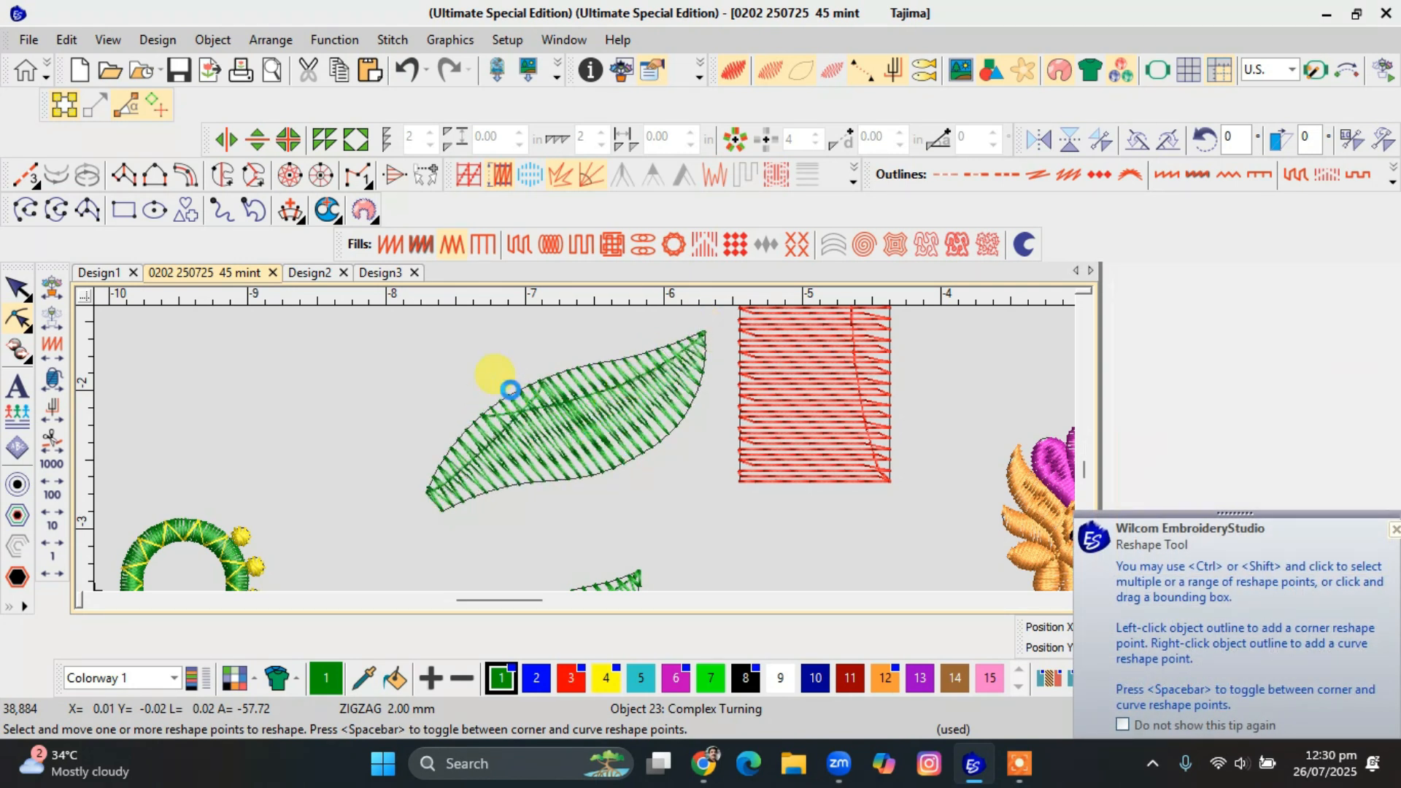
pyautogui.moveTo(530, 394); pyautogui.dragTo(505, 384)
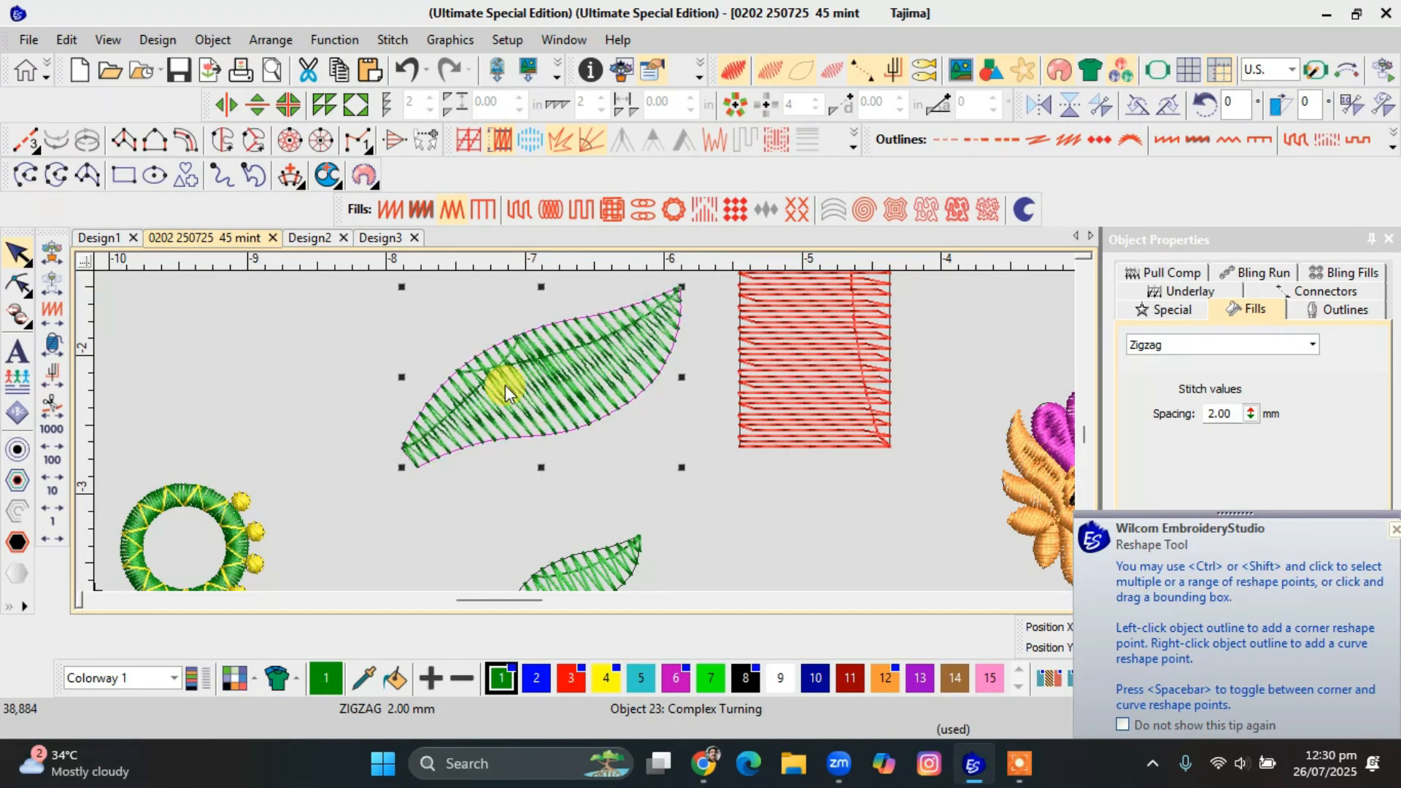
# Set the enlarged leaf's travel run length to 5 mm.
pyautogui.click(1172, 311)
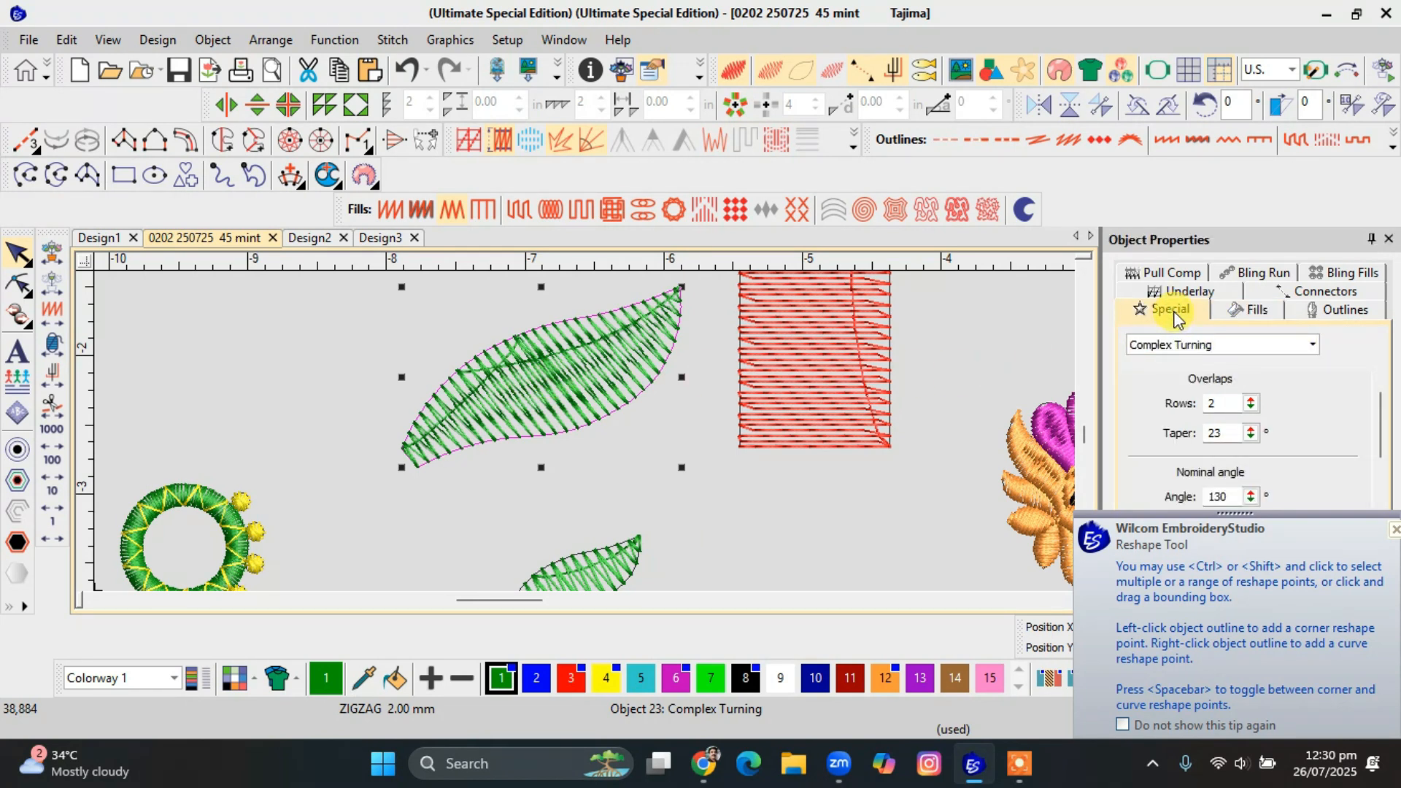
pyautogui.click(1199, 344)
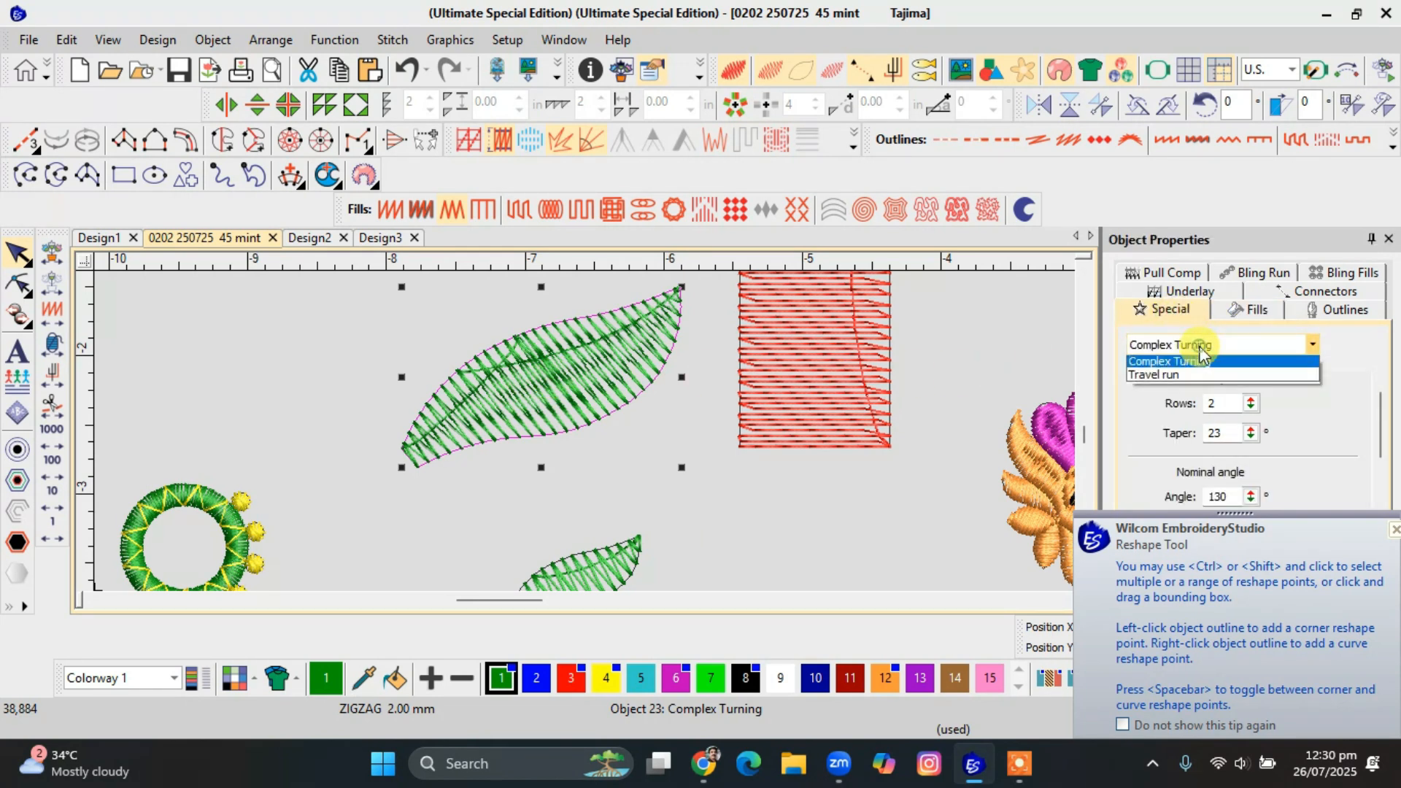
pyautogui.click(1186, 381)
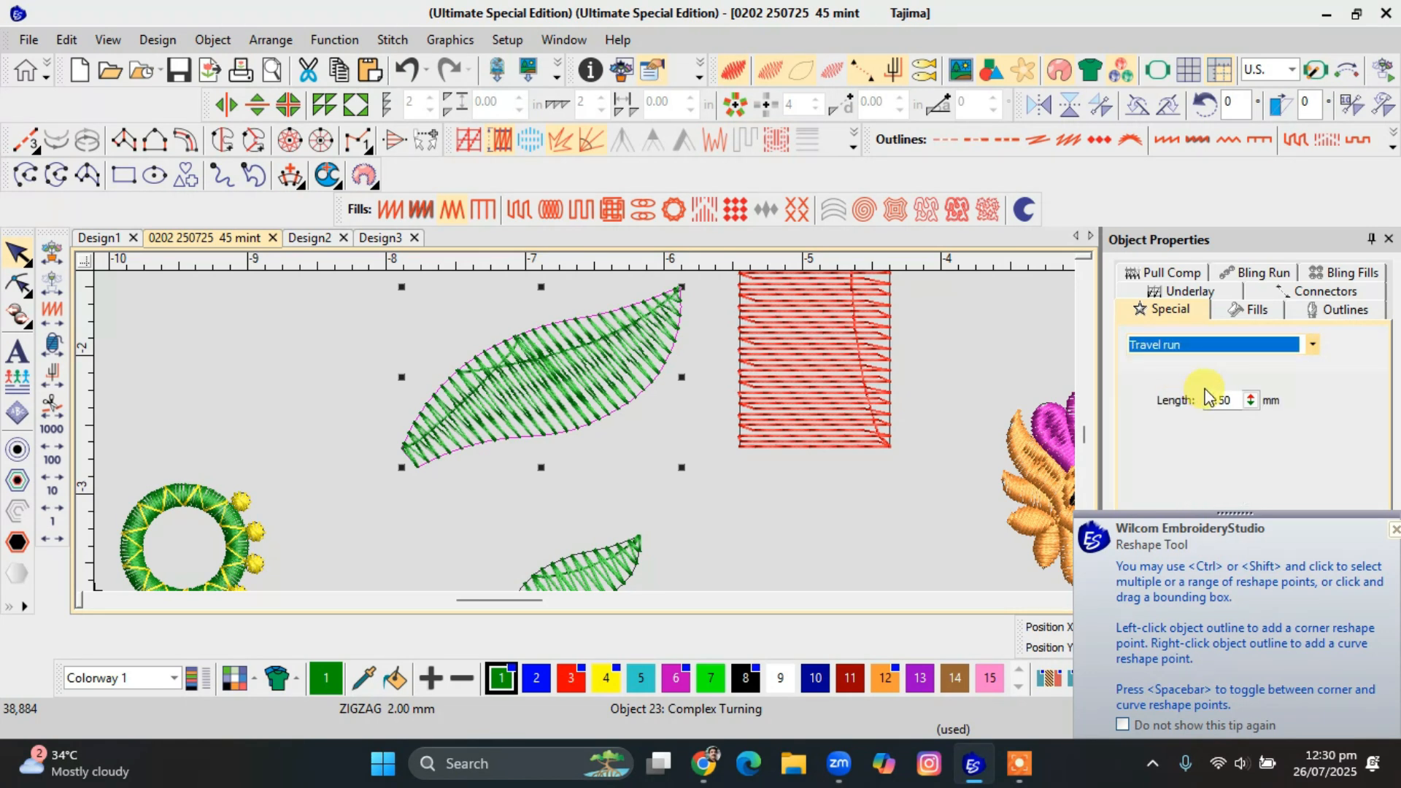
pyautogui.doubleClick(1218, 400)
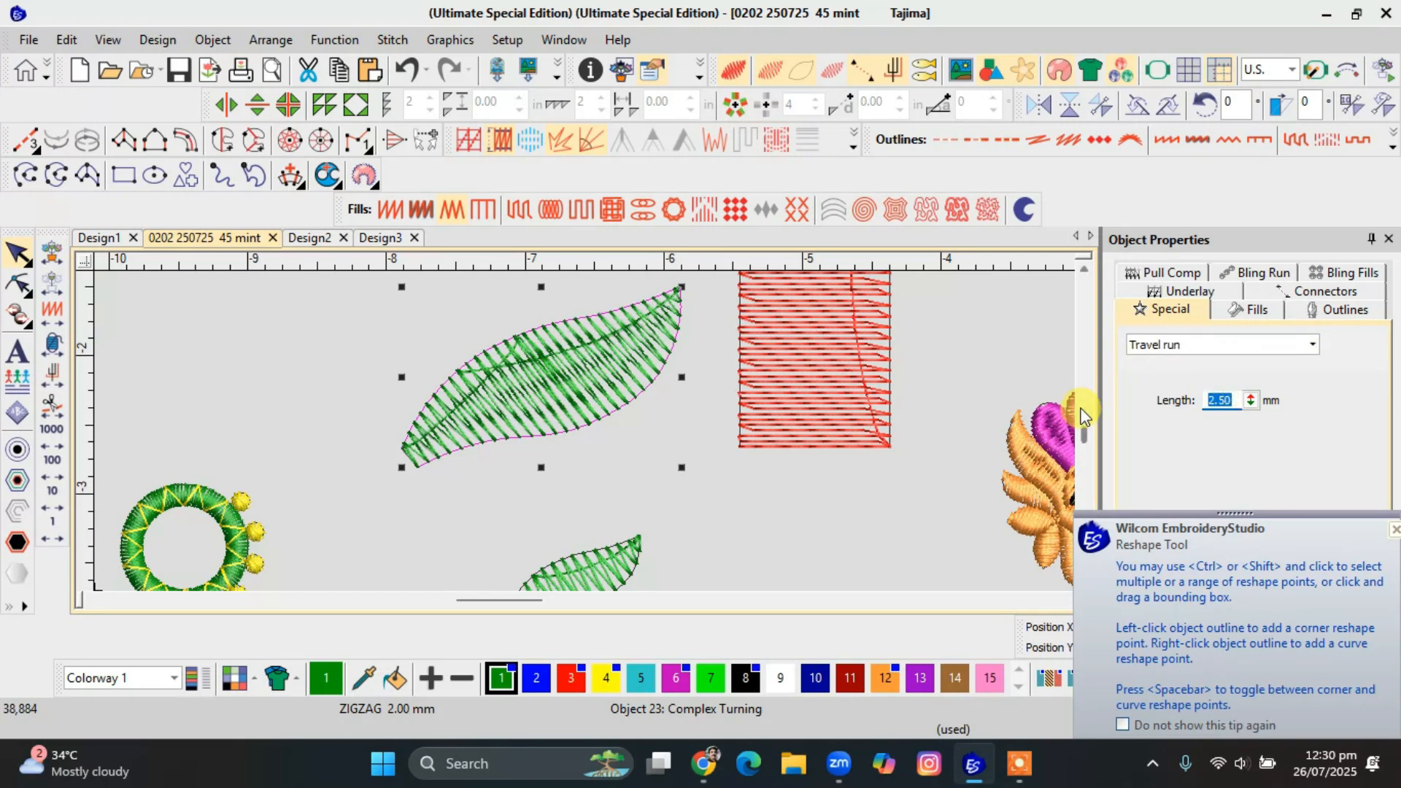
pyautogui.write('5')
pyautogui.press('Return')
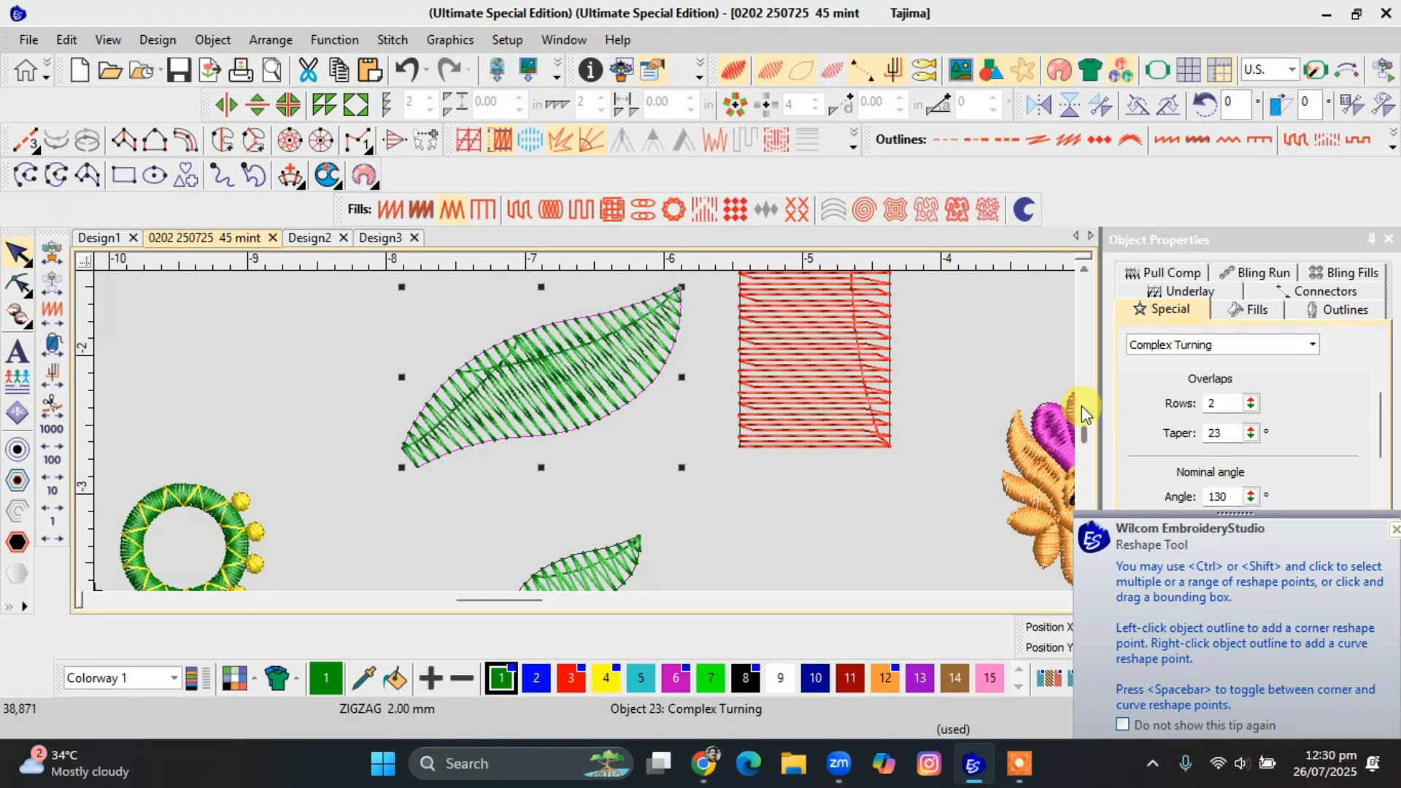
# Examine the connecting stitches in the red Tatami rectangle and apply the Trapunto effect to it.
pyautogui.click(846, 303)
pyautogui.scroll(6, 585, 431)
pyautogui.scroll(-3, 587, 428)
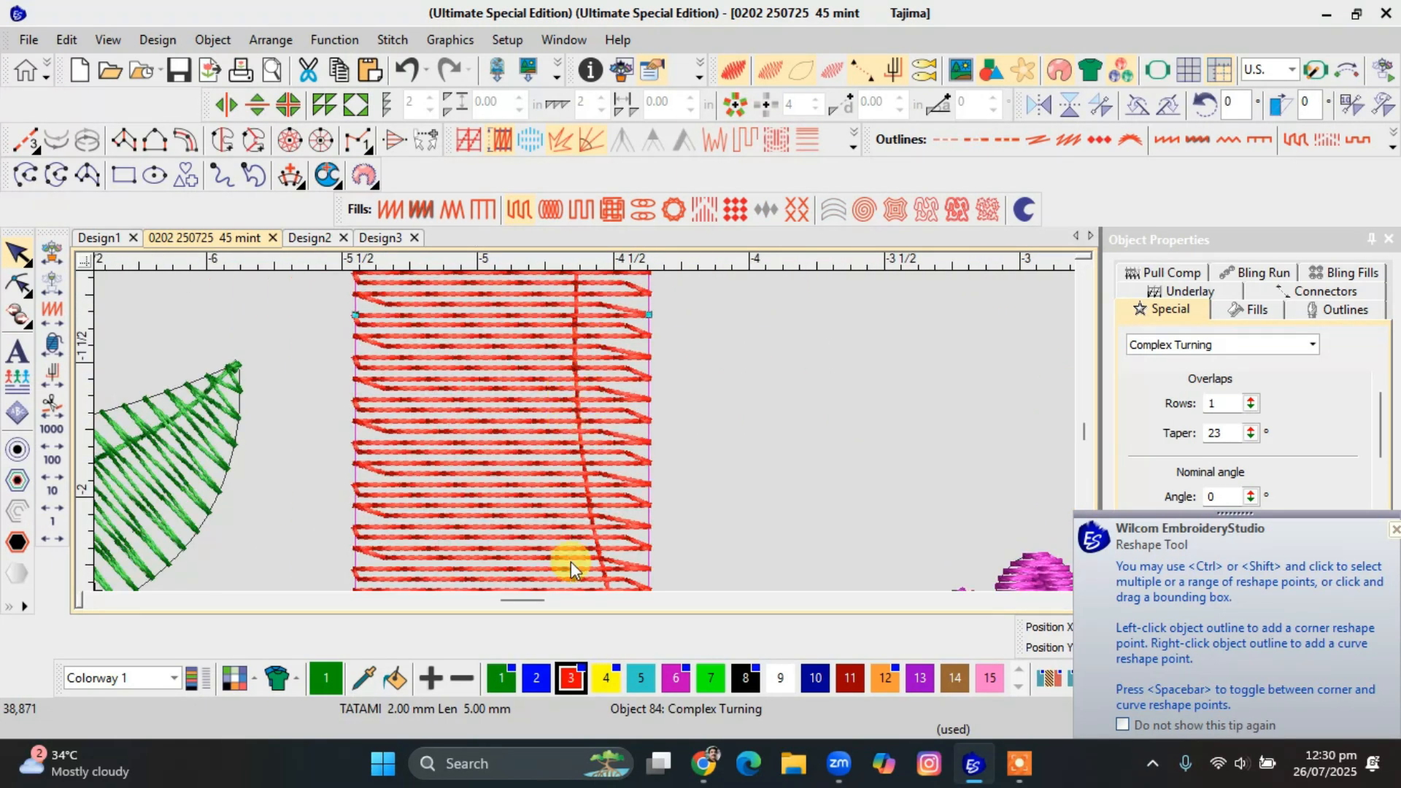
pyautogui.click(531, 542)
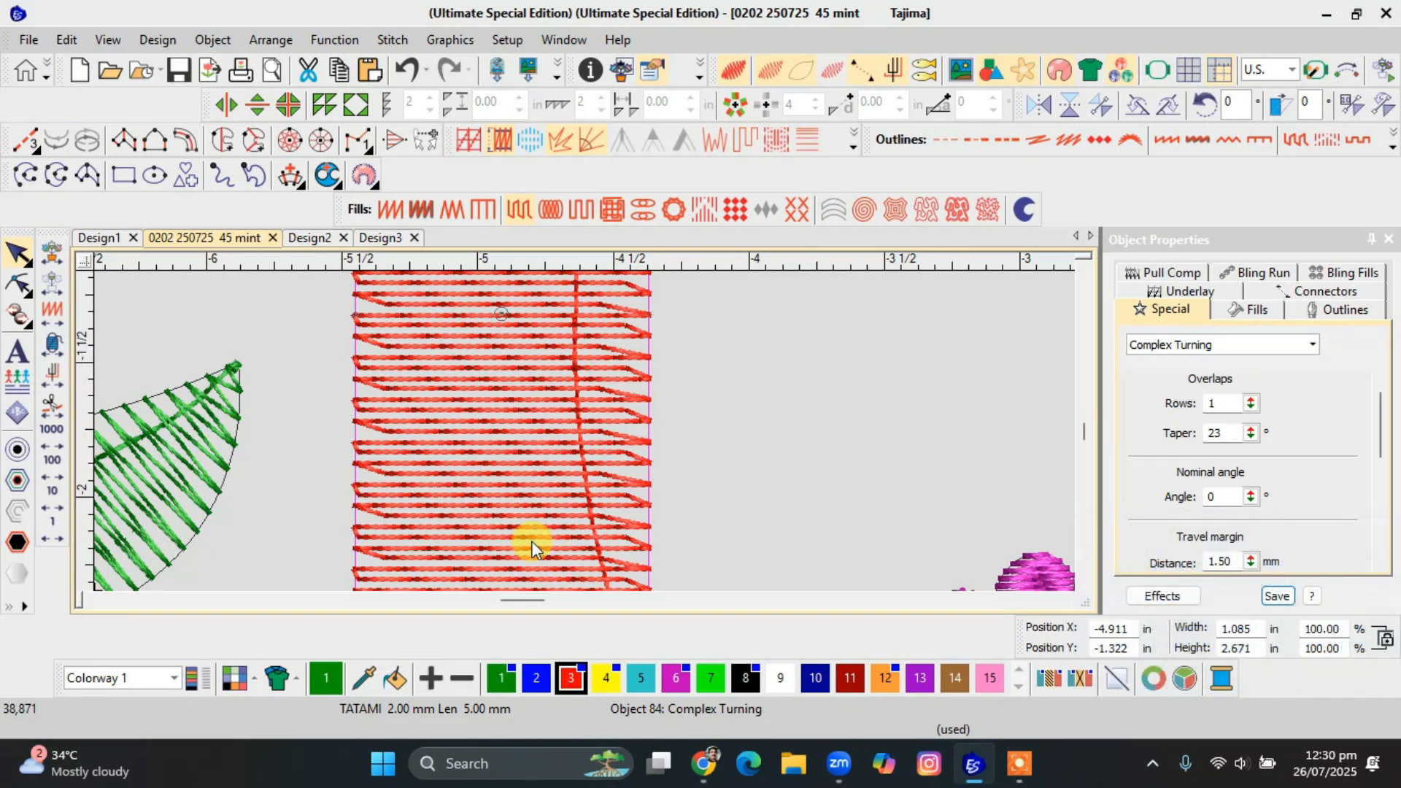
pyautogui.scroll(-2, 582, 435)
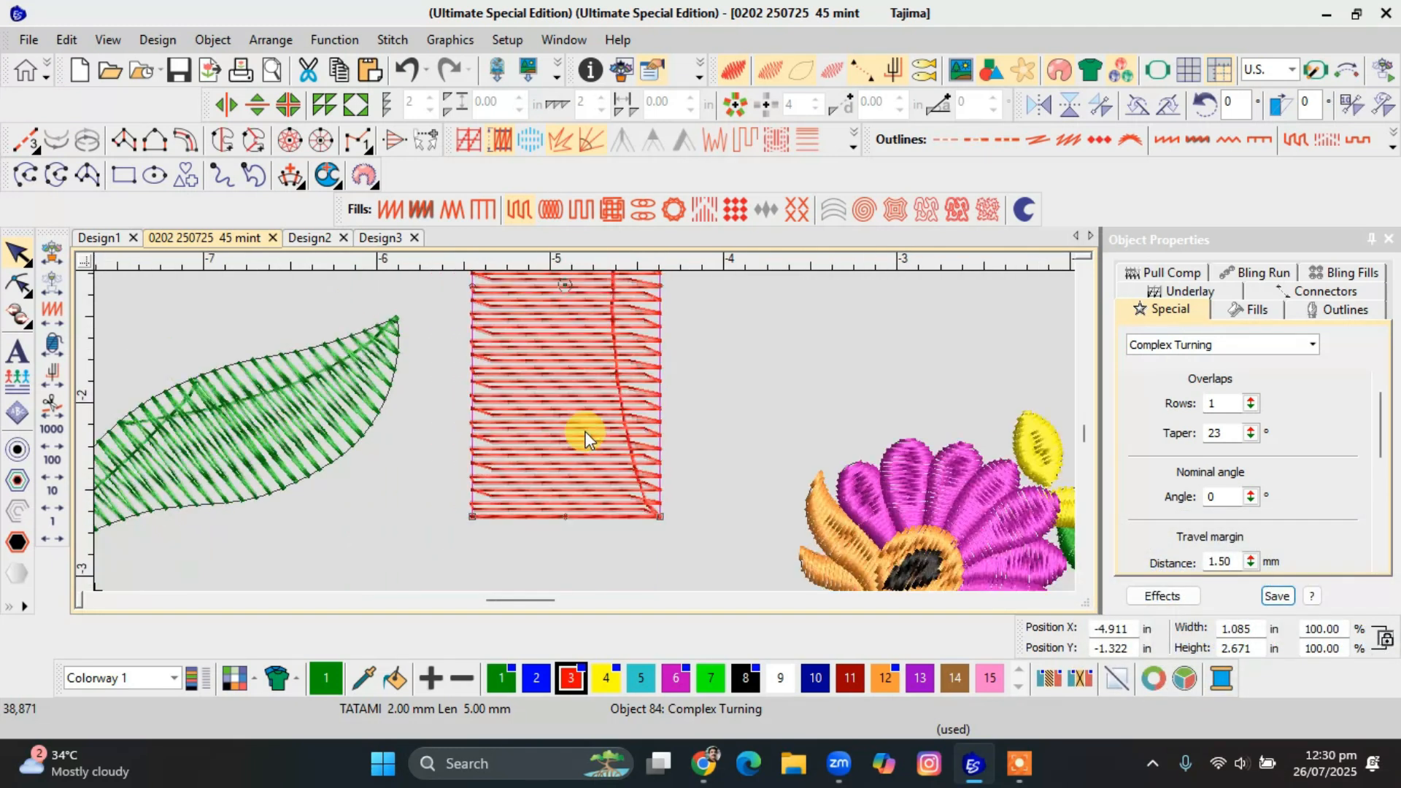
pyautogui.click(742, 151)
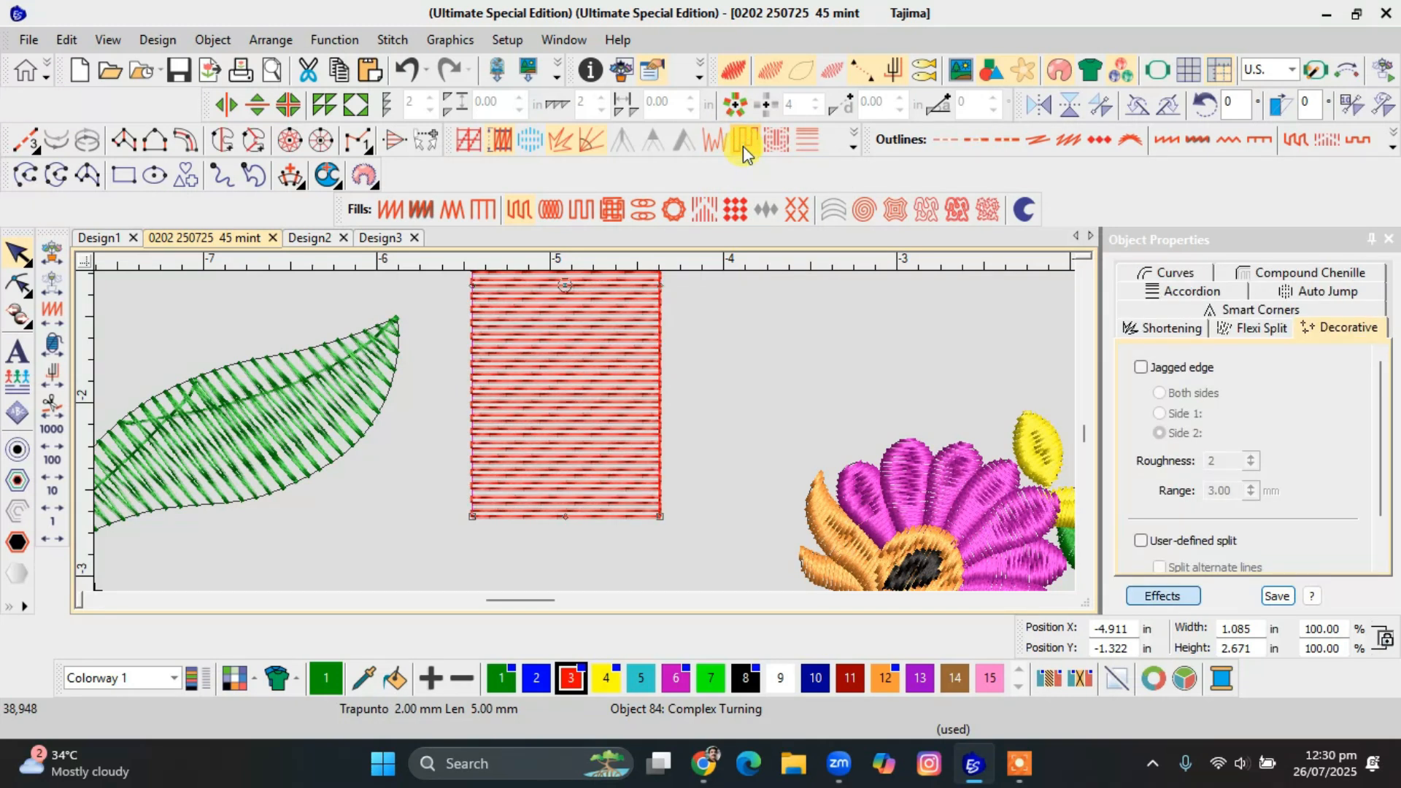
pyautogui.scroll(-2, 584, 432)
pyautogui.click(718, 423)
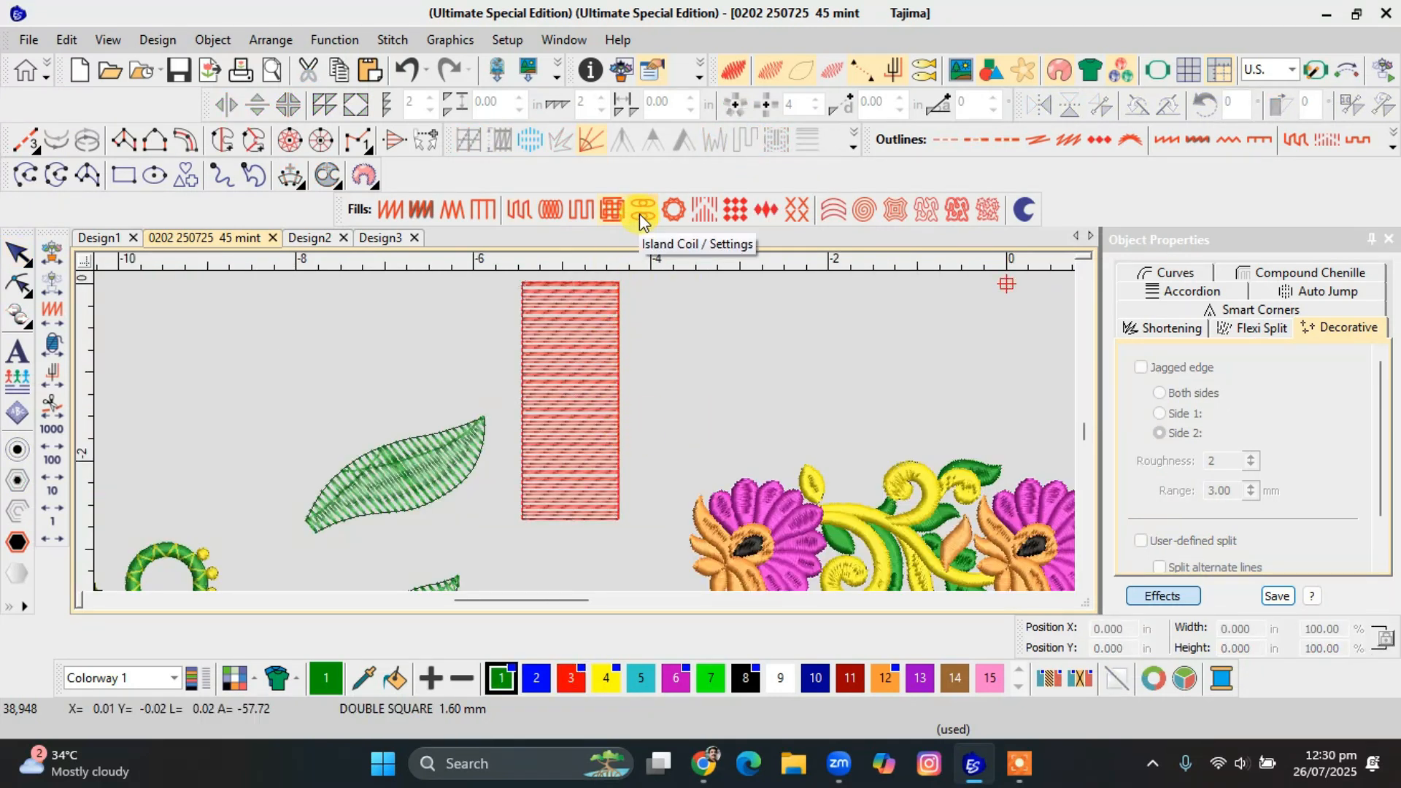
# Apply the Island Coil fill to the red rectangle and inspect its looped stitches.
pyautogui.click(563, 354)
pyautogui.click(662, 208)
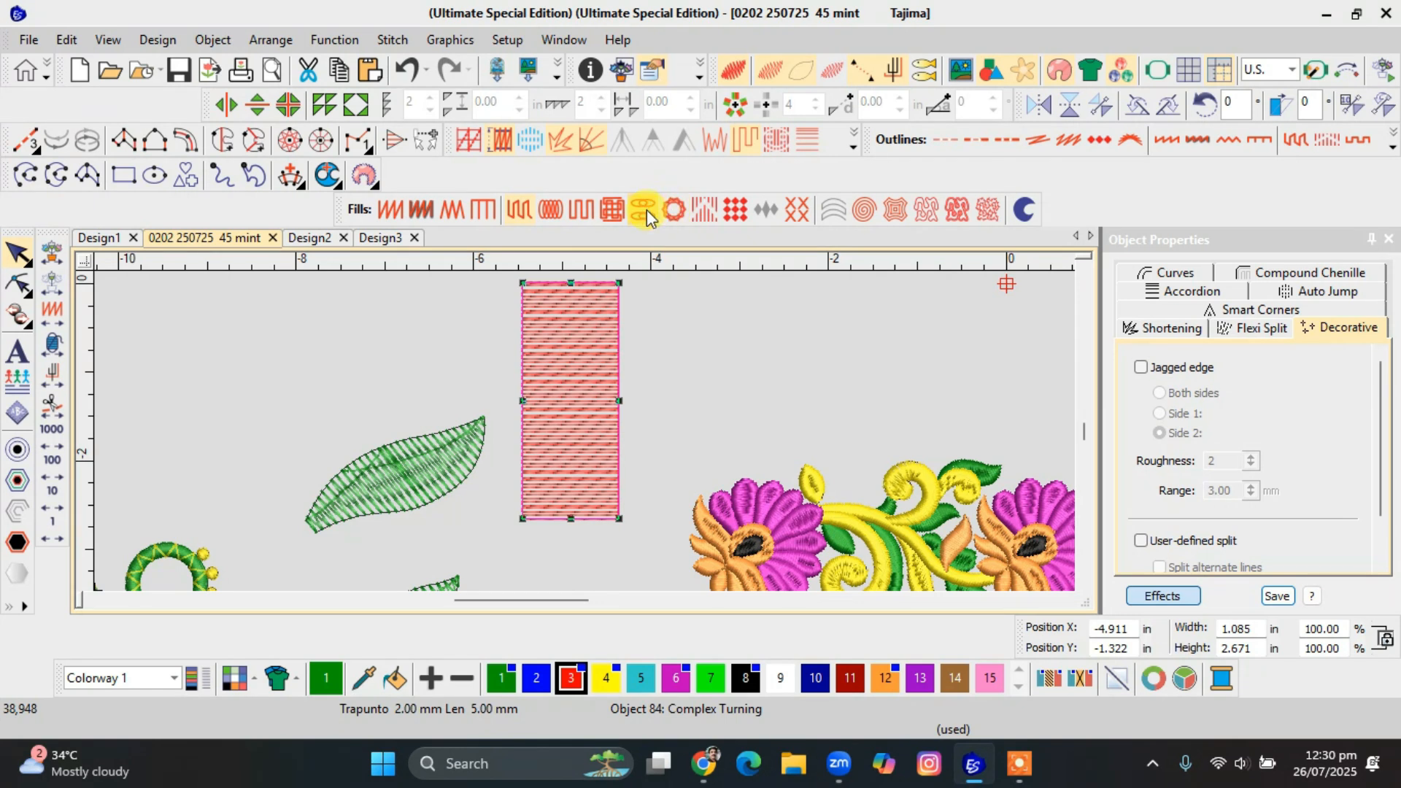
pyautogui.scroll(2, 584, 435)
pyautogui.scroll(2, 585, 434)
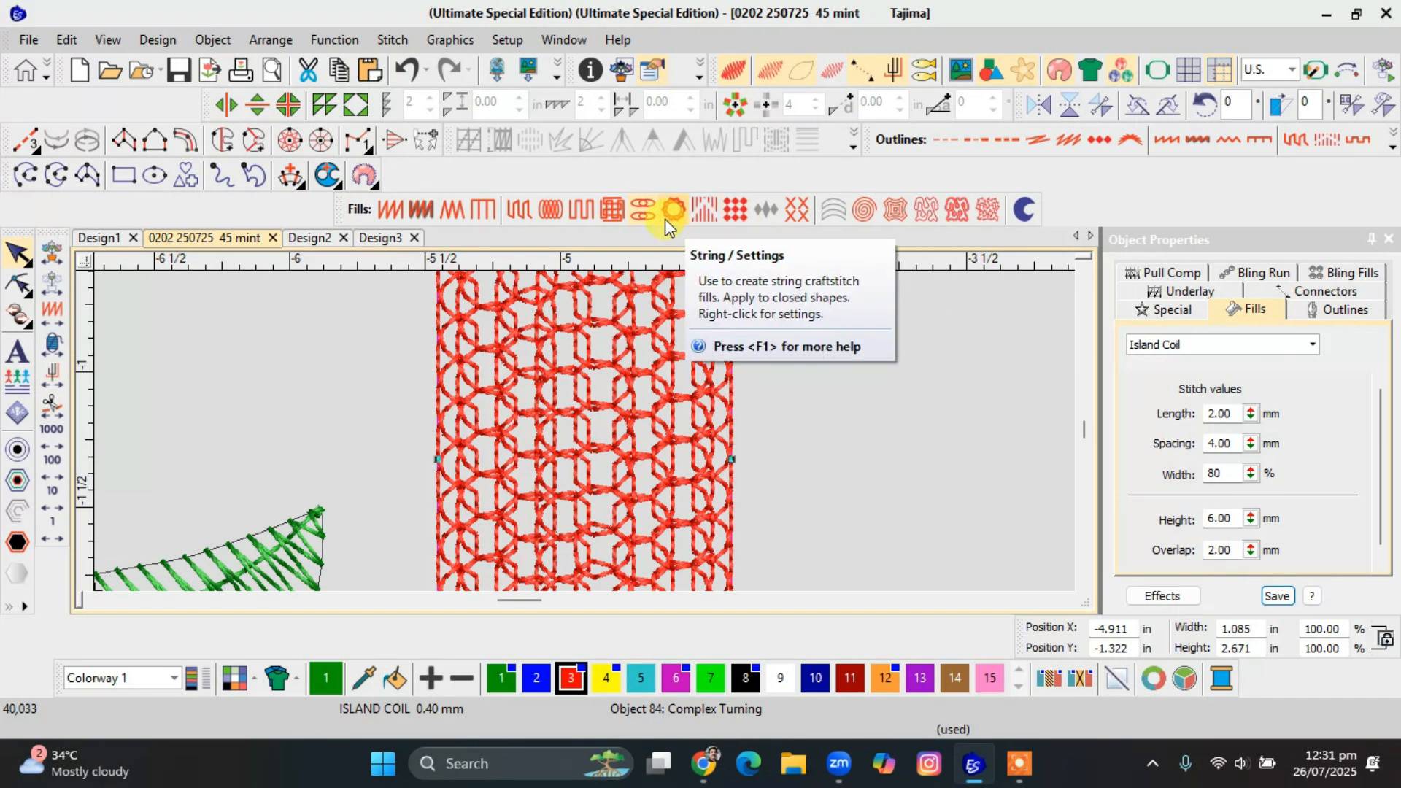
# Apply the Program Split fill to the red rectangle and try the BRICK, BLOCKS2, BASKET2 and BREAKER patterns.
pyautogui.click(711, 212)
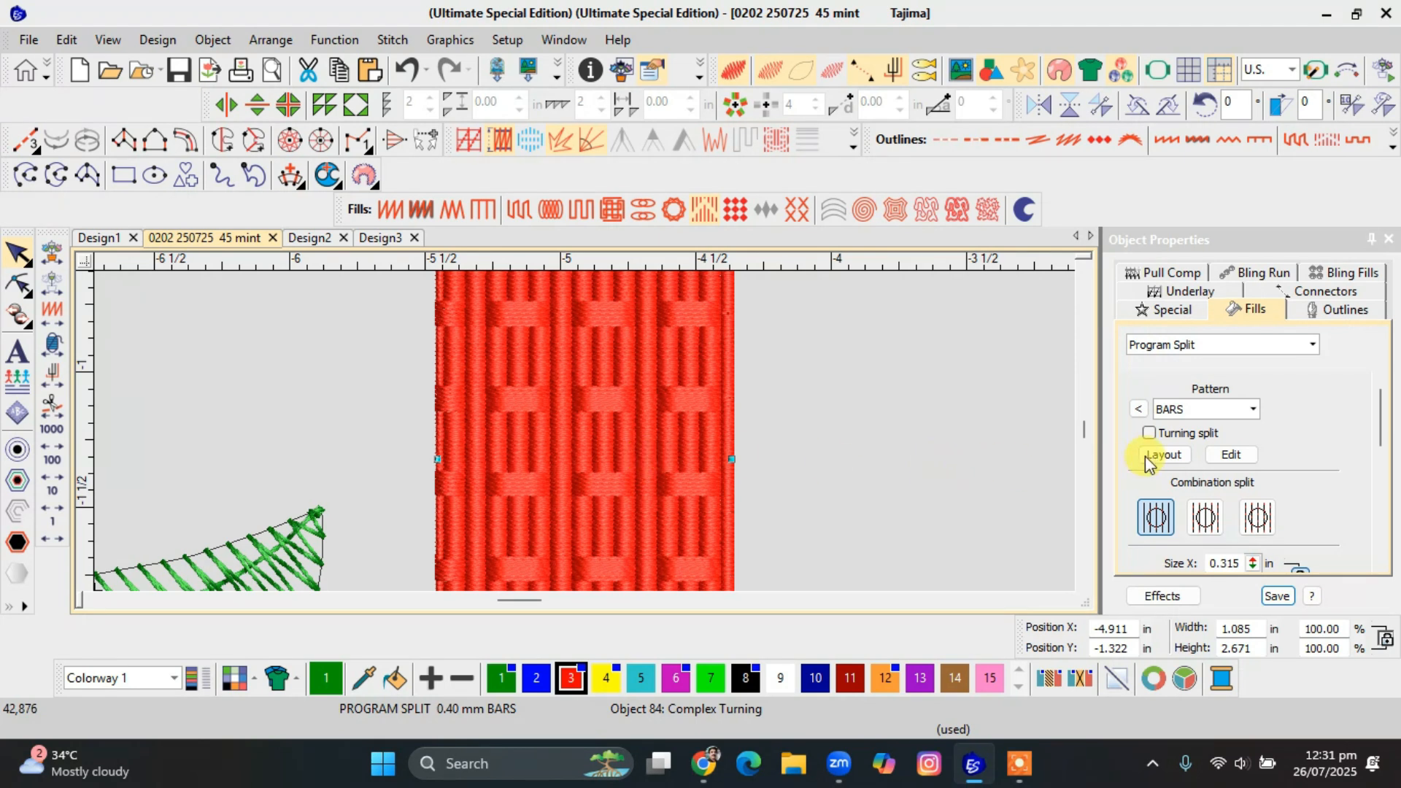
pyautogui.click(1138, 411)
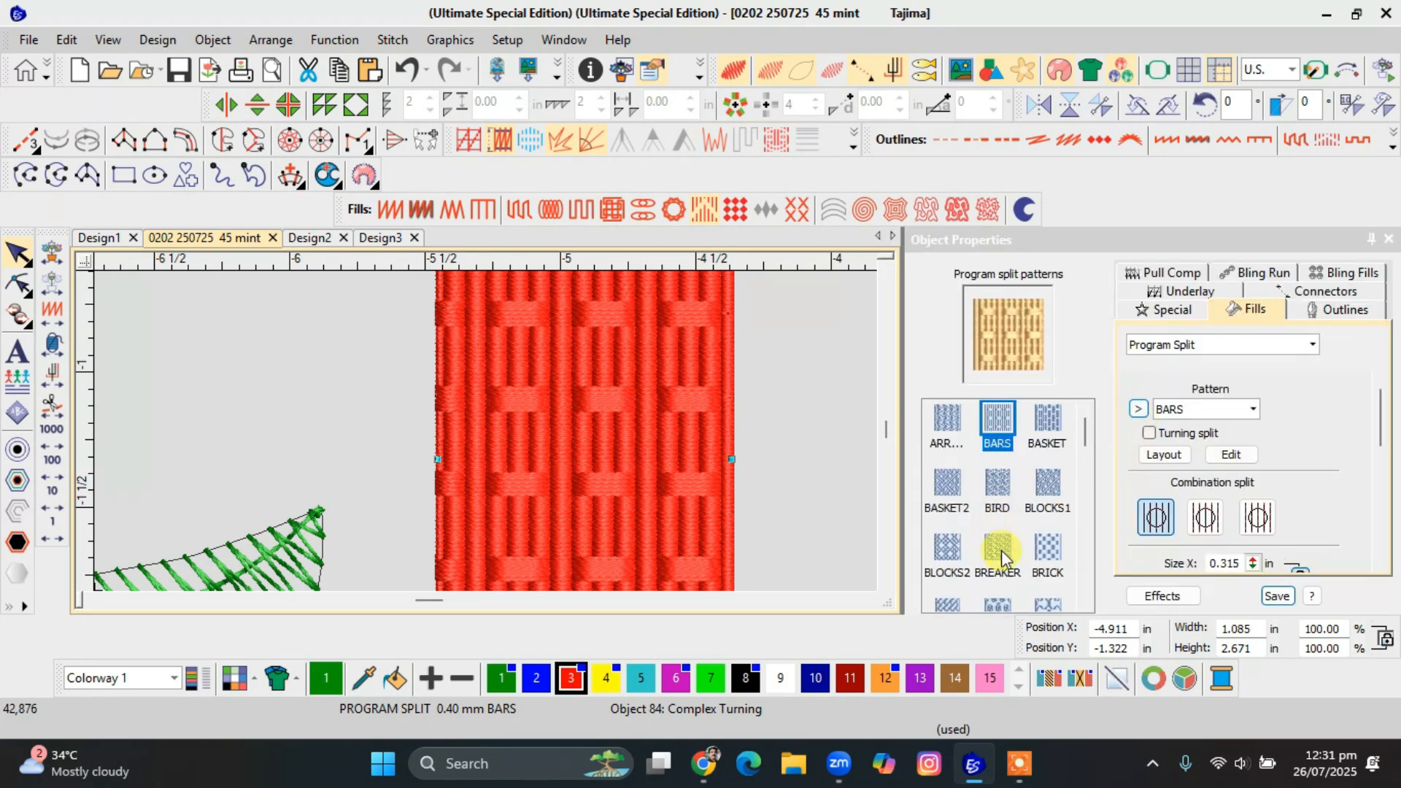
pyautogui.click(1047, 548)
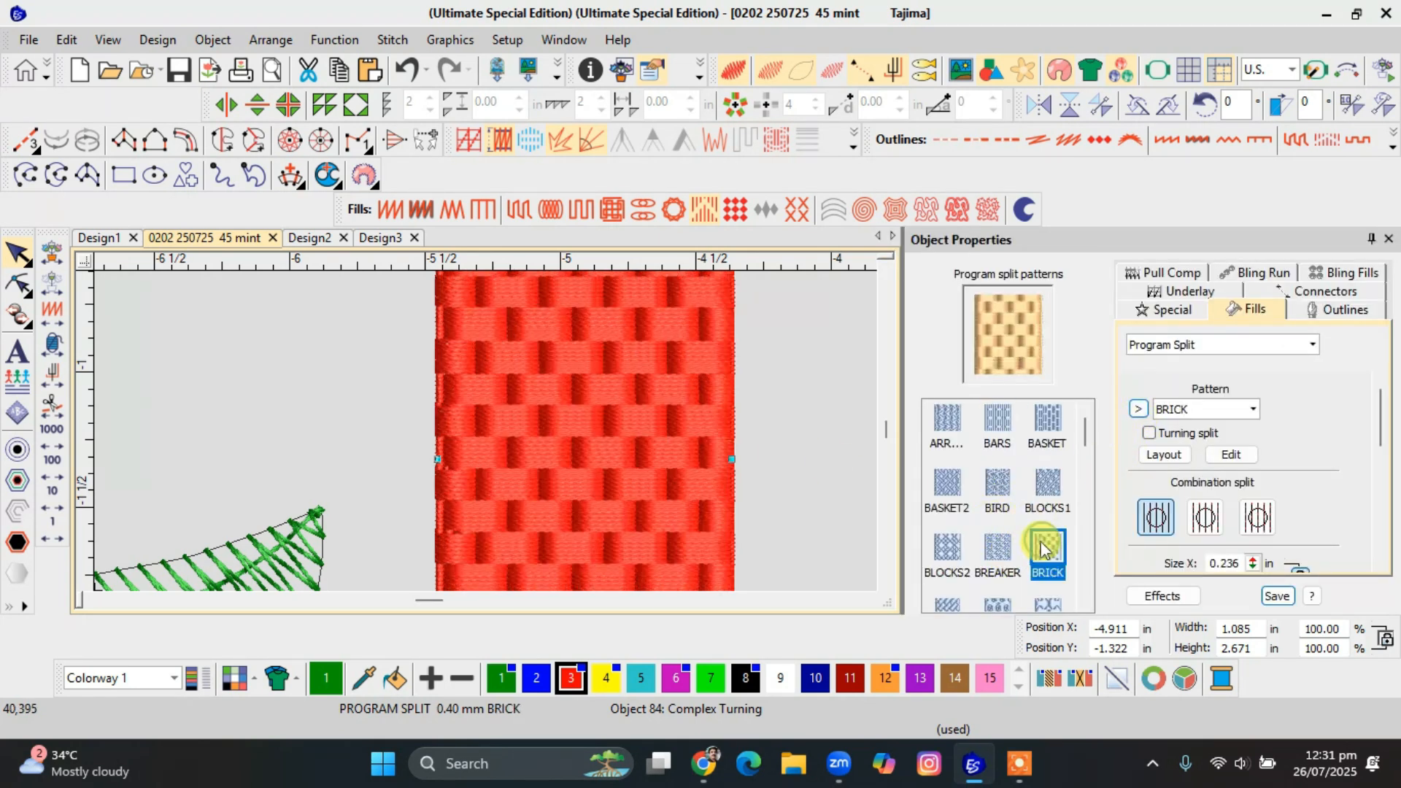
pyautogui.click(952, 552)
pyautogui.click(948, 485)
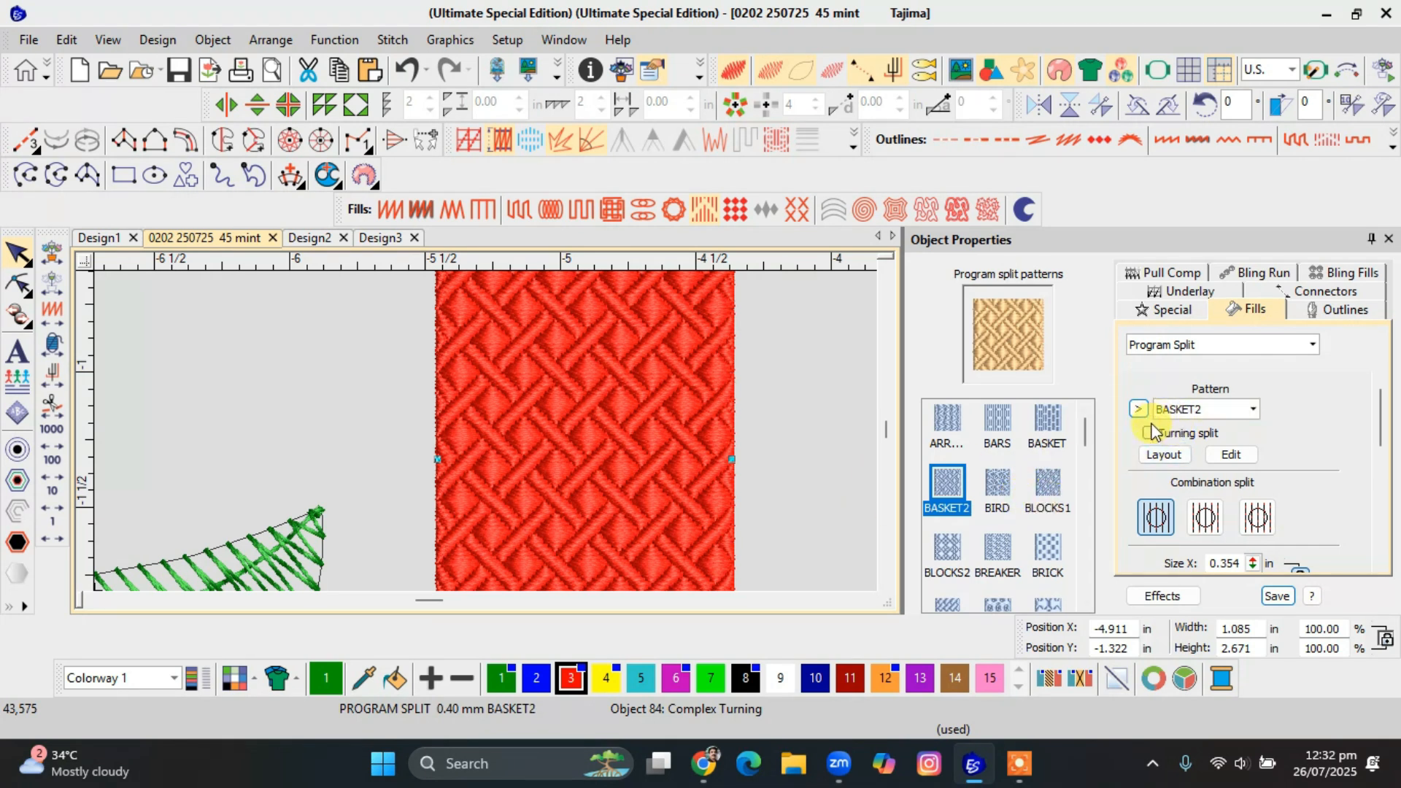
pyautogui.click(1001, 549)
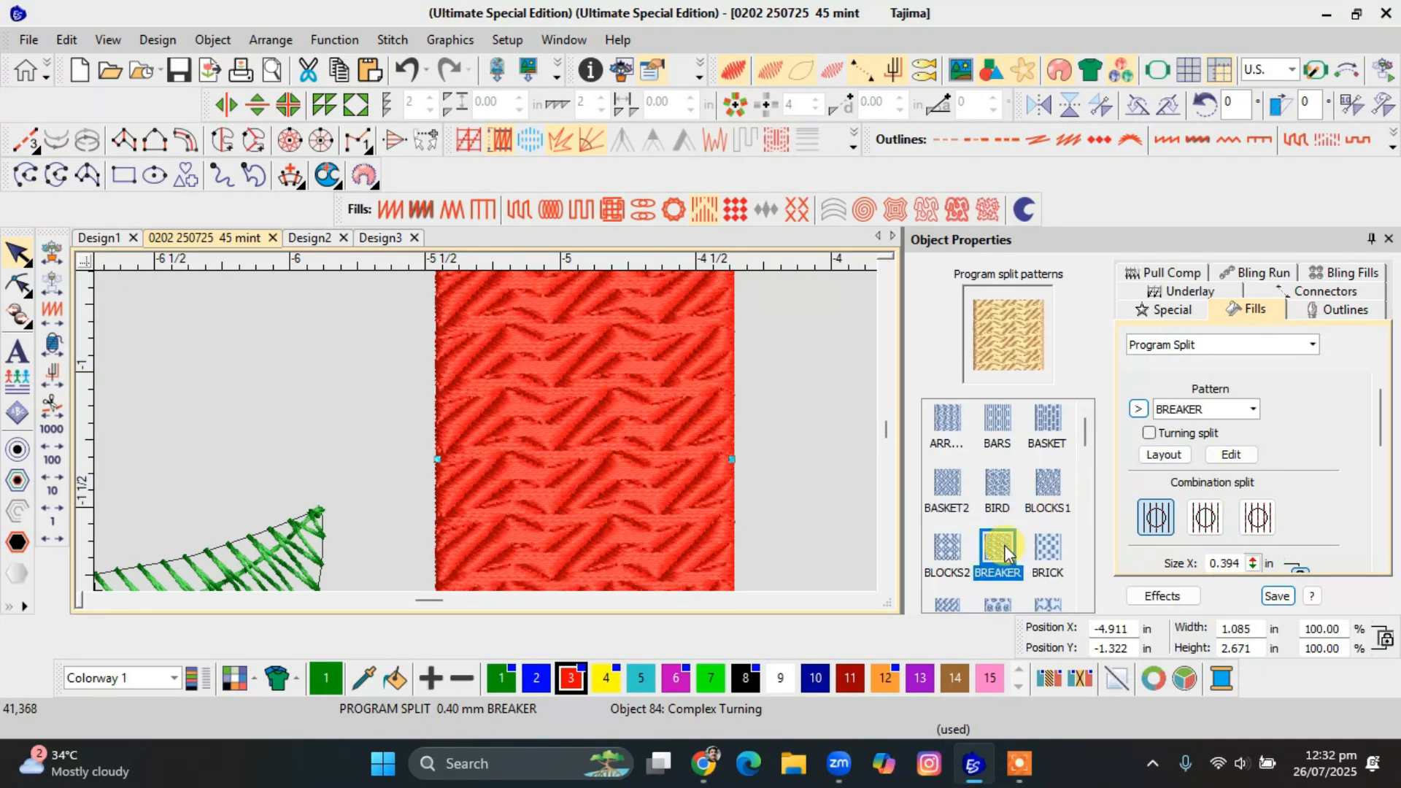
# Try the CHEVRON2, CHAIN and BRICK program split patterns on the red rectangle.
pyautogui.scroll(-2, 1004, 548)
pyautogui.click(950, 585)
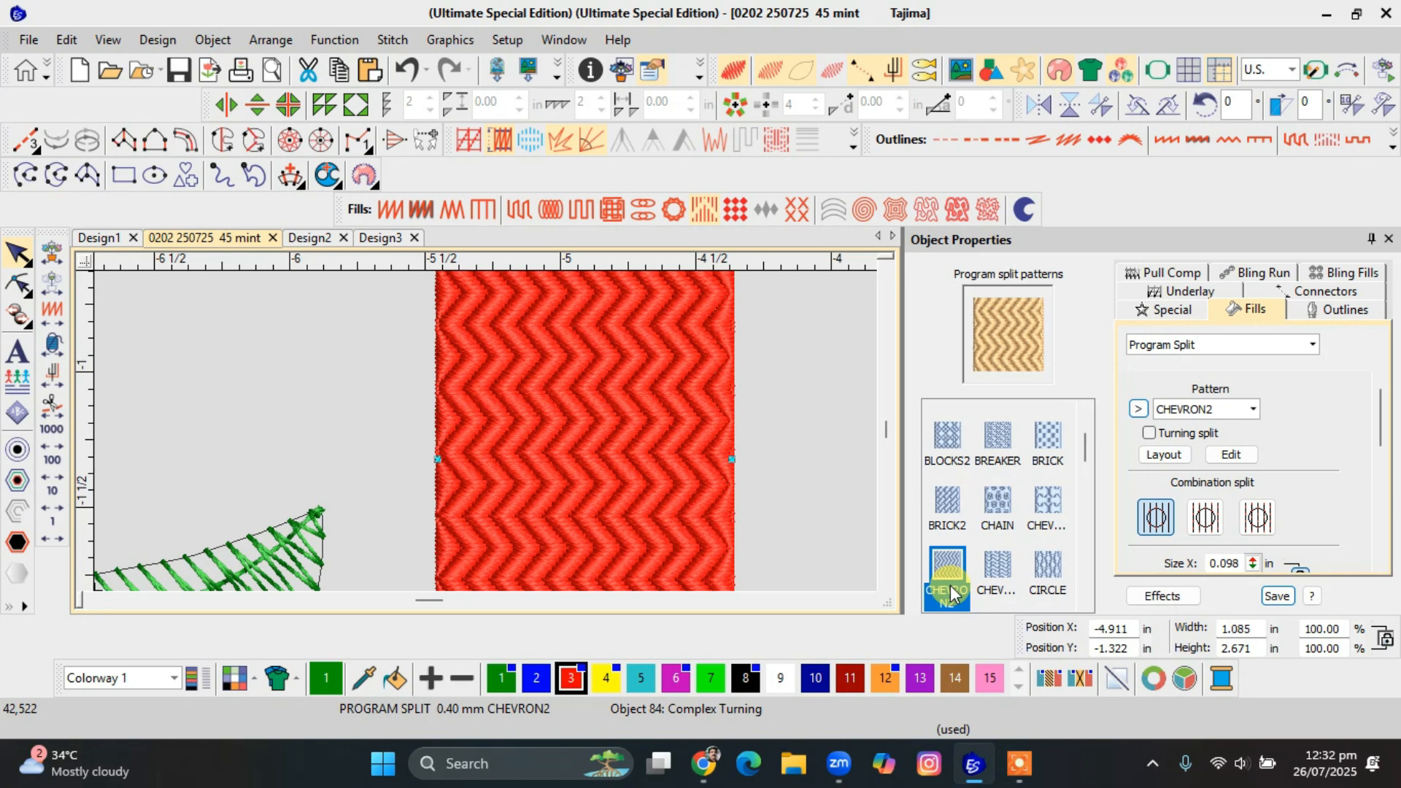
pyautogui.click(1001, 502)
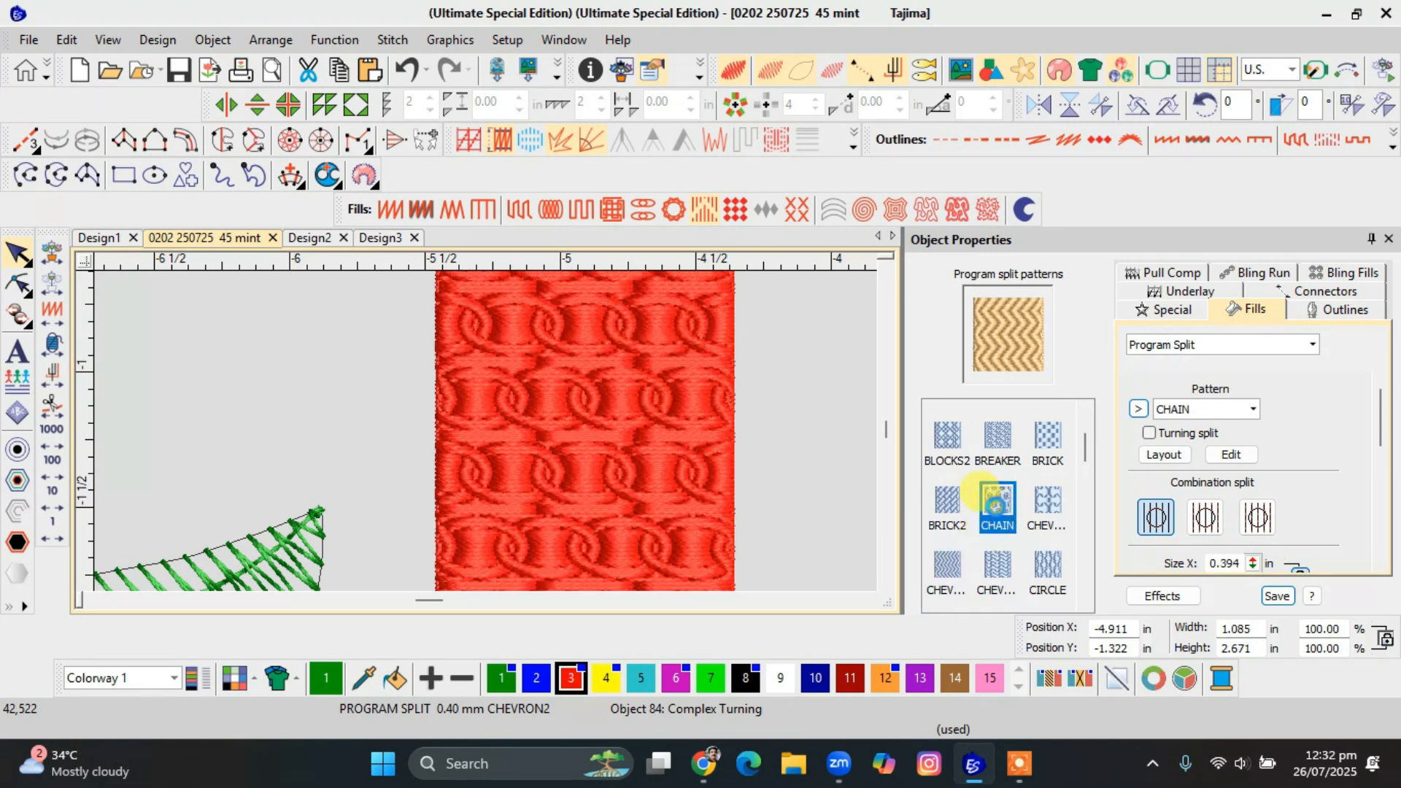
pyautogui.click(1046, 447)
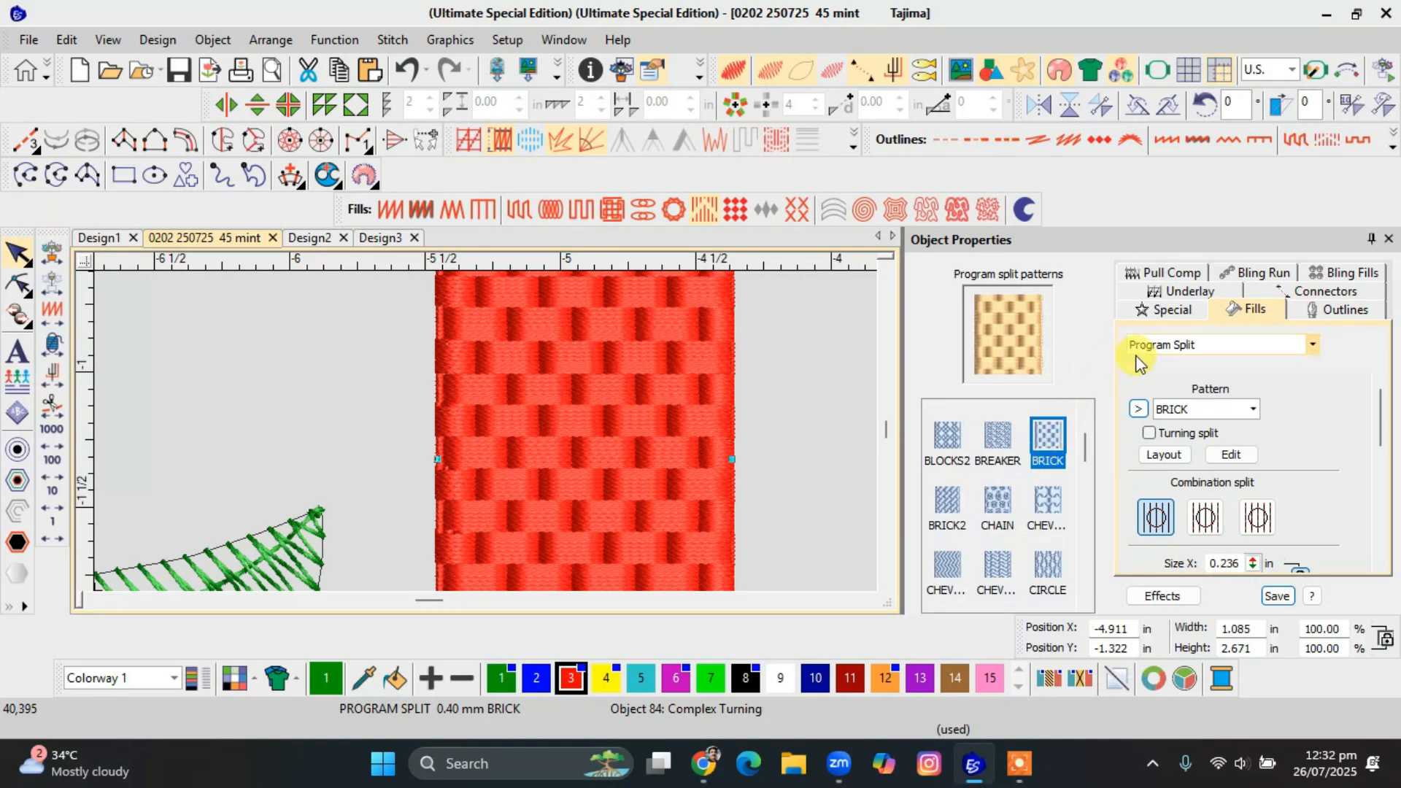
# Try the PASSAGE, MELODY, ROMA and METAL program split patterns on the red rectangle.
pyautogui.click(1160, 411)
pyautogui.click(1177, 342)
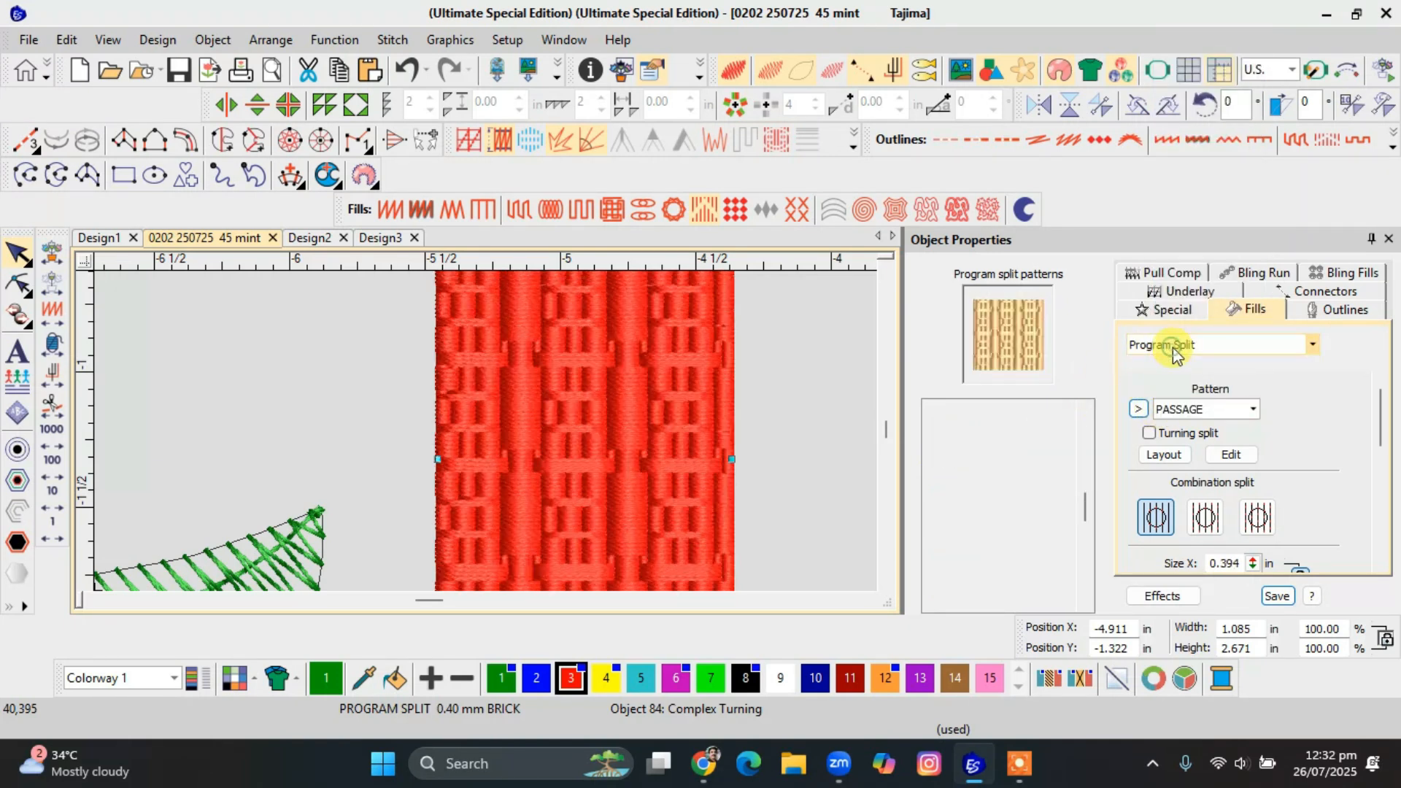
pyautogui.click(1004, 514)
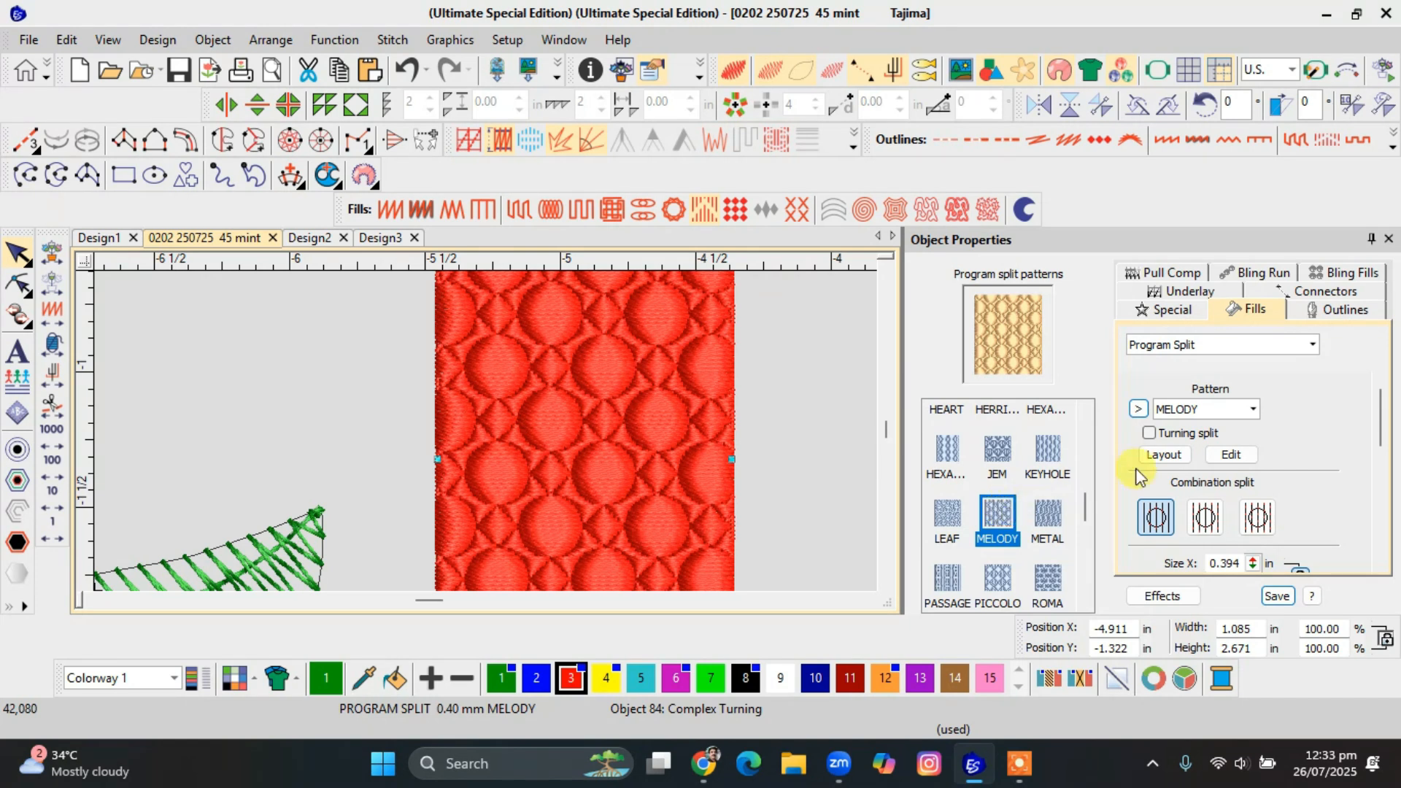
pyautogui.scroll(-1, 1051, 475)
pyautogui.click(1046, 484)
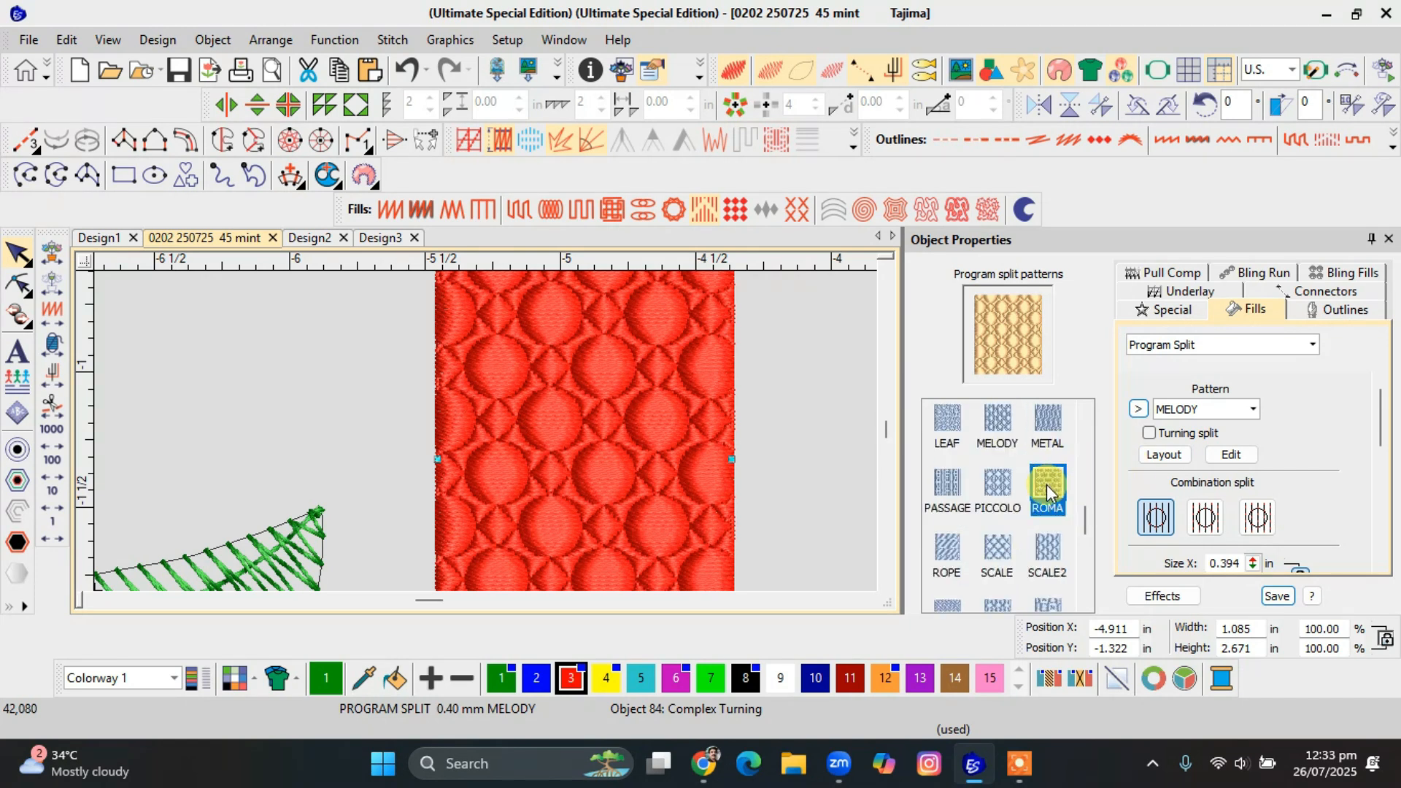
pyautogui.click(1047, 423)
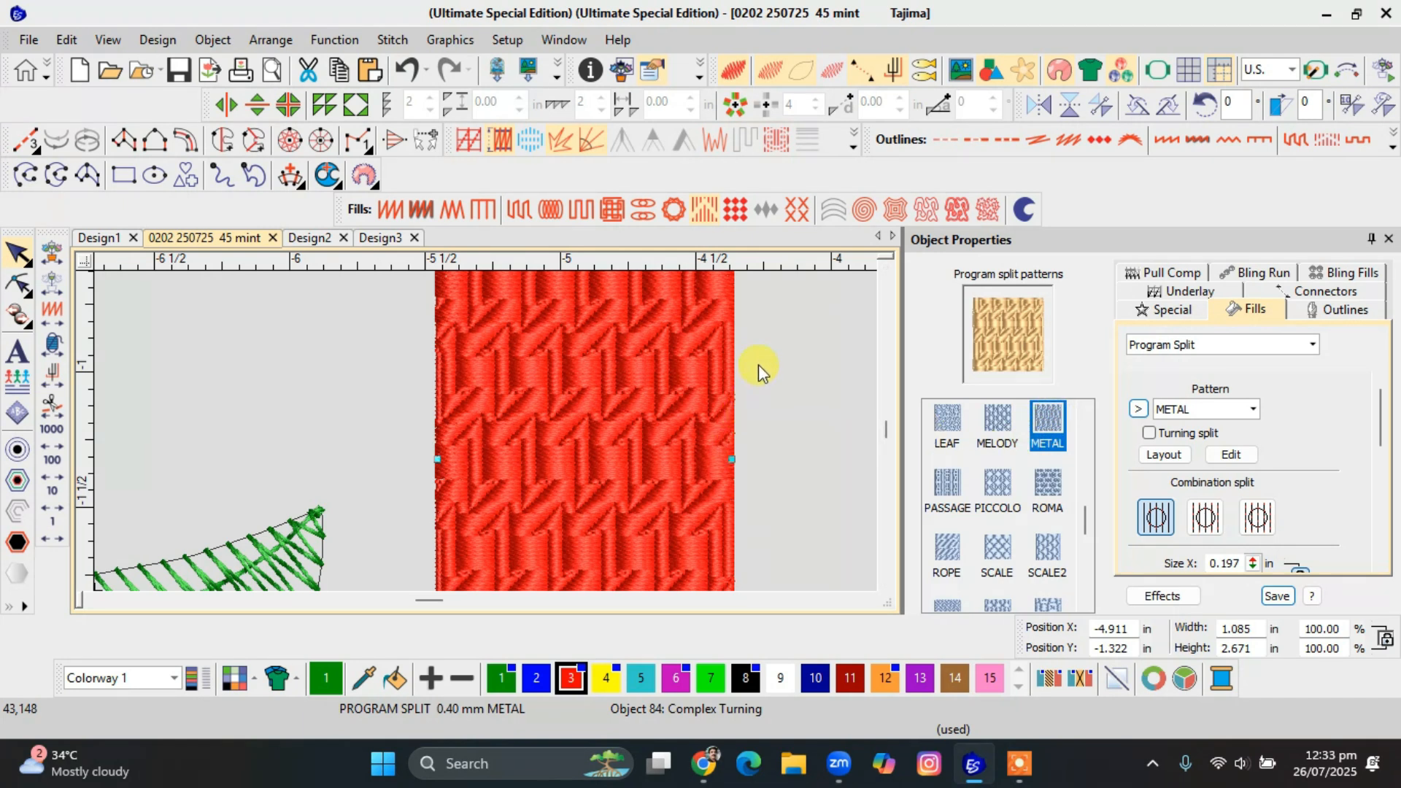
# Apply Motif Fill to the red rectangle and try the Cross, Fashion Collection and Misc motif sets.
pyautogui.click(735, 212)
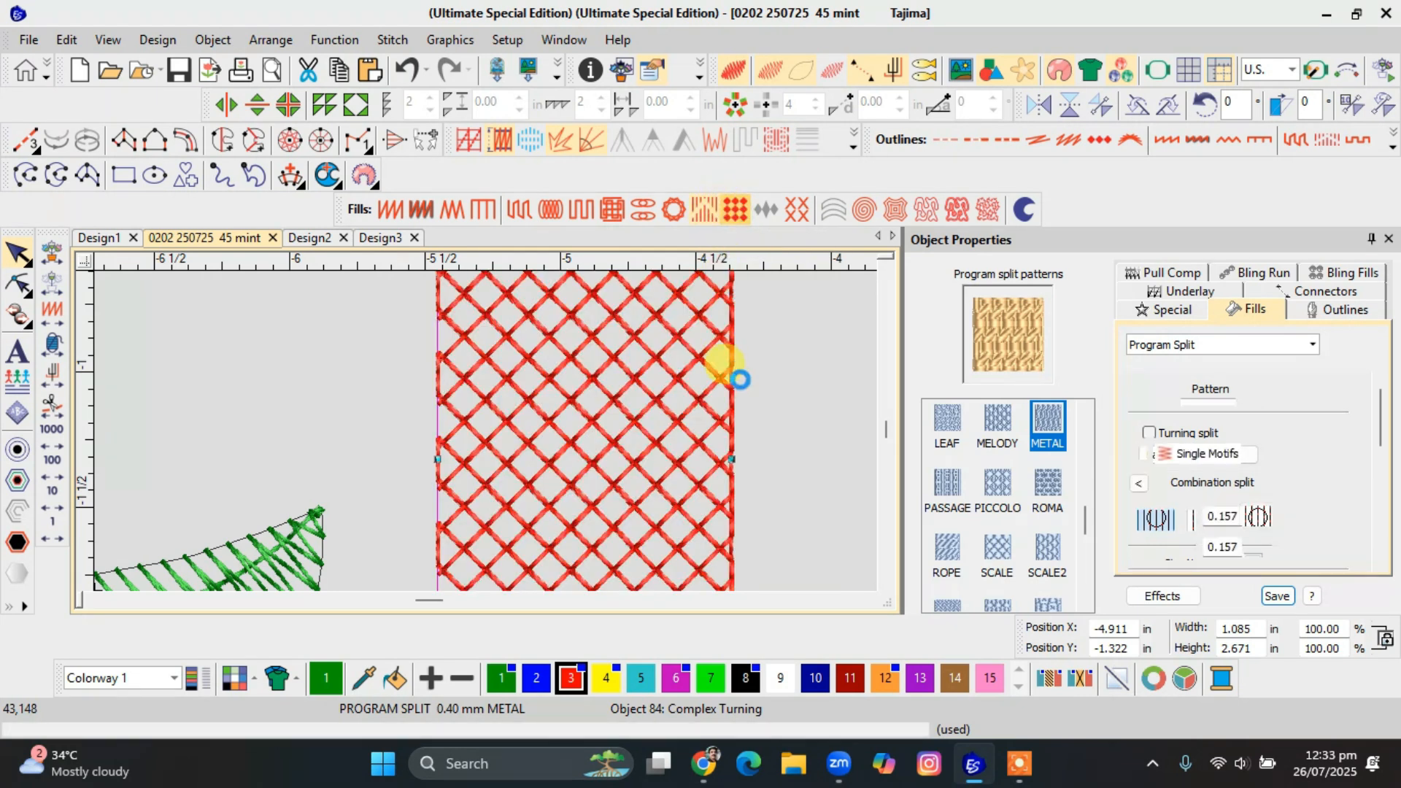
pyautogui.click(1173, 455)
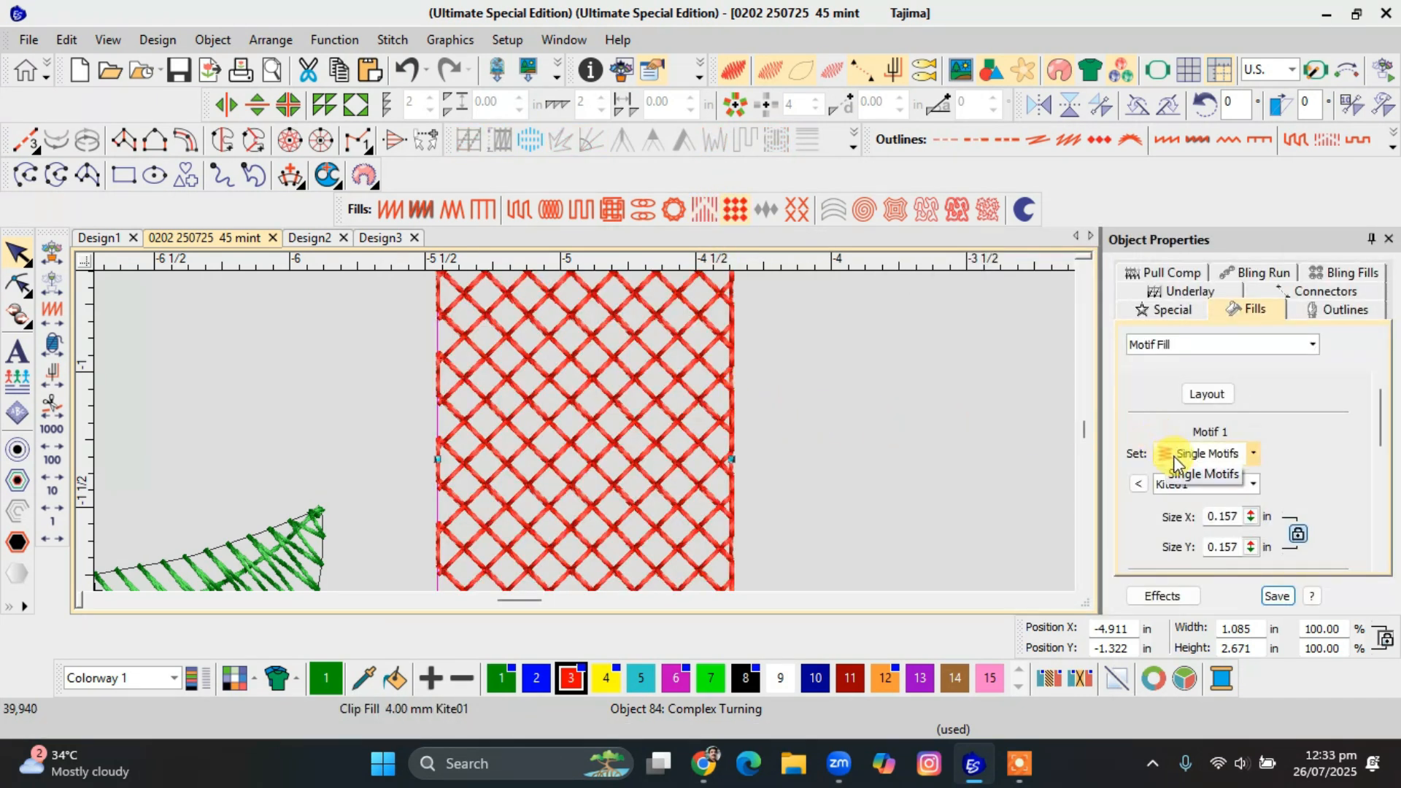
pyautogui.click(1180, 527)
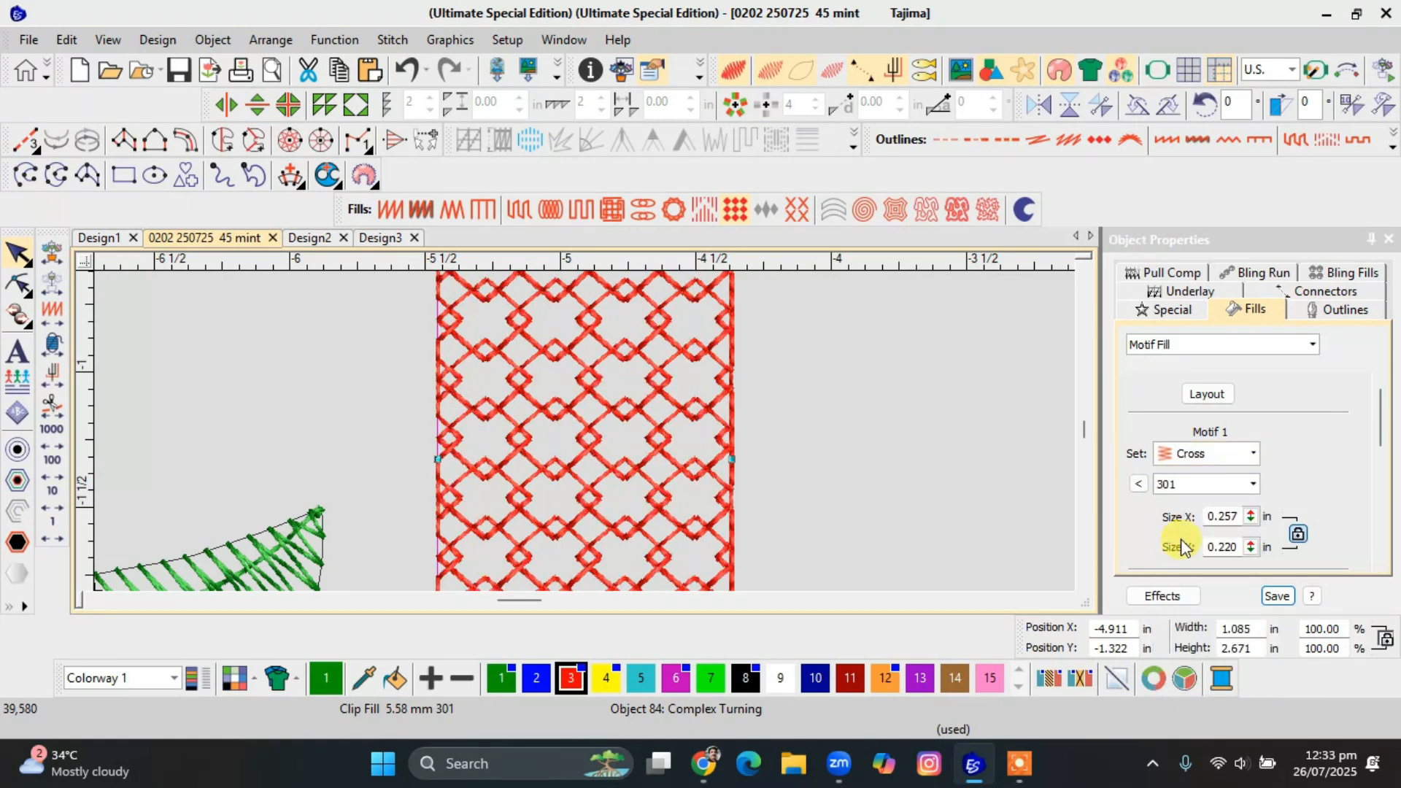
pyautogui.click(1212, 454)
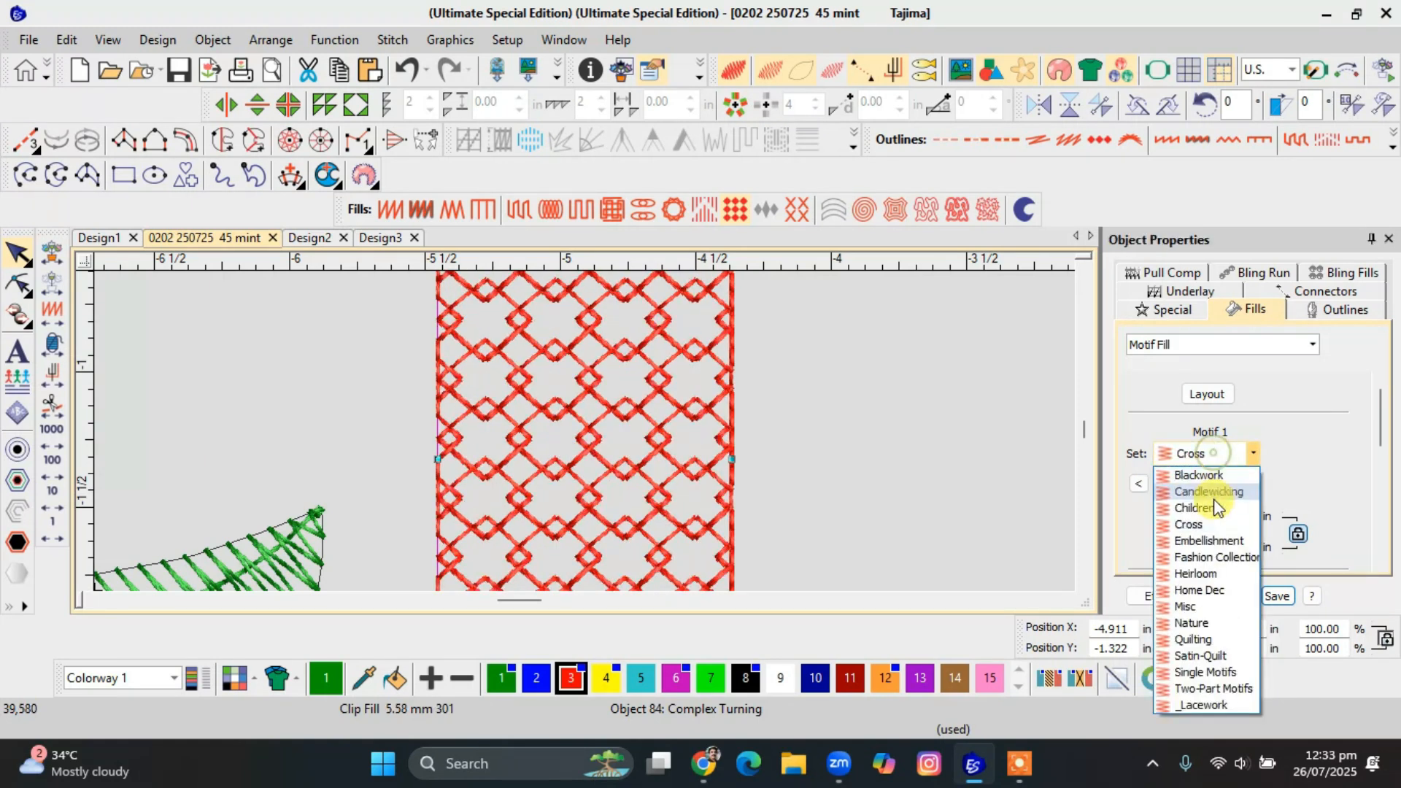
pyautogui.click(1204, 556)
pyautogui.click(1210, 459)
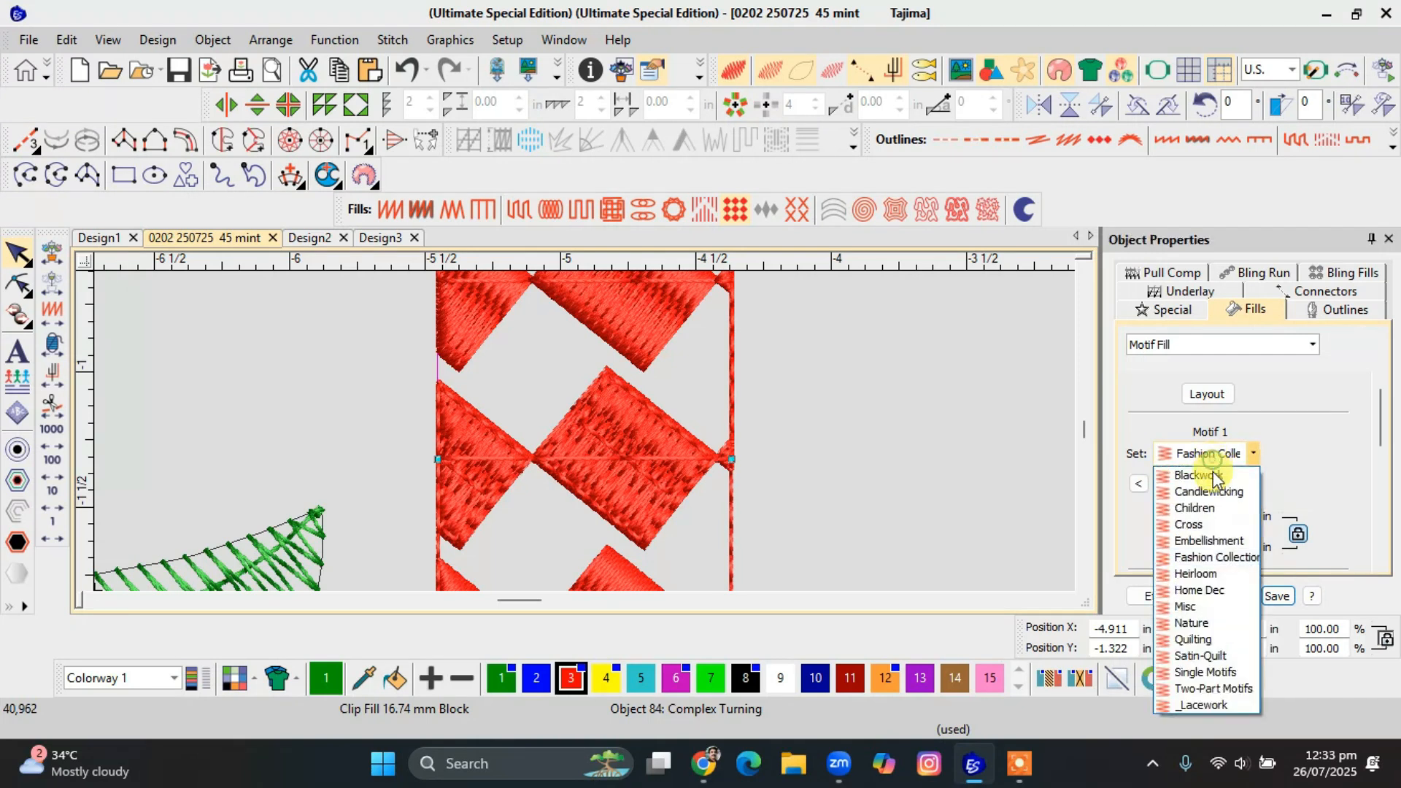
pyautogui.click(1193, 600)
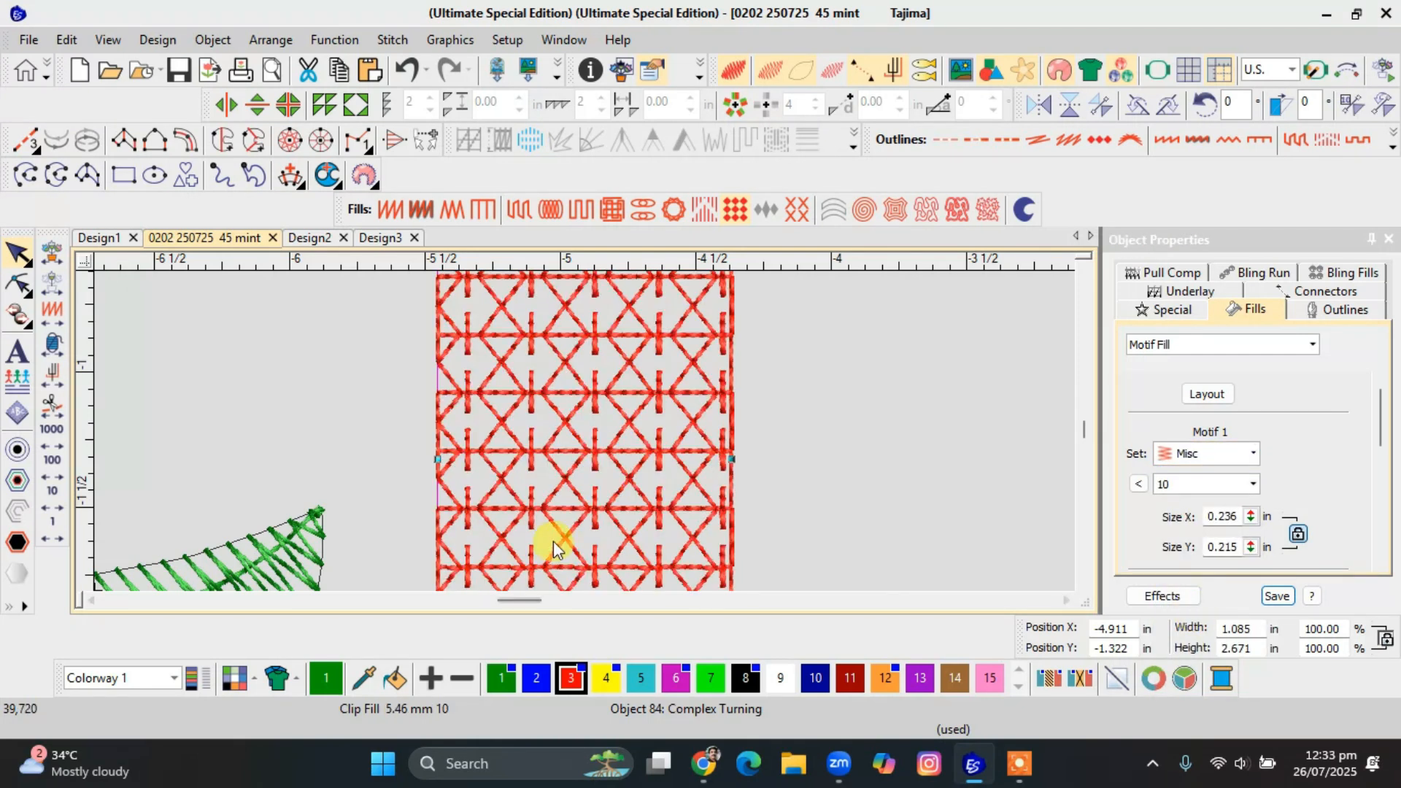
pyautogui.scroll(-1, 587, 438)
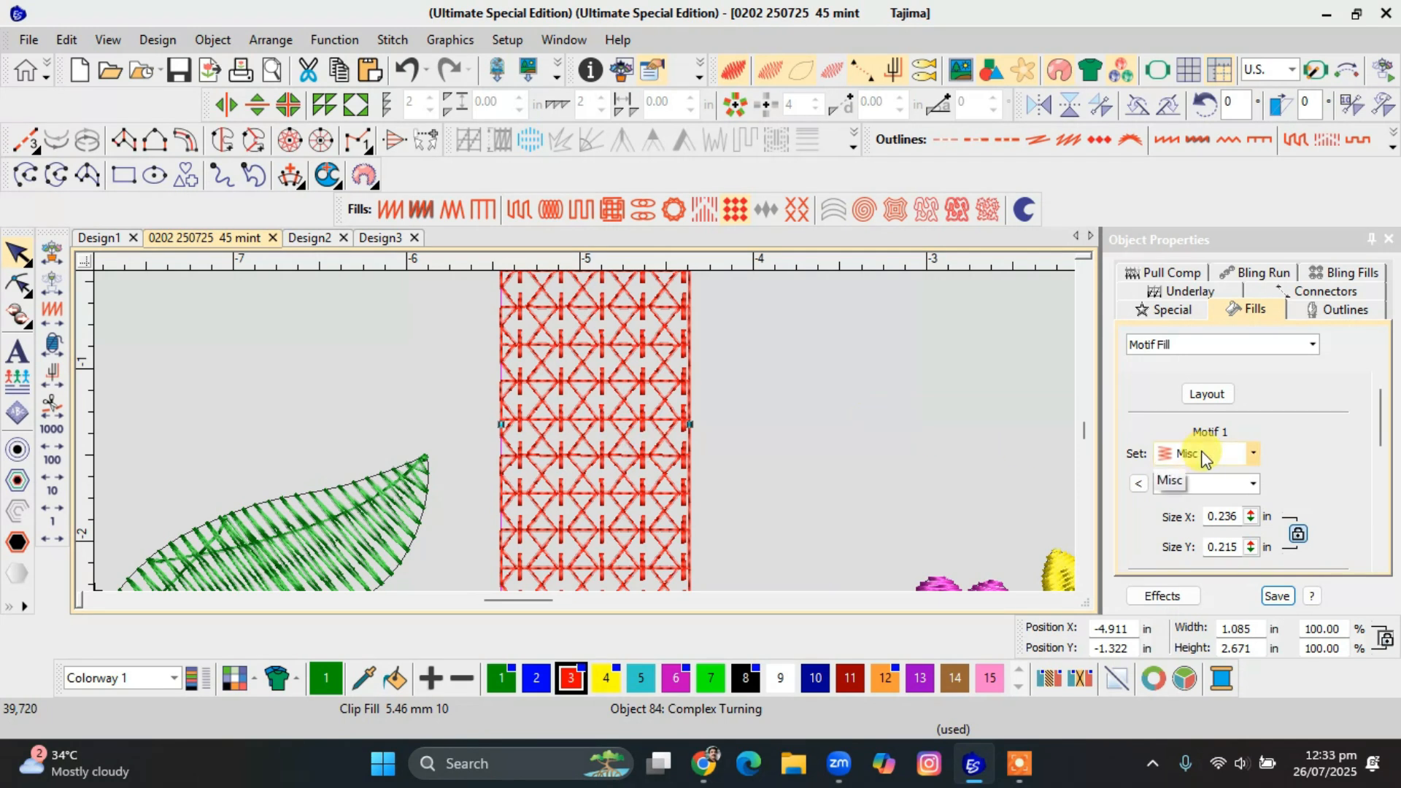
# Preview the Misc set's motifs and try Blanket, Pinstit, Heart and 3wave on the red rectangle.
pyautogui.click(1137, 485)
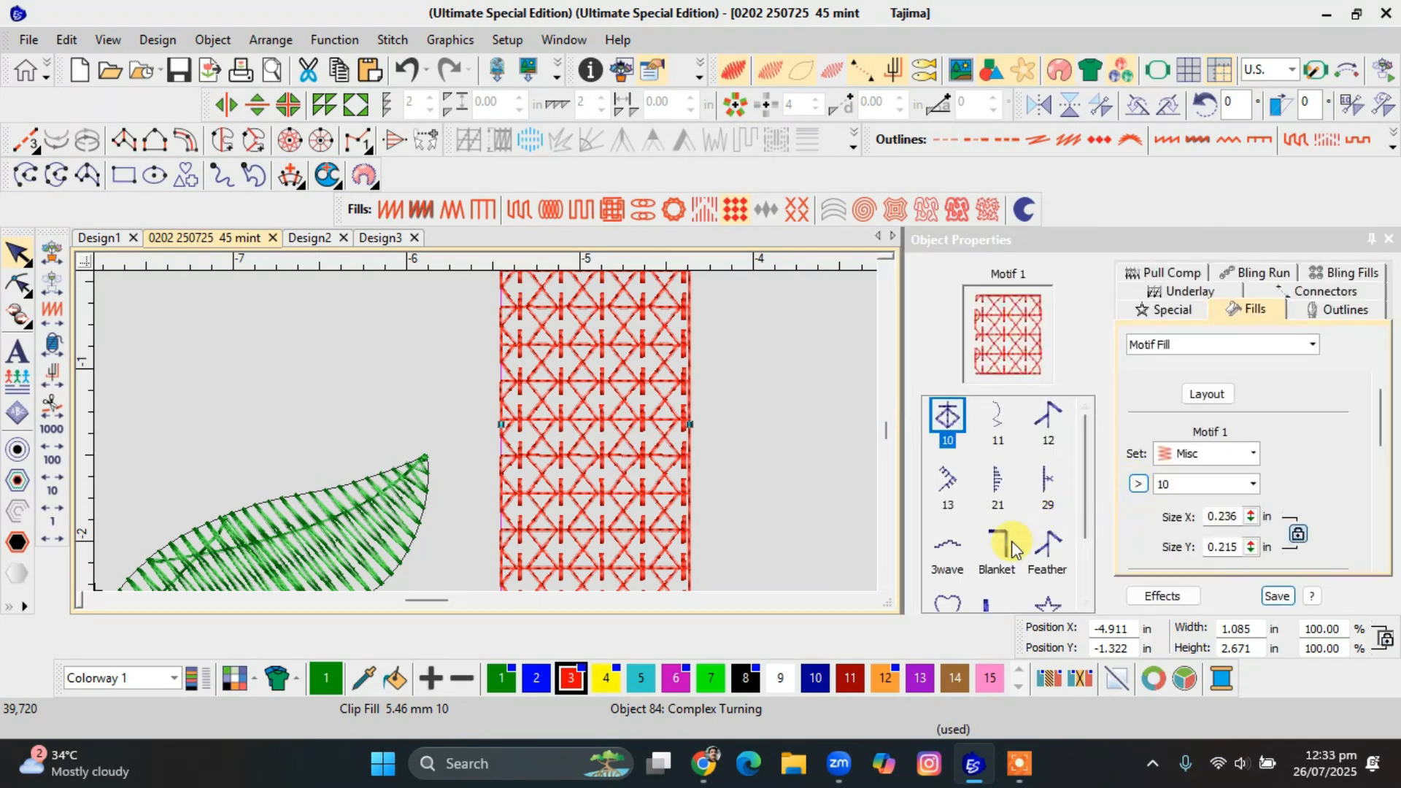
pyautogui.click(1003, 546)
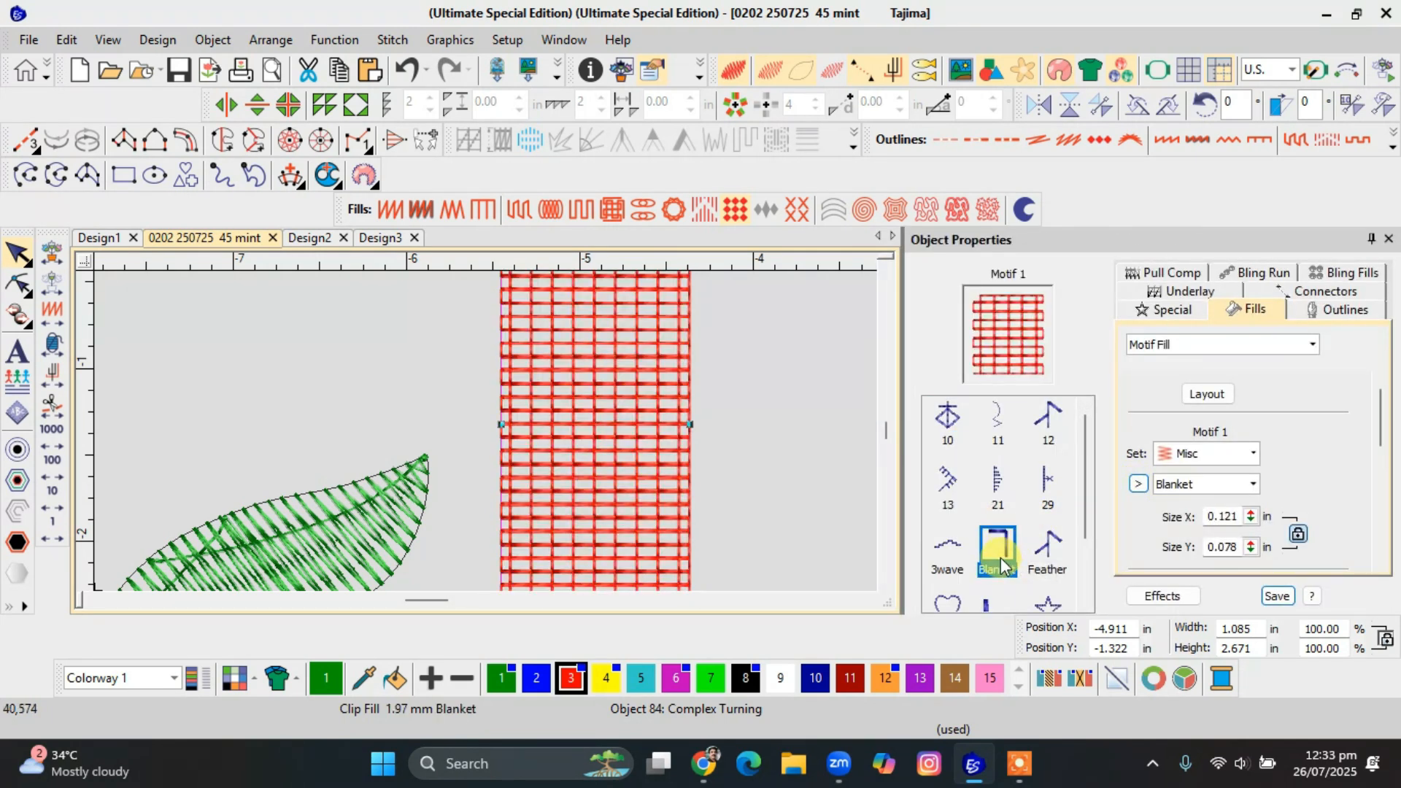
pyautogui.click(990, 604)
pyautogui.click(953, 600)
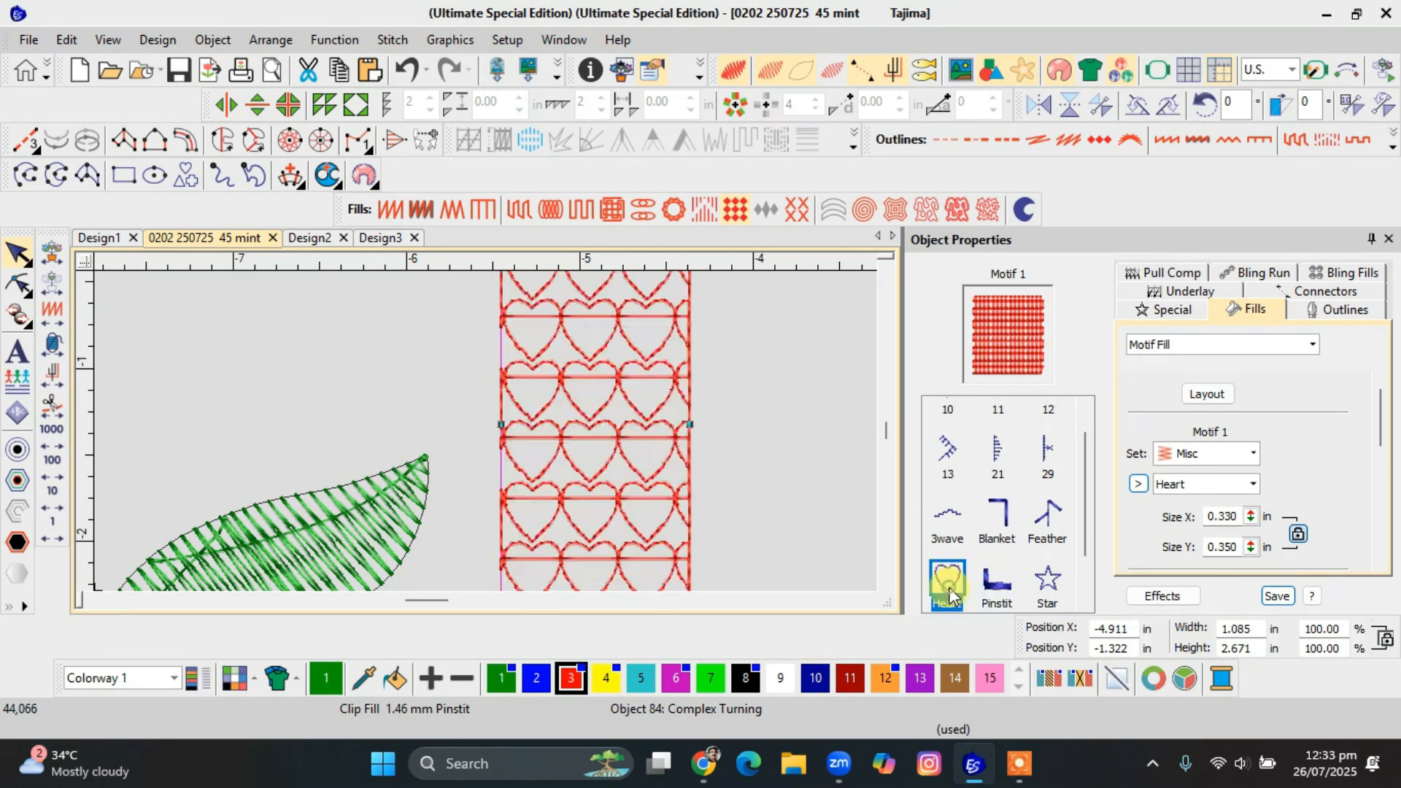
pyautogui.click(964, 525)
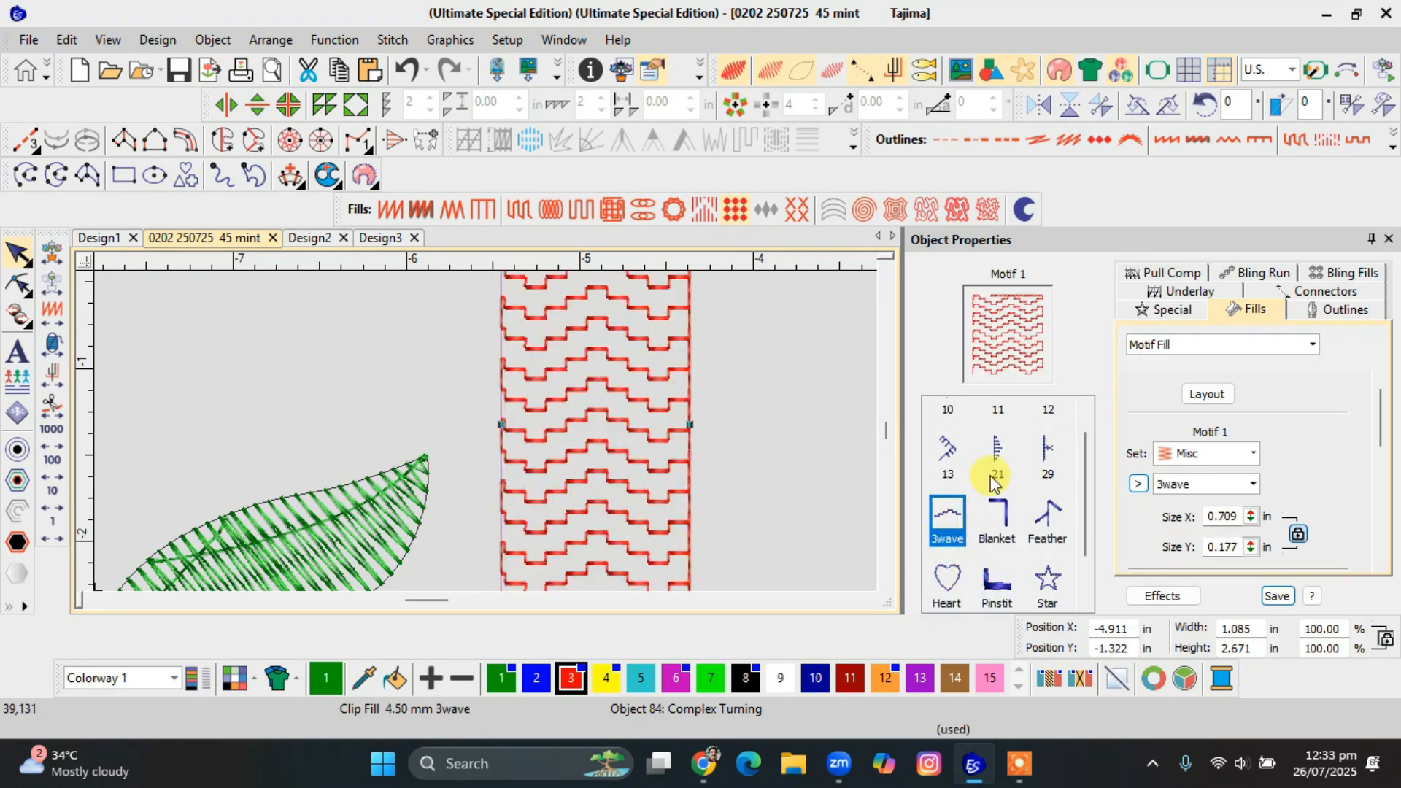
# Try the Misc motifs 21, 13, 29, Feather and Wedge on the red rectangle.
pyautogui.click(997, 453)
pyautogui.click(948, 451)
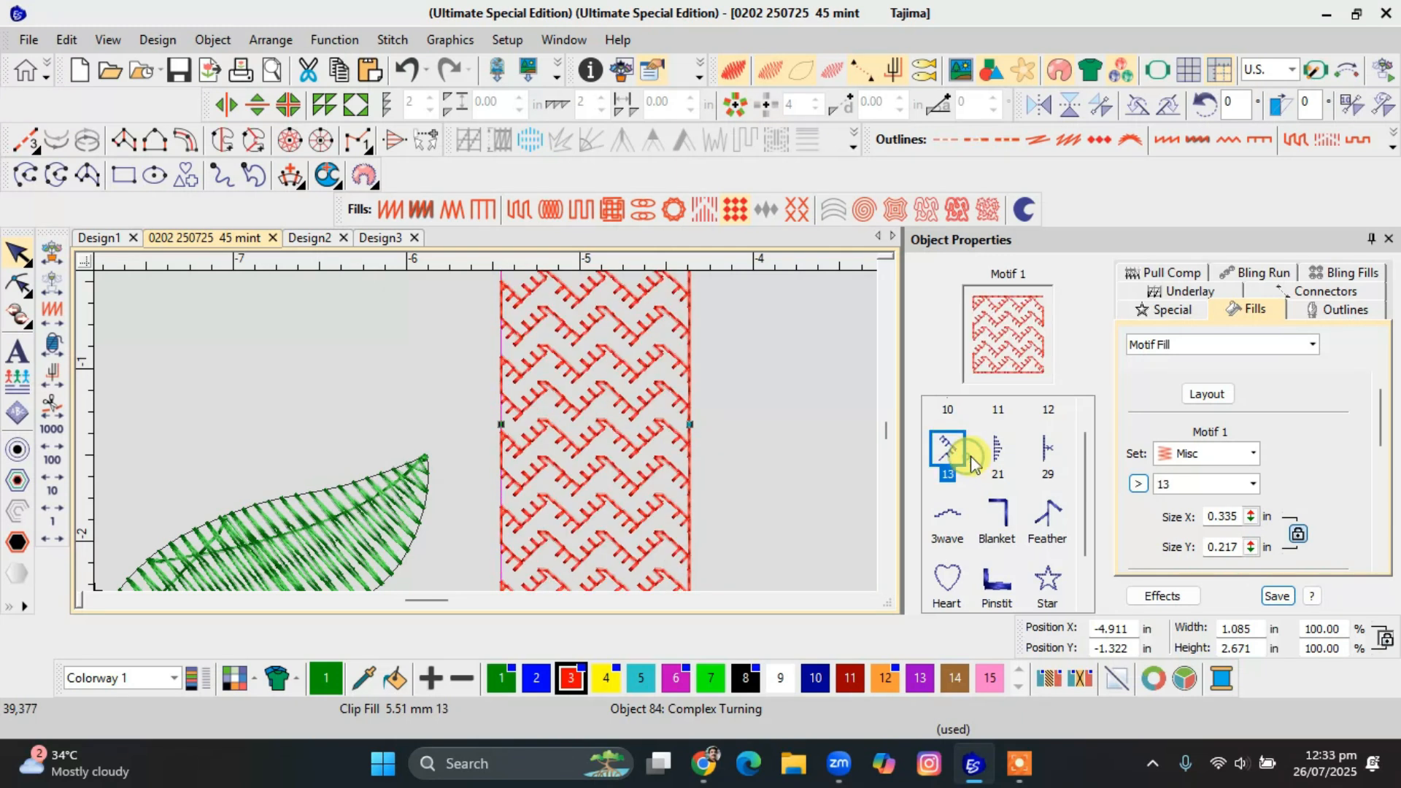
pyautogui.click(1043, 452)
pyautogui.click(1043, 519)
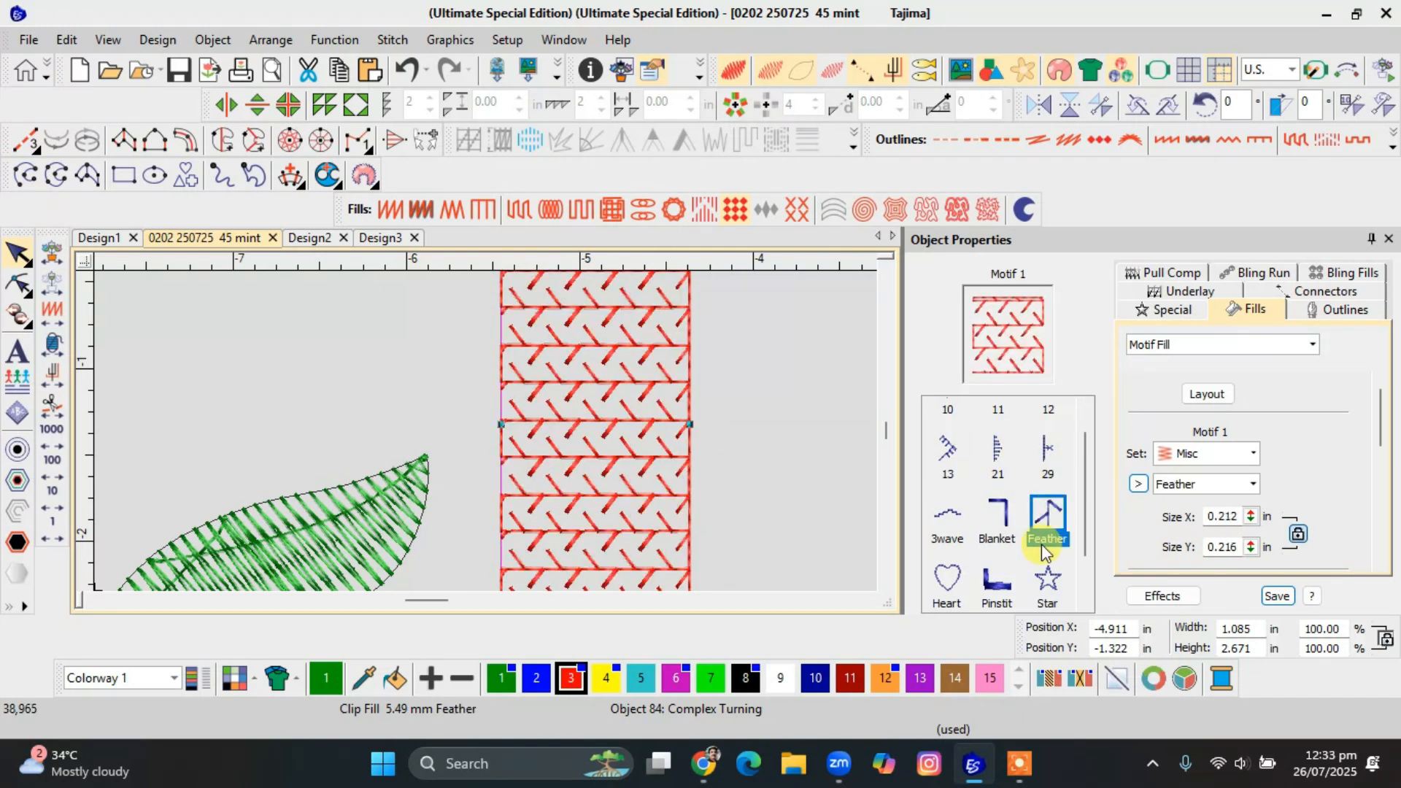
pyautogui.scroll(-1, 1044, 544)
pyautogui.click(948, 573)
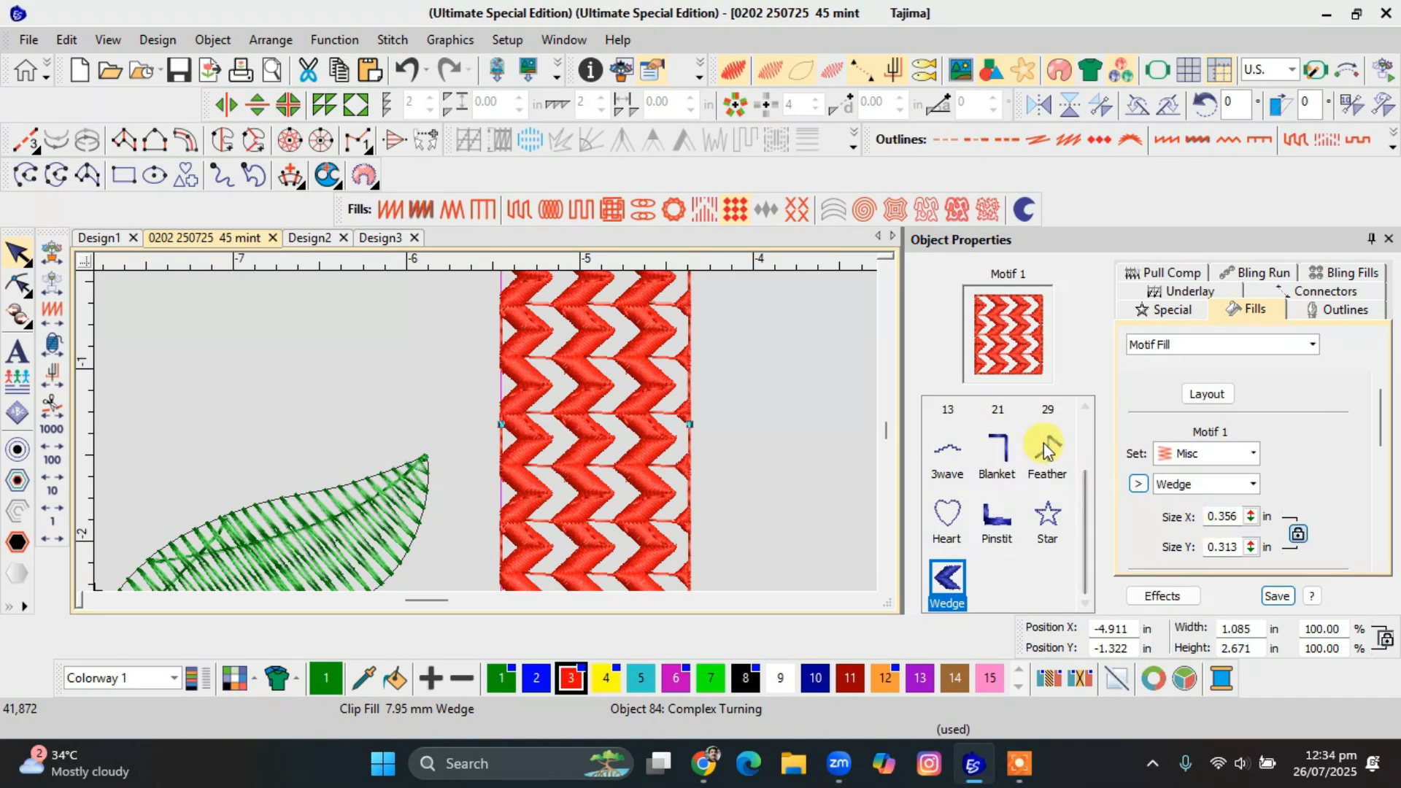
# Try the Spiral and Offset fills on the red rectangle, ending with Stipple Fill.
pyautogui.click(583, 319)
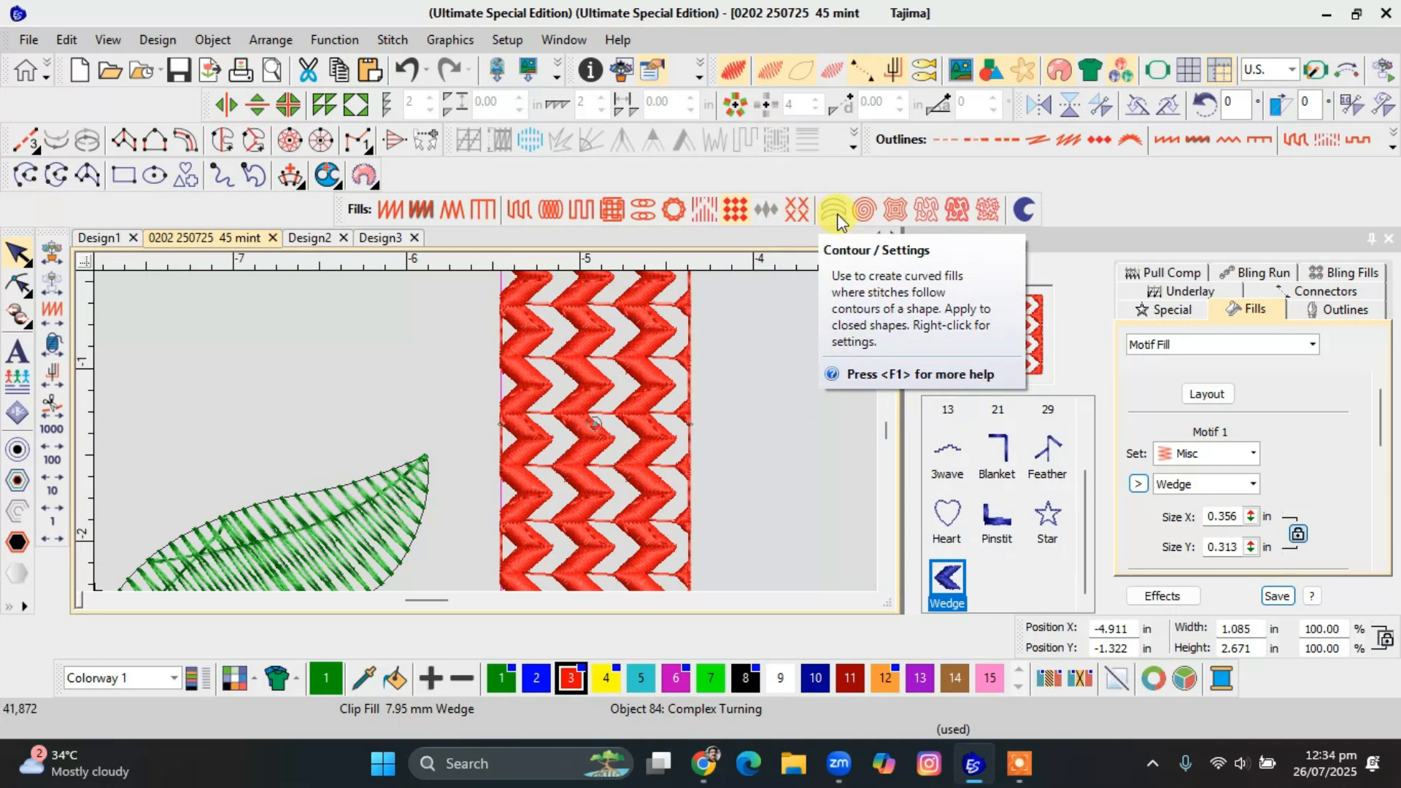
pyautogui.click(860, 213)
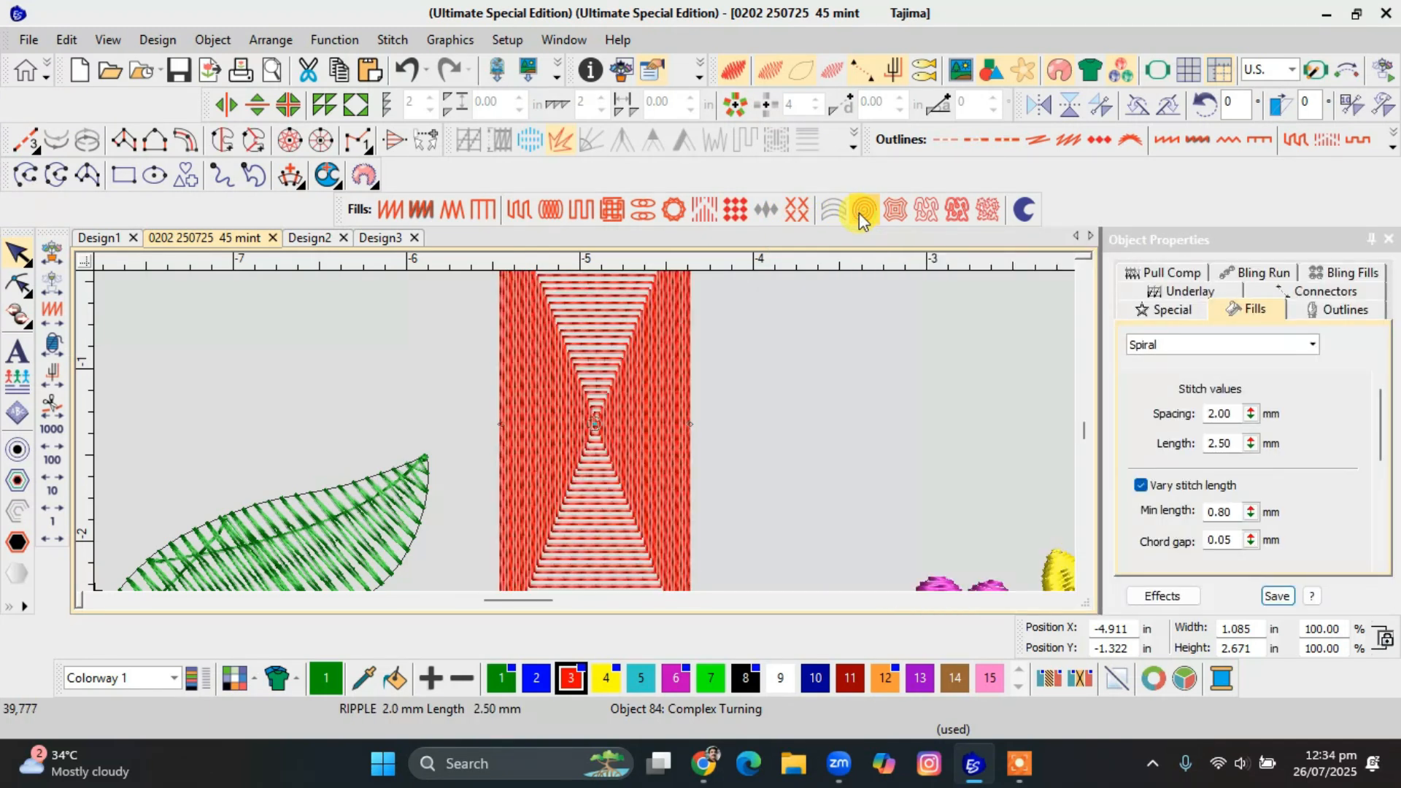
pyautogui.click(898, 212)
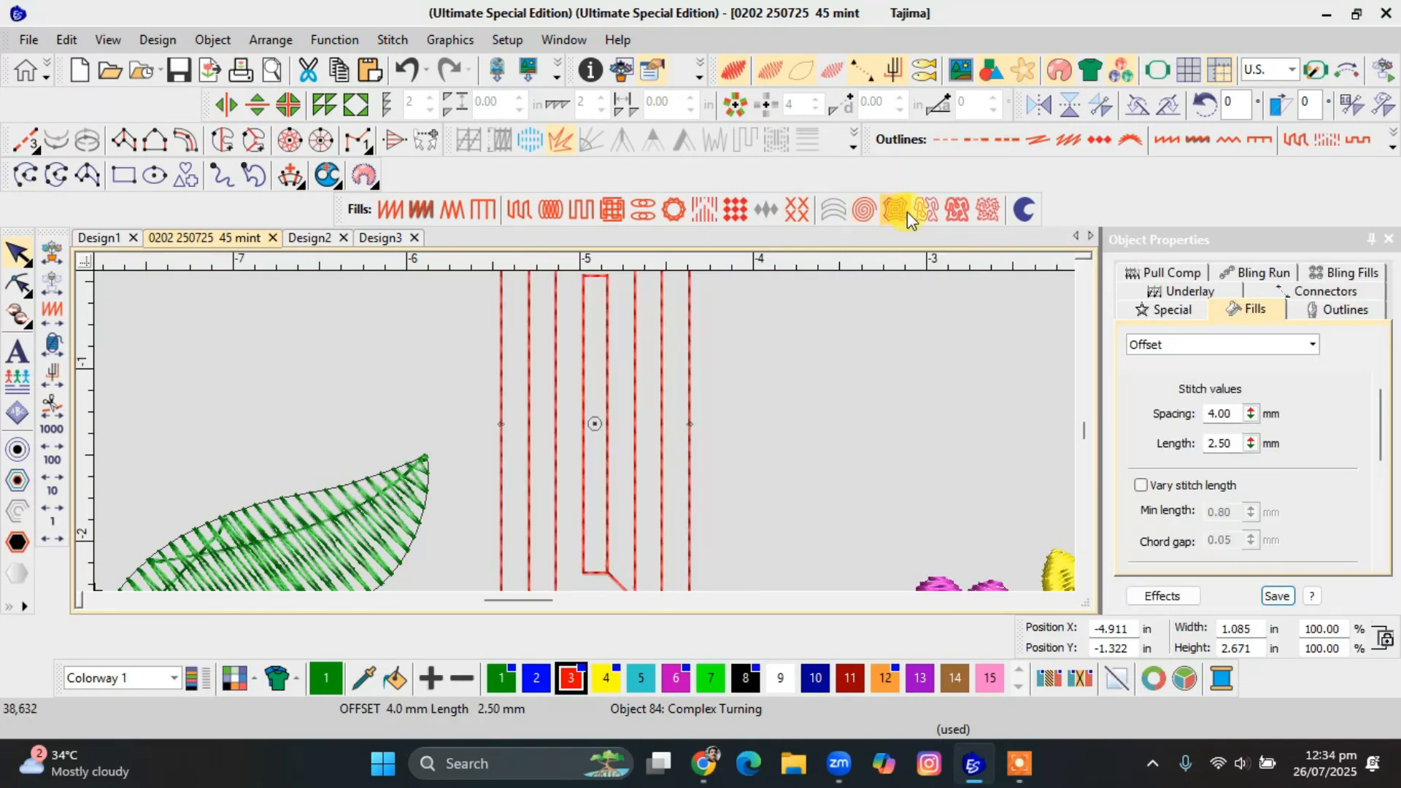
pyautogui.click(926, 212)
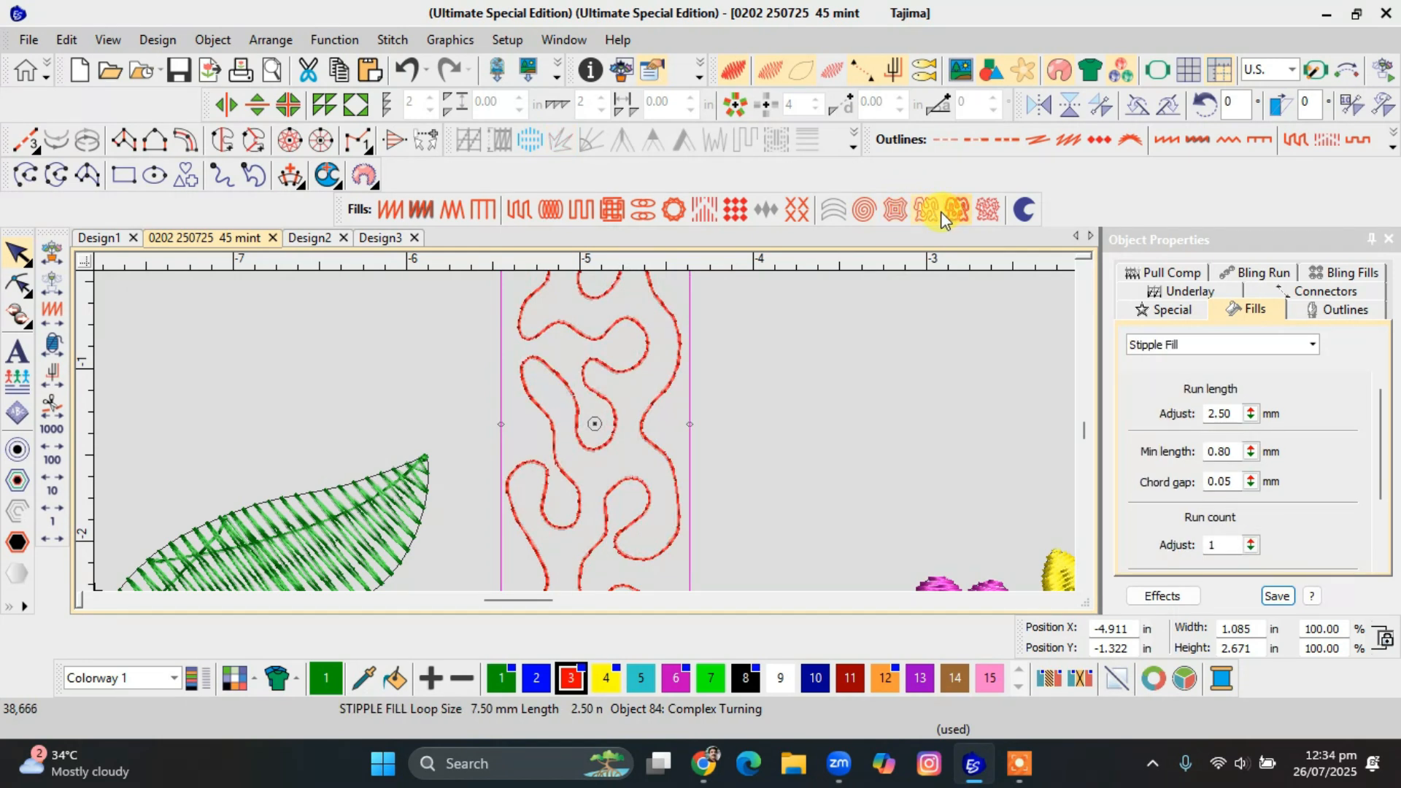
# Set the rectangle's stipple run length to 0.70 mm and loop spacing to 2.00 mm, and inspect the stitches.
pyautogui.scroll(-2, 651, 414)
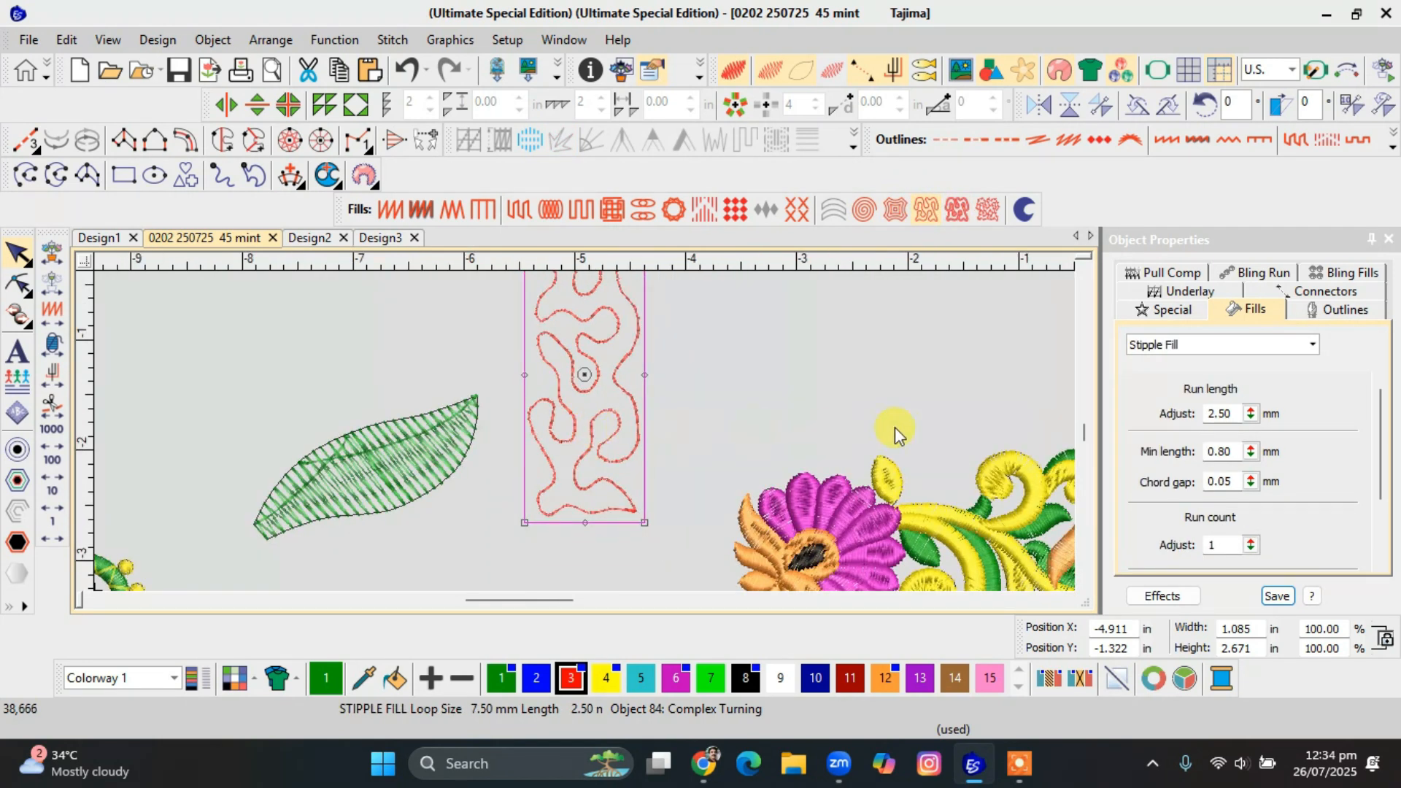
pyautogui.doubleClick(1235, 413)
pyautogui.write('.7')
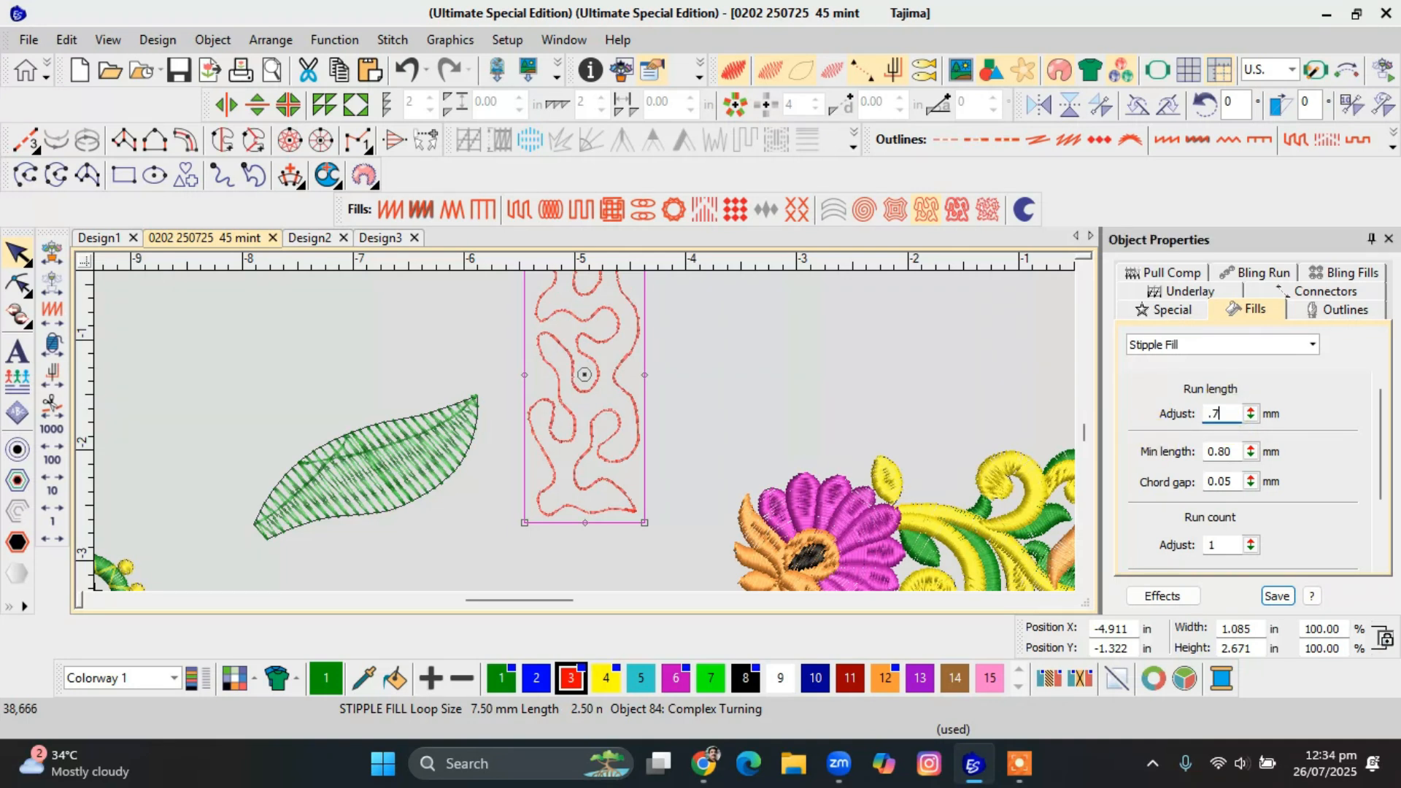
pyautogui.click(1156, 449)
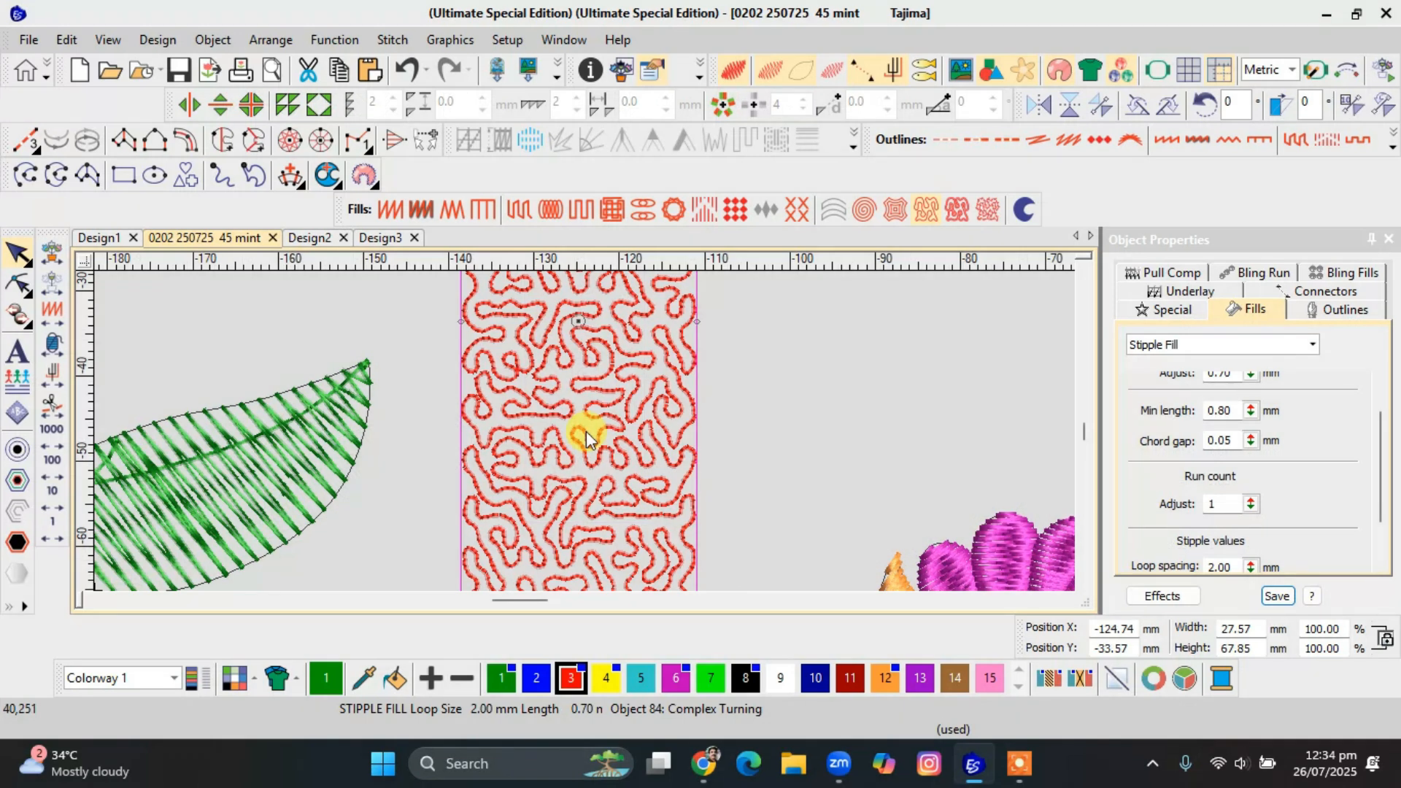
pyautogui.scroll(1, 585, 432)
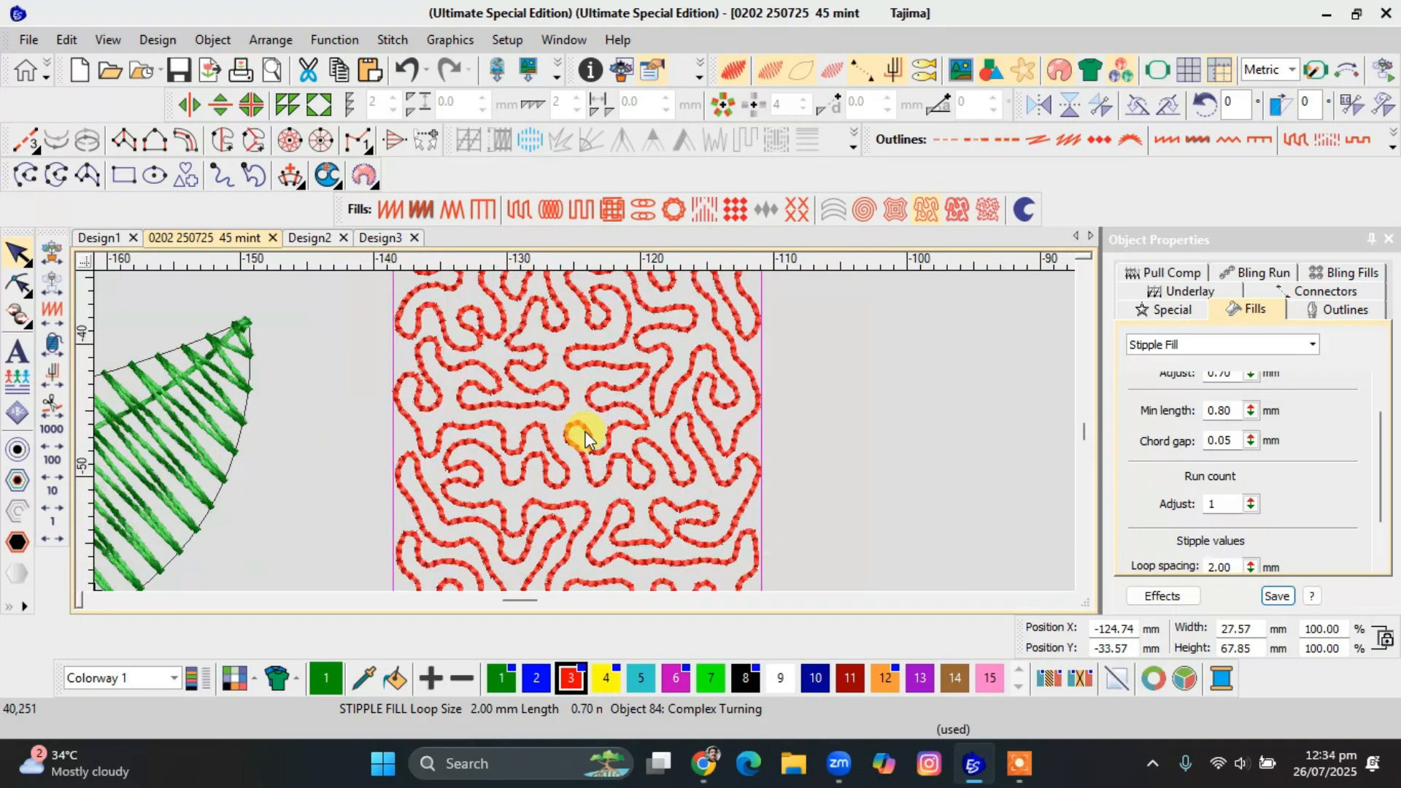
pyautogui.scroll(2, 585, 431)
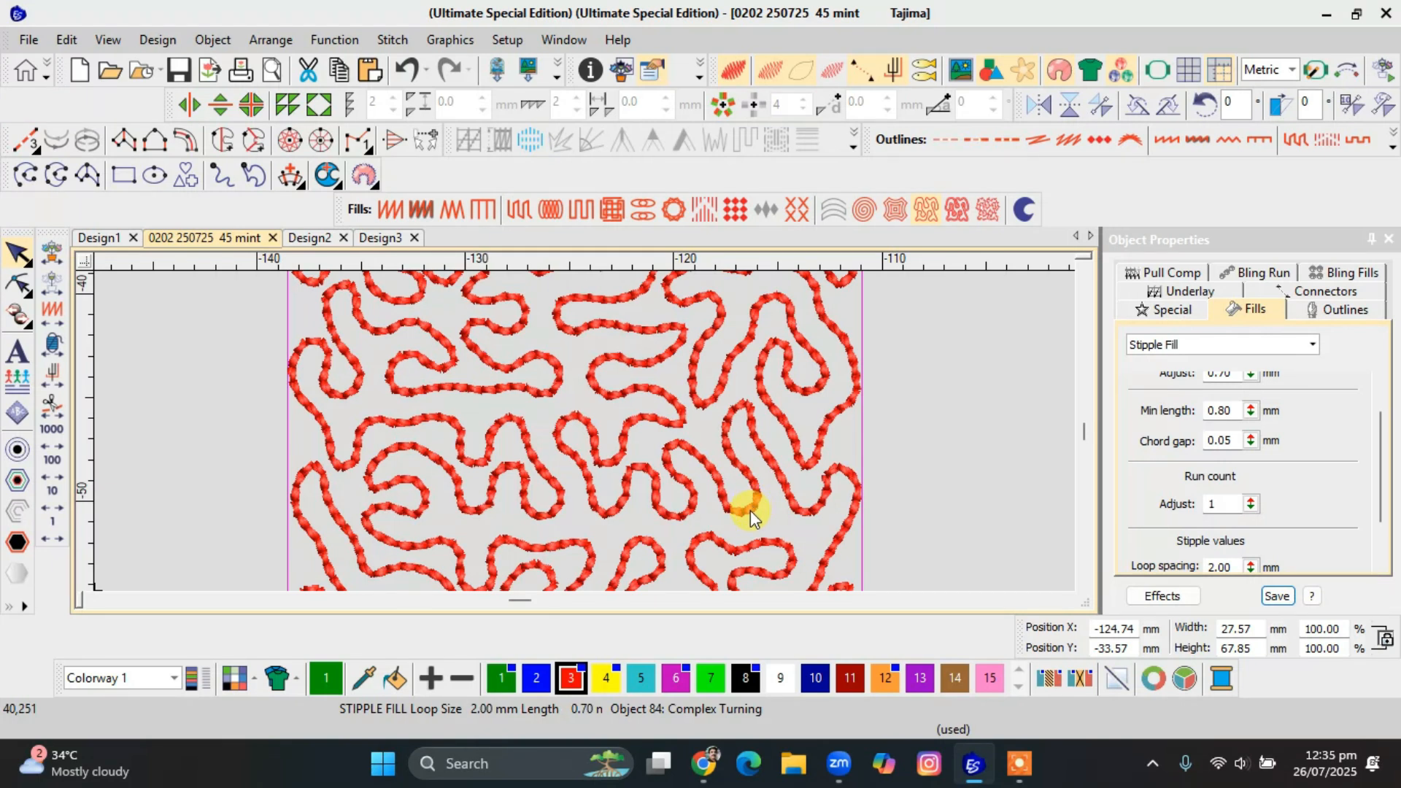
pyautogui.scroll(-3, 585, 431)
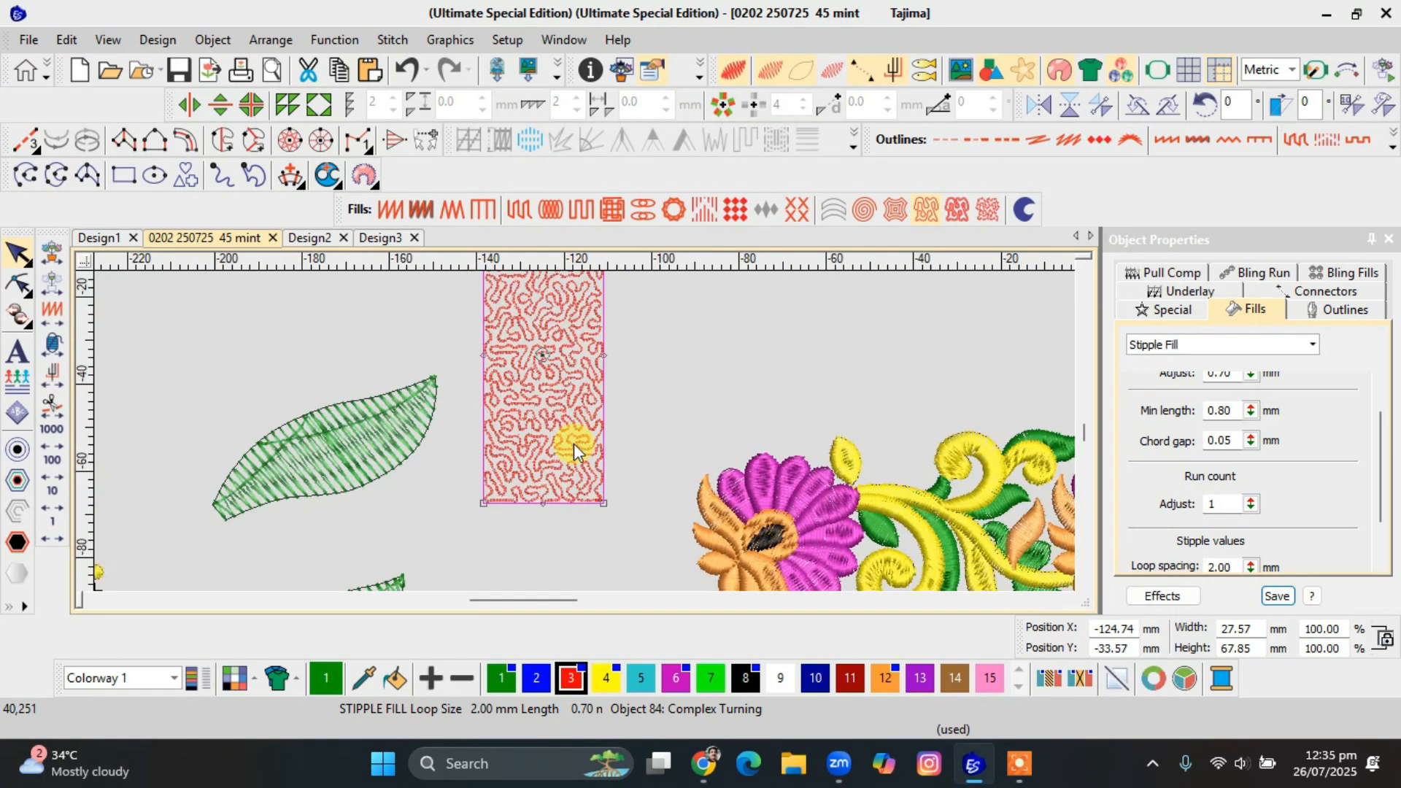
pyautogui.scroll(2, 573, 447)
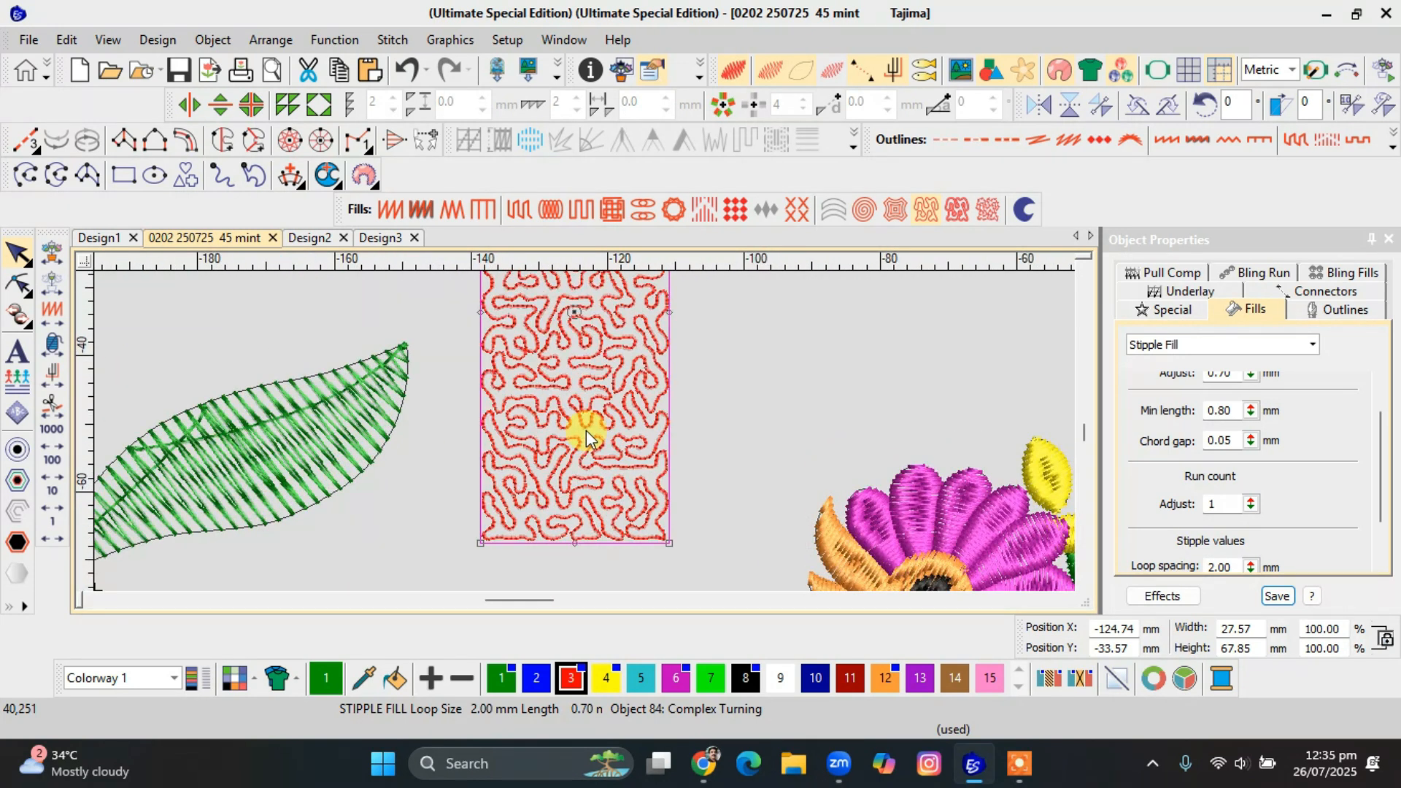
# Tighten the stipple fill by setting its loop spacing to 1 mm.
pyautogui.moveTo(1237, 567); pyautogui.dragTo(1079, 571)
pyautogui.write('2')
pyautogui.press('BackSpace')
pyautogui.write('1')
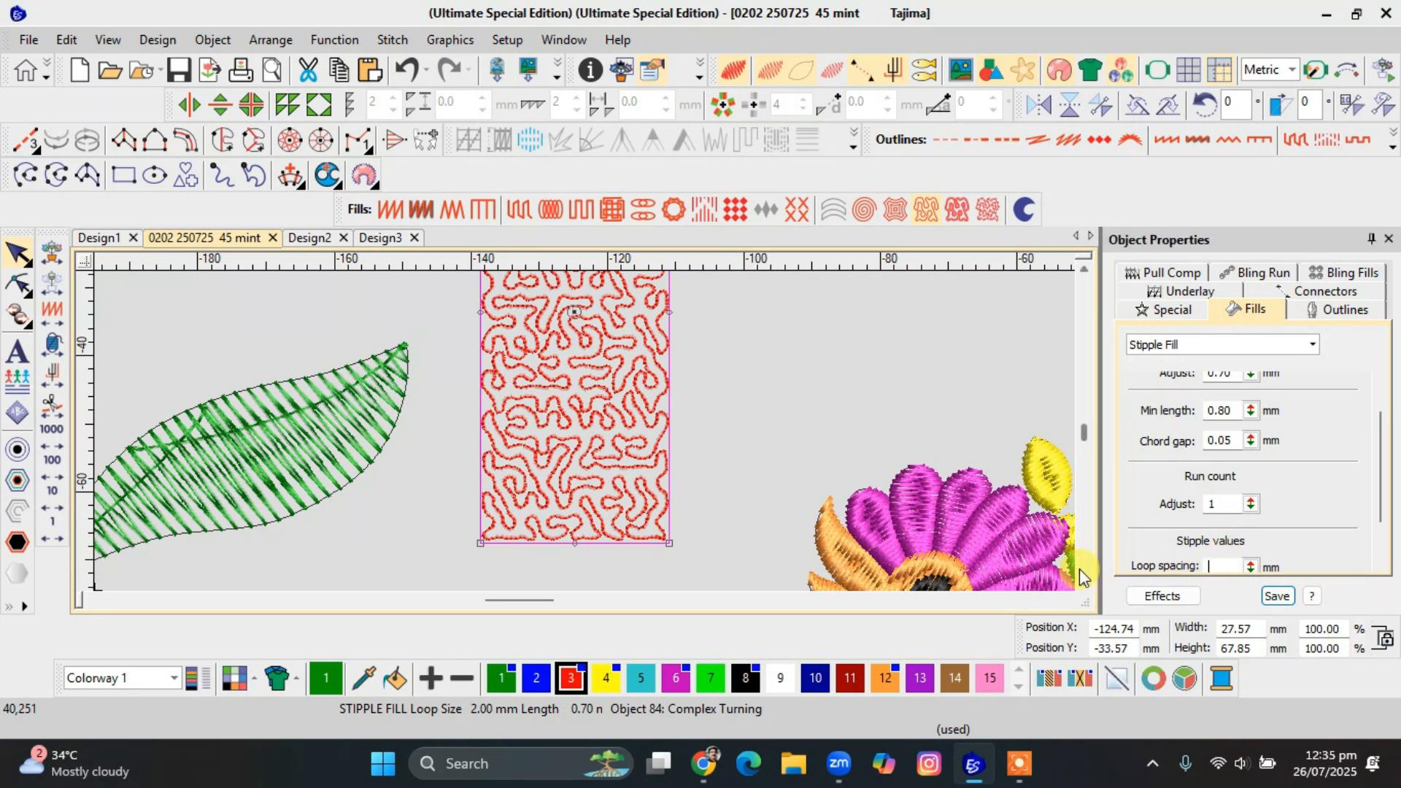
pyautogui.press('Return')
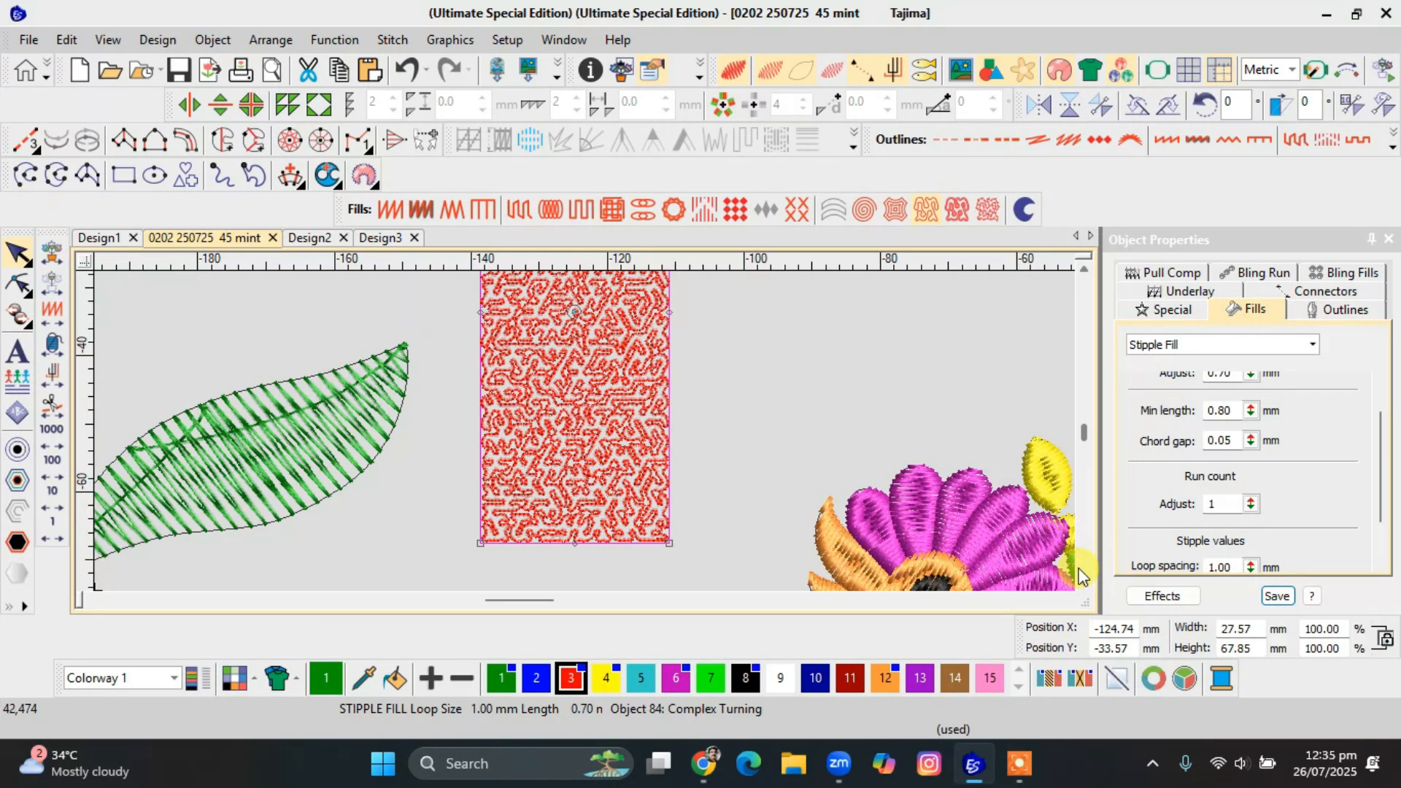
# Open up the stipple fill by setting its loop spacing to 3 mm.
pyautogui.moveTo(1239, 567); pyautogui.dragTo(1132, 594)
pyautogui.write('3')
pyautogui.press('Return')
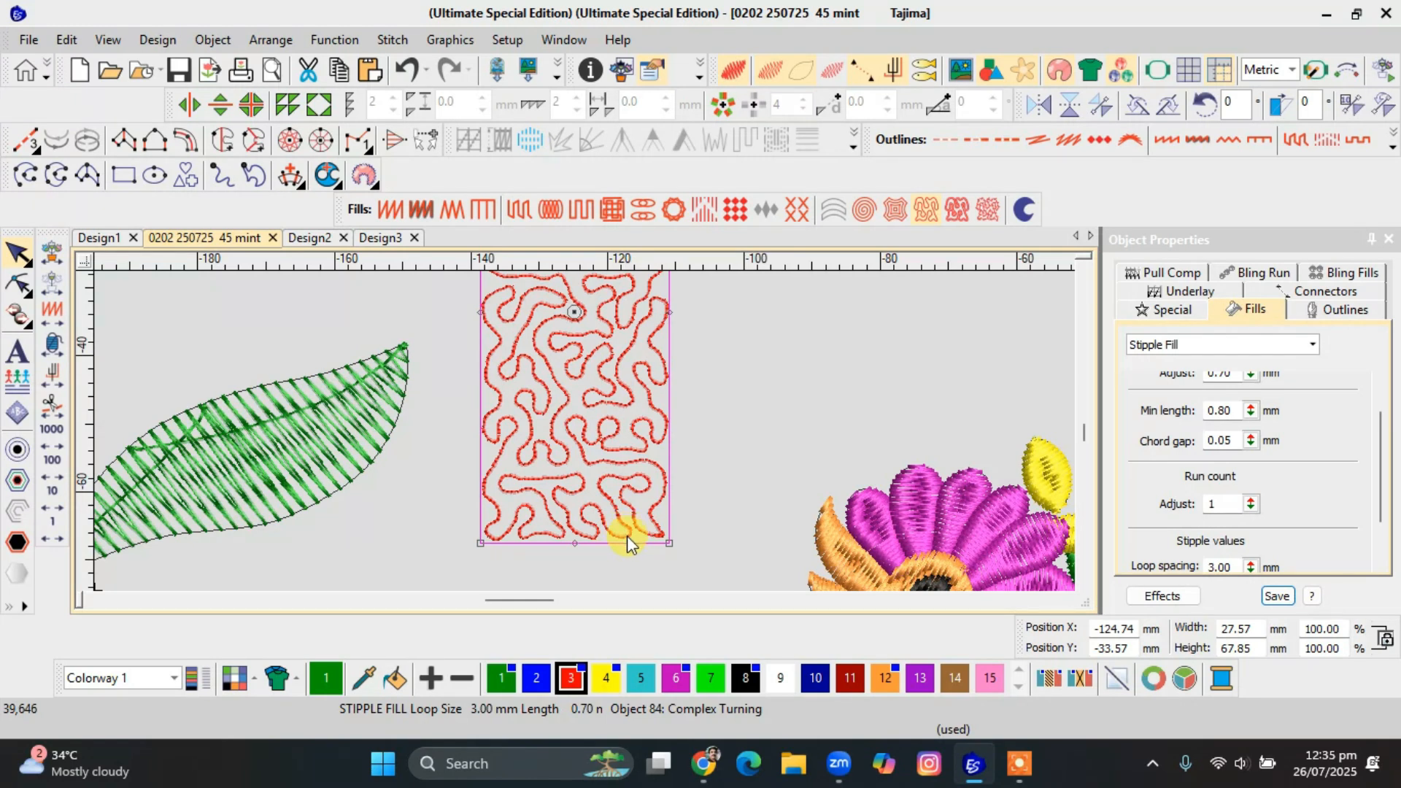
# Convert the red stipple-filled rectangle into a Column C satin object that follows the stipple path.
pyautogui.press('Escape')
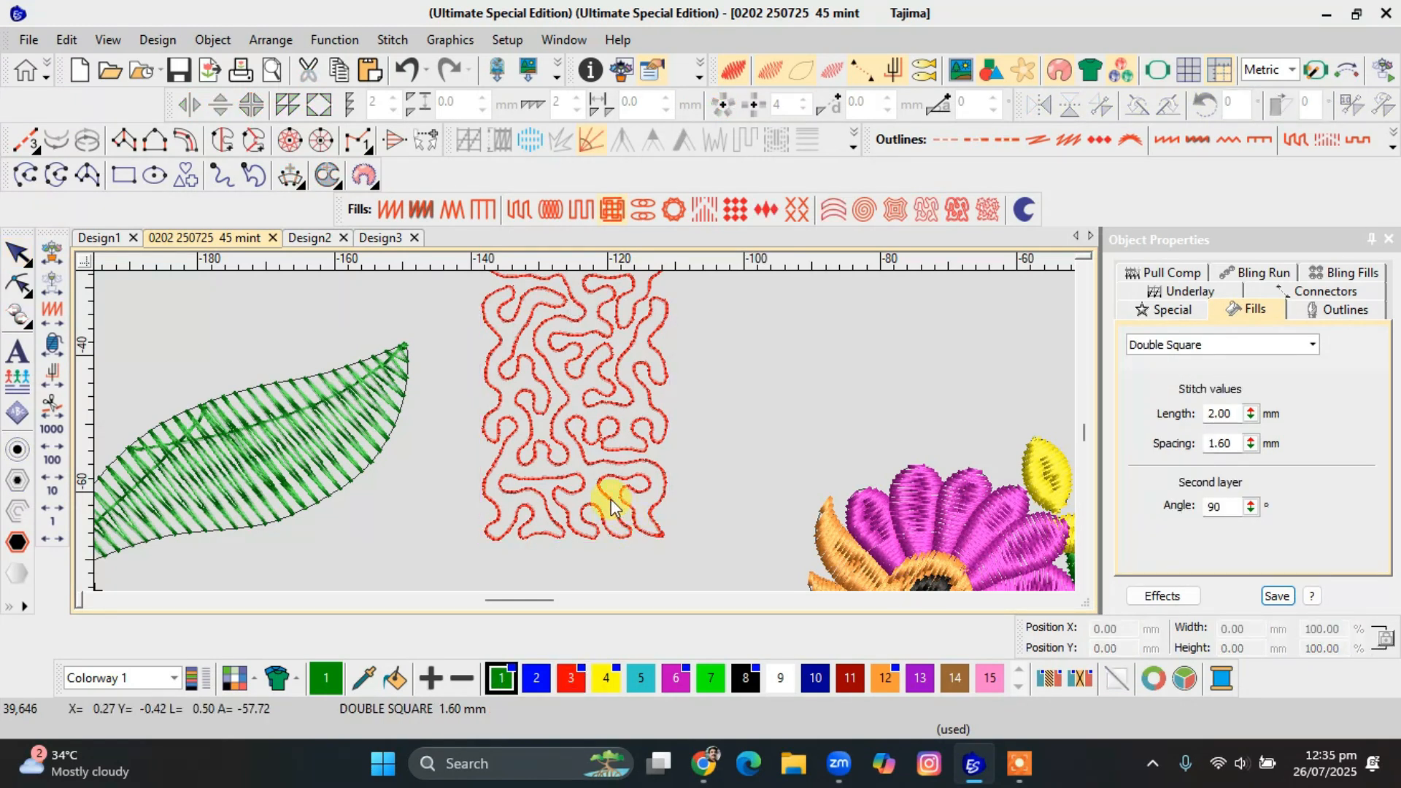
pyautogui.click(612, 505)
pyautogui.click(199, 144)
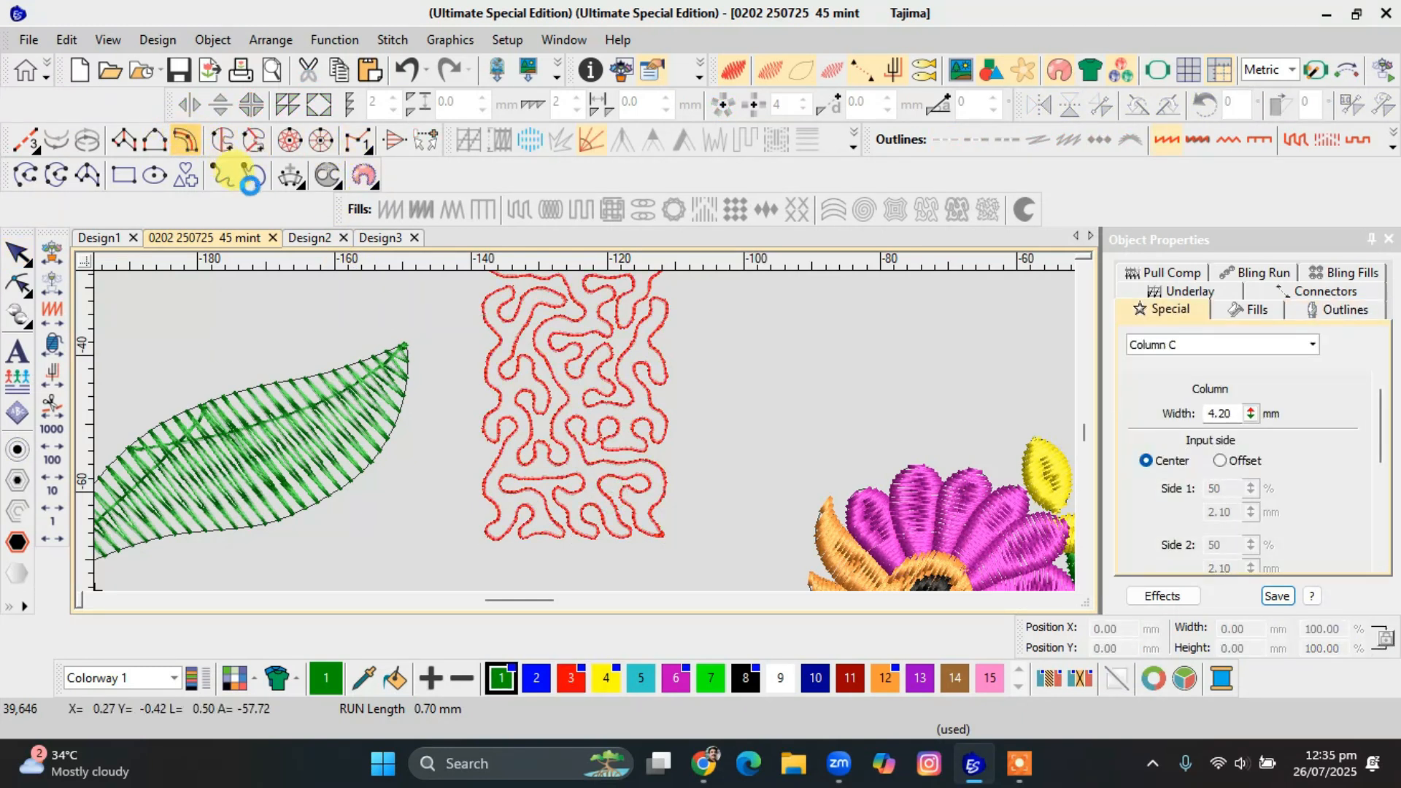
pyautogui.click(512, 333)
pyautogui.click(577, 380)
pyautogui.press('Escape')
pyautogui.click(130, 416)
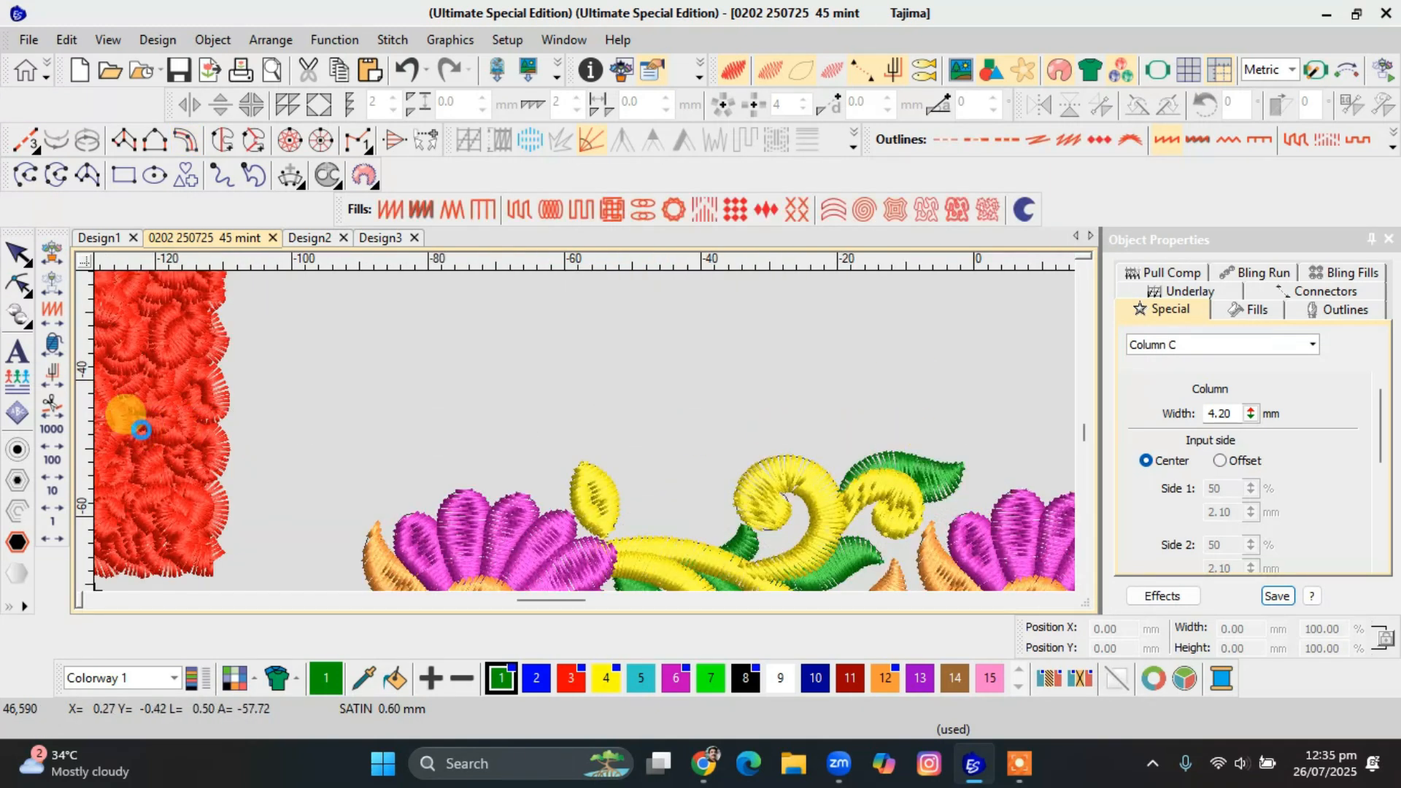
# Narrow the red Column C stitching by setting its column width to 2.00 mm.
pyautogui.click(1229, 413)
pyautogui.write('2.00')
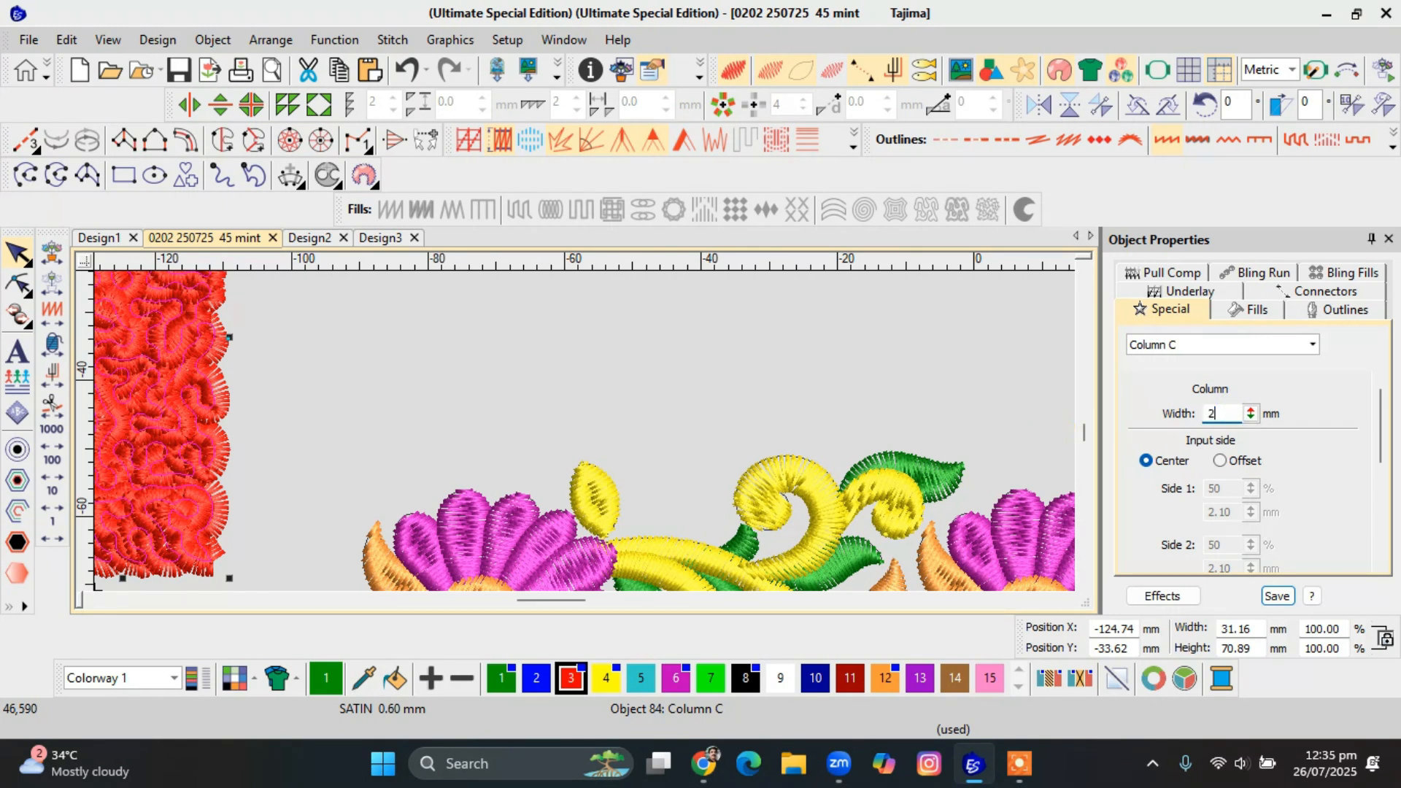
pyautogui.press('Return')
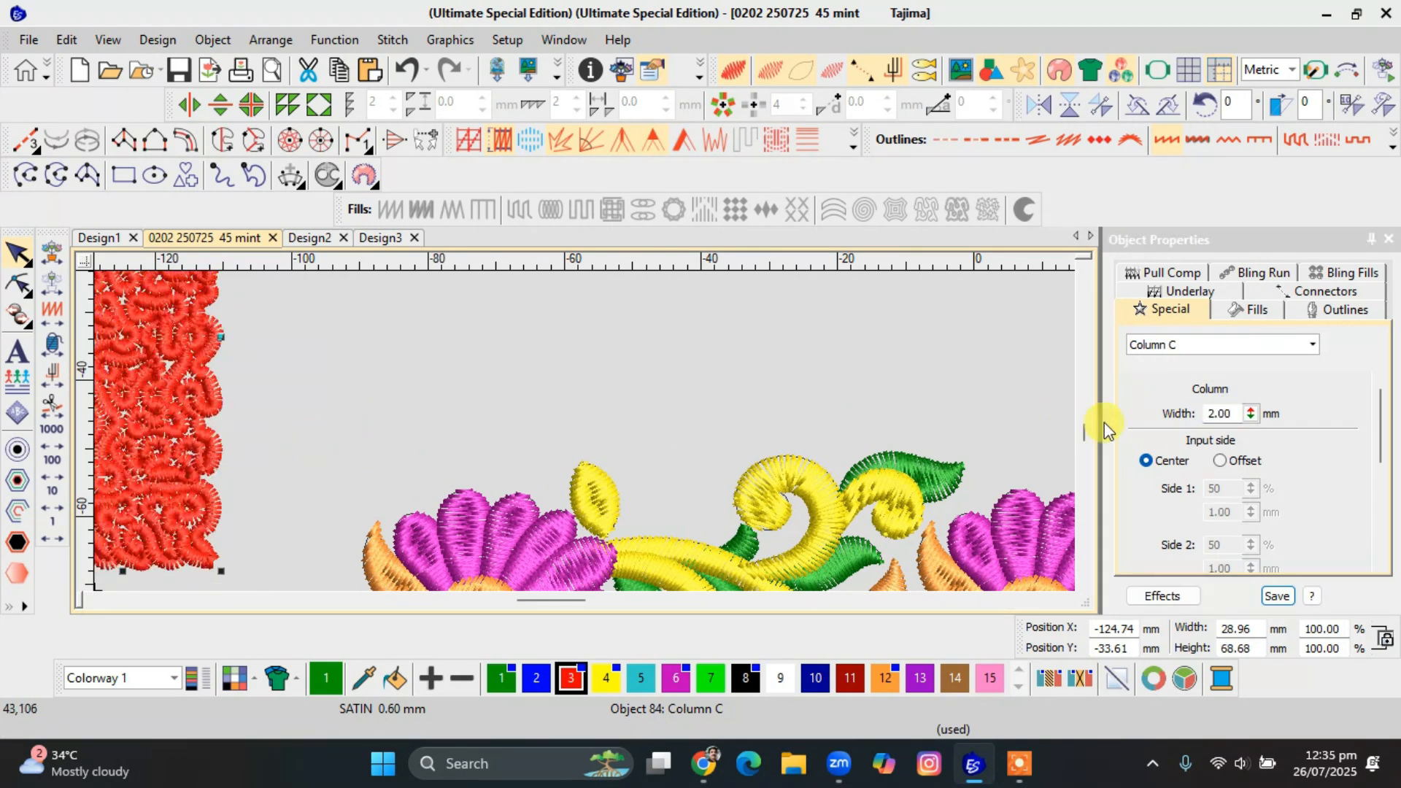
# Set the red object's Column C width to 1.00 mm, inspect the stippled satin line and deselect it.
pyautogui.click(1225, 413)
pyautogui.write('1')
pyautogui.press('Return')
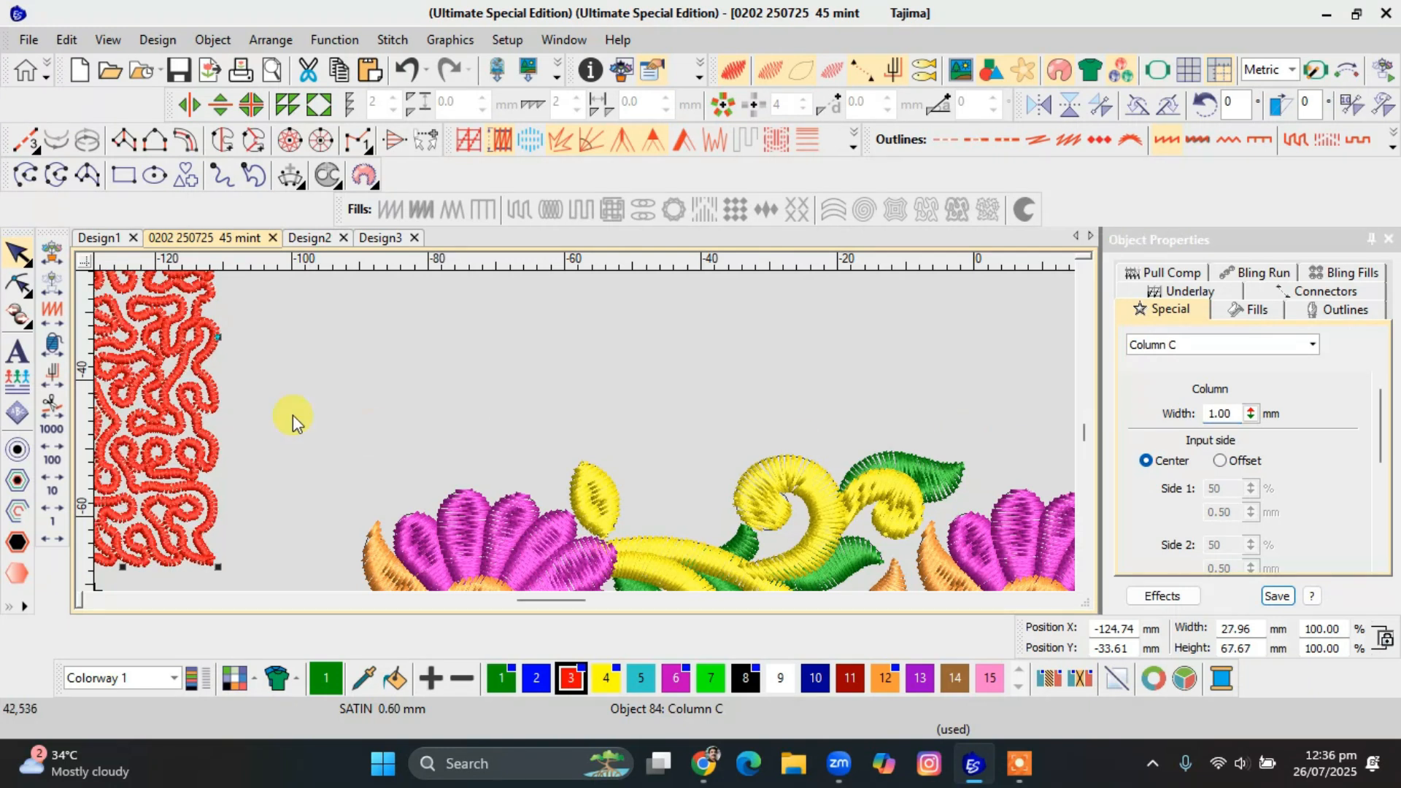
pyautogui.hscroll(-5, 585, 435)
pyautogui.scroll(1, 569, 446)
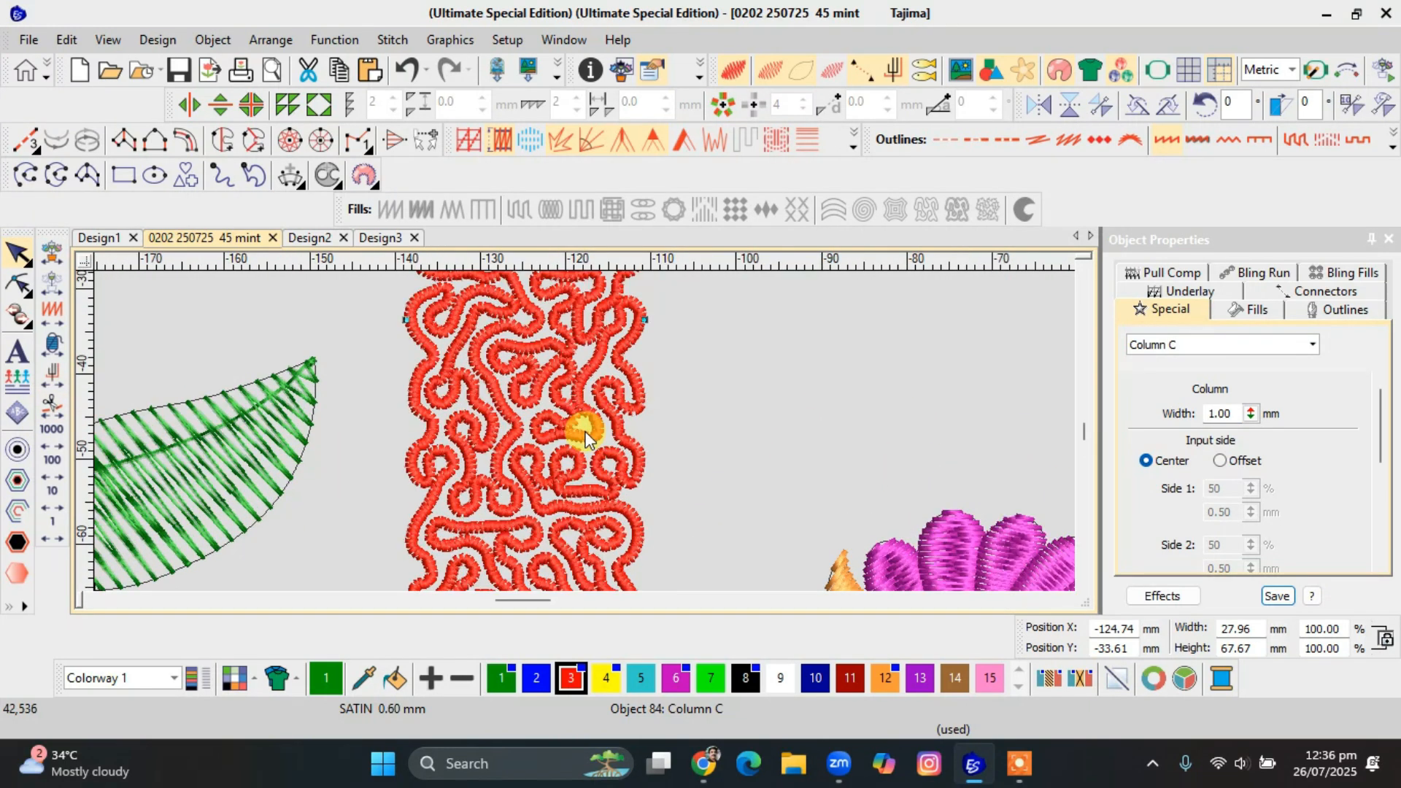
pyautogui.scroll(-3, 585, 436)
pyautogui.click(640, 397)
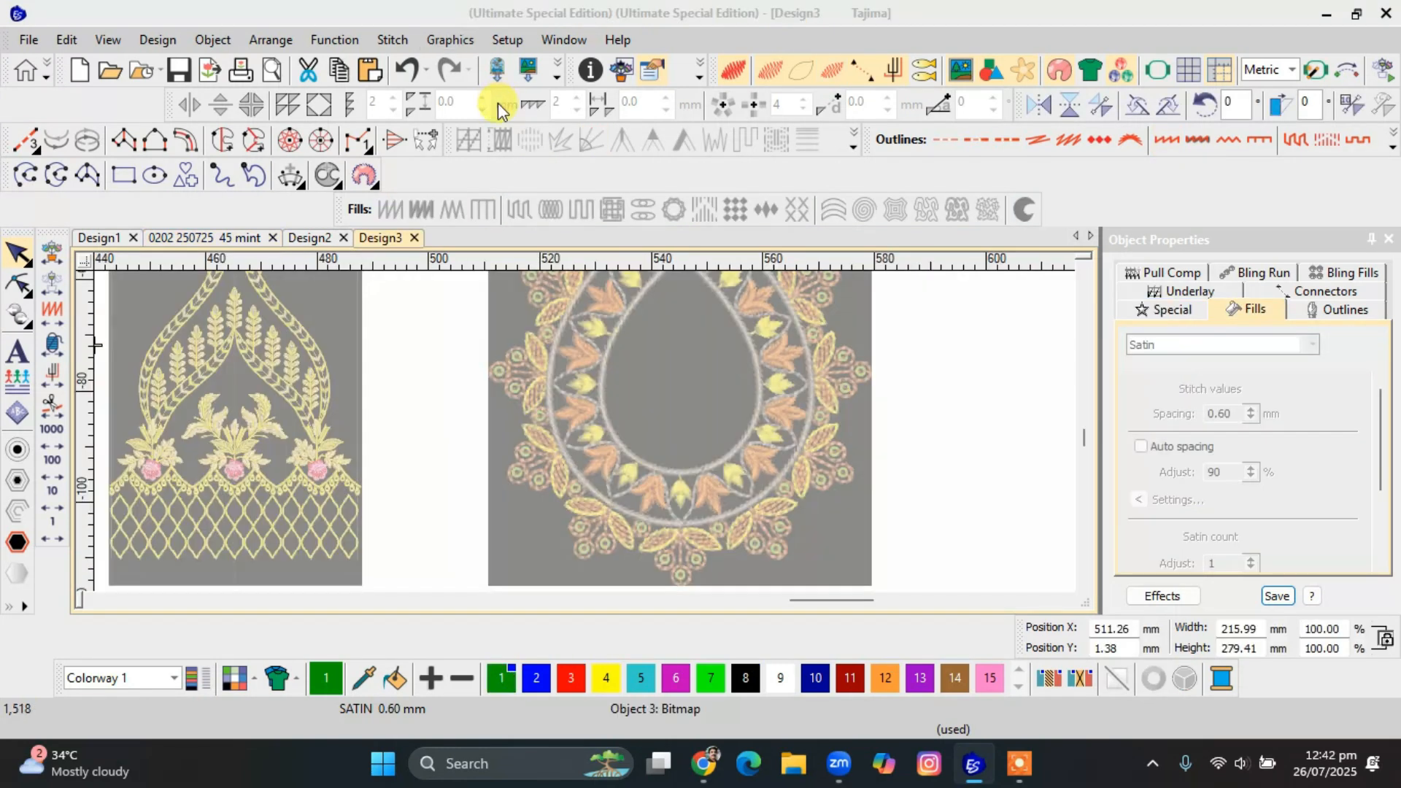
# Open the graphic import in Design3 and preview assignment sheets 0201, 0202, 0203 and 0205 in the Module 2 folder.
pyautogui.click(498, 103)
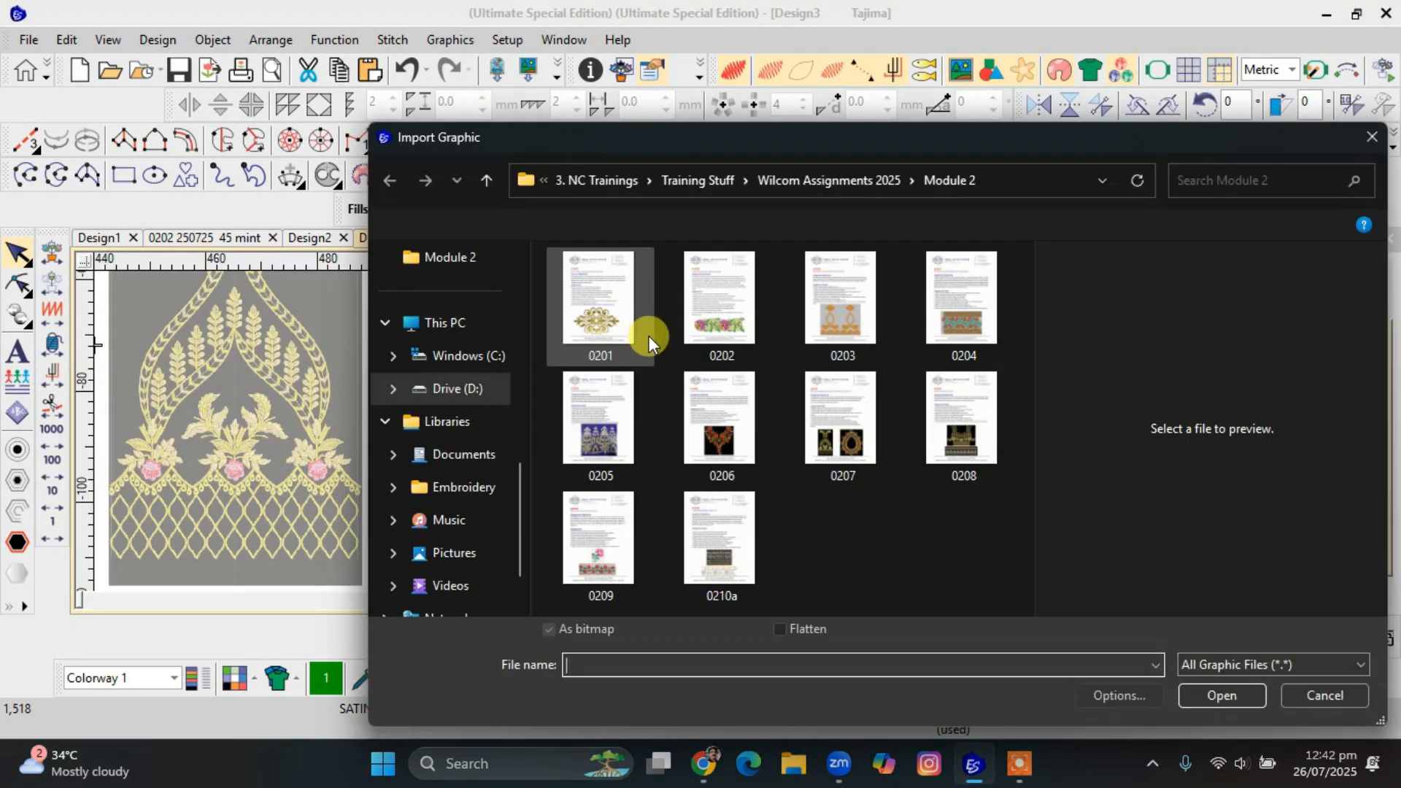
pyautogui.click(613, 339)
pyautogui.click(696, 329)
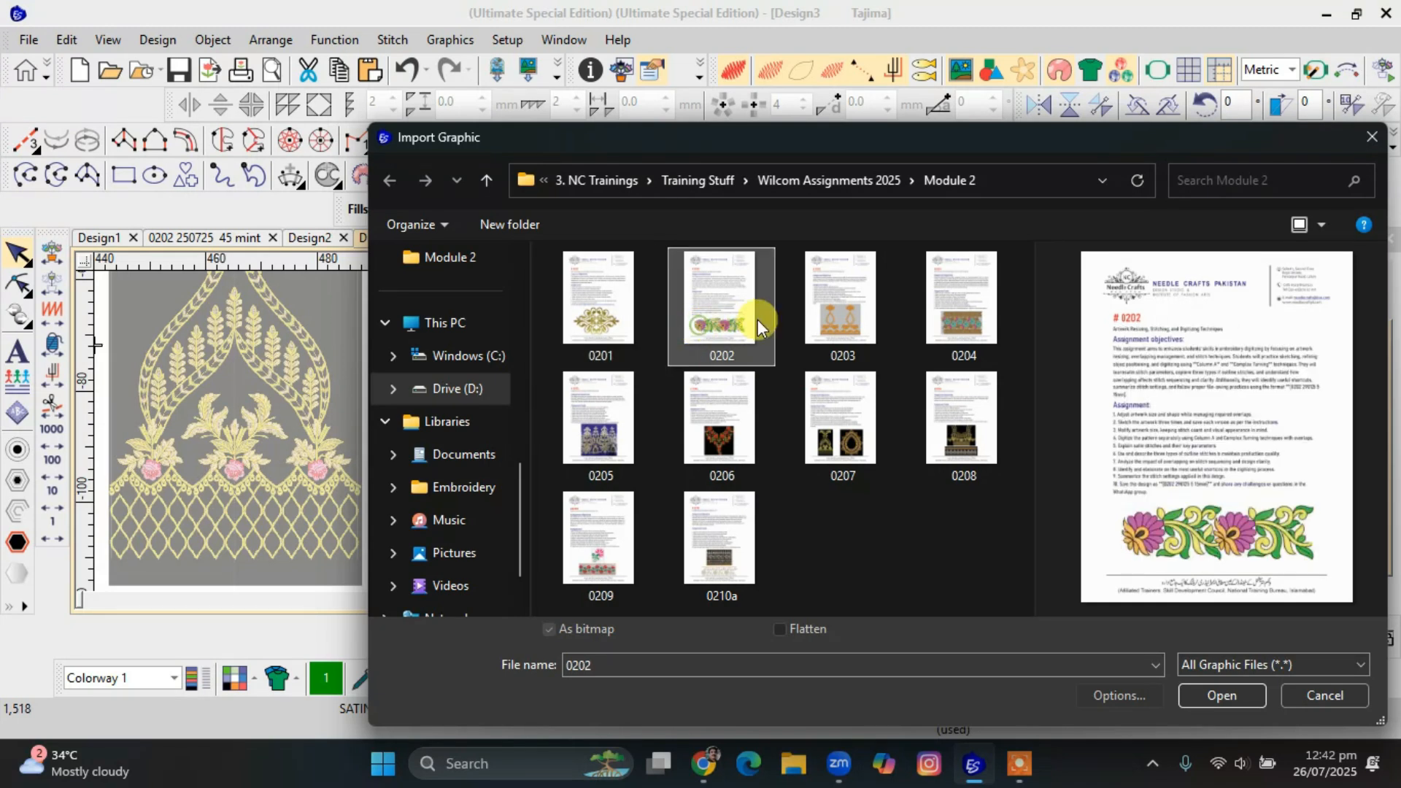
pyautogui.click(826, 319)
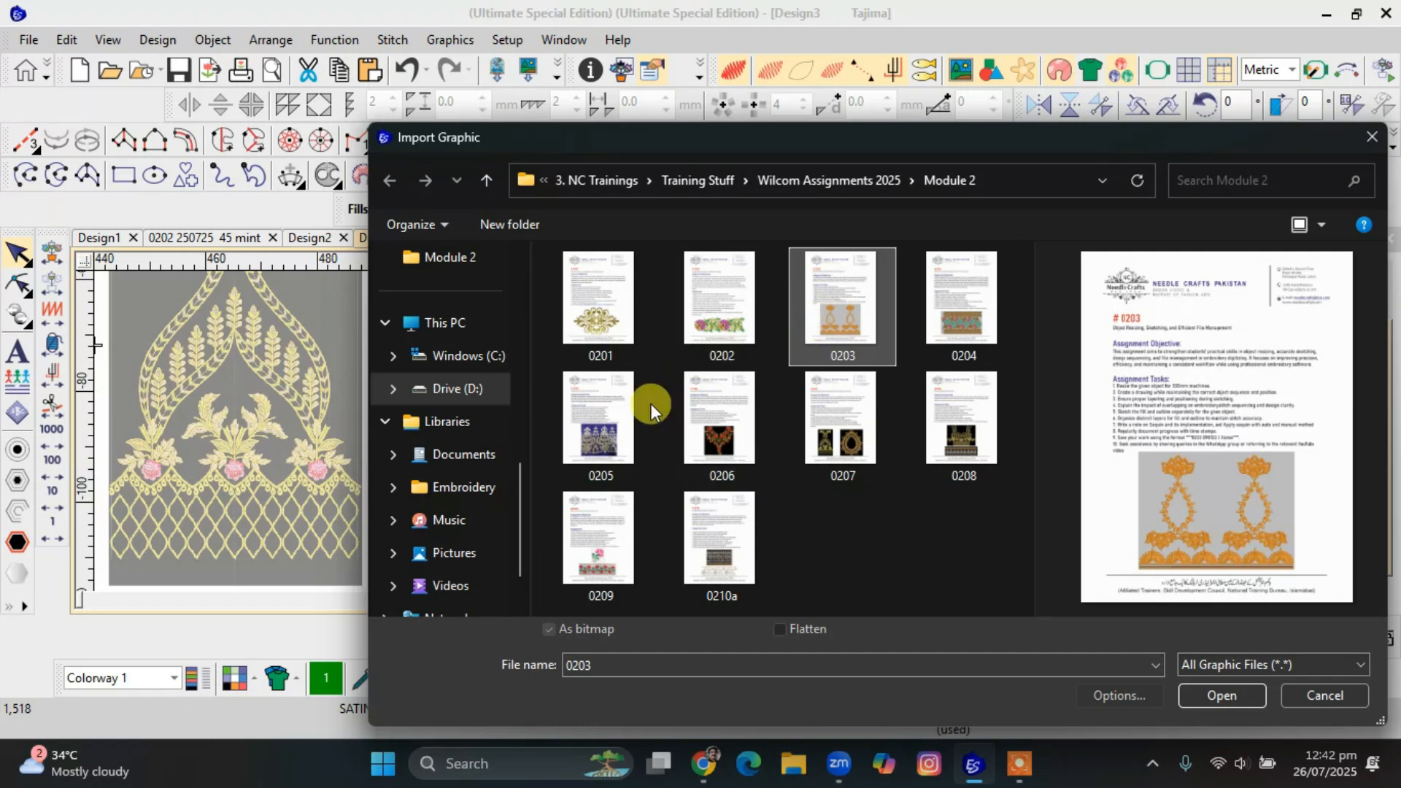
pyautogui.click(615, 426)
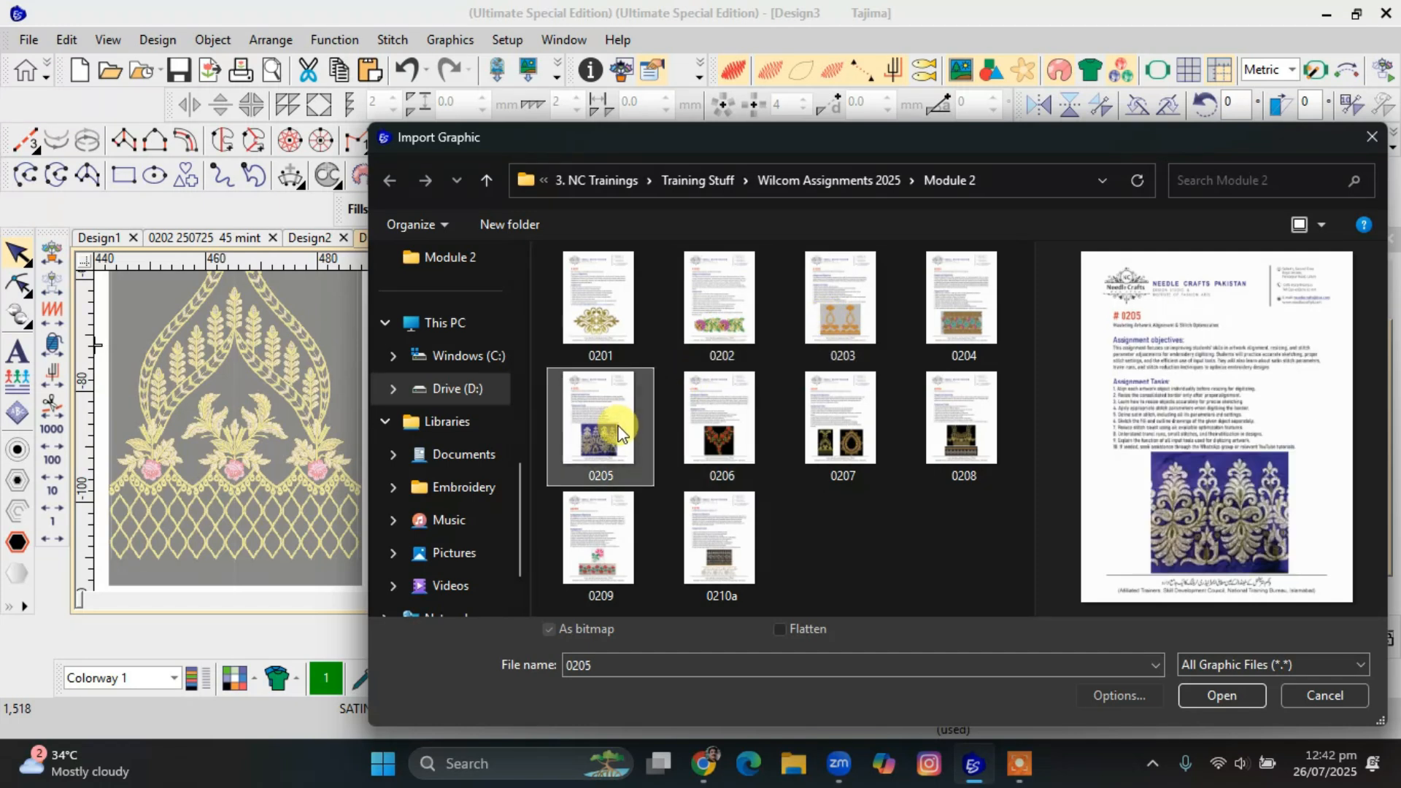
pyautogui.click(627, 341)
pyautogui.click(721, 331)
pyautogui.click(834, 326)
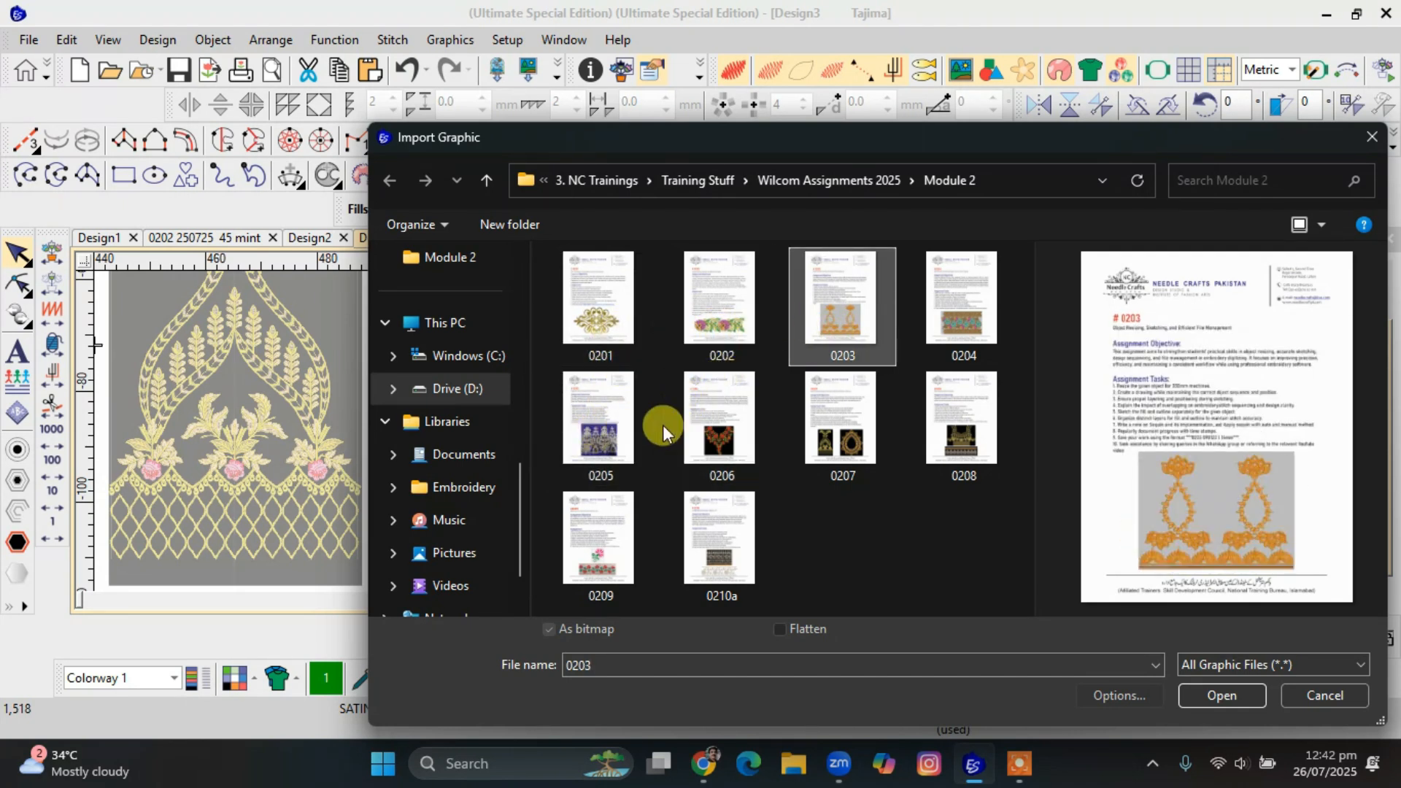
pyautogui.click(574, 415)
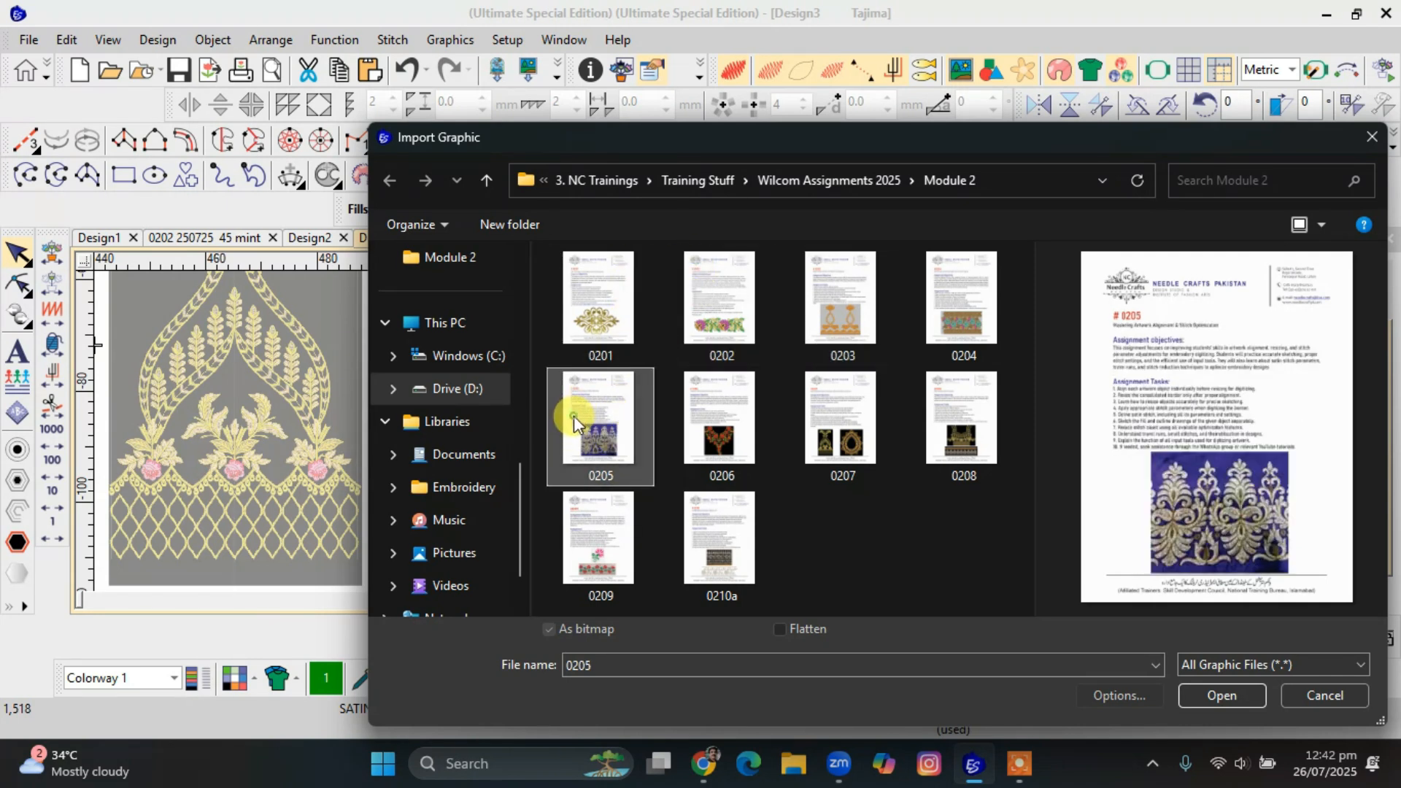